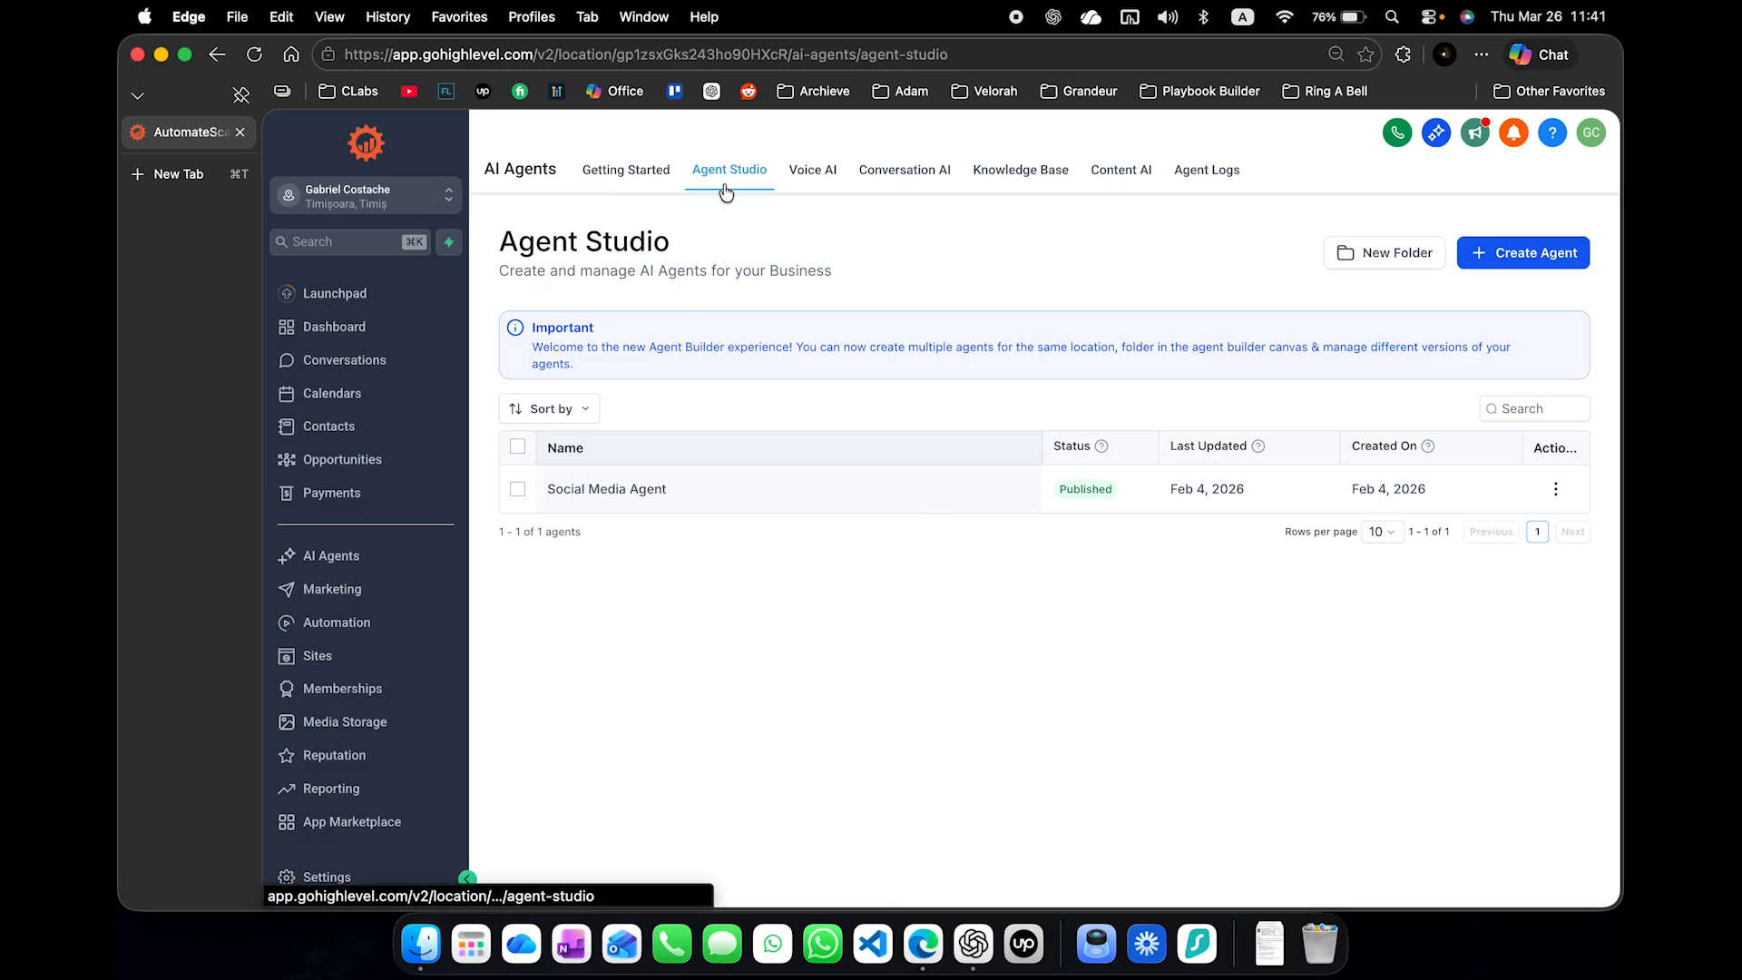
- Delete the existing Social Media Agent from the Agent Studio list and confirm the deletion
left_click(517, 488)
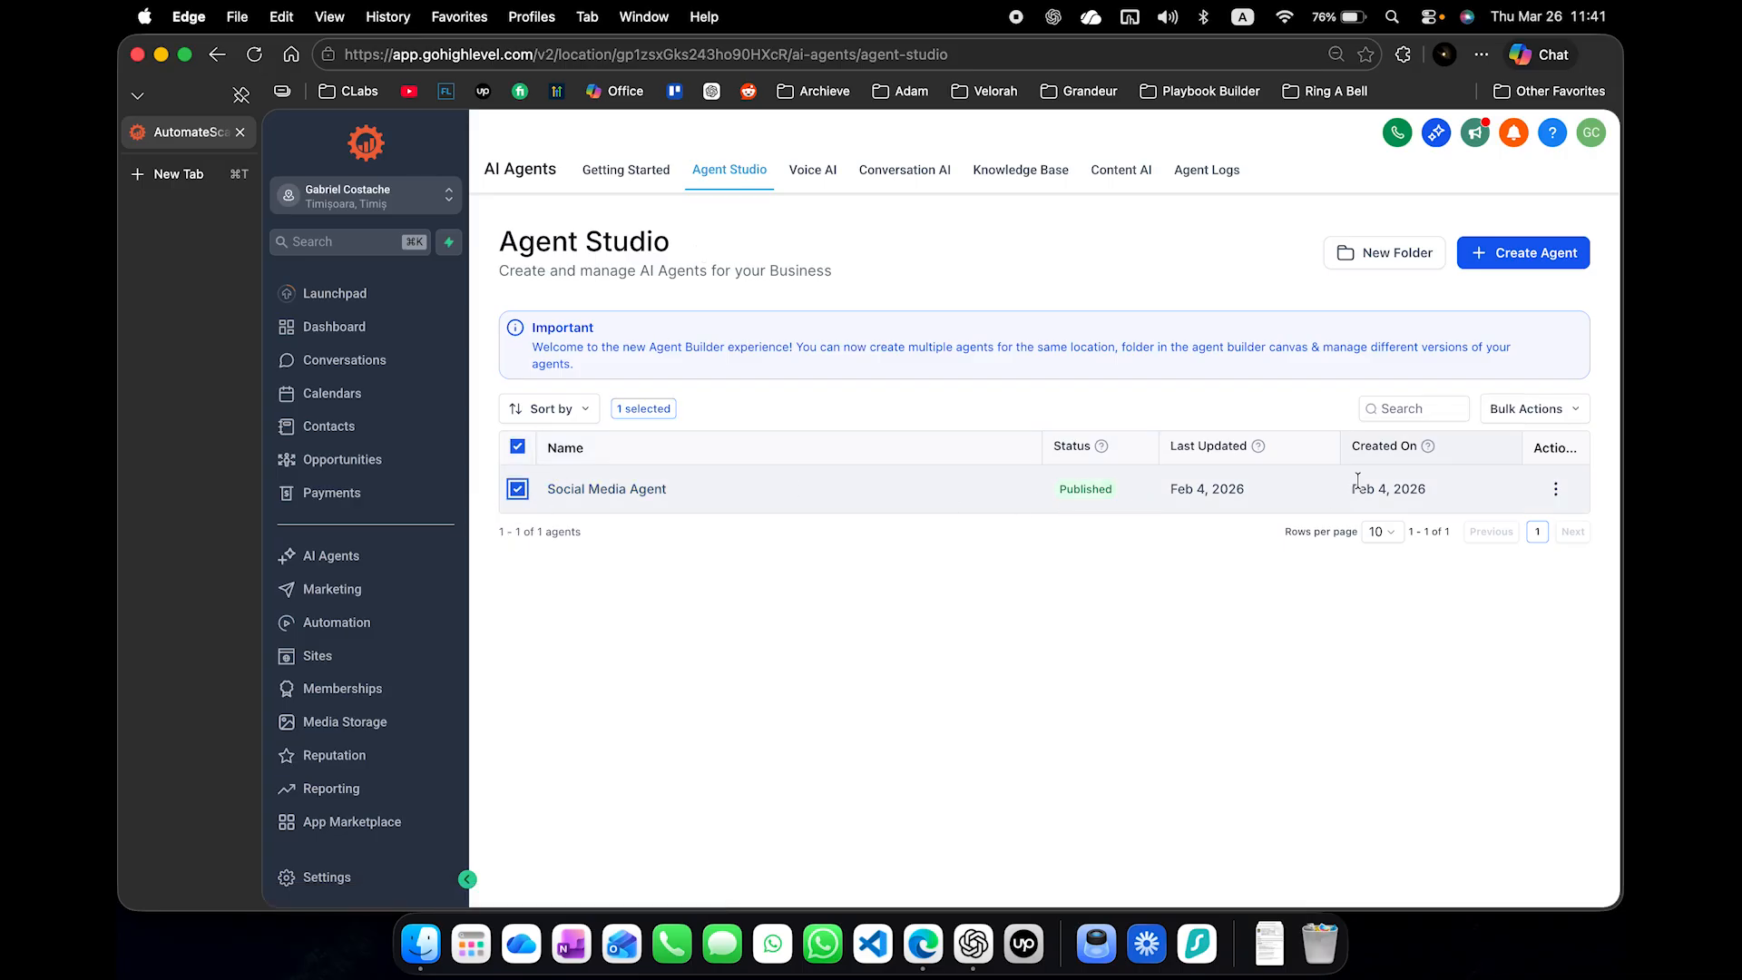
left_click(1533, 410)
left_click(1482, 471)
left_click(1156, 578)
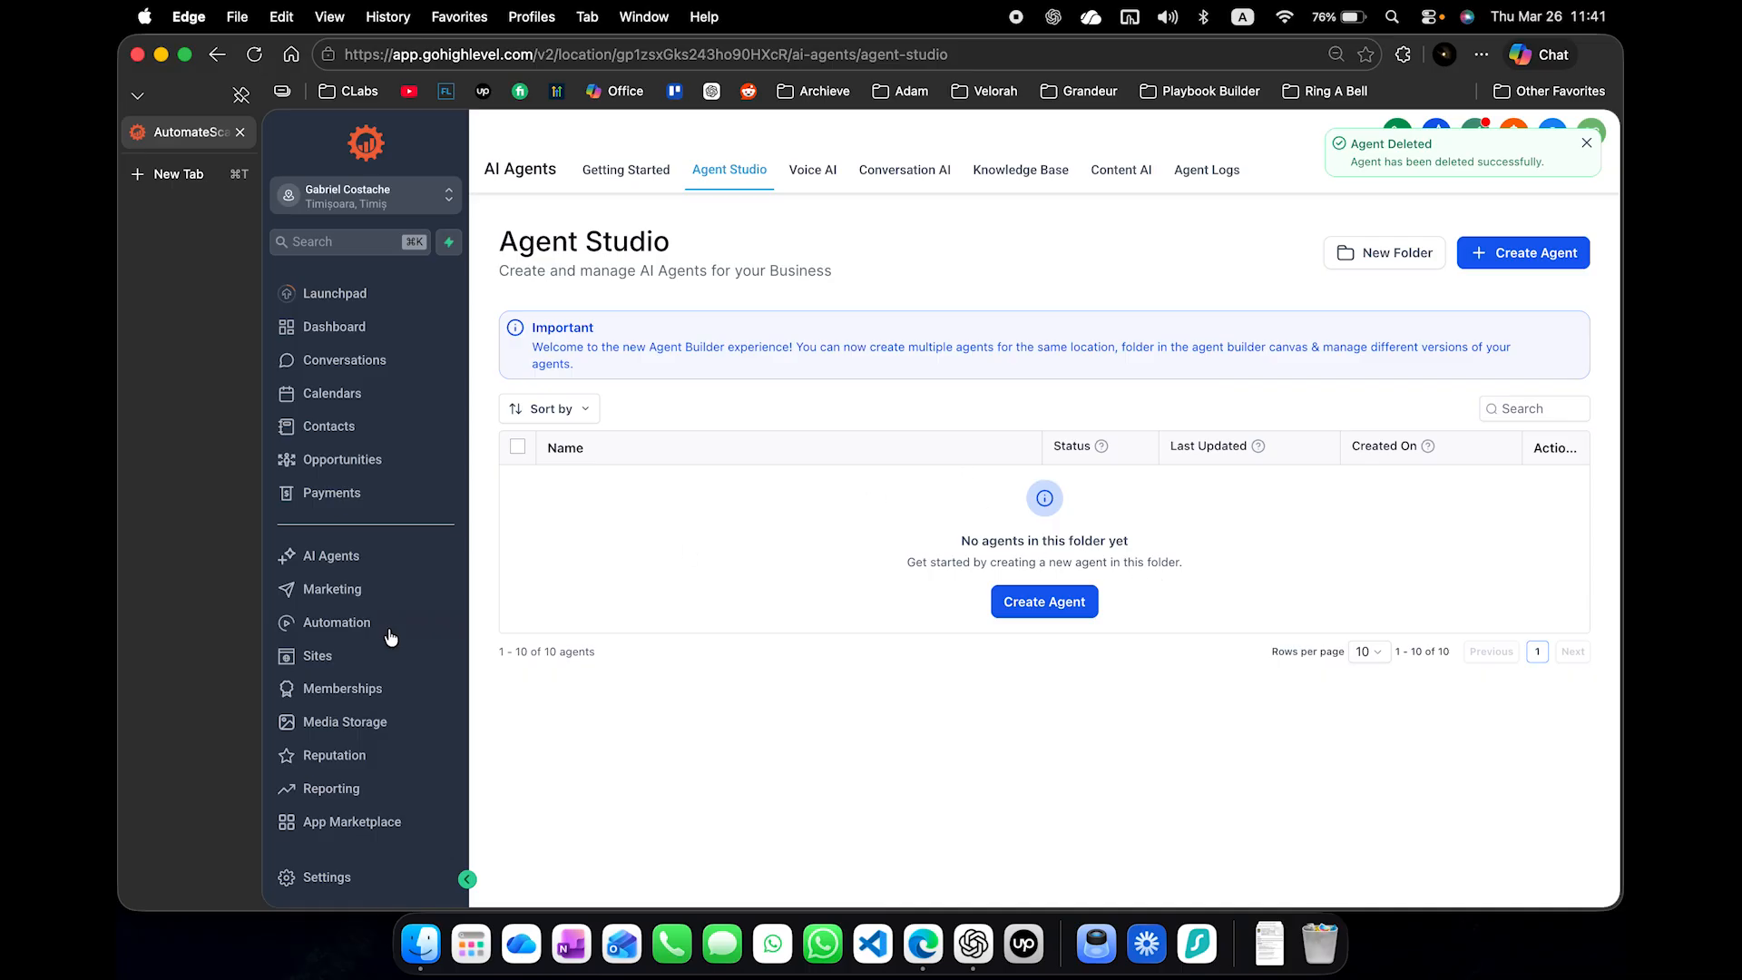
- Check the connected social accounts in the Marketing section's Social Planner
left_click(359, 590)
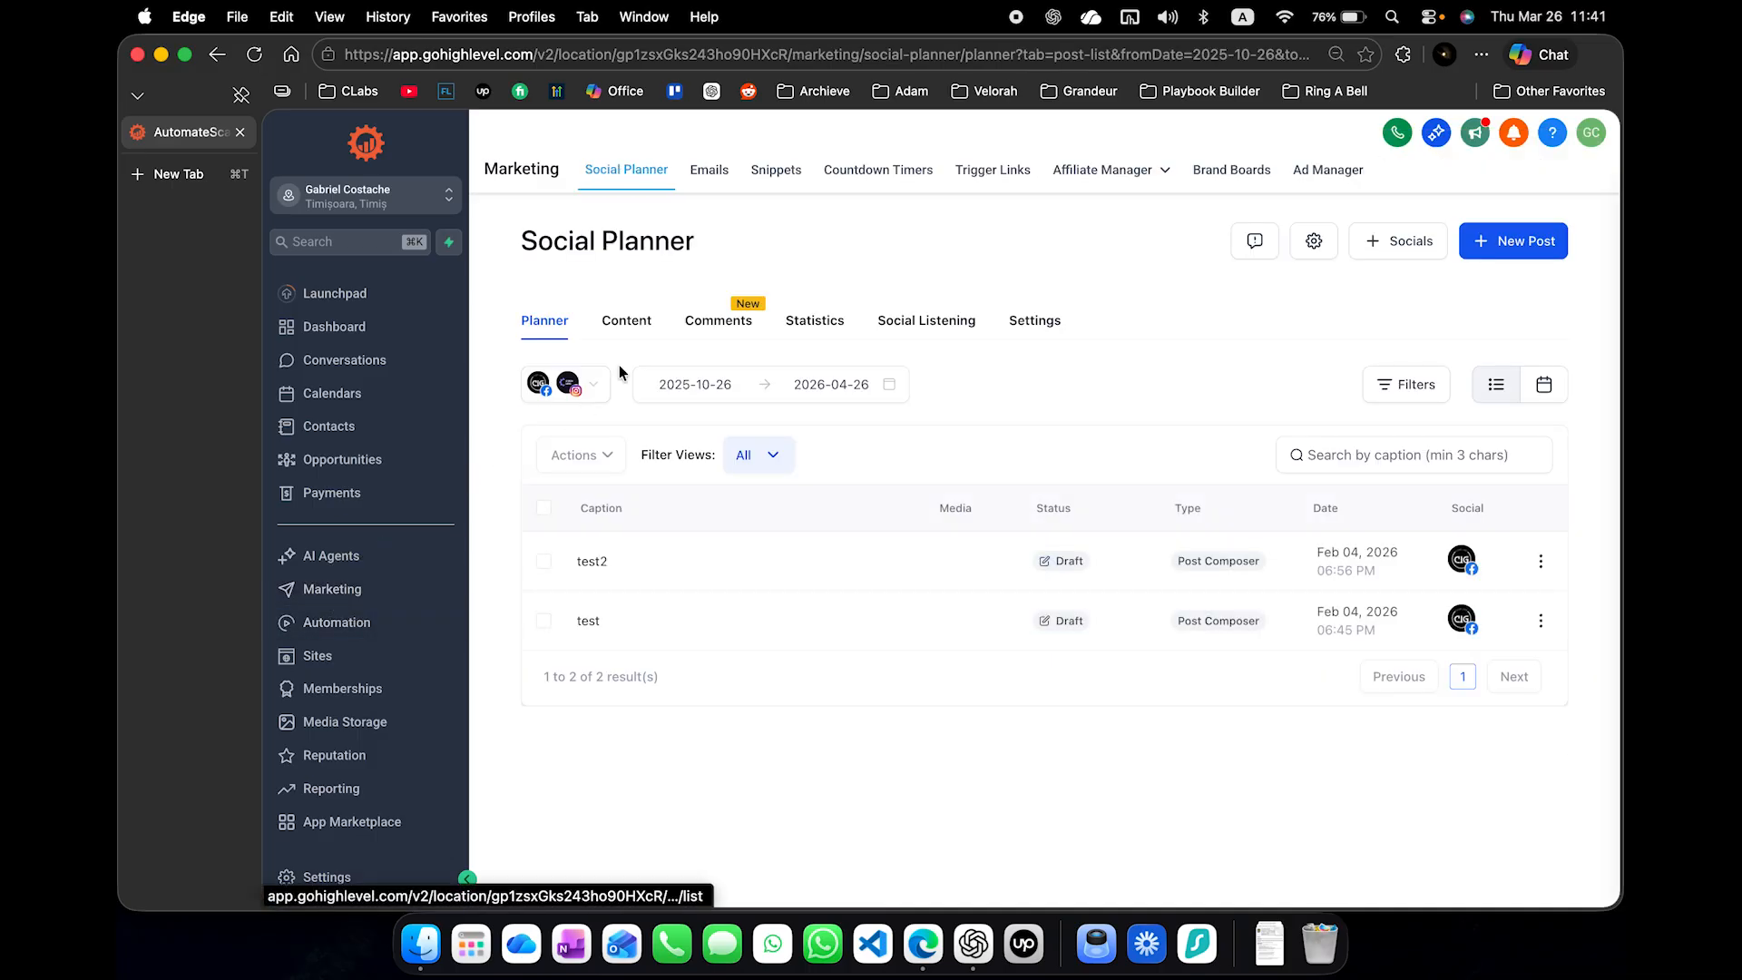
left_click(595, 384)
left_click(829, 704)
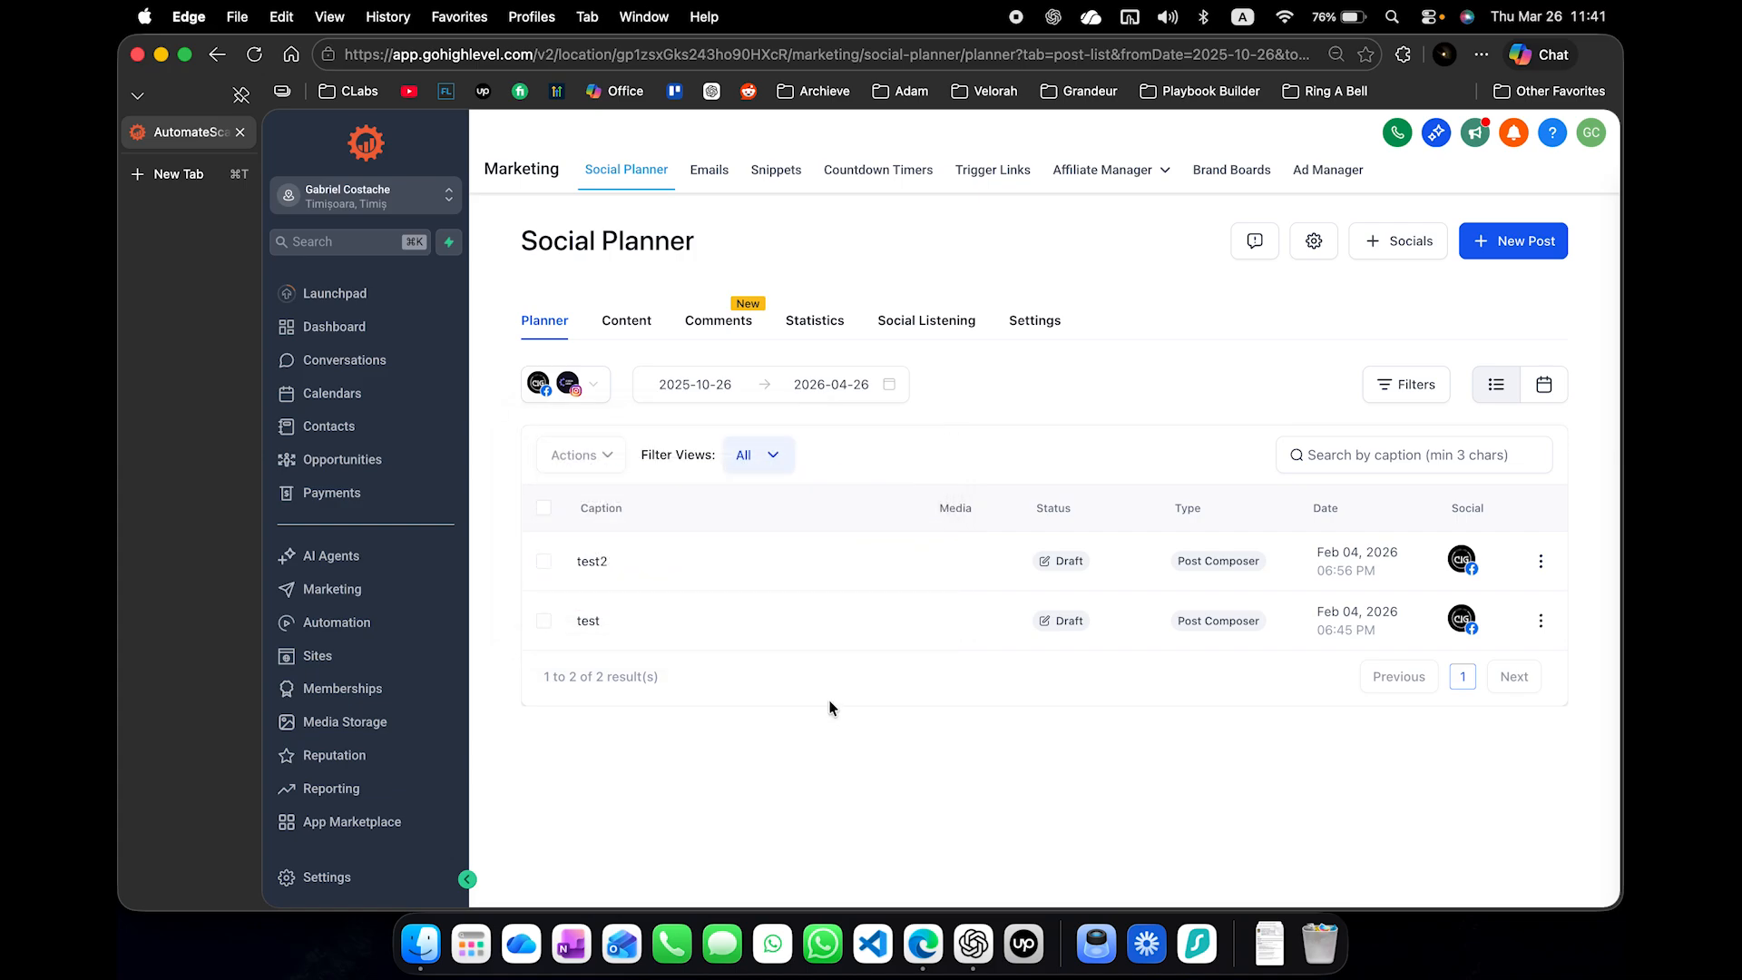
scroll(350, 690, "down", 4)
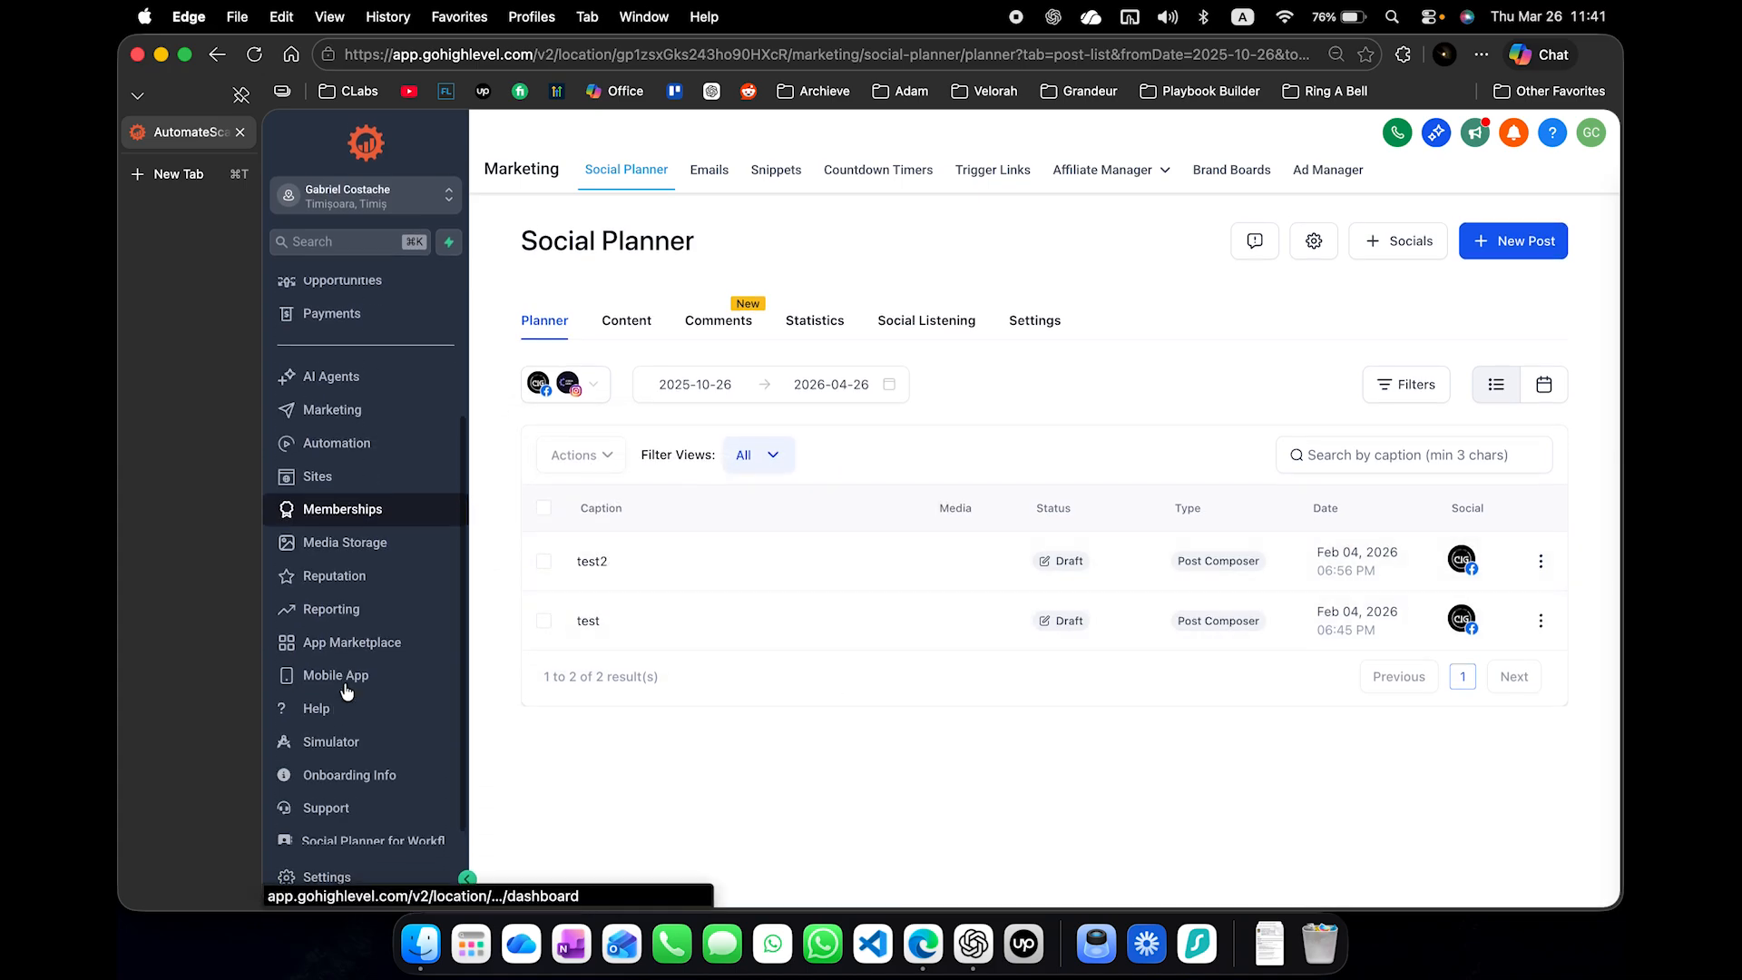
scroll(349, 635, "up", 2)
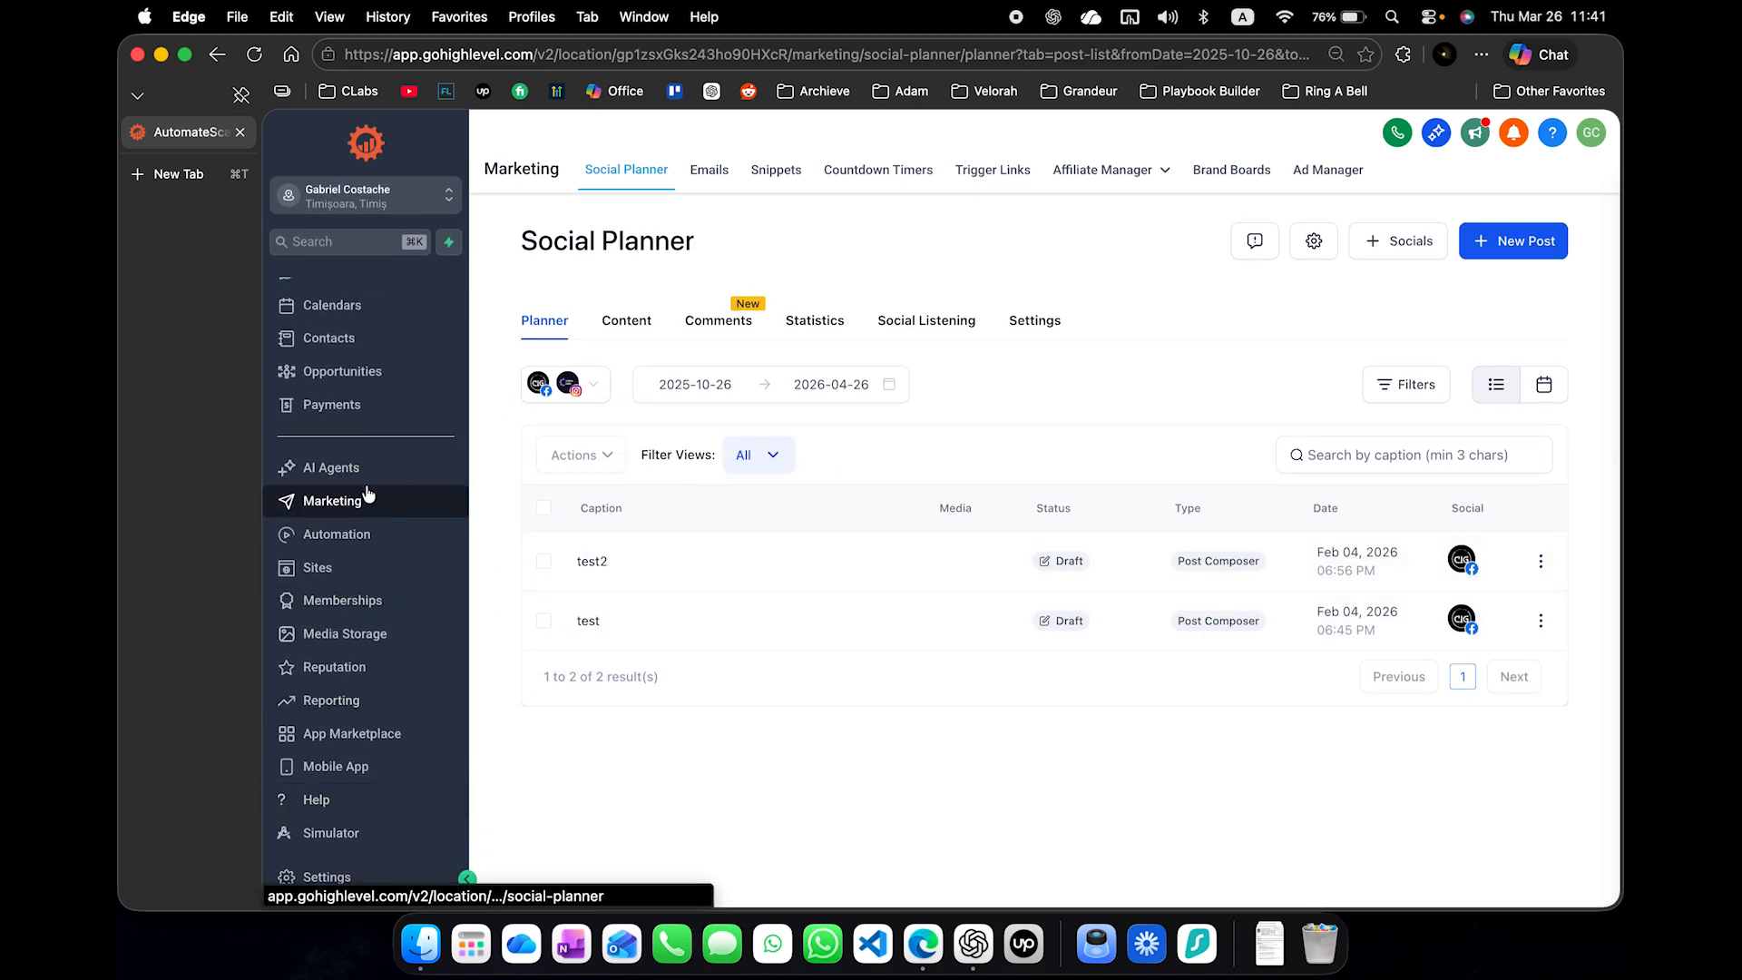
- Return to Agent Studio in AI Agents and start creating a new agent from a blank canvas
left_click(371, 468)
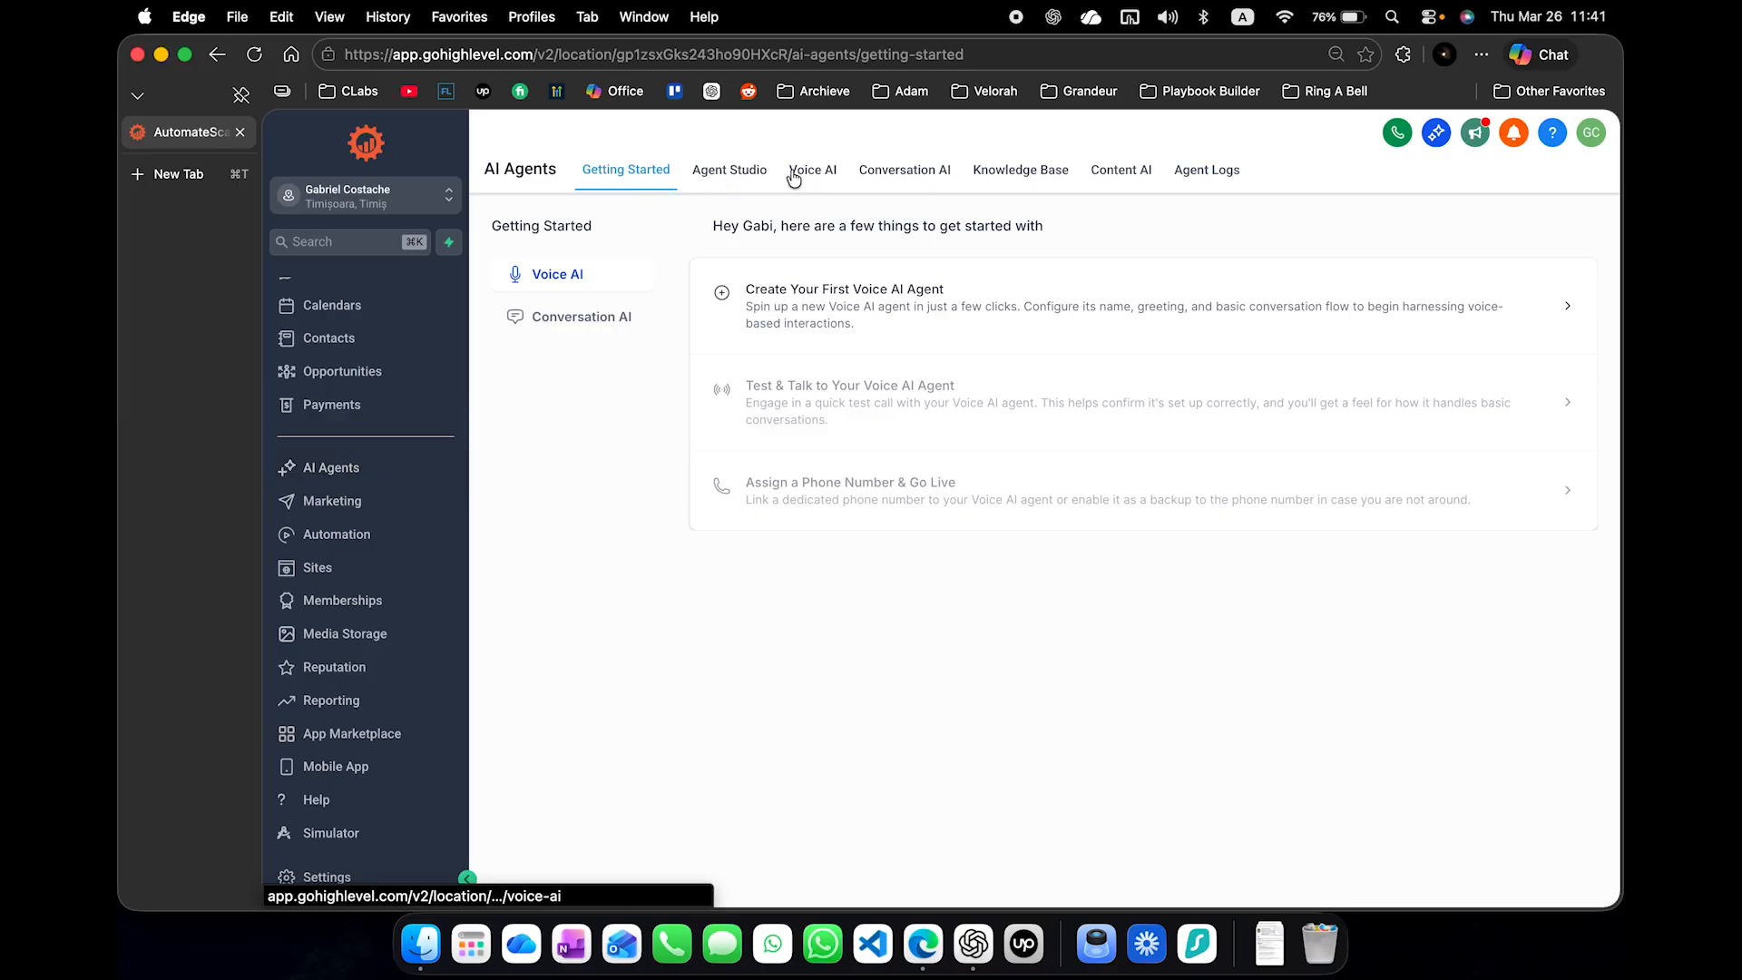
left_click(746, 172)
left_click(1036, 597)
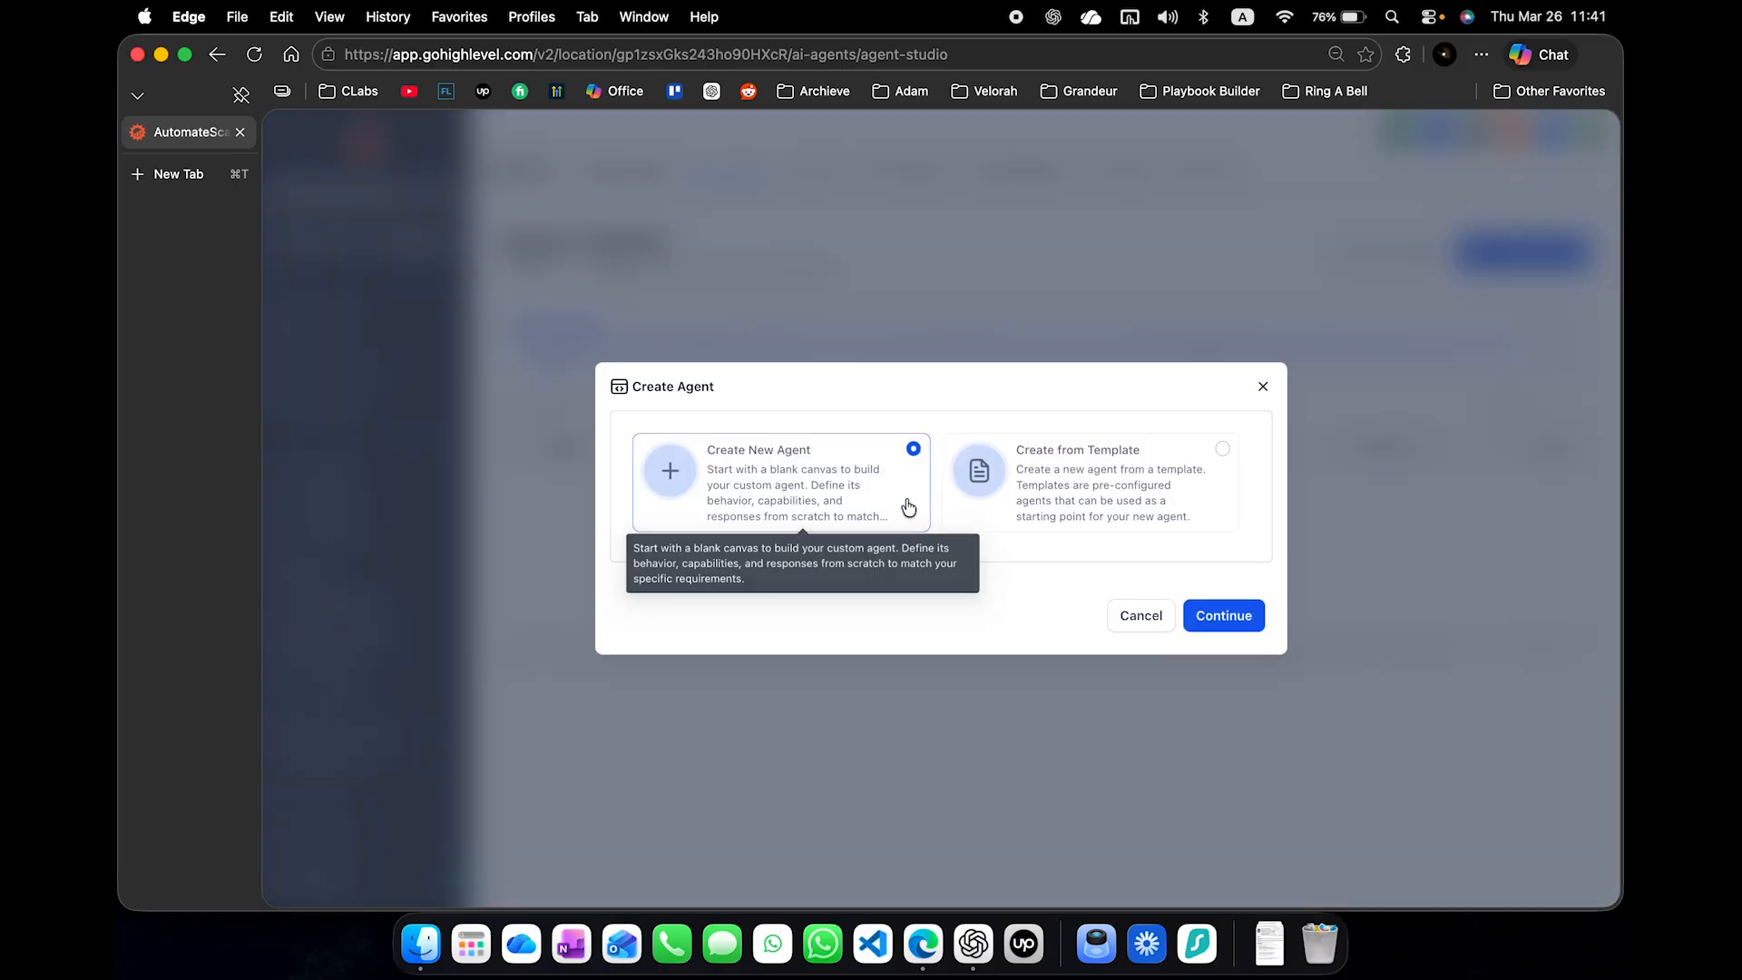
left_click(1222, 611)
- Name the new agent "Social Media Post"
triple_click(934, 415)
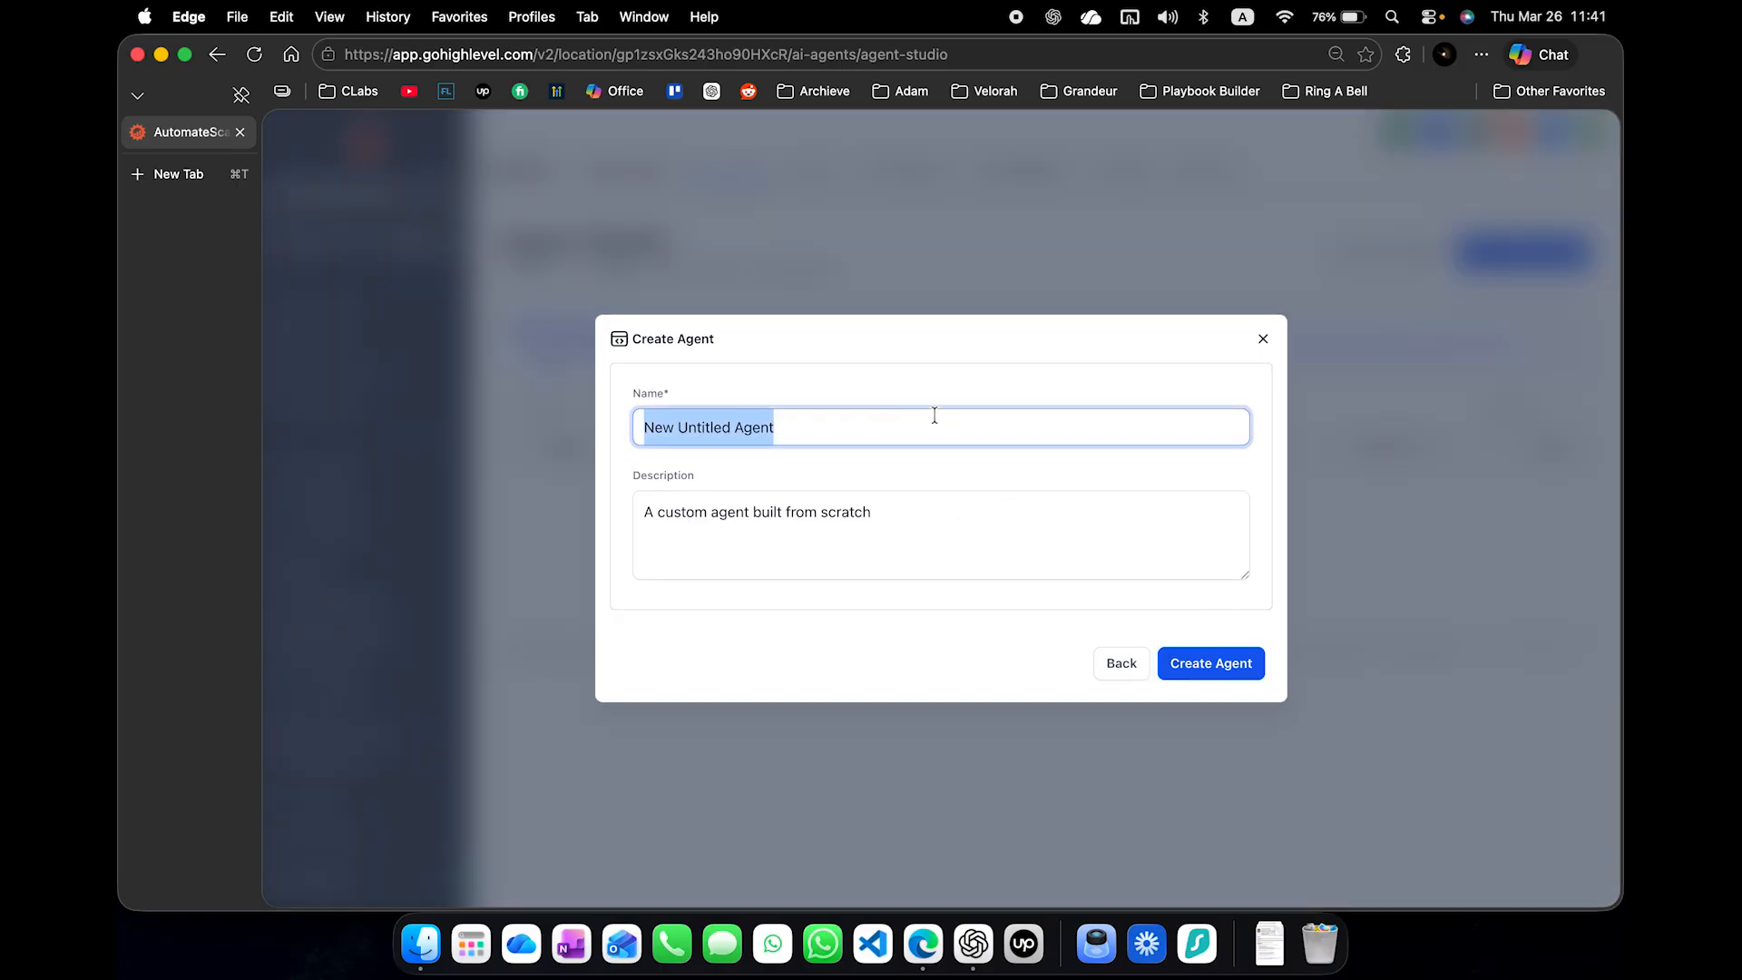
type("Social Media")
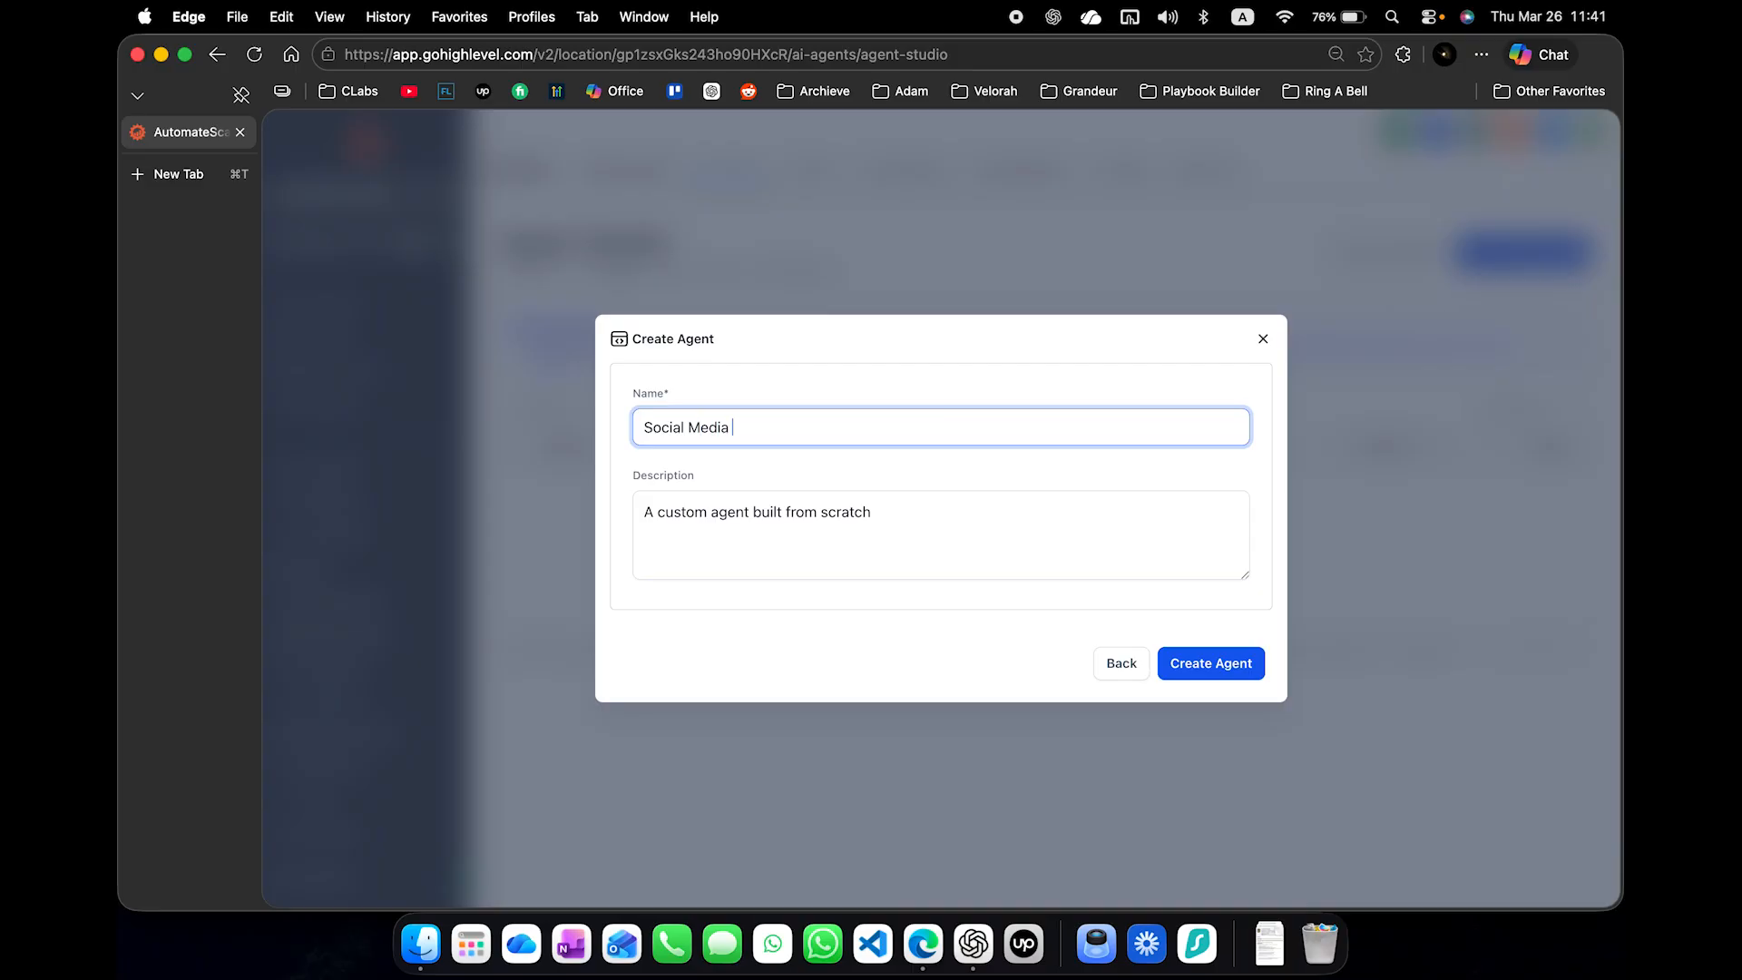
type(" post")
left_click(1007, 509)
key("super+a")
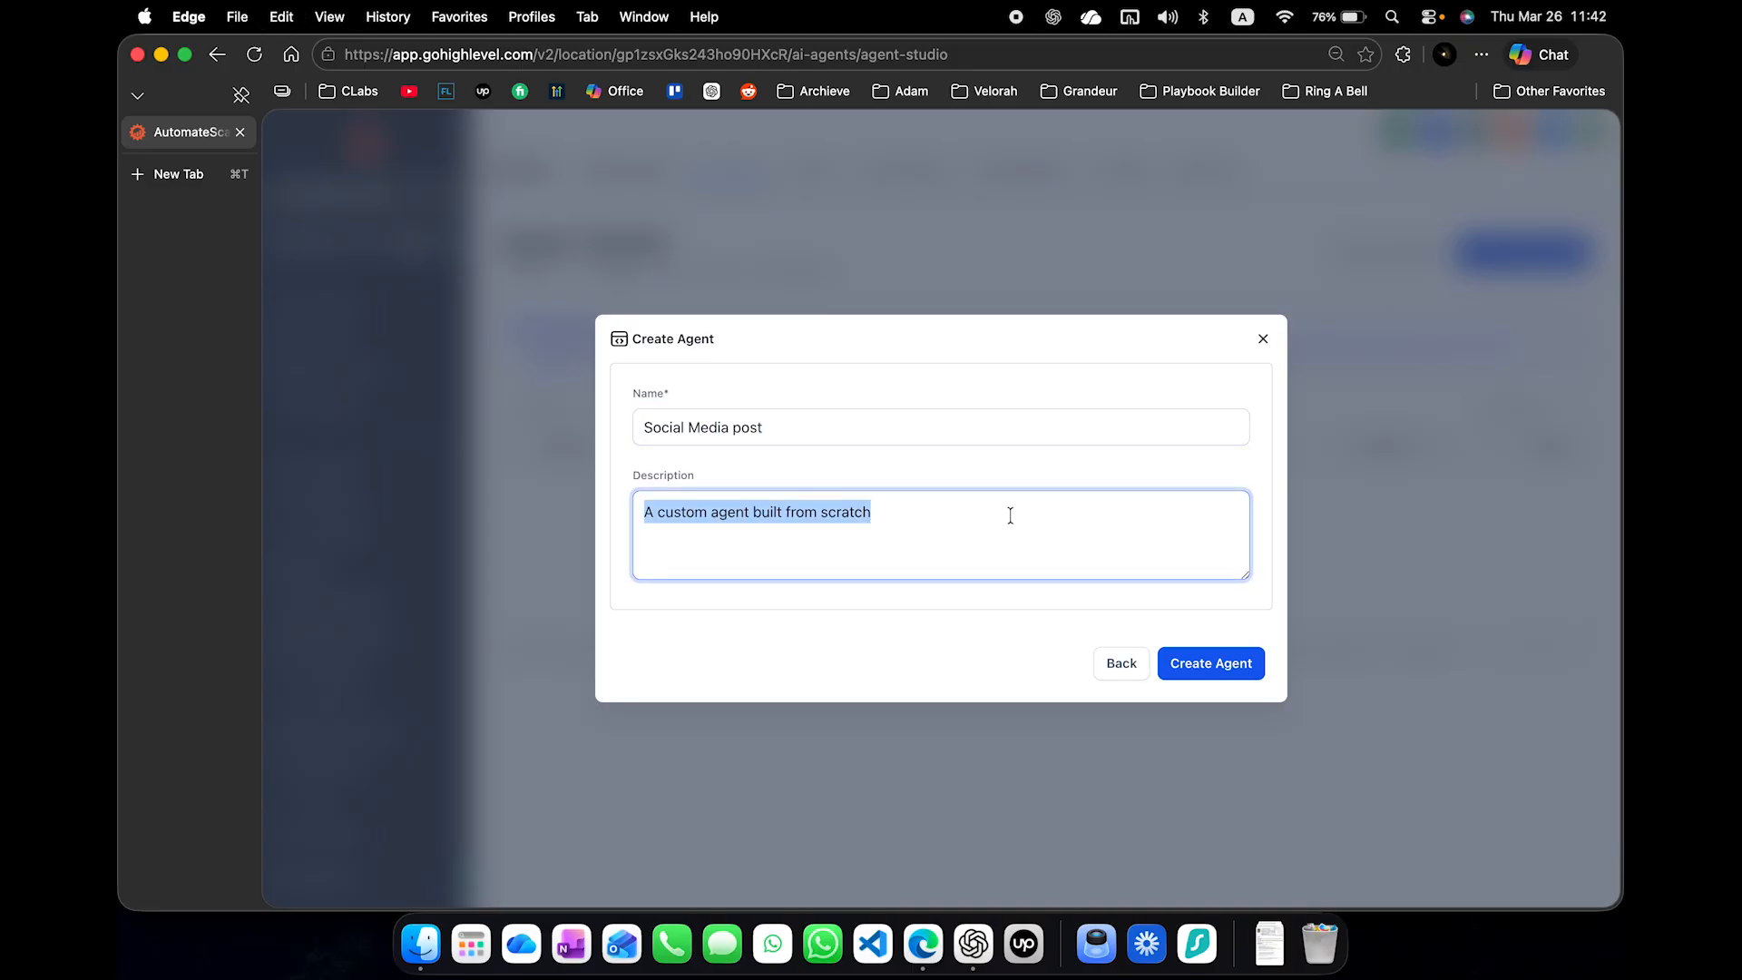
double_click(974, 421)
type("Post")
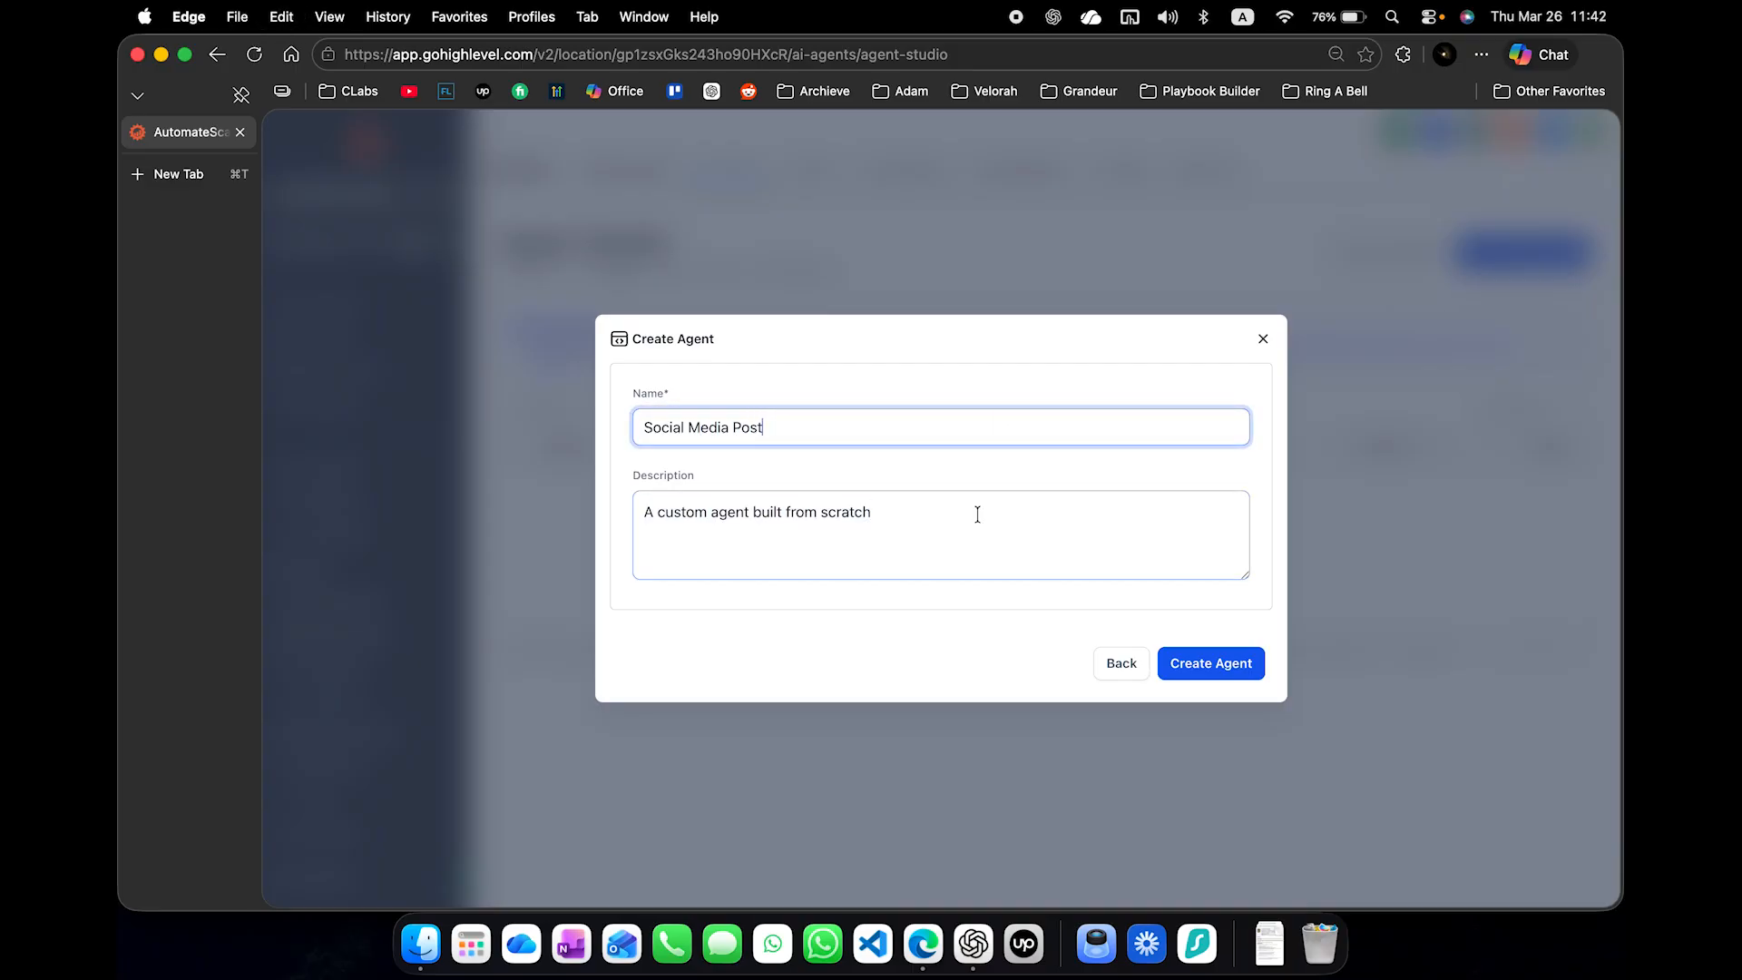
- Replace the agent's description with "Demo for video purpose" and create the agent
left_click(977, 515)
key("super+a")
type("Dem")
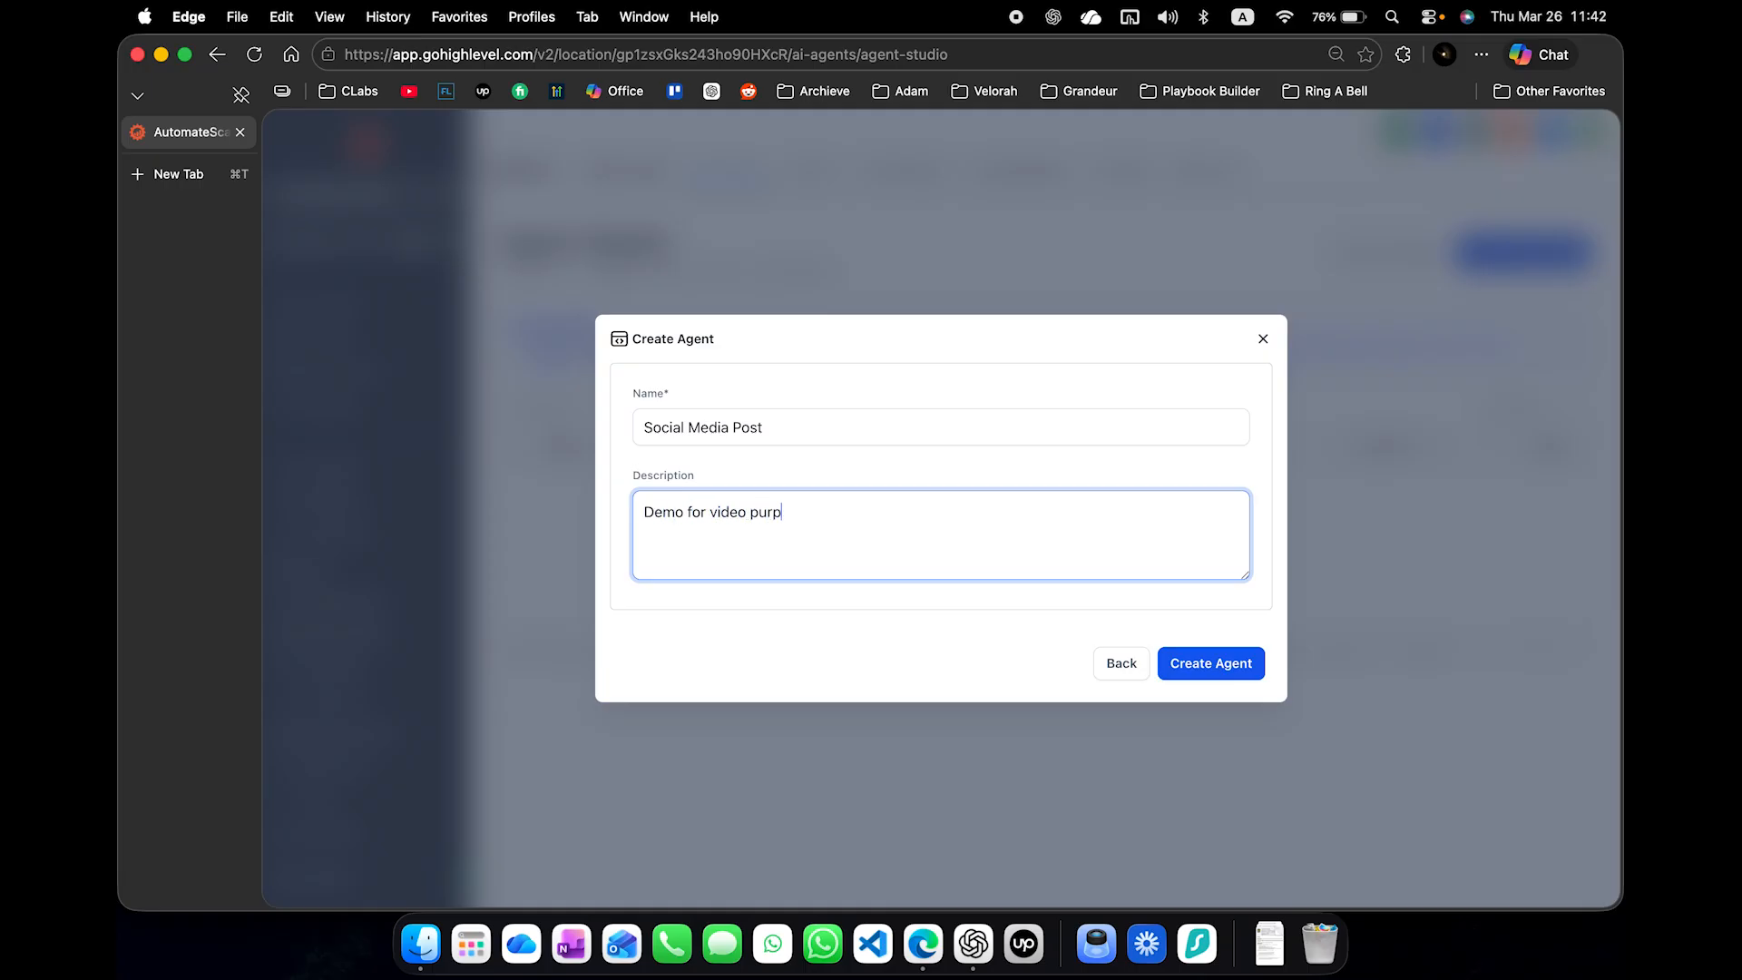
type("o for video purpose")
left_click(1208, 667)
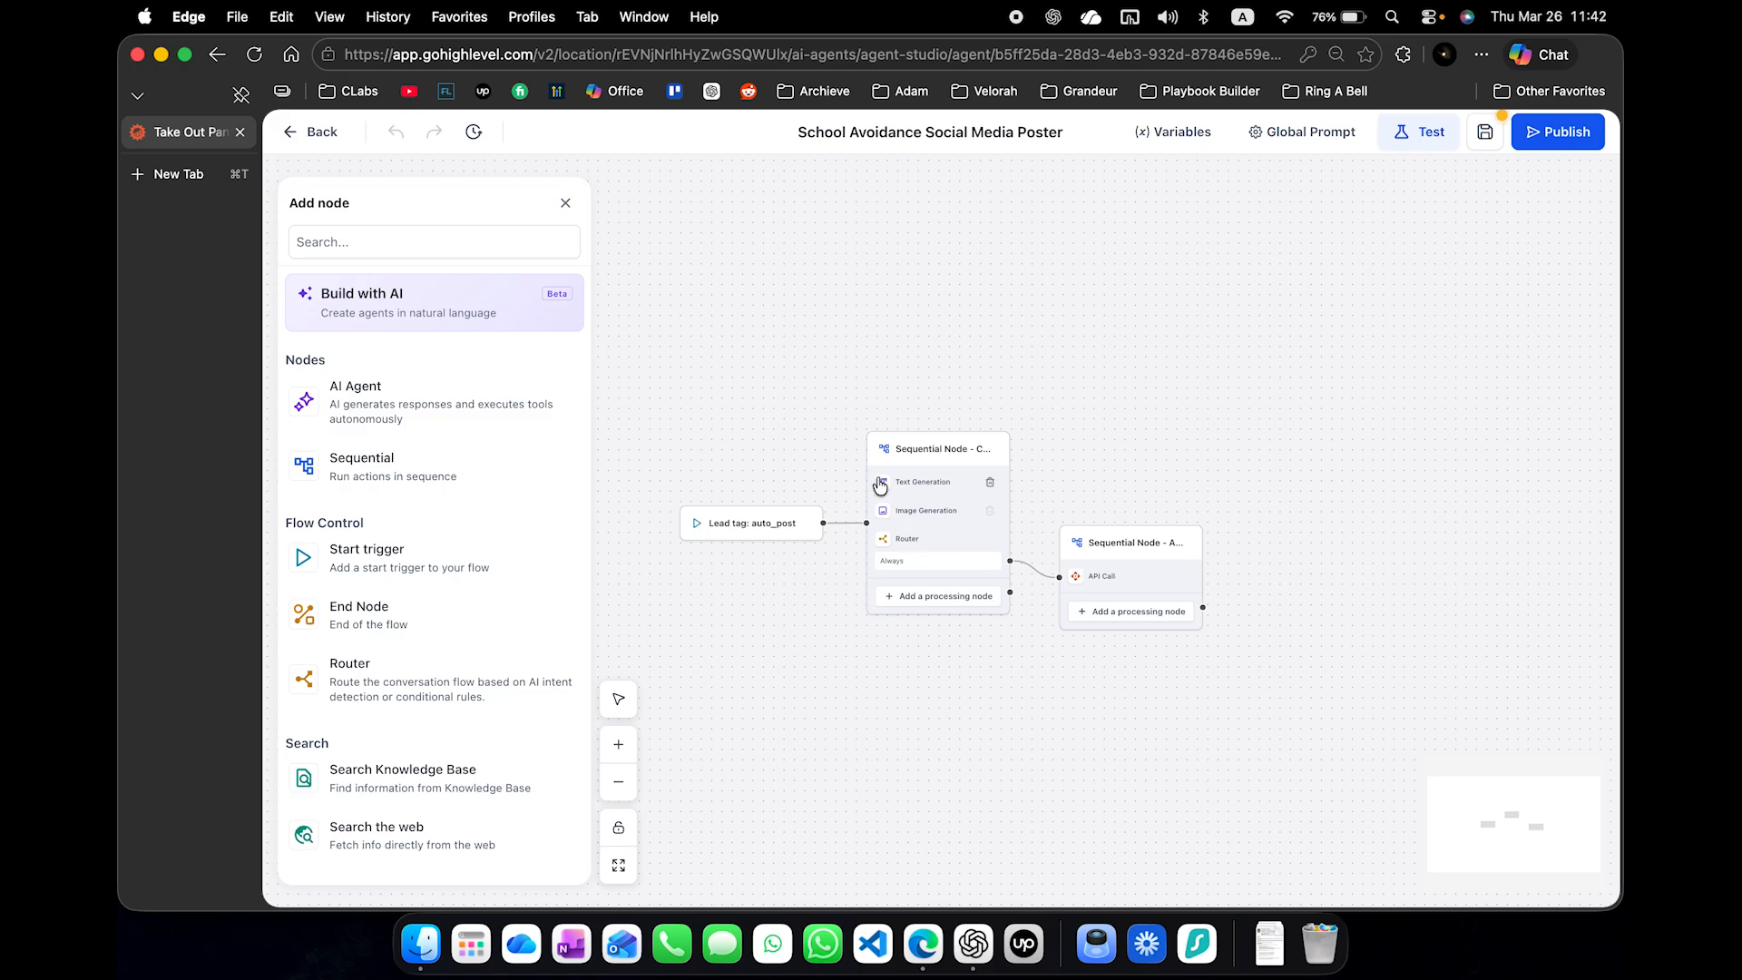
- Add a Sequential node to the Social Media Post canvas and place it beside the start trigger
scroll(880, 485, "up", 5)
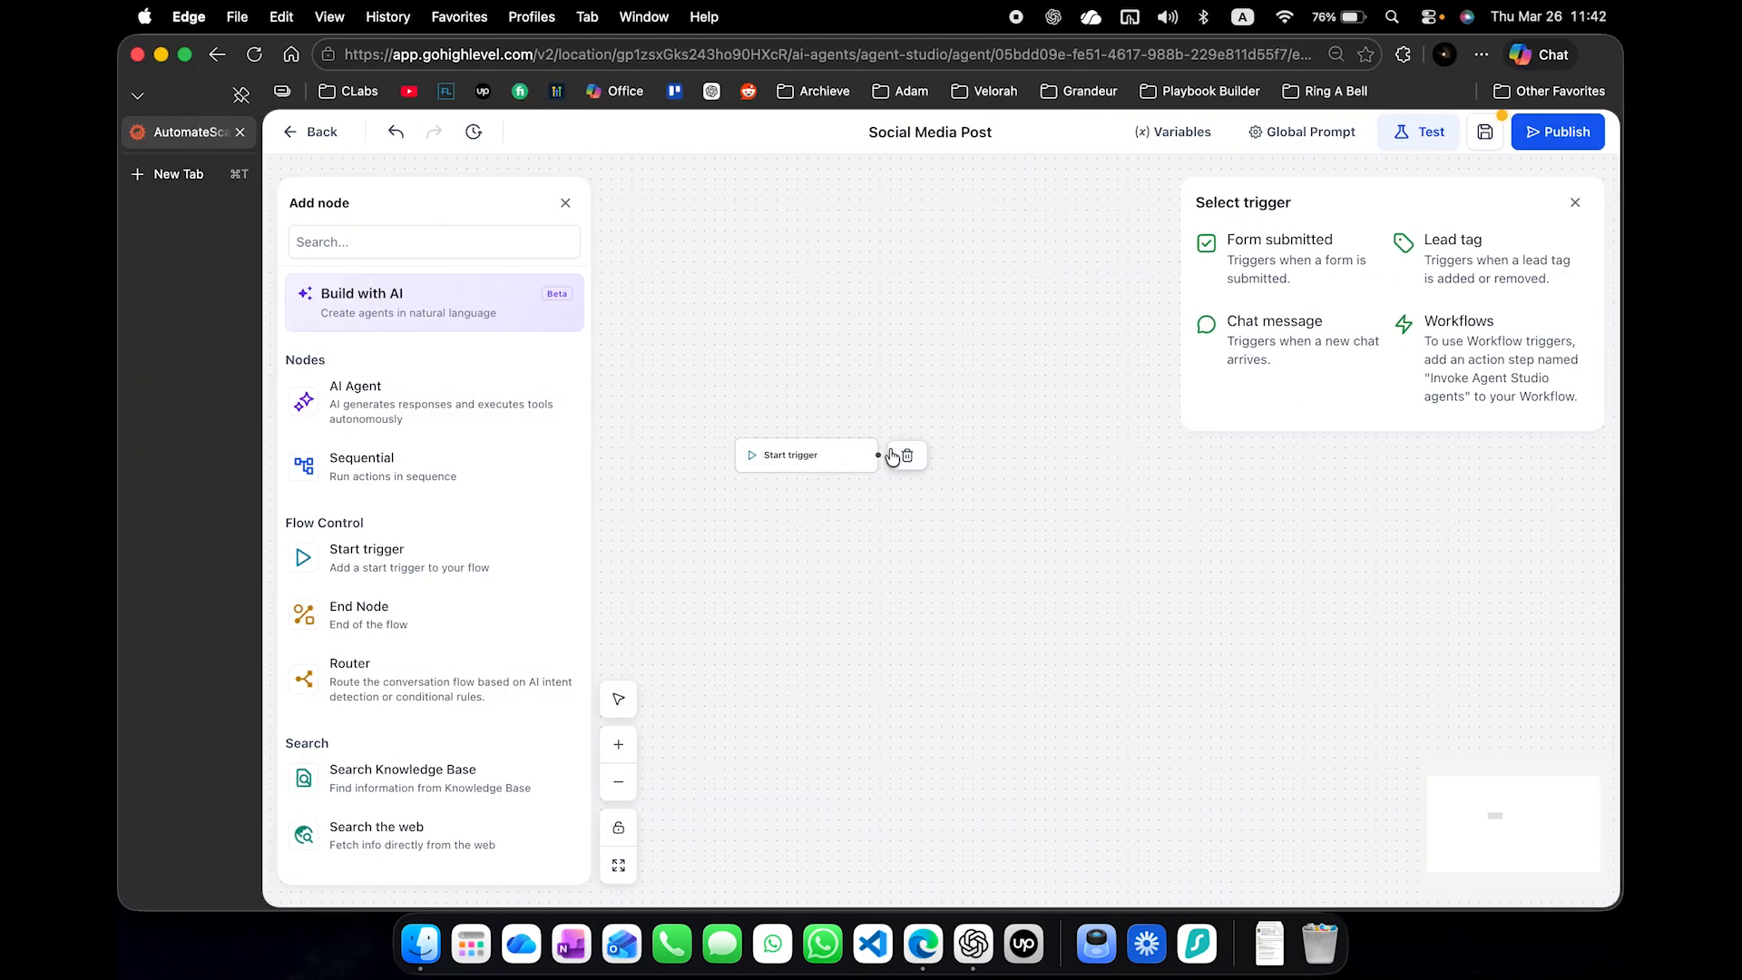
scroll(413, 563, "down", 1)
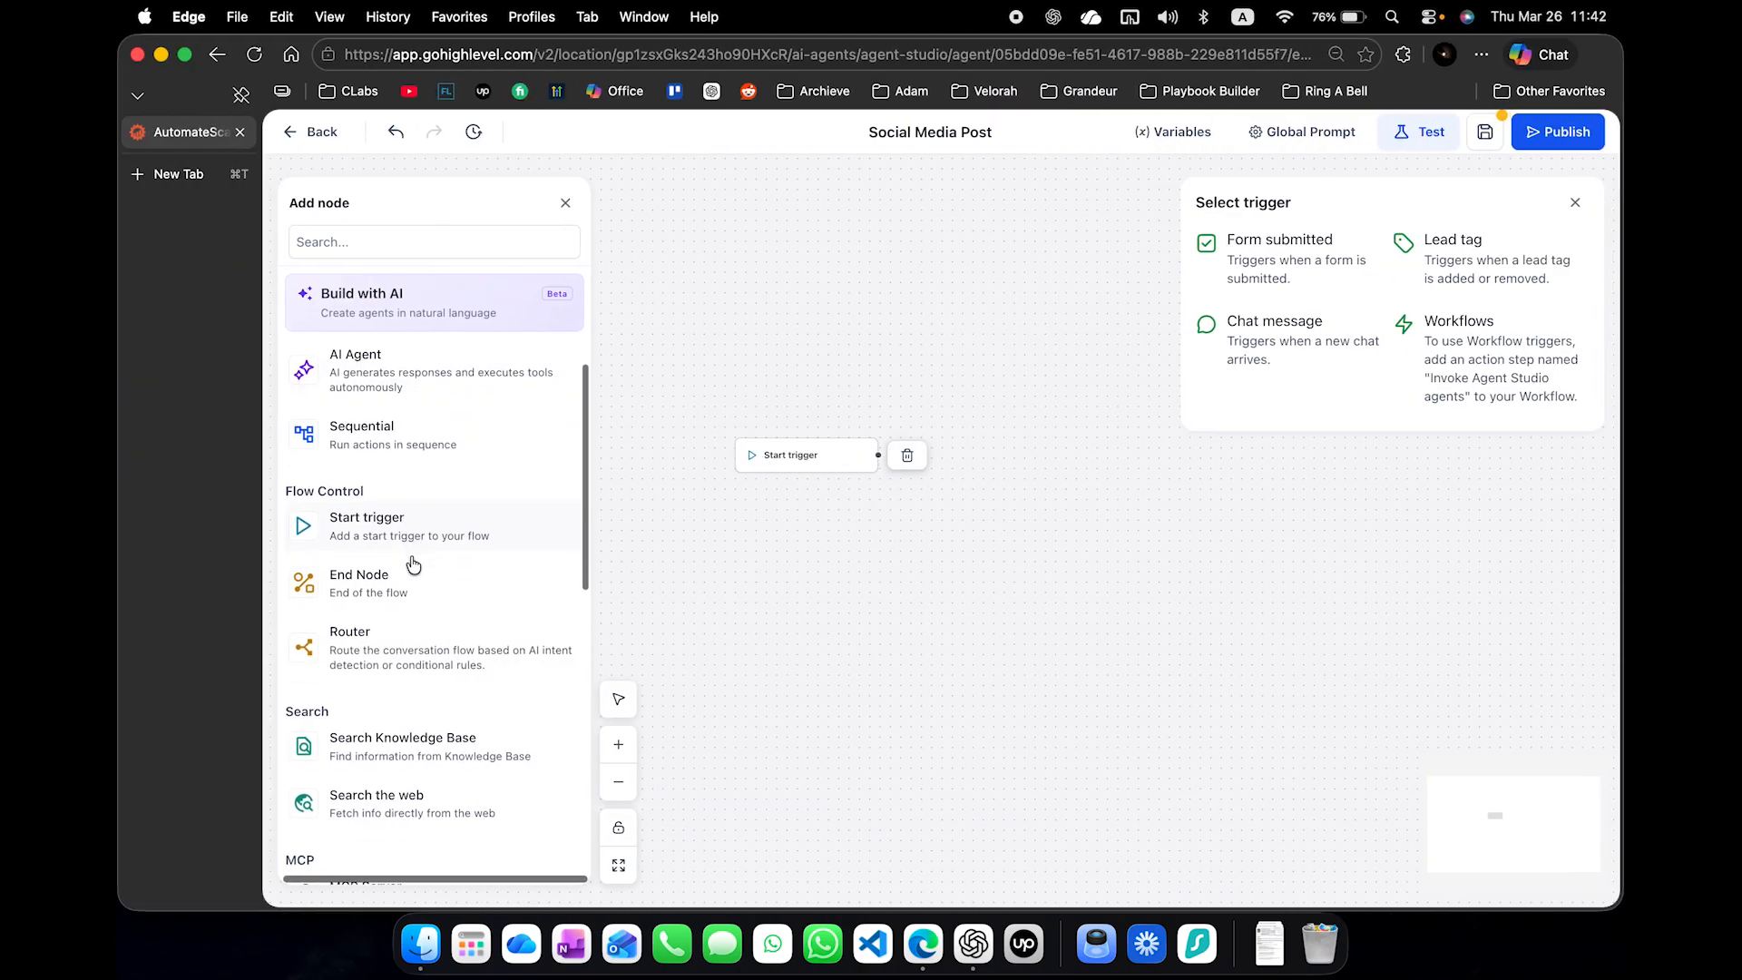
left_click(429, 455)
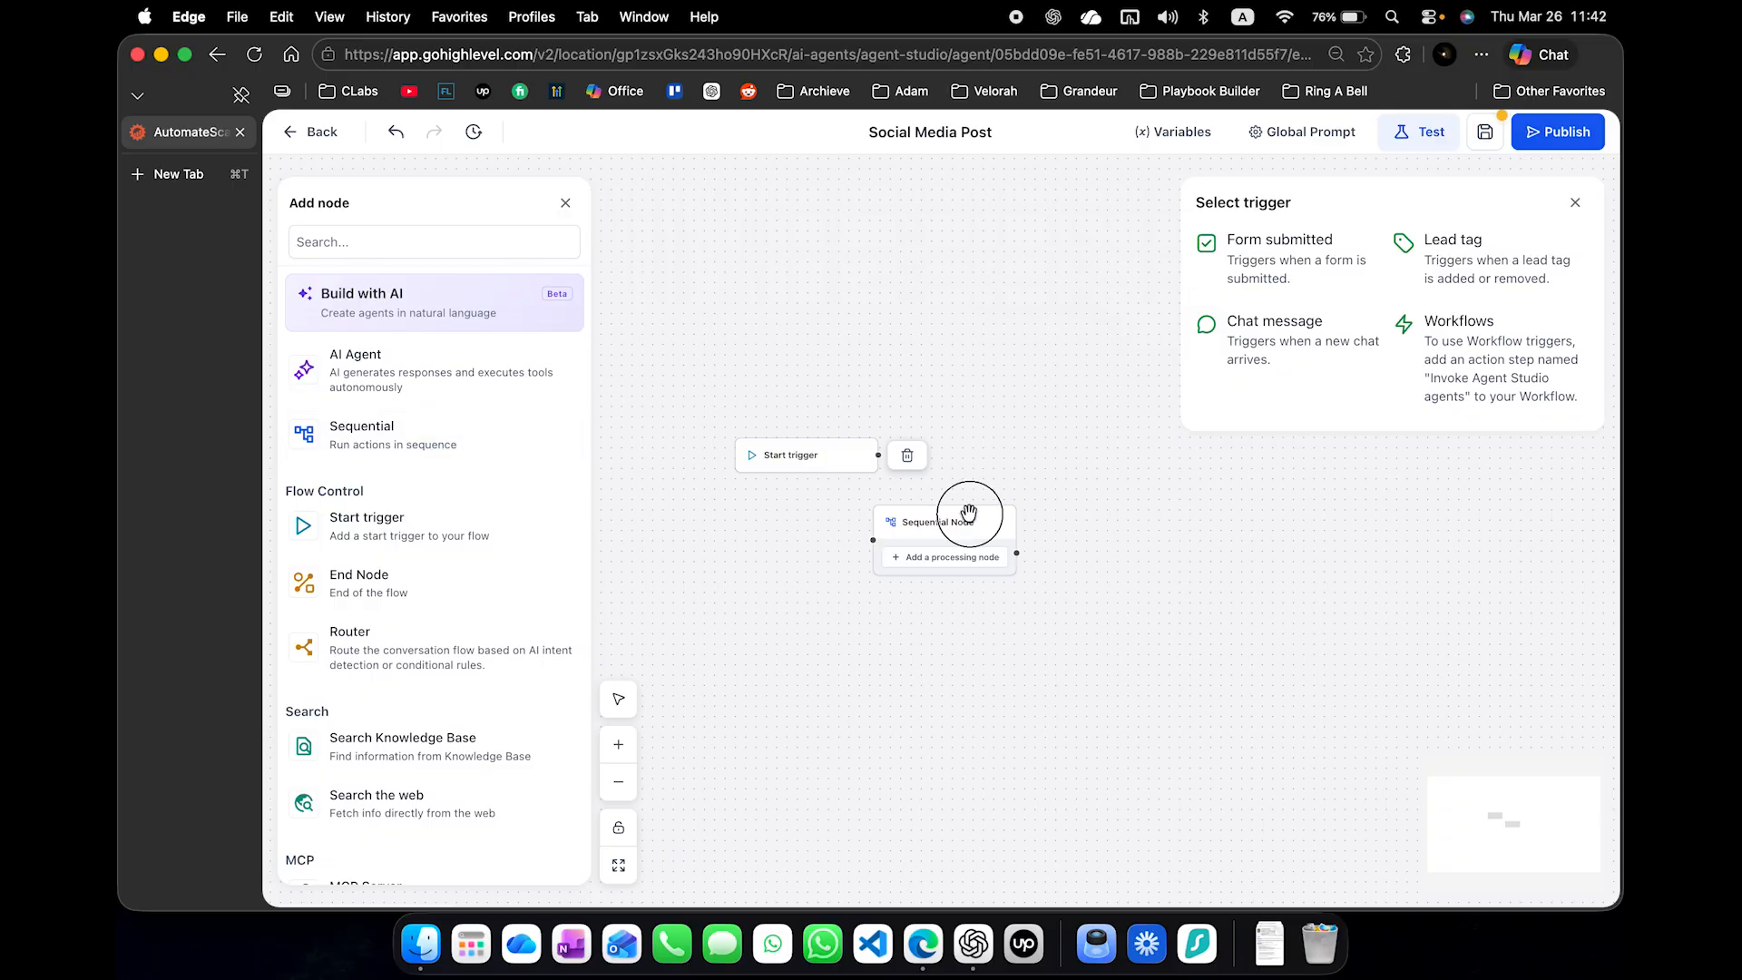
left_click_drag(969, 515, 1030, 431)
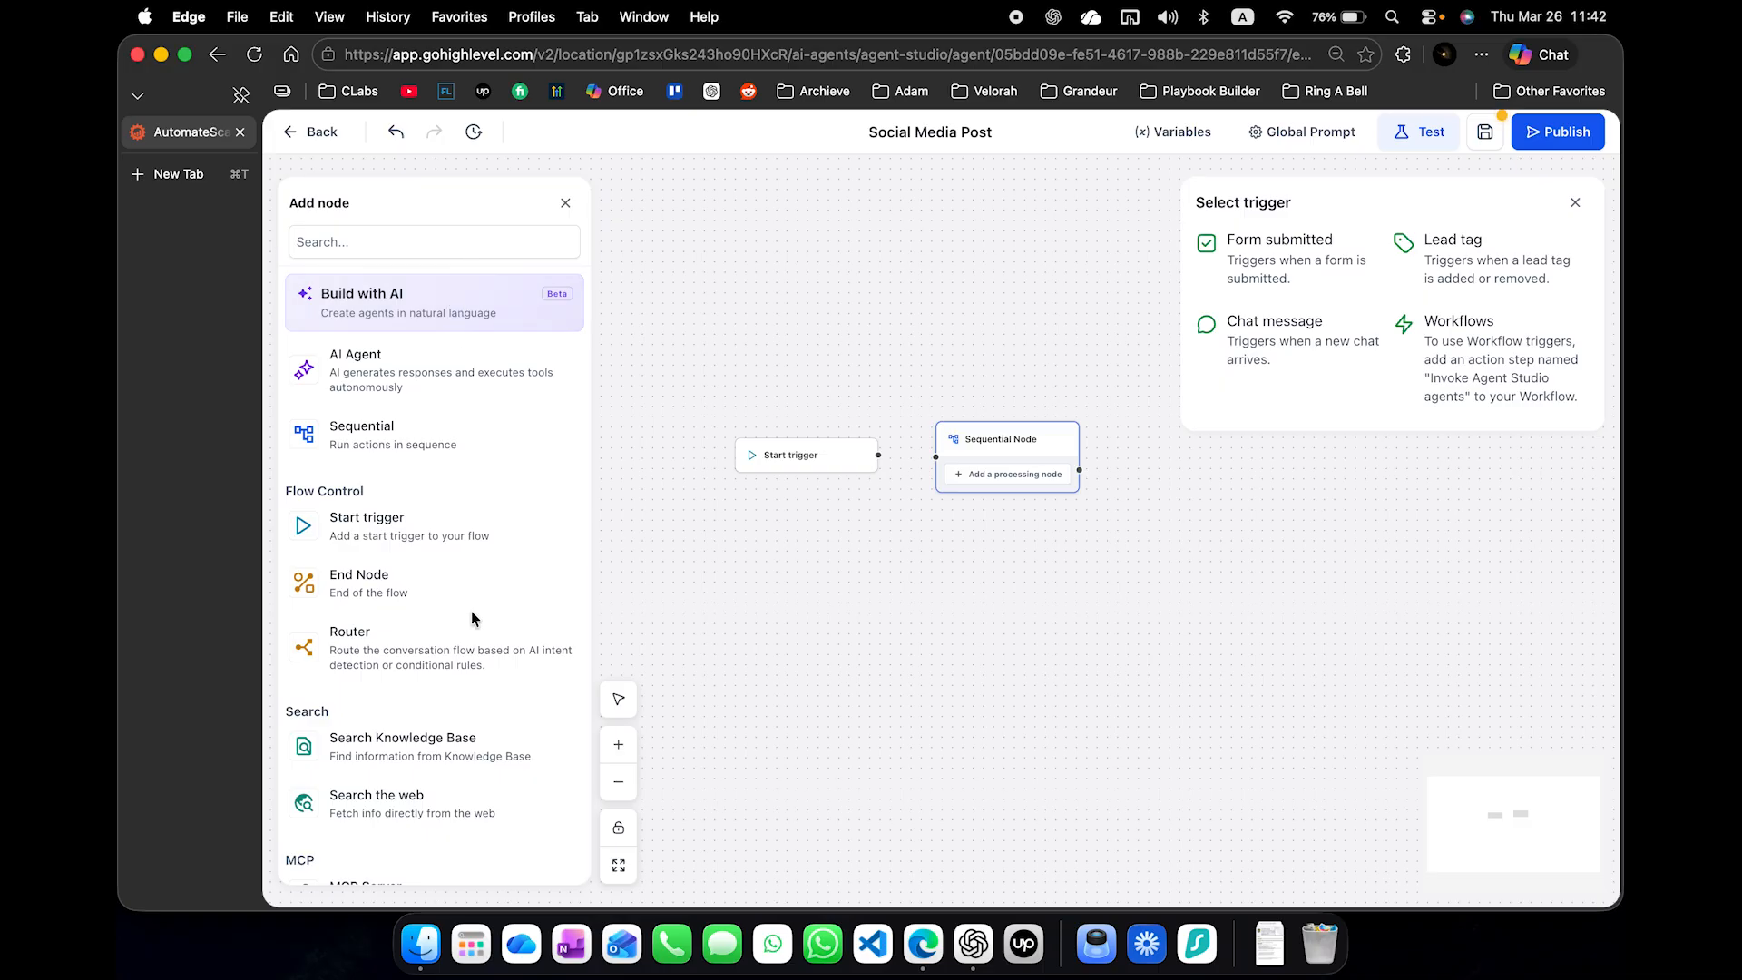
scroll(472, 619, "down", 5)
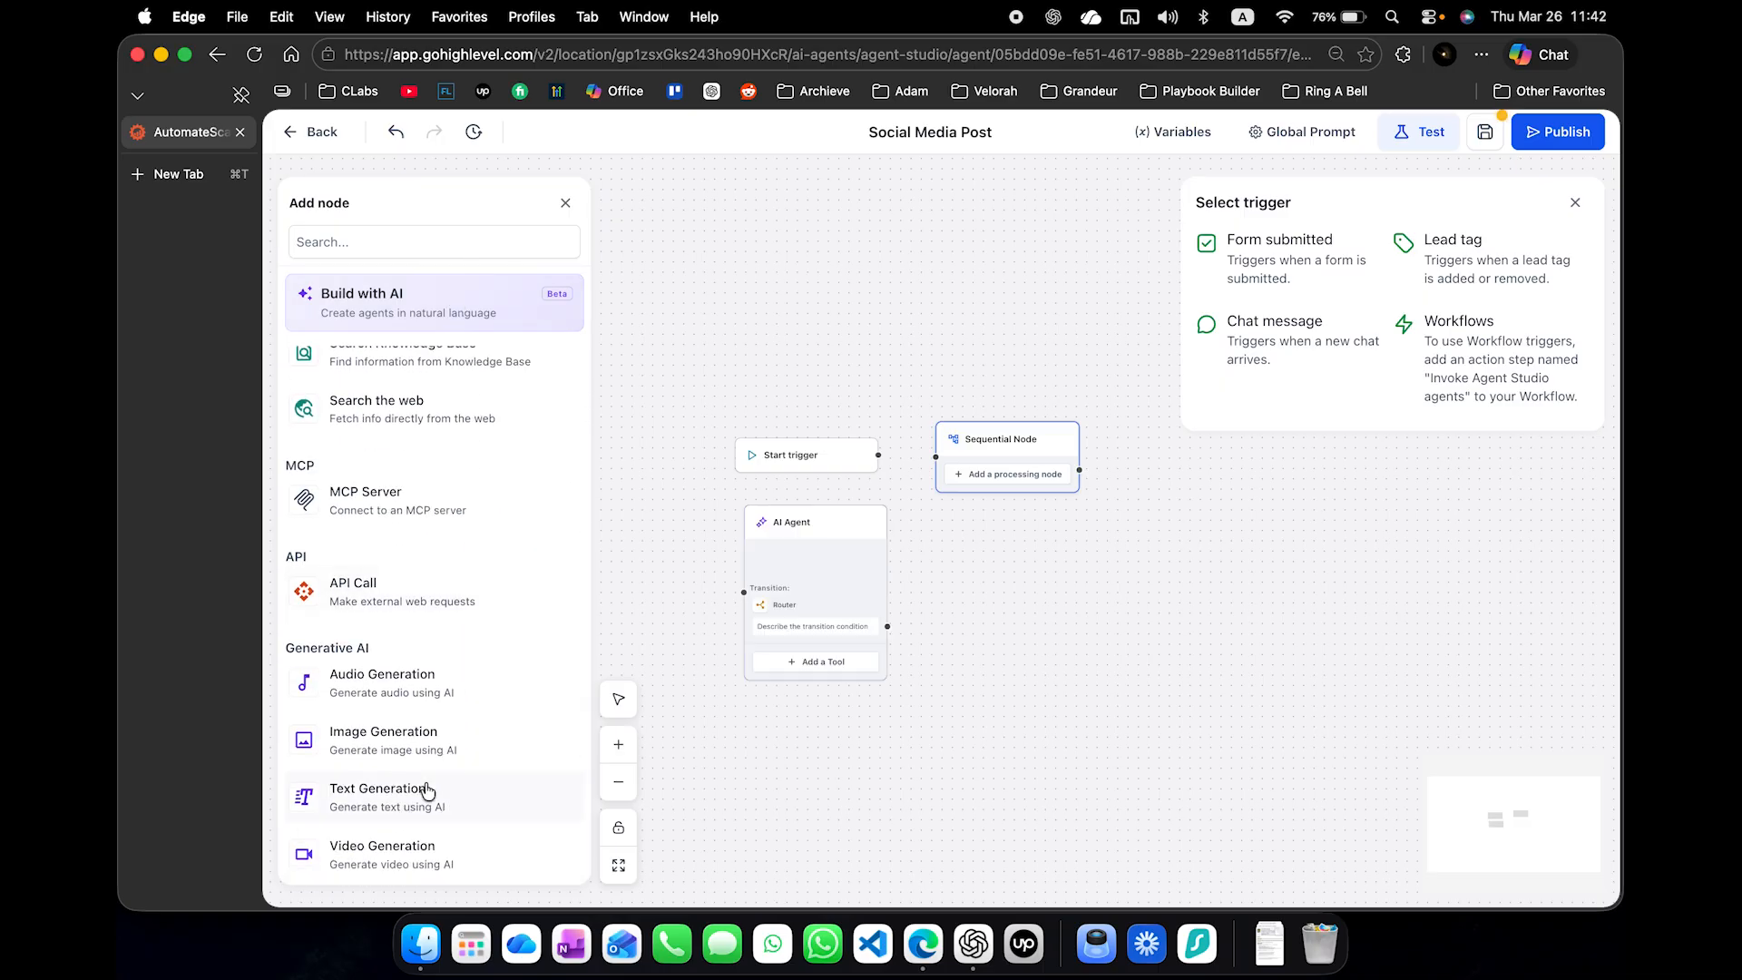
left_click_drag(427, 791, 781, 614)
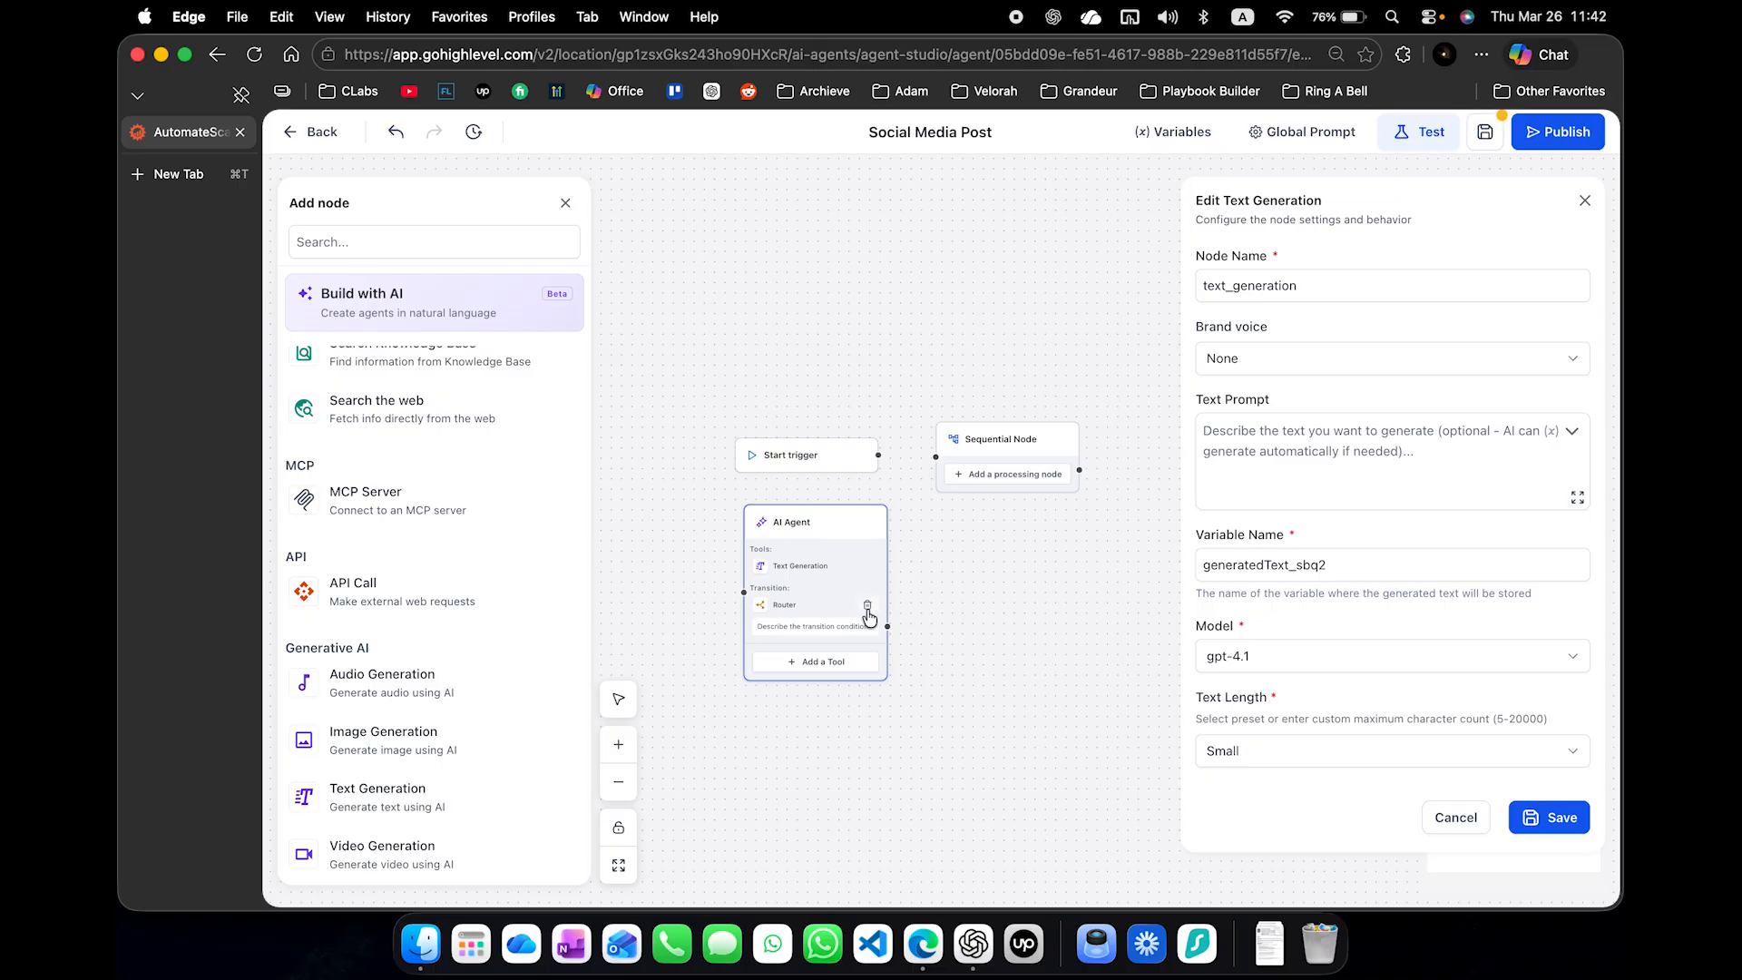
left_click(868, 607)
left_click(866, 603)
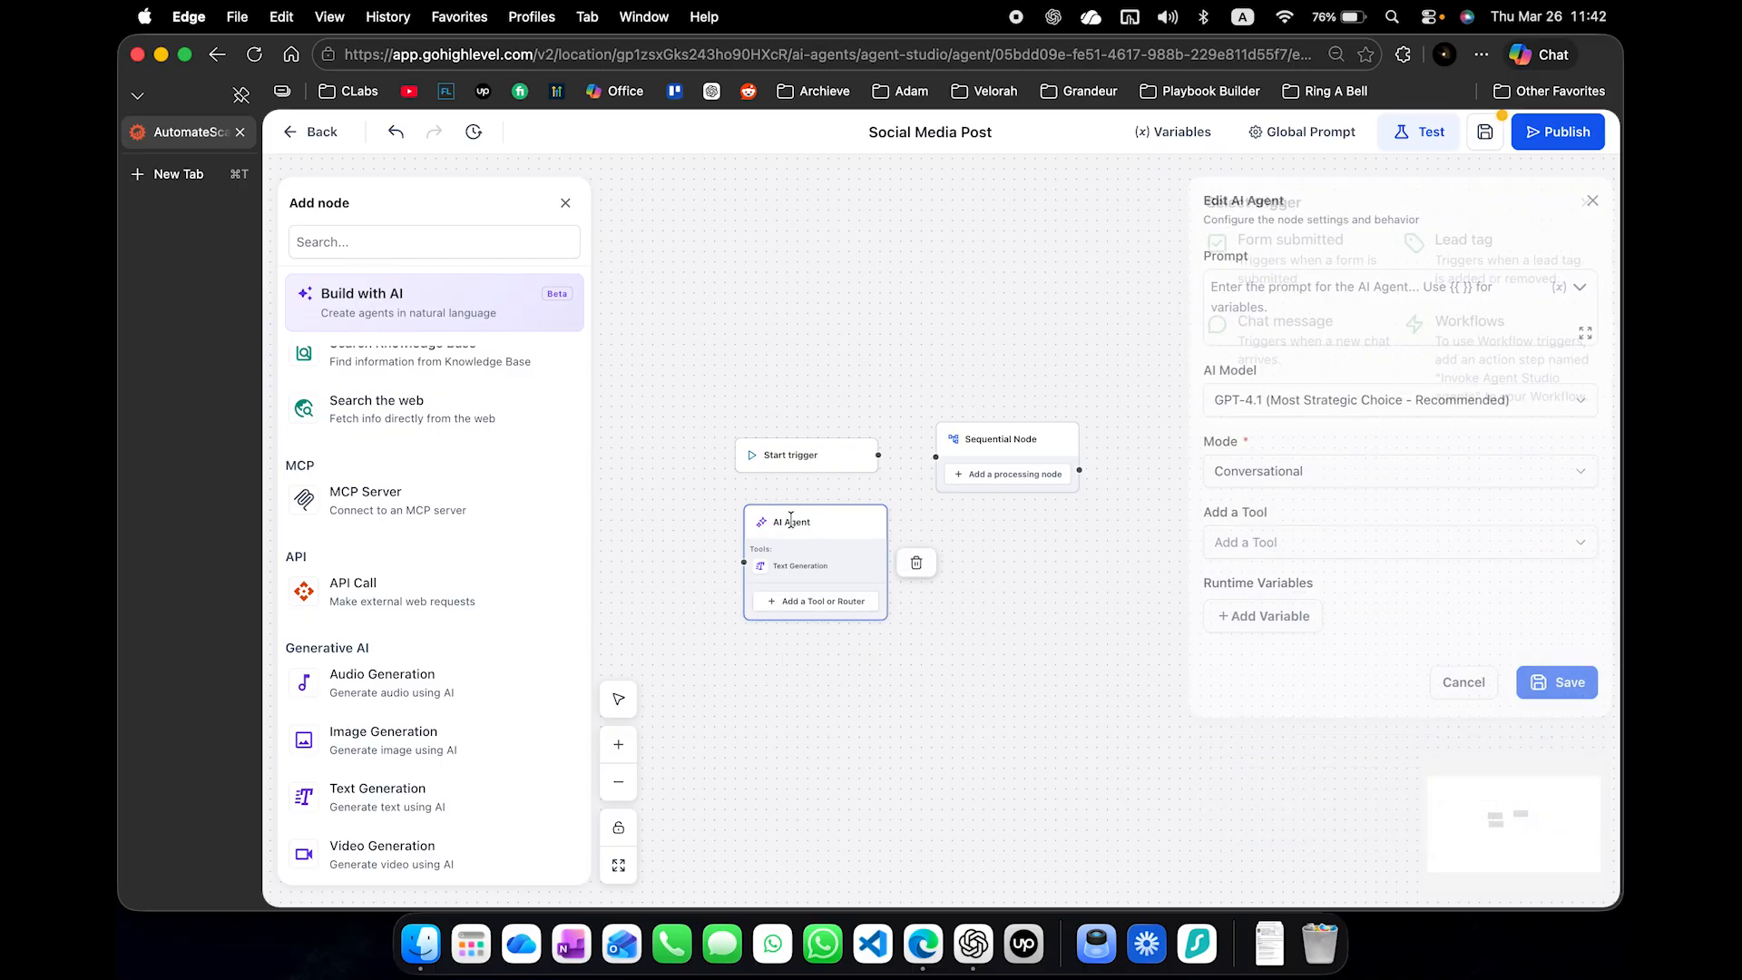
left_click(918, 565)
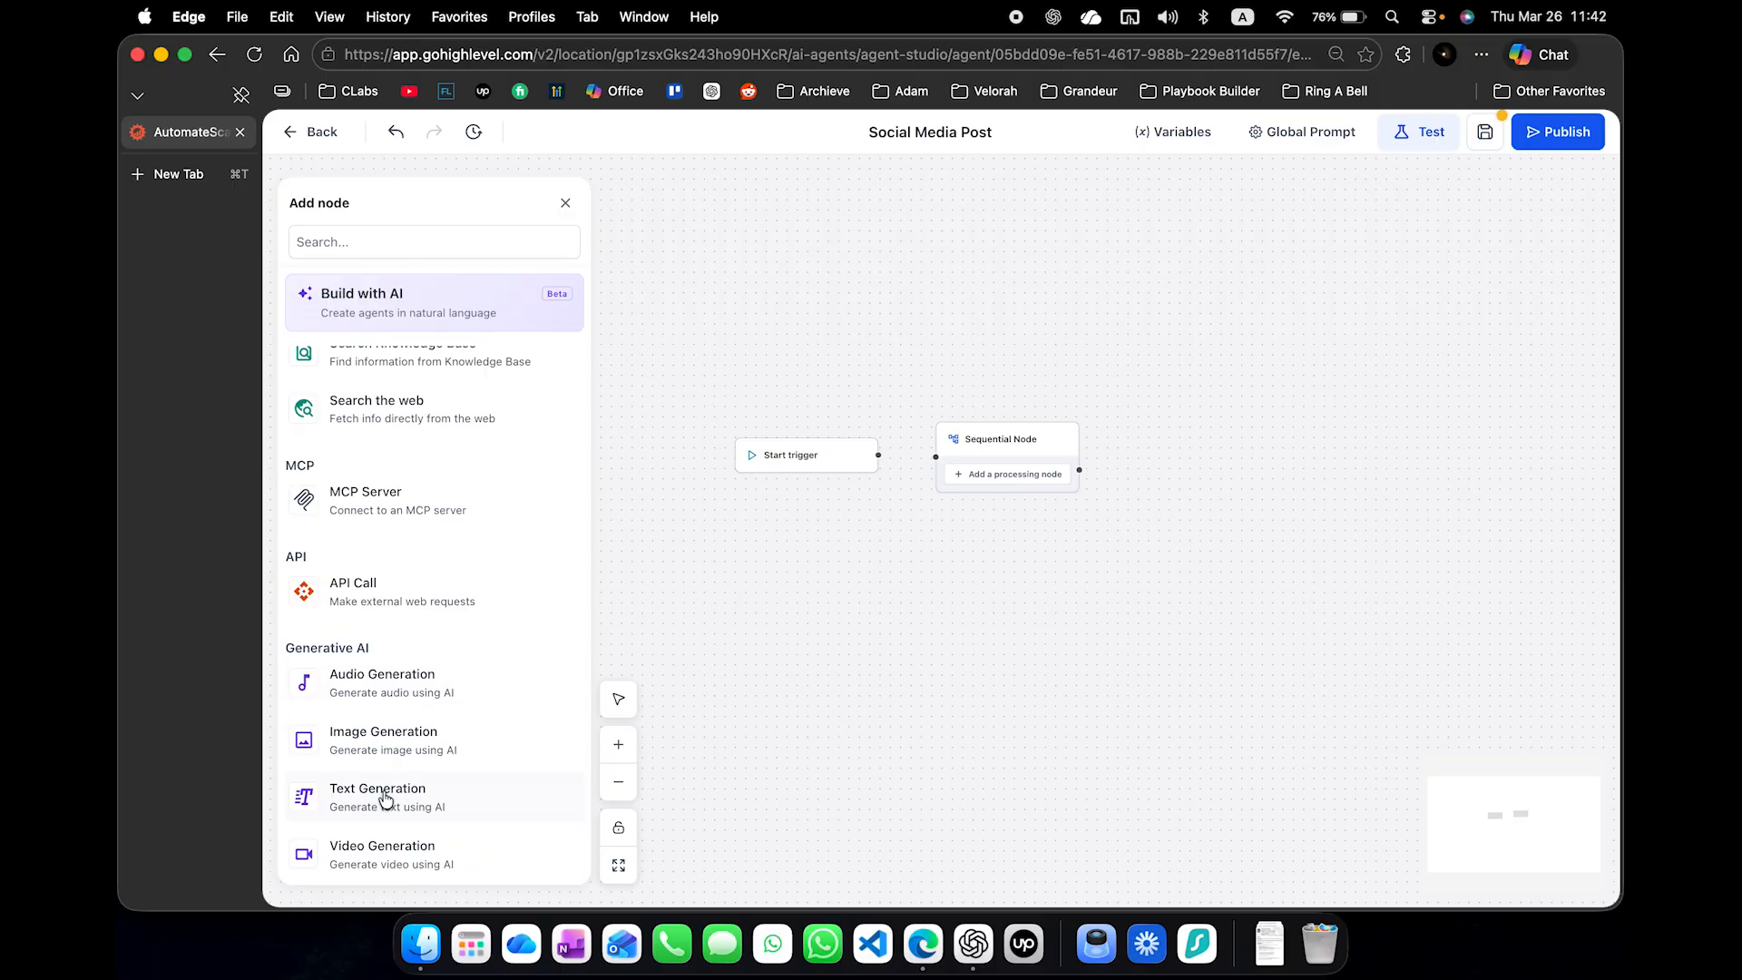
- Add a Text Generation action to the Sequential node
left_click_drag(381, 796, 995, 455)
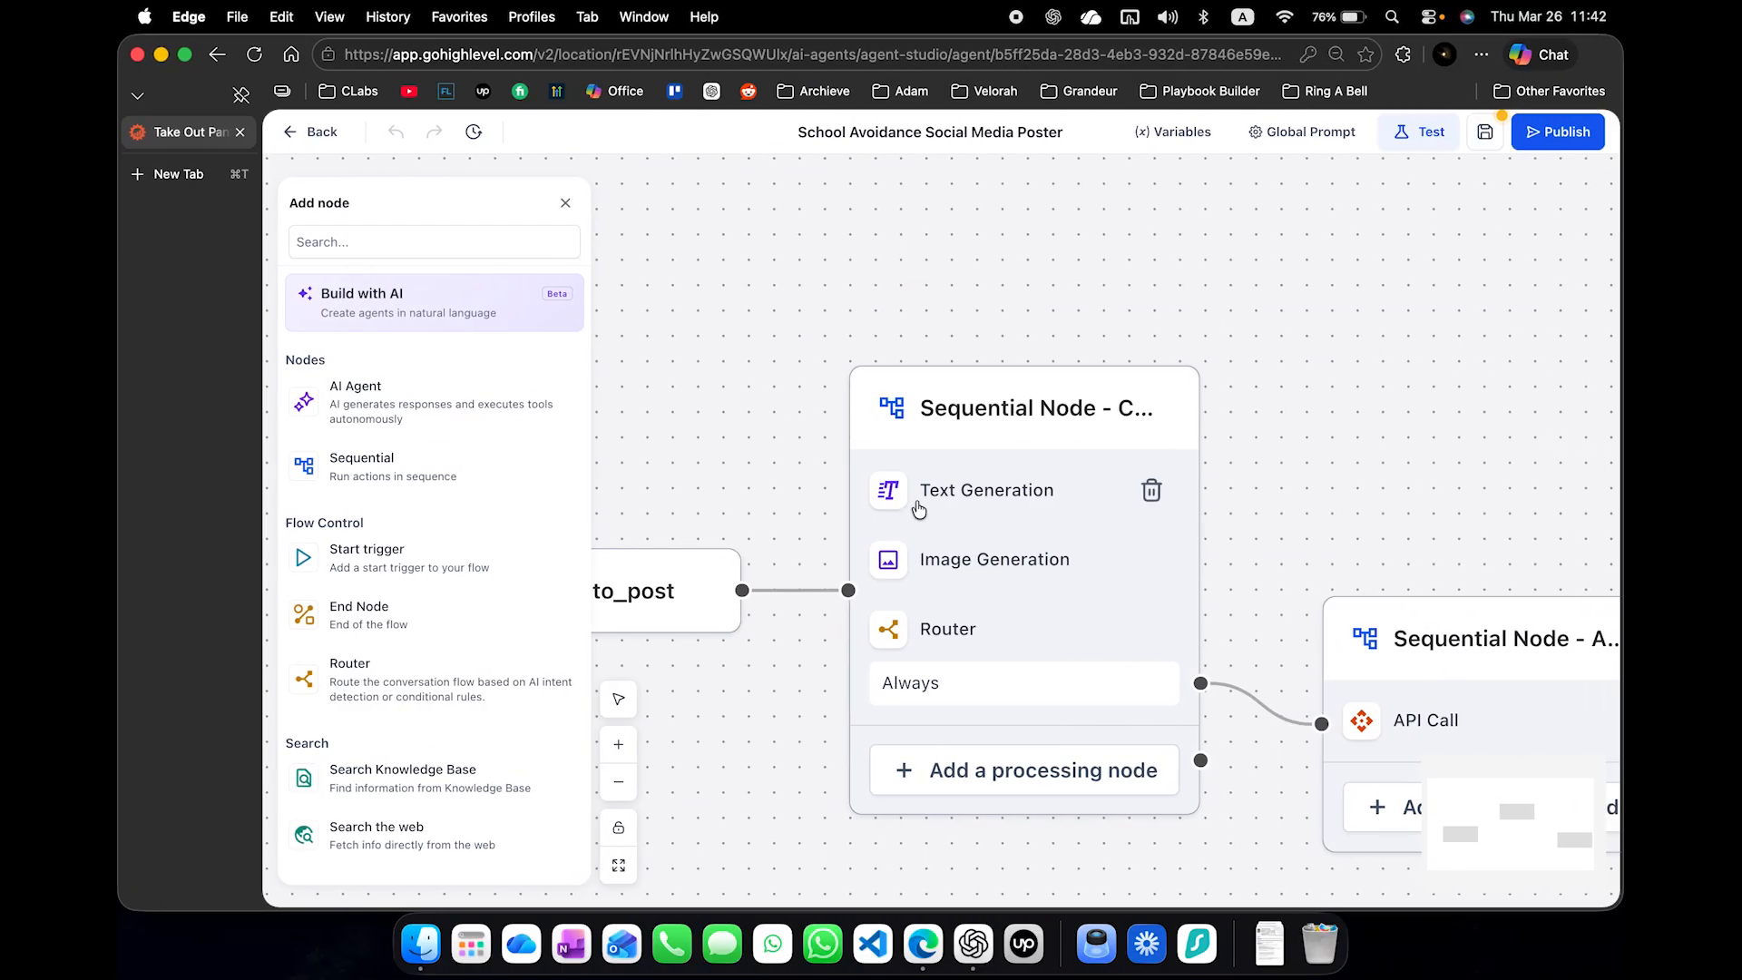
- Copy the text prompt from the School Avoidance Social Media Poster's Text Generation action into a new Notepad document
left_click(1267, 456)
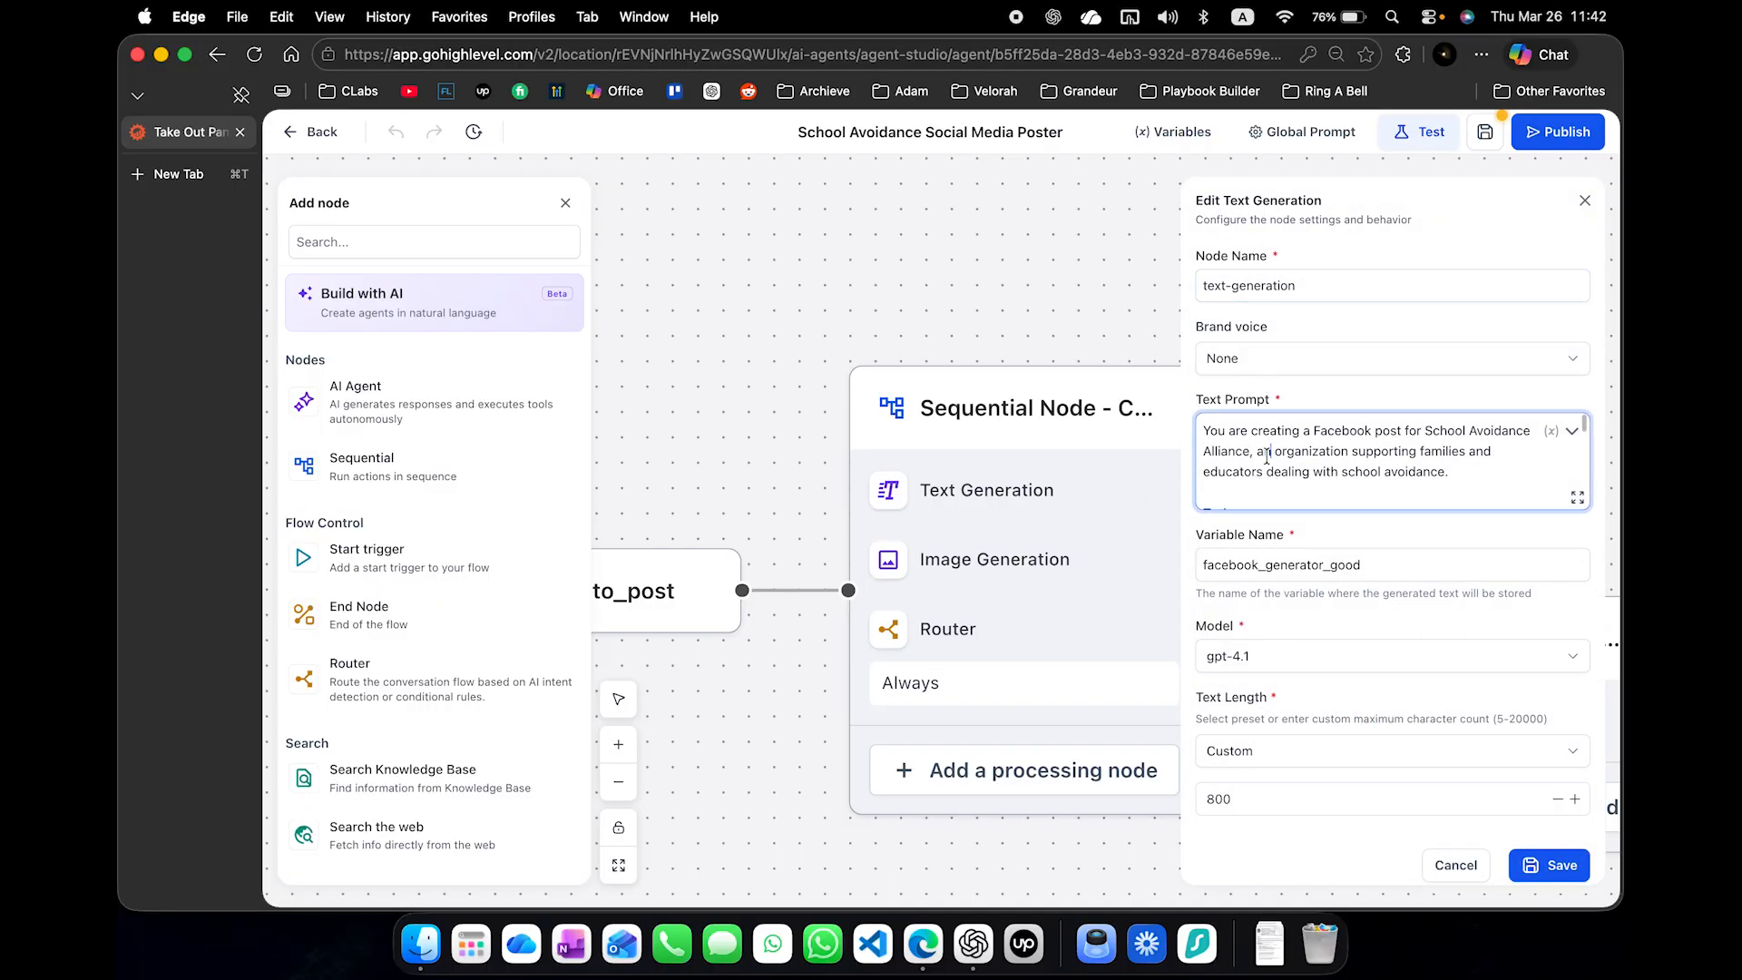
key("super+a")
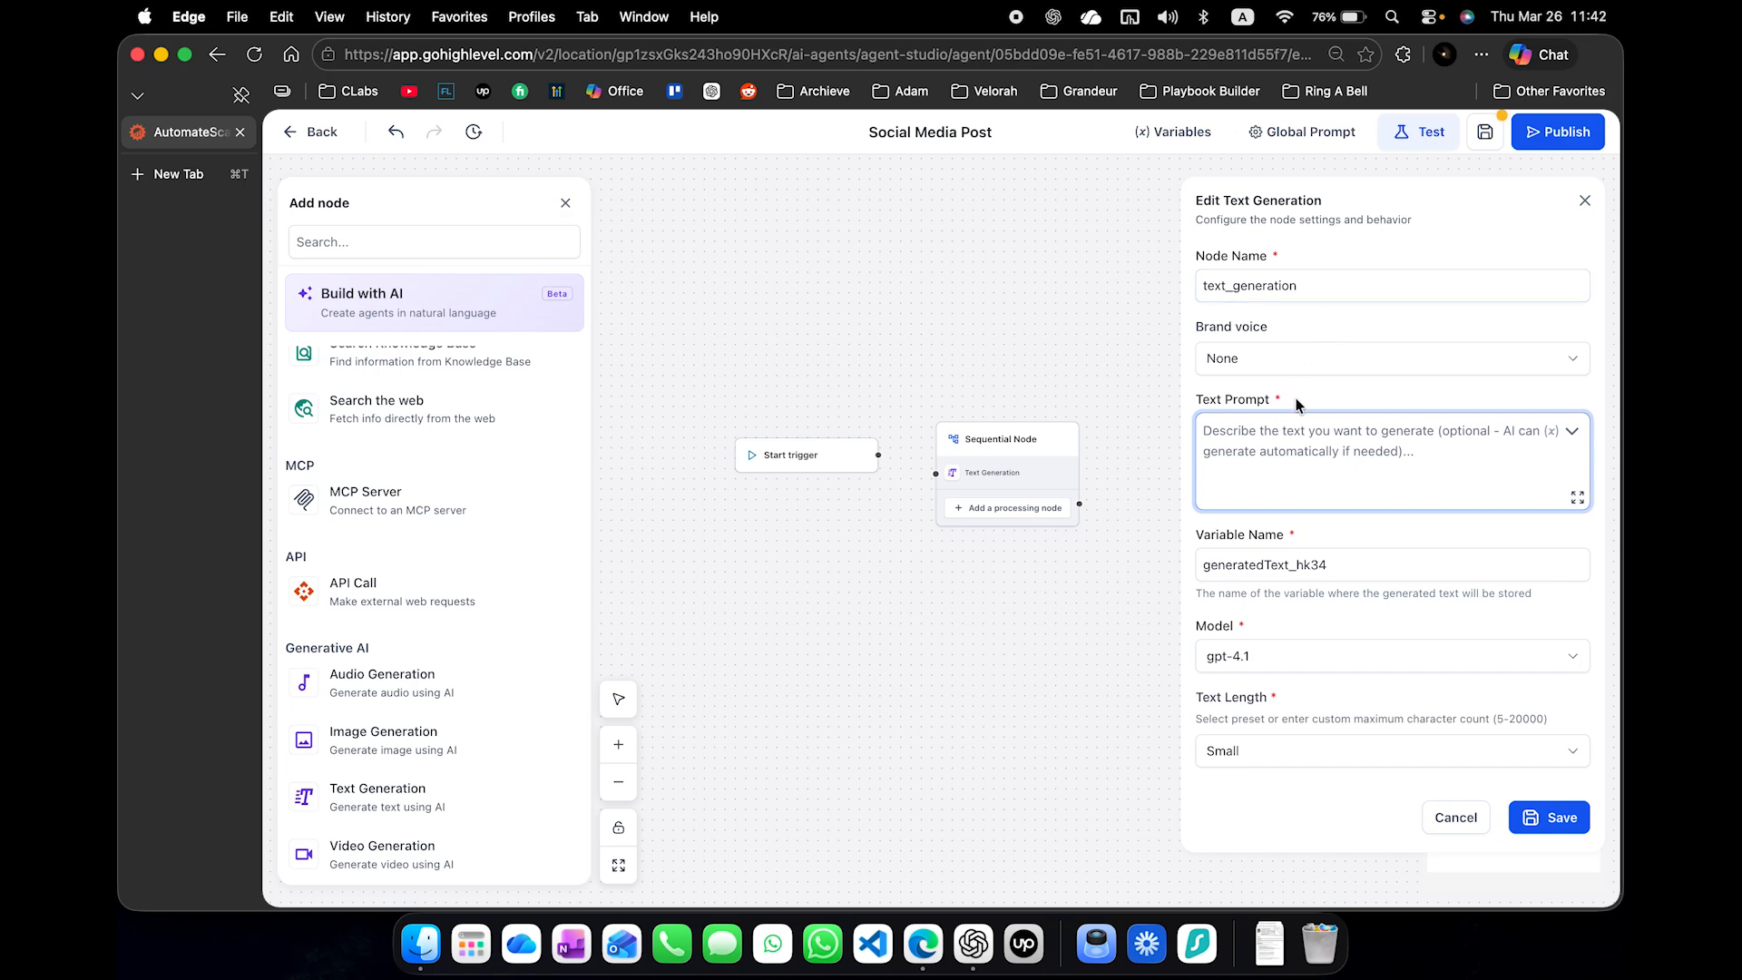
key("super+space")
type("notes")
key("Return")
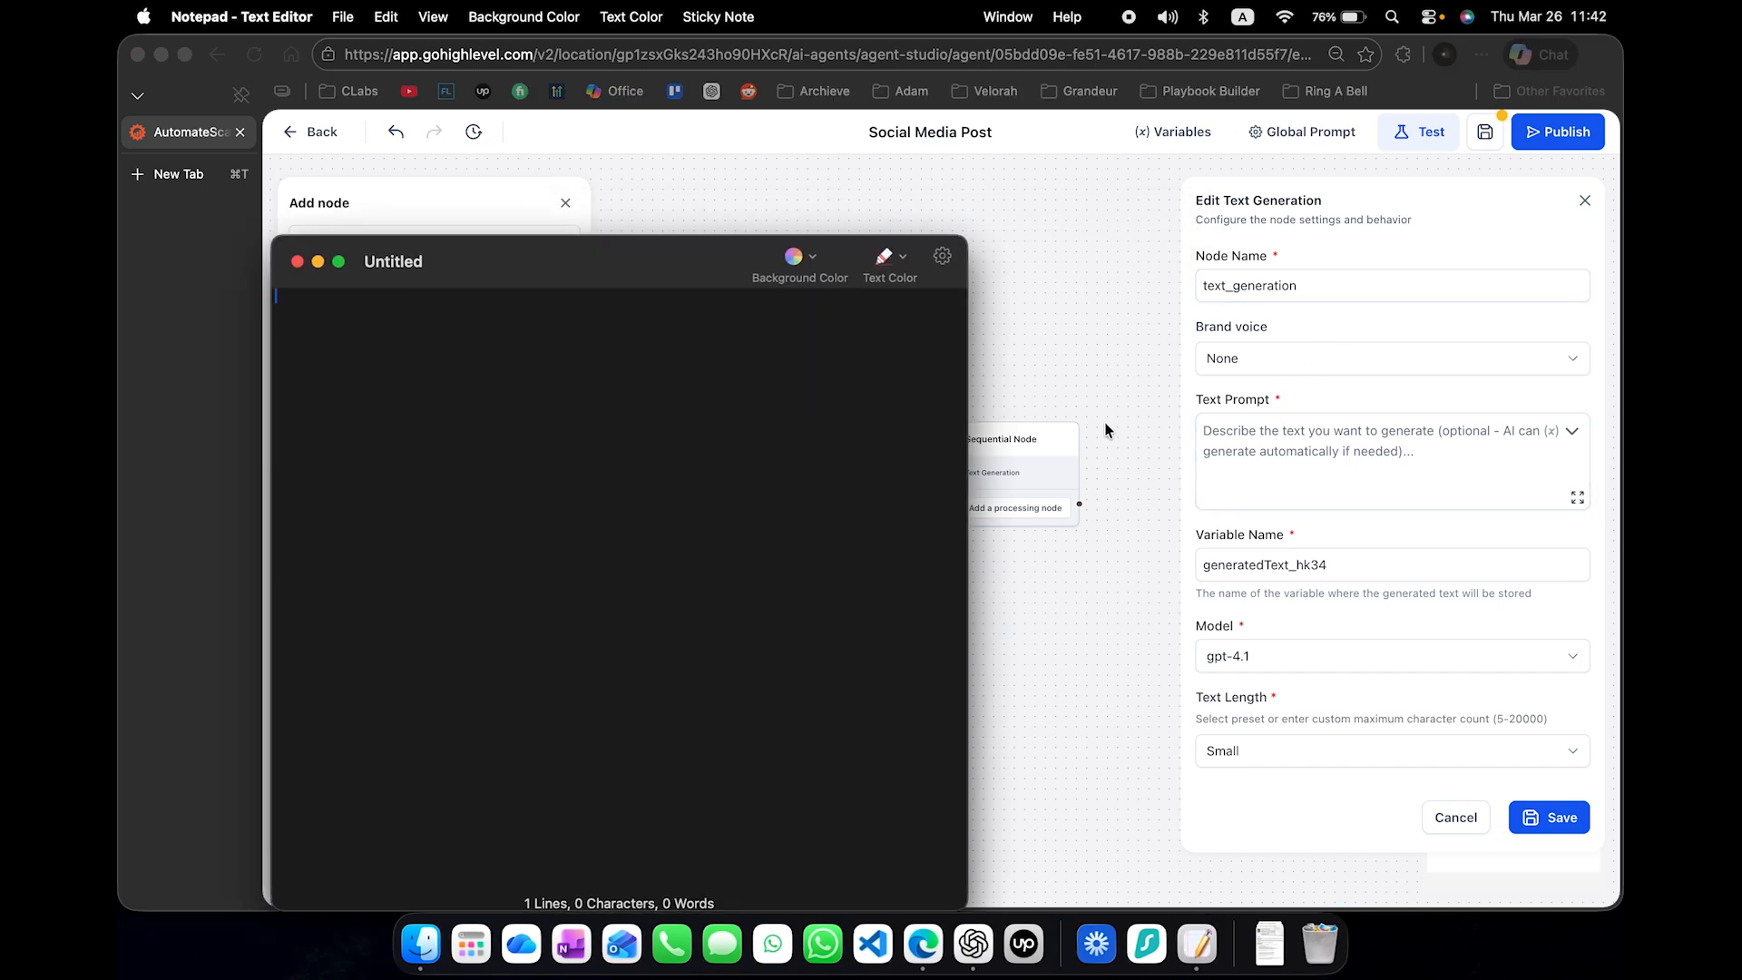
type("You are creating a Facebook post for School Avoidance Alliance, an organization supporting families and educators dealing with school avoidance.  Task: Write one engaging Facebook post for the company page.  Rules: \t•\tOutput ONLY the post text no explanations \t•\tStart with a curiosity driven hook max 12 words \t•\tUse maximum 2 relevant emojis \t•\tFormat with short paragraphs and line breaks \t•\tHighlight one main benefit clarity support or guidance \t•\tUse a supportive and understanding tone \t•\tEnd with a soft engagement CTA comment message or react \t•\tAdd maximum 2 relevant hashtags at the end \t•\tKeep under 170 words \t•\tNo quotes \t•\tNo markdown \t•\tNo links \t•\tNo special characters \t•\tNo emojis beyond the allowed ones  Tone: Professional empathetic trustworthy community focused  Brand context: School Avoidance Alliance helps parents educators and professionals support children experiencing school avoidance and chronic absenteeism. They provide evidence based resources expert led courses and practical strategies to help children return to school in a healthy sustainable way. They focus on reducing overwhelm increasing understanding and guiding families through a structured path forward.  Now generate the post.  After you generate text do not generate any image")
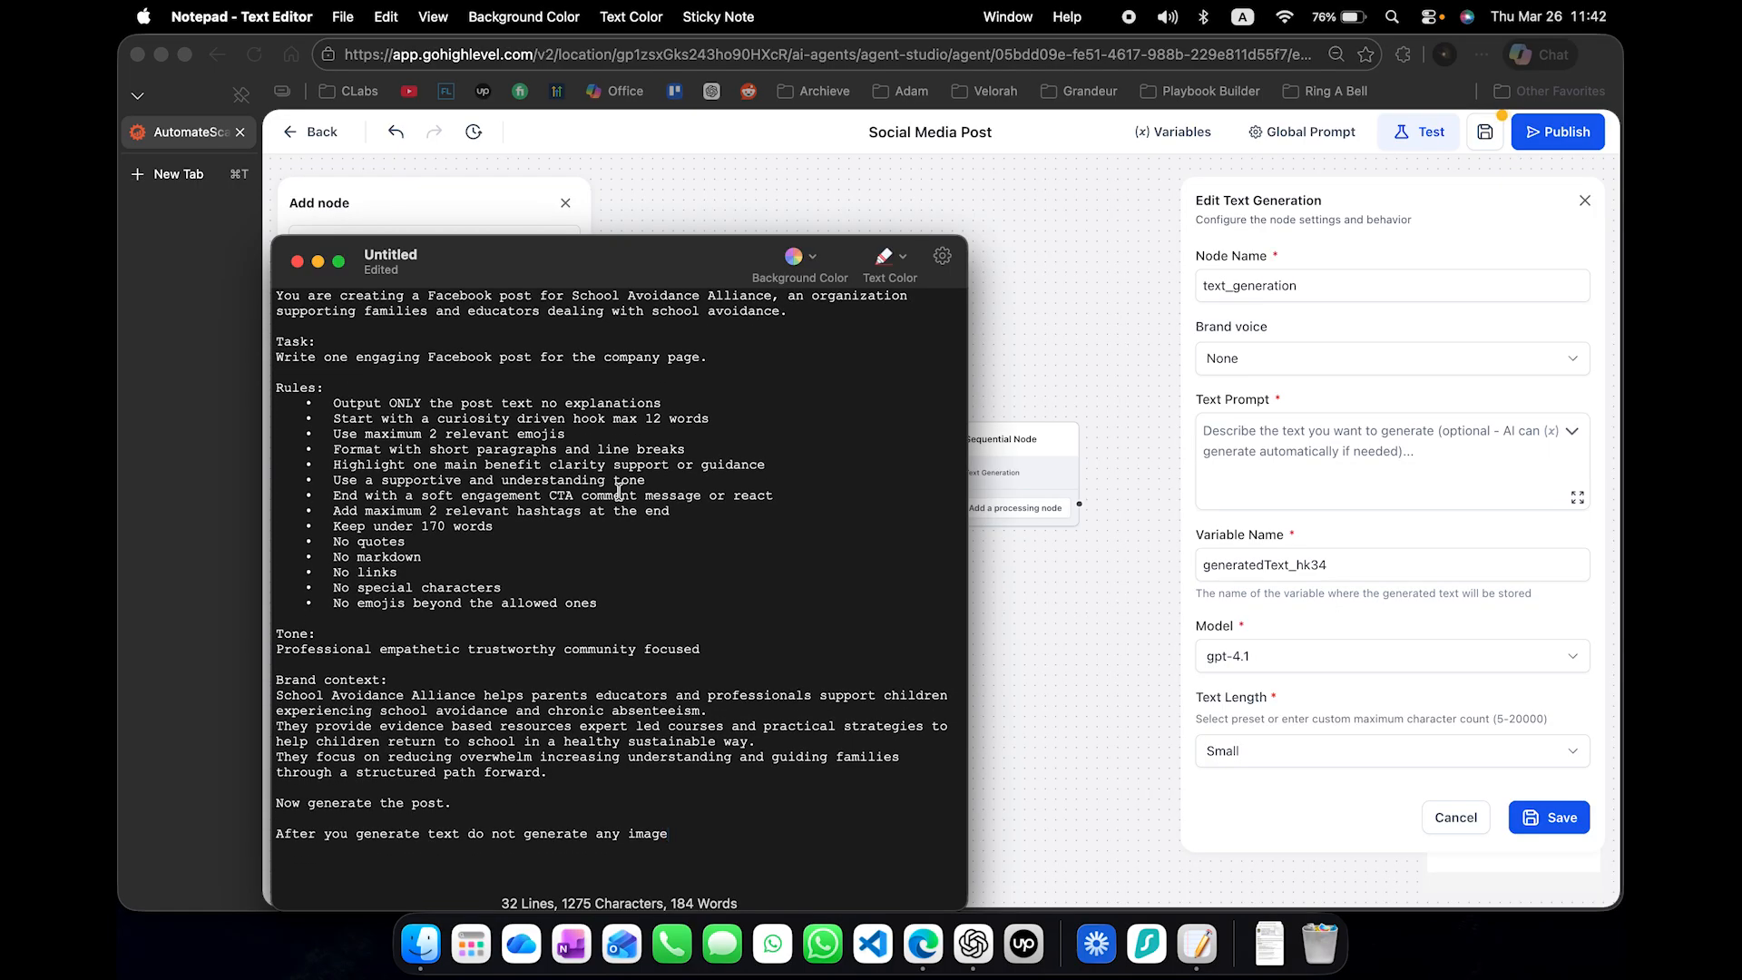
- Copy the whole Facebook post prompt from Notepad and paste it into a ChatGPT message
key("super+a")
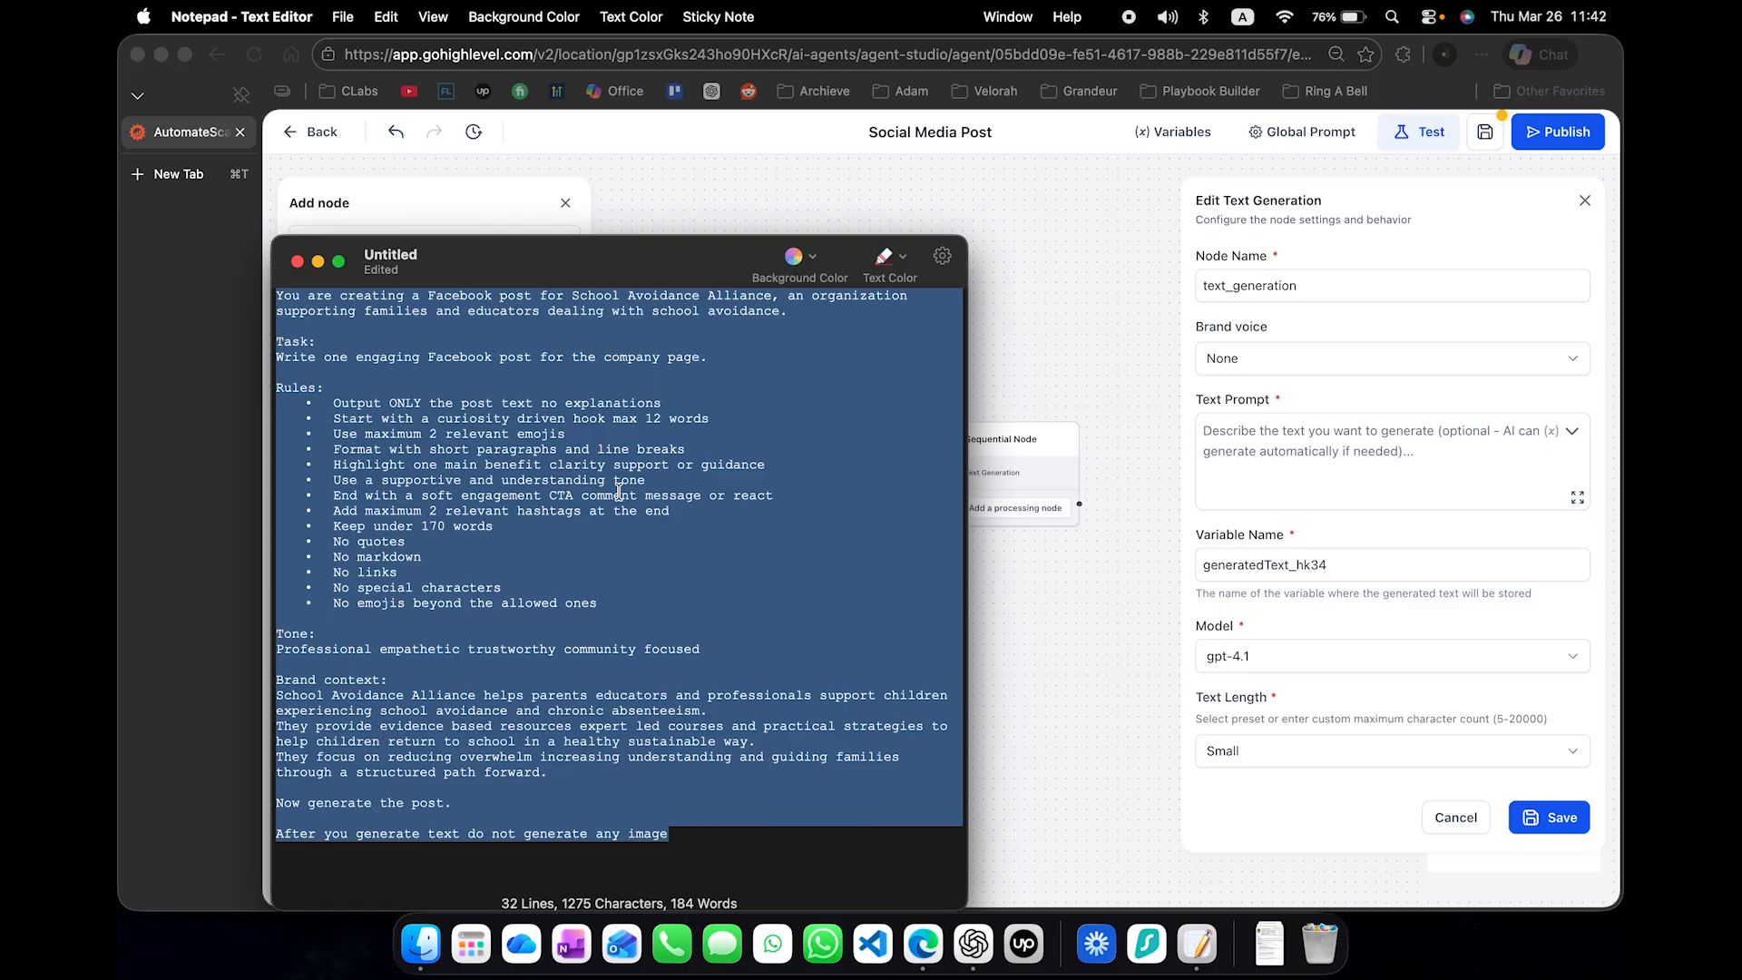
left_click(764, 331)
key("super+a")
key("super+c")
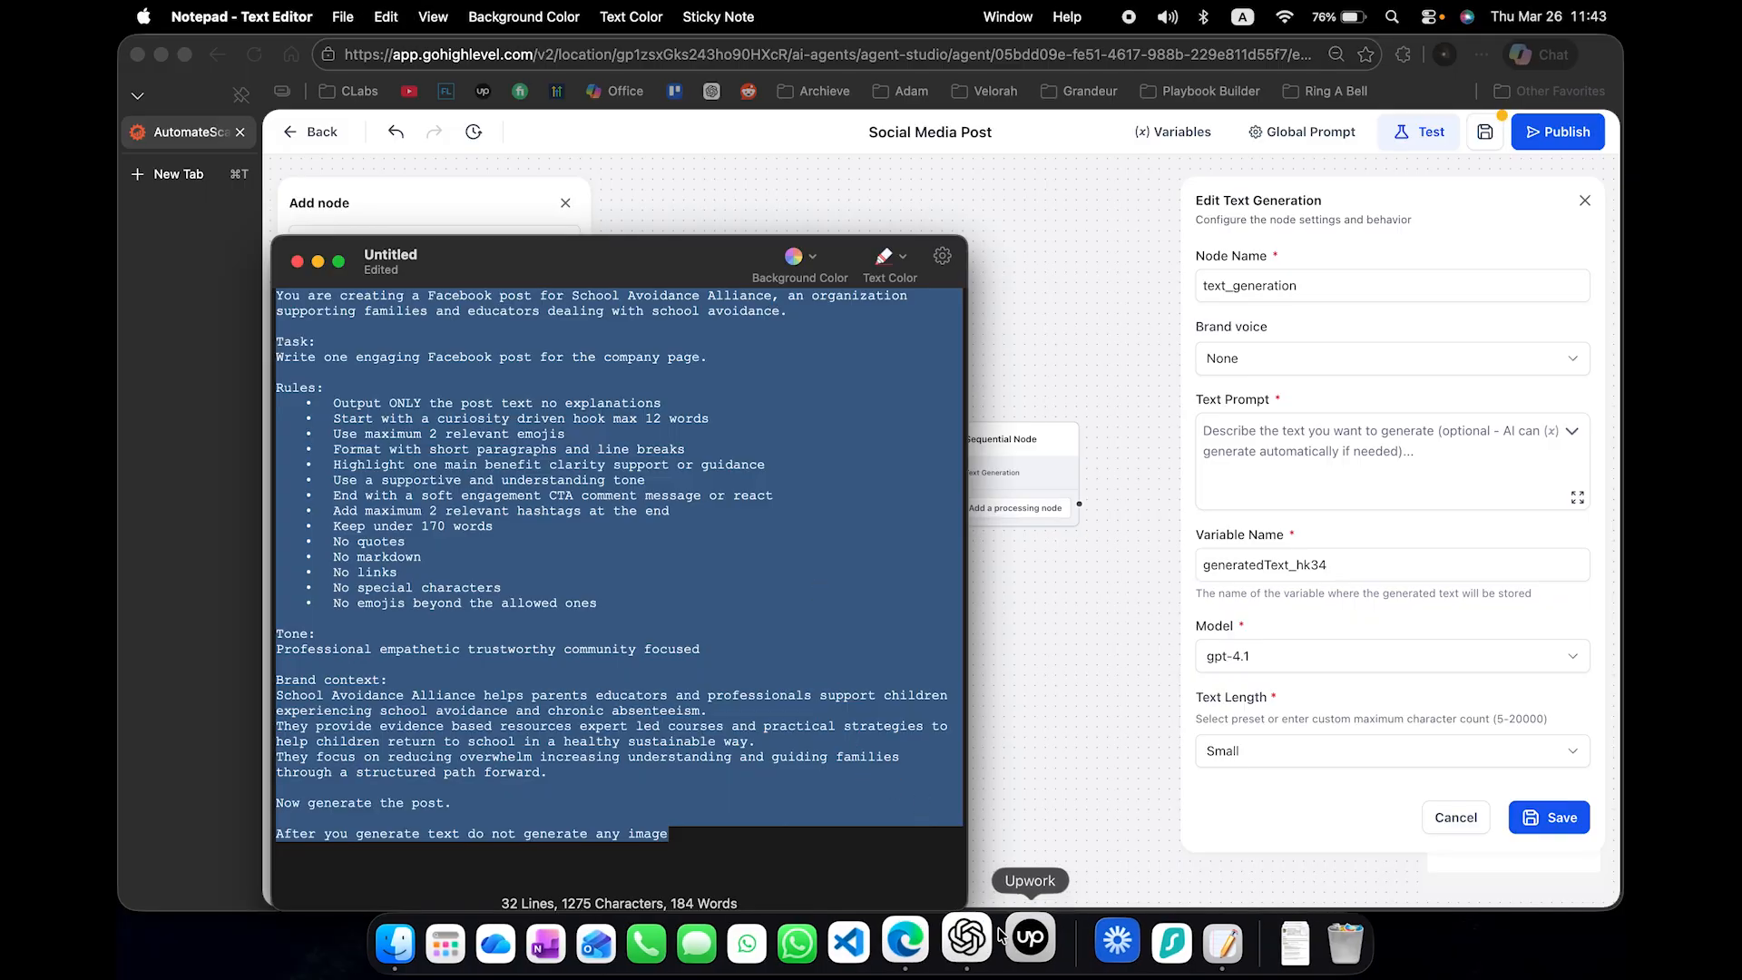
left_click(973, 944)
left_click_drag(649, 250, 1320, 248)
left_click(797, 839)
key("super+v")
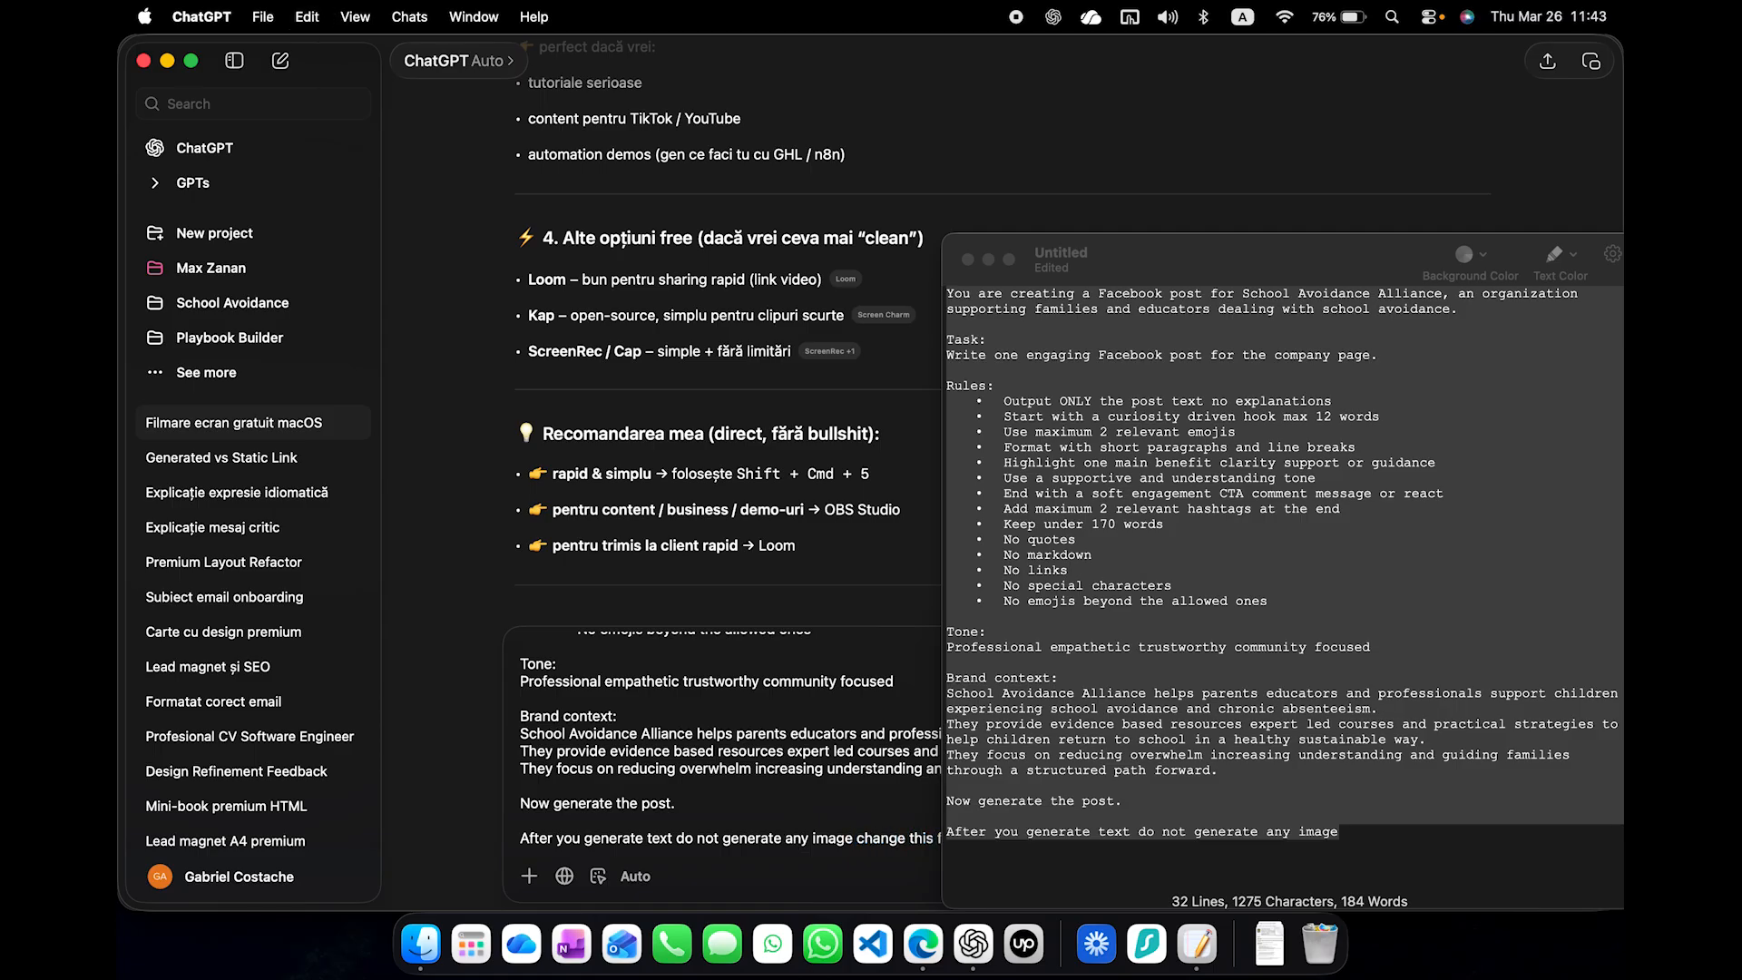
- Append "change this for CIGGA-Labs, an automation company" to the pasted prompt and send the message
type("change this for")
left_click_drag(1138, 259, 1356, 258)
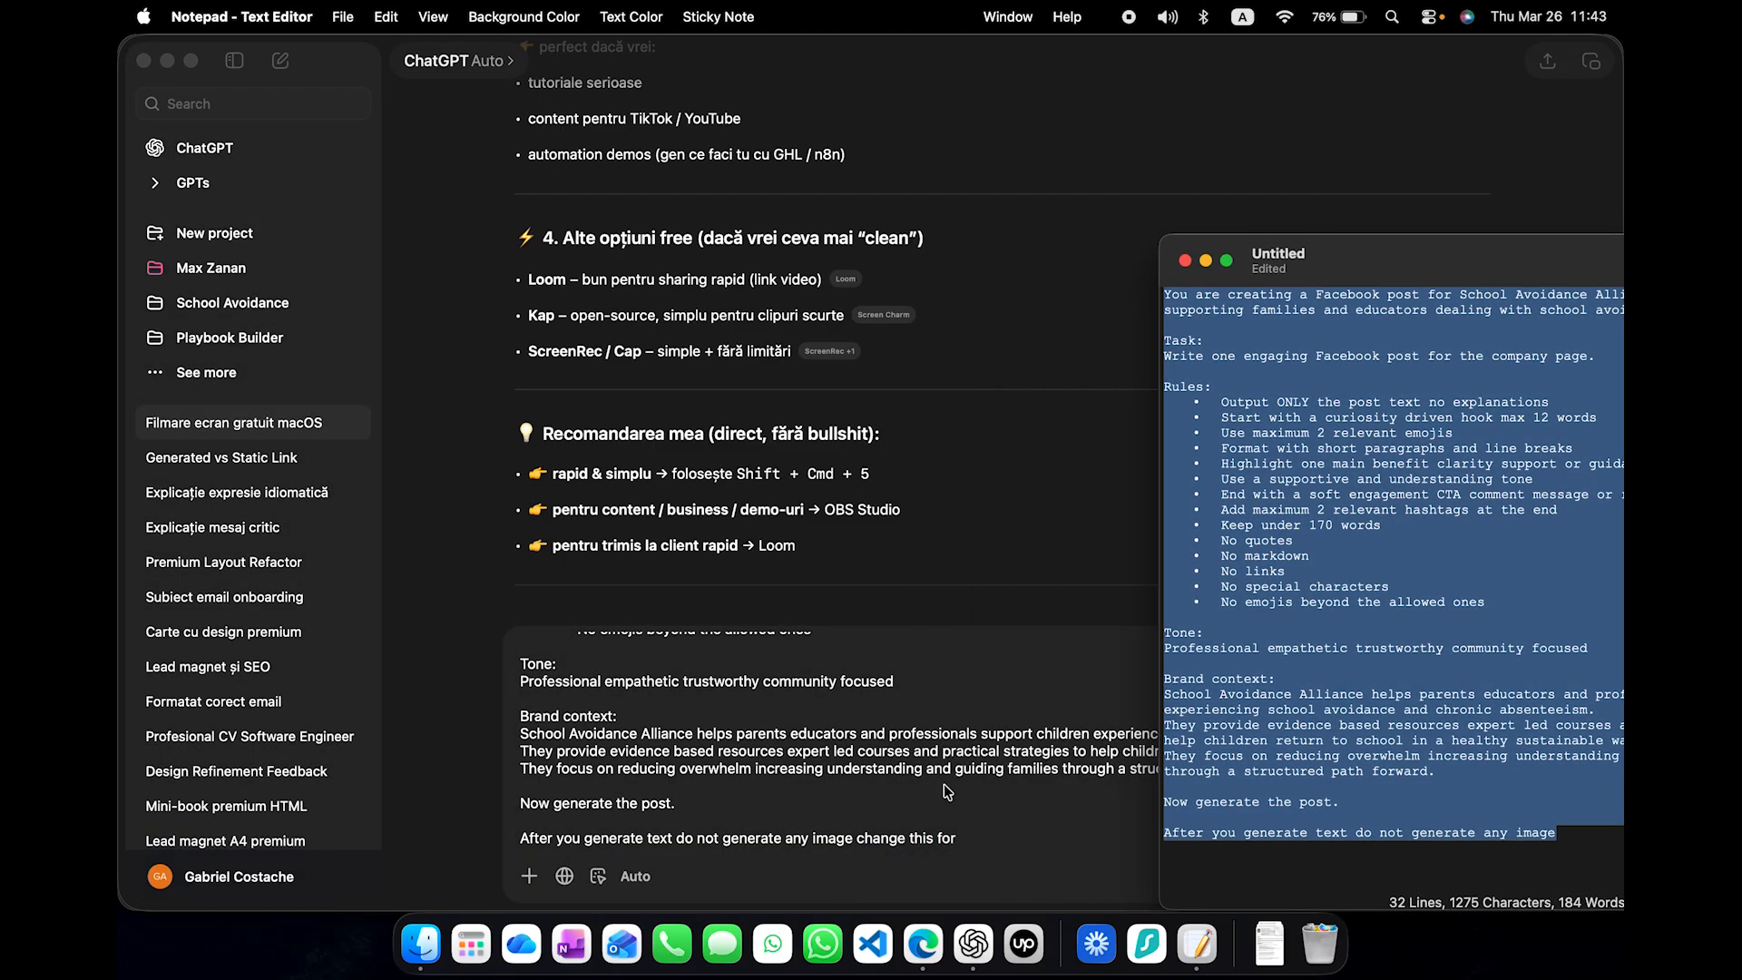
left_click(977, 856)
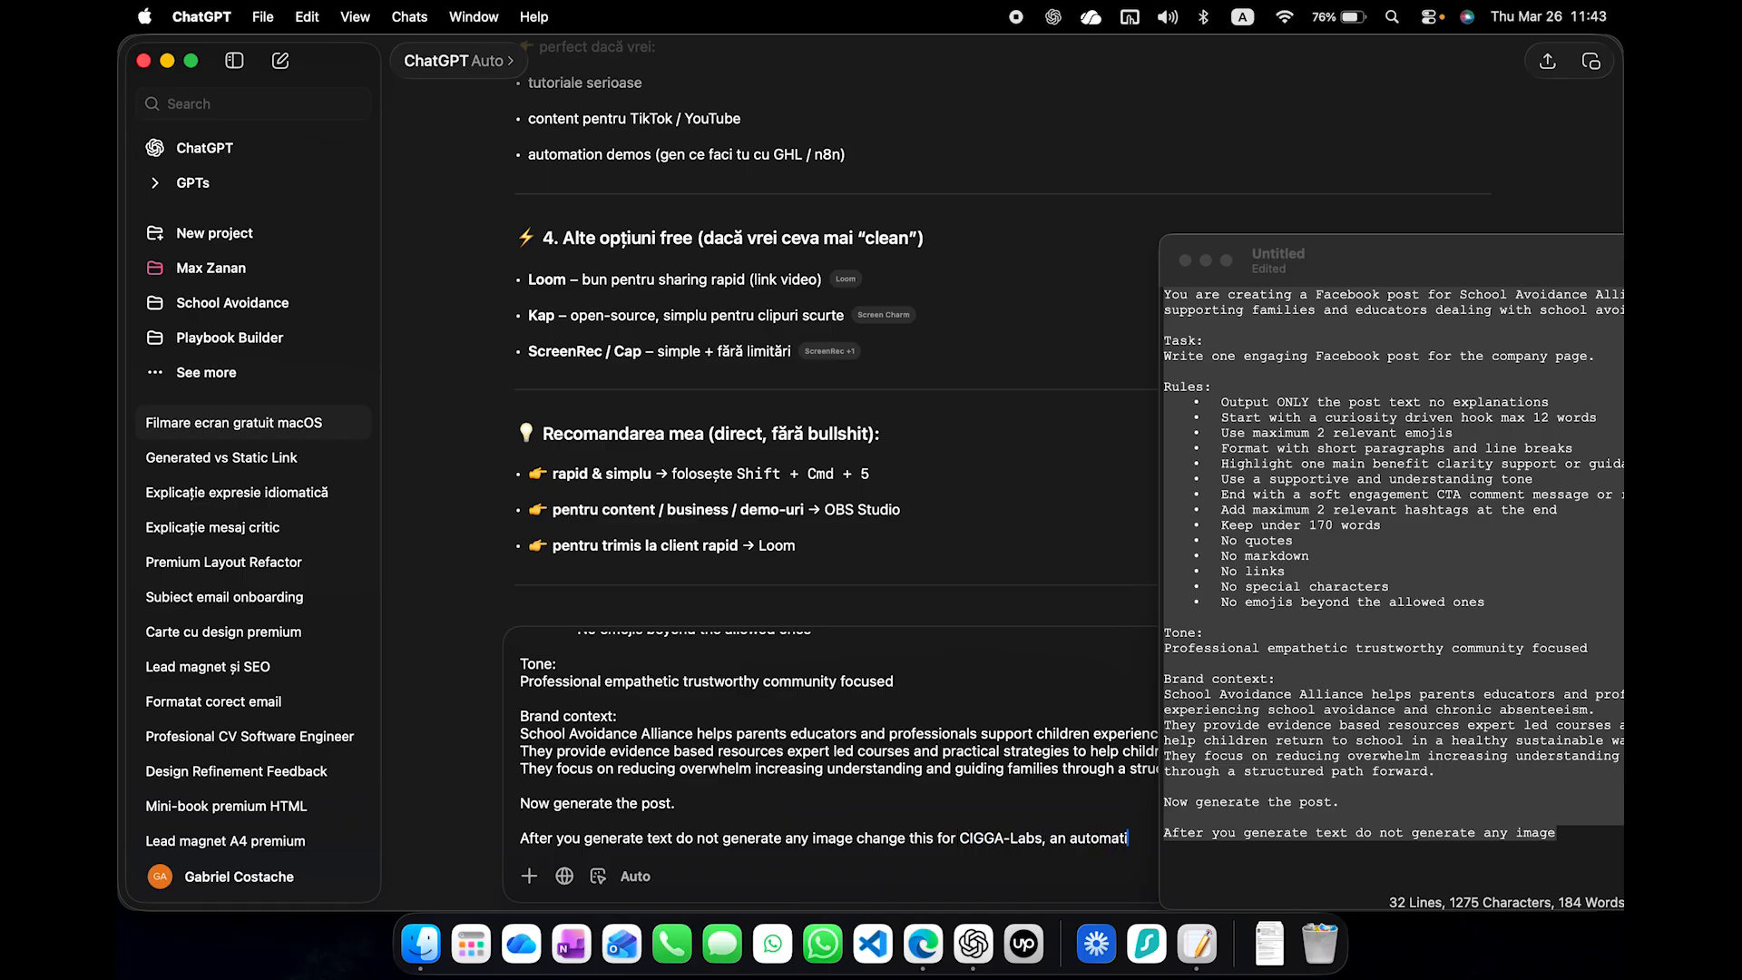
key("Return")
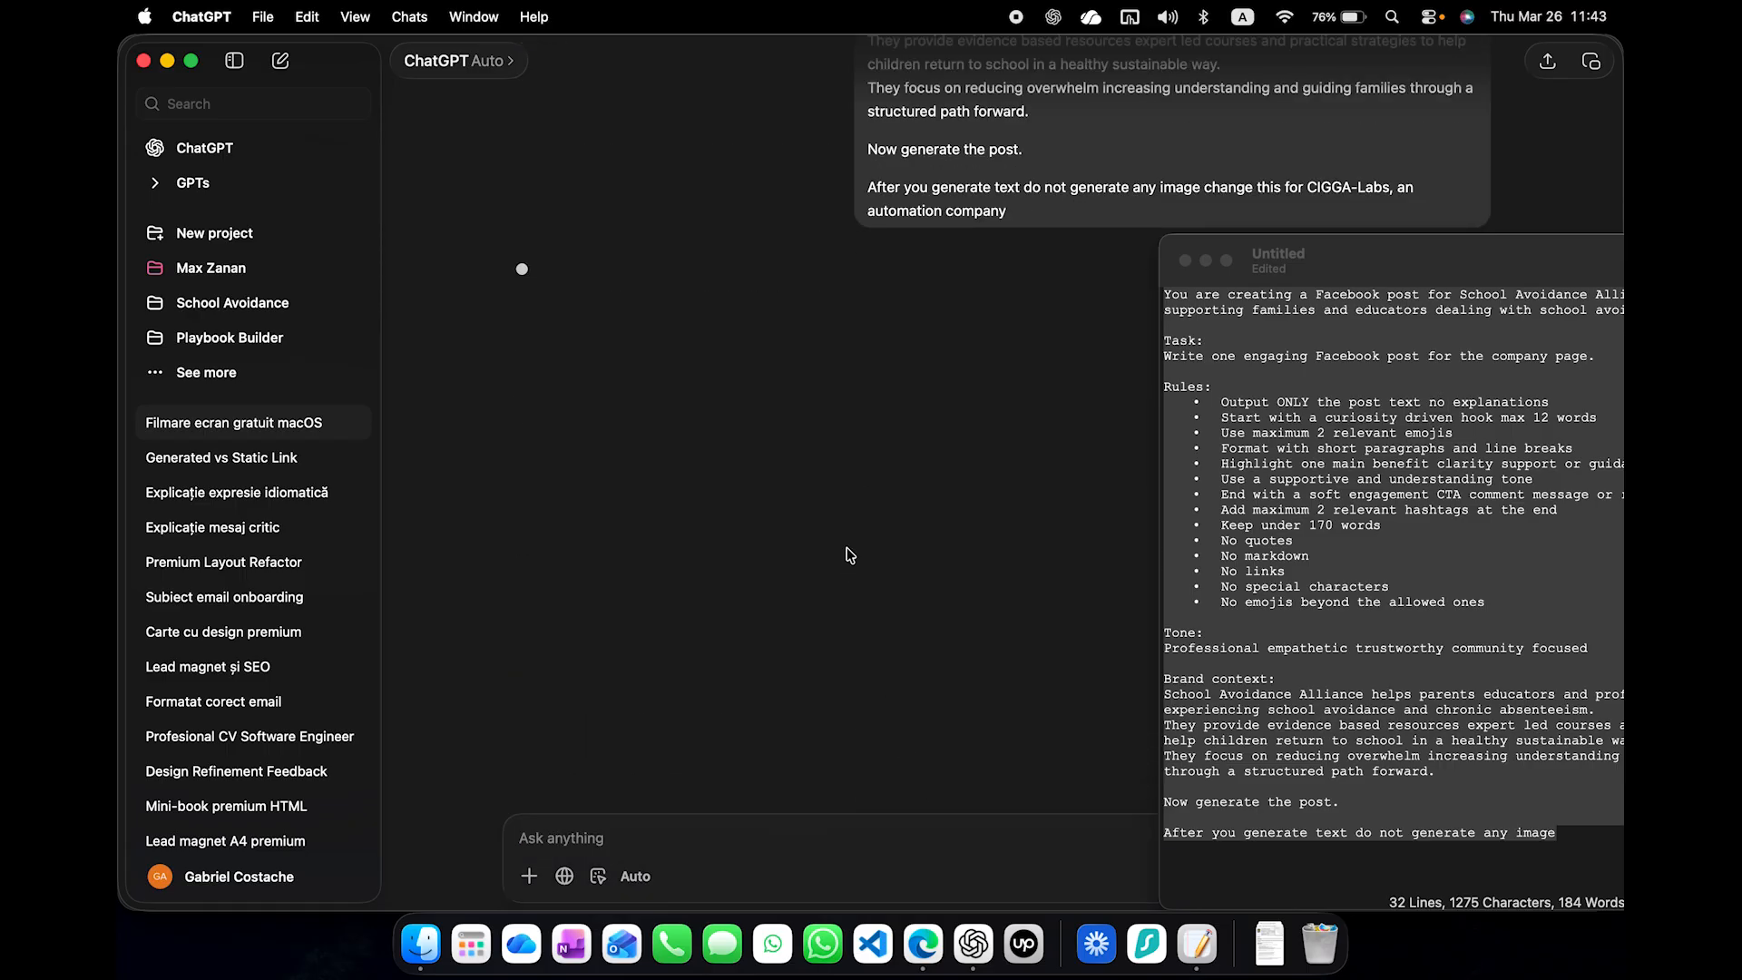
- Move the Notepad window away from the ChatGPT reply and review the generated post text
left_click_drag(1427, 256, 1441, 294)
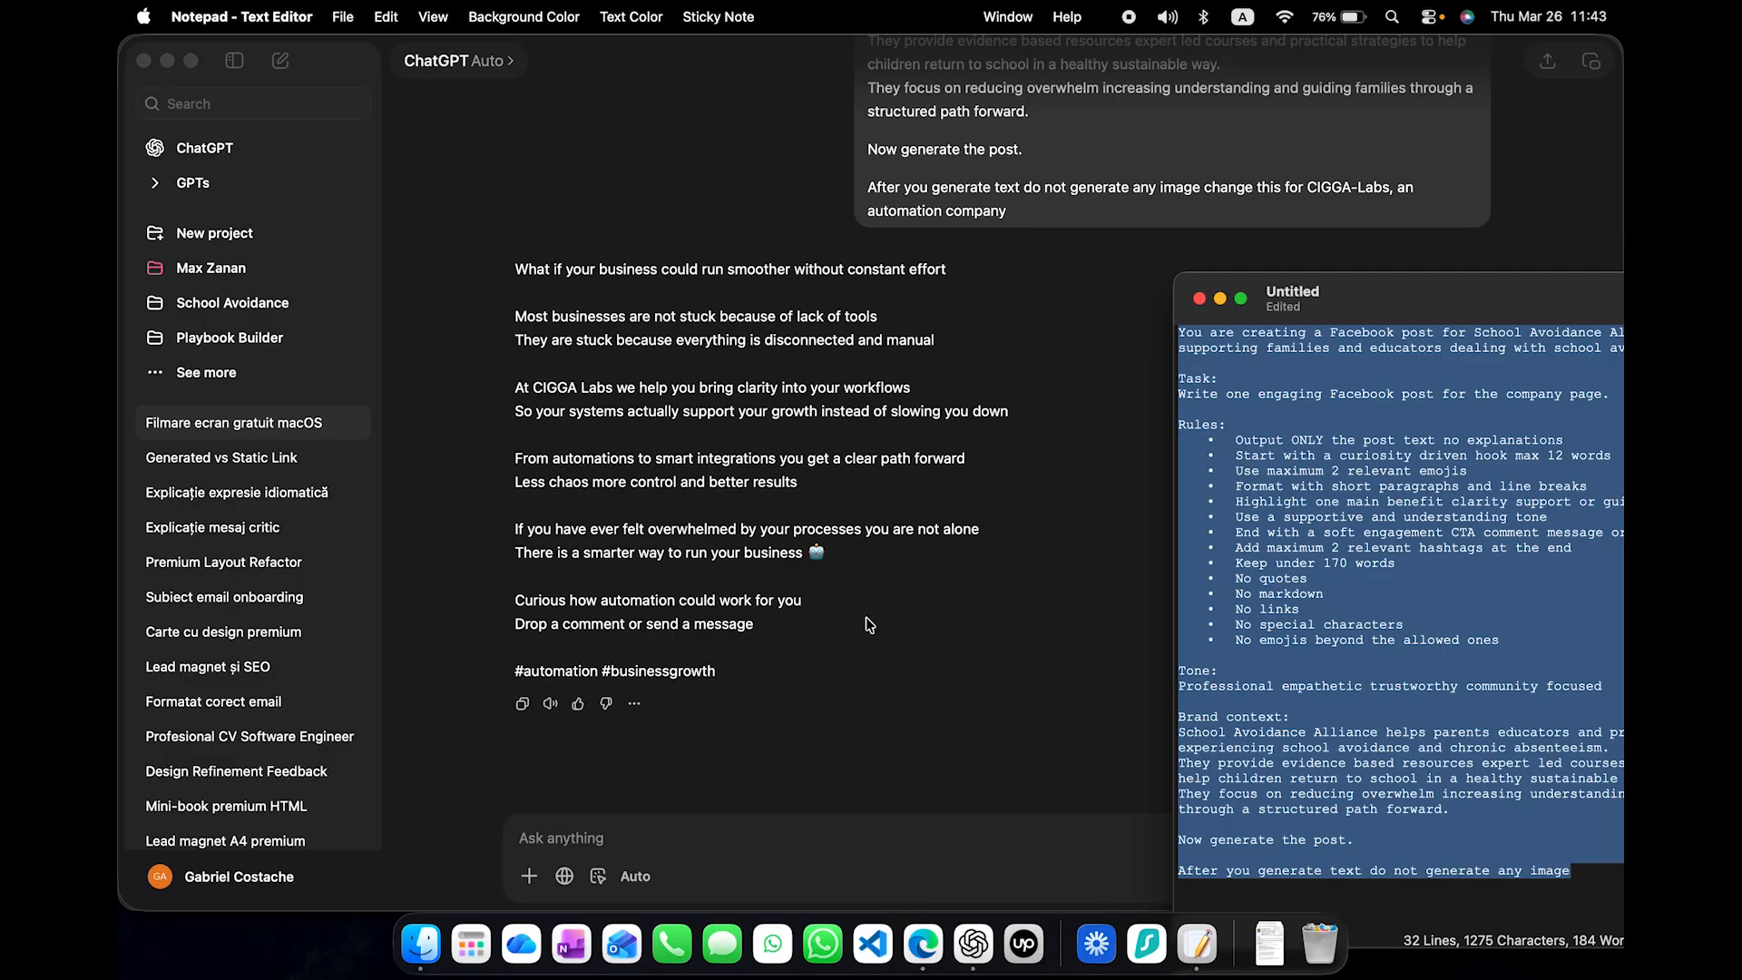
left_click(786, 675)
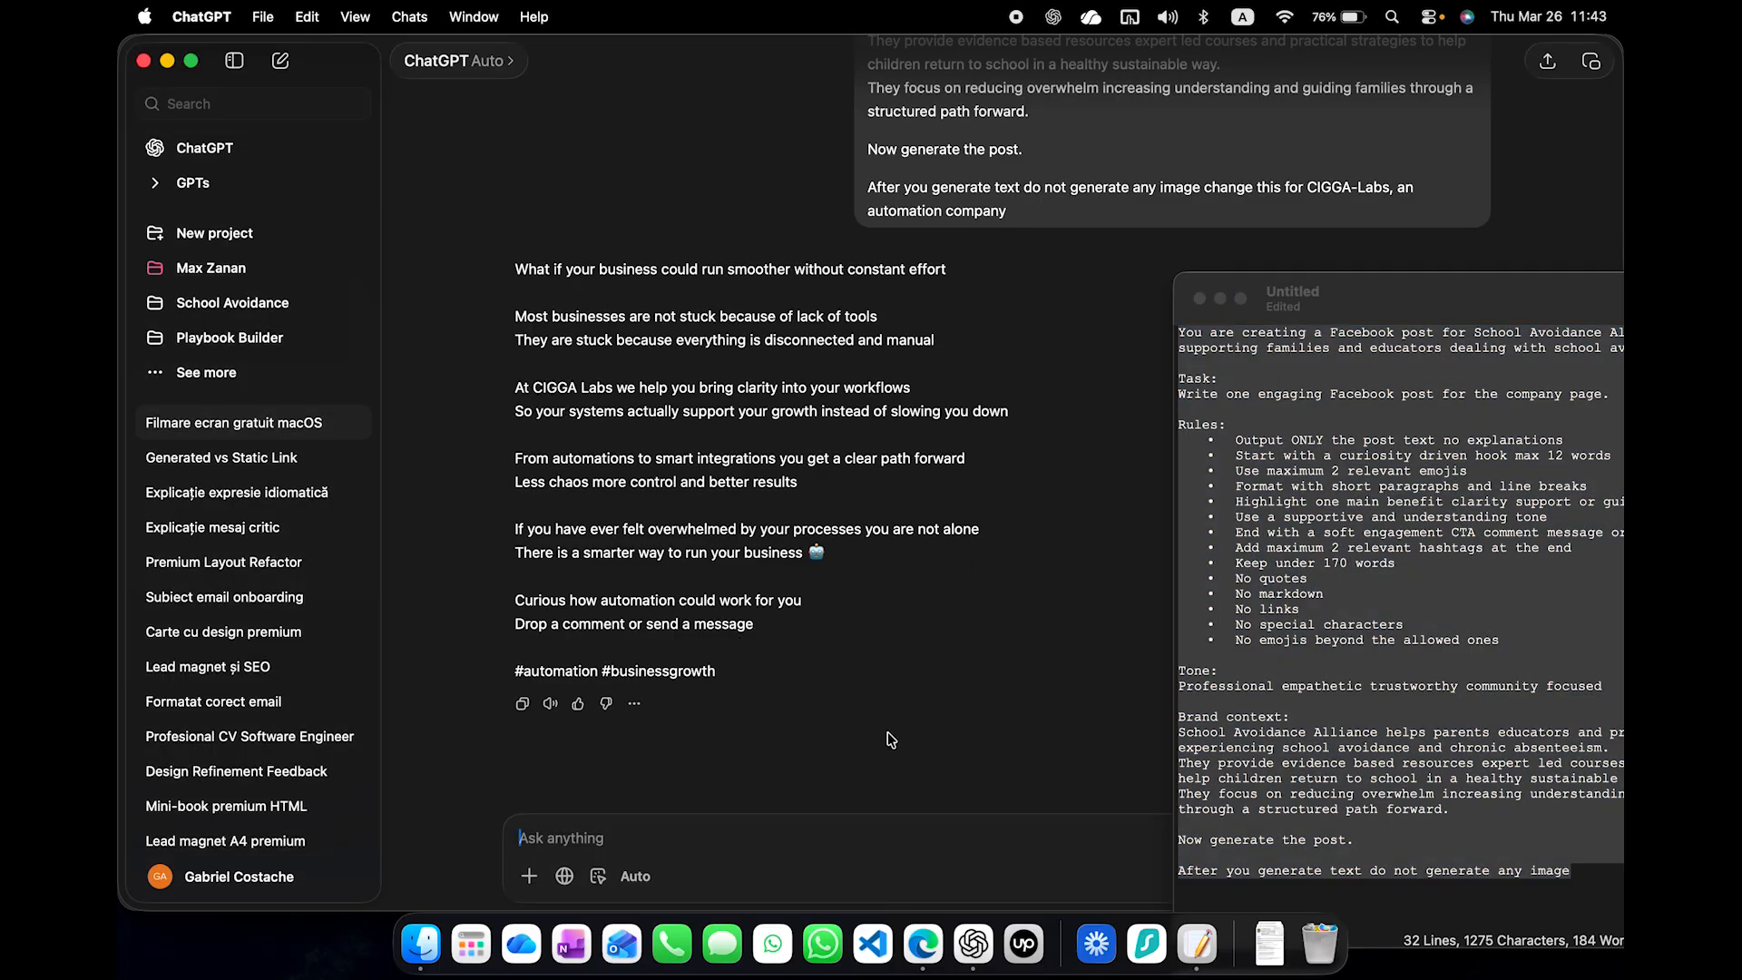
- Ask ChatGPT to "create a prompt based on the provided prompt"
type("create")
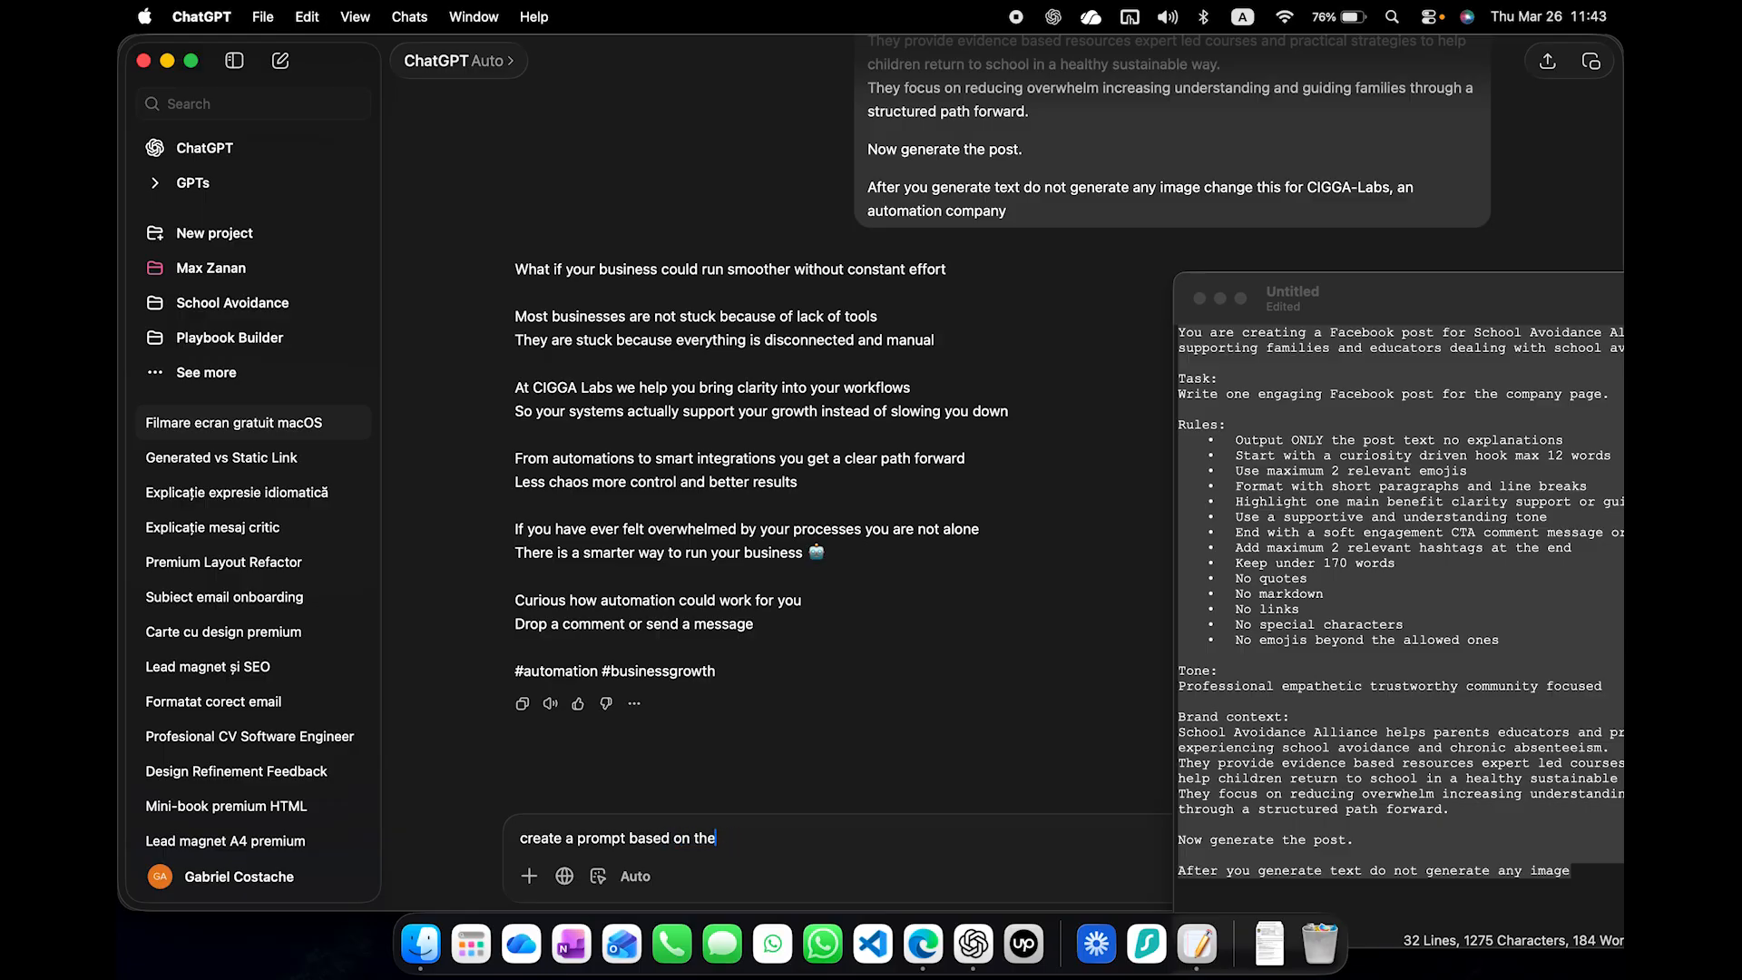
type("a prompt based on the provided prompt")
key("Return")
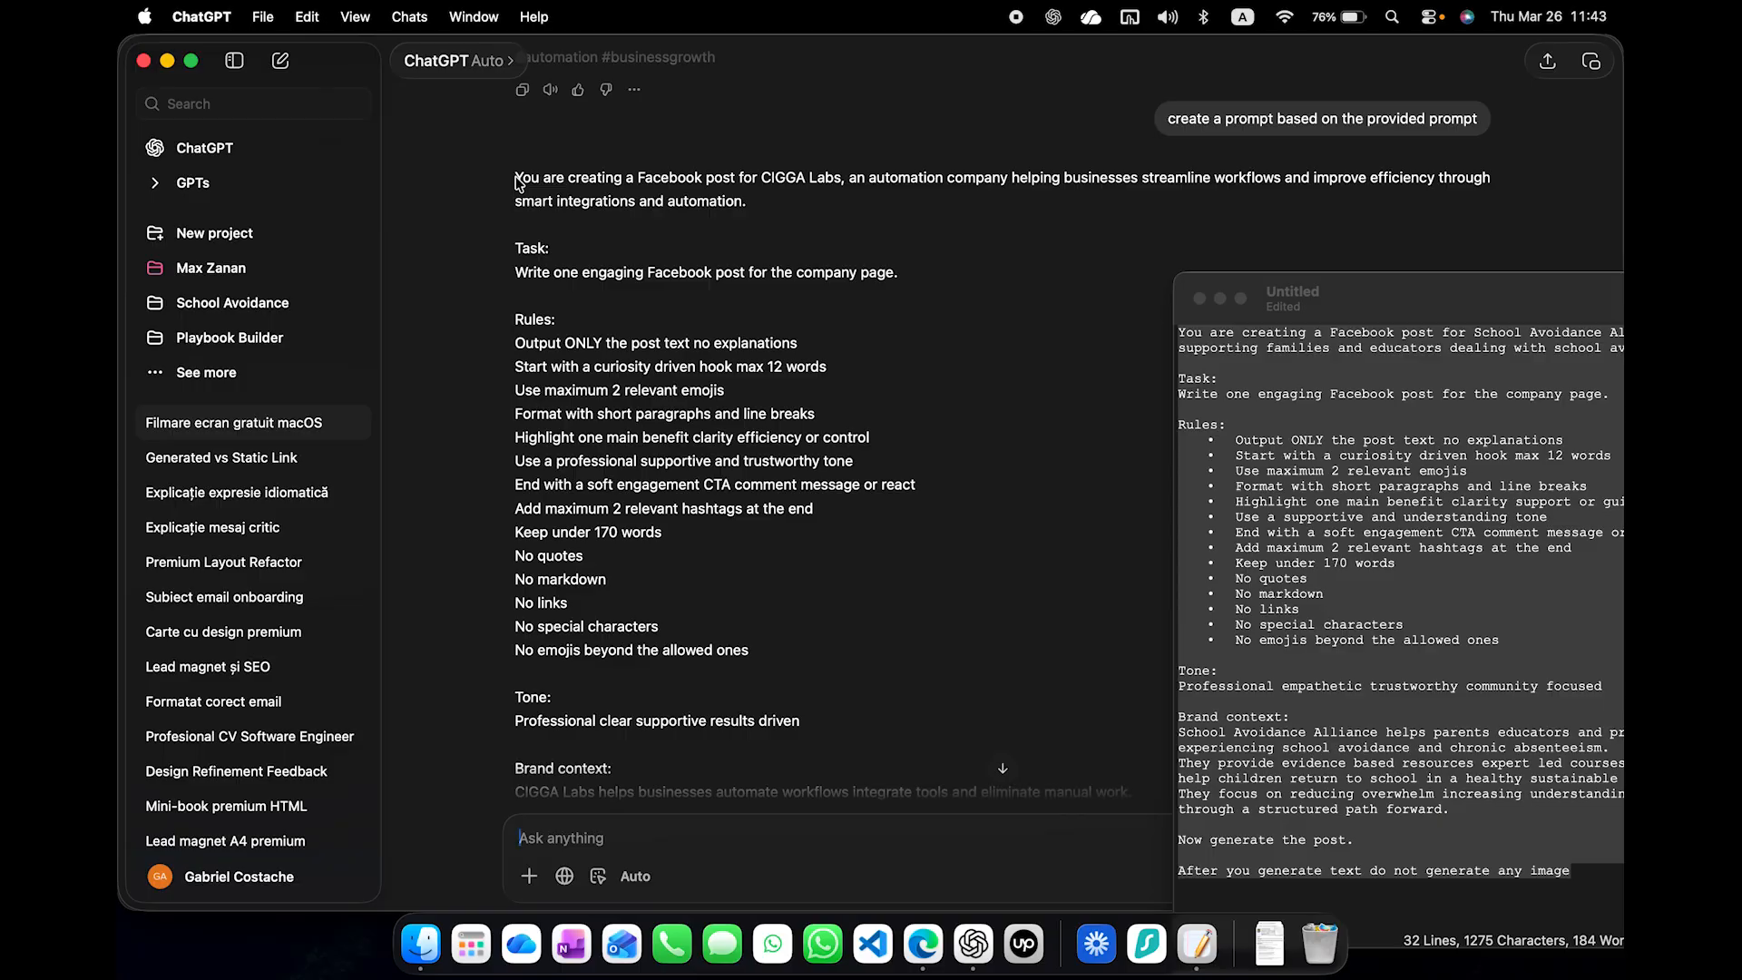
- Copy the whole CIGGA Labs Facebook post prompt from the ChatGPT reply and replace the text in the Notepad document with it
left_click_drag(519, 184, 948, 726)
key("super+c")
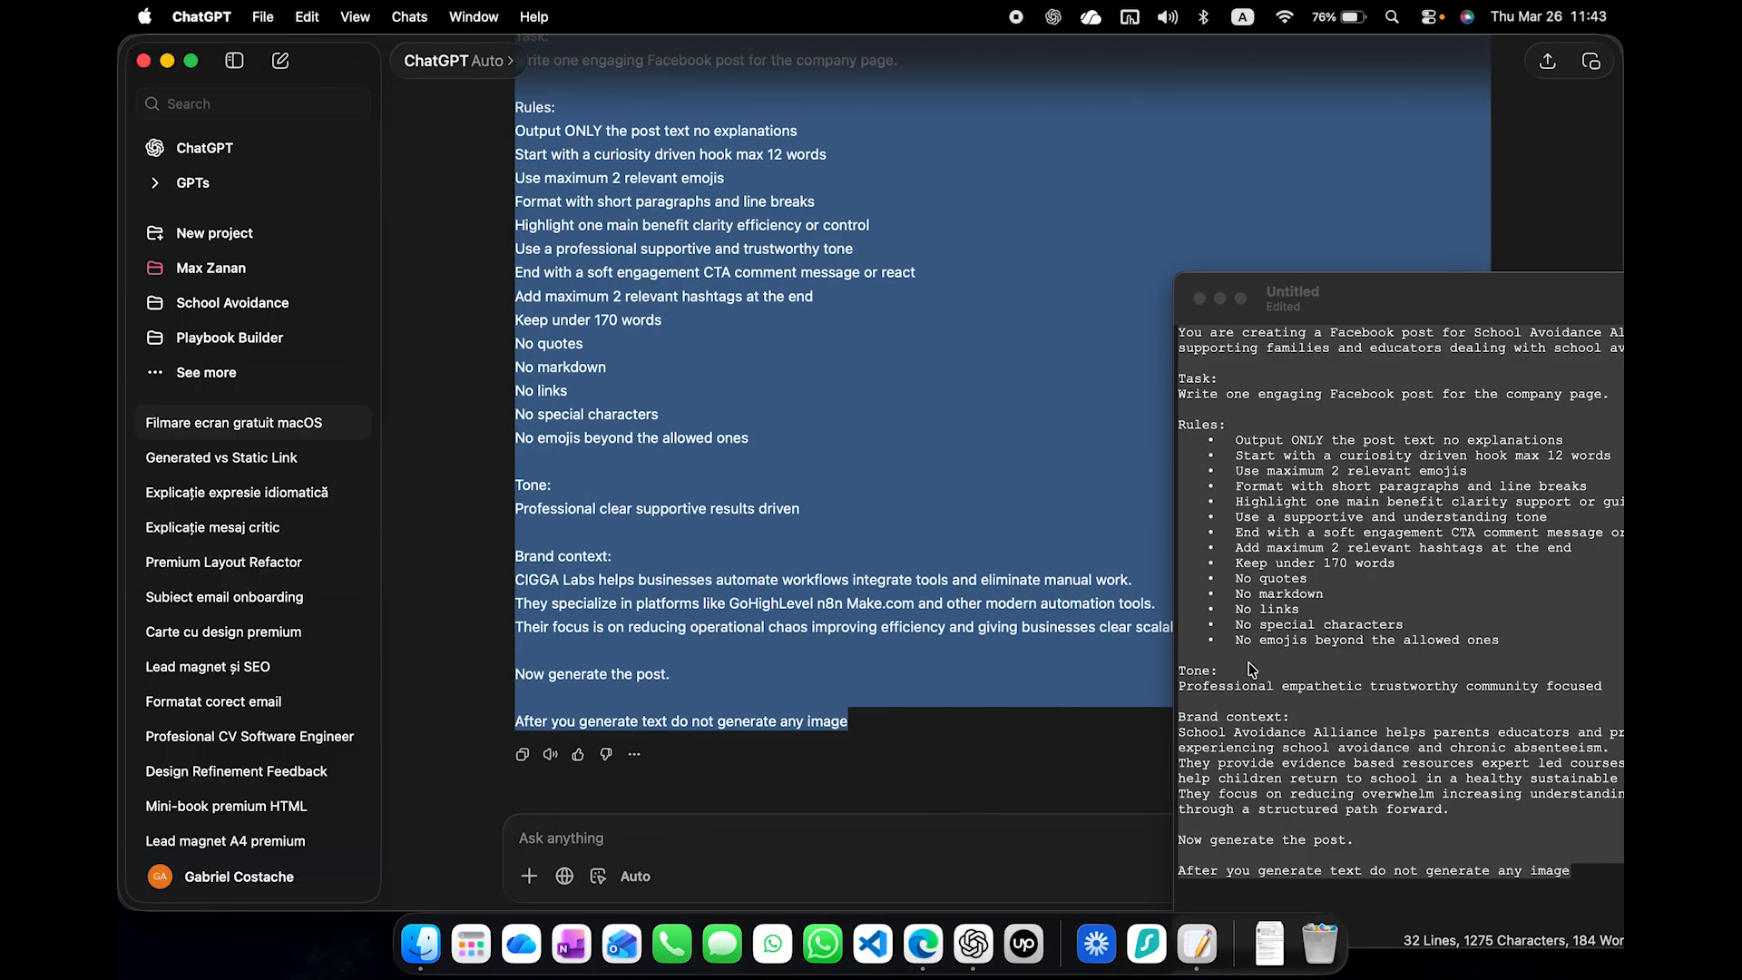
left_click(1387, 643)
key("super+v")
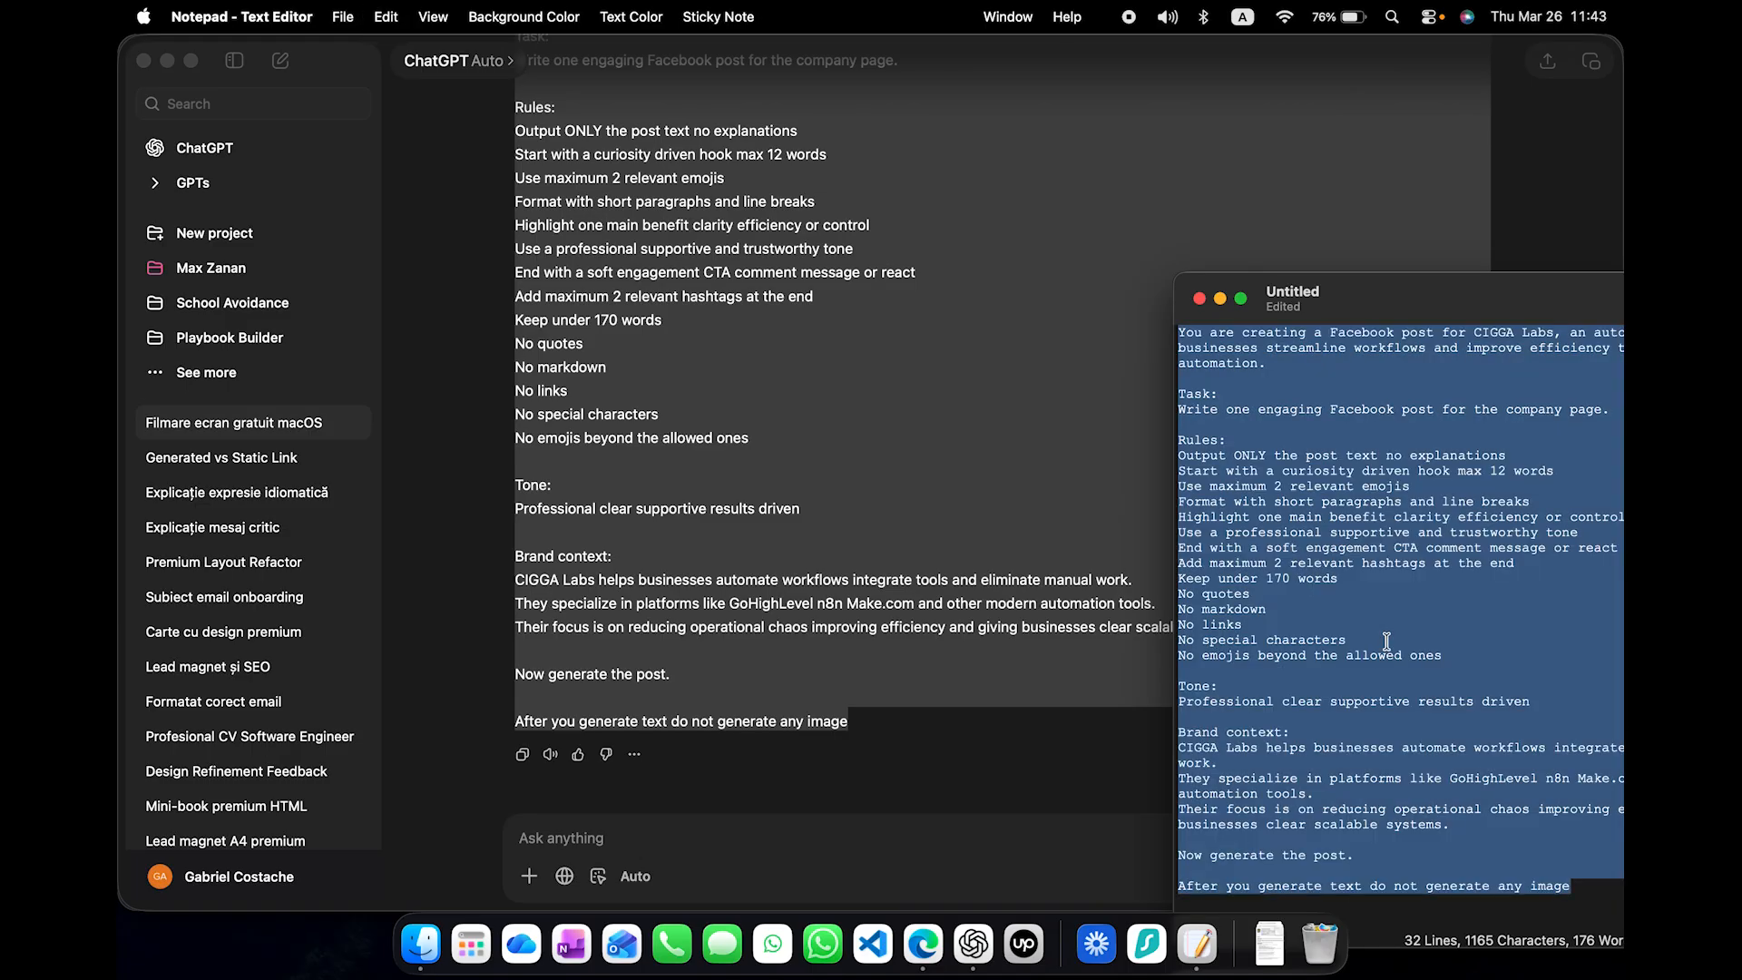
- Switch back to the Social Media Post agent and close the untitled Notepad document covering it, deleting it instead of saving
key("ctrl+Up")
left_click(703, 405)
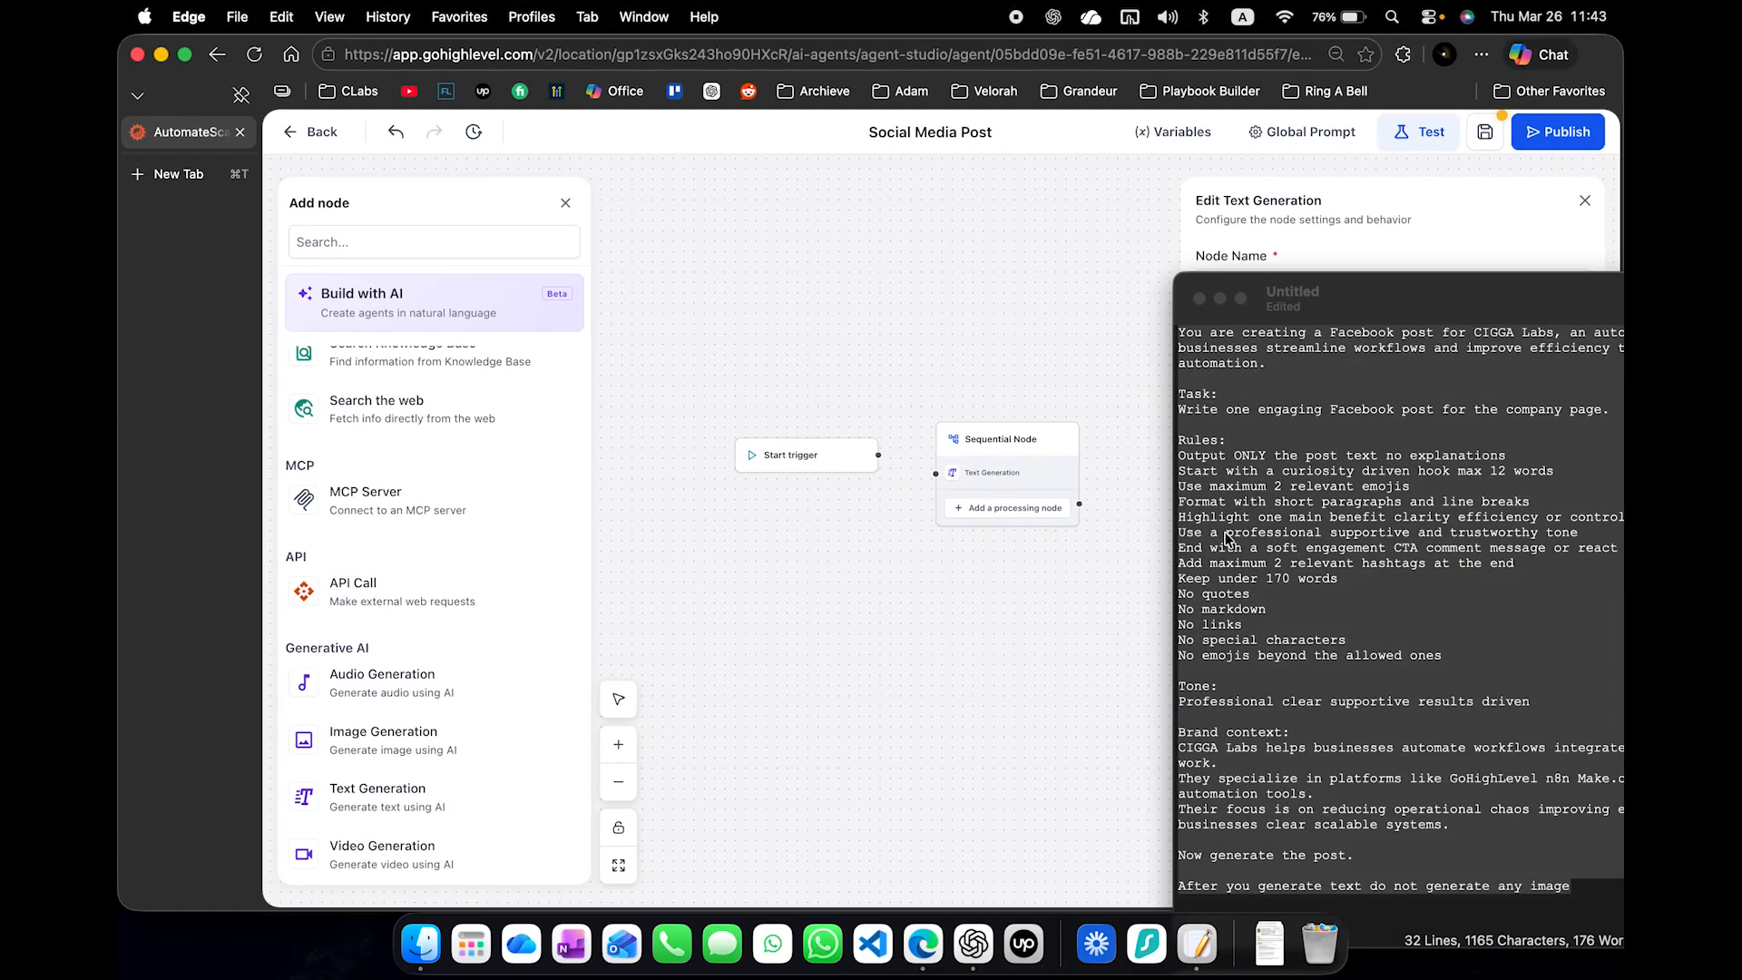
left_click(1356, 312)
left_click(1199, 298)
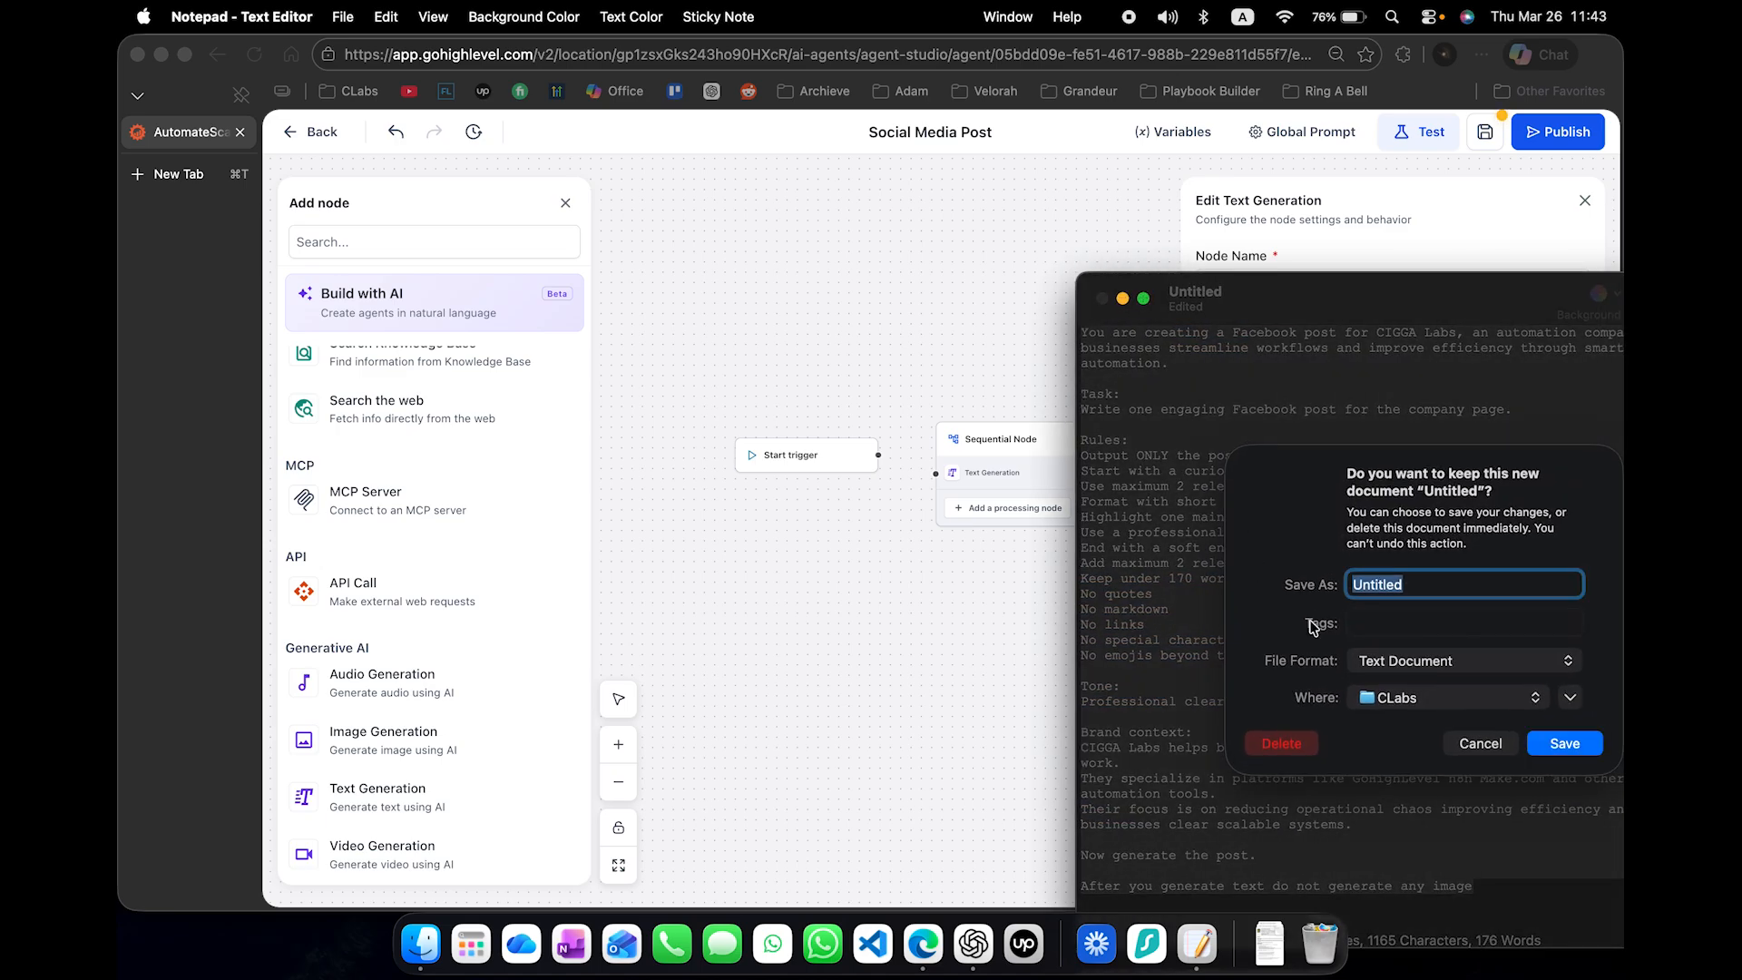
left_click(1307, 740)
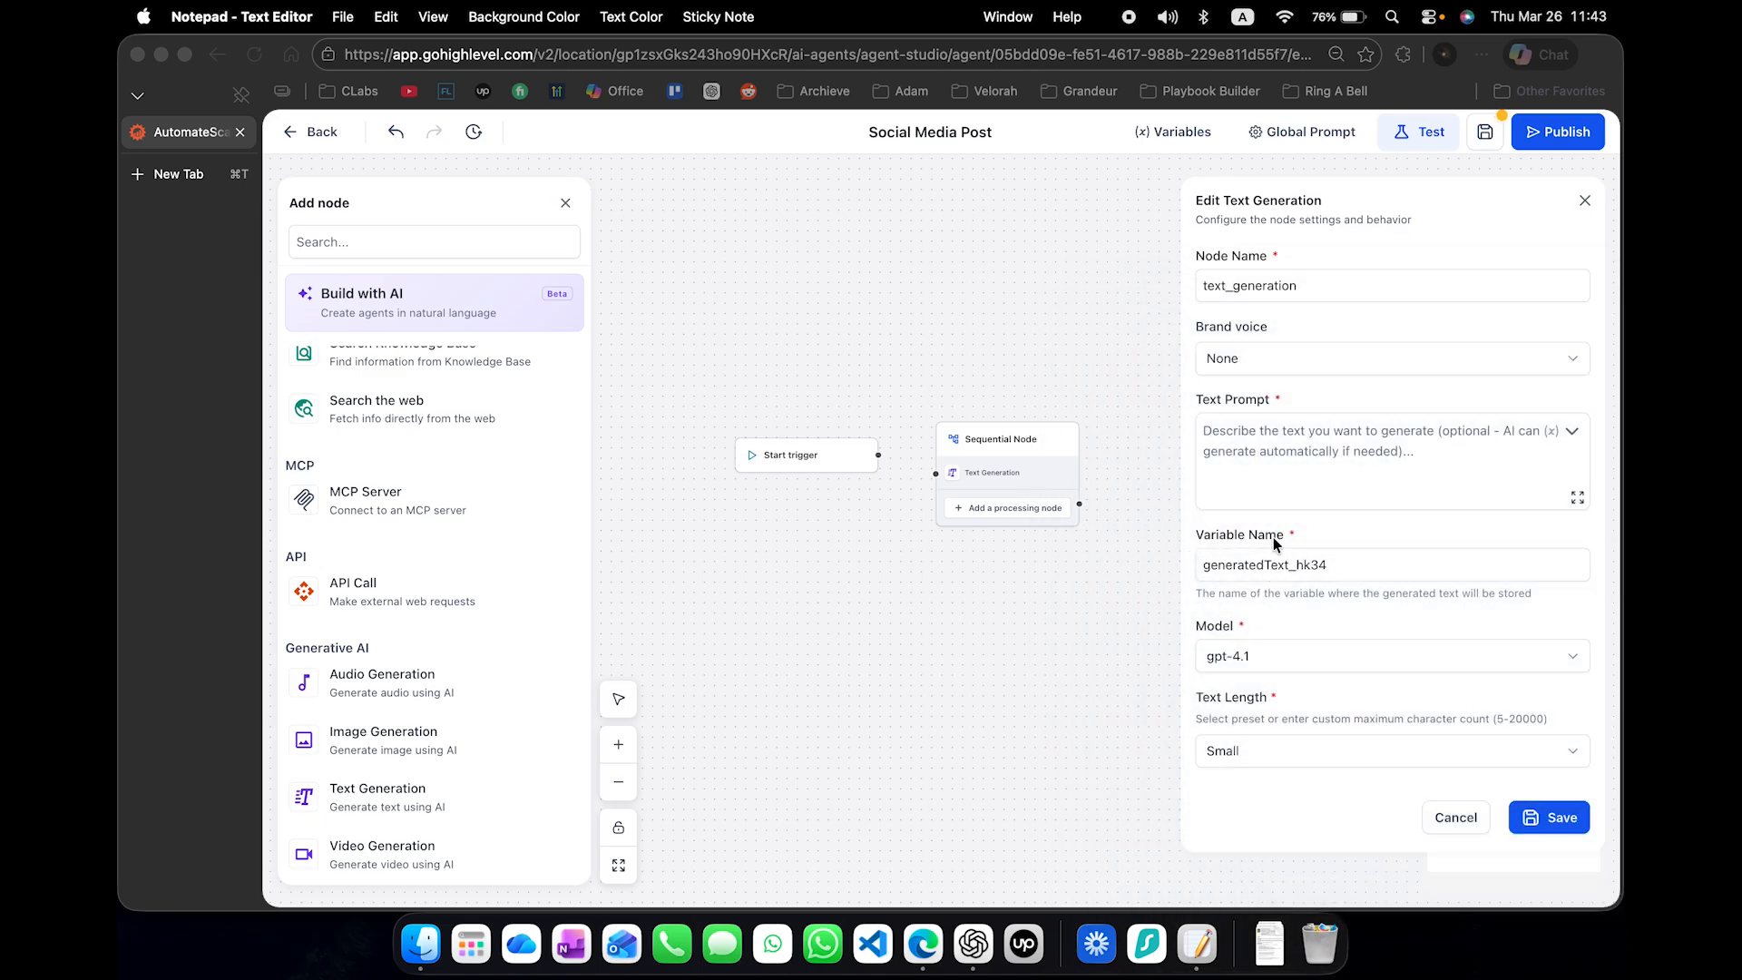
- Paste the CIGGA Labs prompt as the text prompt and set the variable name to facebook_generator_good, copied from the School Avoidance agent
left_click(1279, 489)
key("super+v")
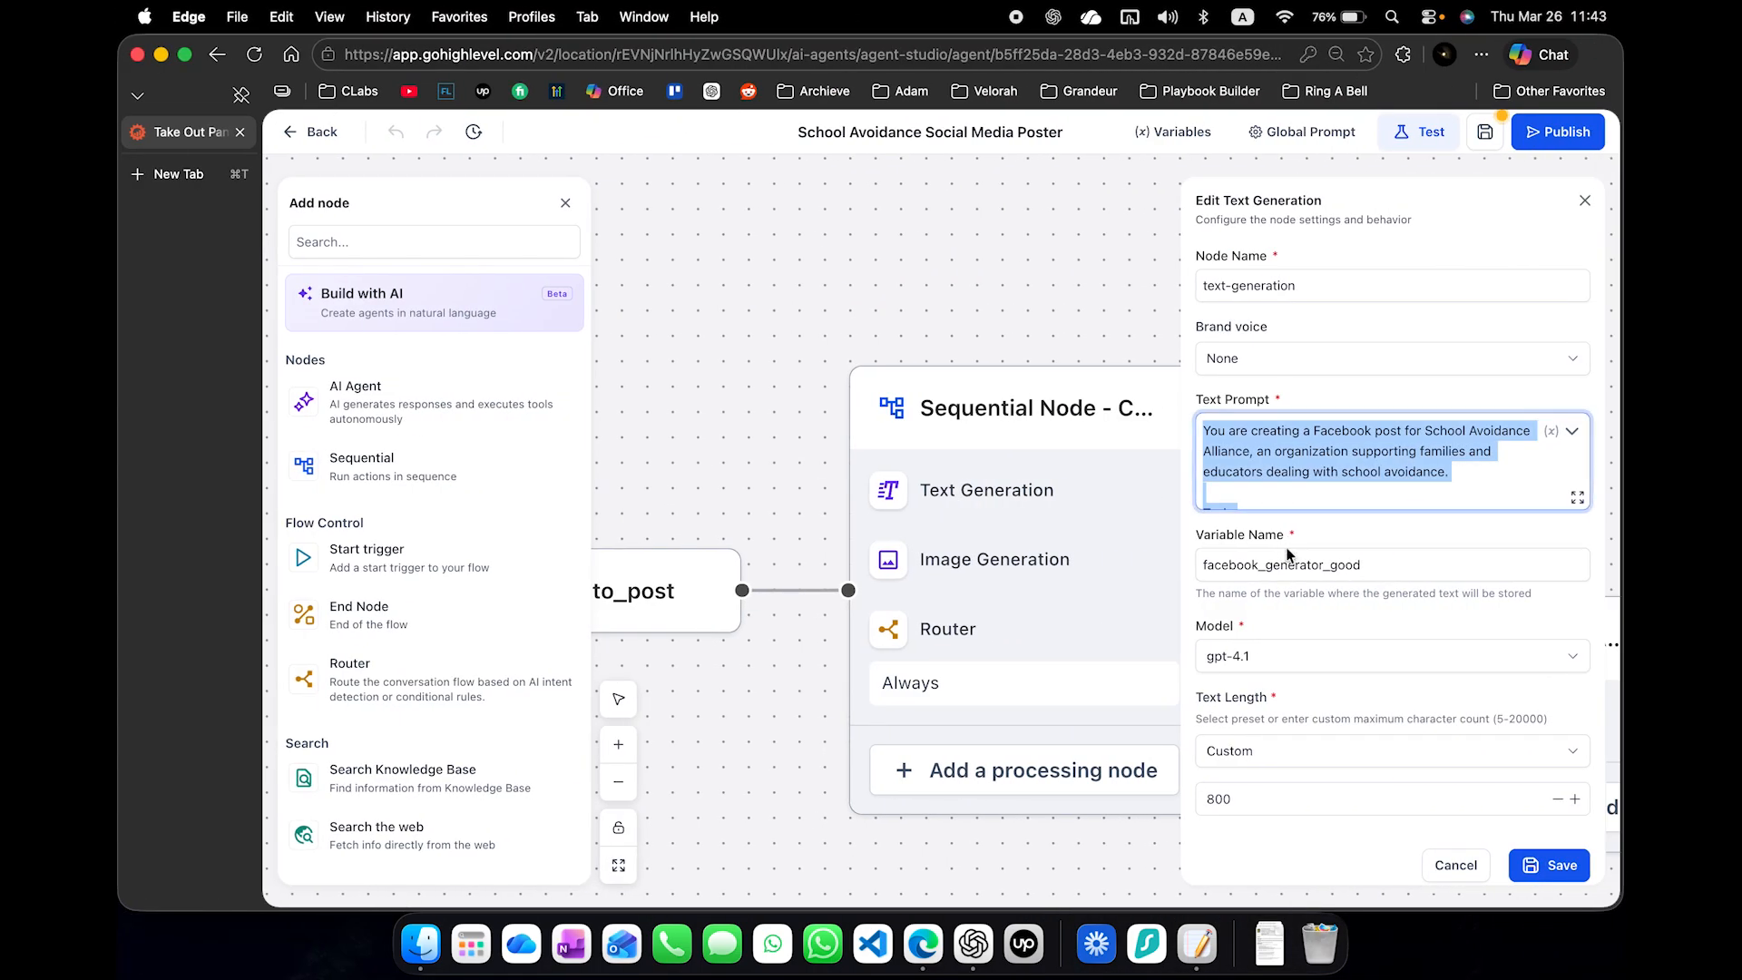
double_click(1283, 564)
key("super+c")
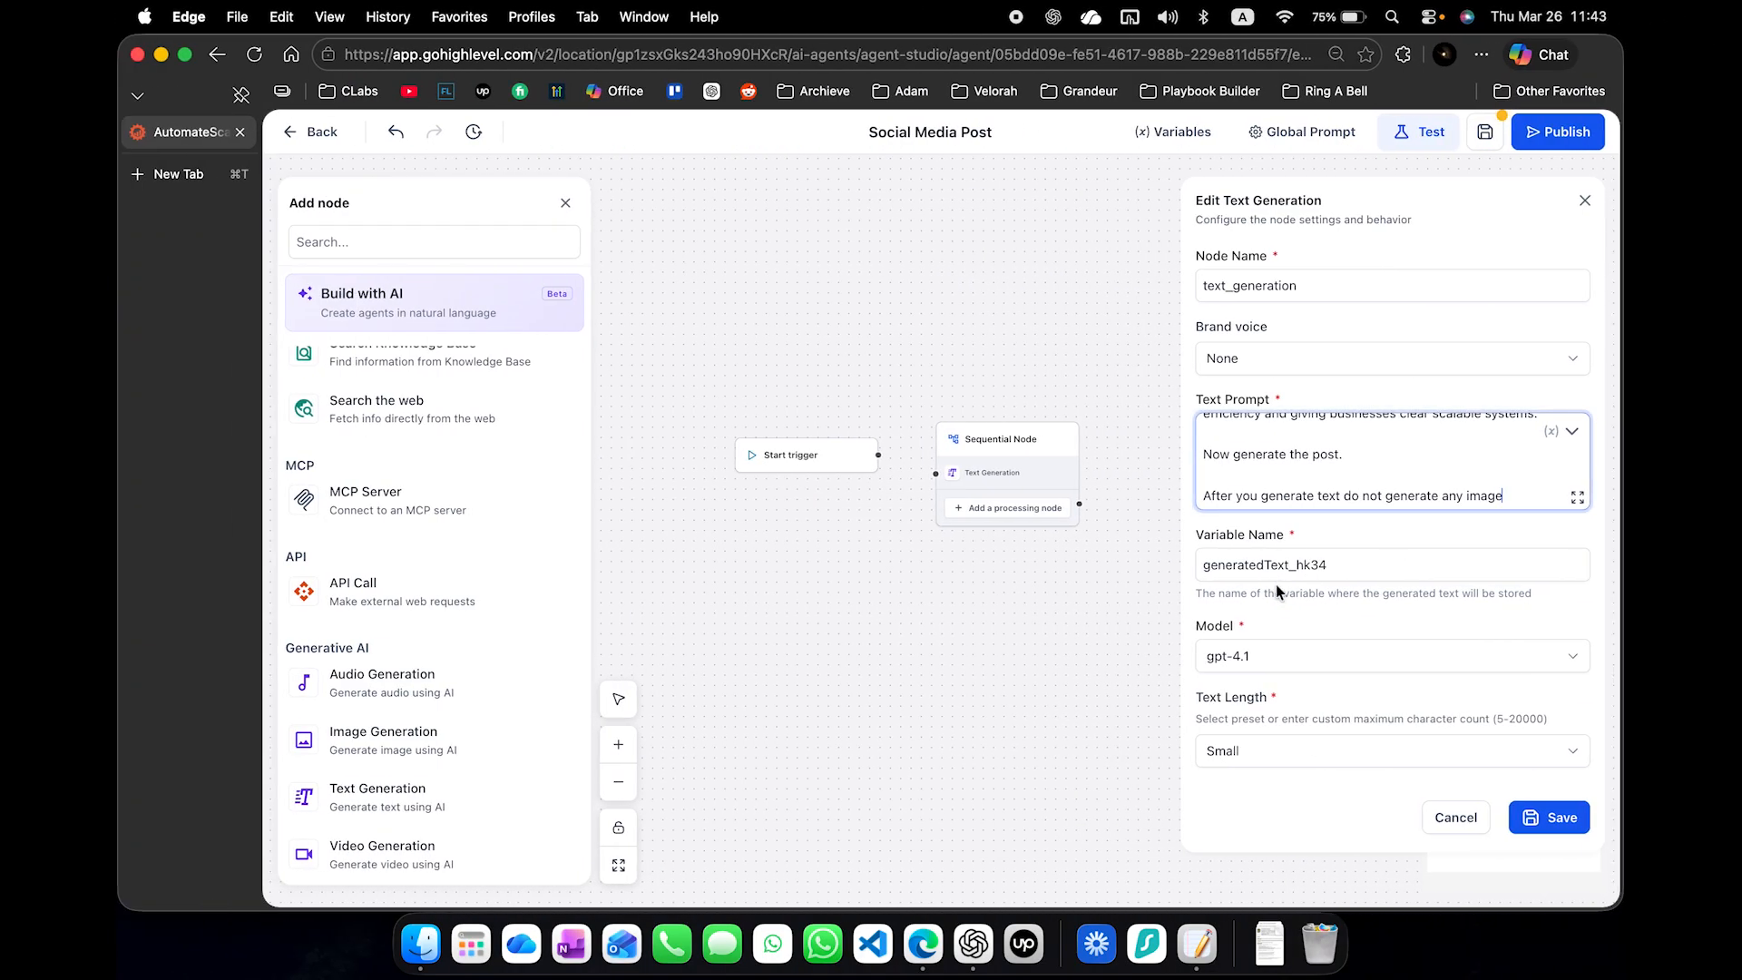
double_click(1308, 570)
key("super+v")
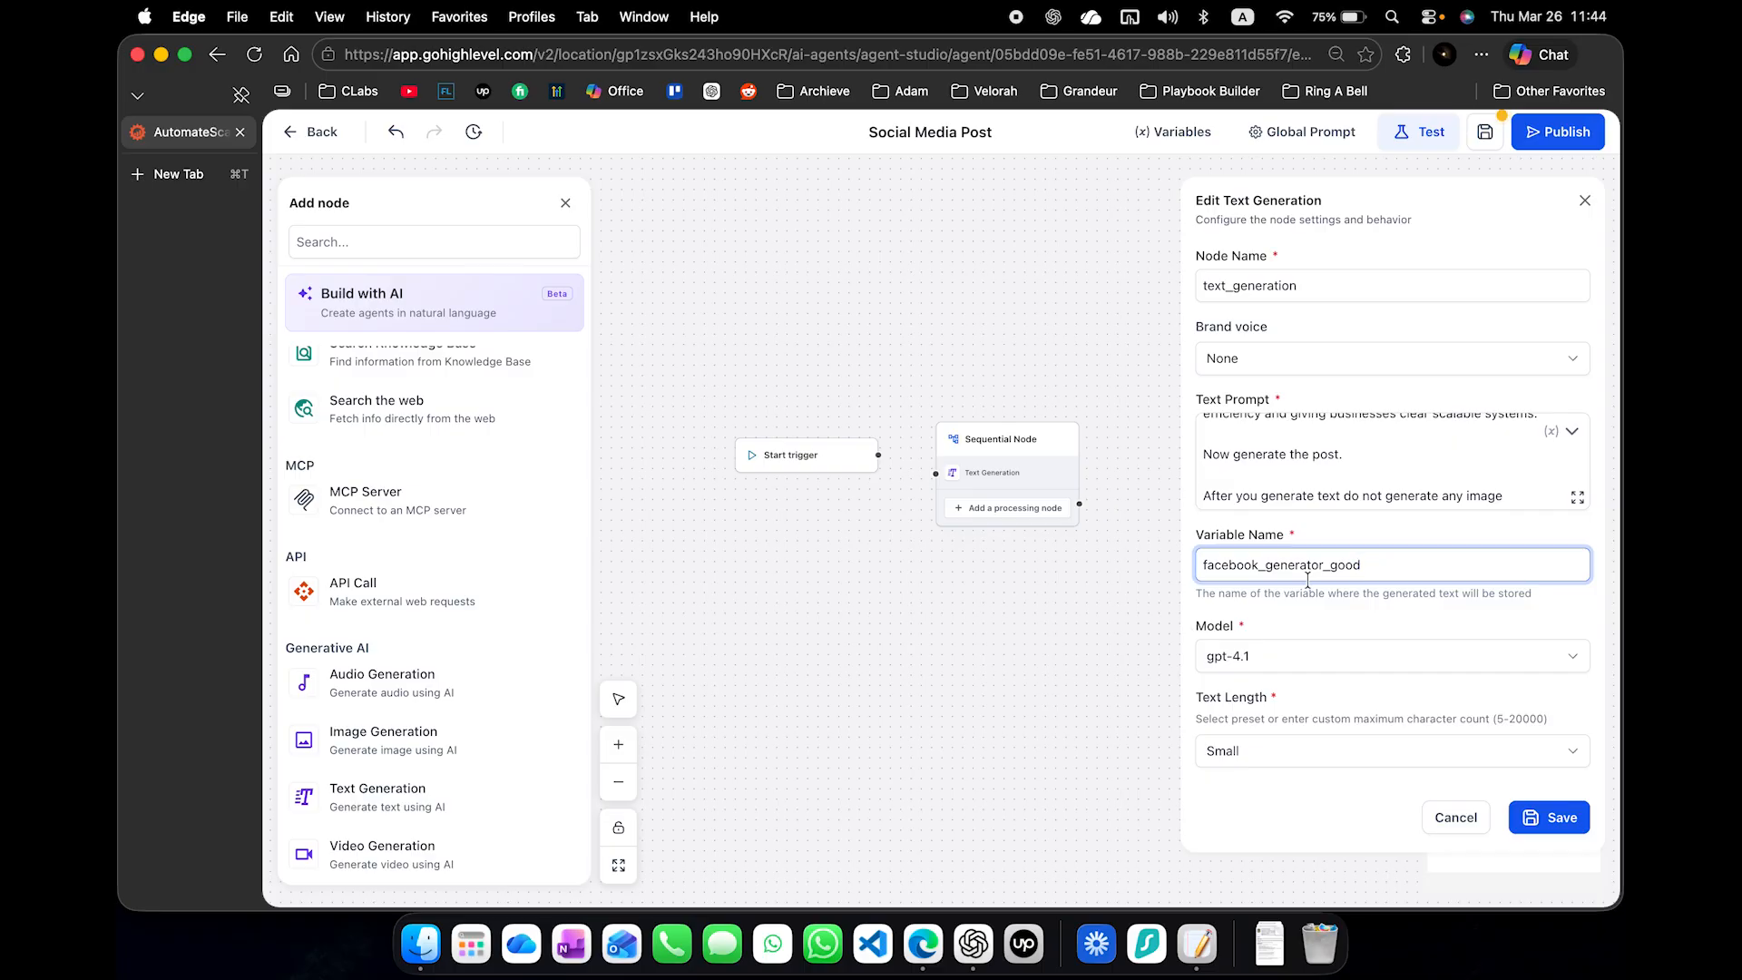
- Set the Text Generation model to gpt-5-mini and the text length to Custom with 800 characters, and save the node
left_click(1310, 660)
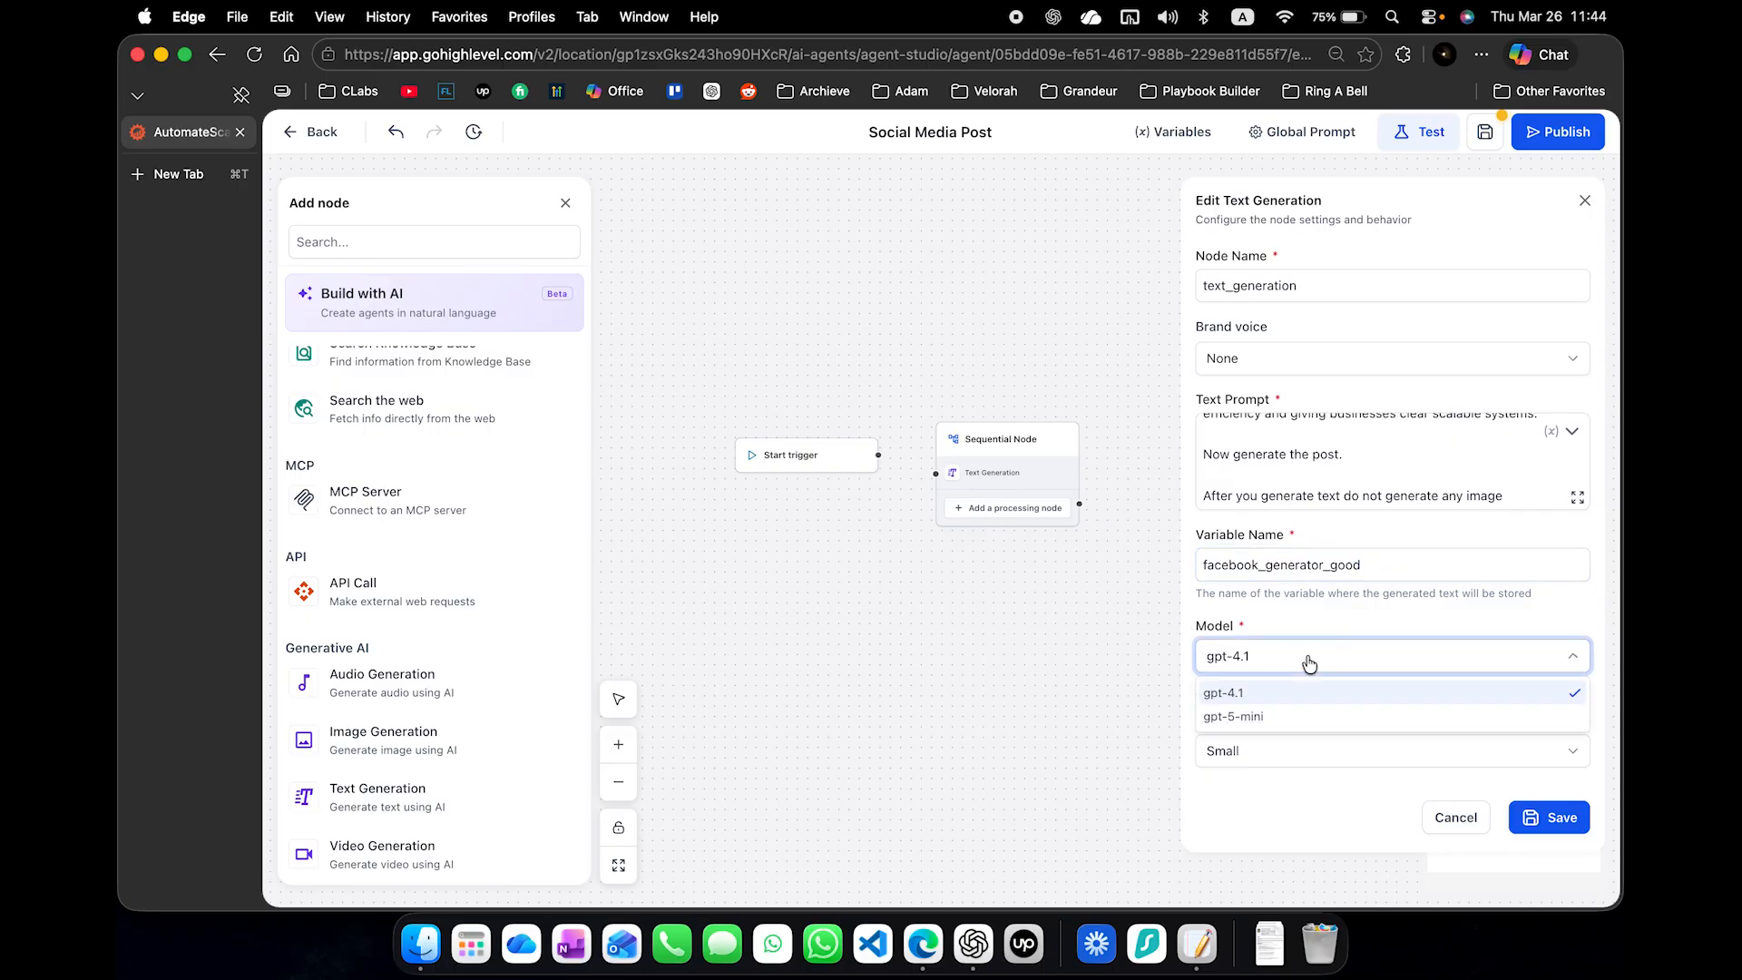
left_click(1296, 717)
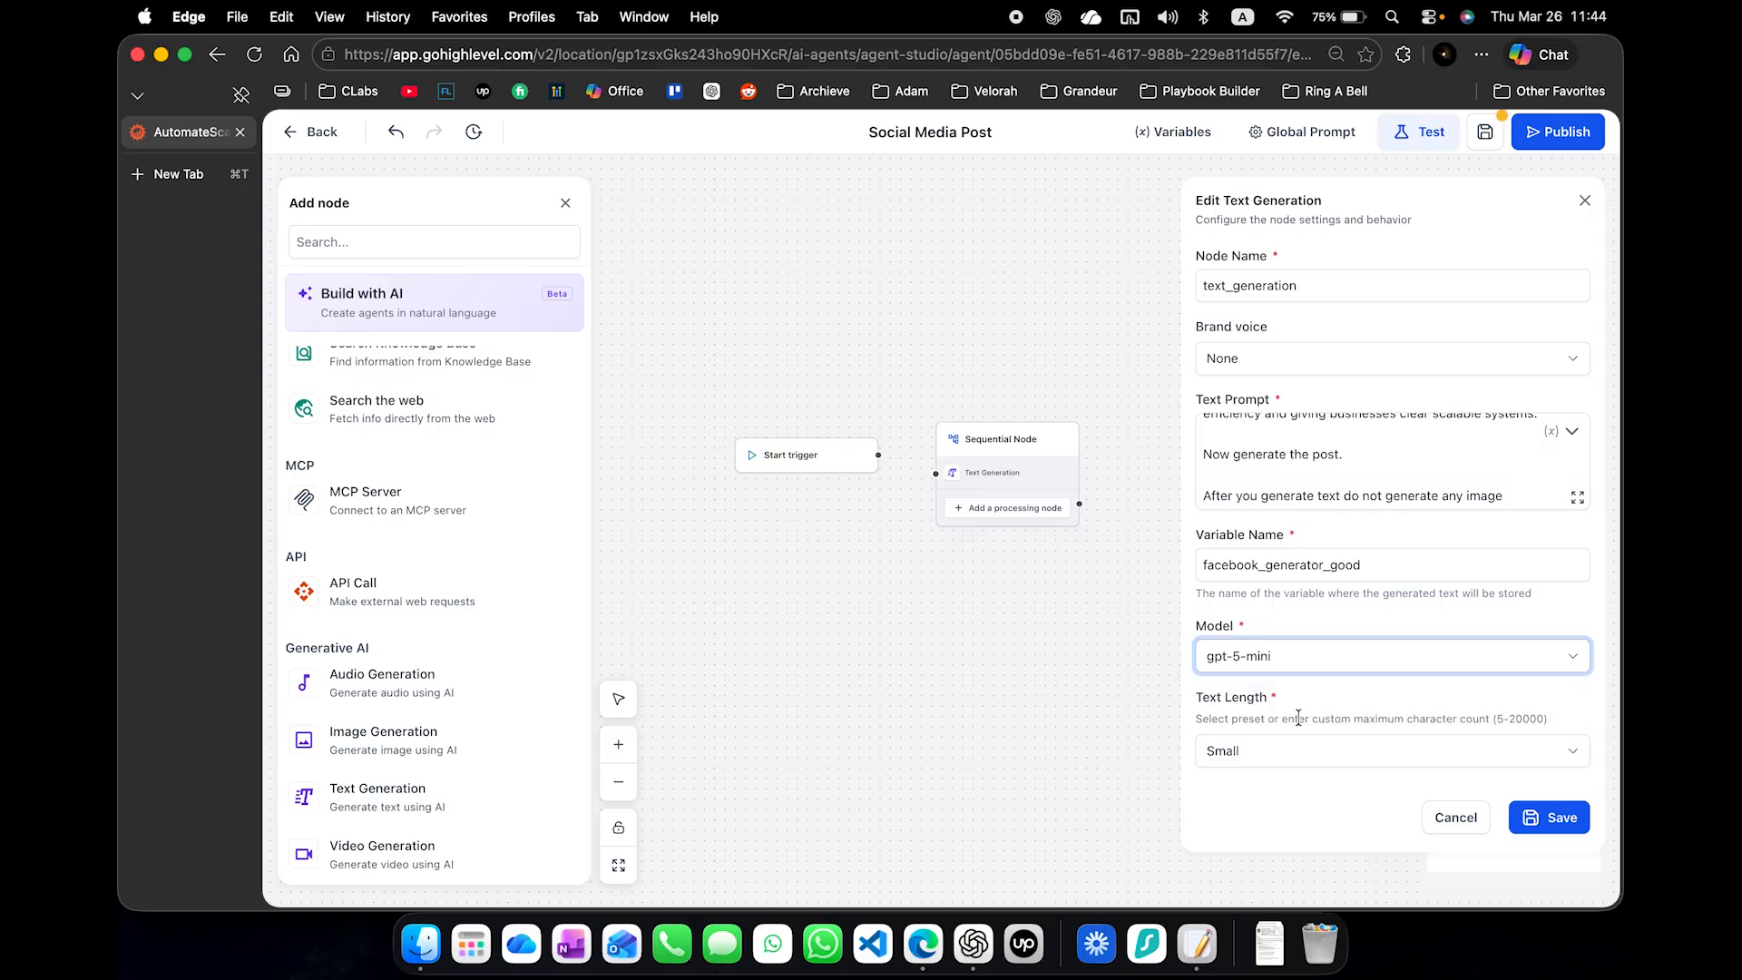
left_click(1492, 758)
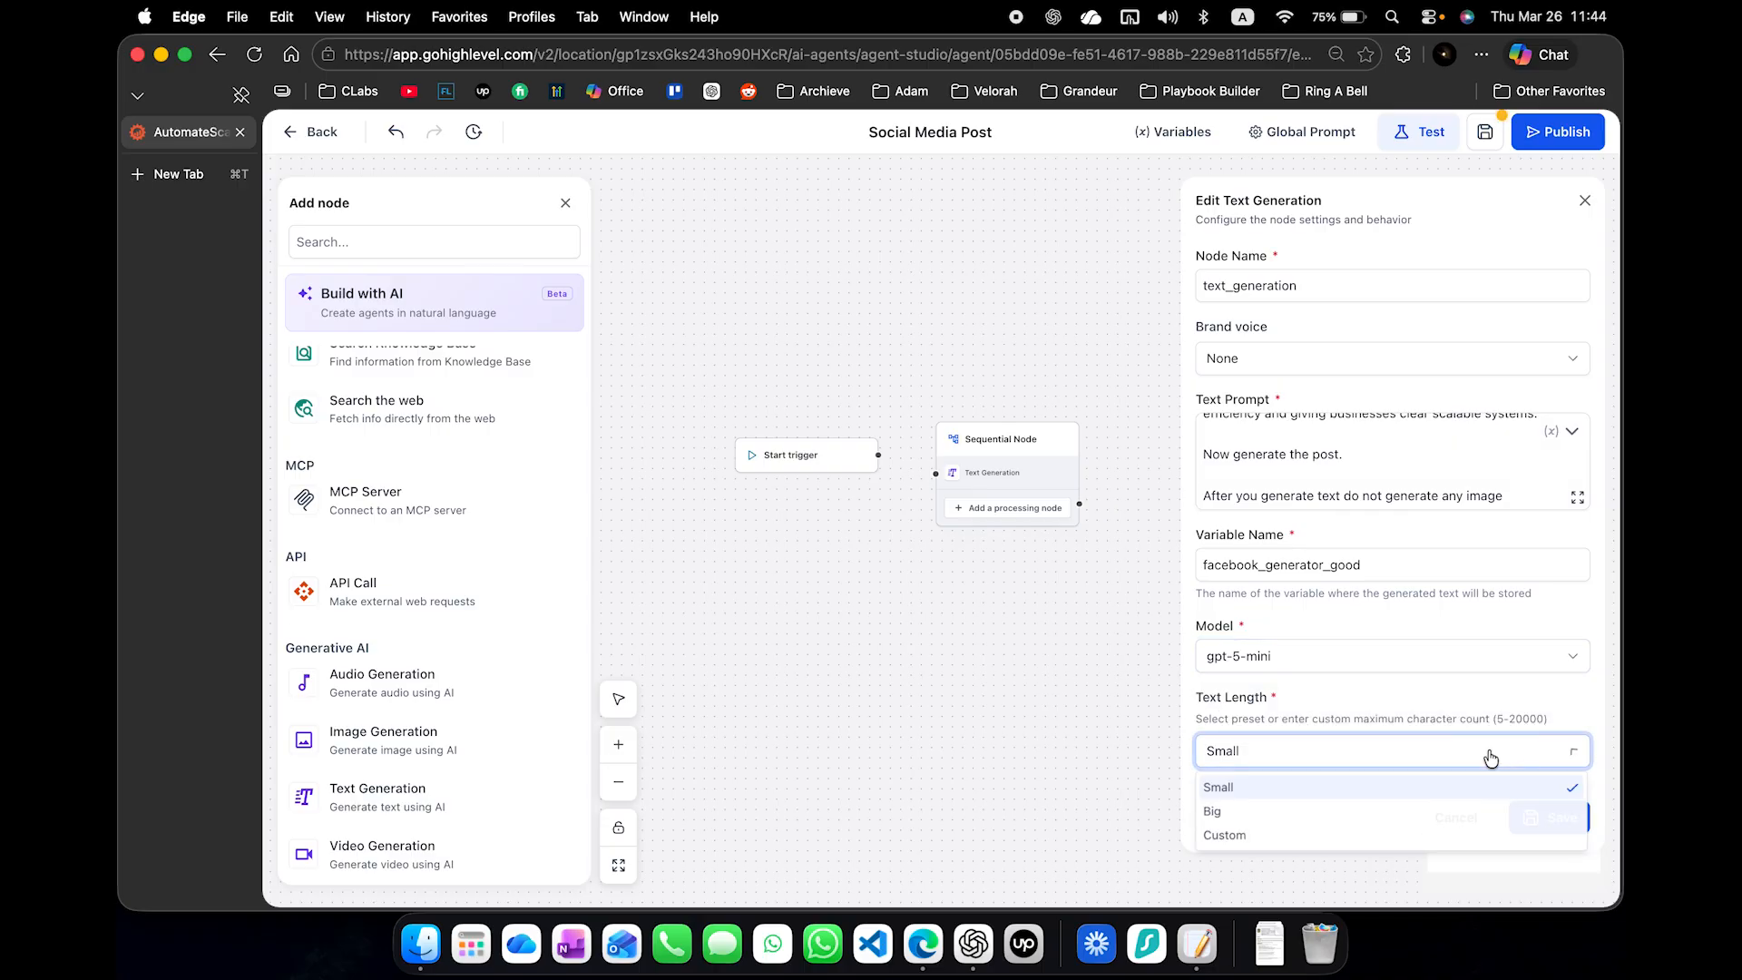
left_click(1431, 813)
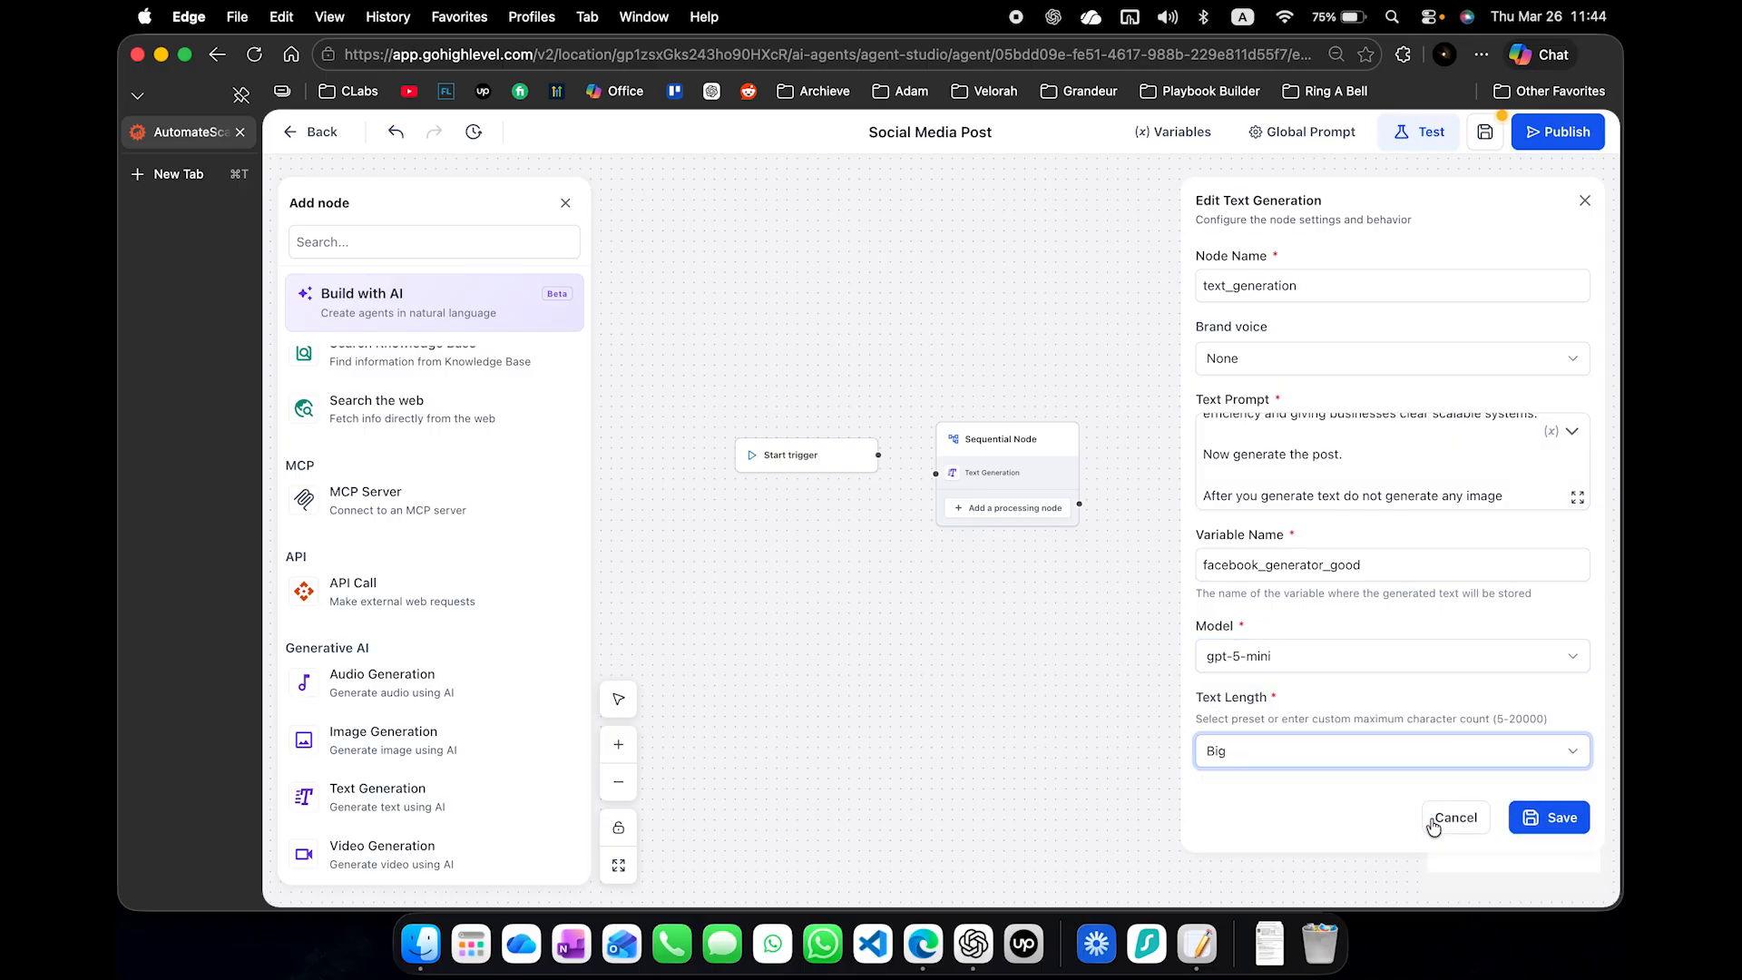
left_click(1456, 753)
left_click(1389, 833)
left_click(1376, 810)
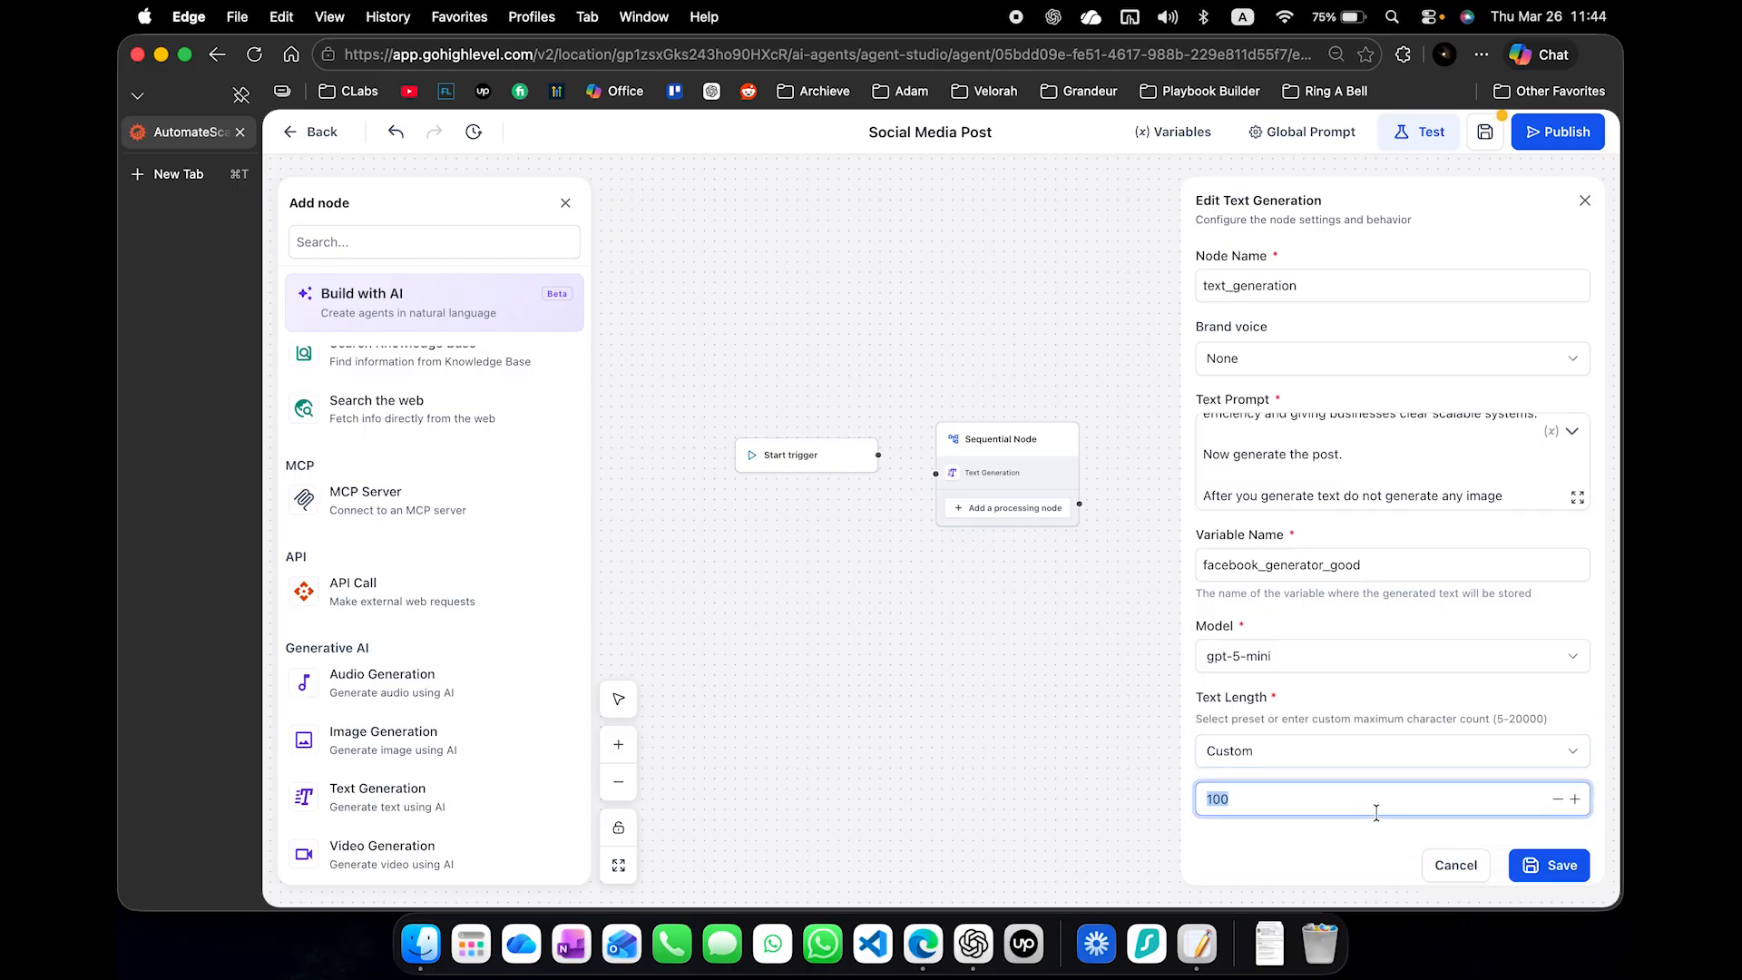
left_click(1549, 865)
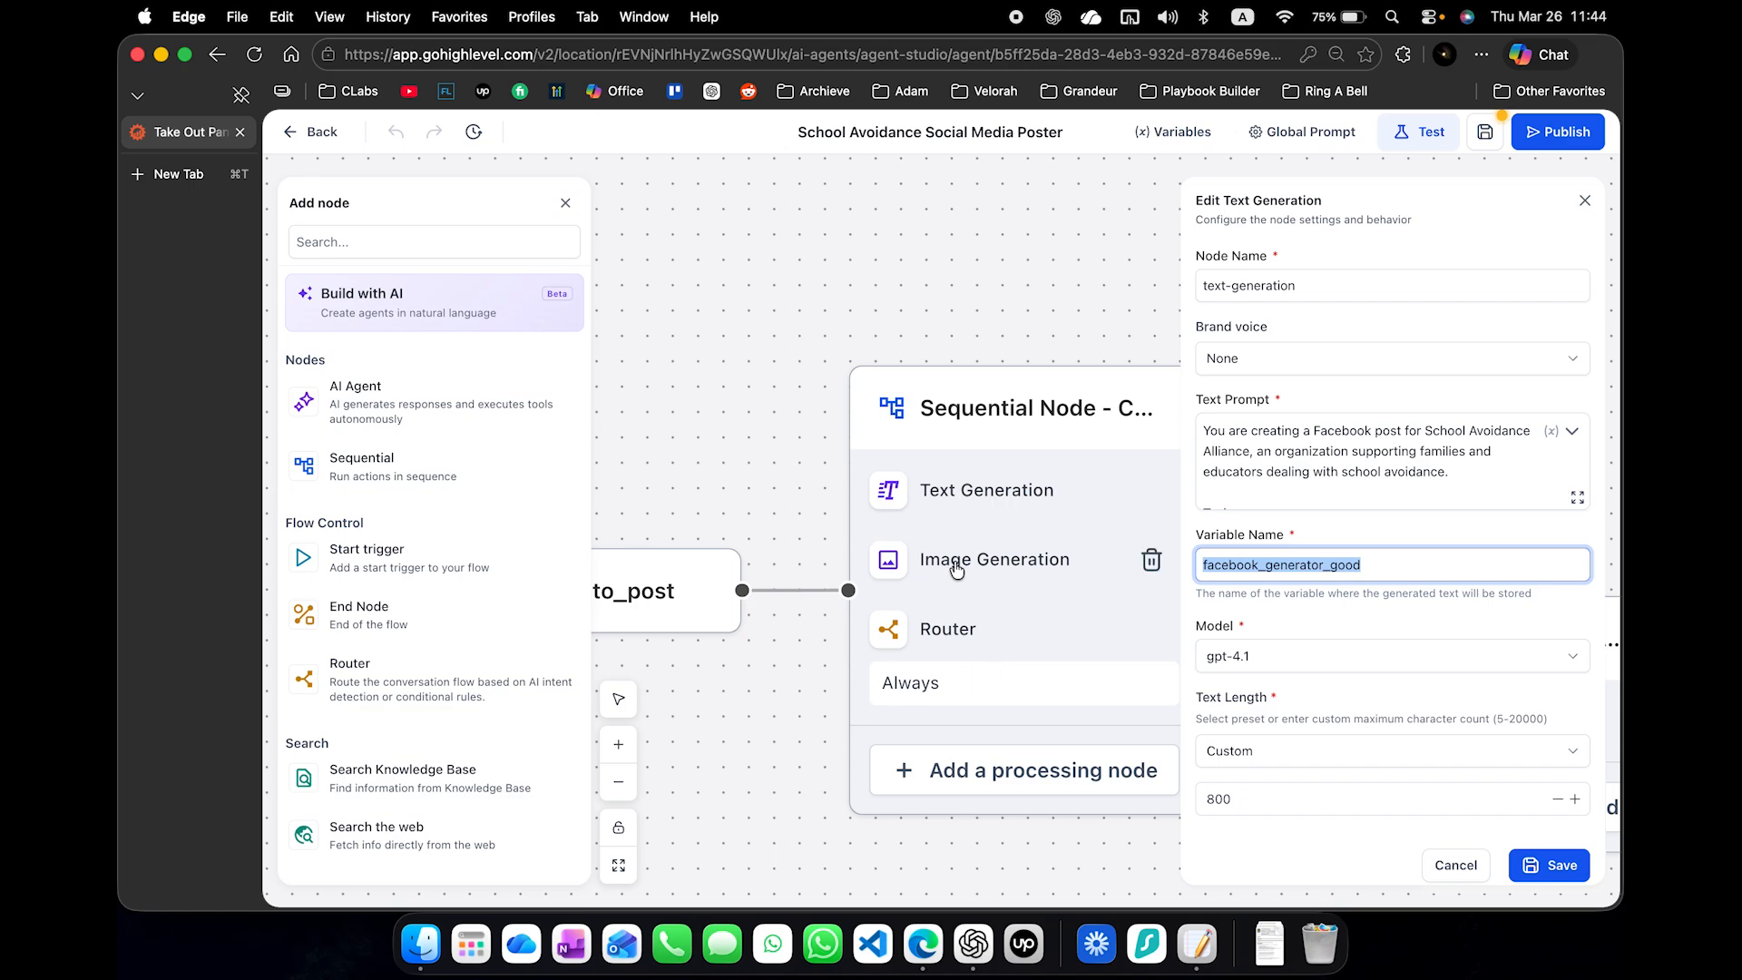
- Add an Image Generation action below Text Generation in the Social Media Post agent's Sequential Node
key("ctrl+Left")
left_click_drag(431, 744, 996, 481)
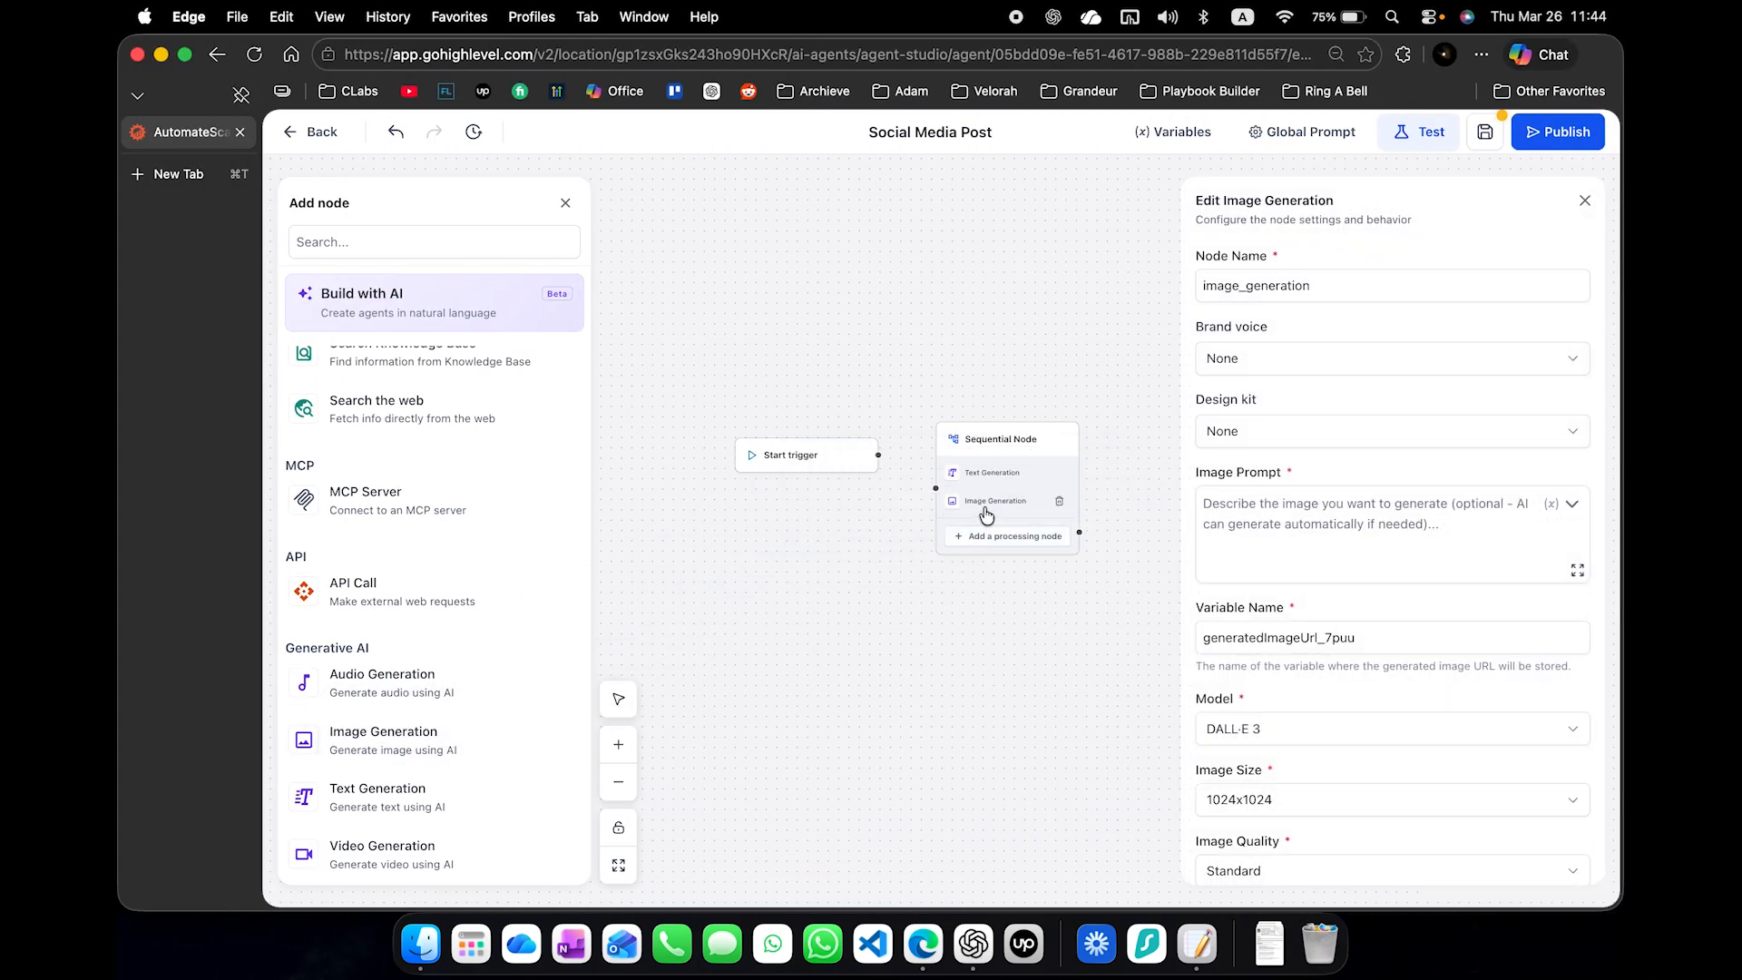
- Copy the whole image prompt from the School Avoidance Social Media Poster's Image Generation action
key("ctrl+Right")
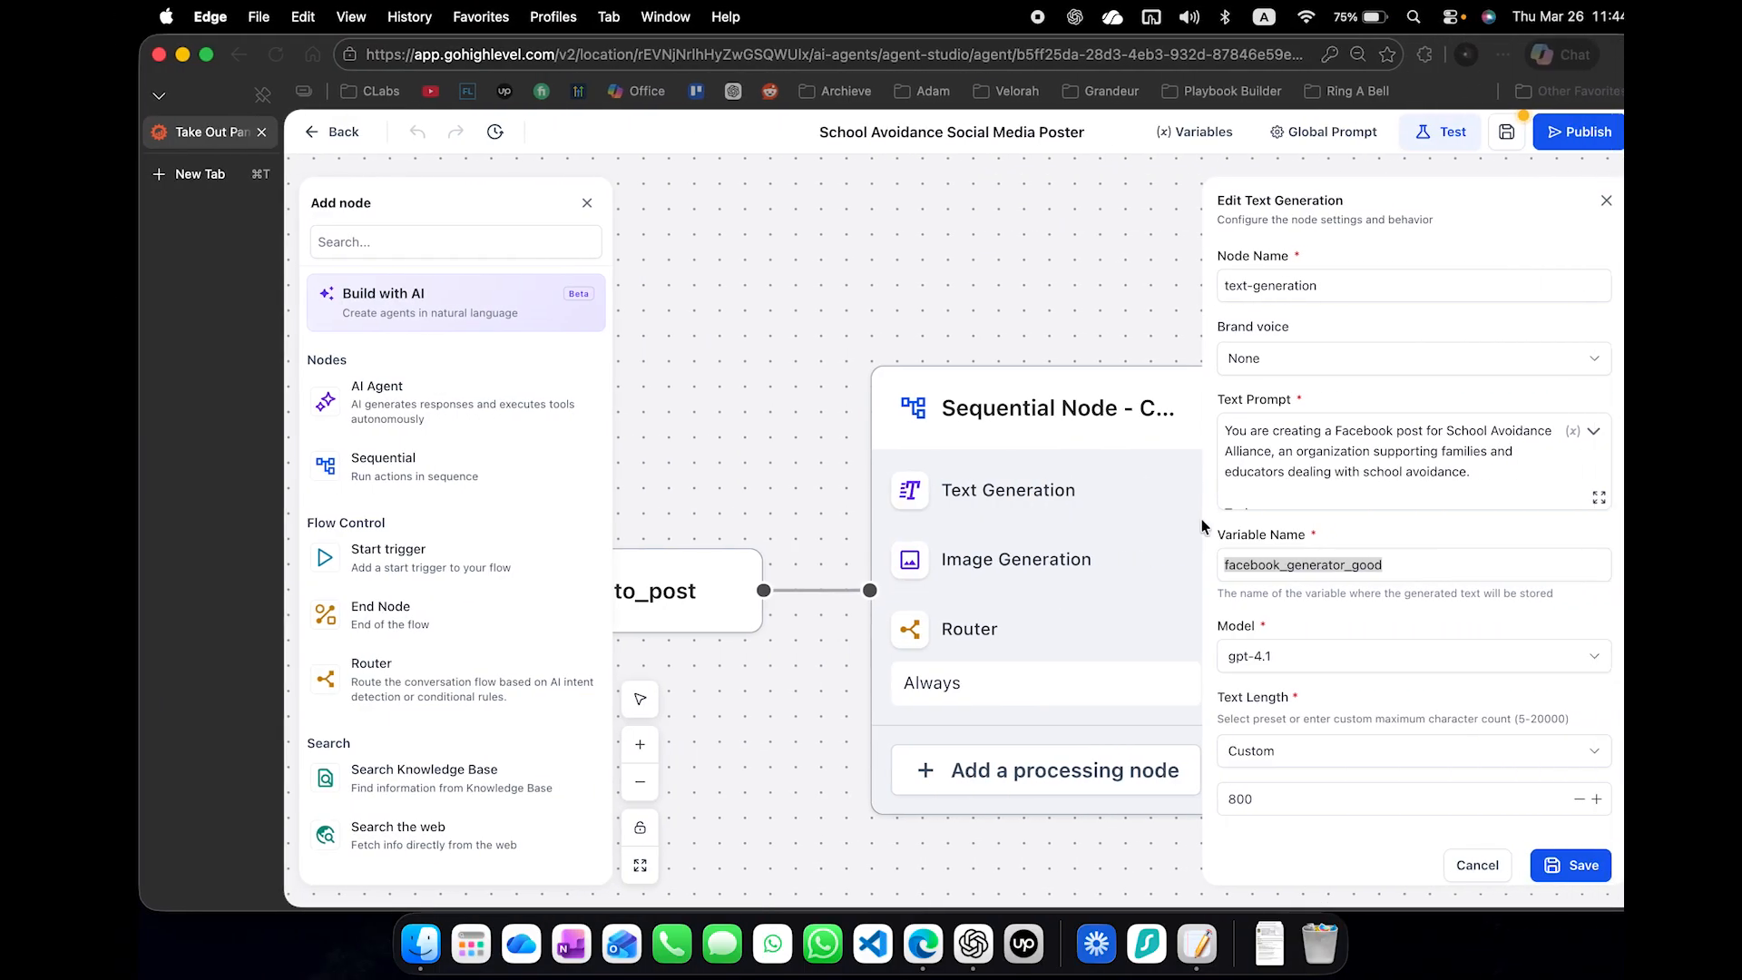
left_click(1084, 567)
left_click(1321, 528)
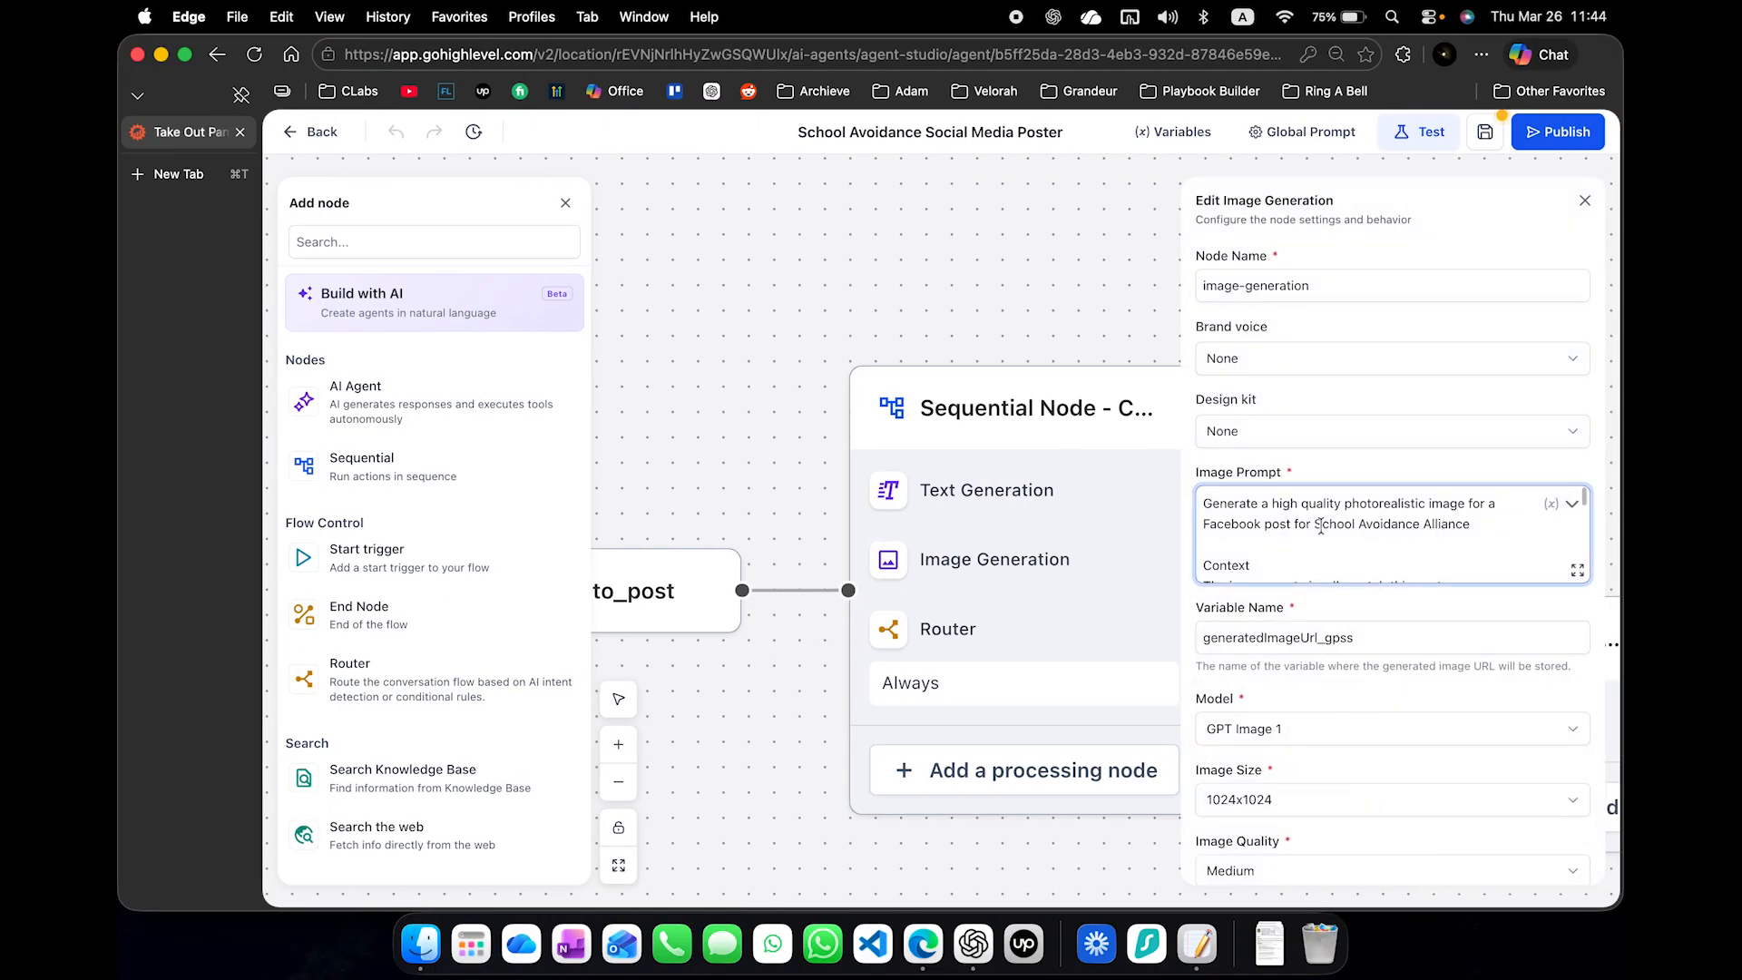
key("super+a")
- Send ChatGPT "change this prompt to a prompt that reflects CIGGA Labs company:" followed by the copied image prompt
left_click(976, 968)
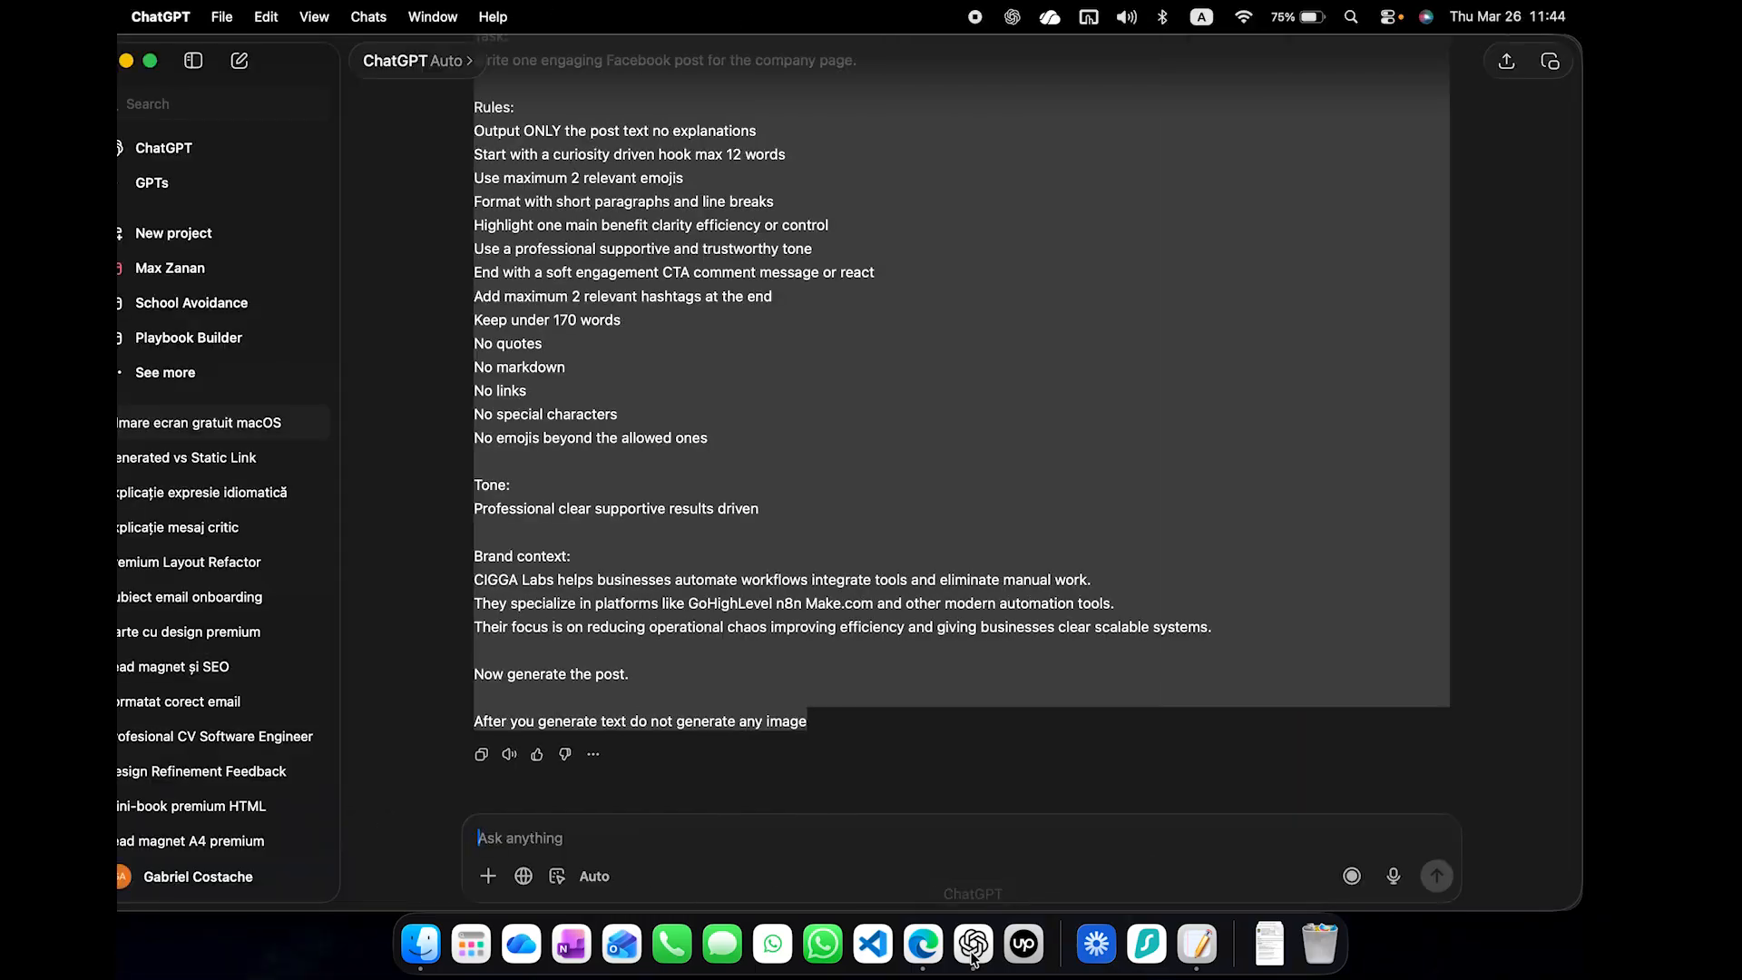
type("ch")
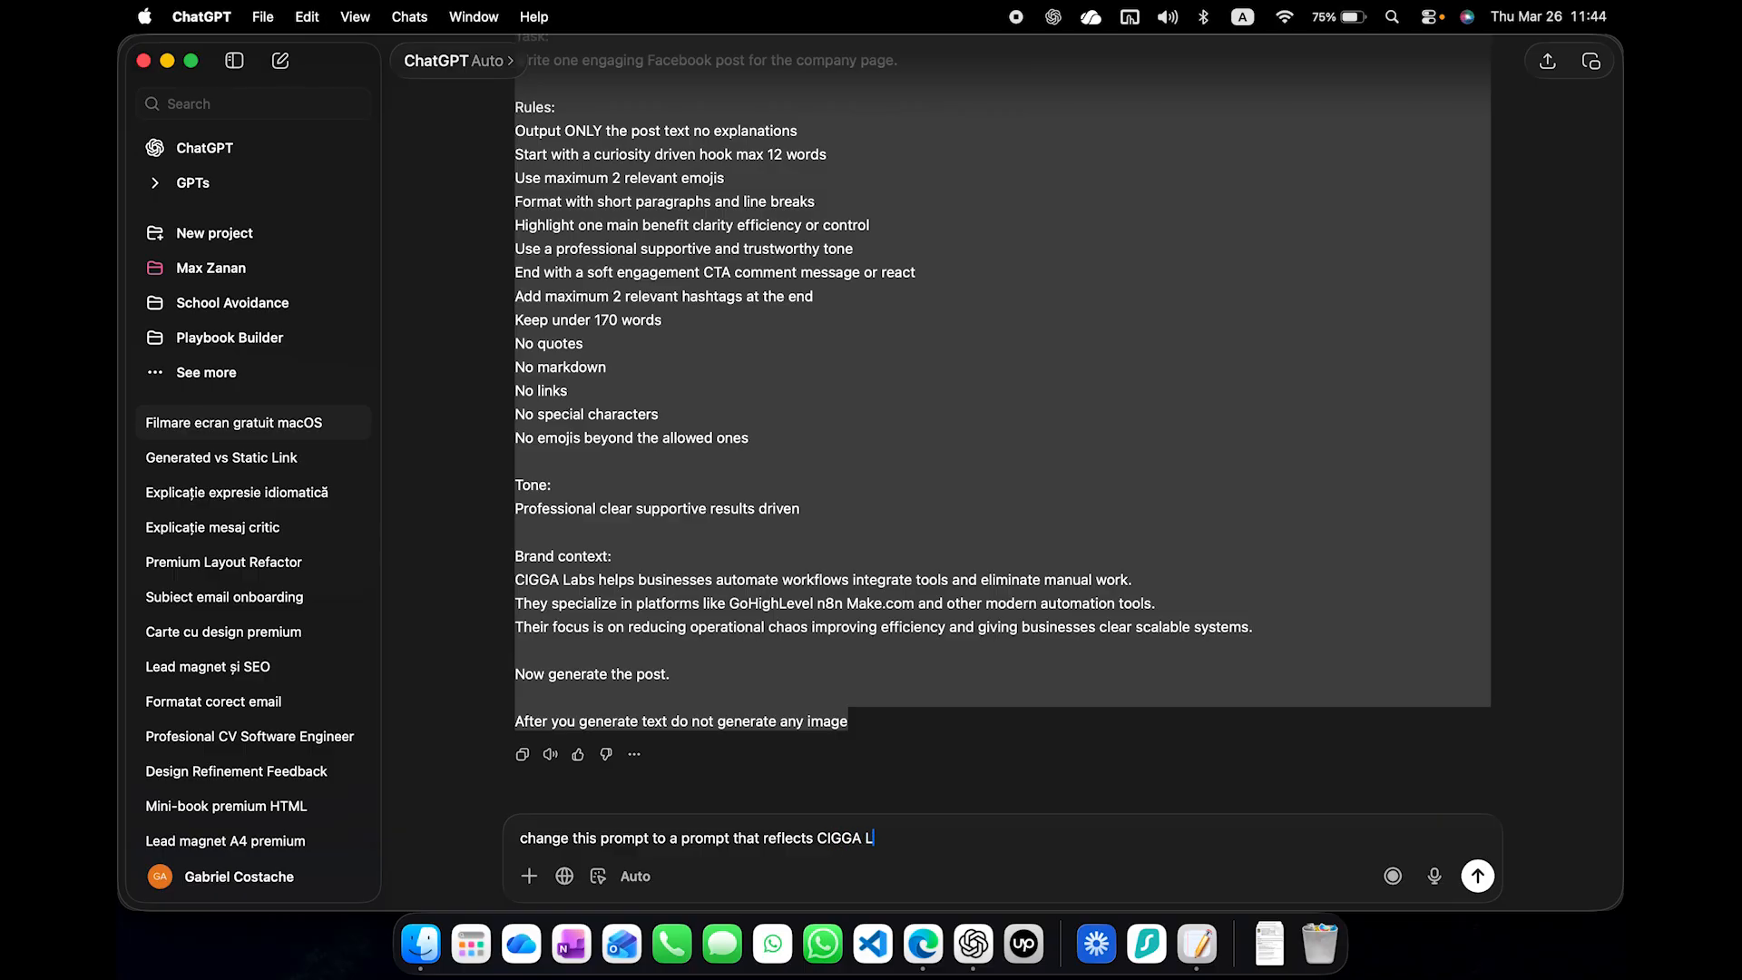
key("super+v")
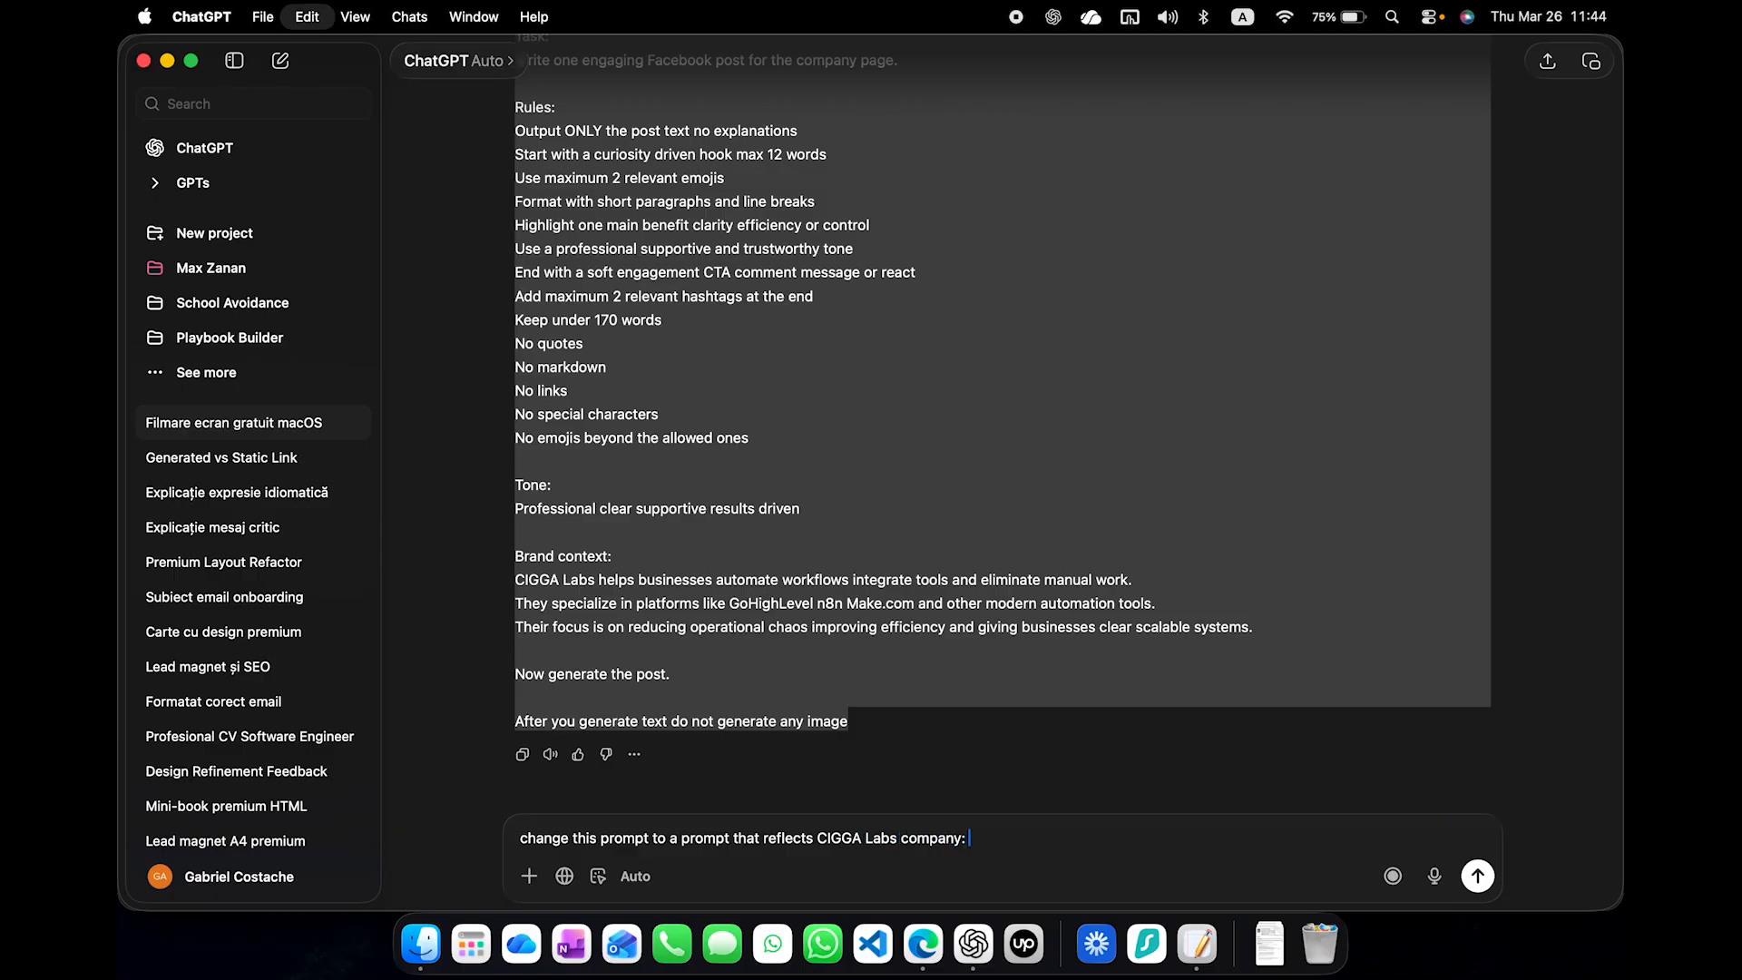
key("Return")
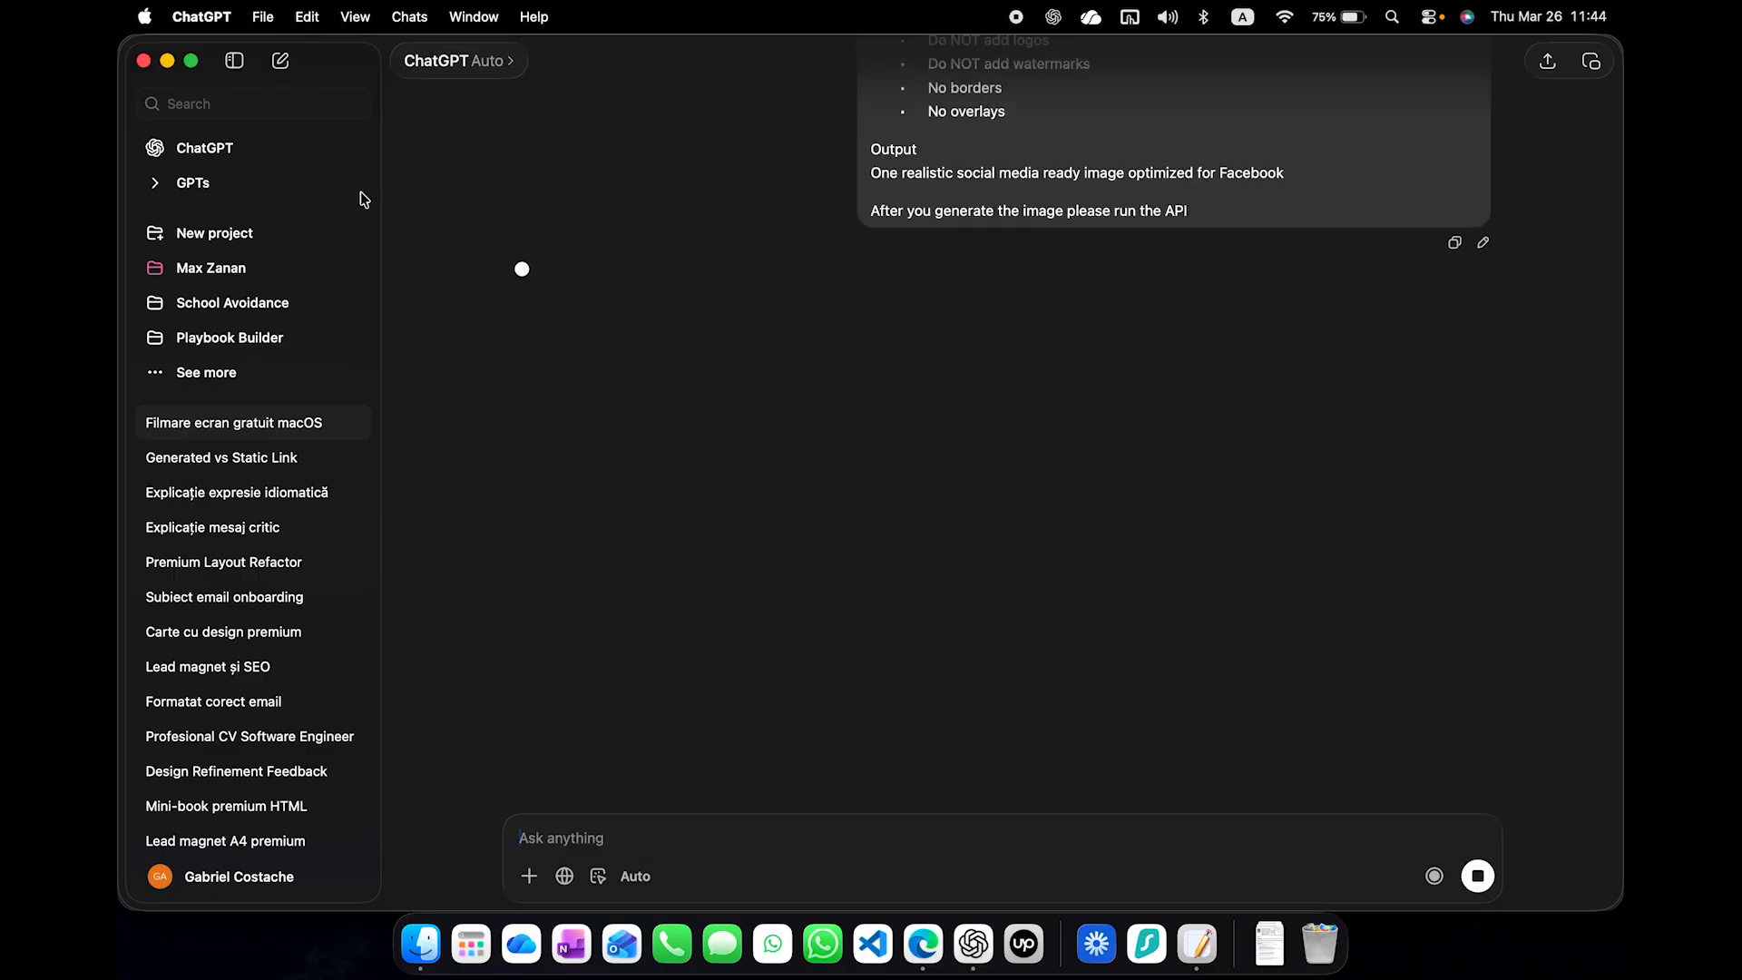
- Hide the ChatGPT sidebar and review the generated image prompt, checking its runtime.facebook_generator_good variable reference
left_click(234, 60)
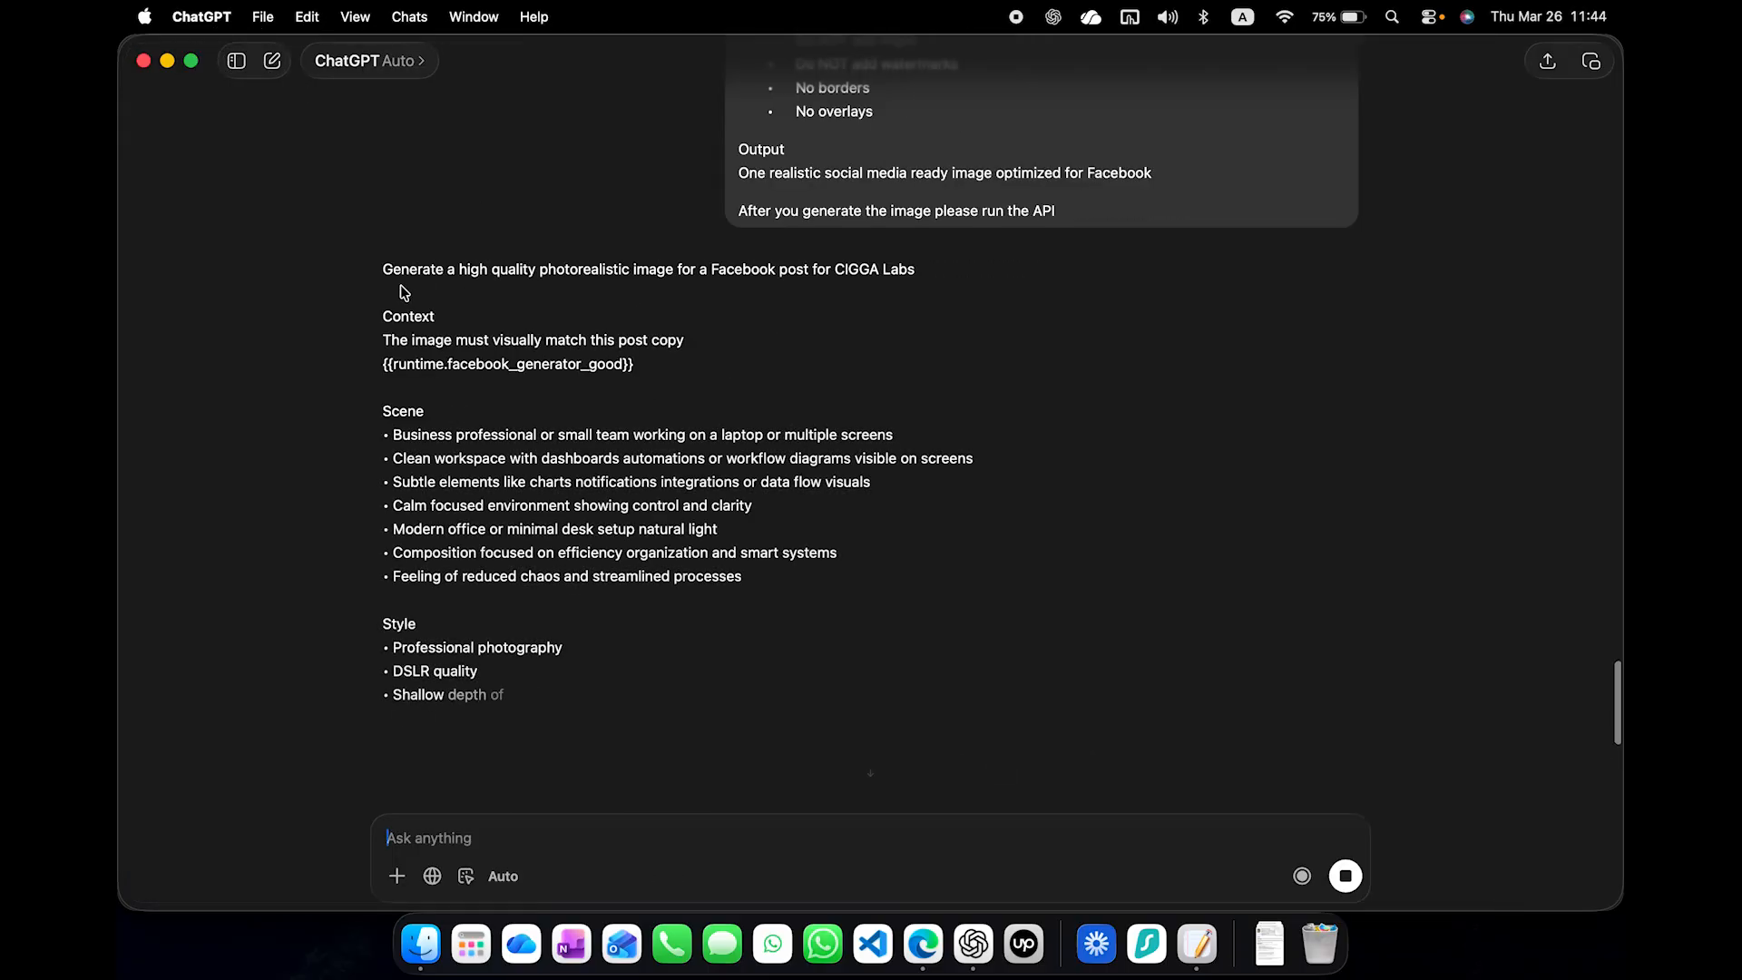
triple_click(469, 368)
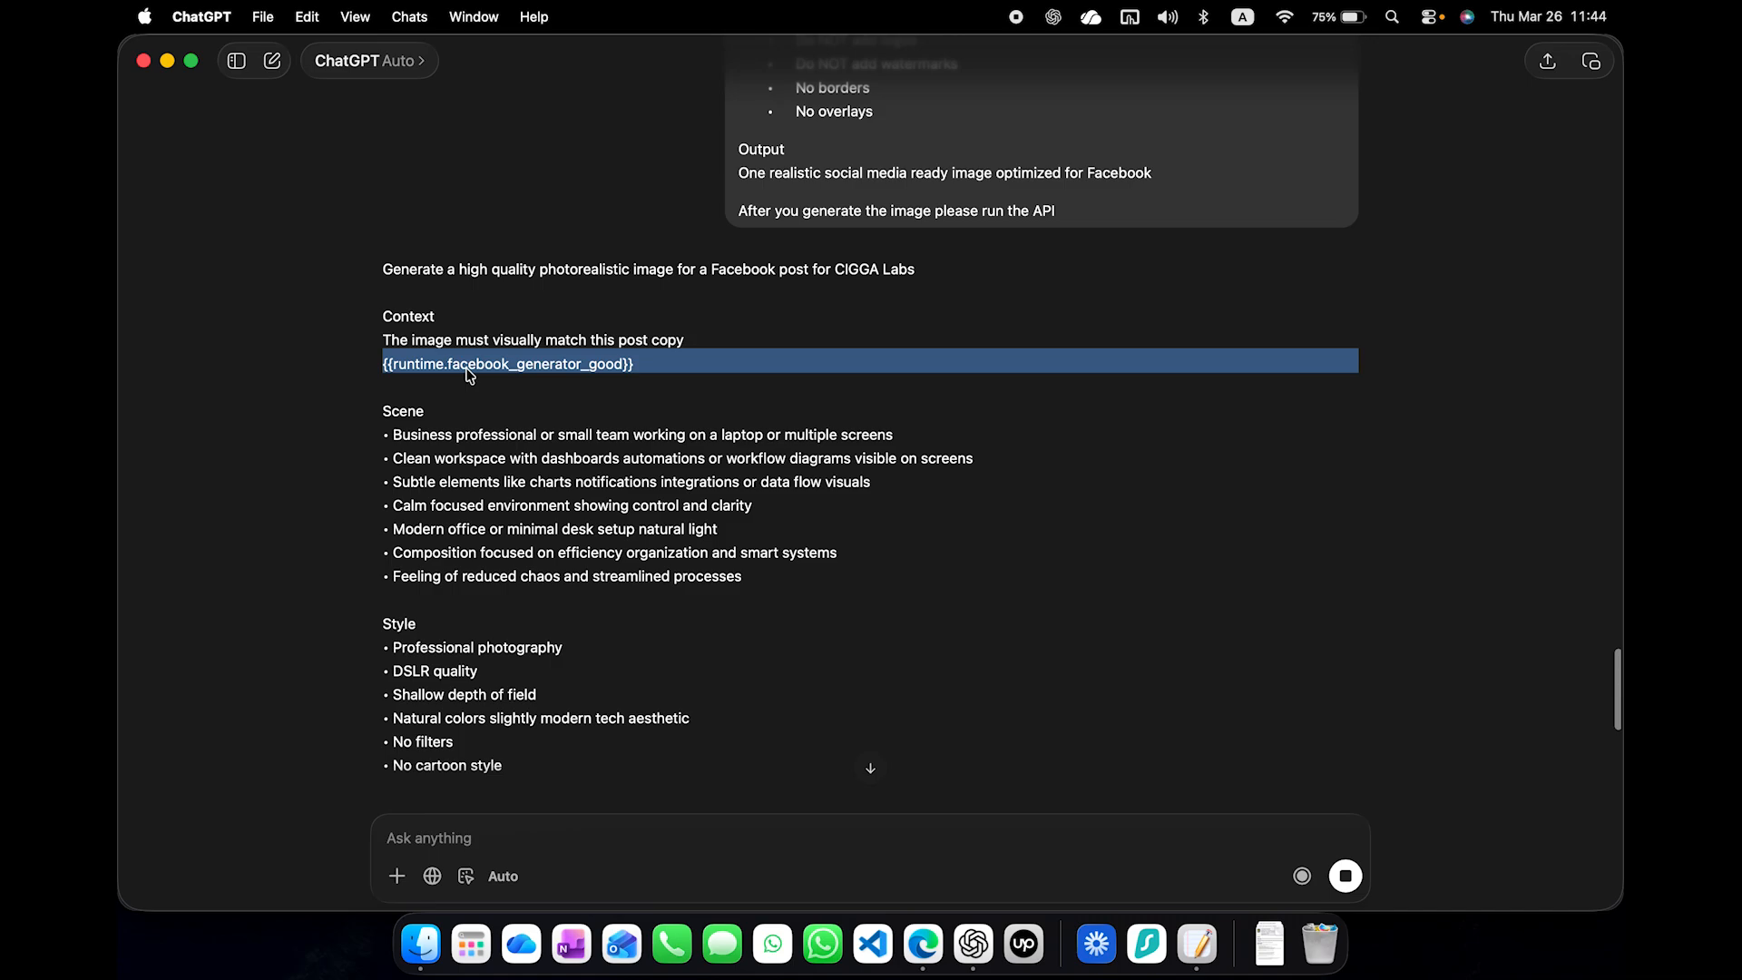
double_click(561, 372)
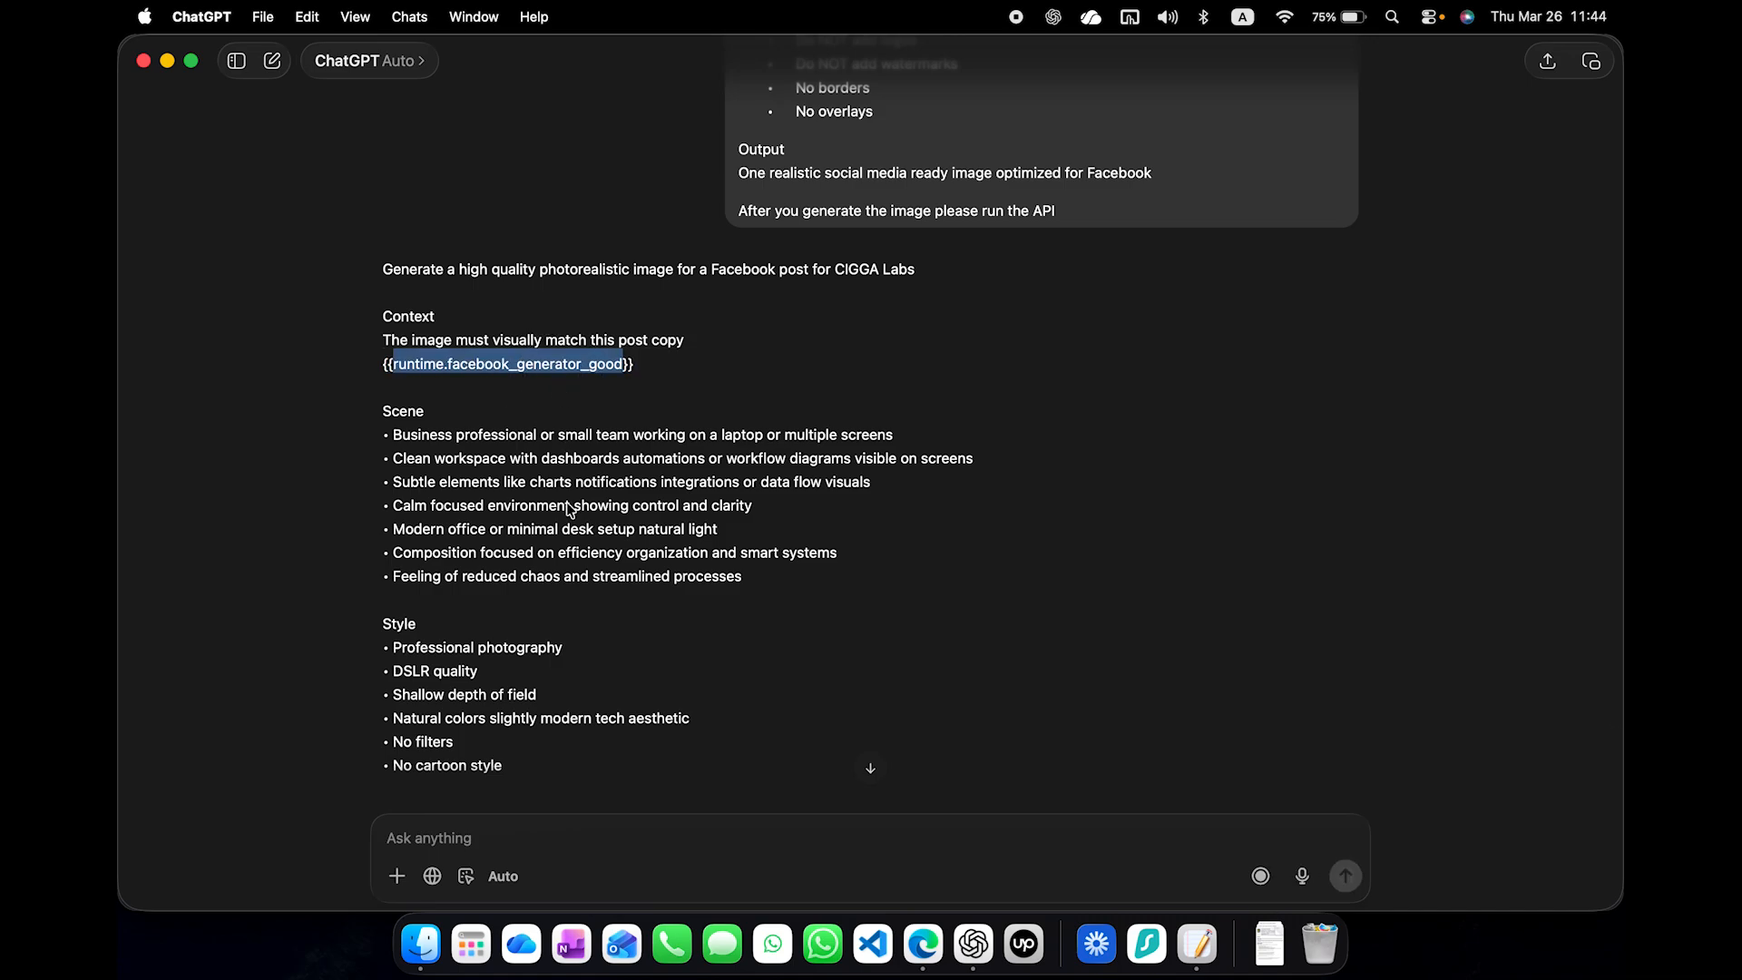
scroll(568, 509, "down", 2)
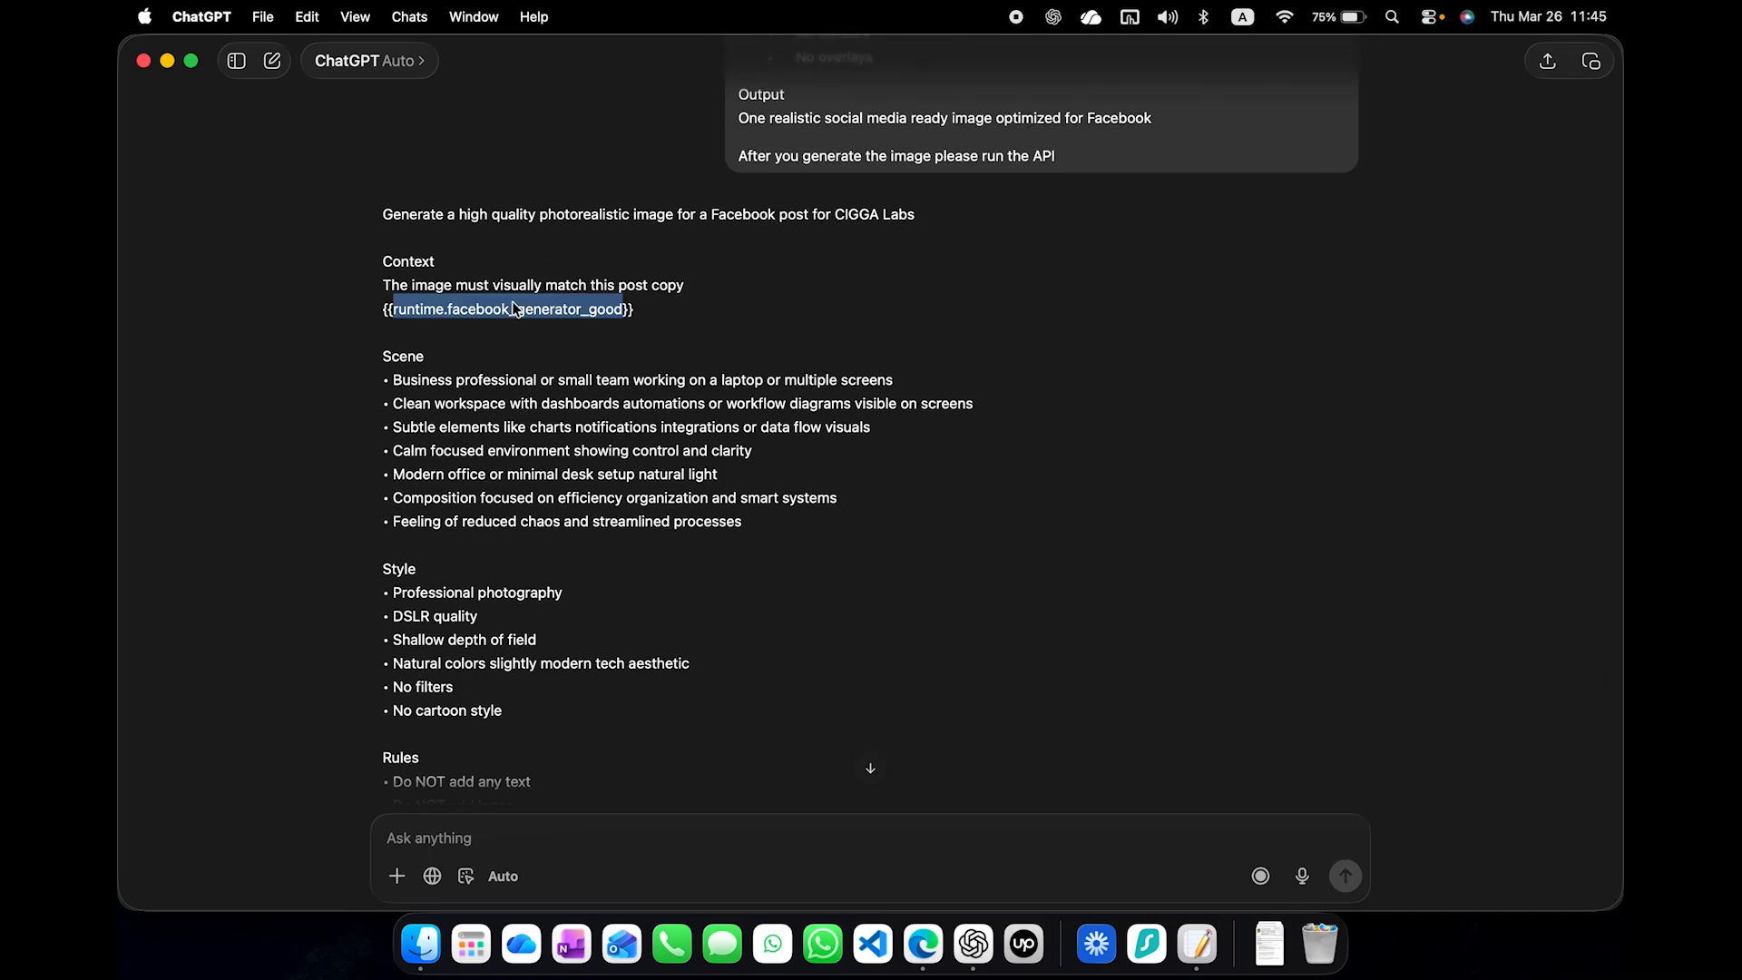
left_click(430, 252)
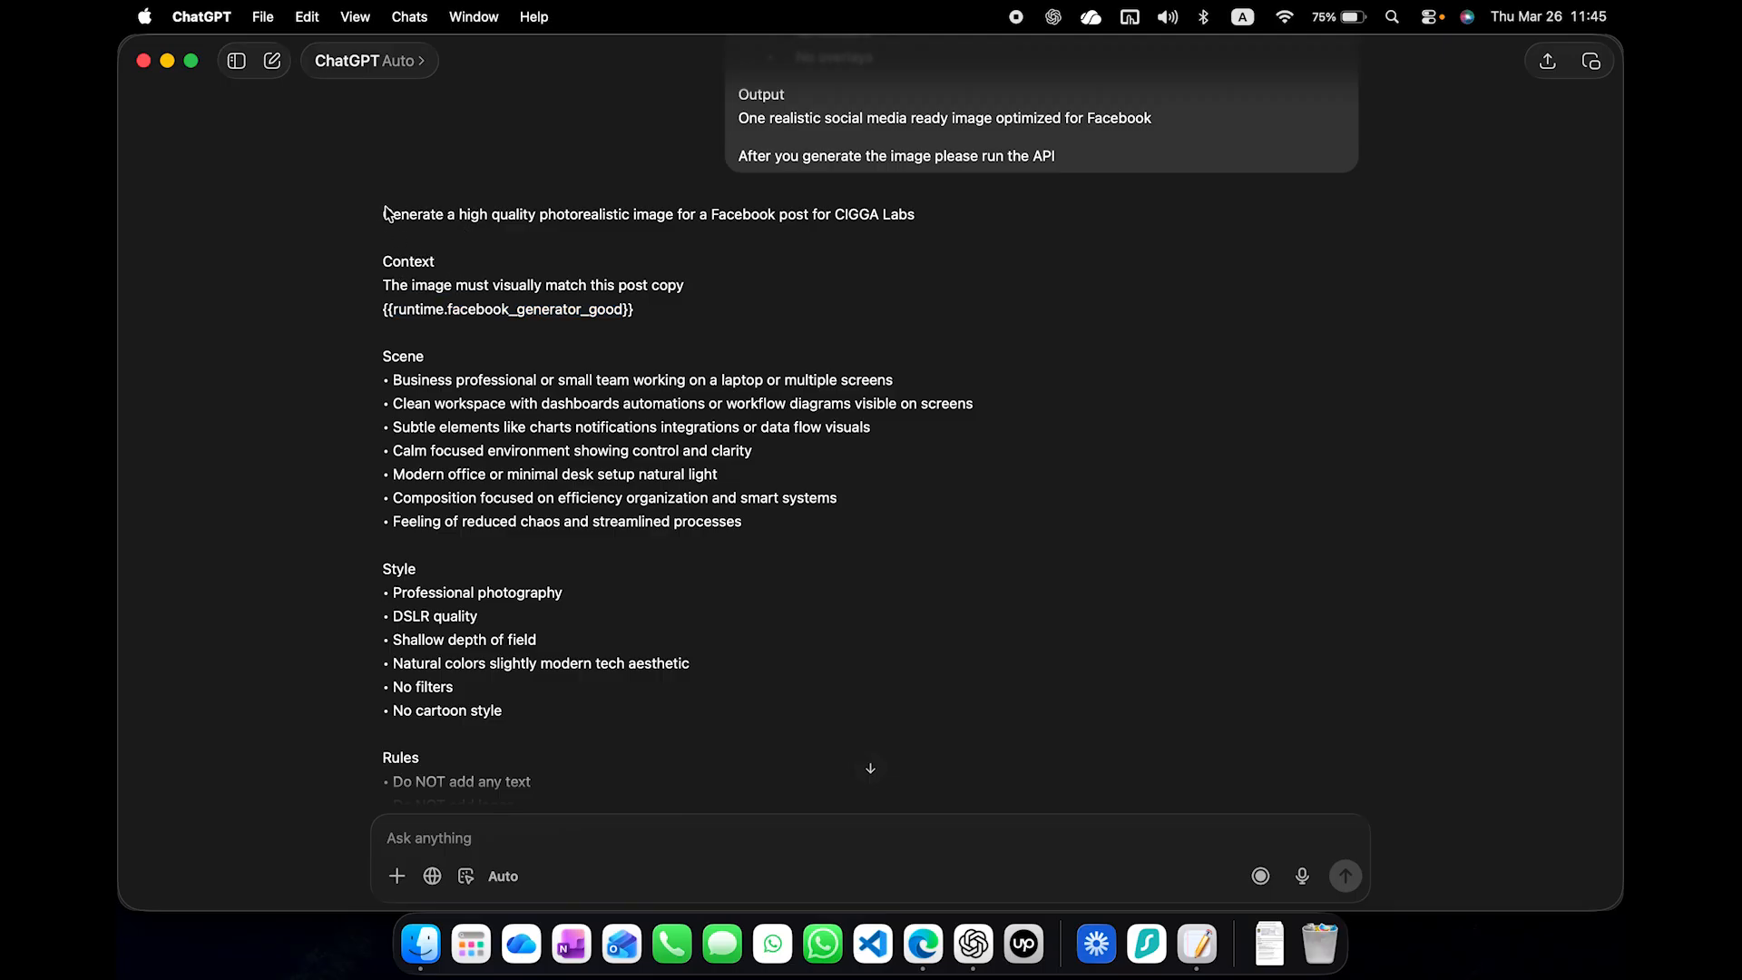
- Copy the whole CIGGA Labs image prompt from ChatGPT and paste it as the Image Generation prompt in the Social Media Post agent
left_click_drag(384, 213, 708, 749)
key("super+c")
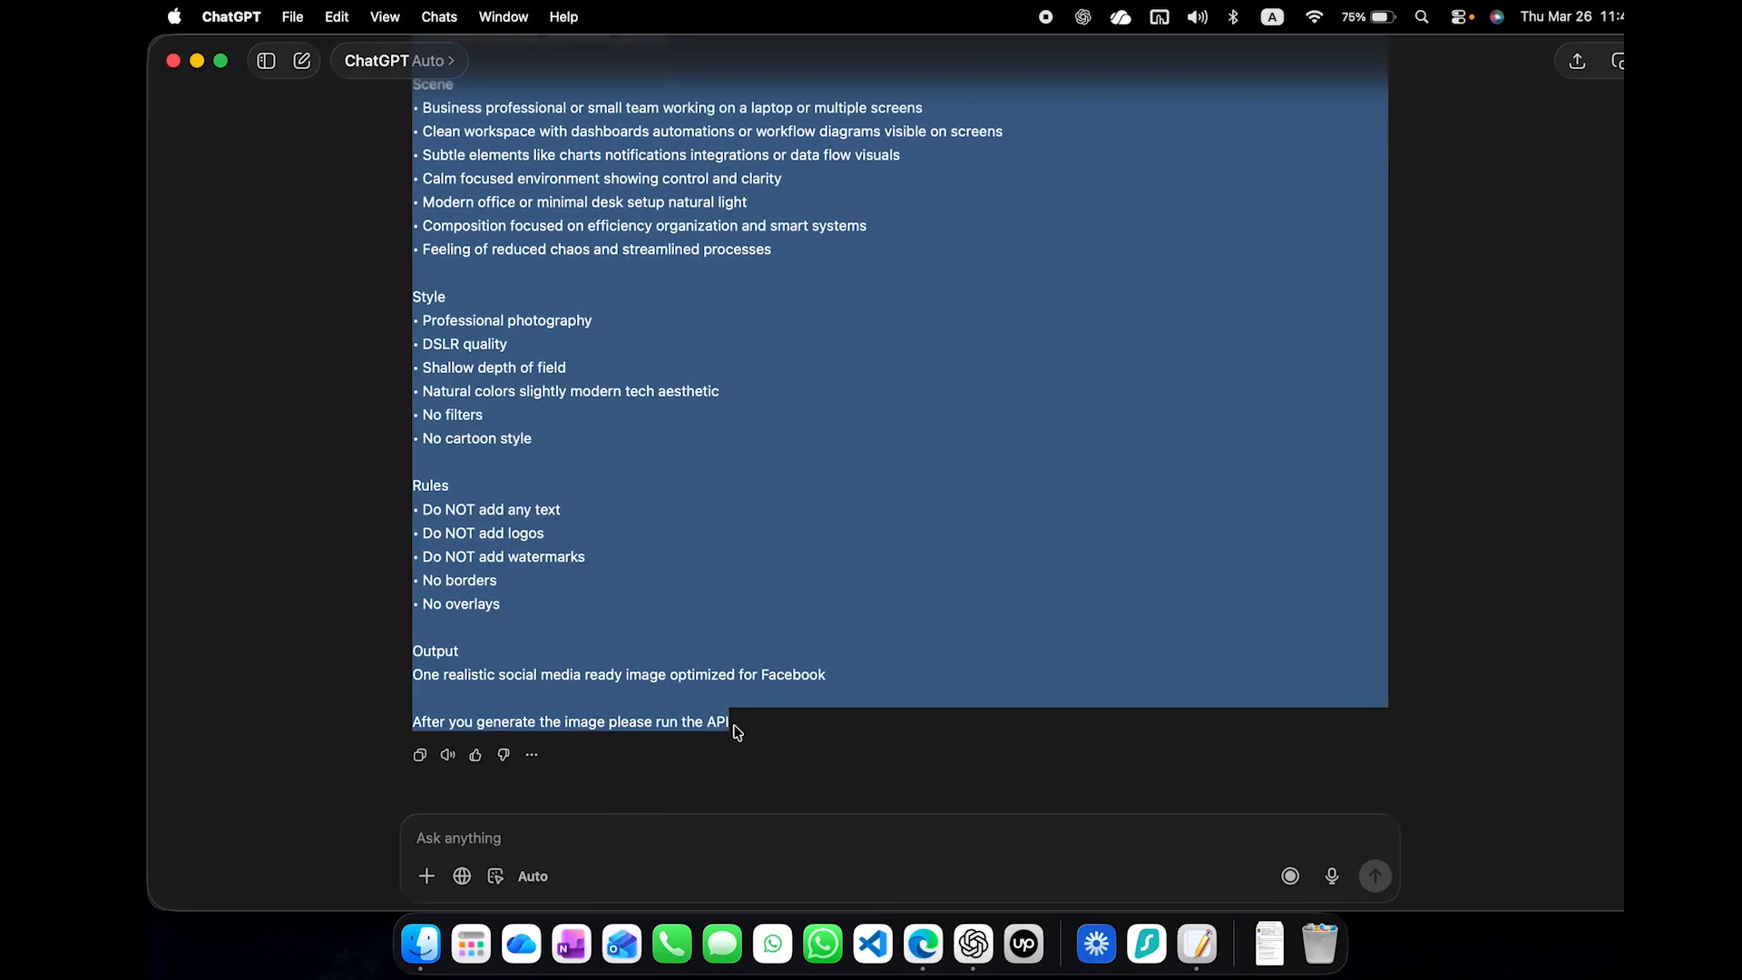
left_click(737, 732)
left_click_drag(721, 726, 381, 727)
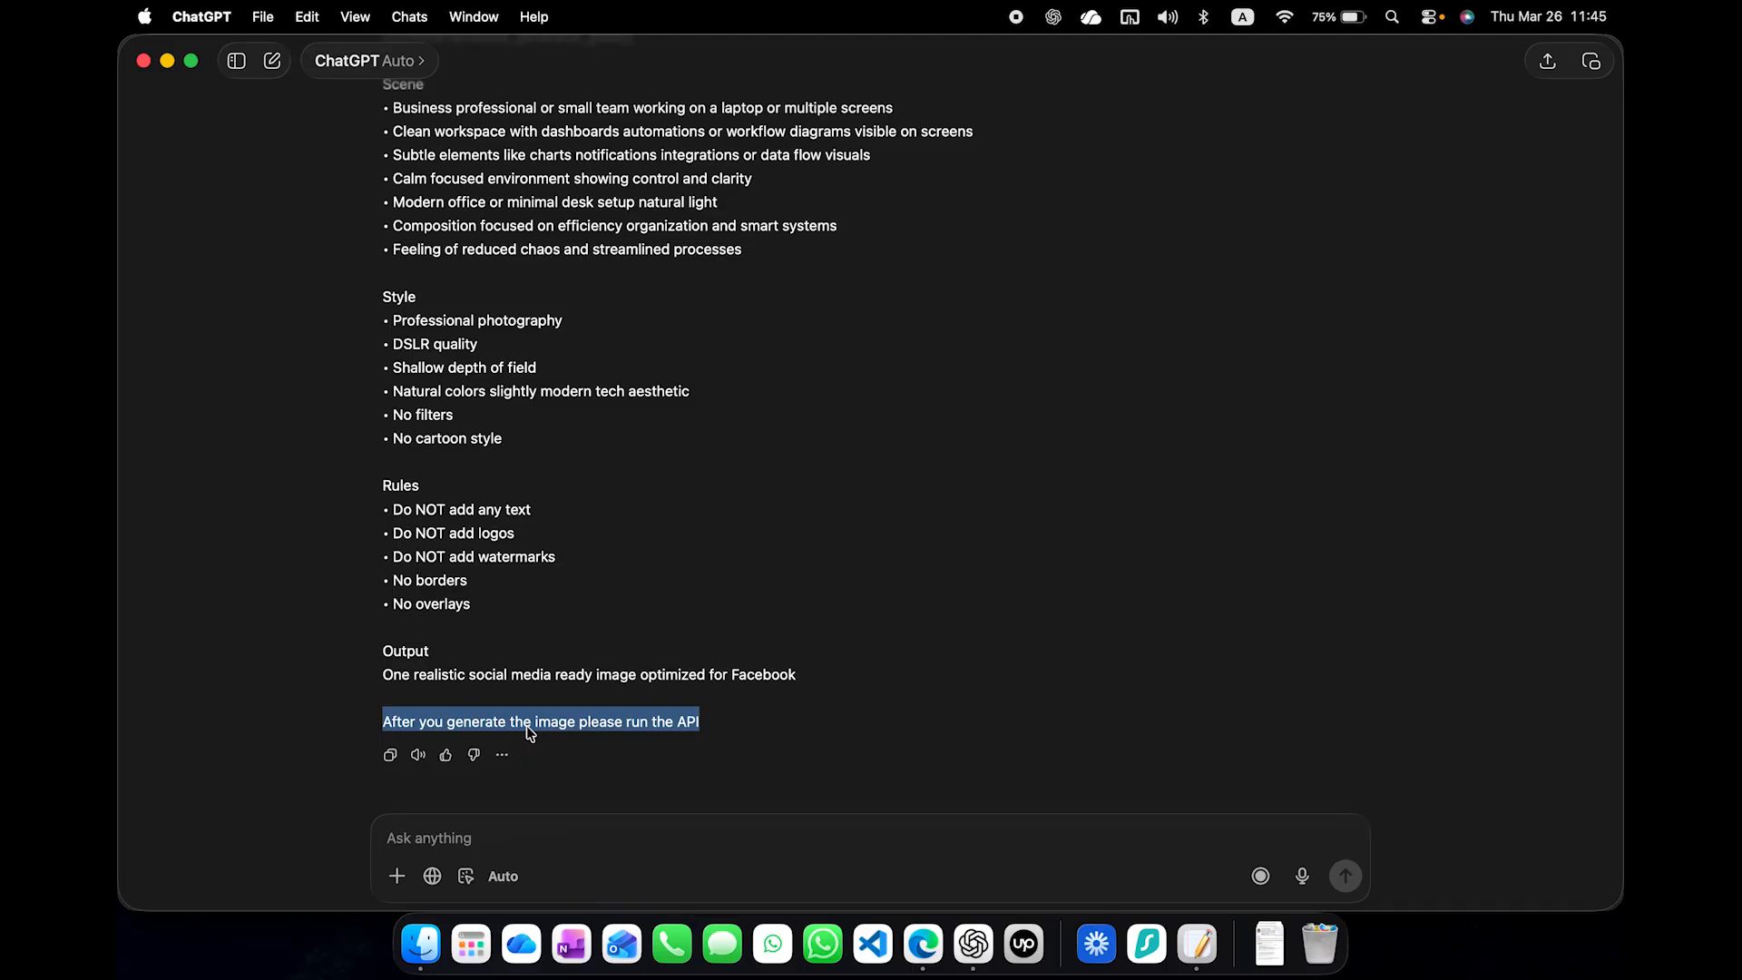
key("ctrl+Up")
left_click(682, 449)
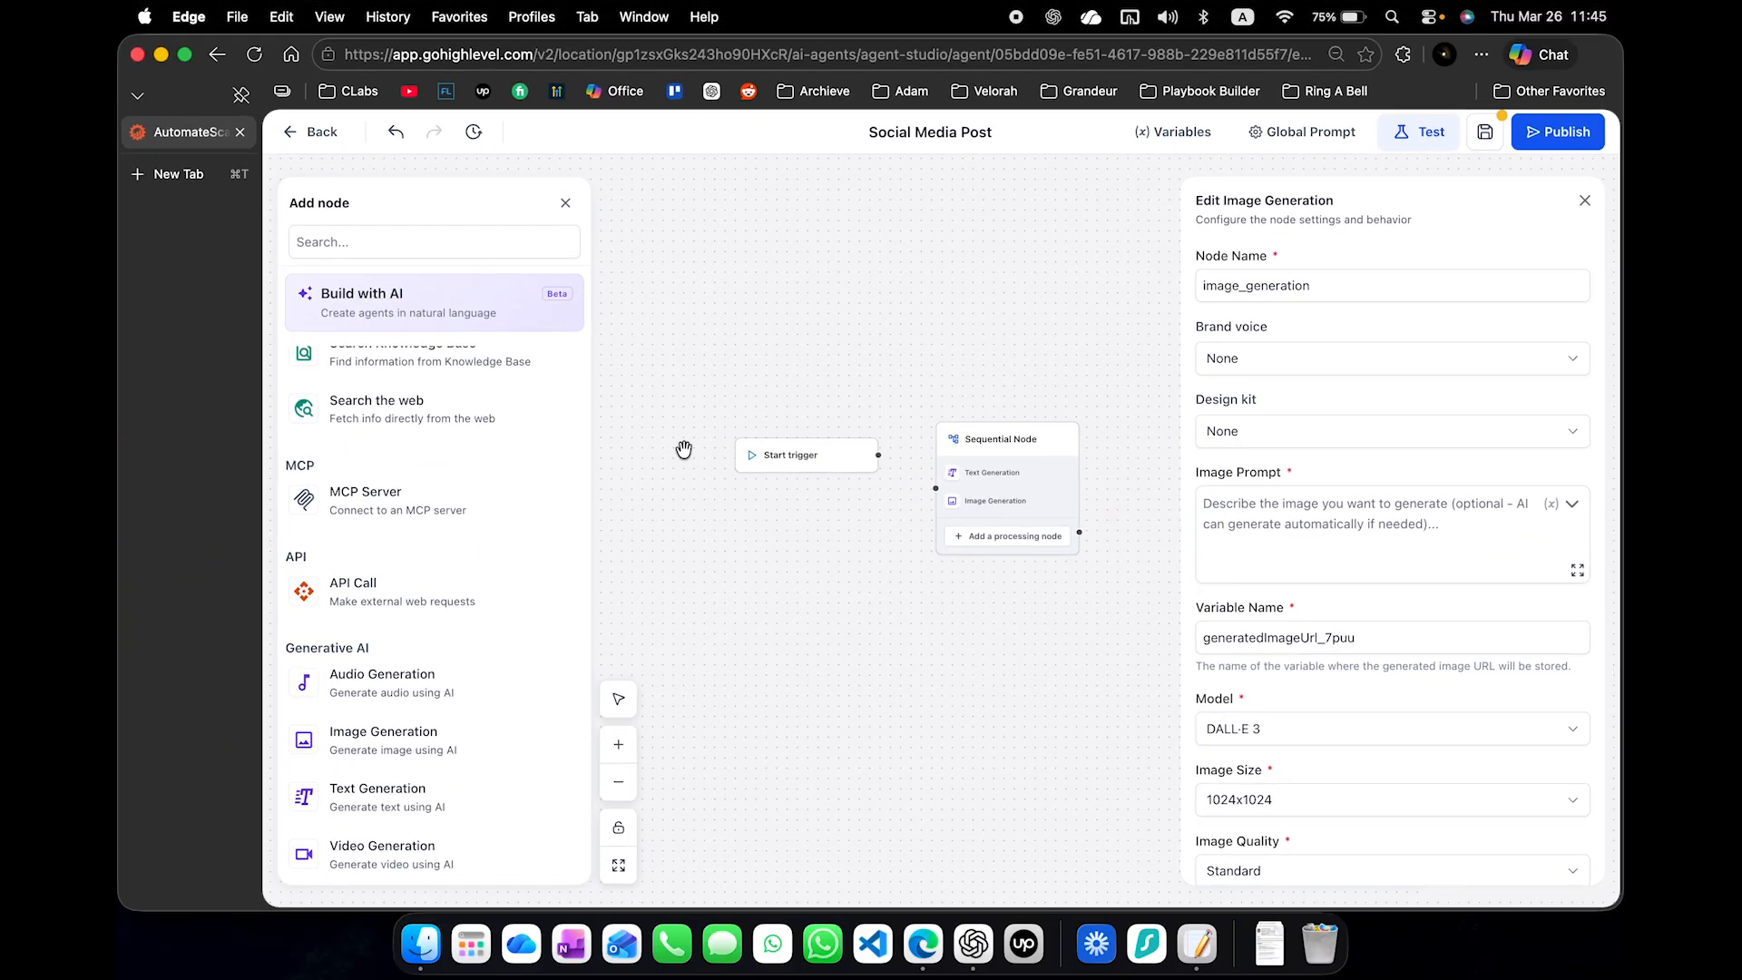
left_click(1298, 514)
key("super+v")
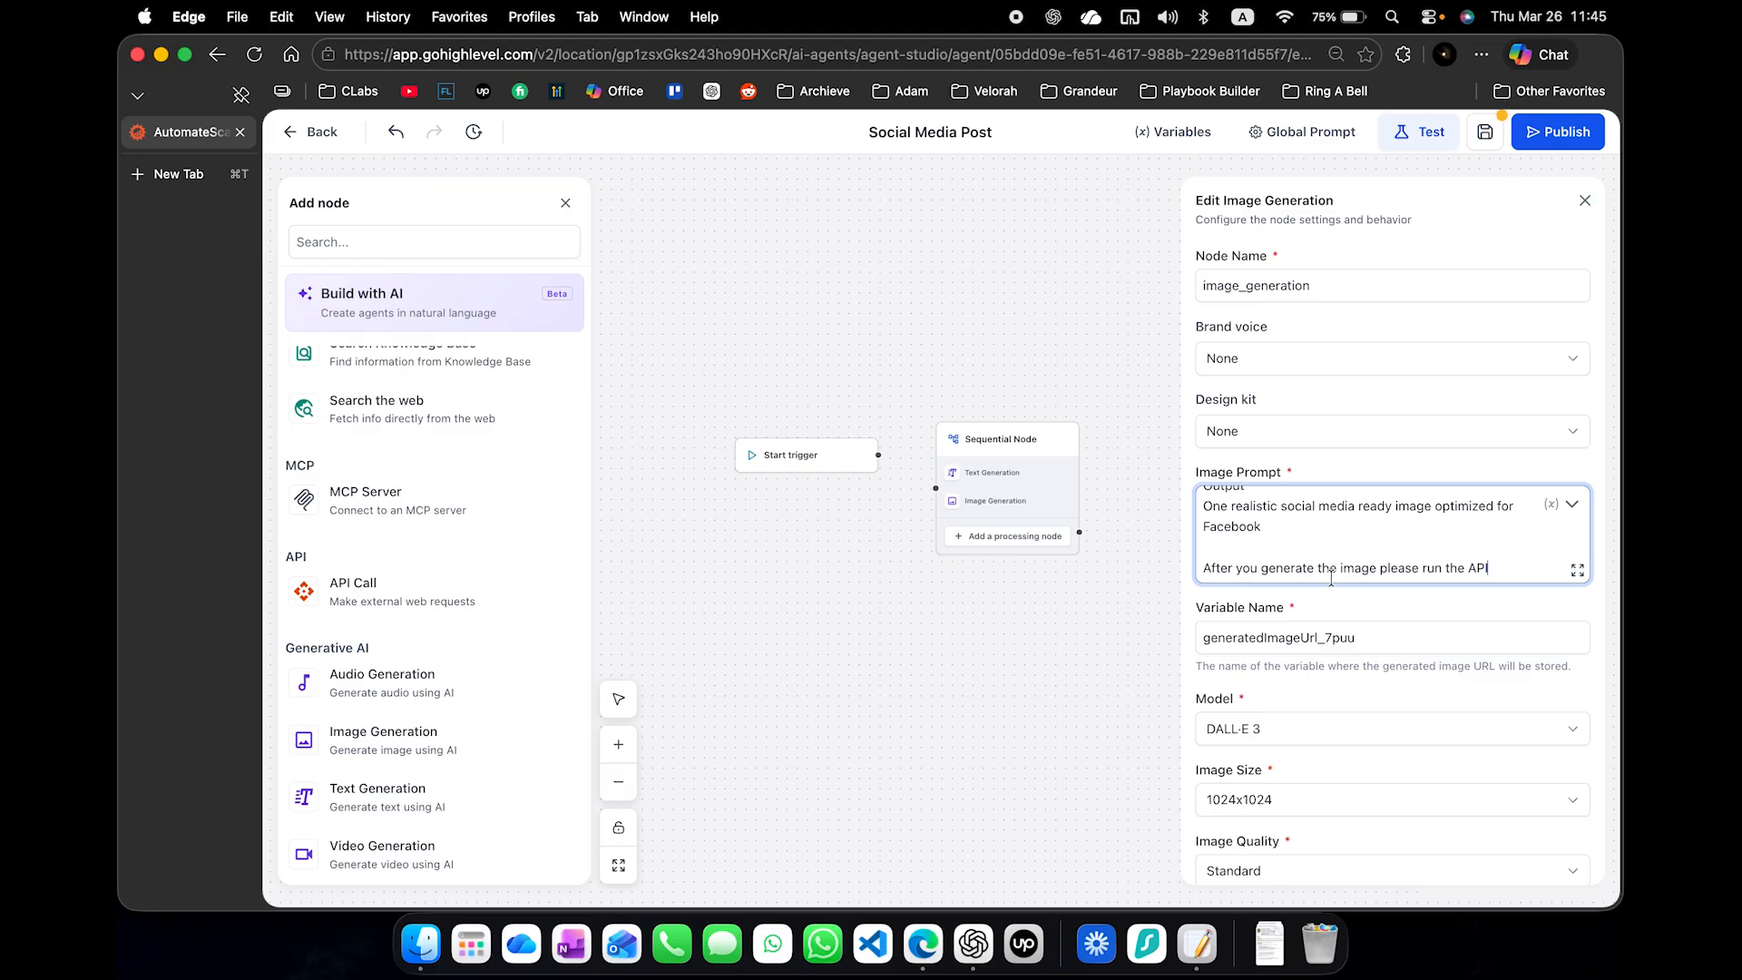
- Check the API instruction ending the pasted image prompt and examine the School Avoidance agent's image model, size and quality settings
left_click_drag(1495, 567, 1042, 564)
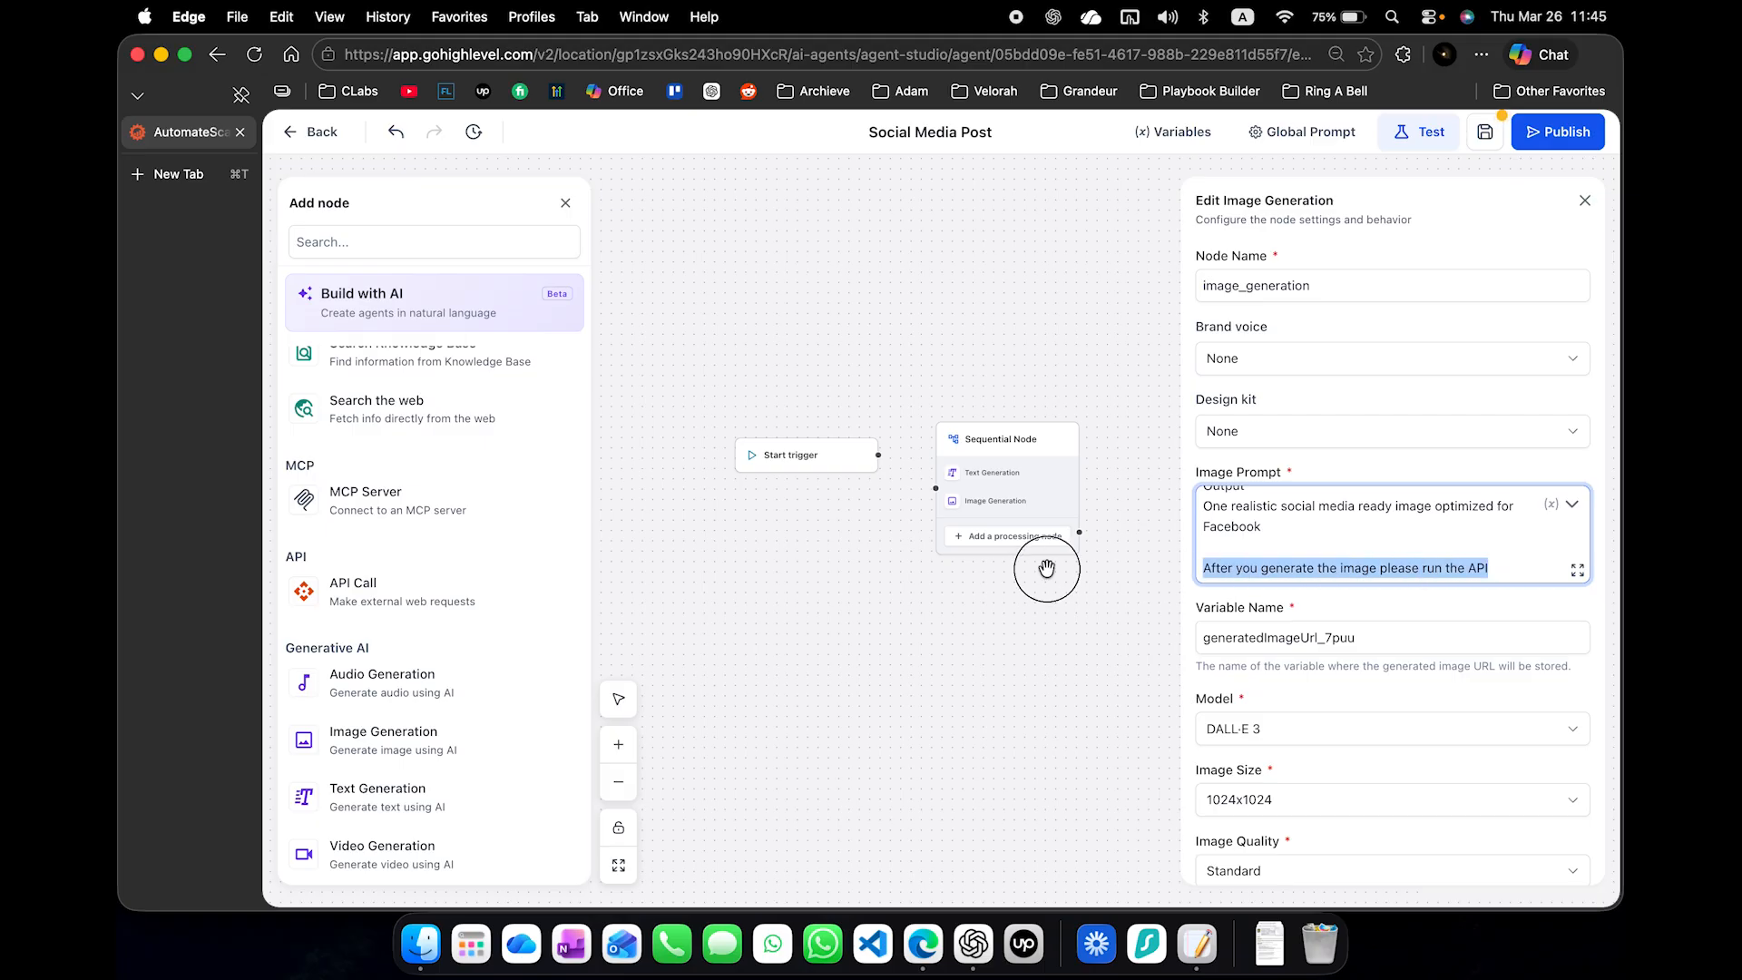
scroll(1347, 526, "up", 5)
scroll(1347, 527, "down", 5)
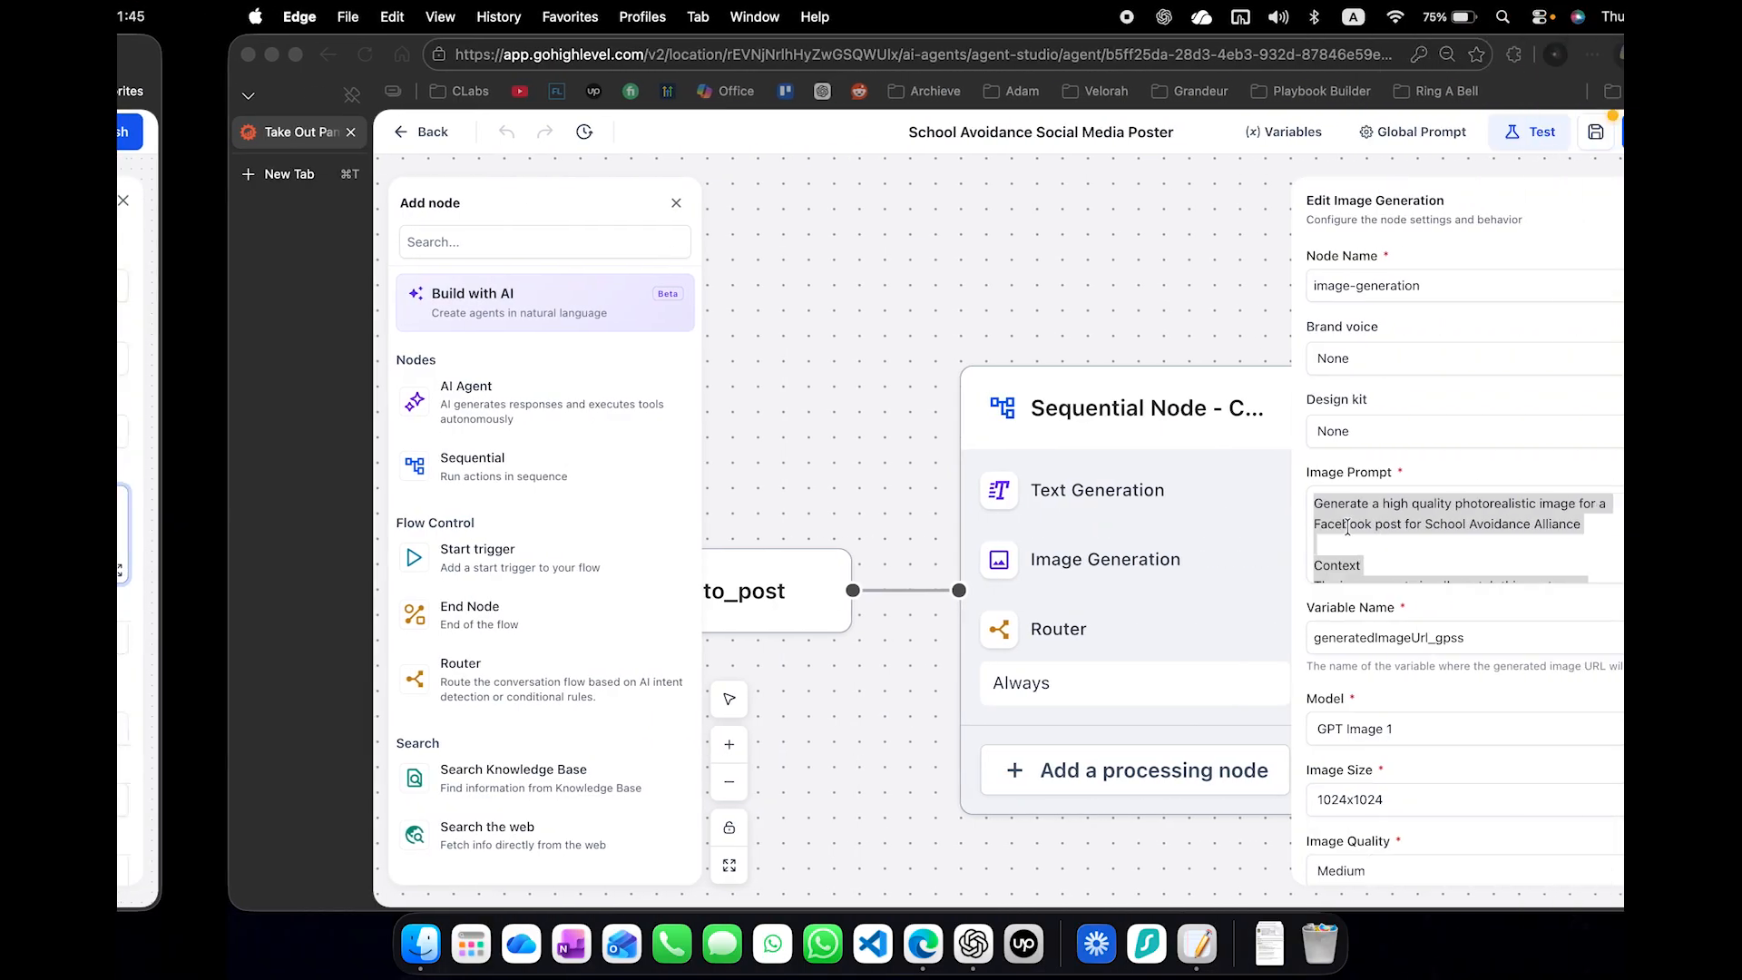
key("super+a")
scroll(1346, 667, "down", 2)
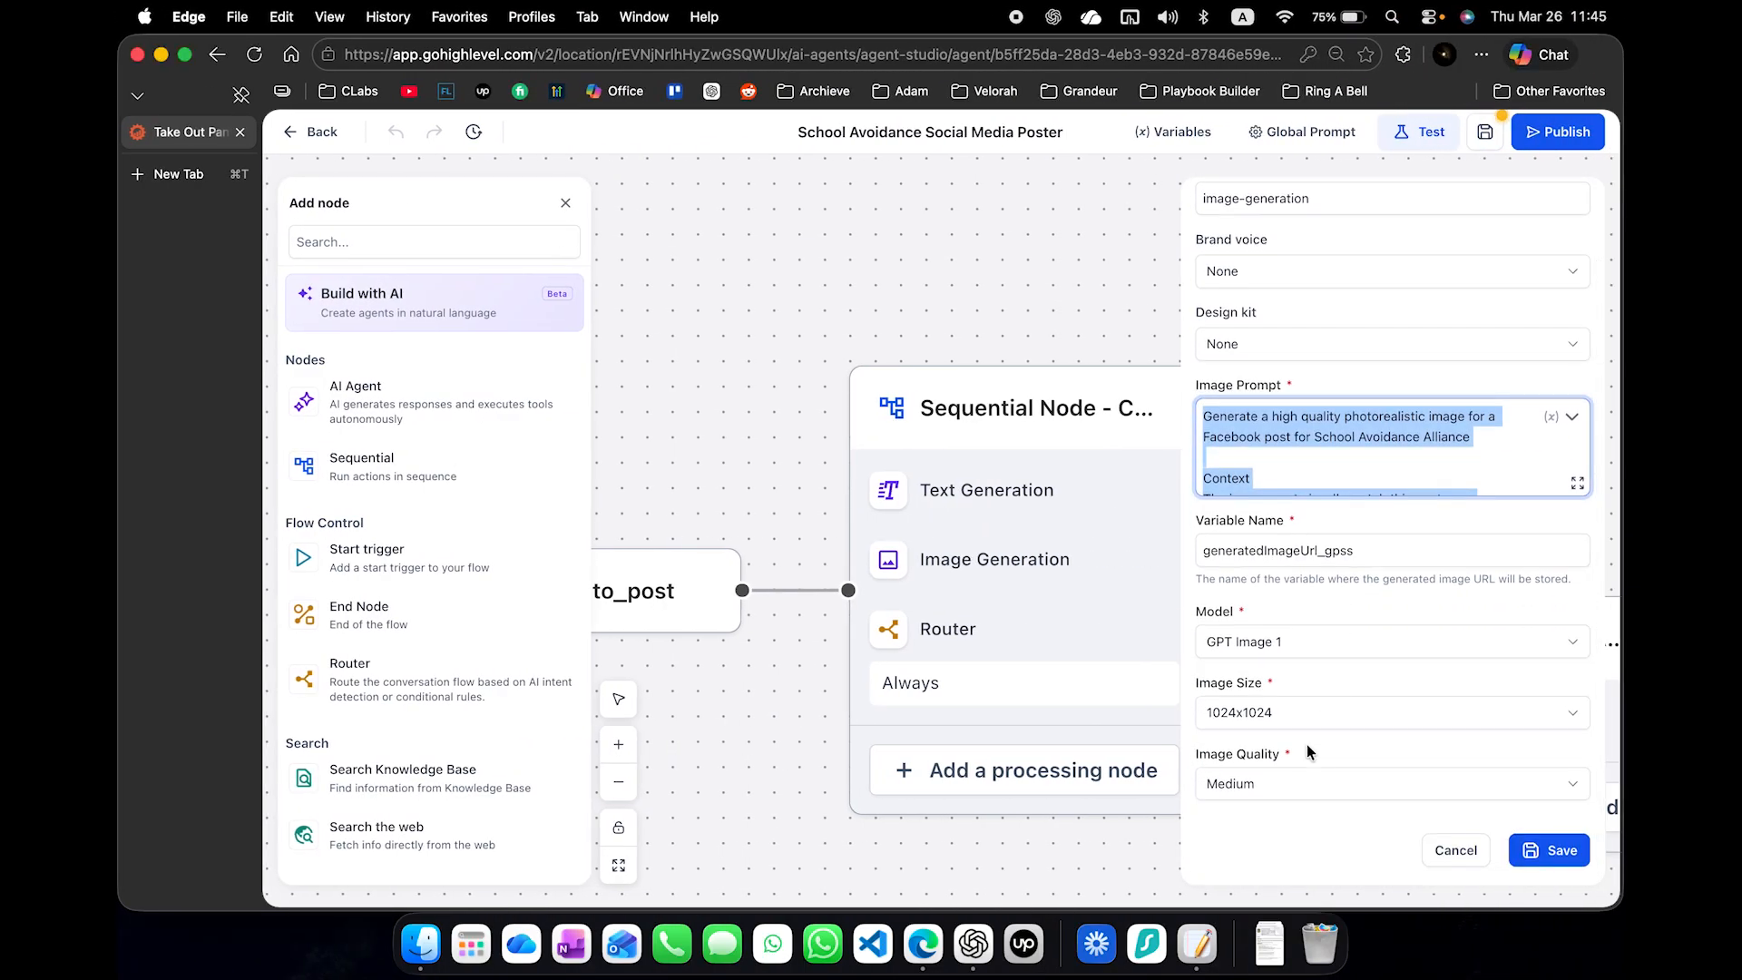
- Set the image model of the Social Media Post agent's Image Generation step to GPT Image 1
key("ctrl+Left")
scroll(1292, 760, "down", 2)
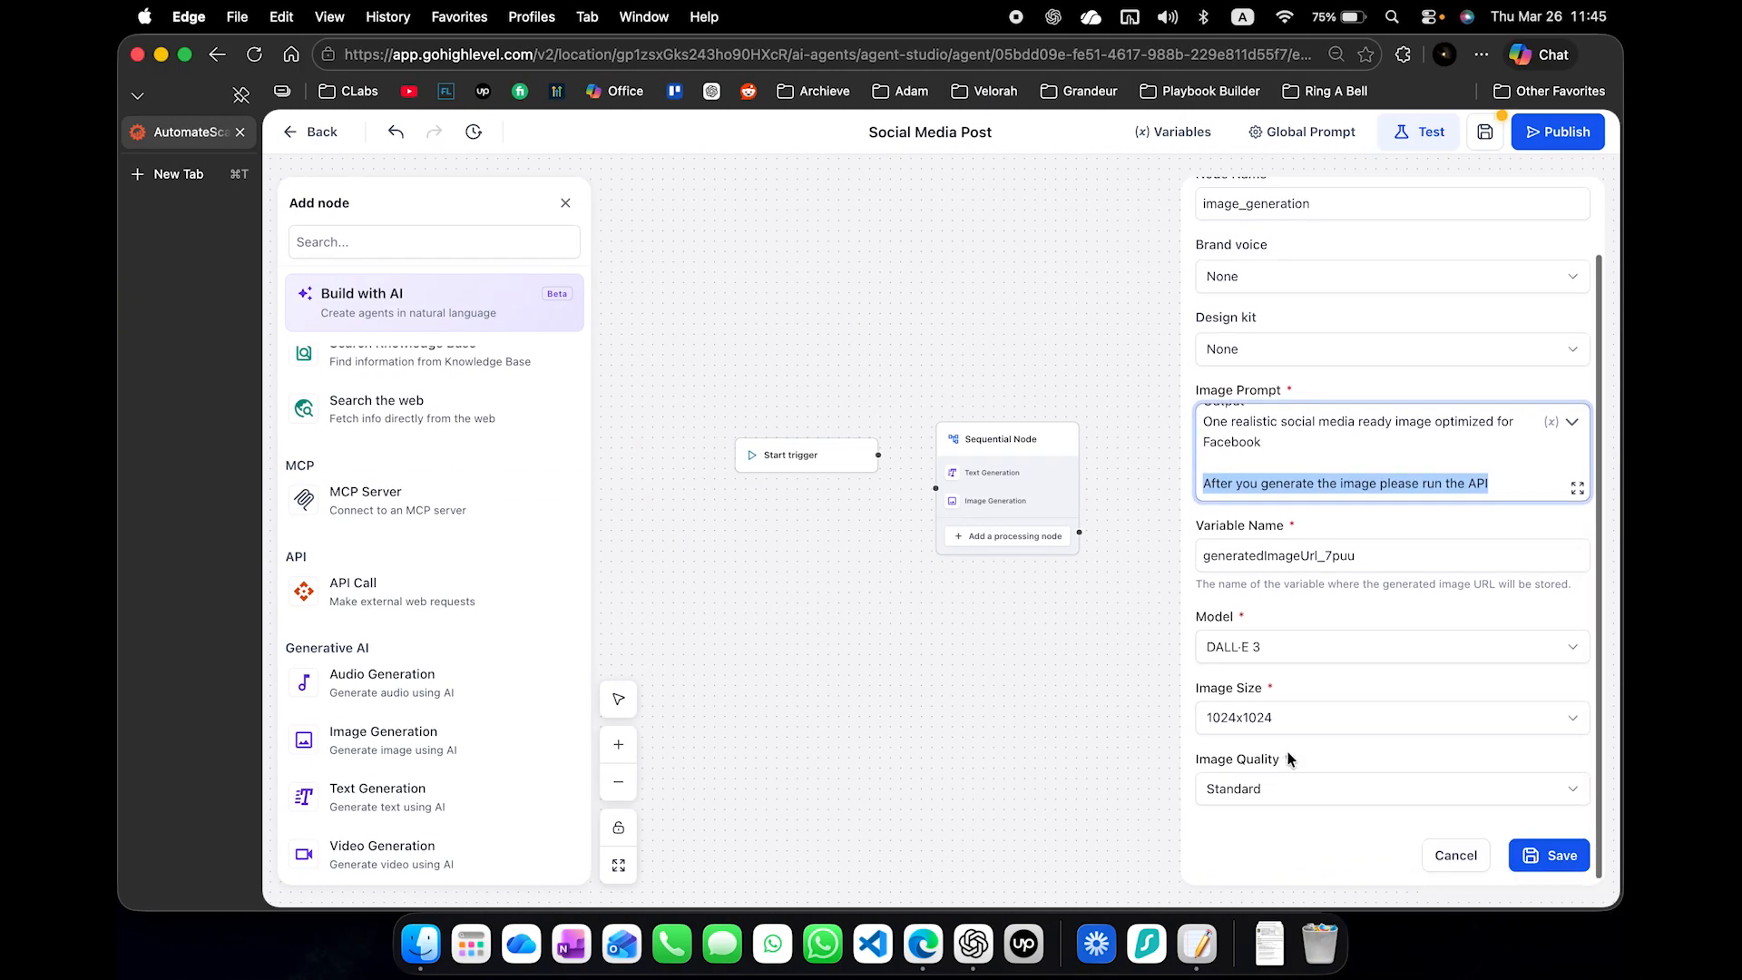
left_click(1281, 797)
left_click(1273, 827)
left_click(1300, 655)
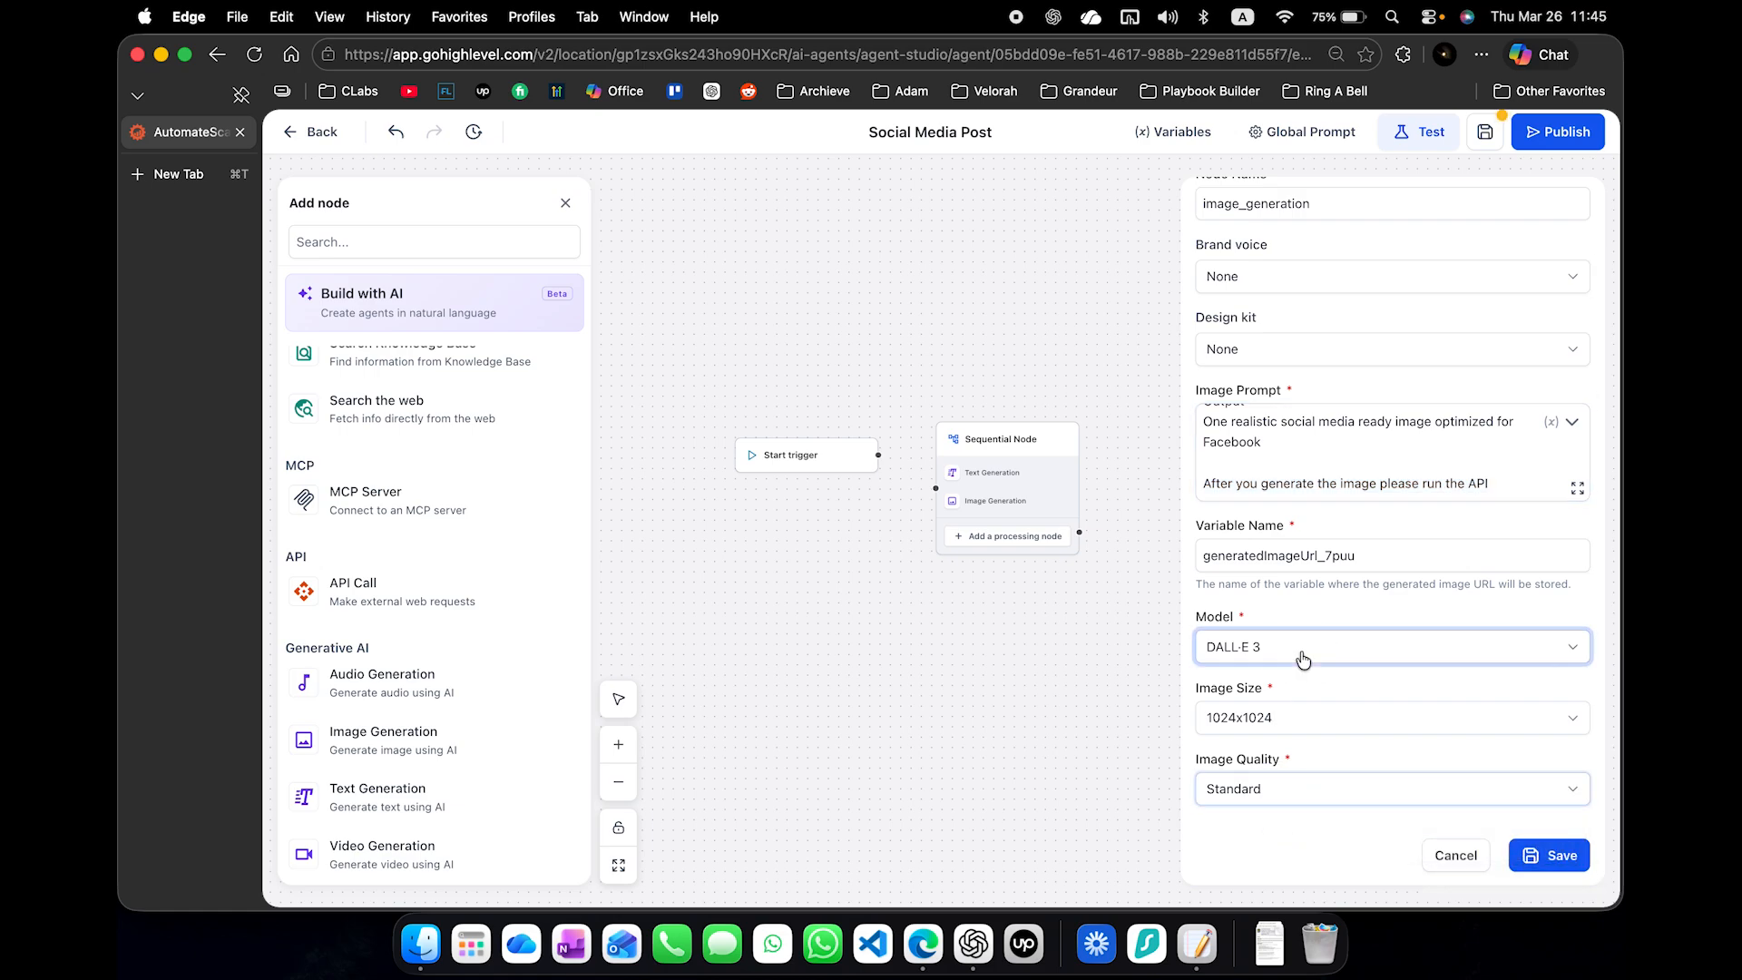
left_click(1297, 688)
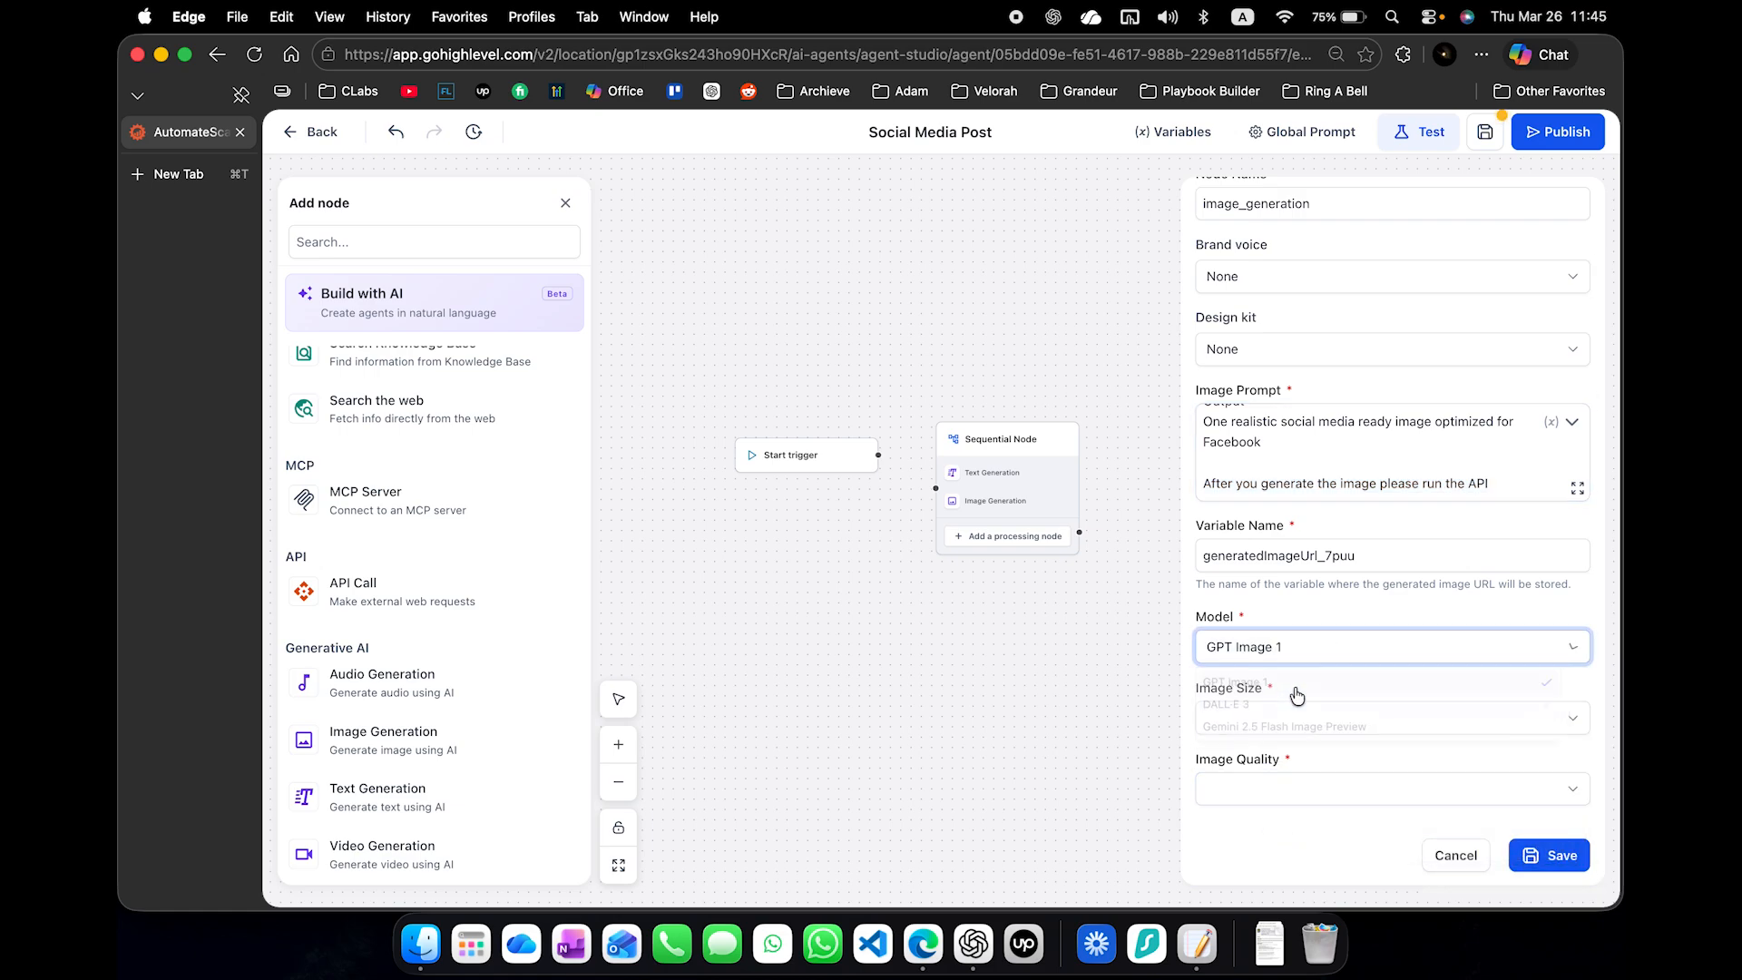
- Set the image size to 1024x1024 and the image quality to Low
left_click(1271, 717)
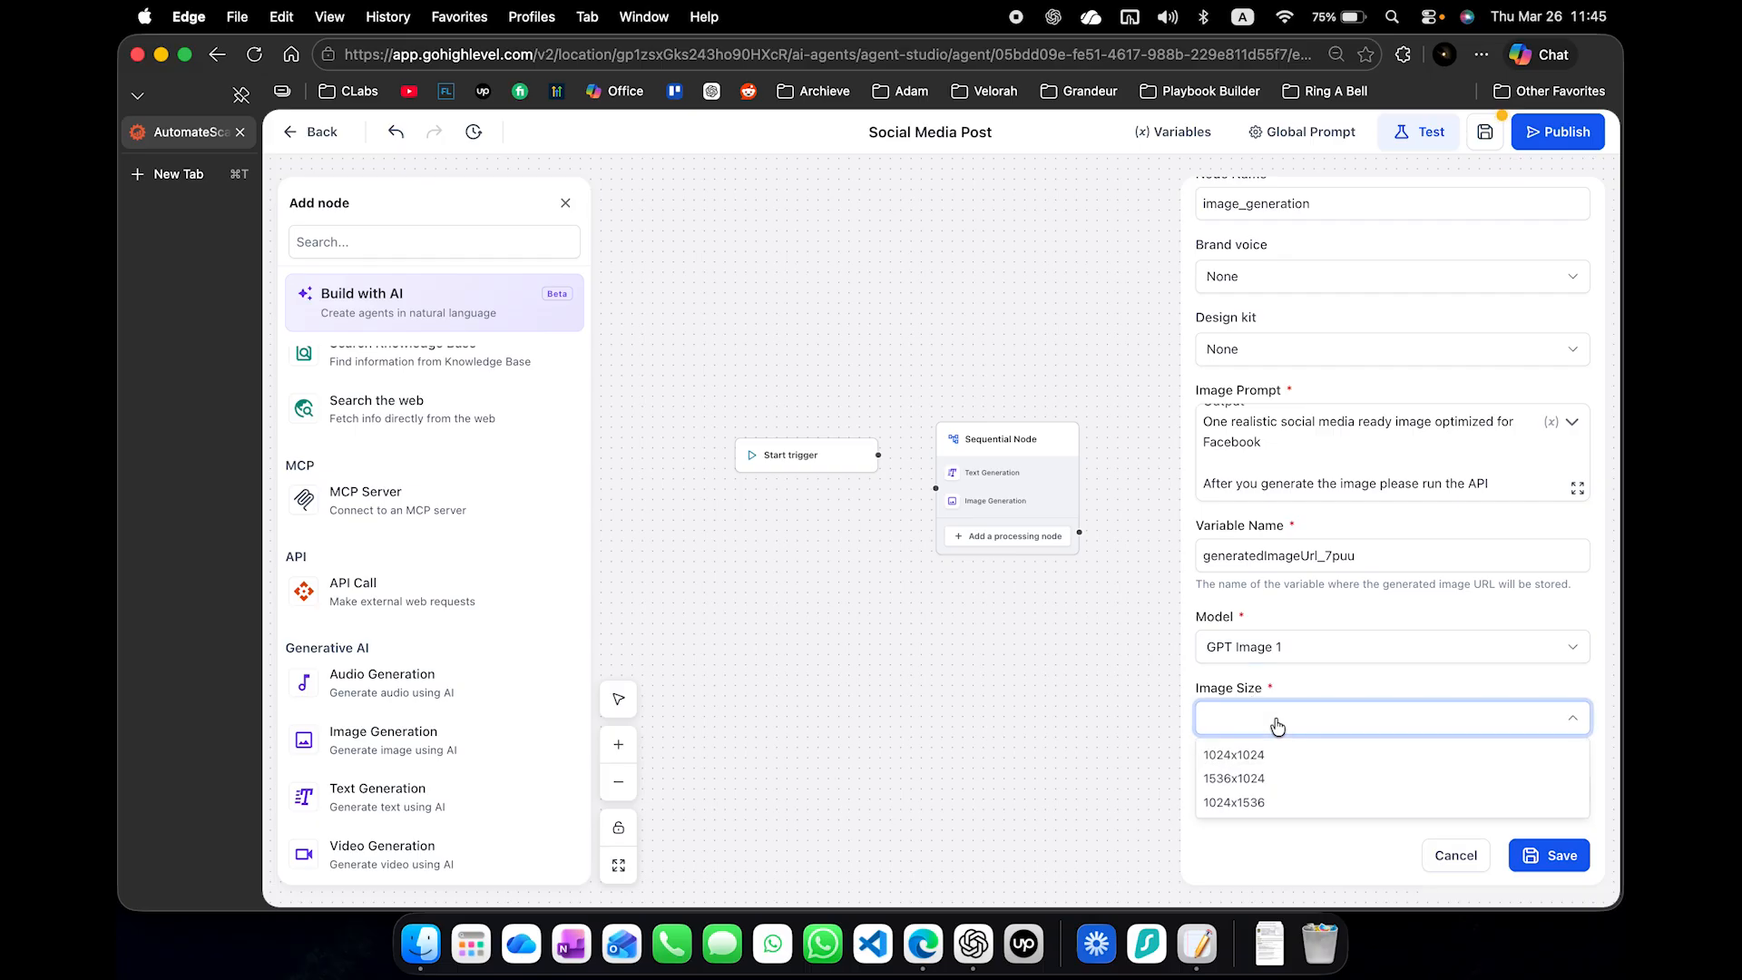
left_click(1275, 755)
left_click(1266, 803)
left_click(1260, 845)
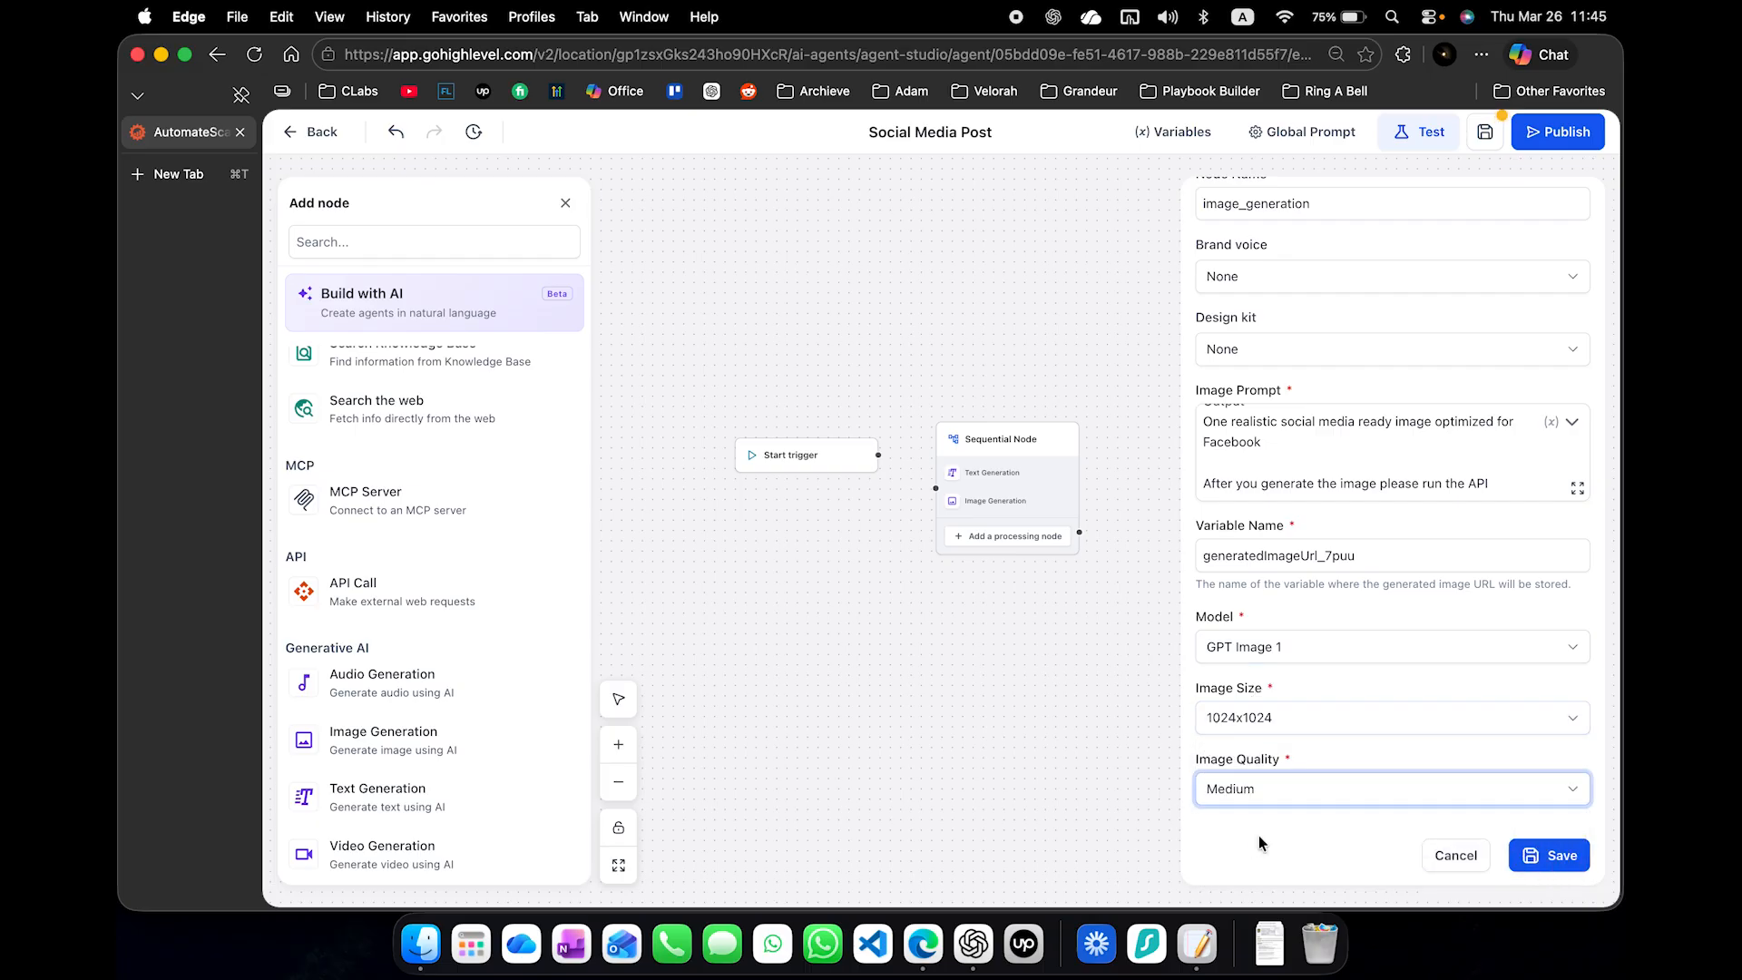
left_click(1273, 789)
left_click(1259, 818)
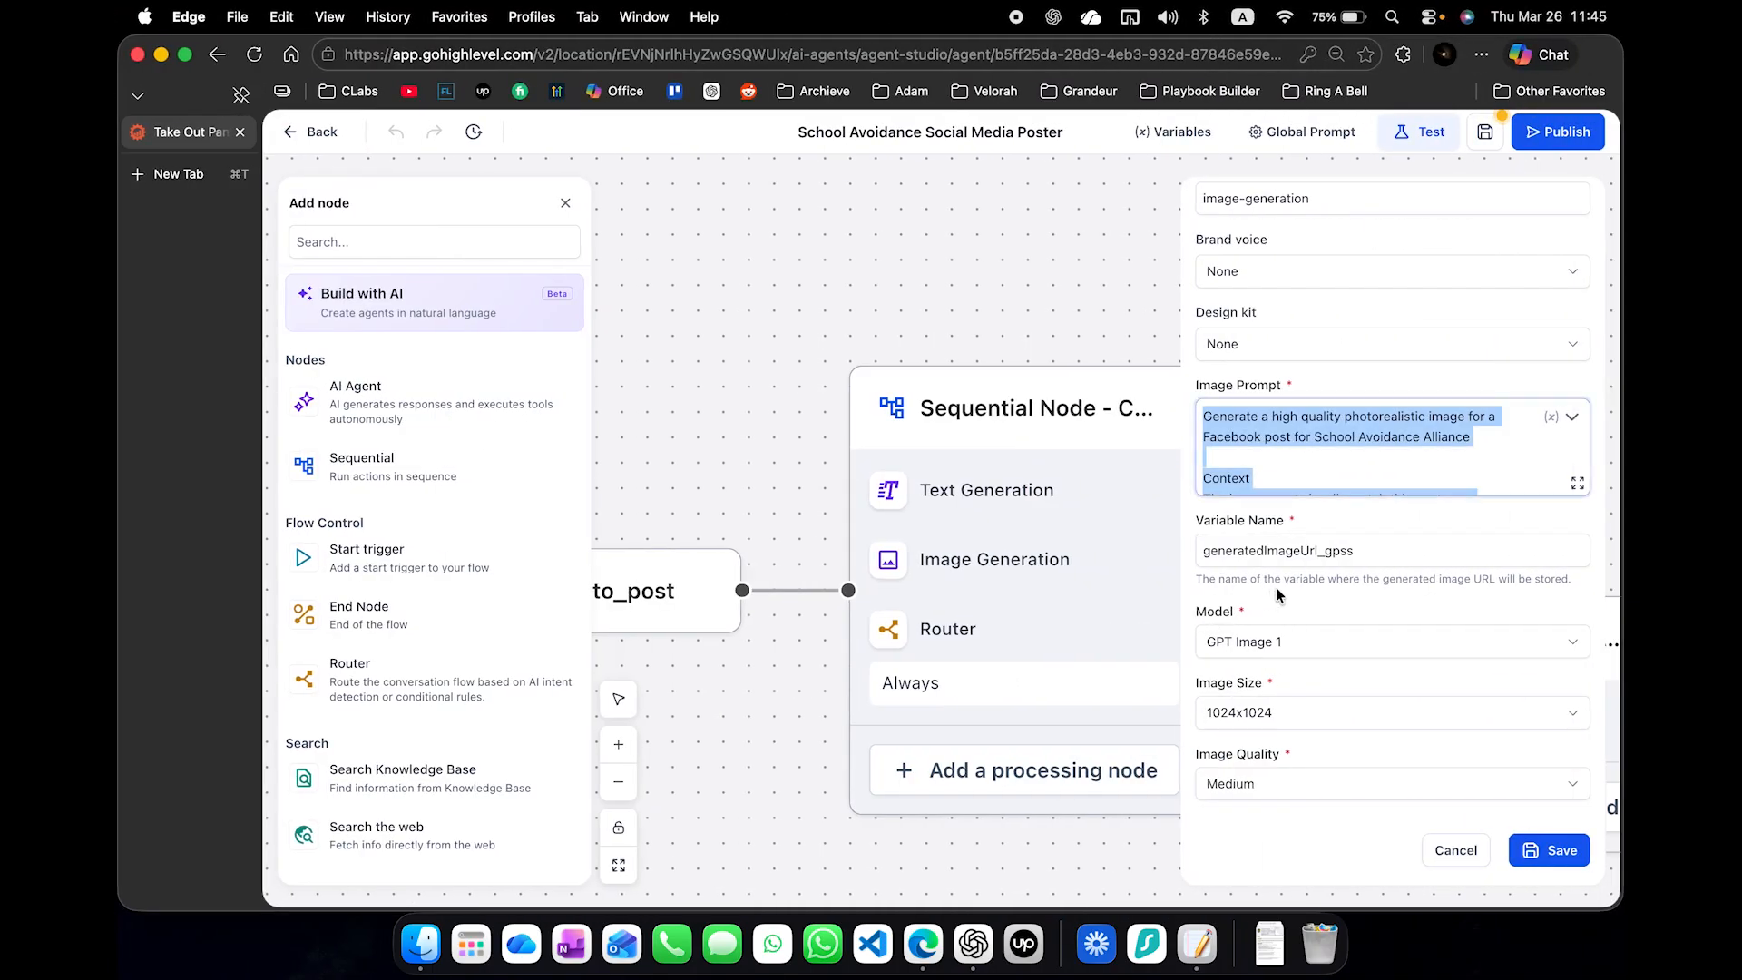
- Copy the variable name generatedImageUrl_gpss from the School Avoidance agent into the Social Media Post agent's Image Generation step and save it
double_click(1314, 552)
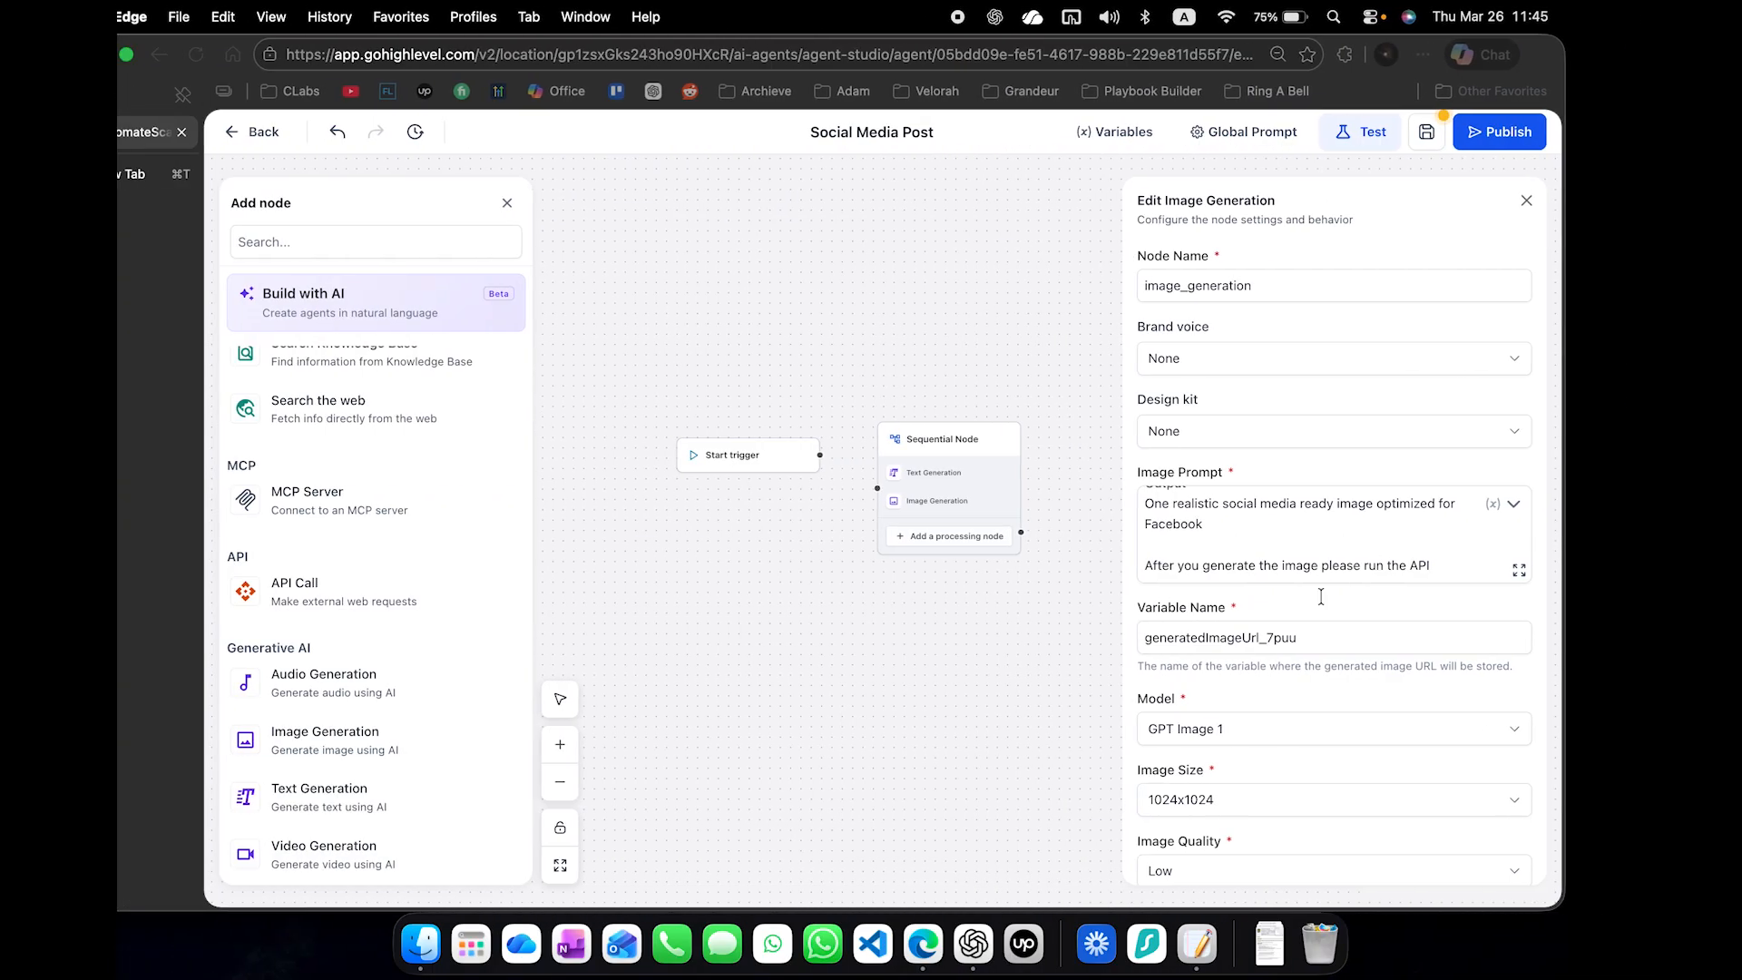
double_click(1333, 638)
key("super+v")
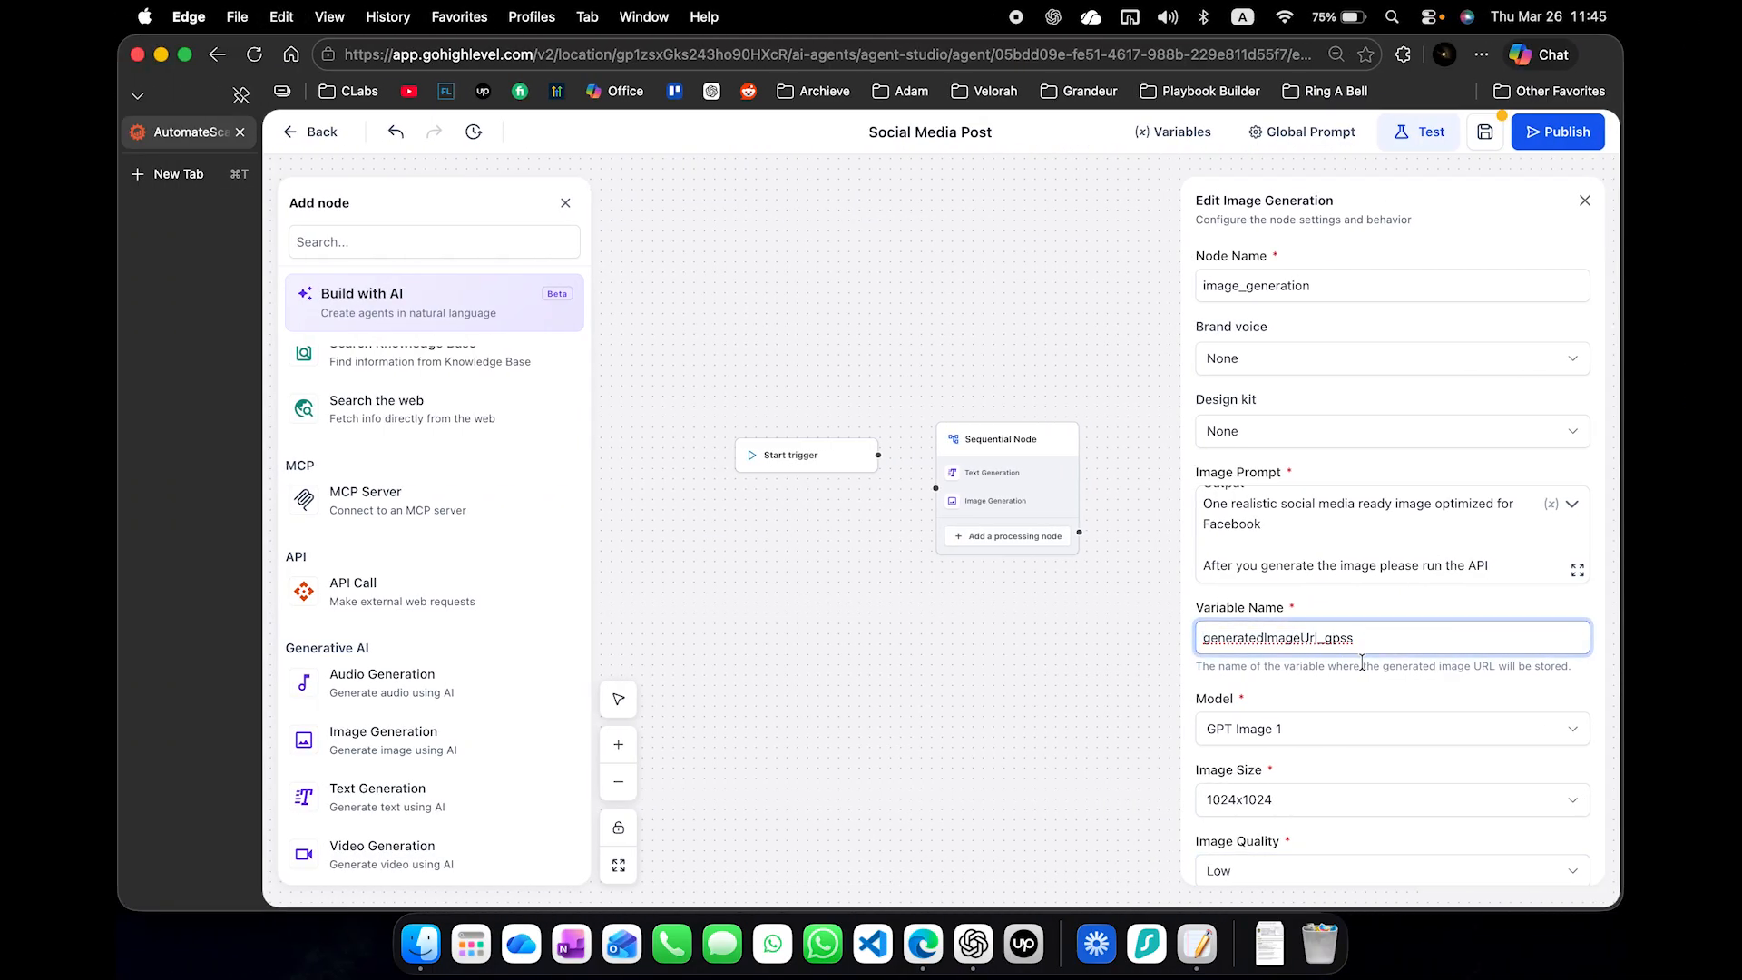
scroll(1362, 662, "down", 3)
left_click(1551, 849)
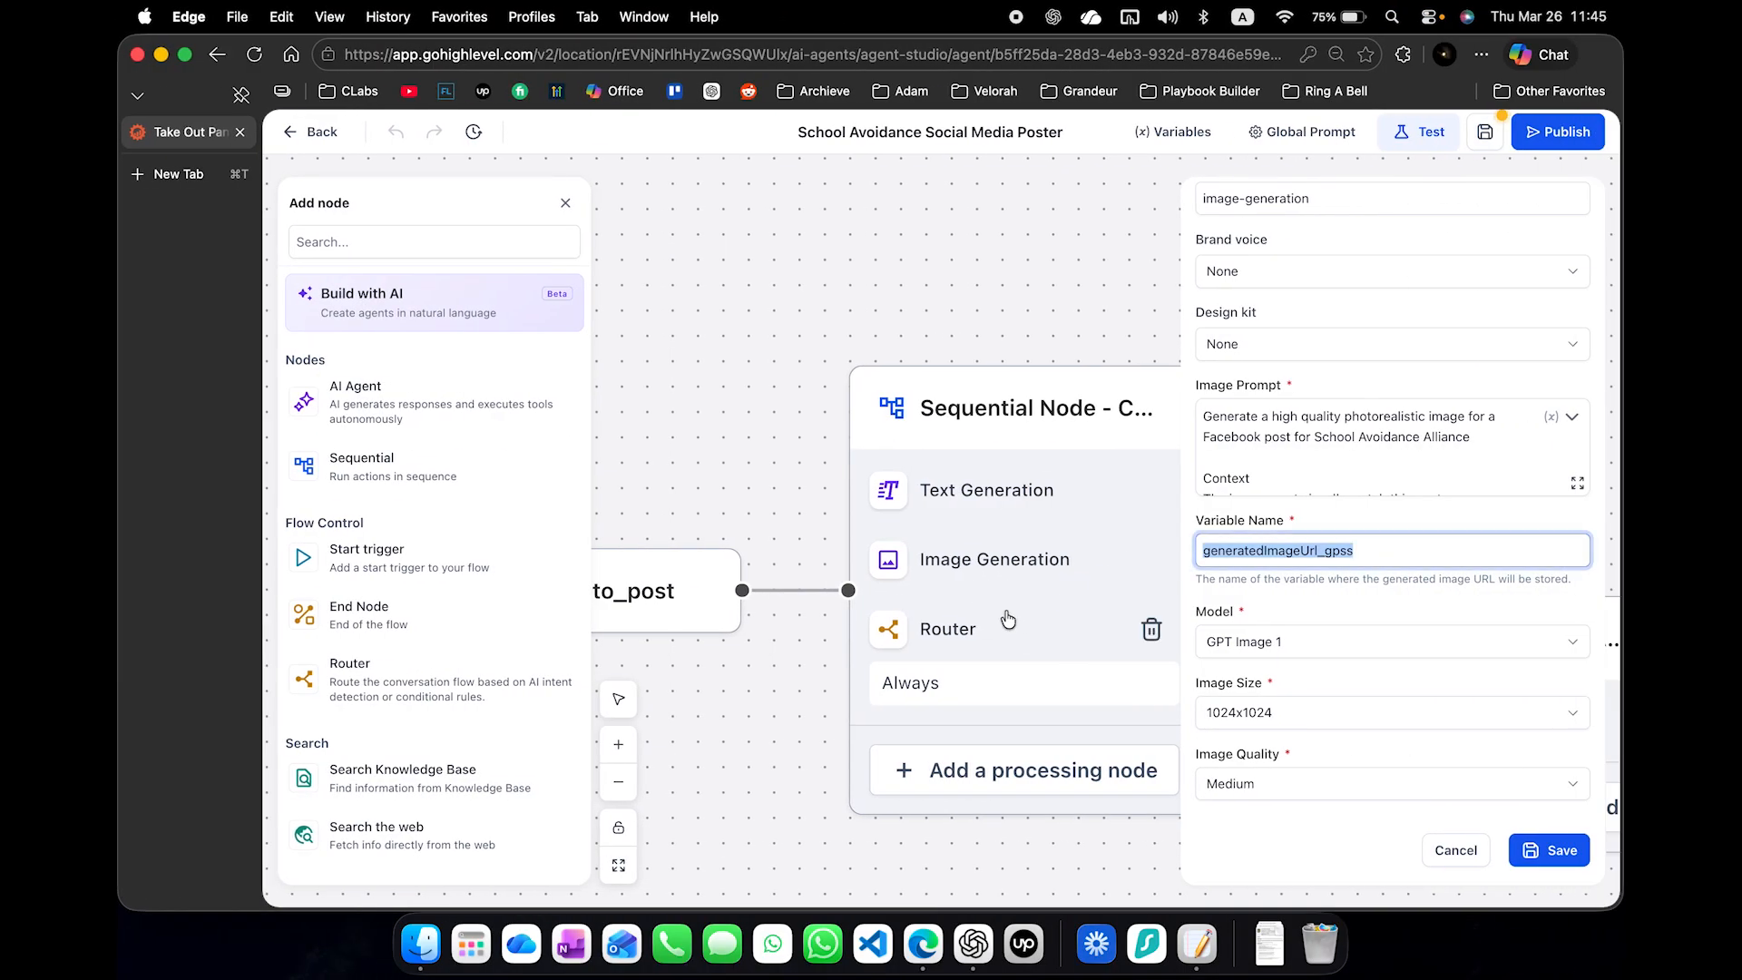
- Add a Router to the Sequential Node, make it a Conditional Router with No conditions enabled, and save it
left_click(1005, 617)
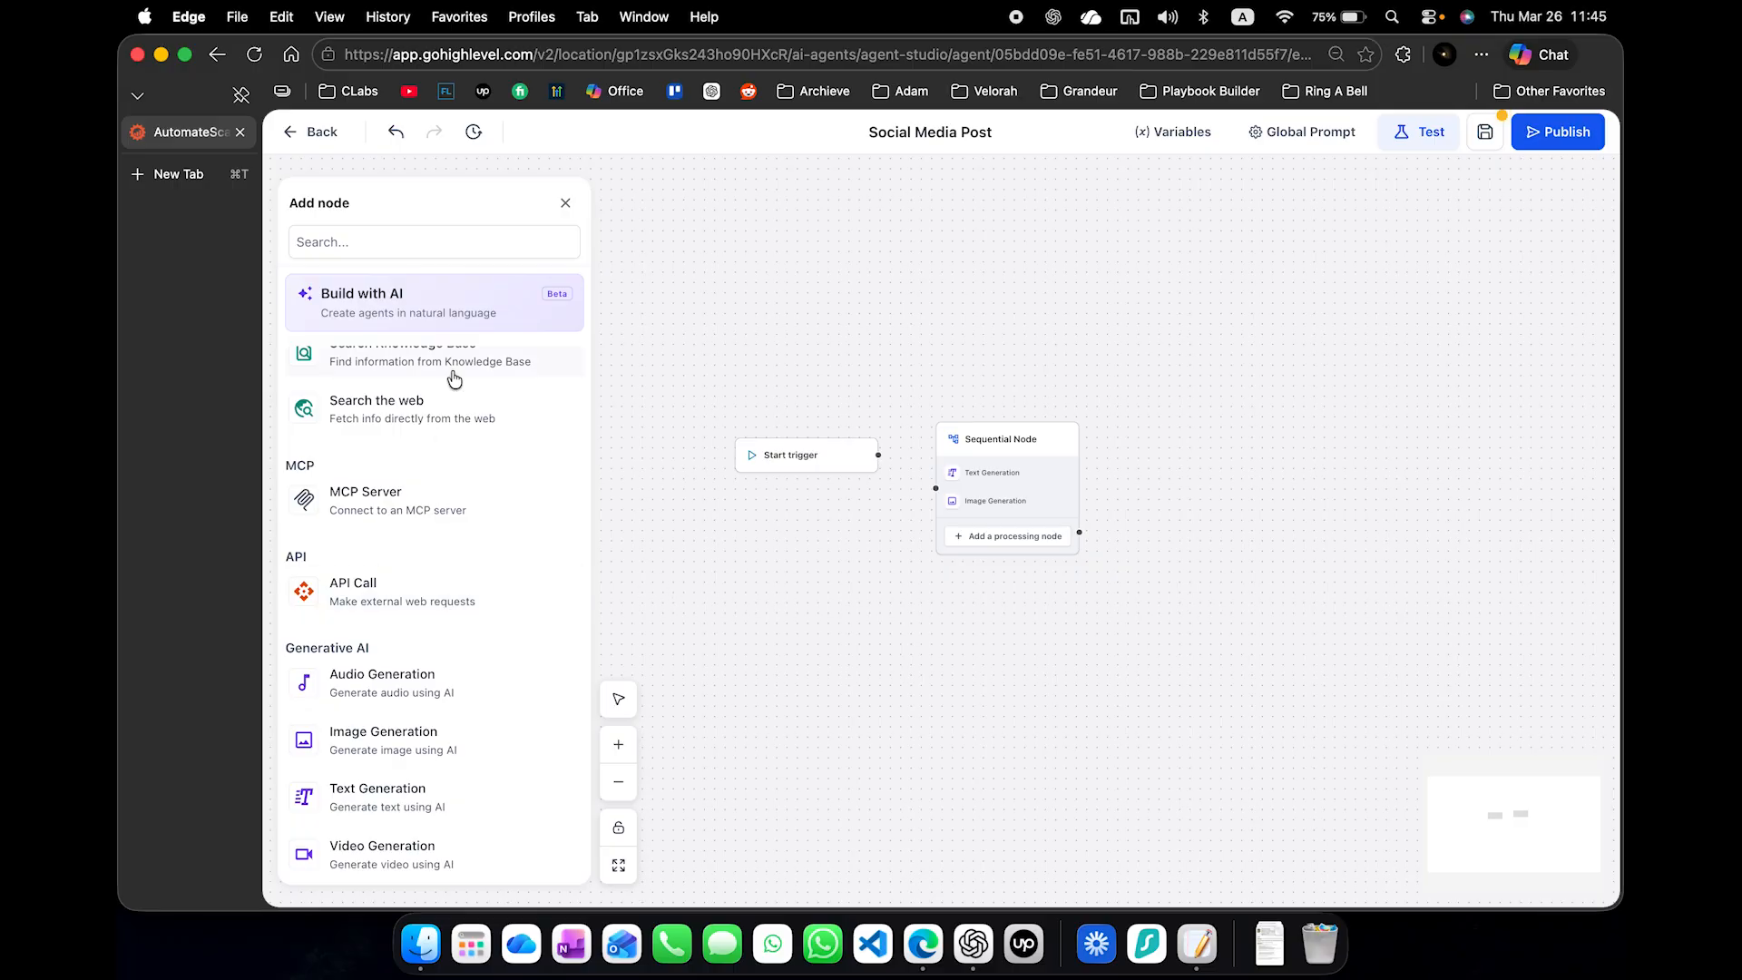
left_click(393, 242)
type("router")
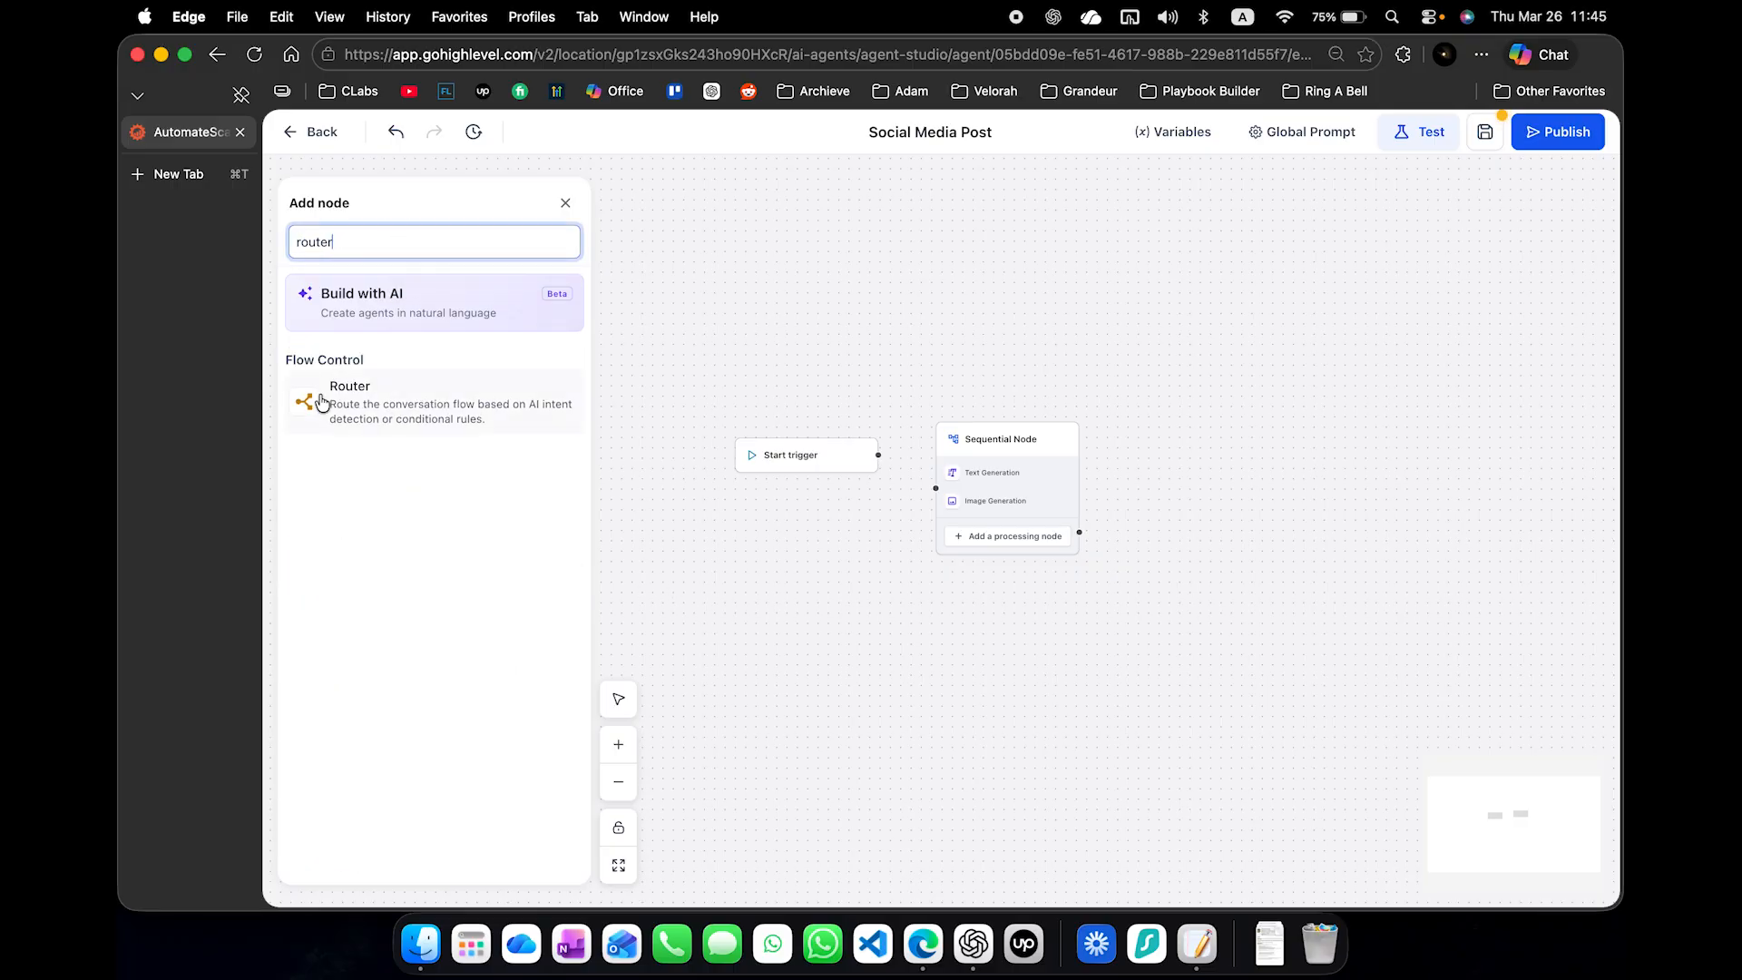
left_click_drag(322, 402, 1030, 466)
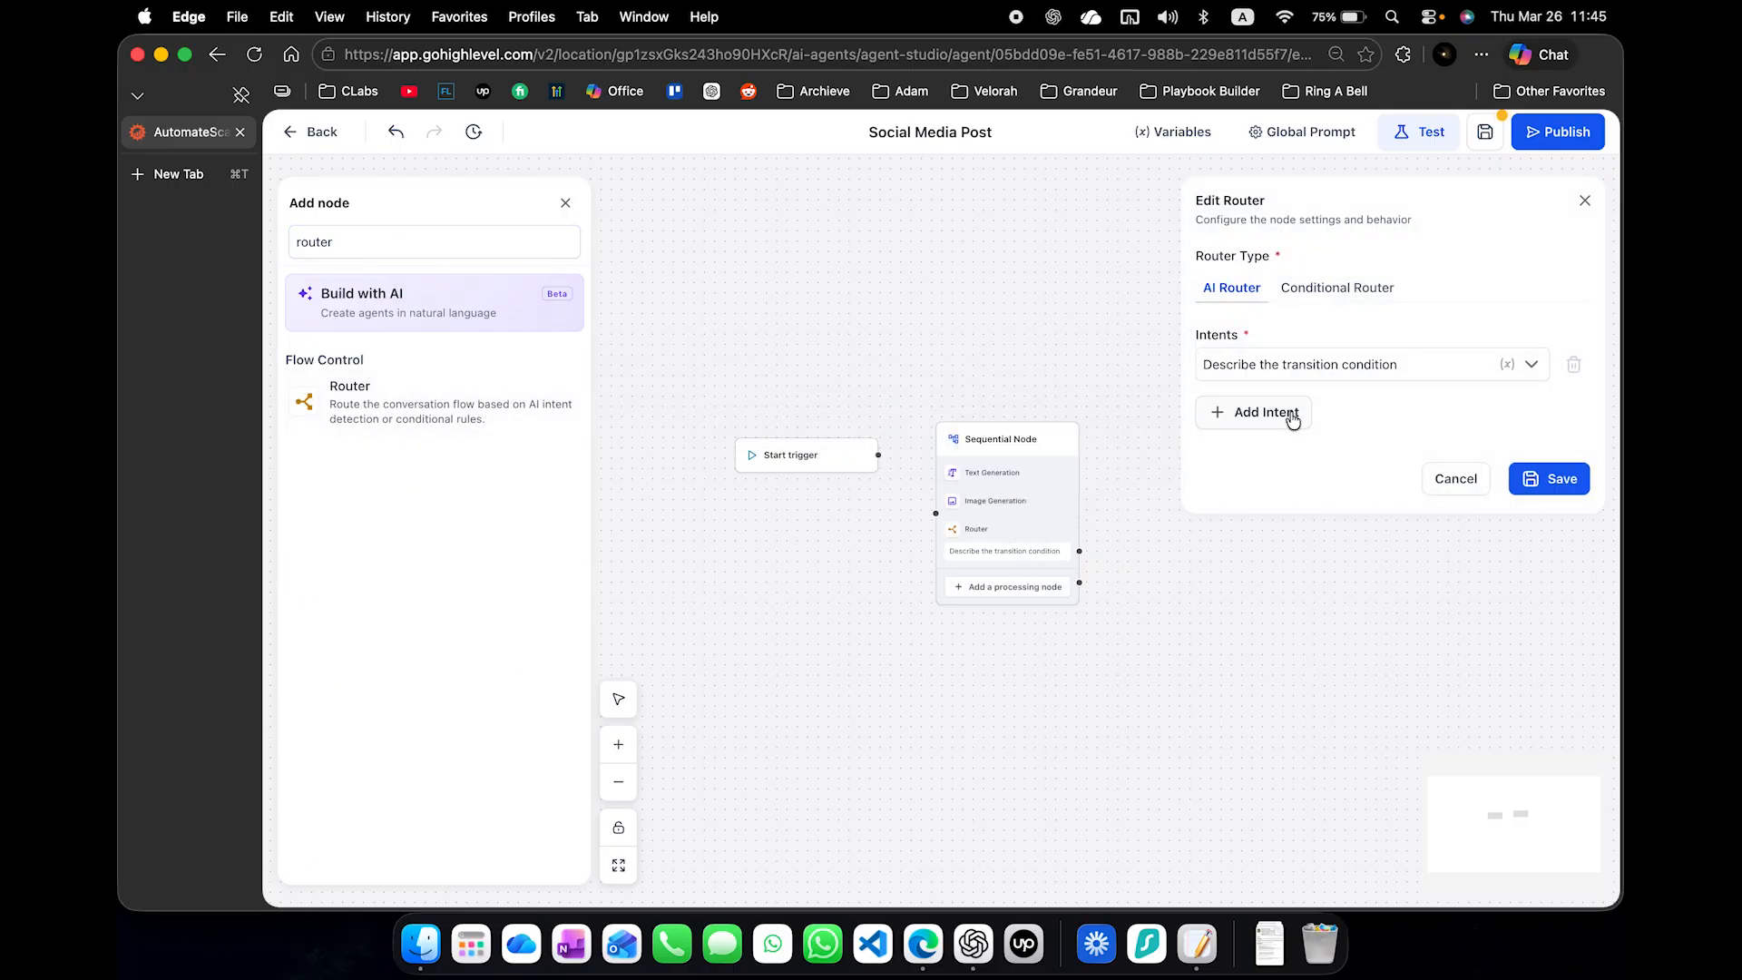
left_click(1334, 296)
left_click(1212, 366)
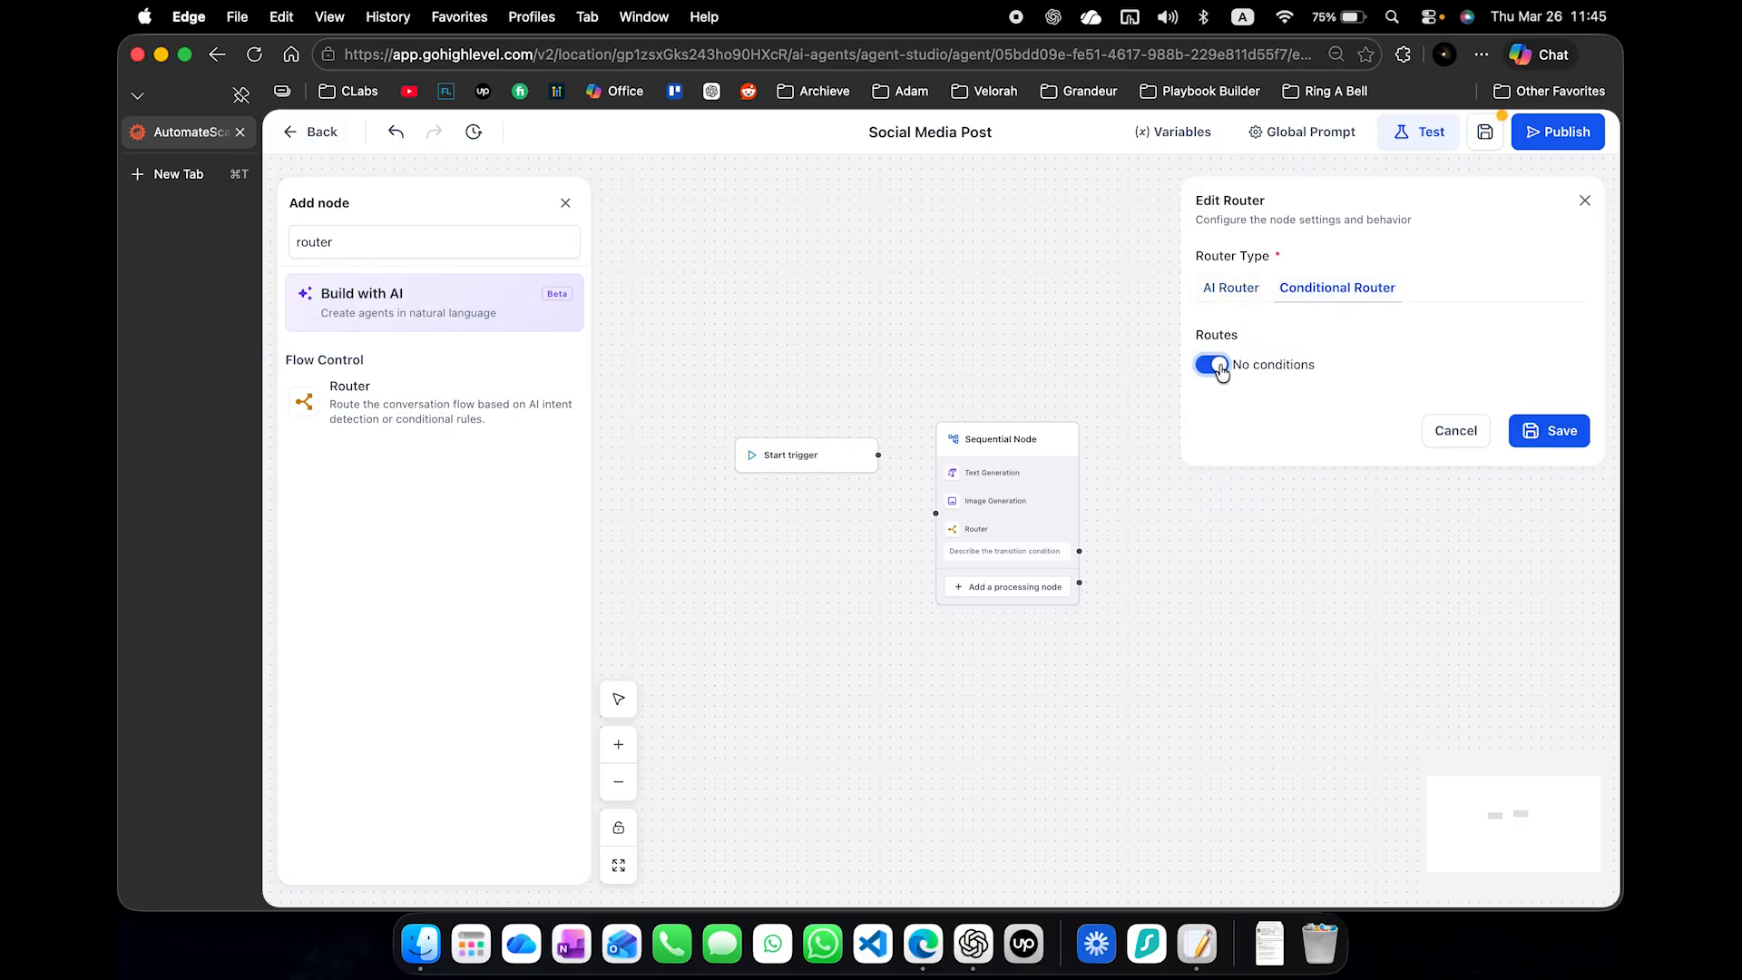
left_click(1559, 432)
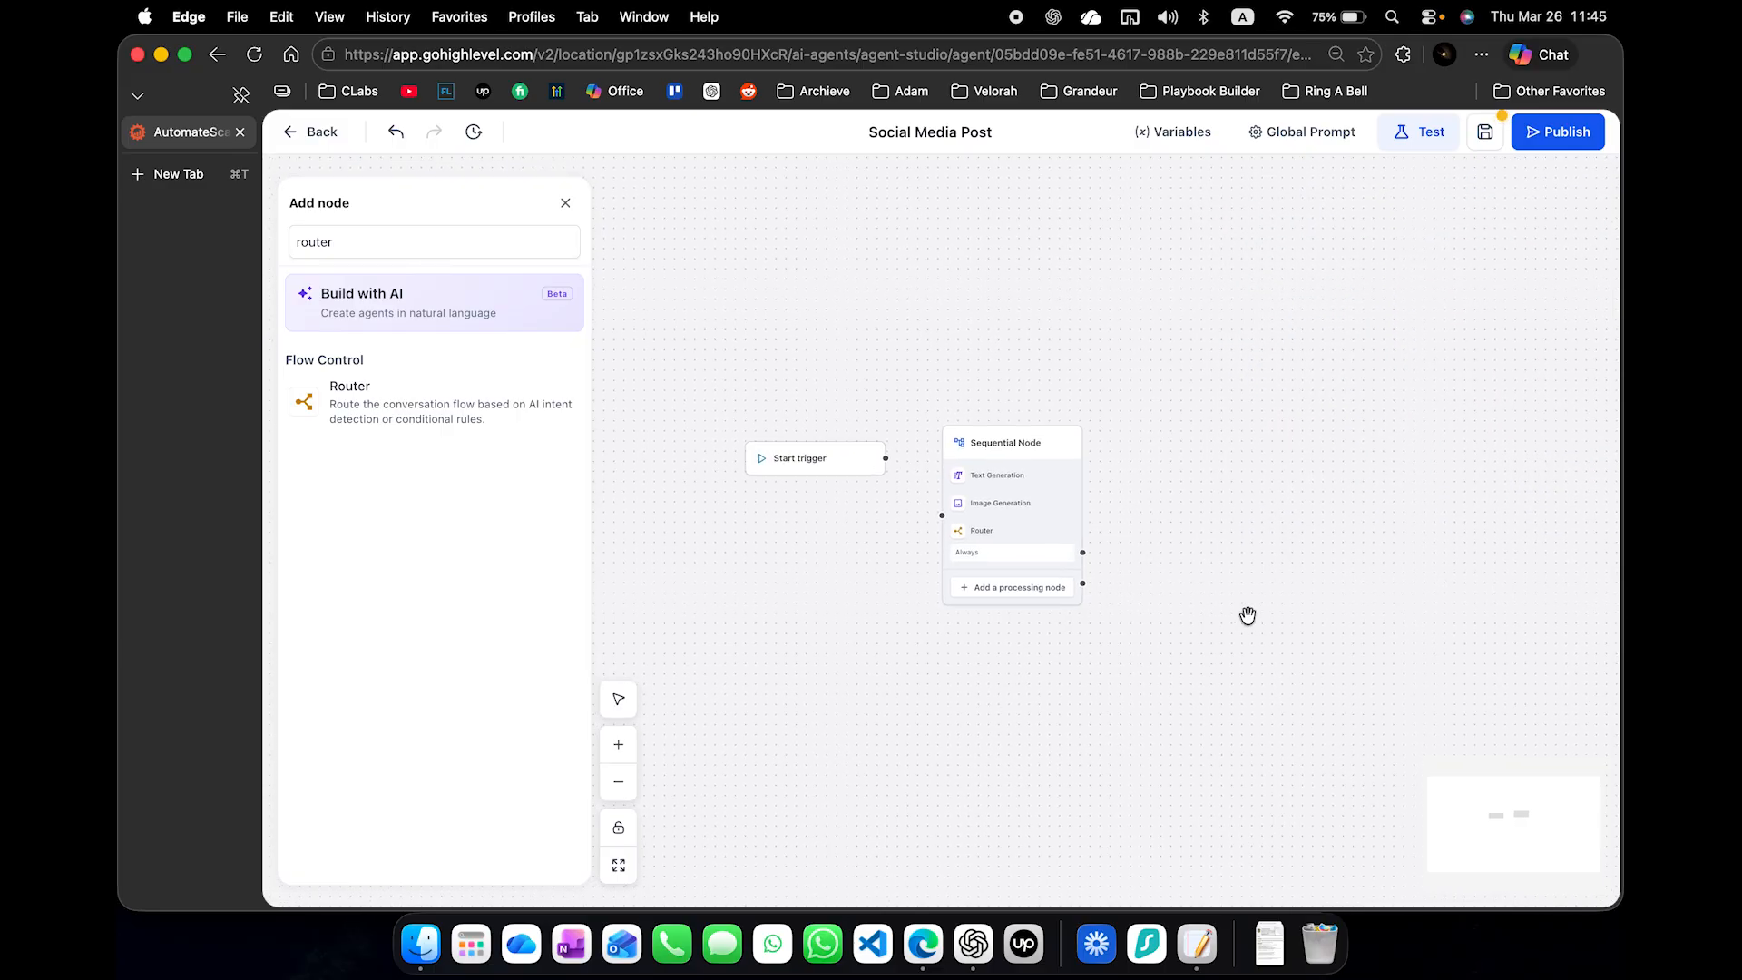
- Connect the Start trigger to the Sequential Node and place a second Sequential node to the right of the first
left_click_drag(937, 517, 879, 461)
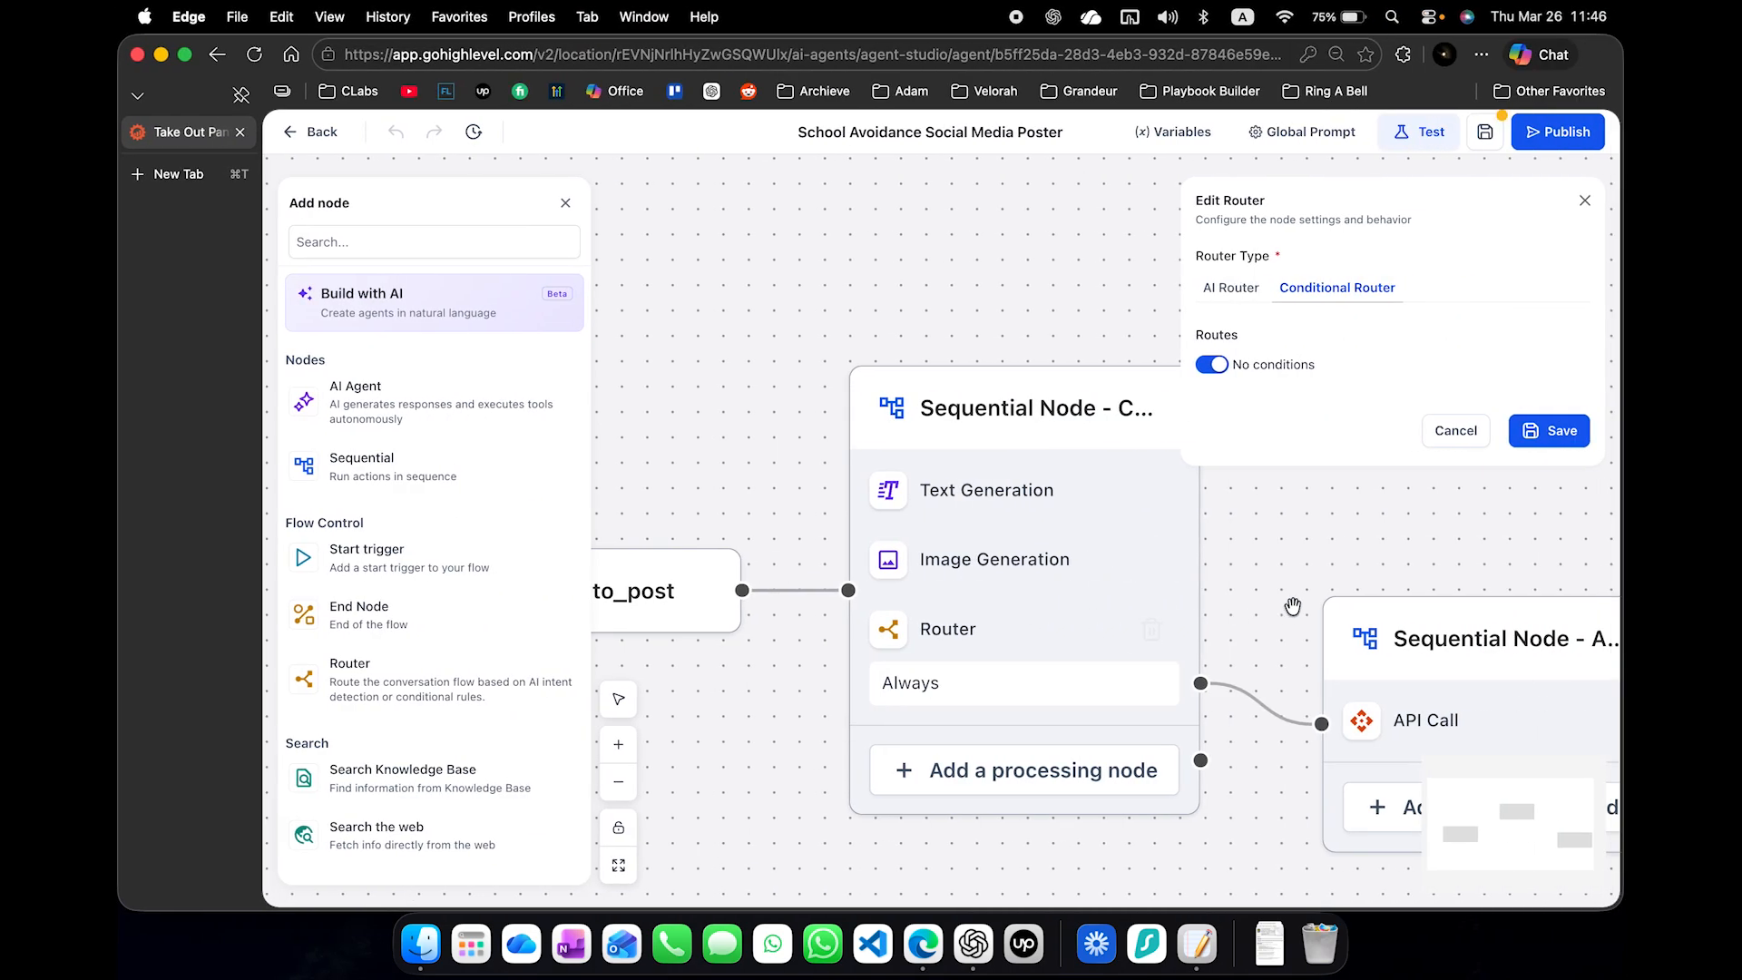
left_click_drag(1294, 611, 1040, 469)
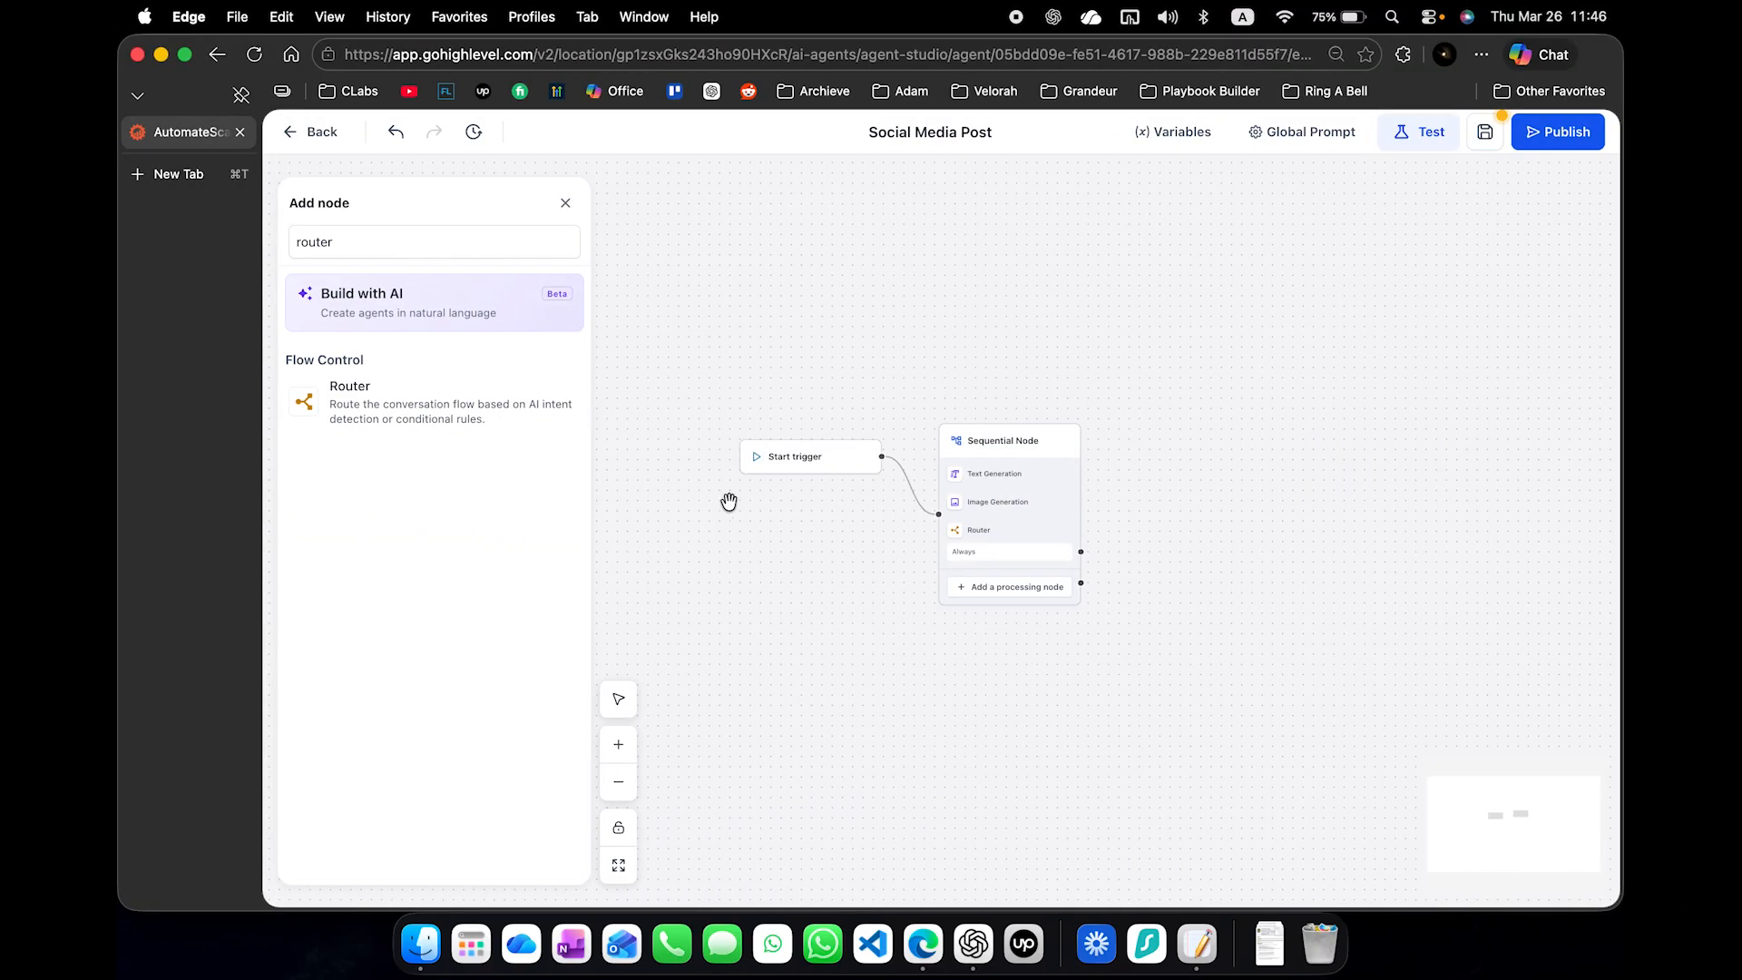
triple_click(335, 238)
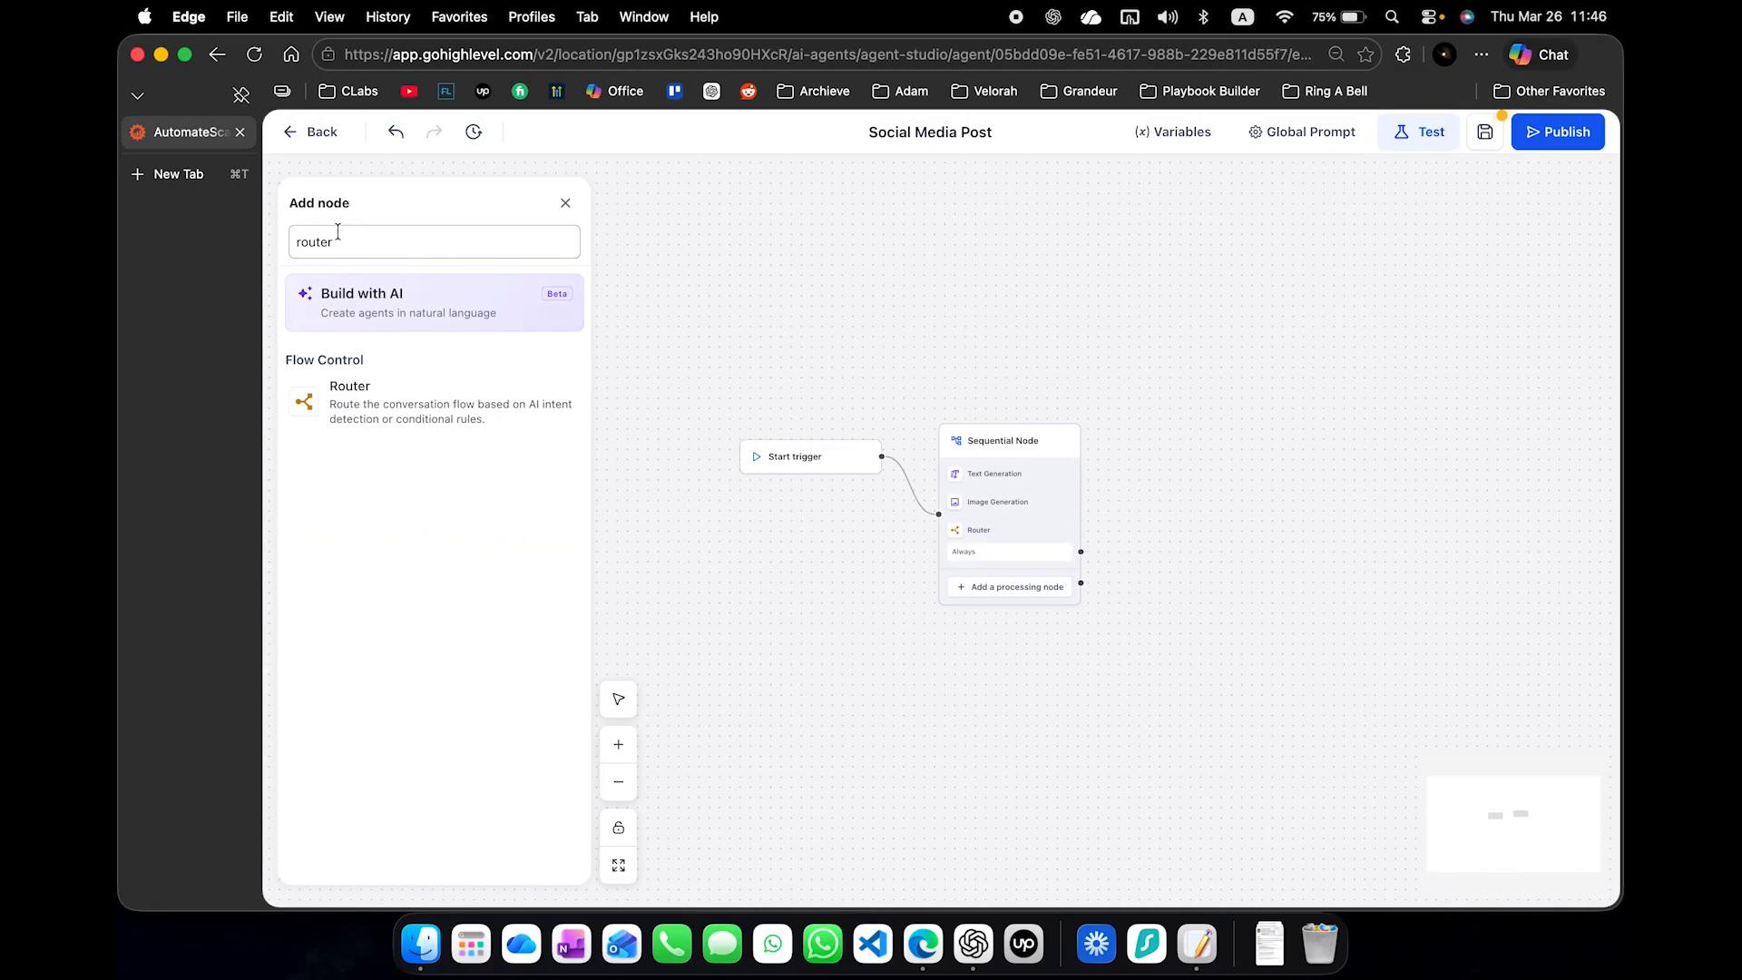
type("ssequ")
key("BackSpace")
key("BackSpace")
key("BackSpace")
key("BackSpace")
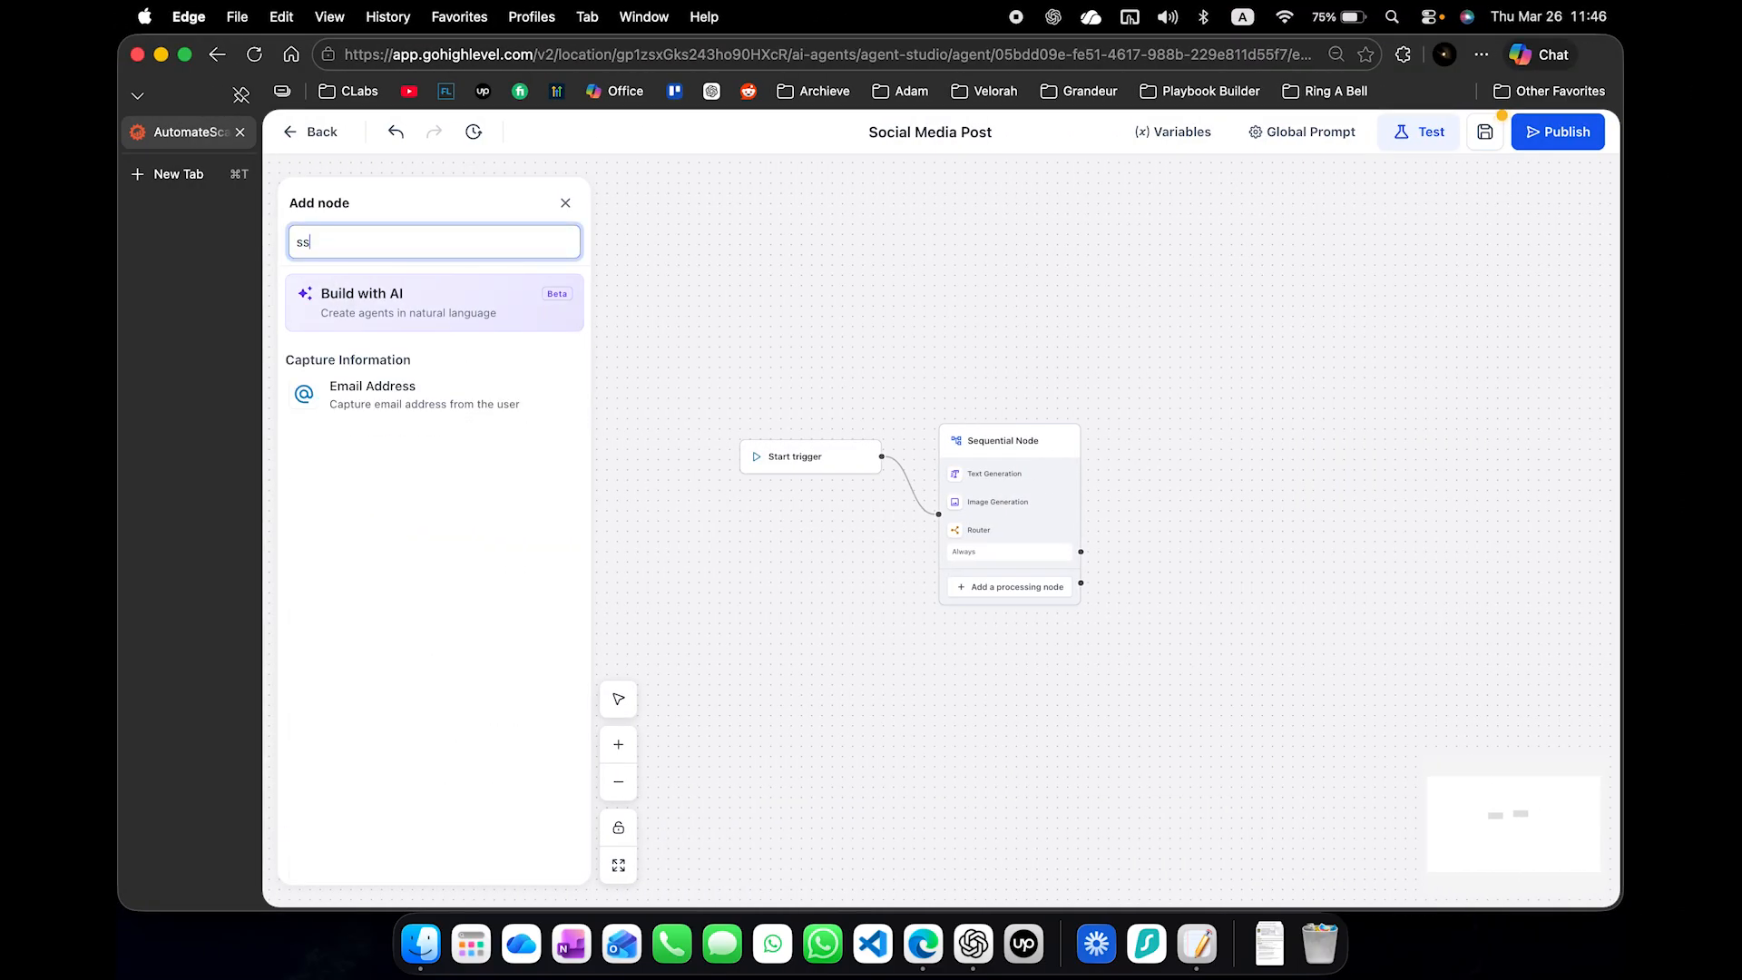
type("eq")
left_click(336, 383)
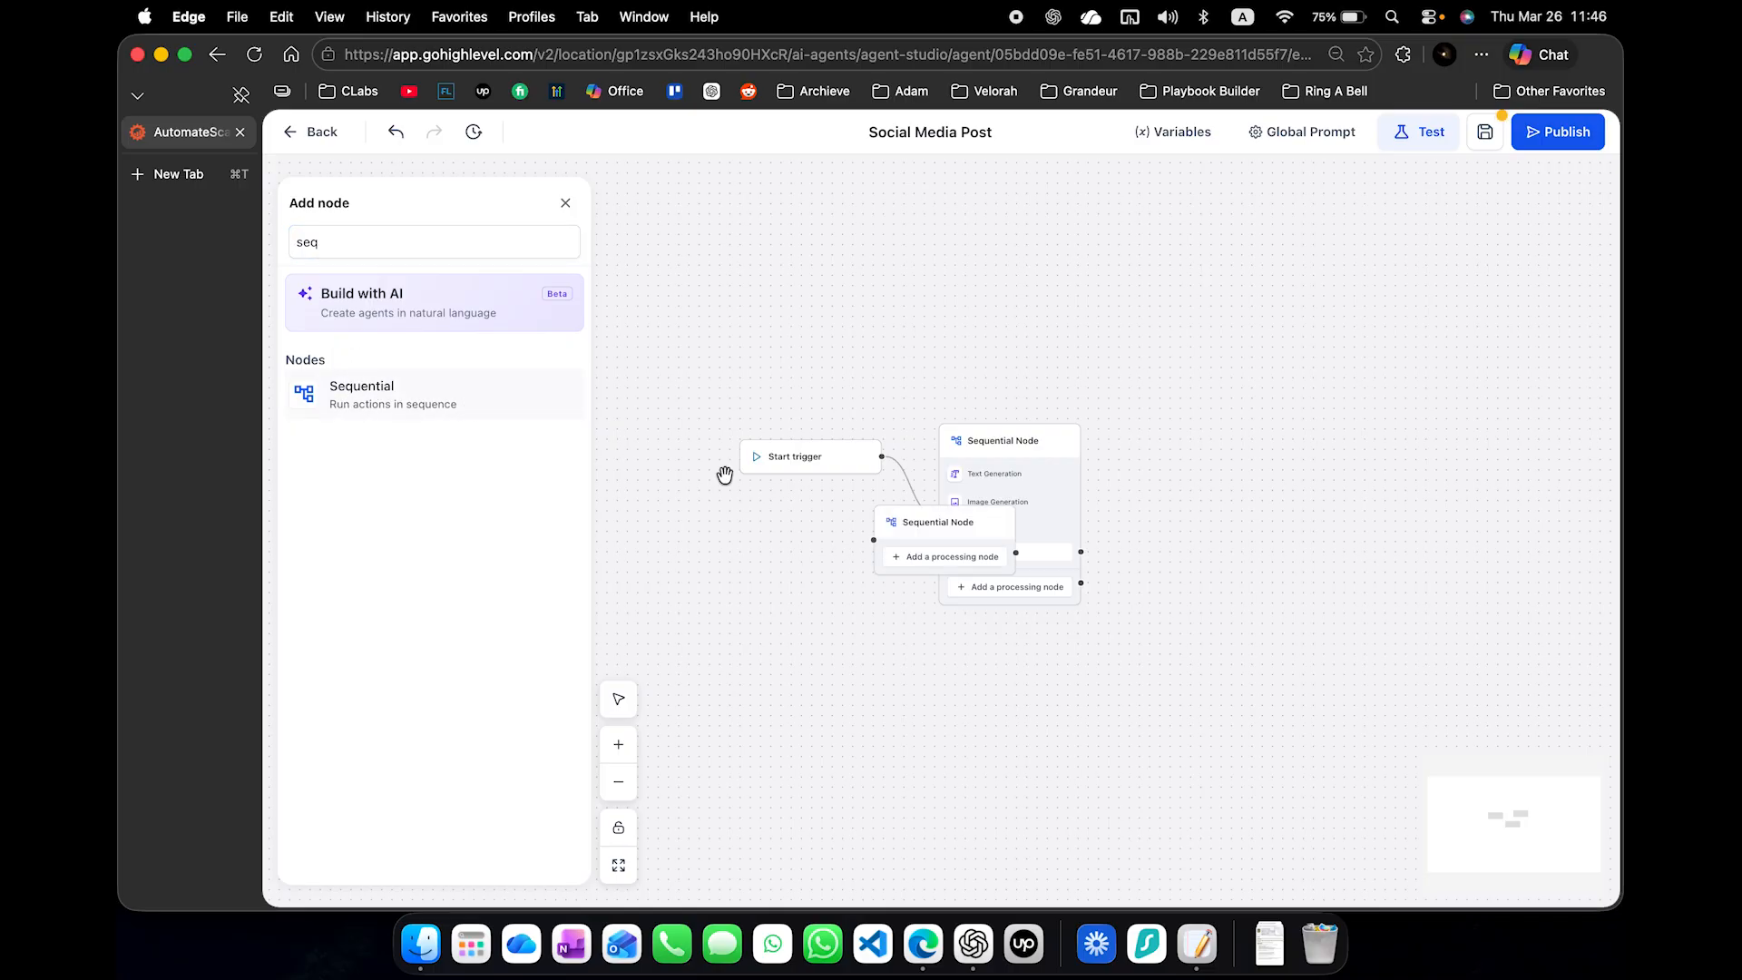
left_click_drag(944, 529, 1195, 433)
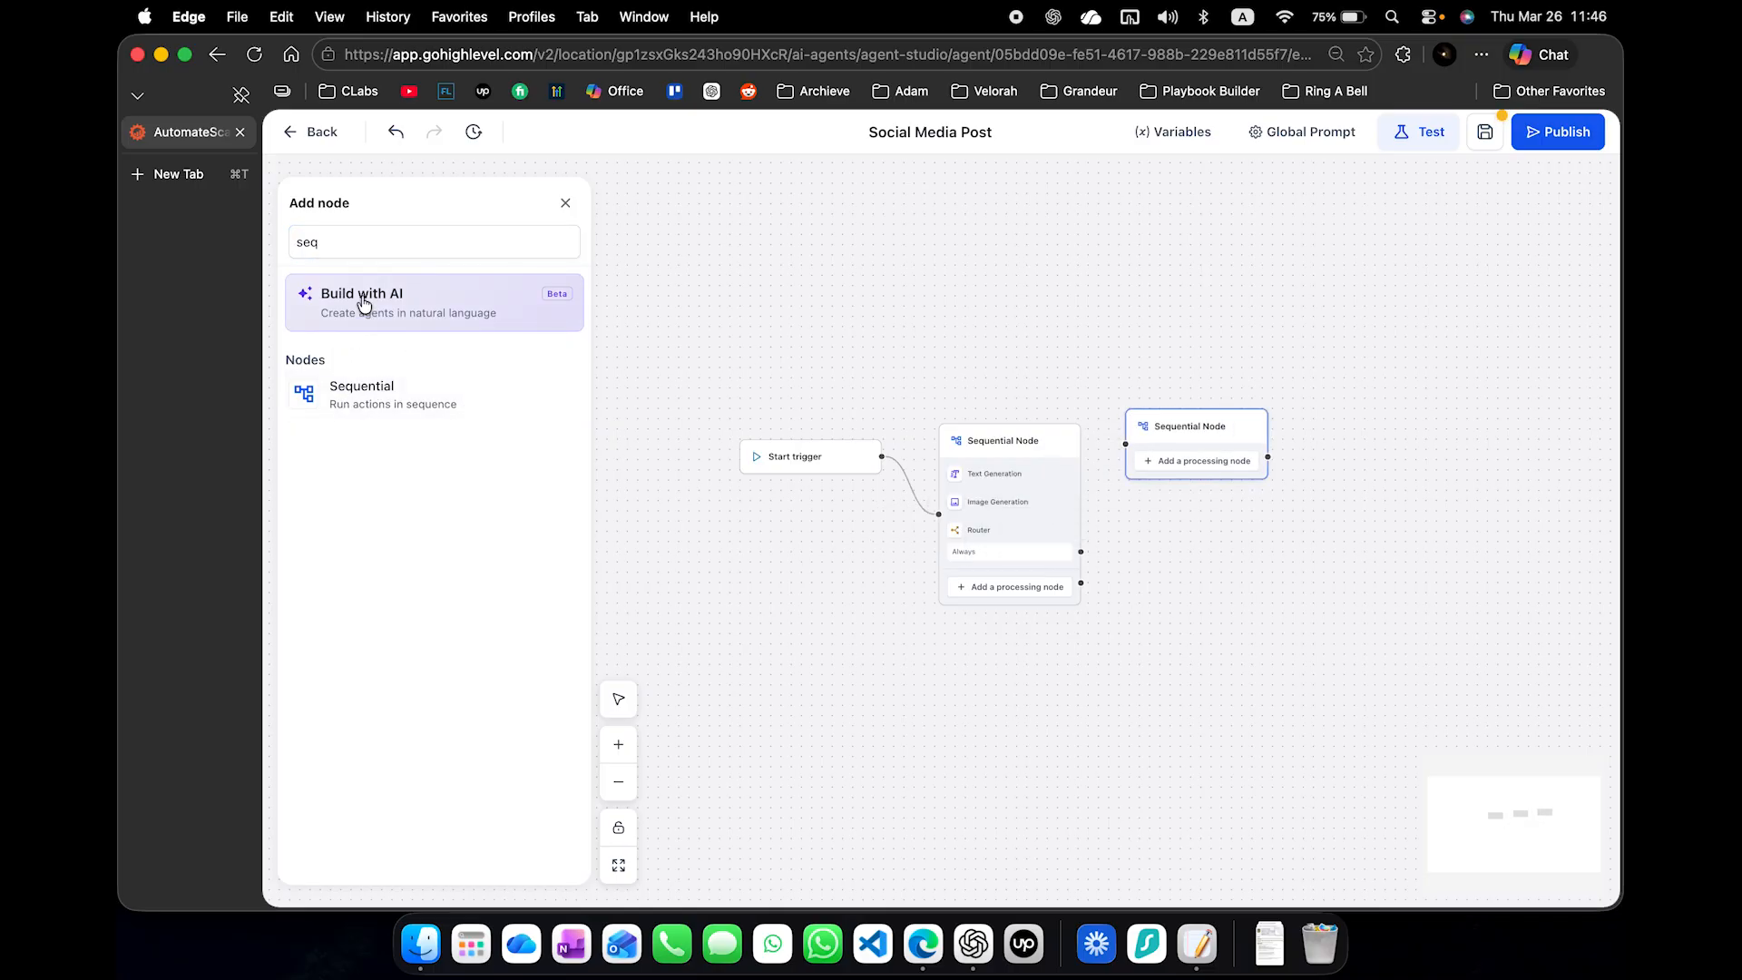
- Search the available nodes for "api"
double_click(397, 252)
type("api")
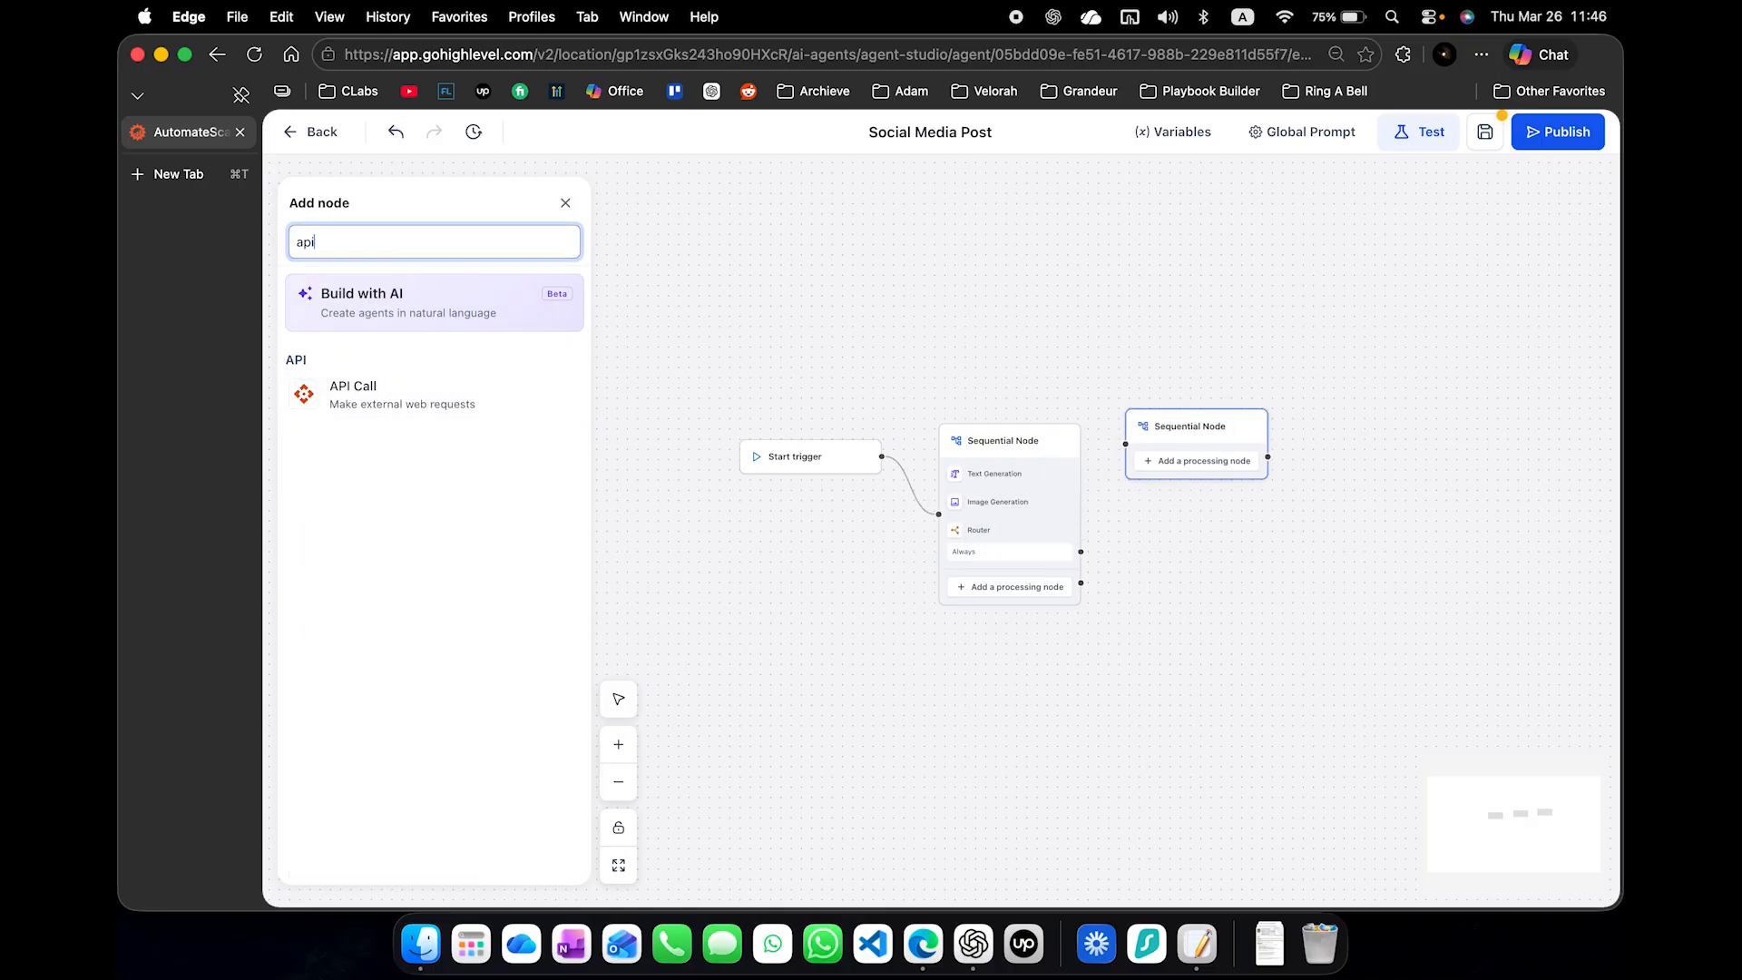
left_click(351, 390)
left_click(847, 528)
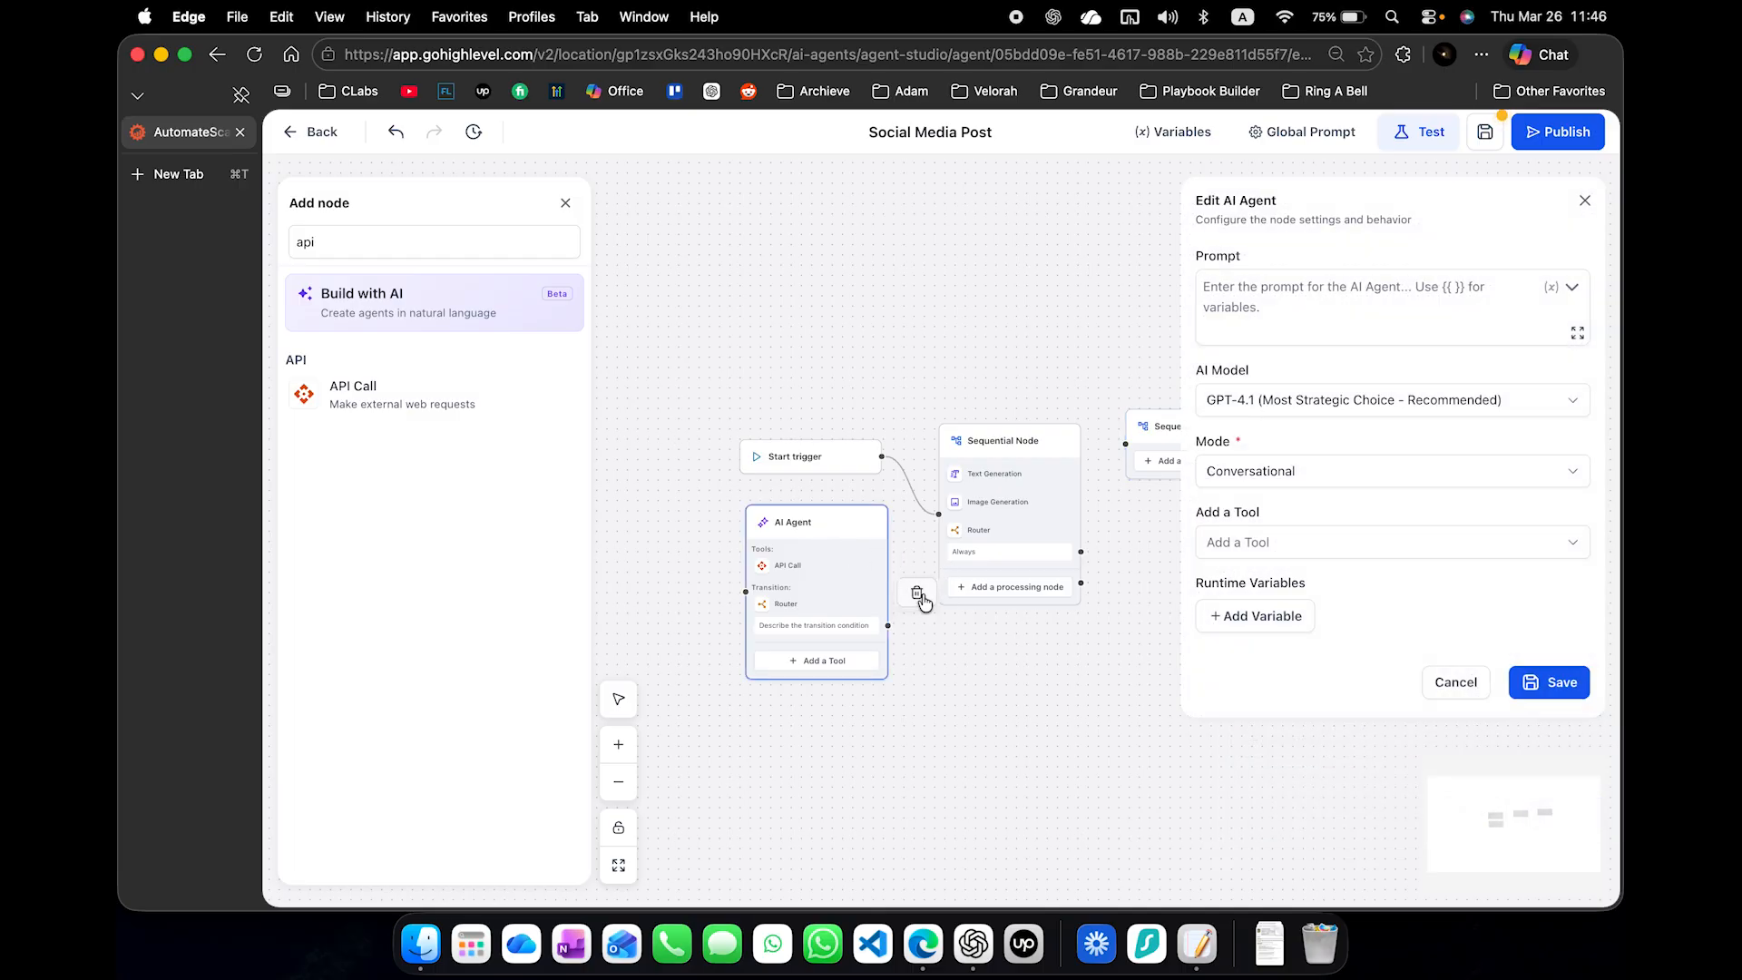
left_click(920, 595)
- Add an API Call inside the second Sequential Node and link the first node's Always route to it
left_click(395, 391)
left_click_drag(394, 396, 913, 381)
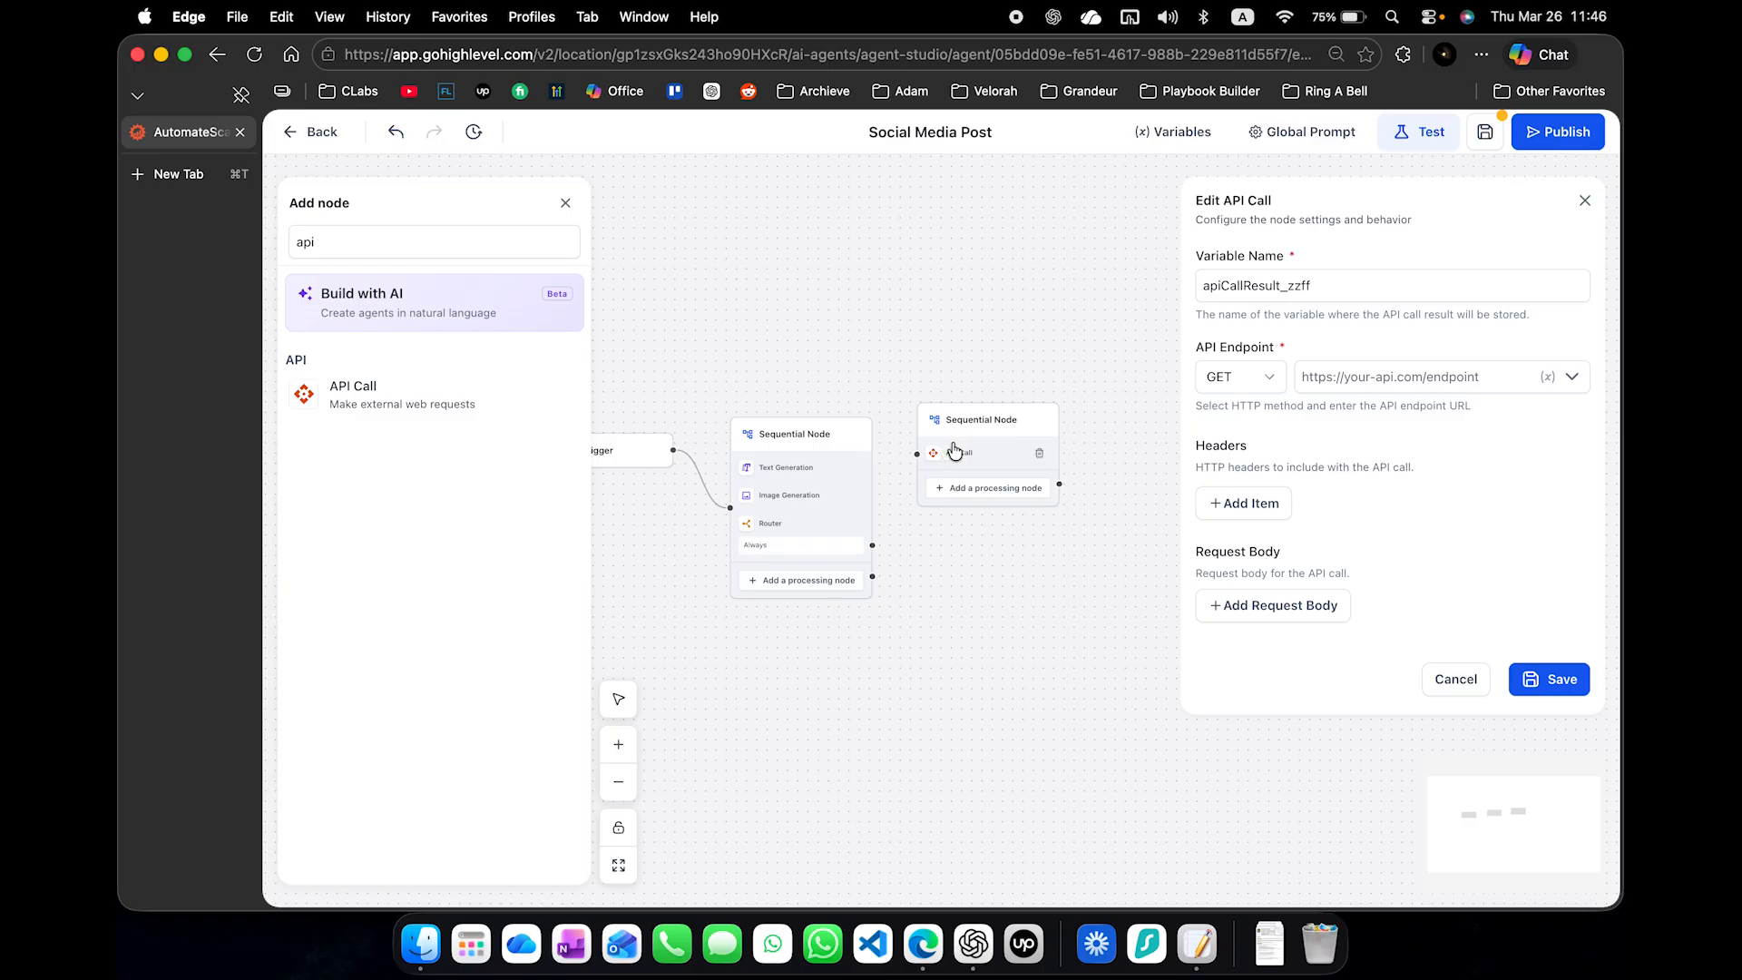
left_click_drag(955, 450, 966, 519)
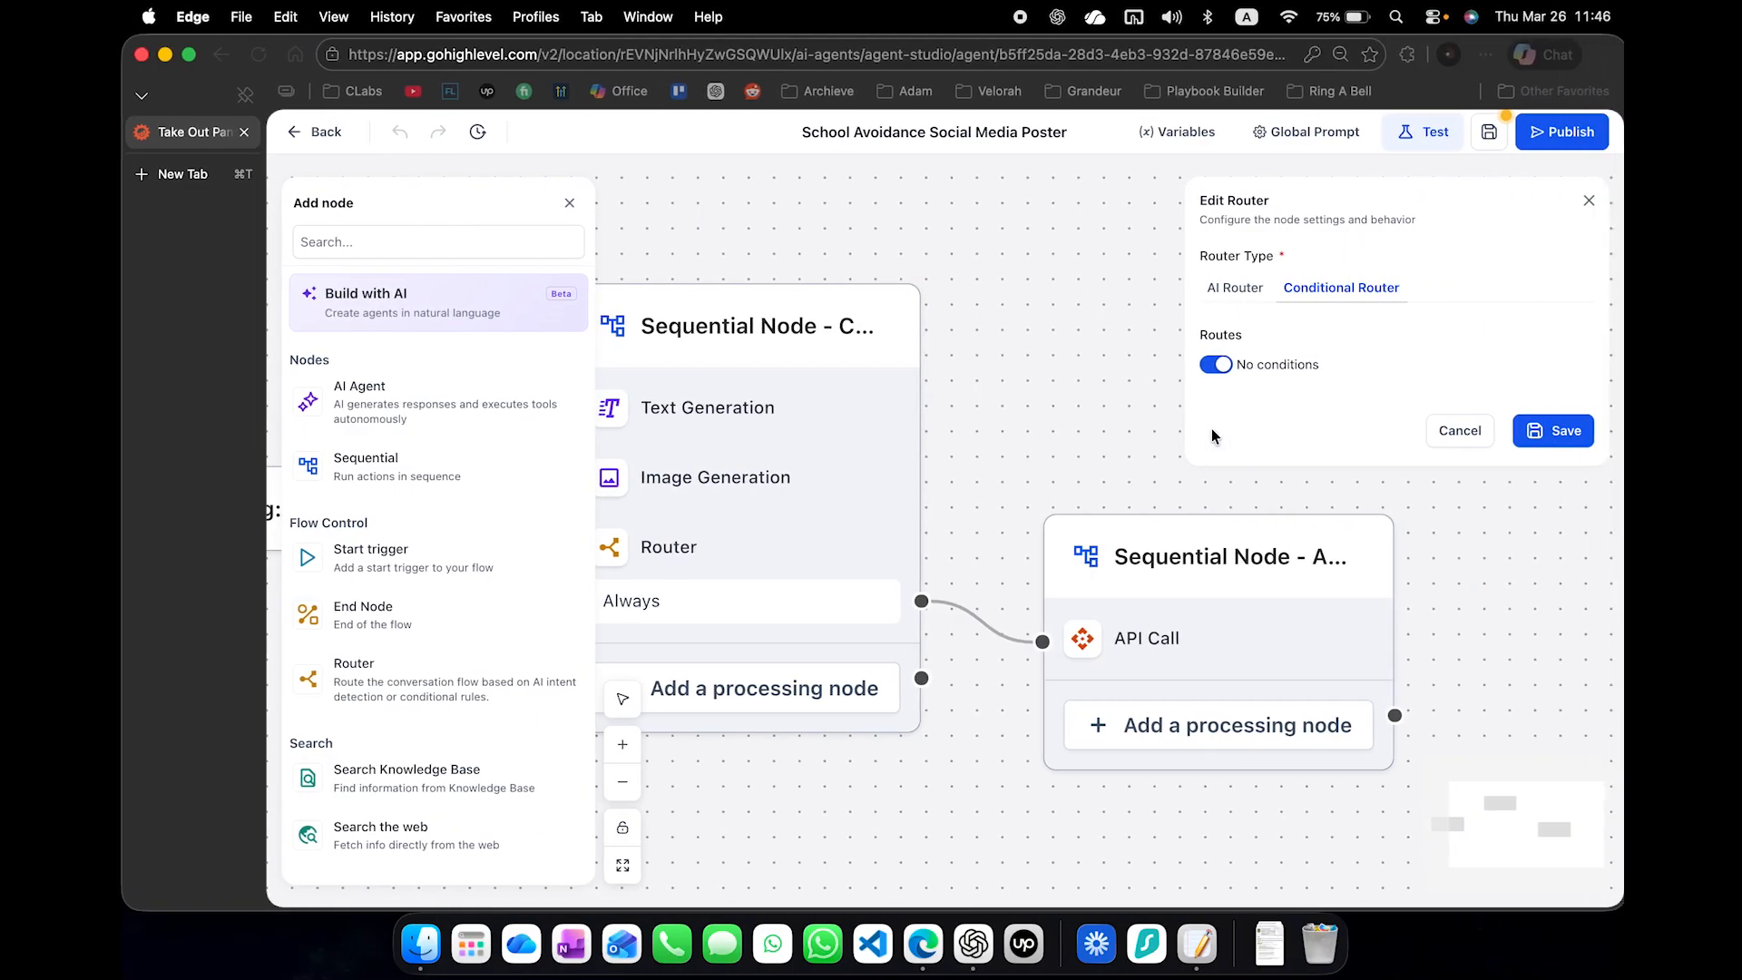
- Compare the API Call variable name in the School Avoidance agent with the one in the Social Media Post agent
left_click(1142, 639)
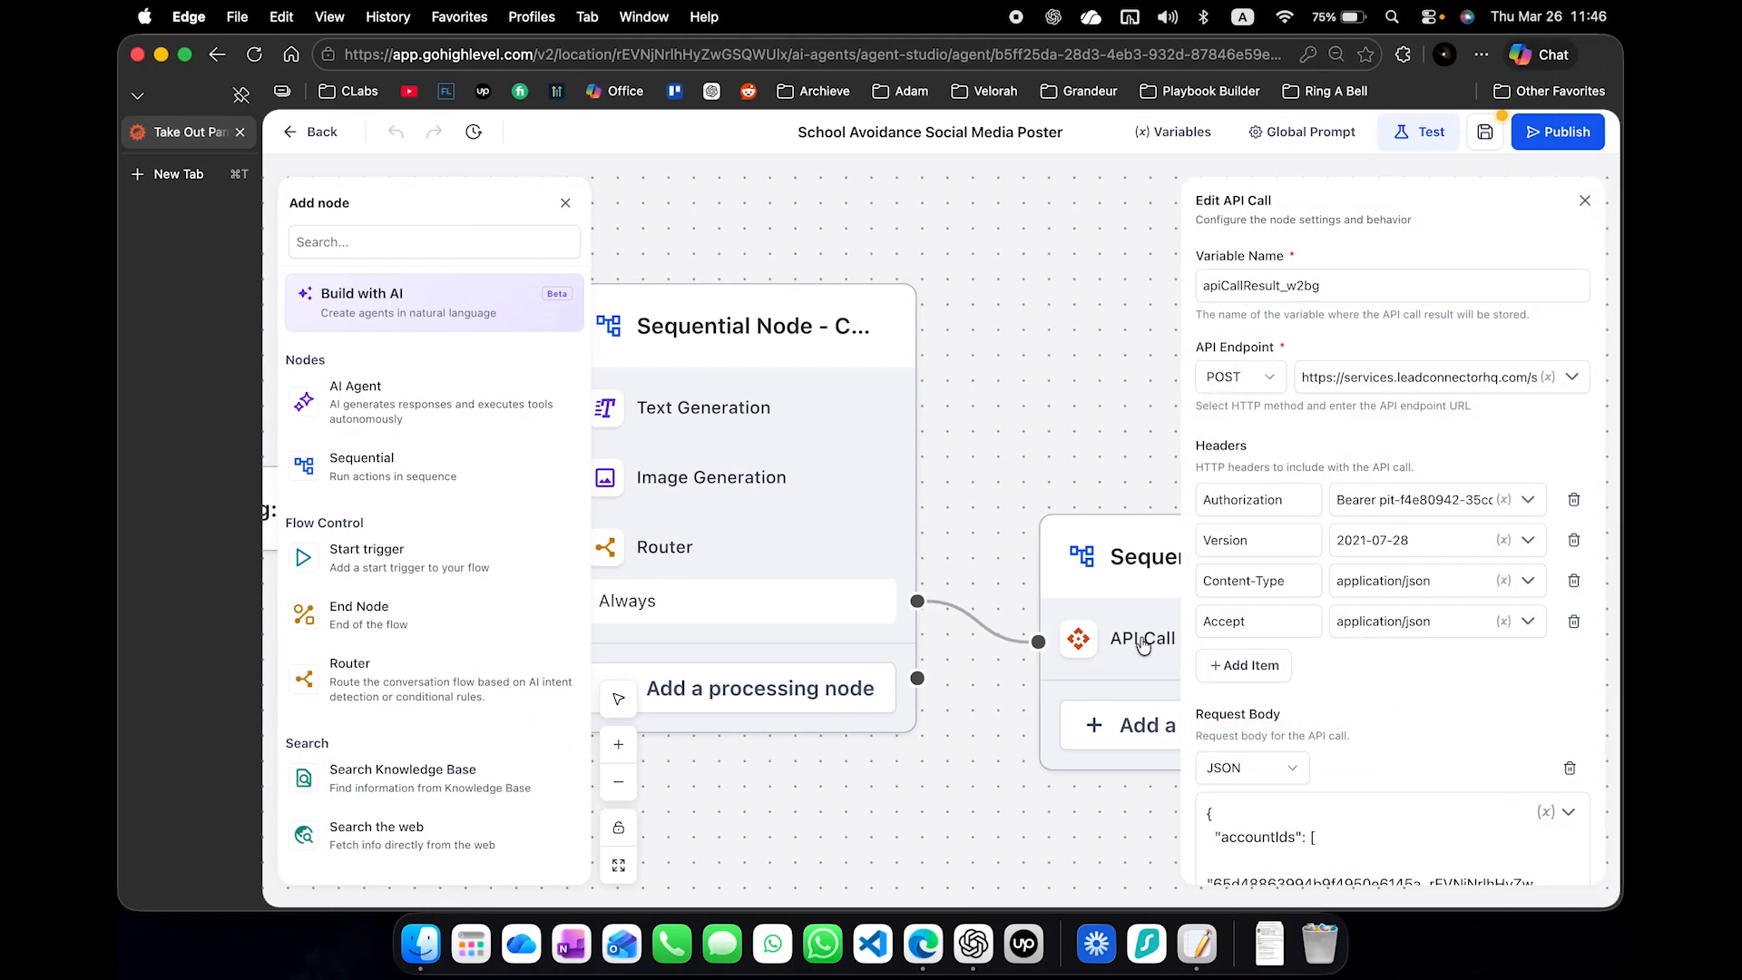
double_click(1339, 292)
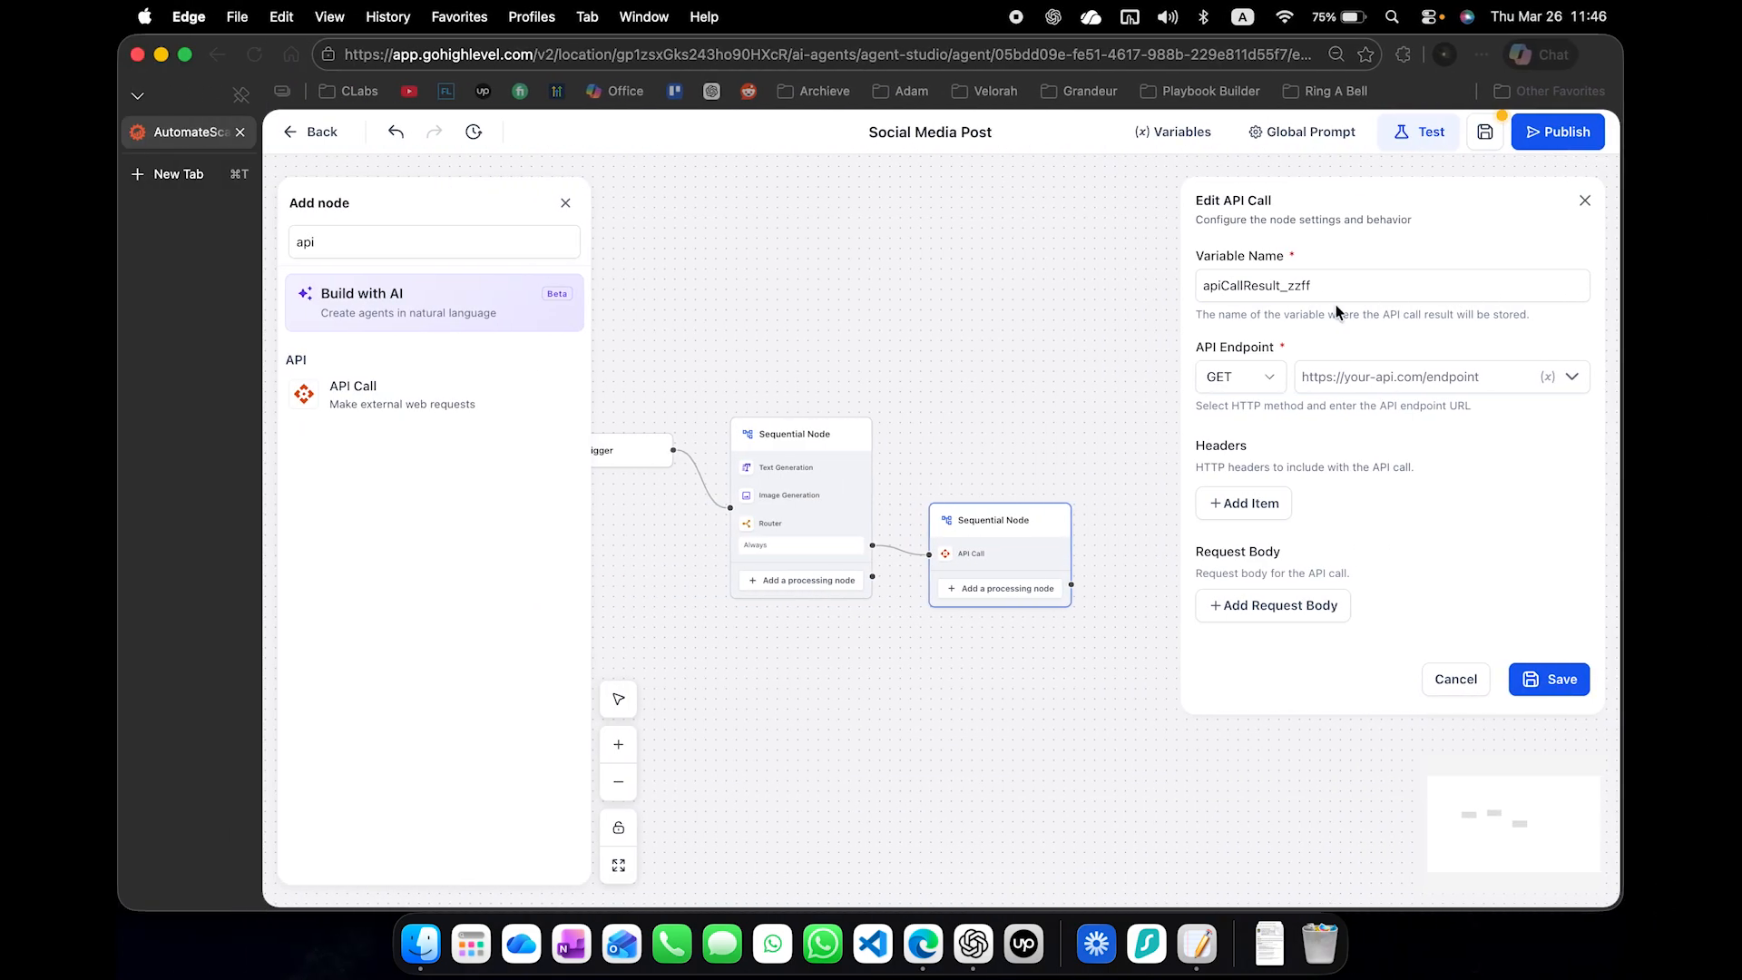
double_click(1338, 287)
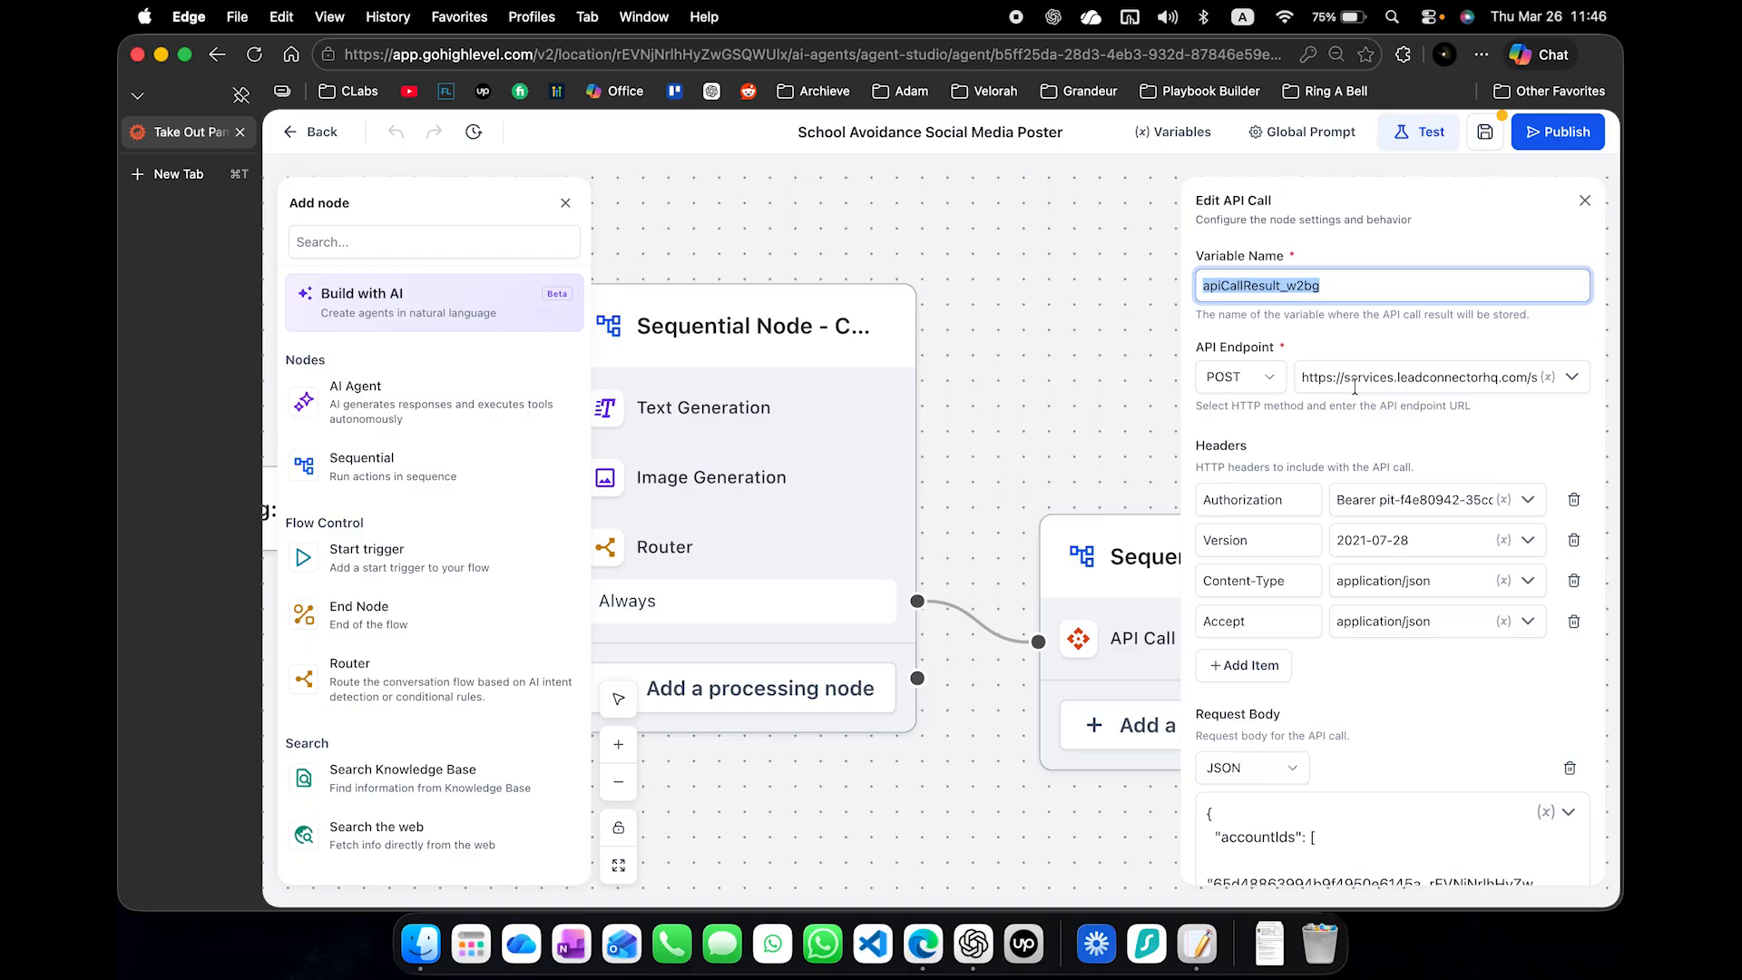
- Copy the full API endpoint URL from the School Avoidance agent's API Call and paste it into a new Notepad note
triple_click(1368, 379)
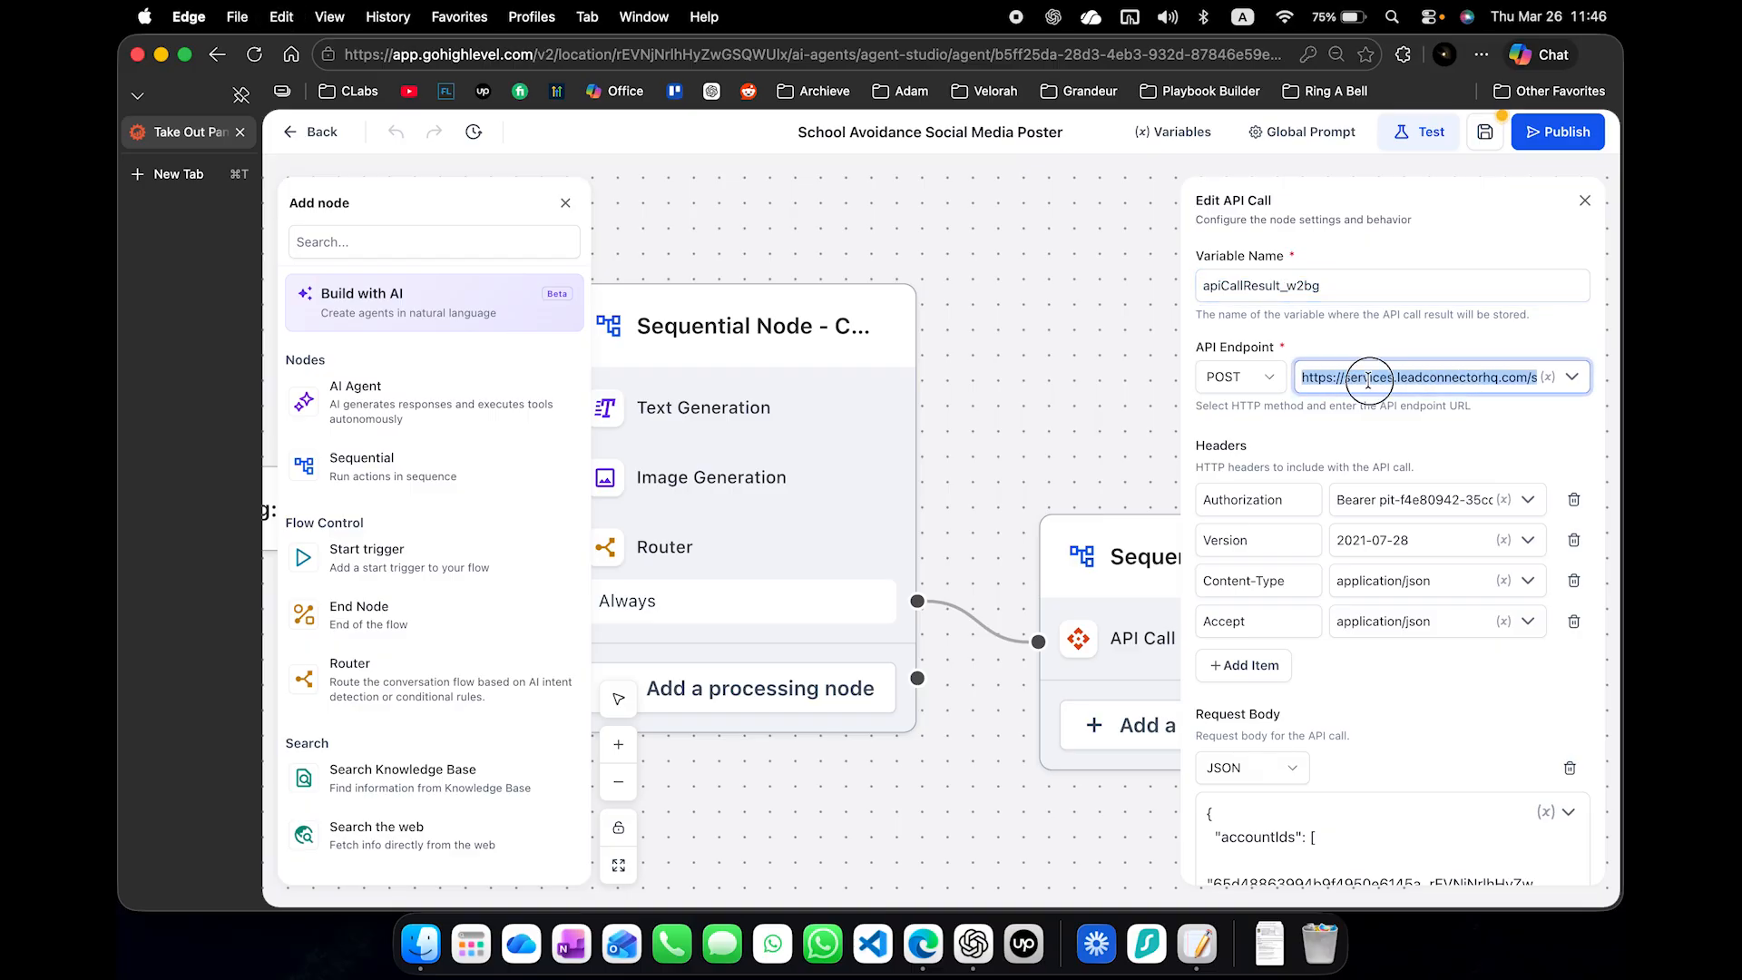
left_click_drag(1369, 379, 1614, 383)
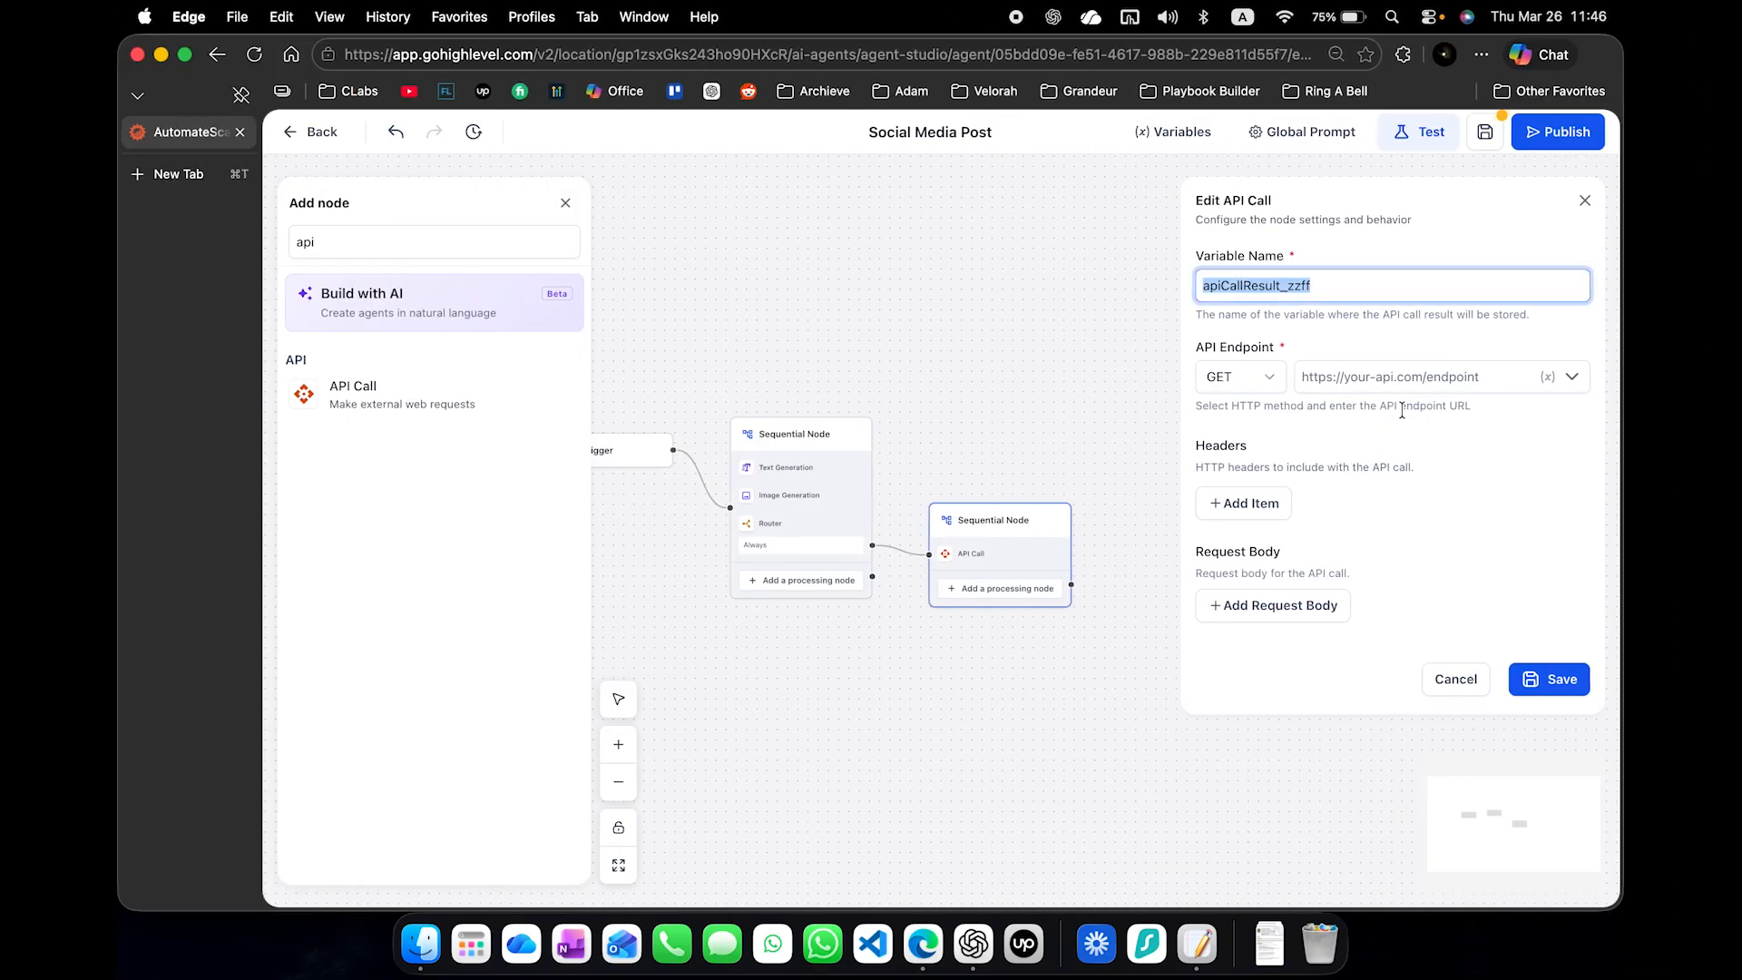
key("super+space")
type("no")
key("Return")
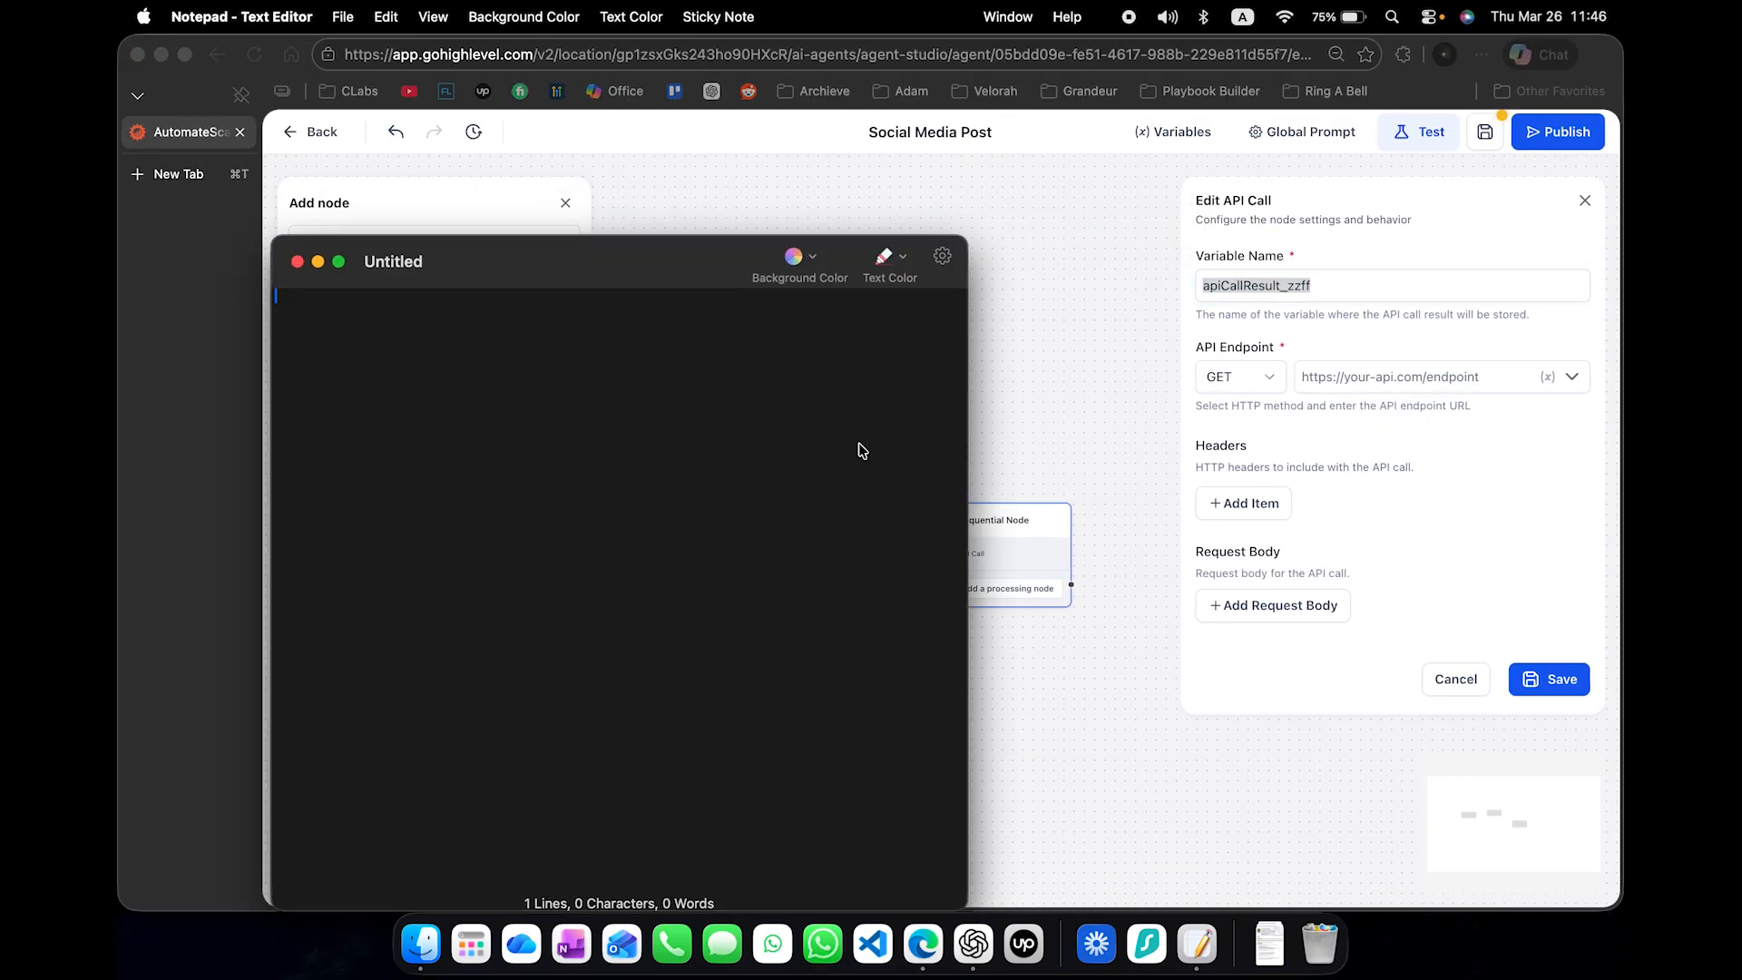
type("https://services.leadconnectorhq.com/social-media-posting/rEVNjNrlhHyZwGSQWUlx/posts")
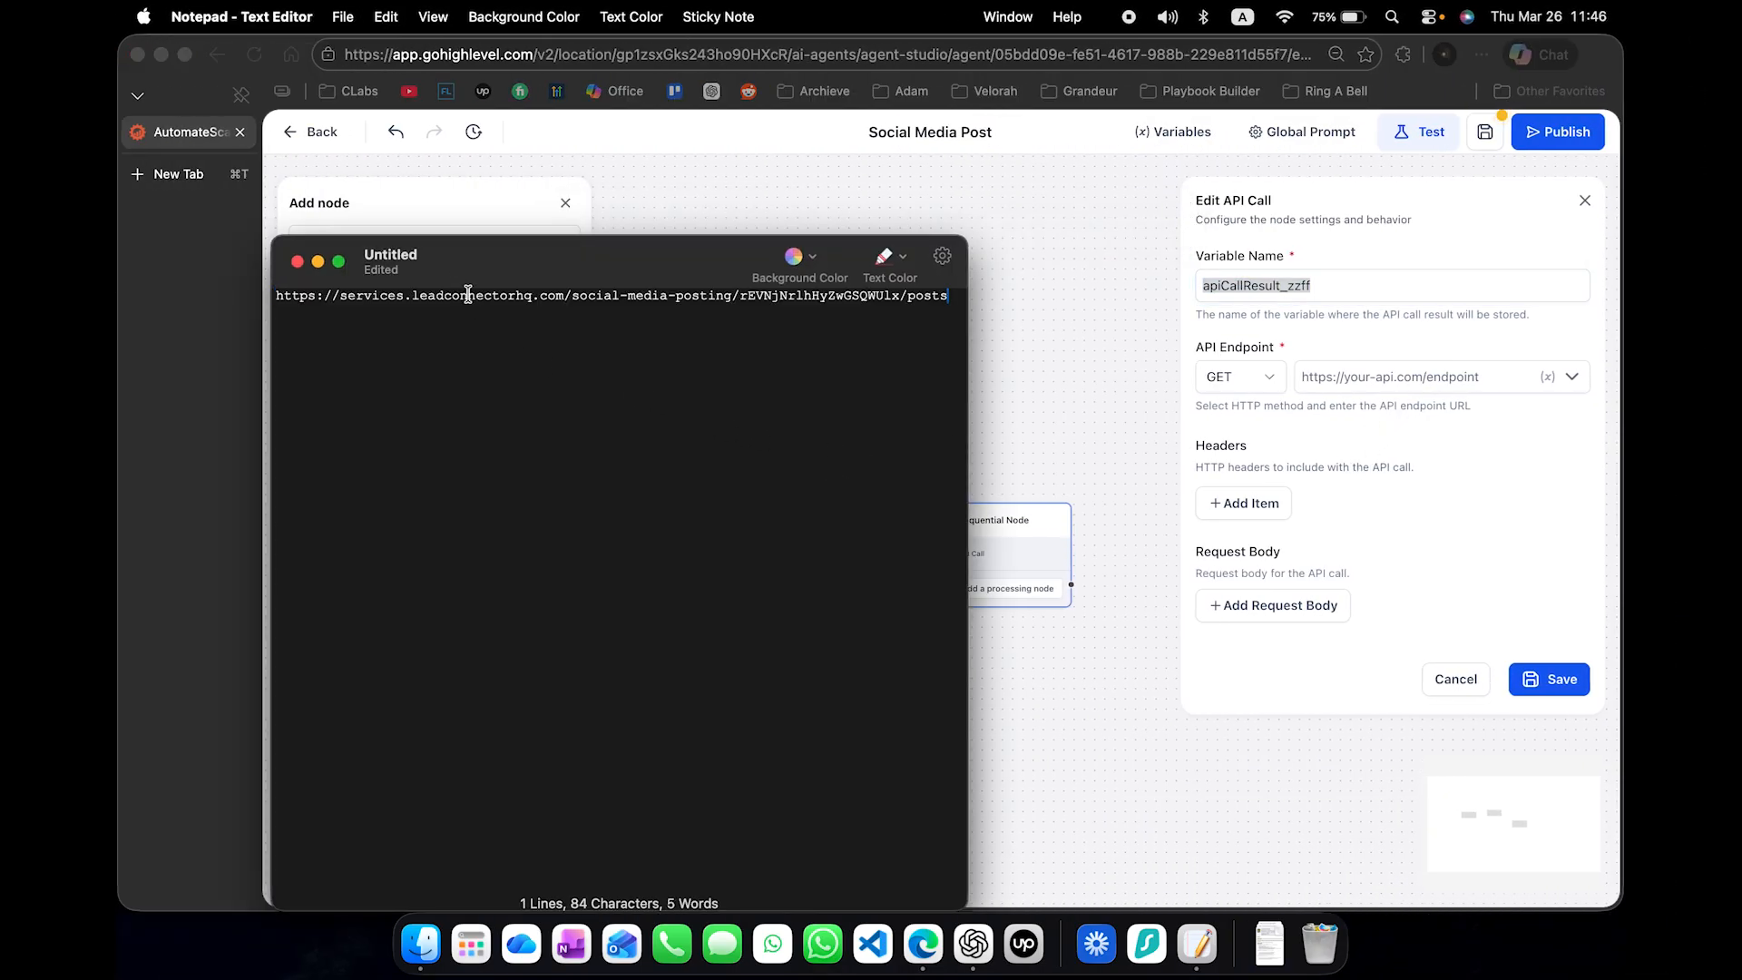
- Examine the location ID in the copied endpoint and compare it with the one in the School Avoidance agent's web address
left_click_drag(469, 295, 821, 313)
left_click(821, 315)
double_click(835, 305)
double_click(841, 303)
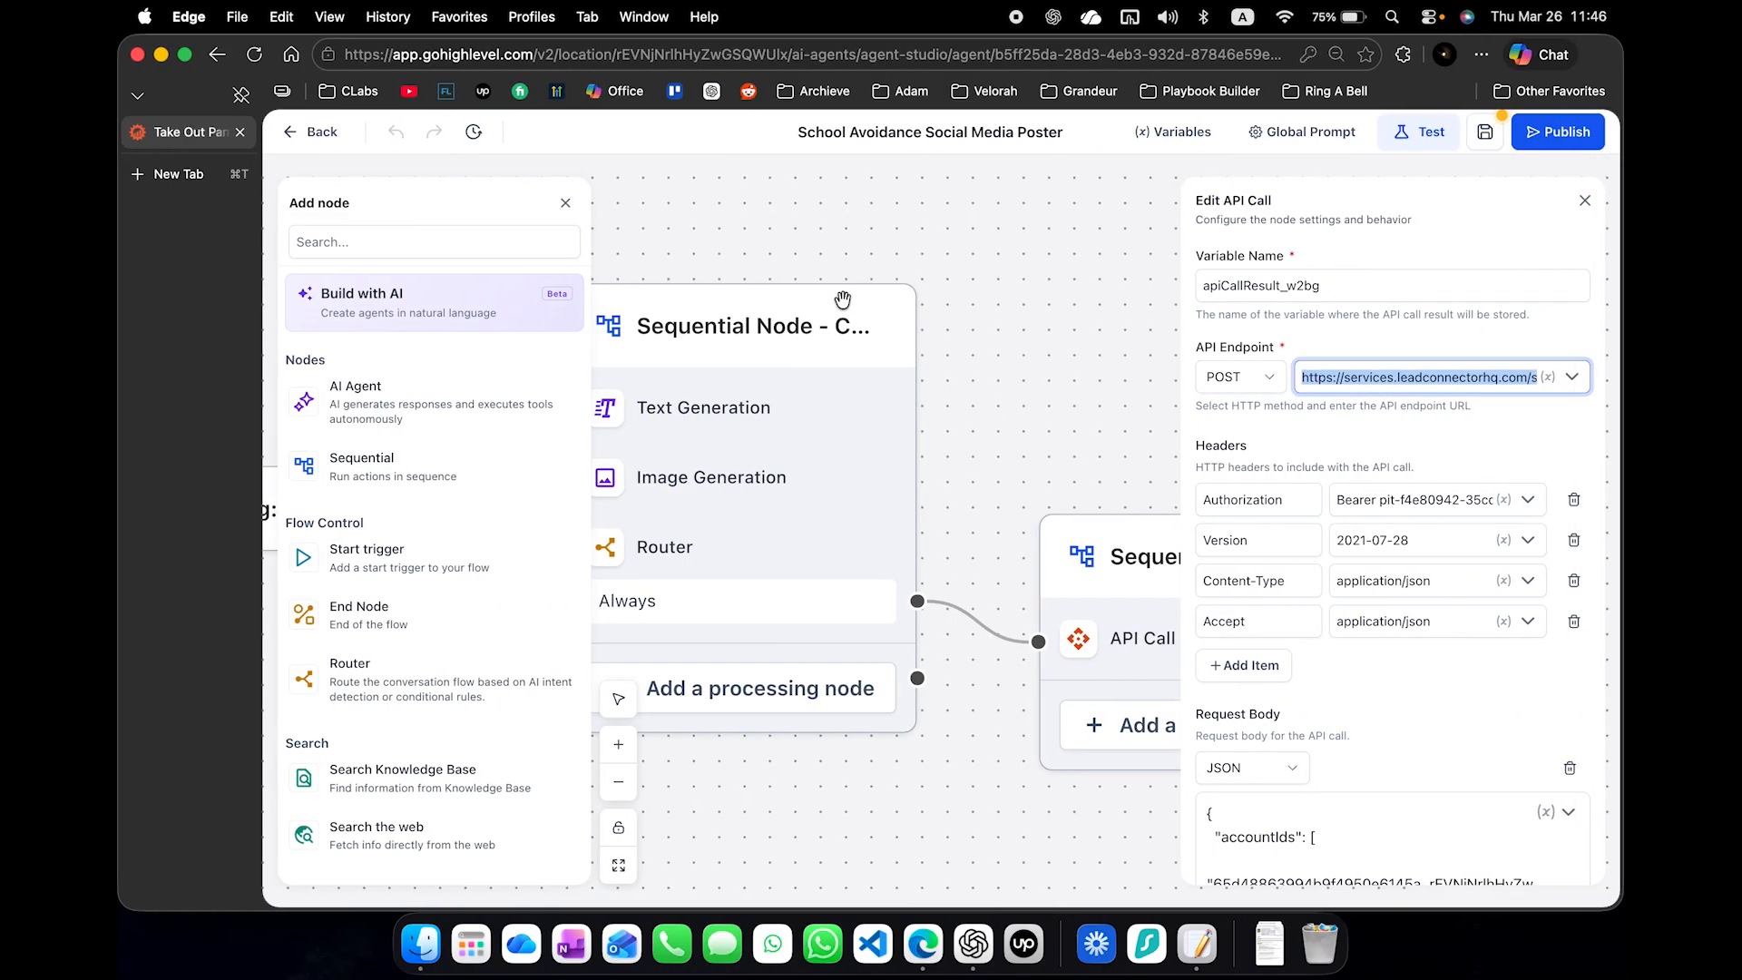
left_click(1343, 377)
left_click_drag(1323, 384, 1610, 407)
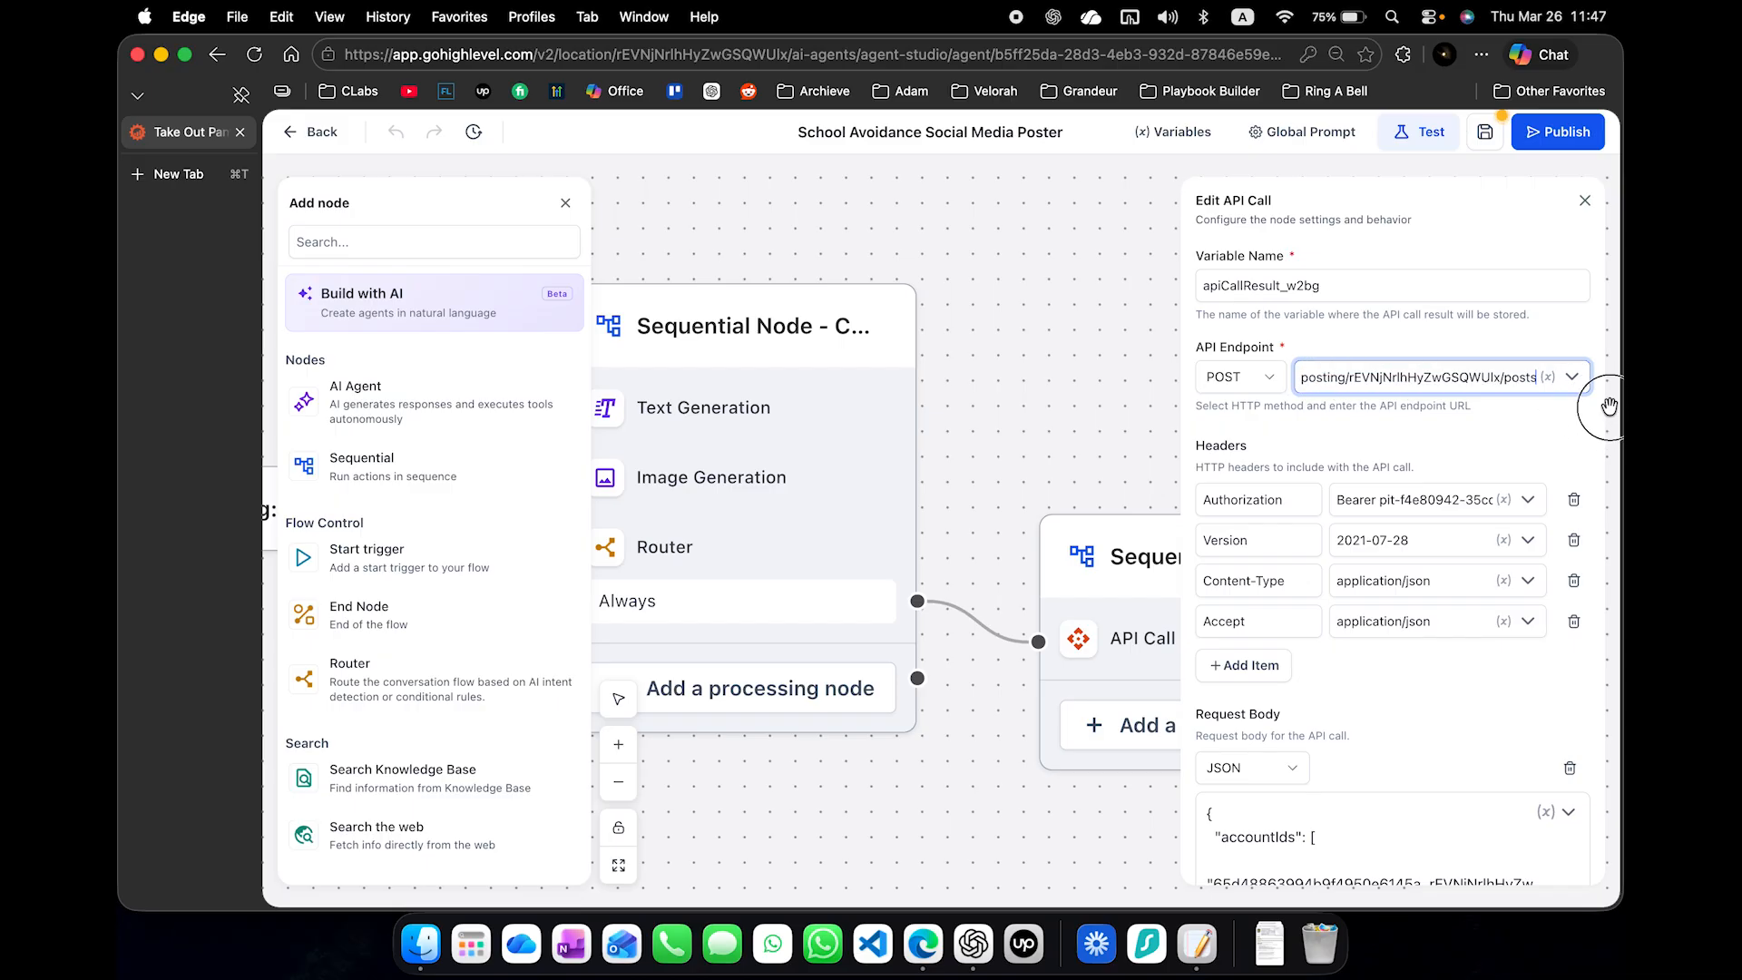
double_click(1424, 377)
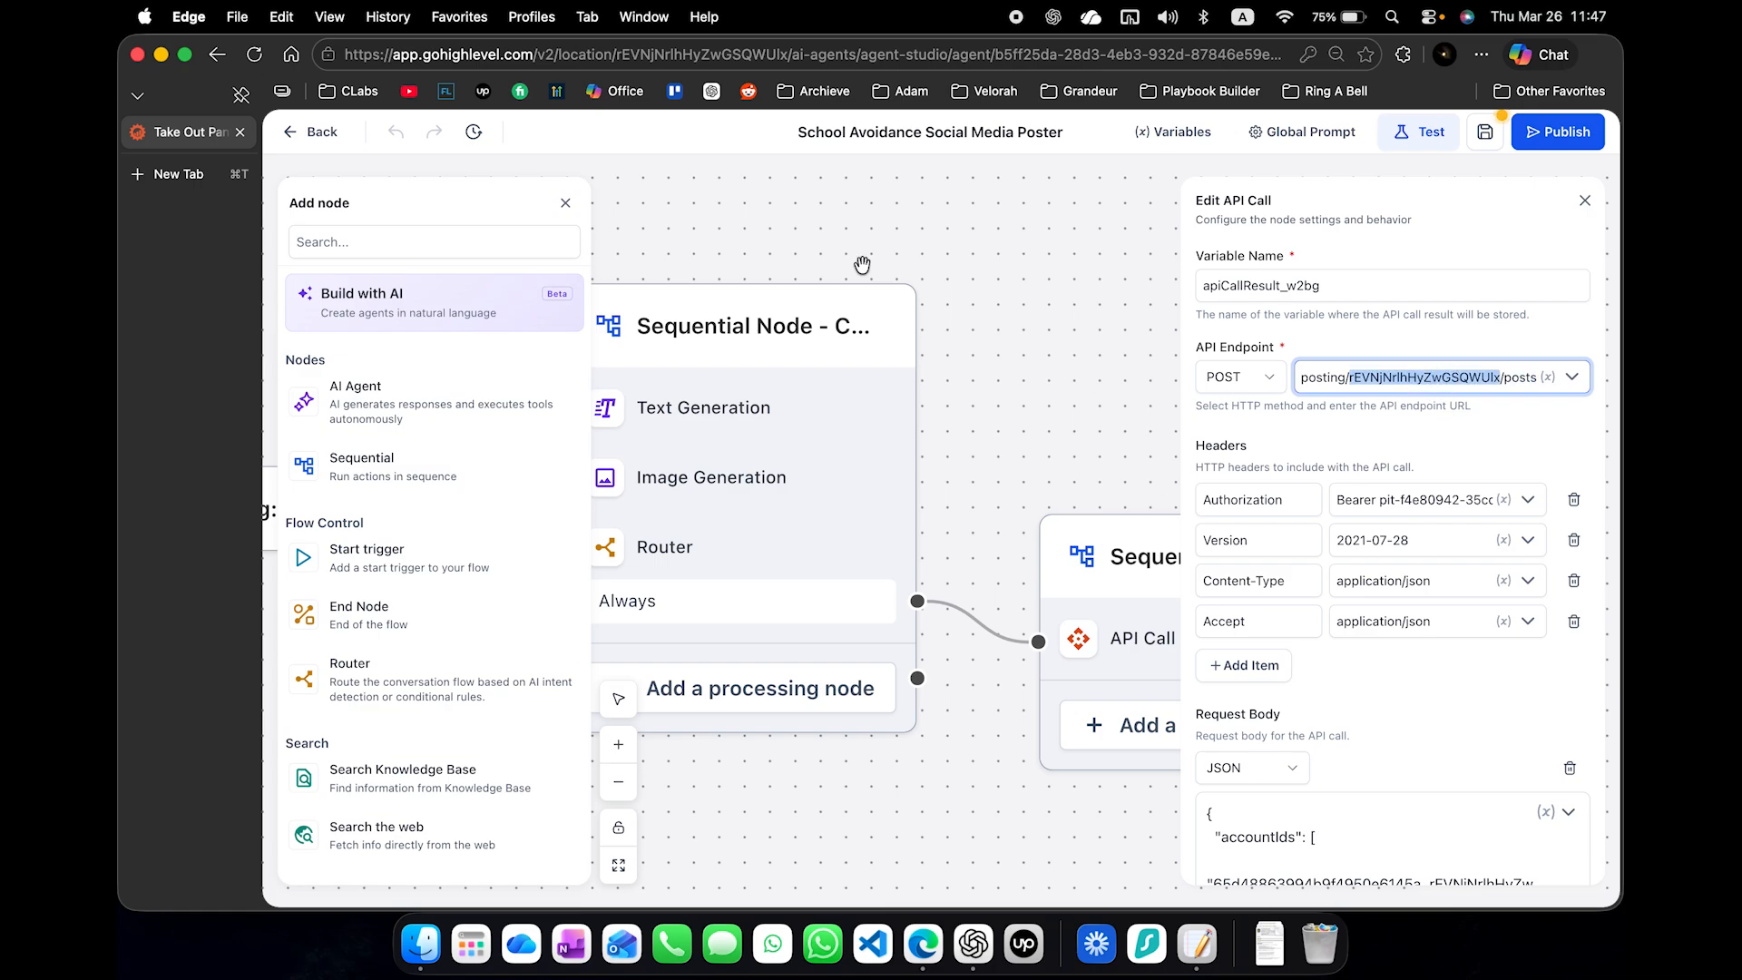
double_click(721, 56)
- Replace the location ID in the Notepad endpoint URL with the one from the Social Media Post agent's web address
key("ctrl+Left")
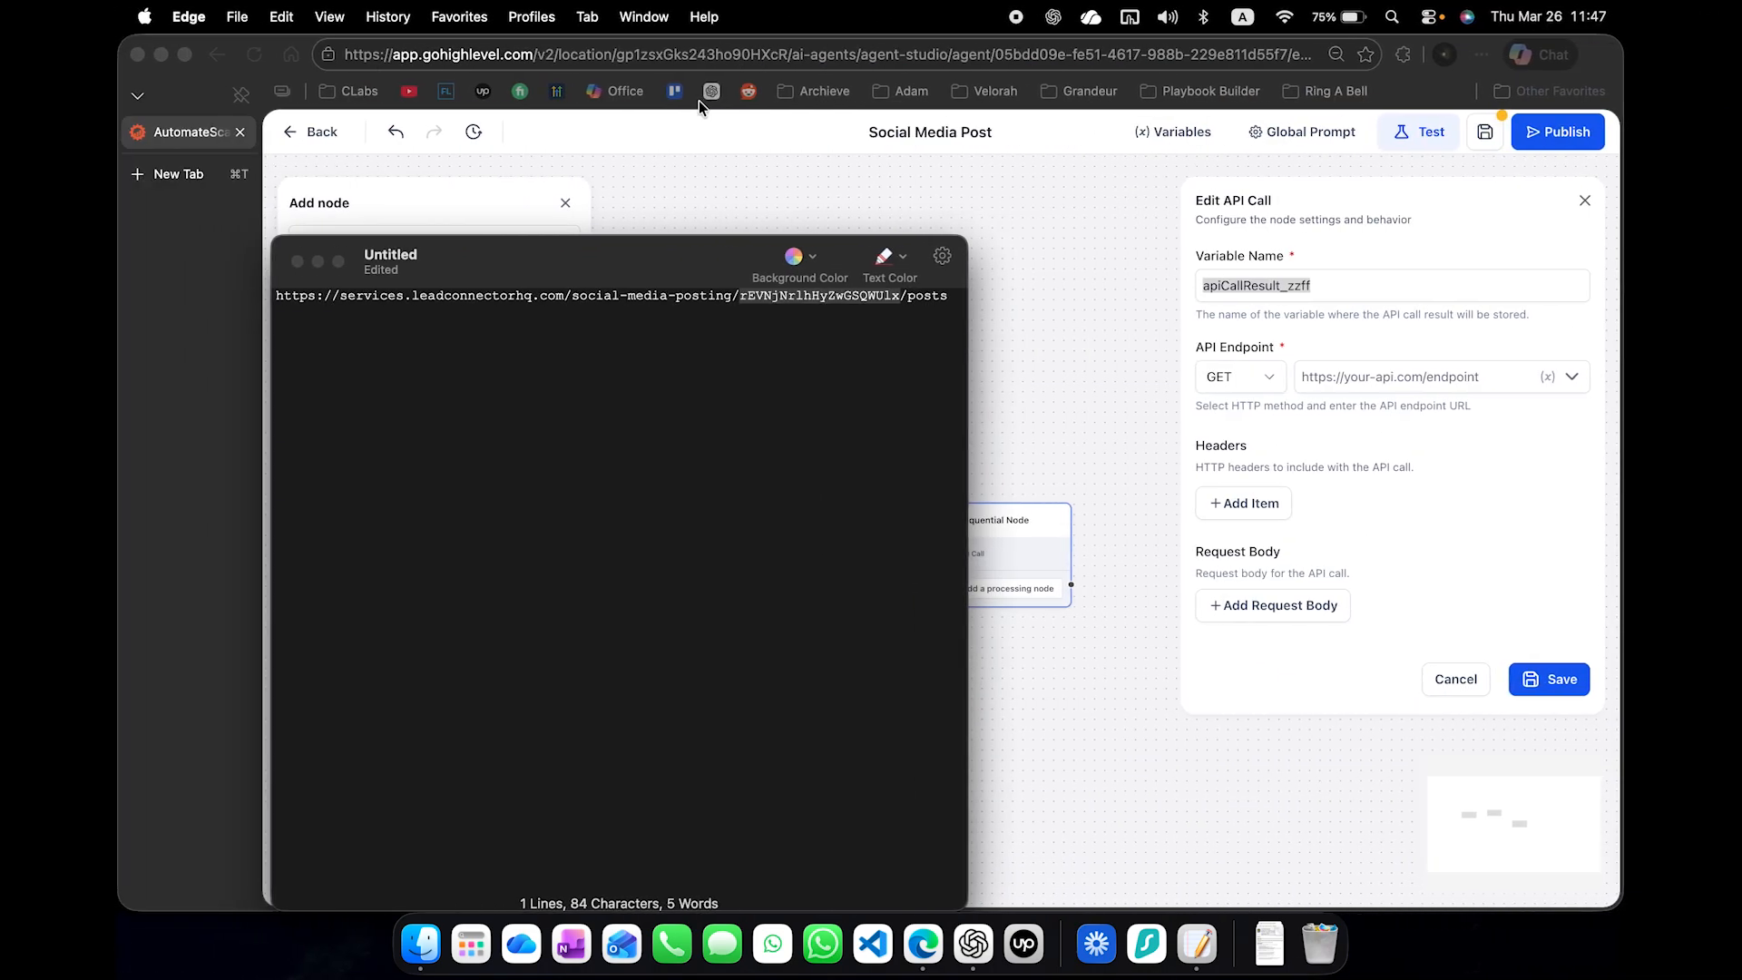
double_click(725, 55)
key("super+c")
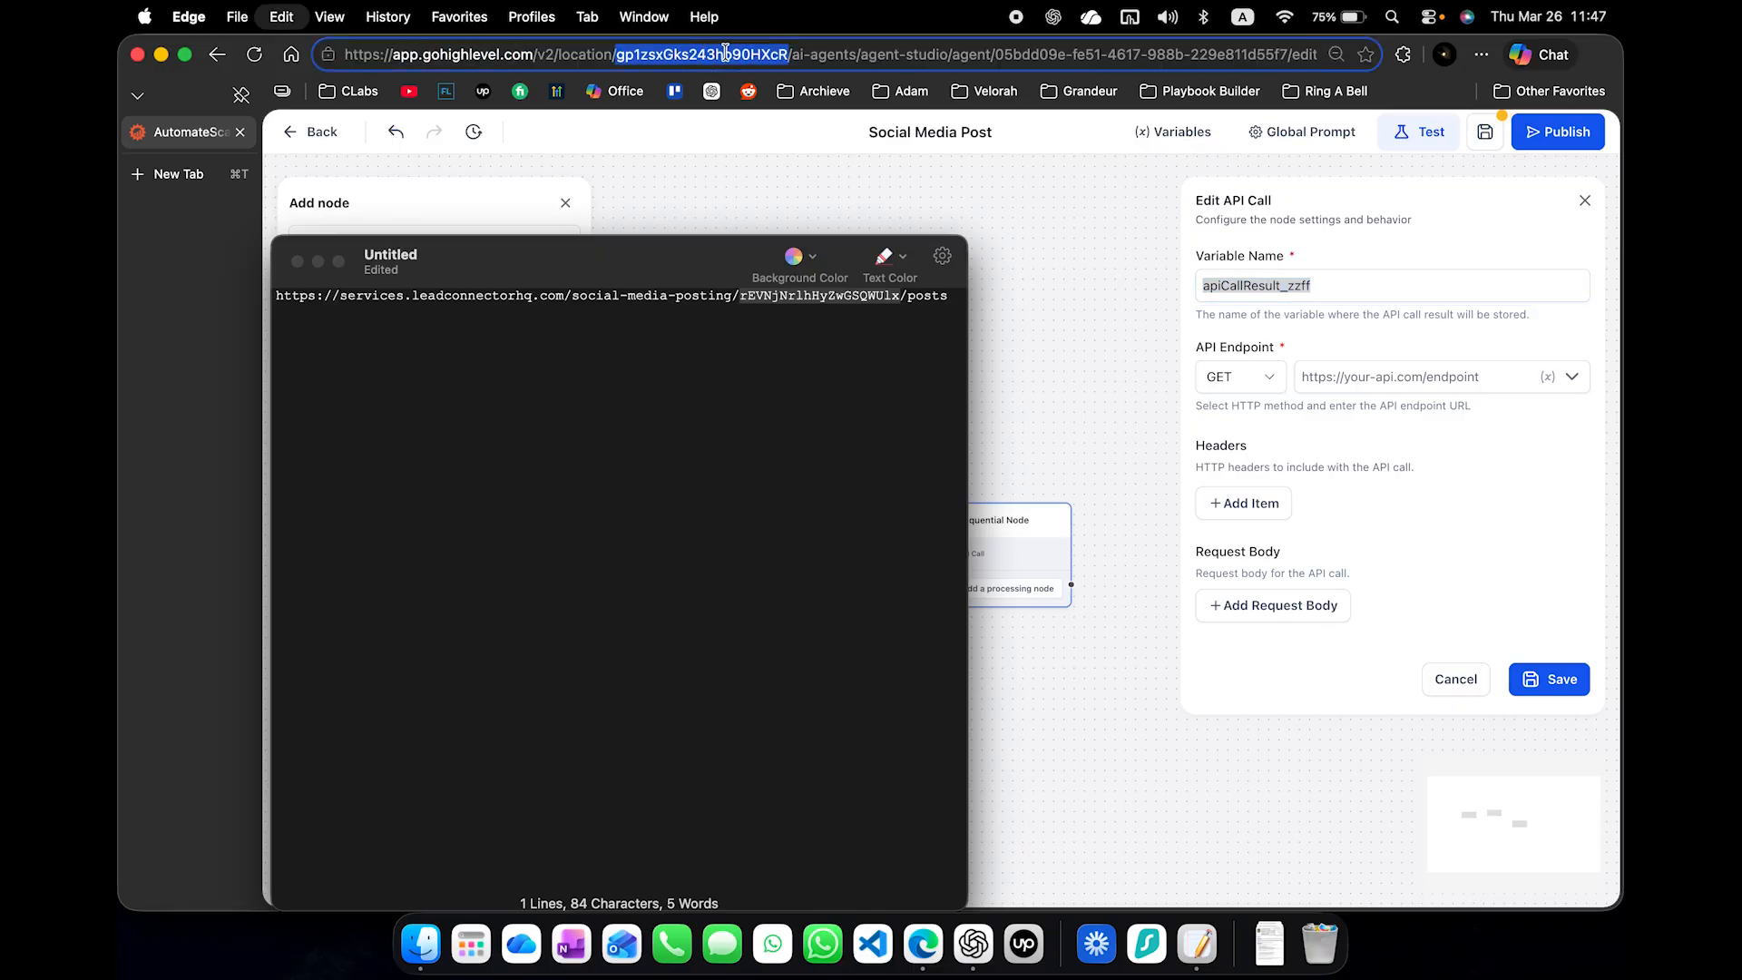
double_click(805, 303)
key("super+v")
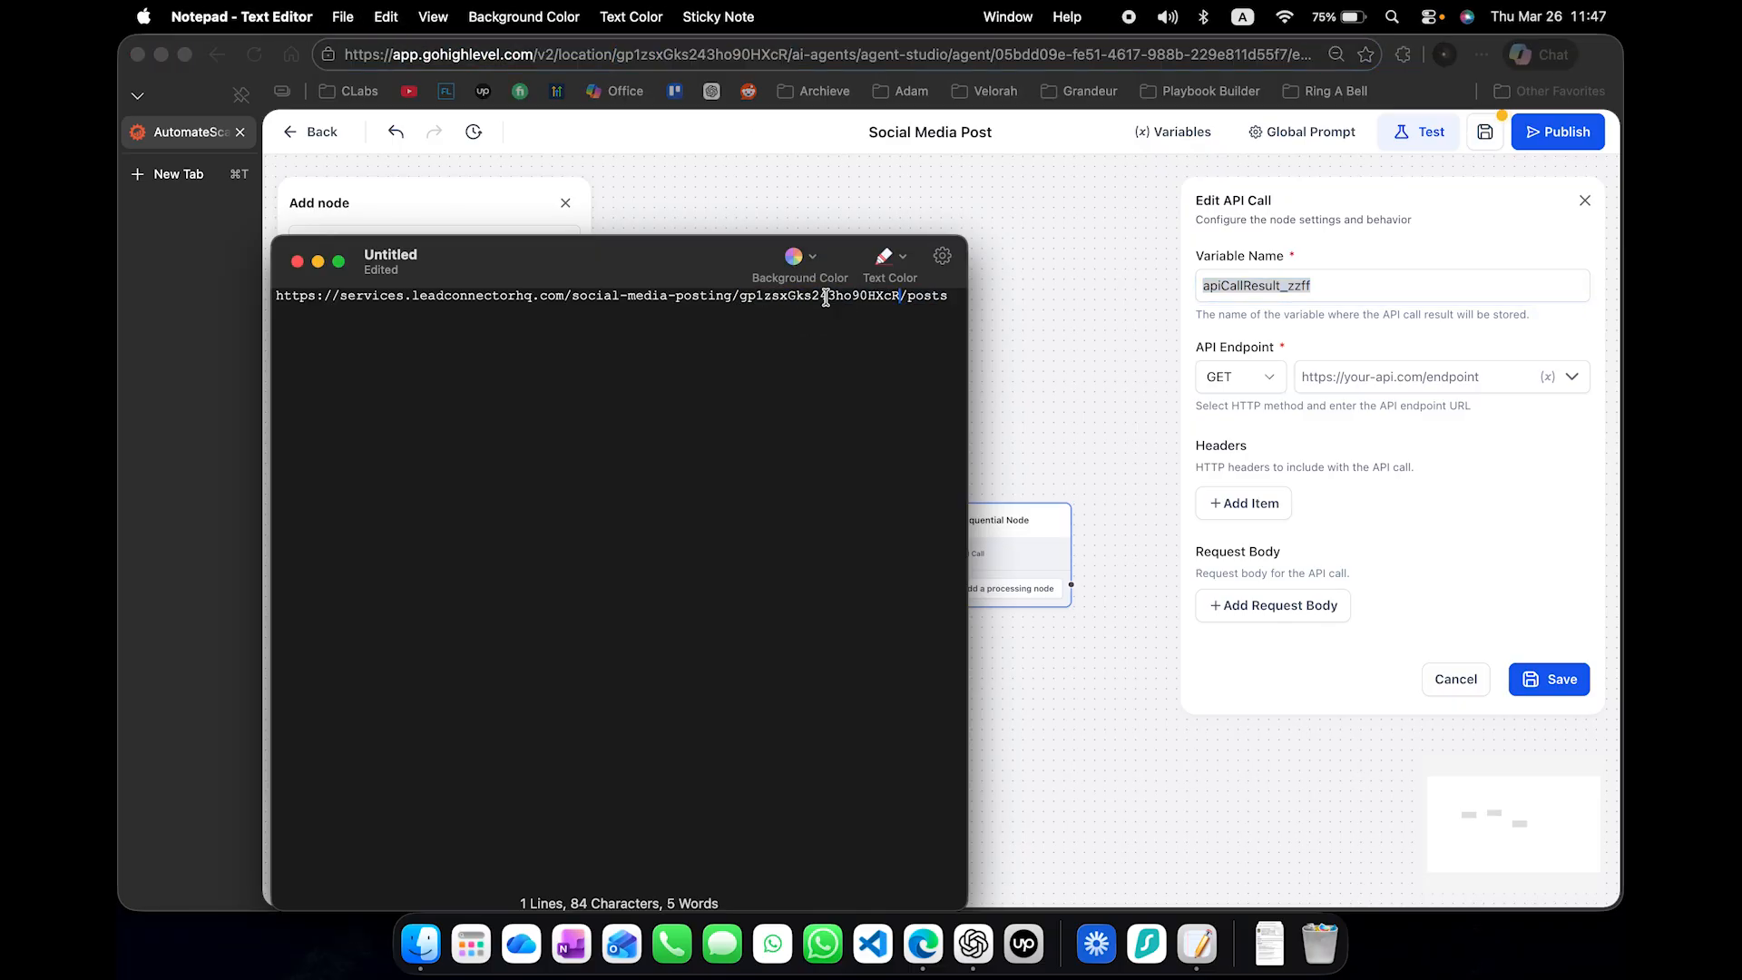
- Copy the edited endpoint URL from the Notepad note into the API Call's API Endpoint and set its method to POST
key("super+a")
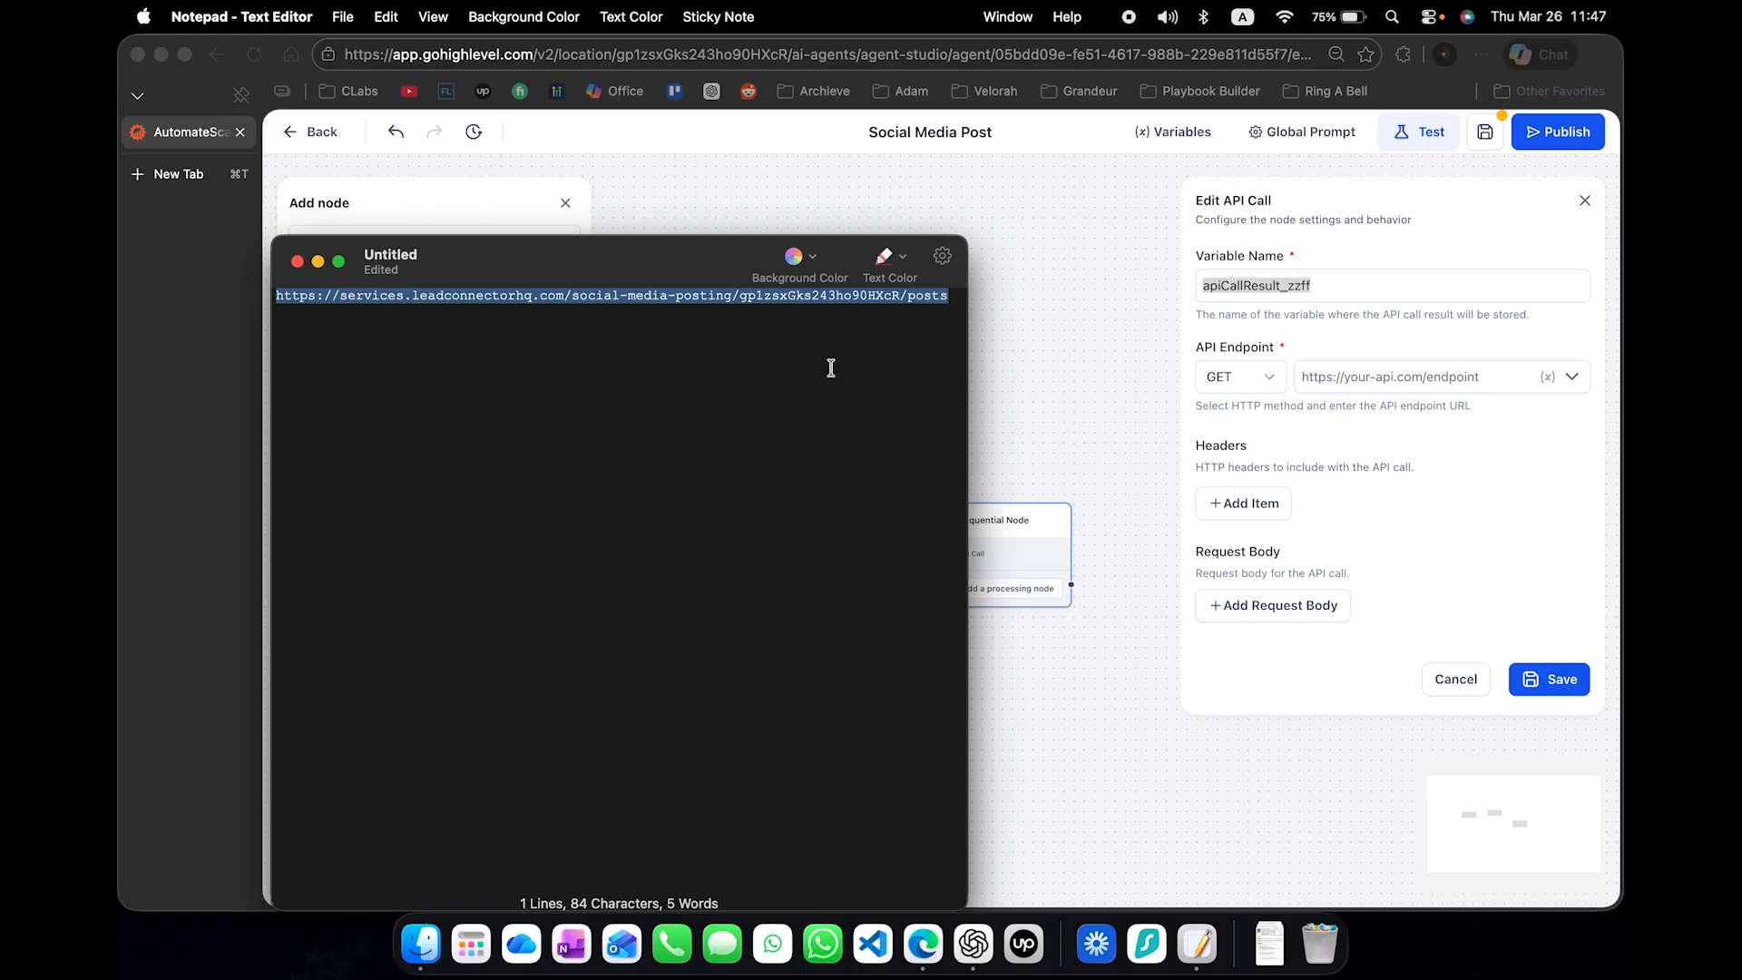
key("super+c")
left_click(1330, 352)
left_click(1316, 376)
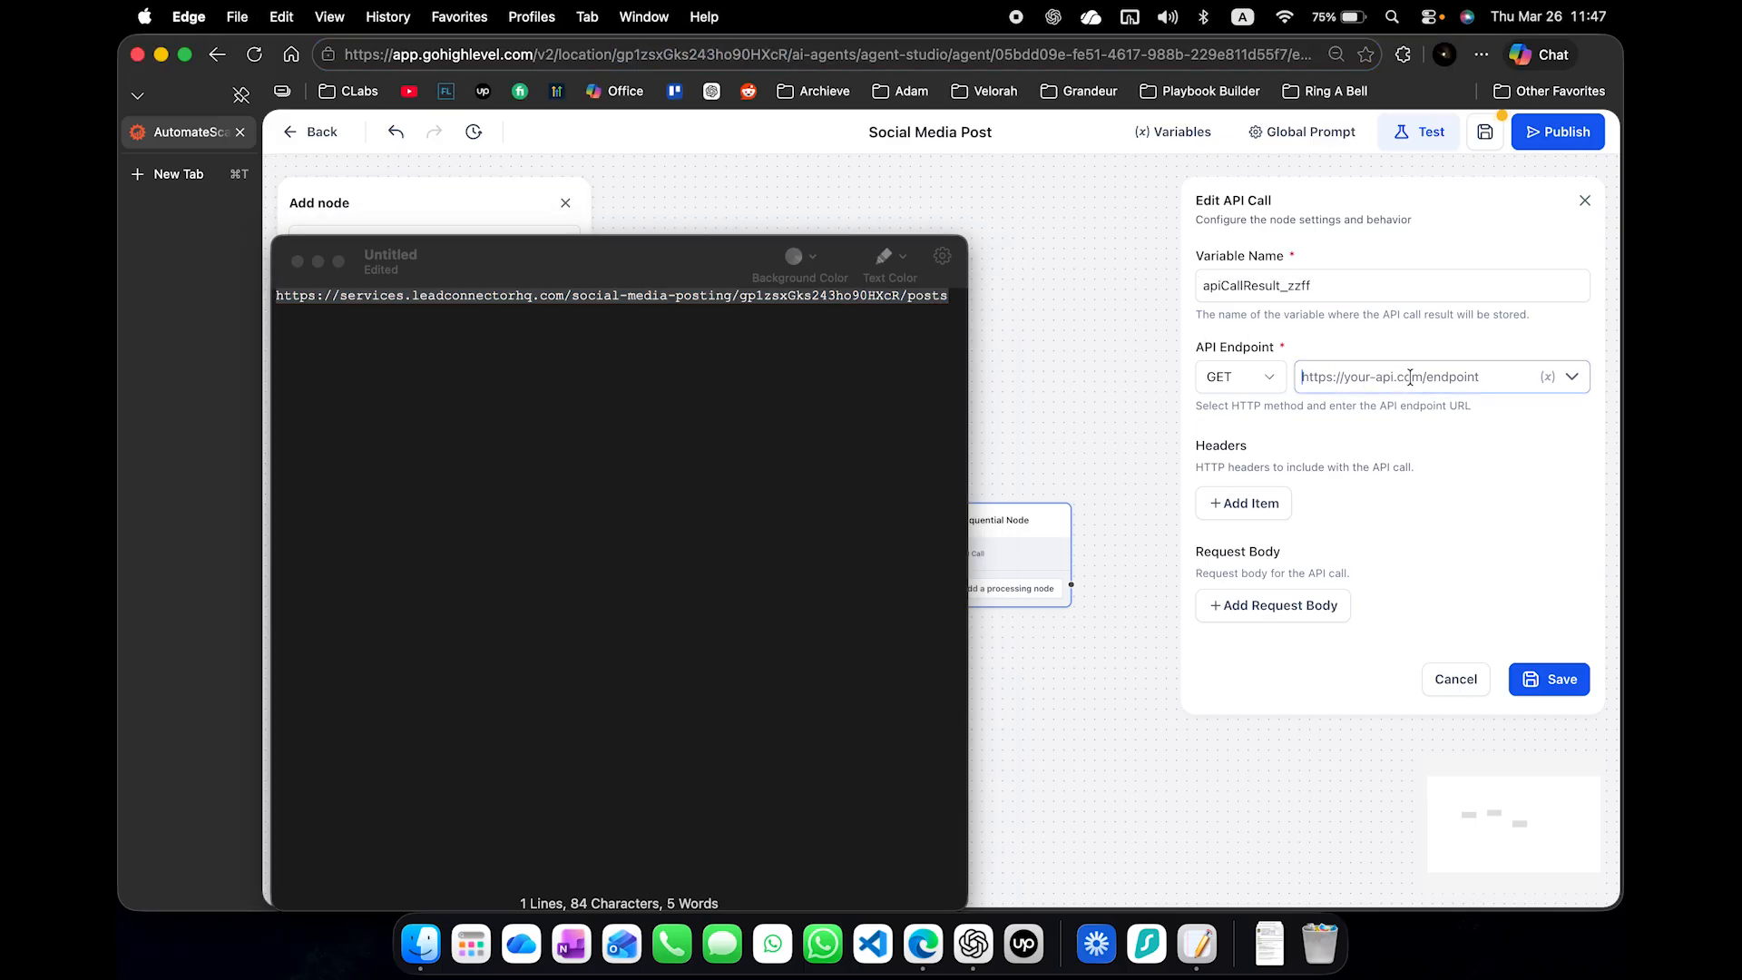
key("super+v")
left_click(1264, 382)
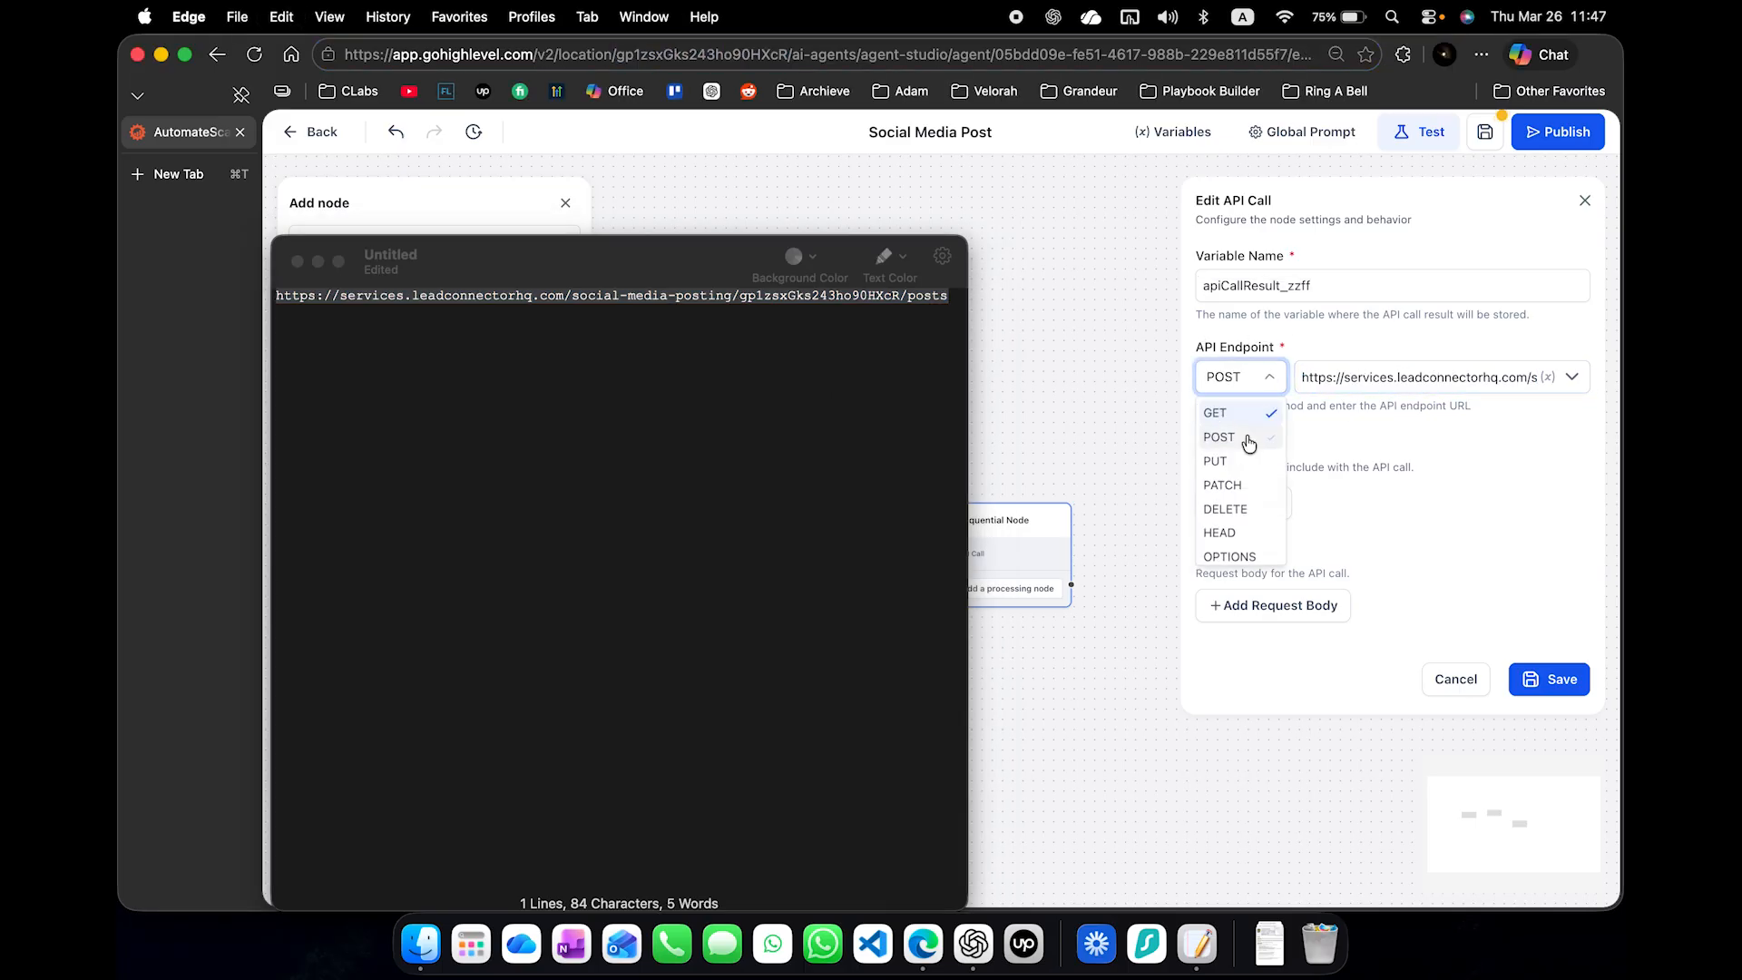
left_click(1252, 437)
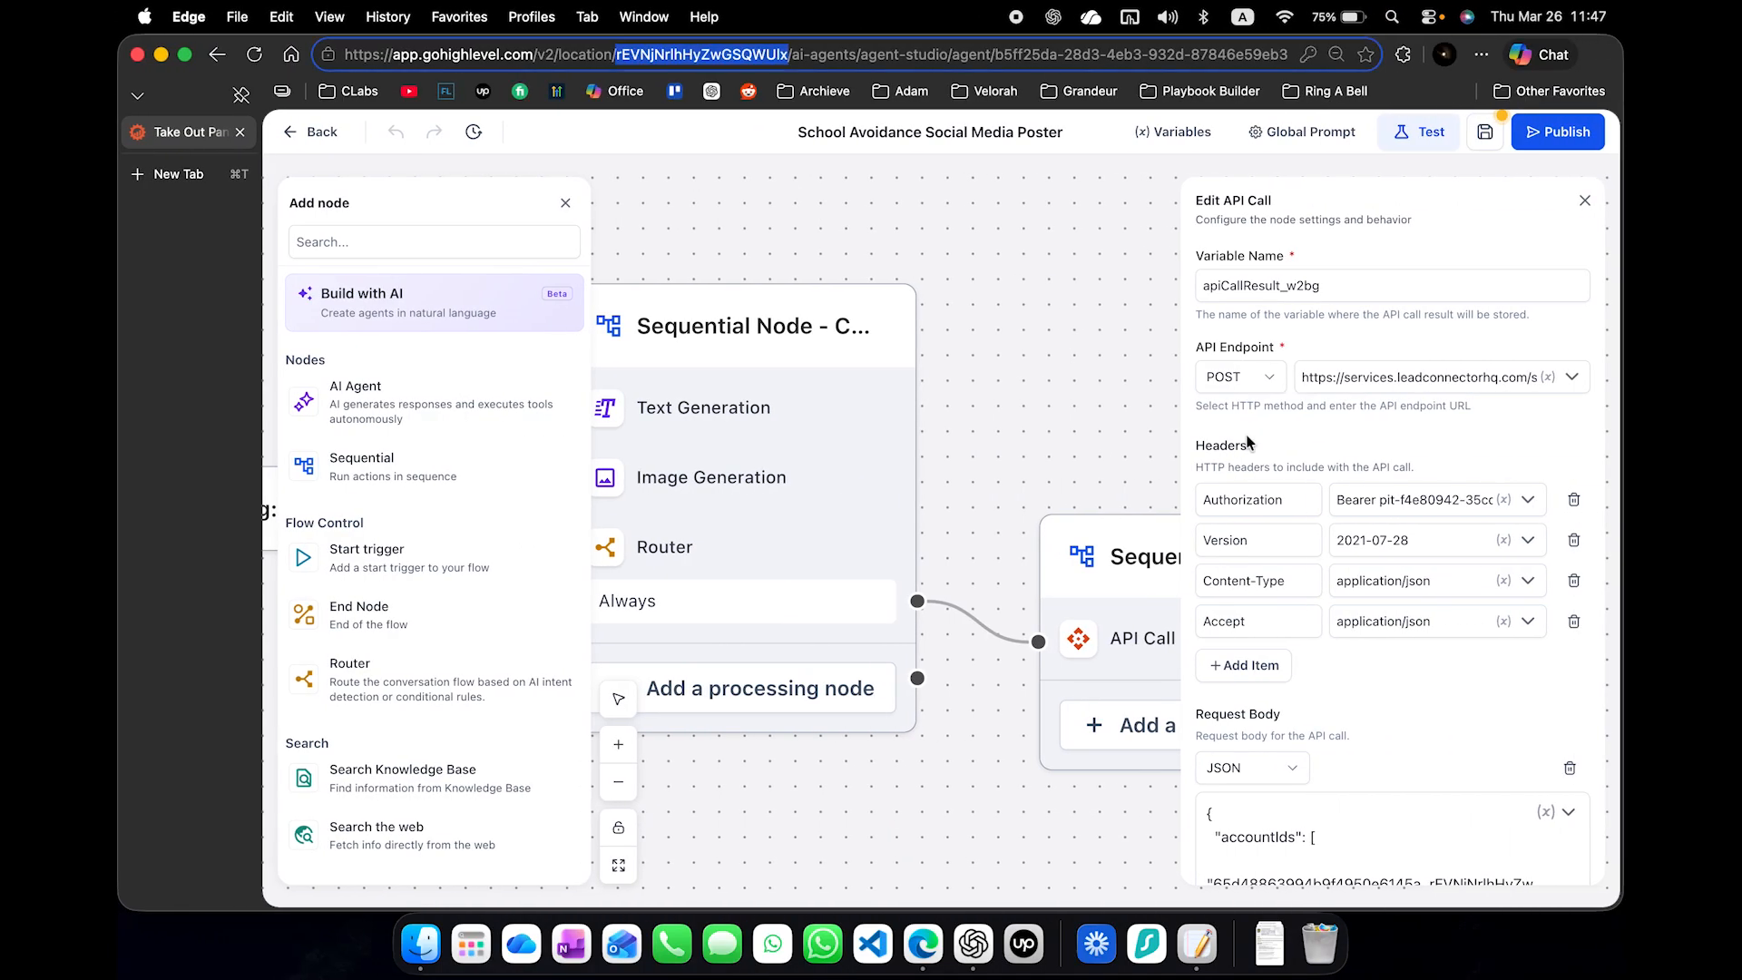
- Add an Authorization header to the API Call, copying its name from the School Avoidance agent, and add a second empty header row
scroll(1248, 442, "down", 2)
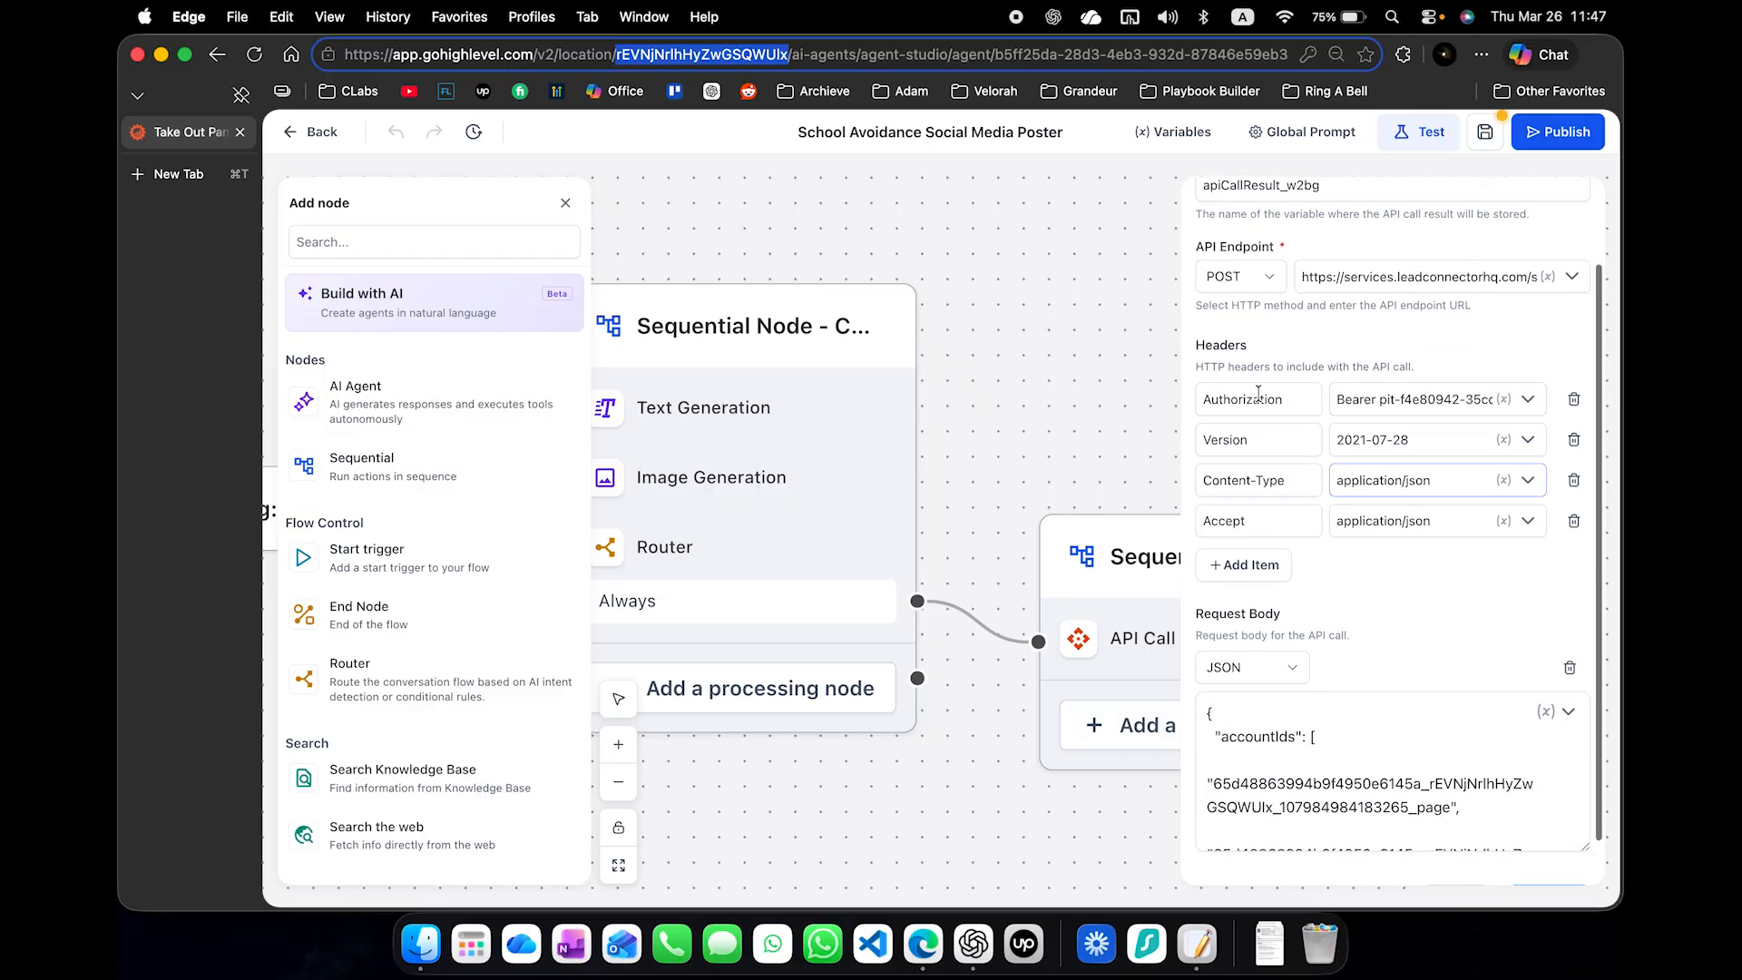
double_click(1258, 388)
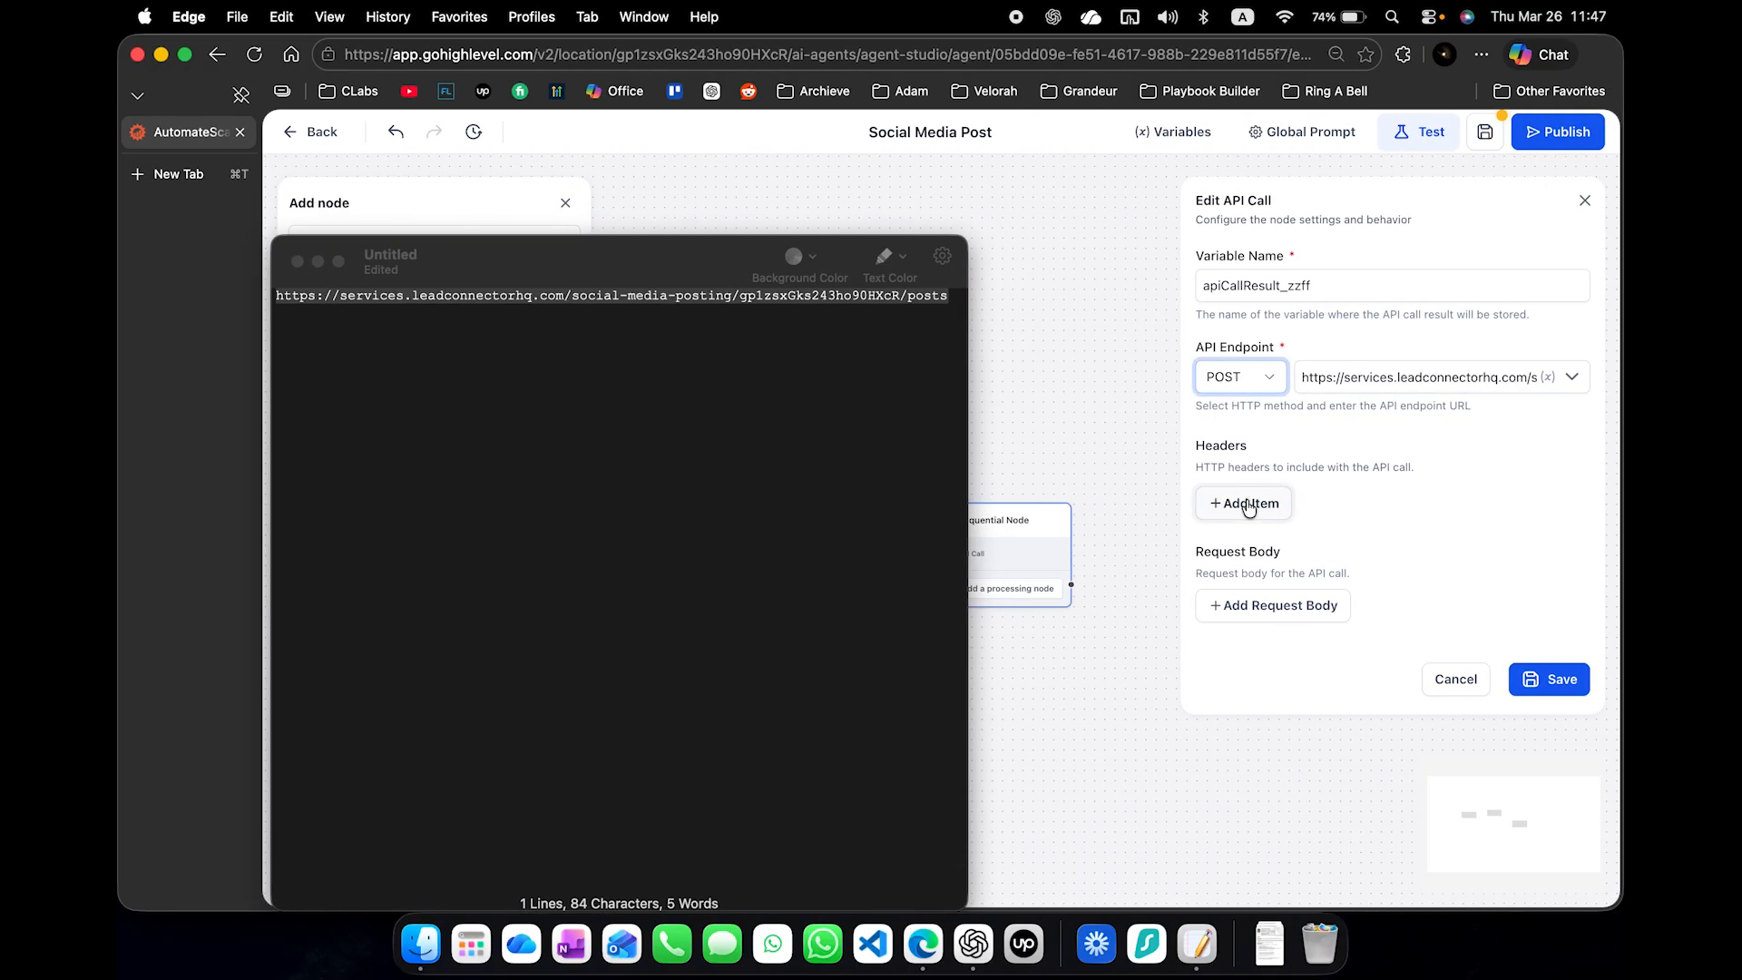
left_click(1252, 499)
key("super+v")
left_click(1251, 544)
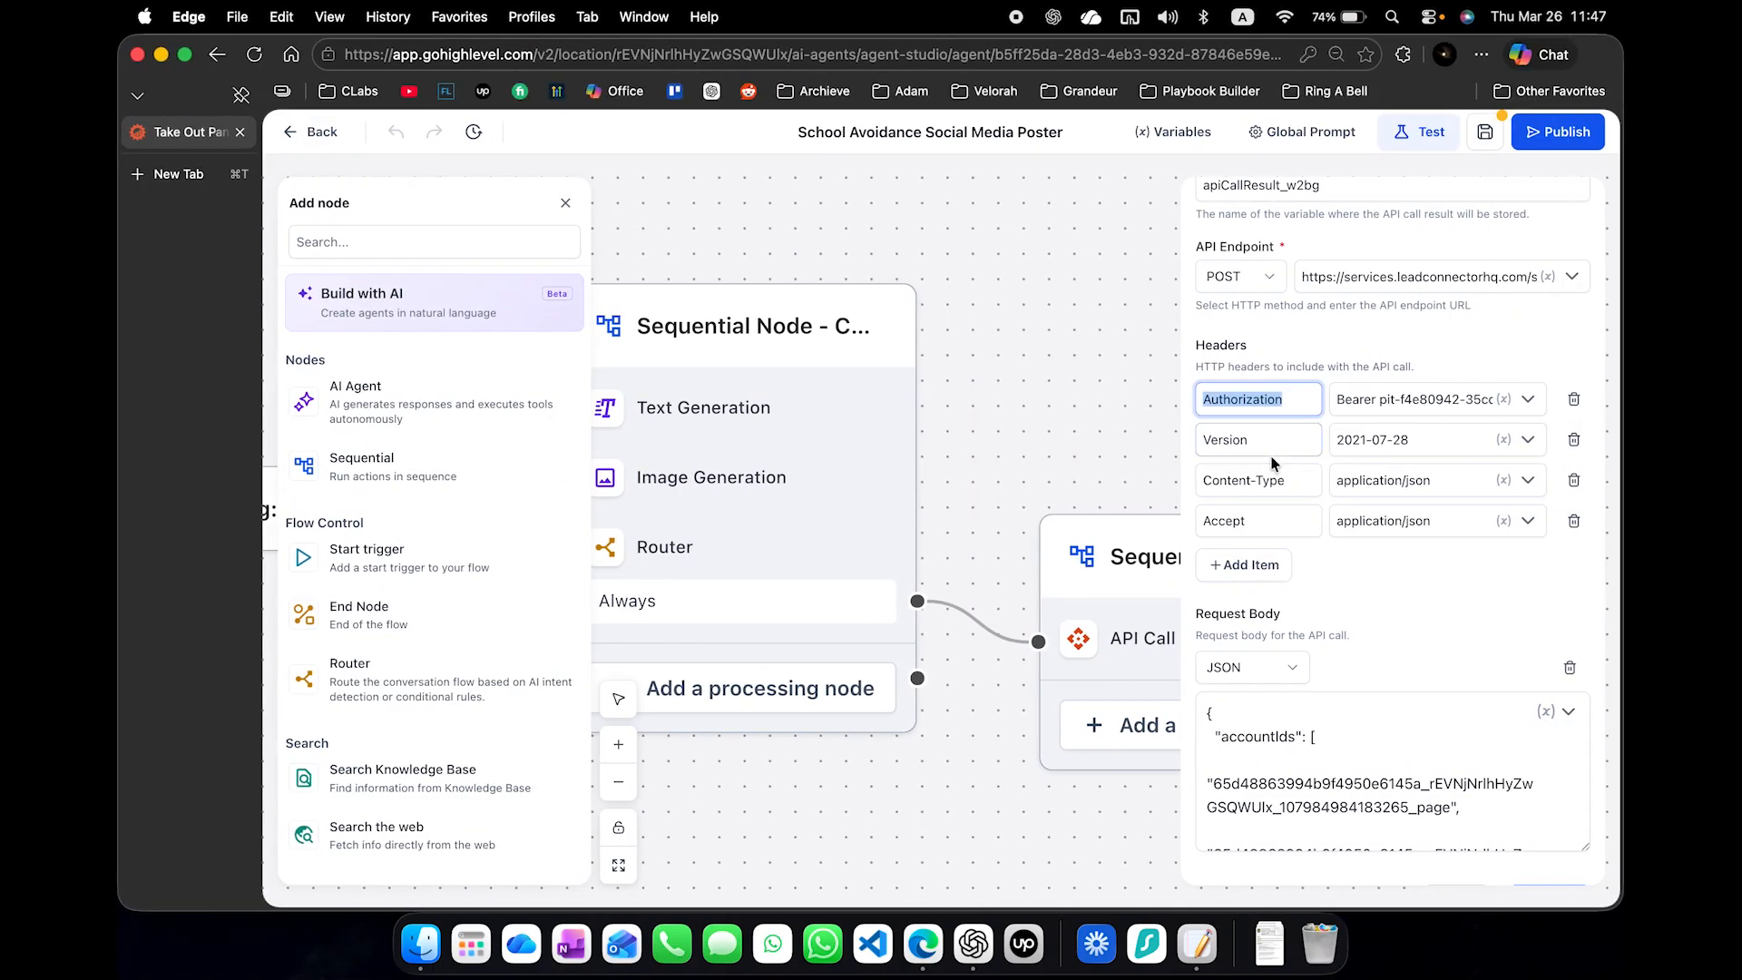
- Copy the Version, Content-Type and Accept header names from the School Avoidance agent and name the second header Version
left_click(1270, 441)
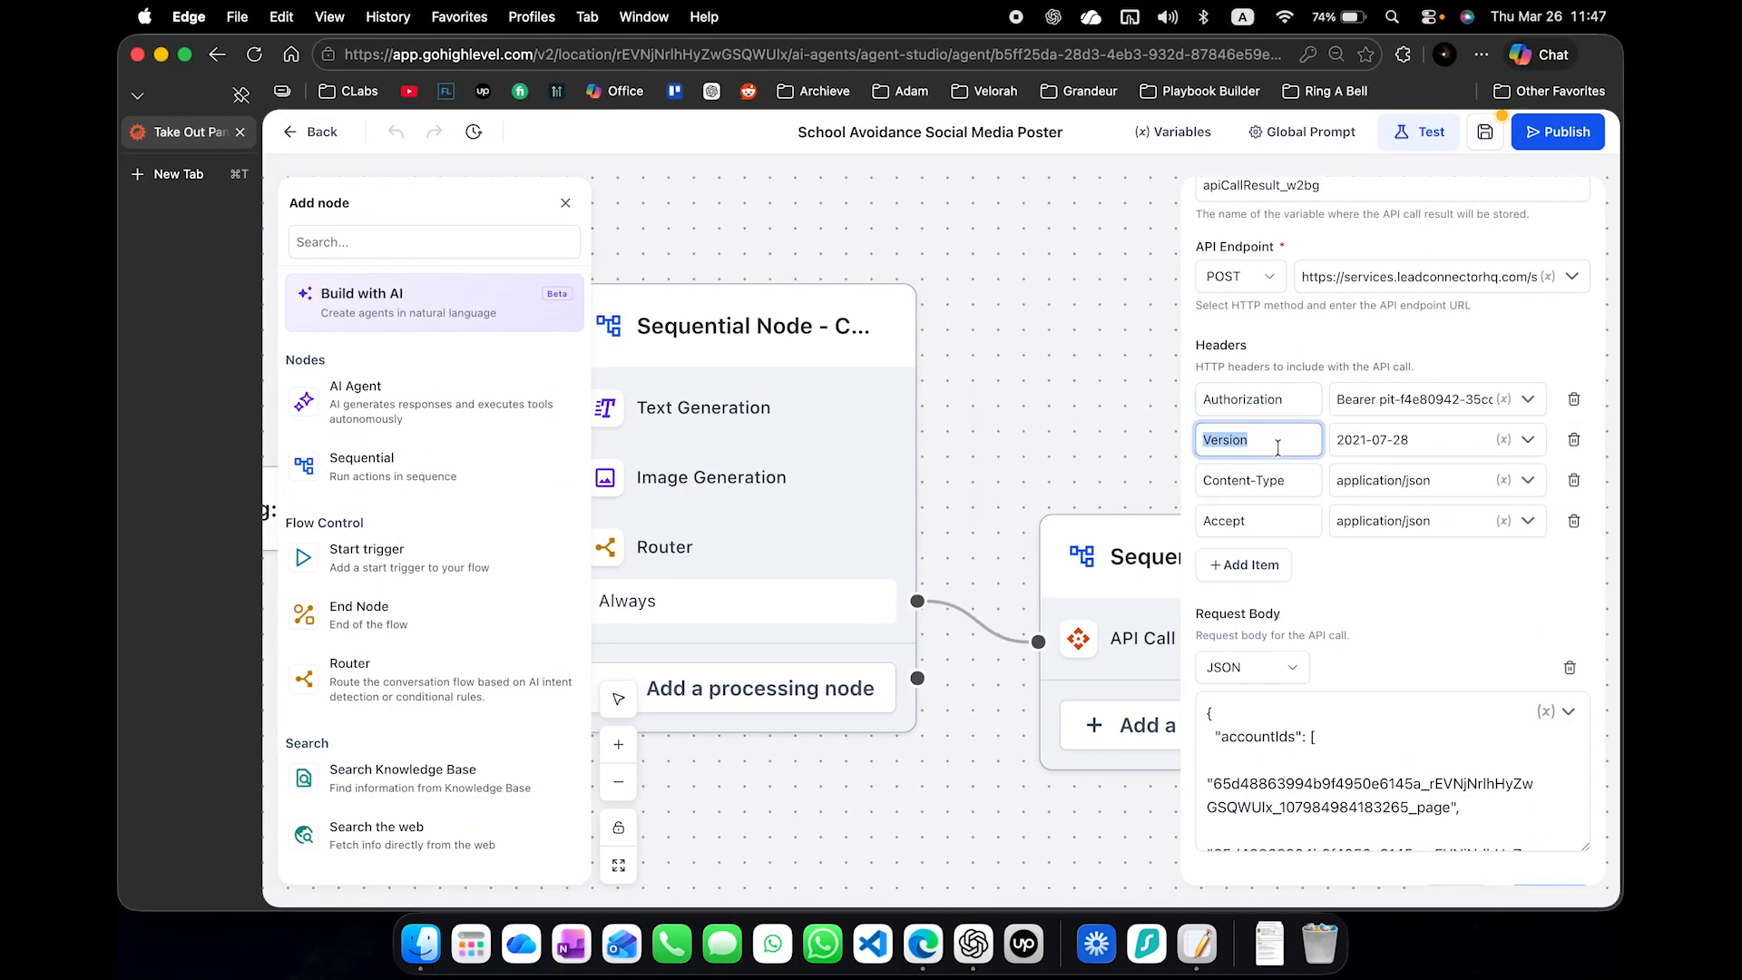
left_click(1277, 481)
left_click(1261, 521)
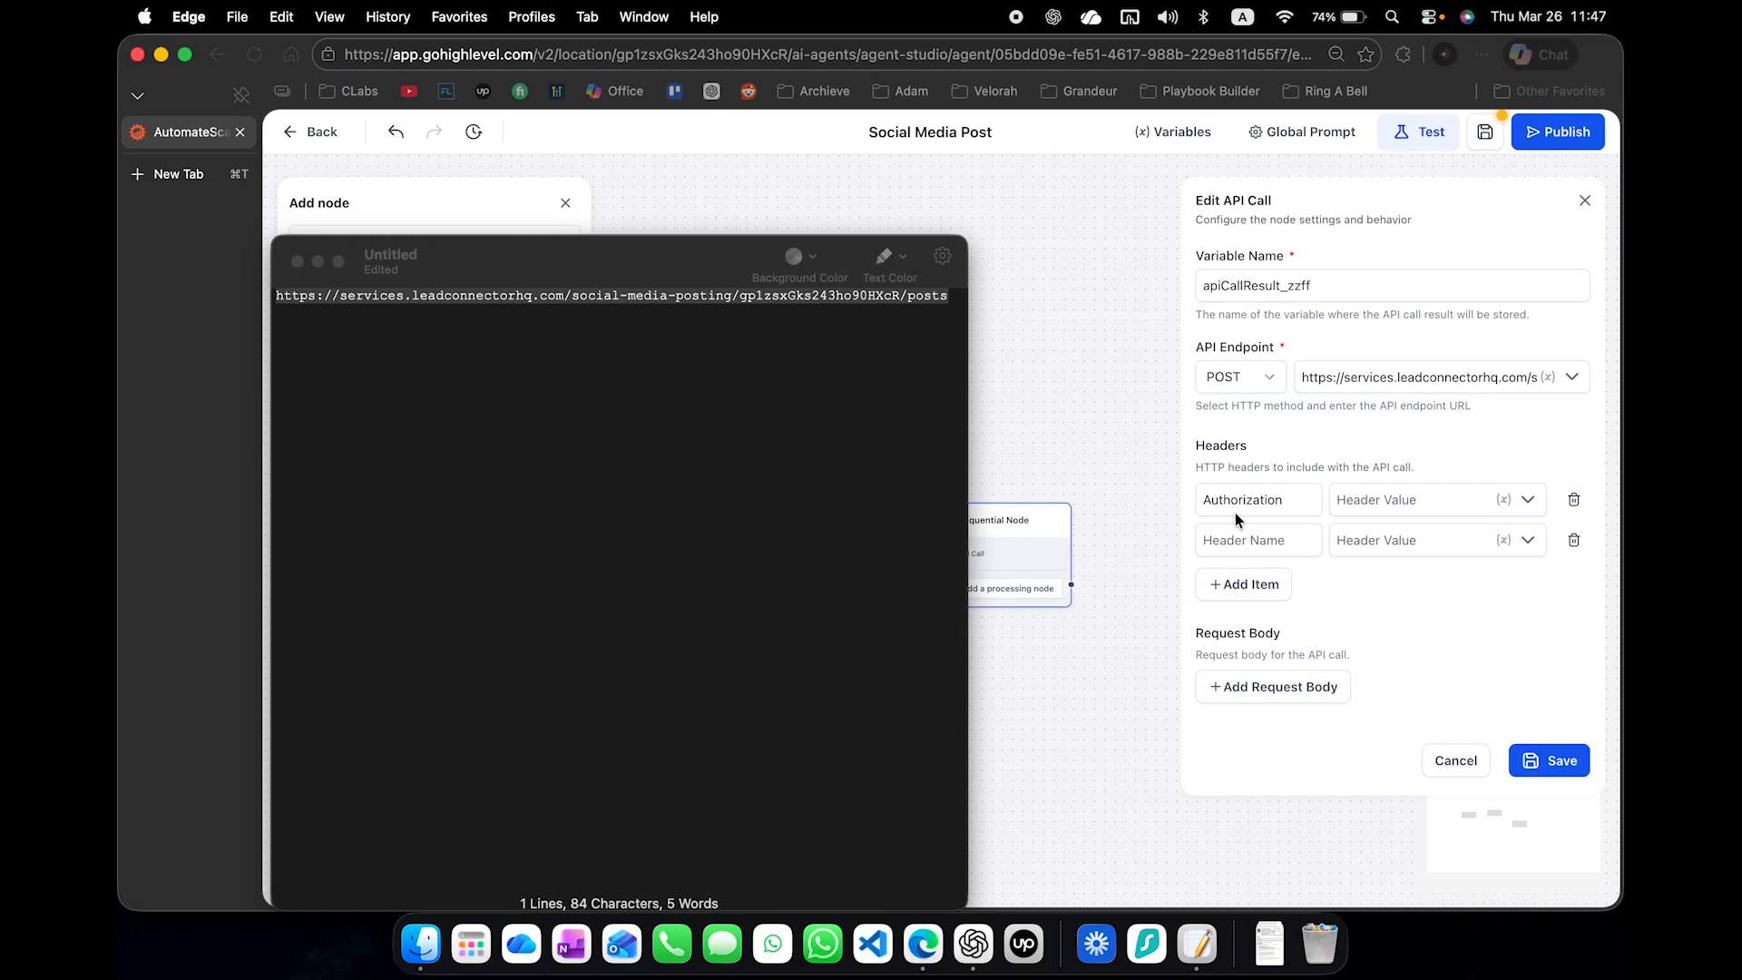
left_click(1245, 536)
key("super+v")
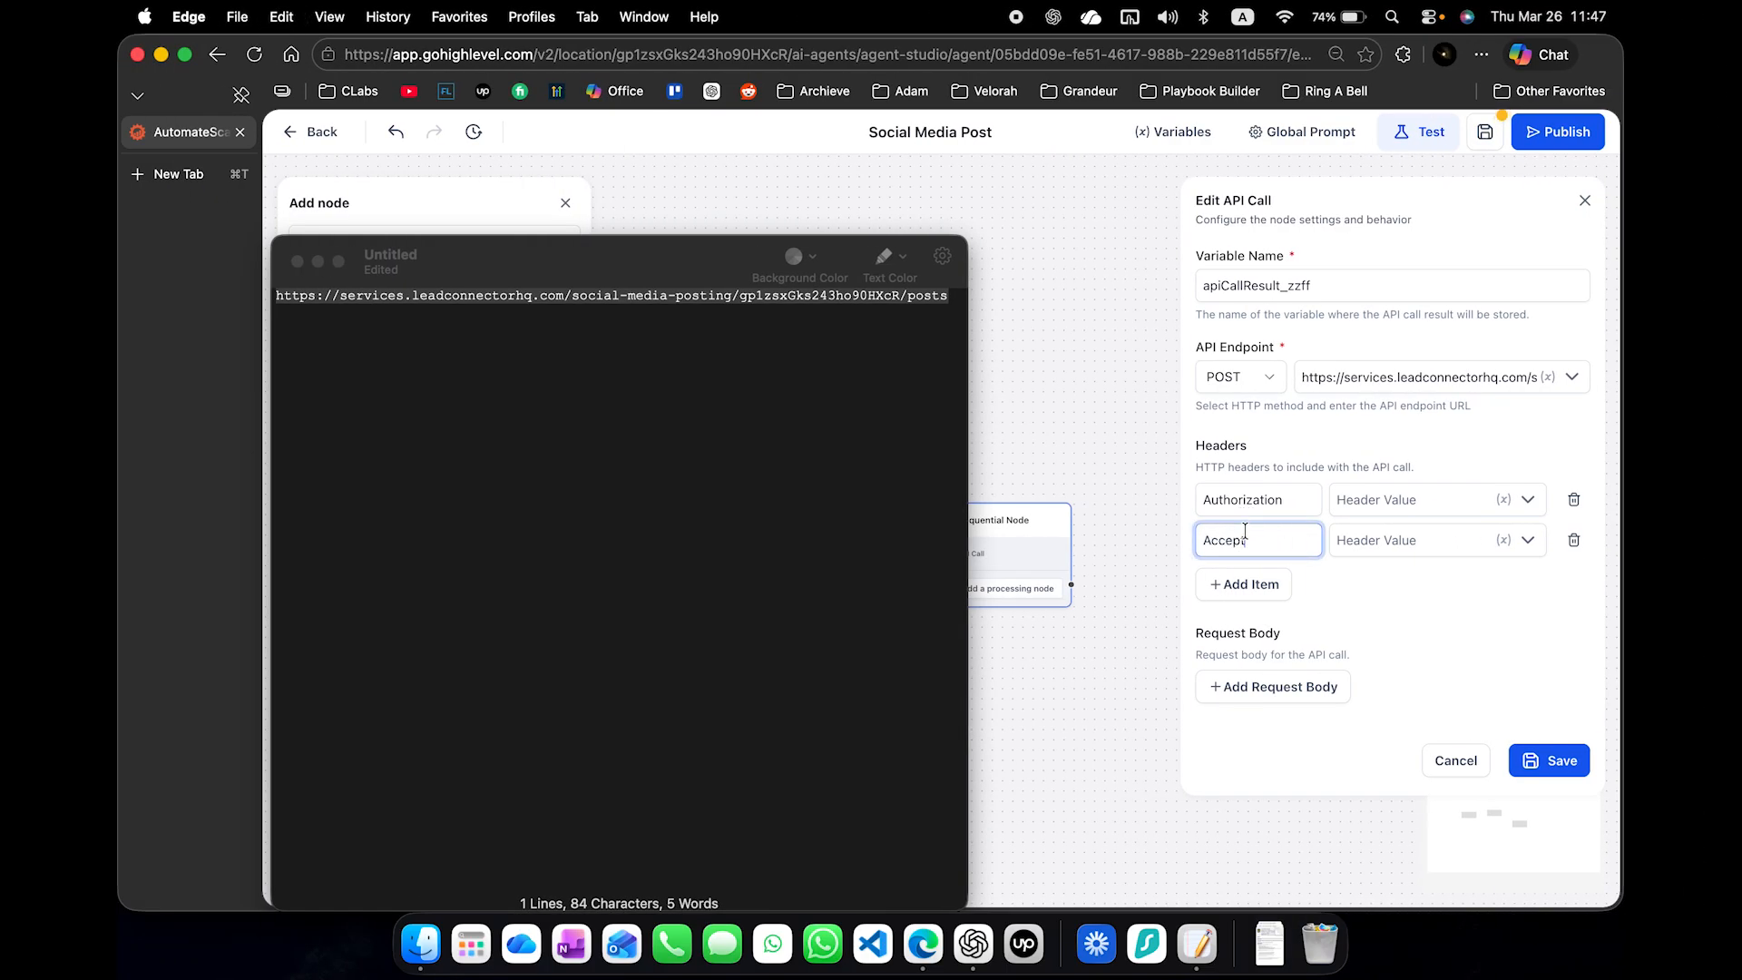
key("super+shift+v")
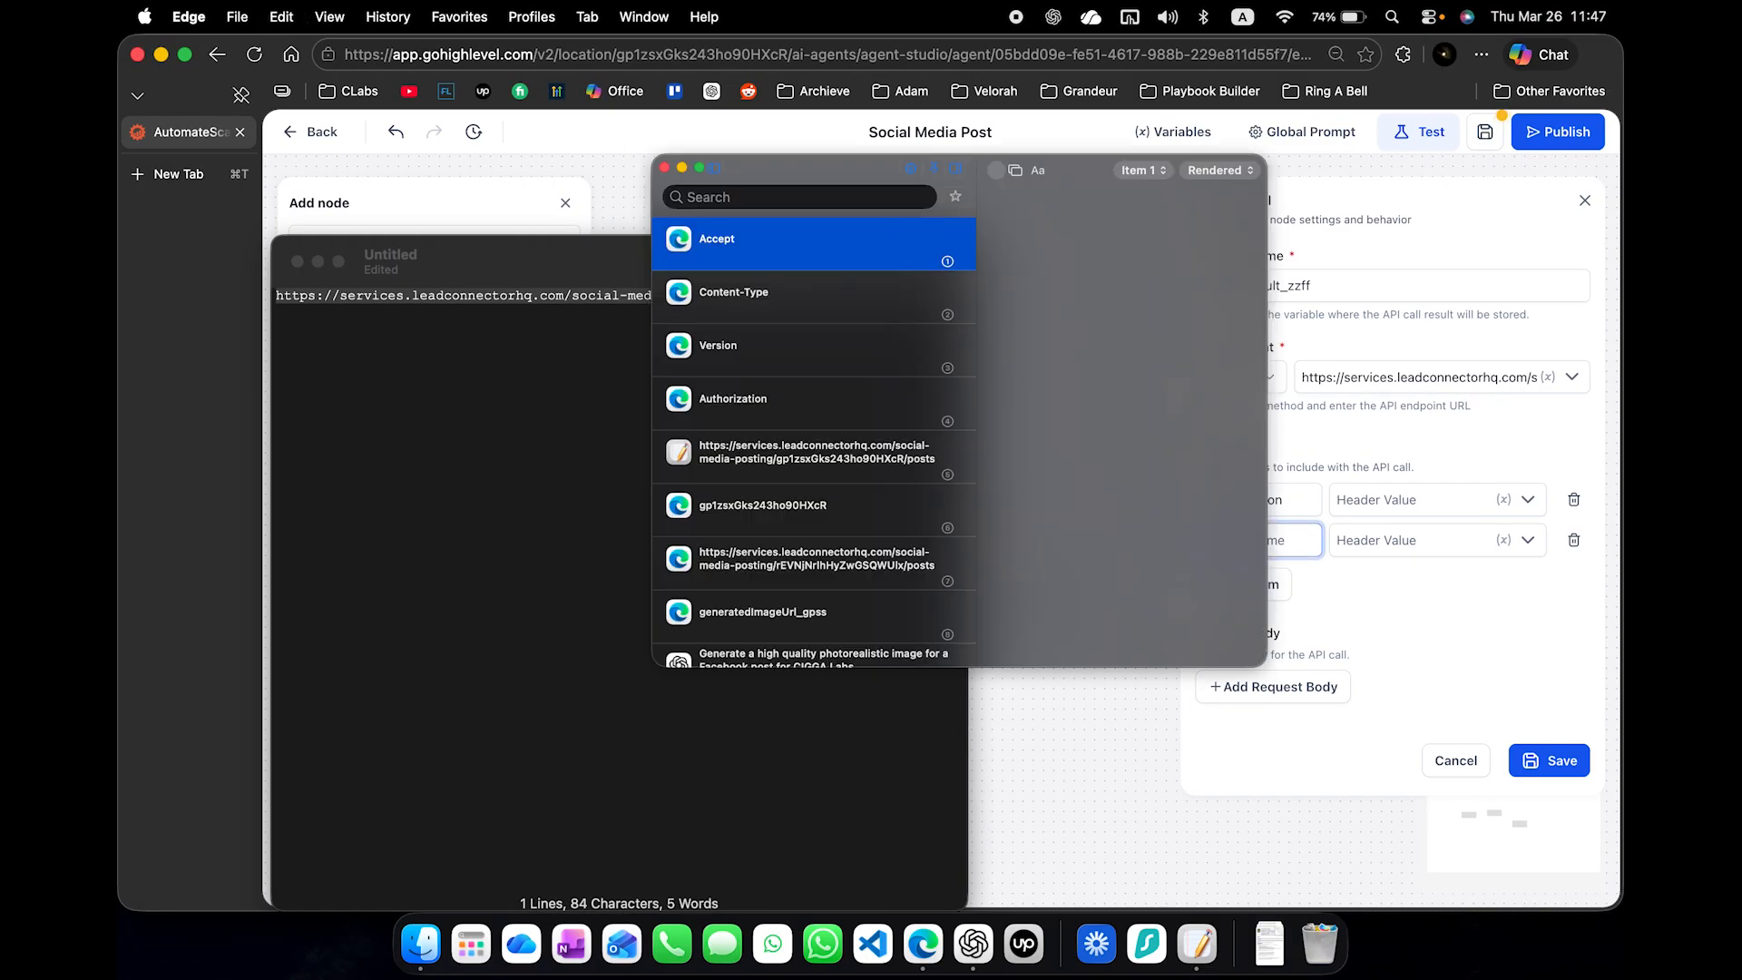
double_click(793, 334)
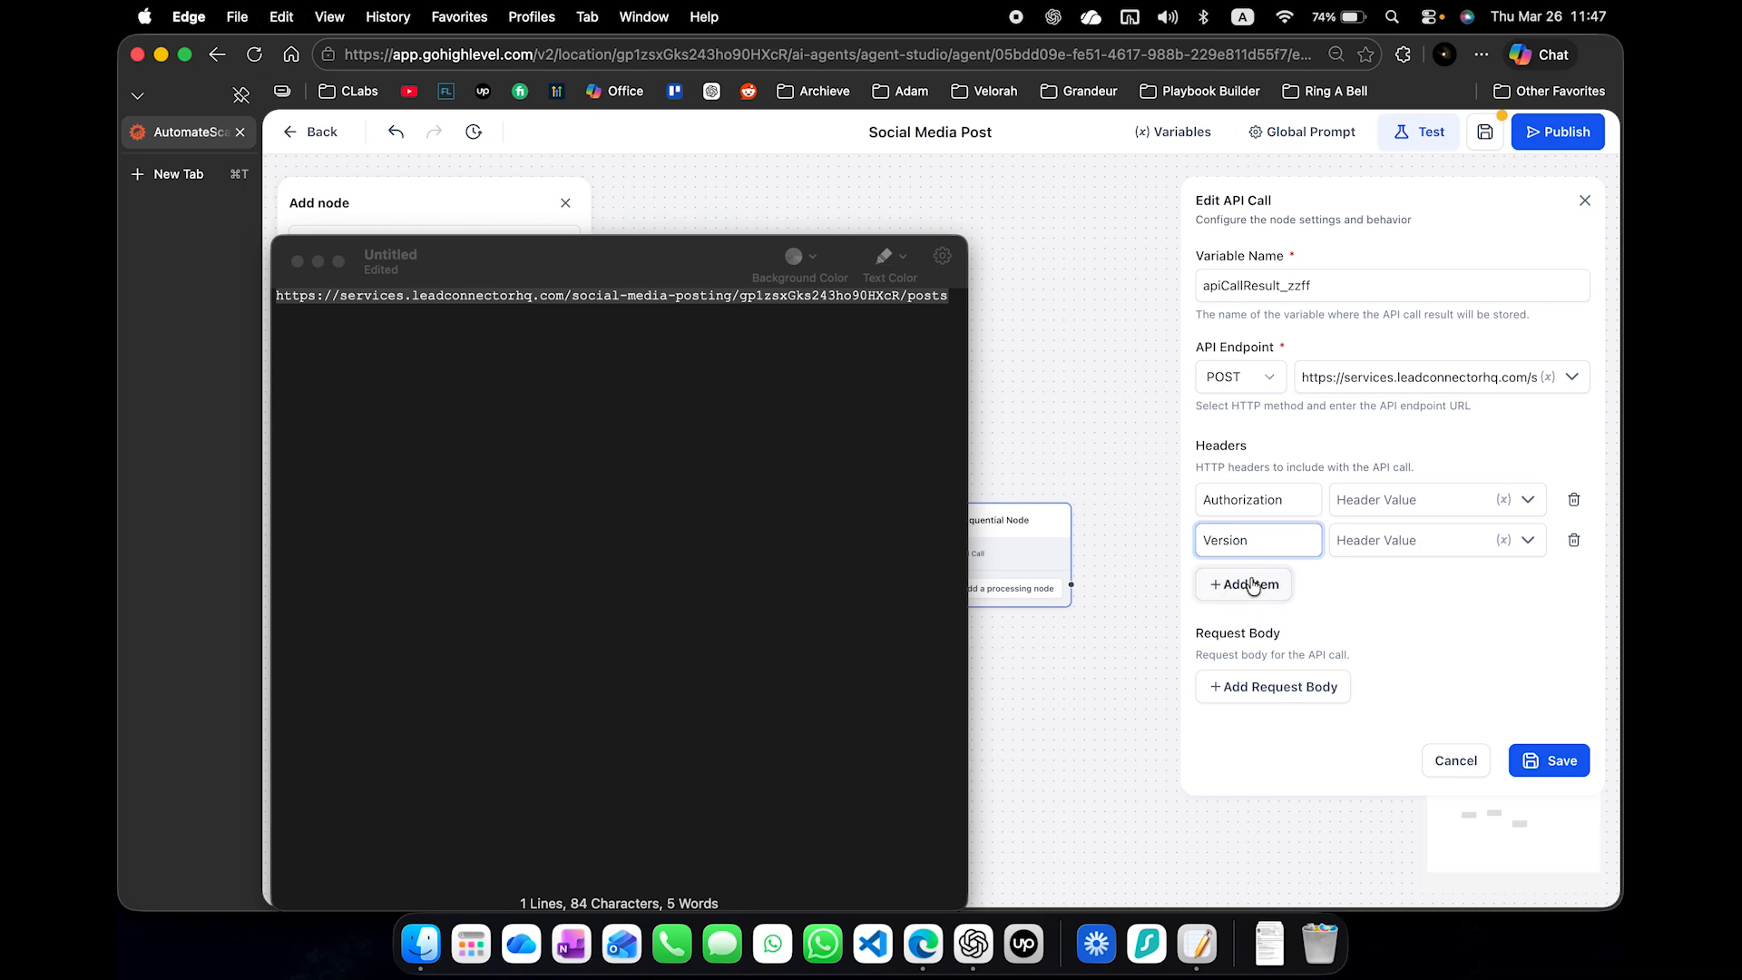
- Add two more headers named Content-Type and Accept to the API Call from the clipboard history
left_click(1250, 583)
key("super+shift+v")
key("Escape")
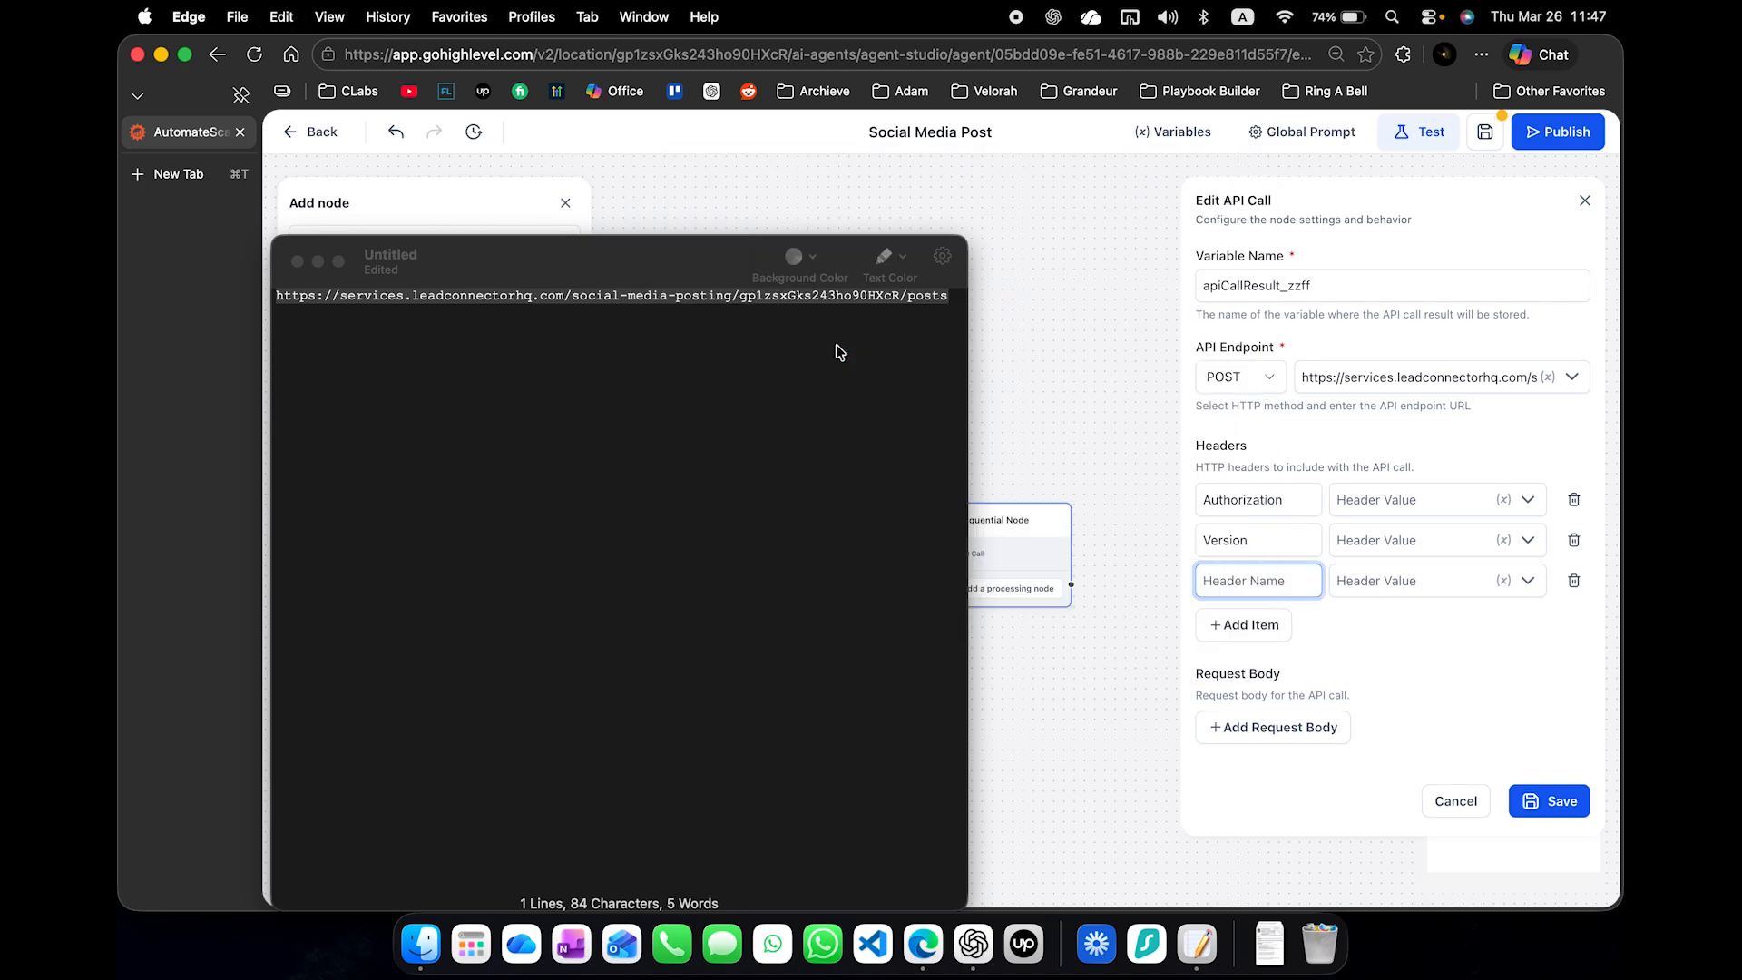
left_click(1213, 624)
key("super+shift+v")
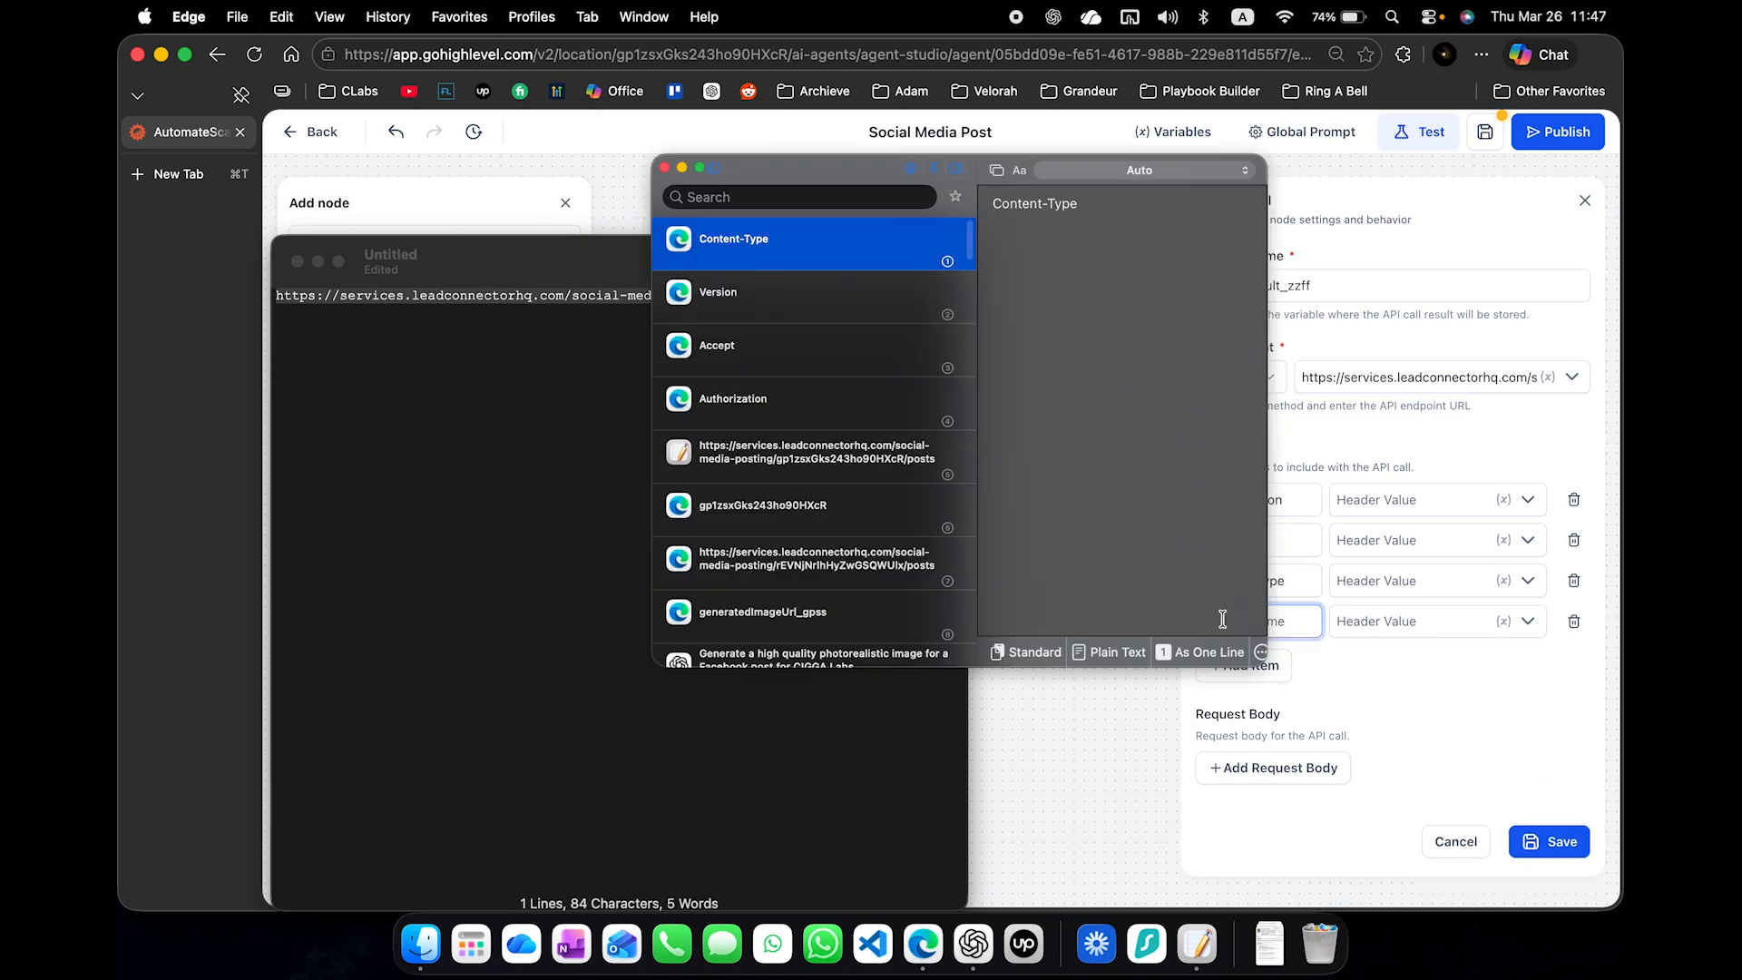
double_click(769, 339)
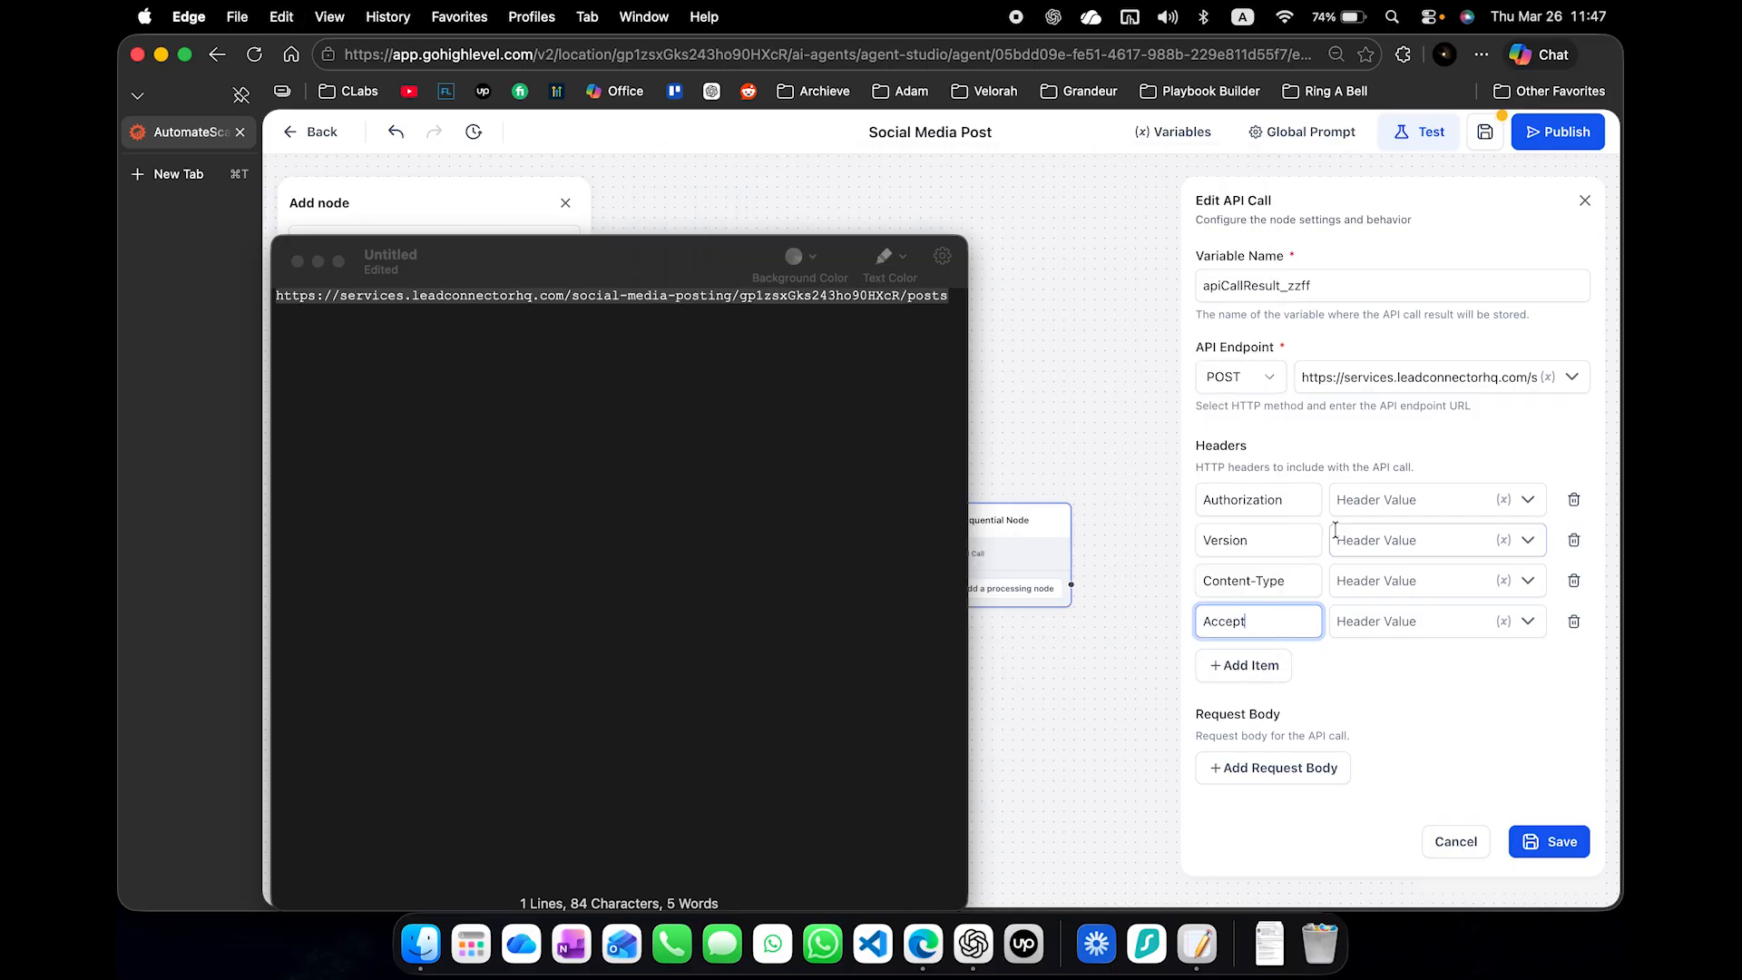
- Copy the word Bearer from the School Avoidance agent's Authorization value into the Social Media Post agent's Authorization header value
key("ctrl+Right")
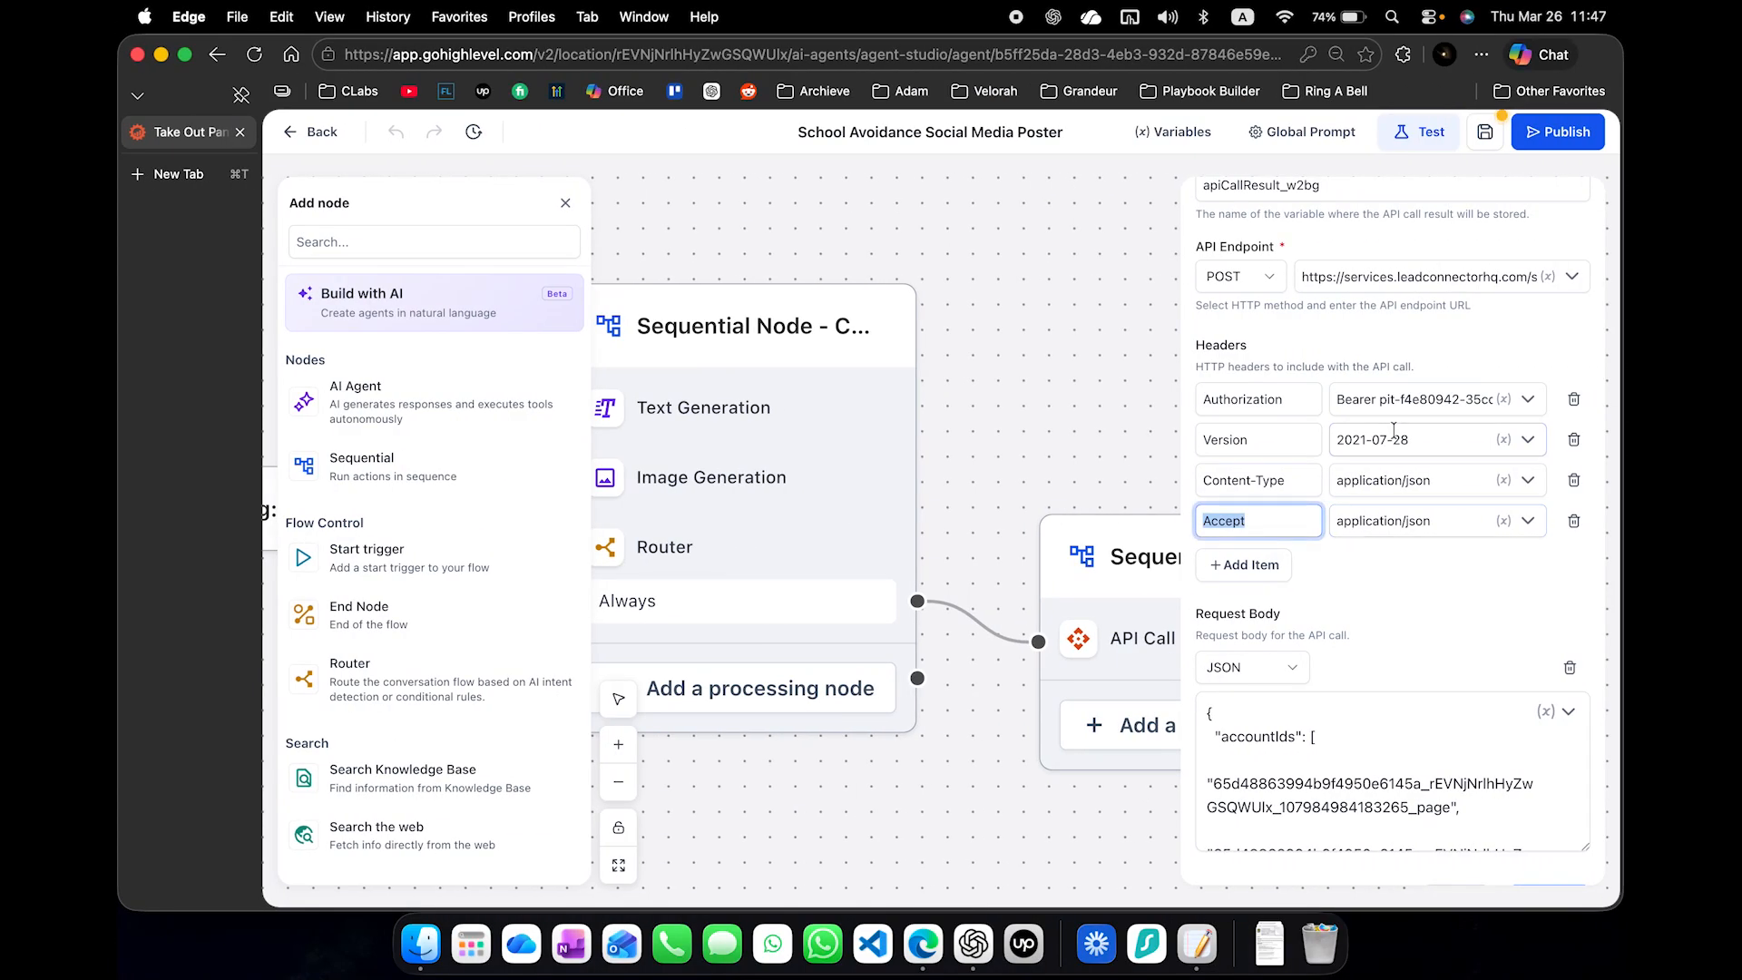
left_click(1356, 407)
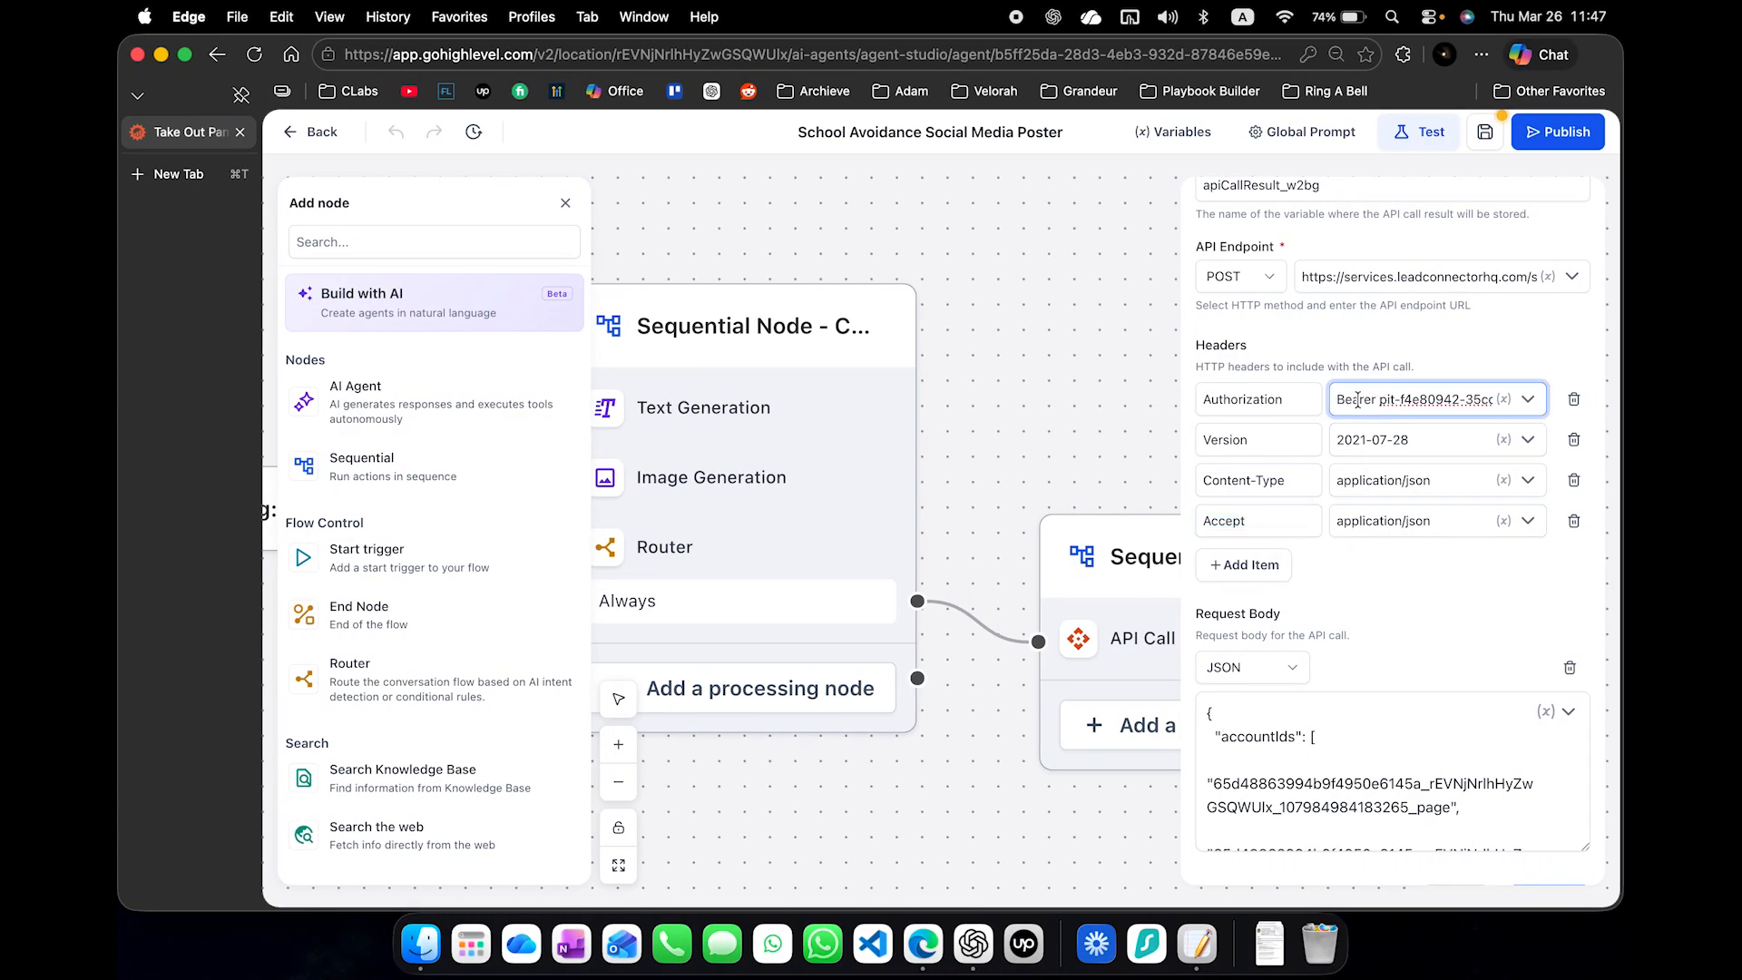
double_click(1357, 399)
key("super+c")
key("ctrl+Left")
left_click(1361, 493)
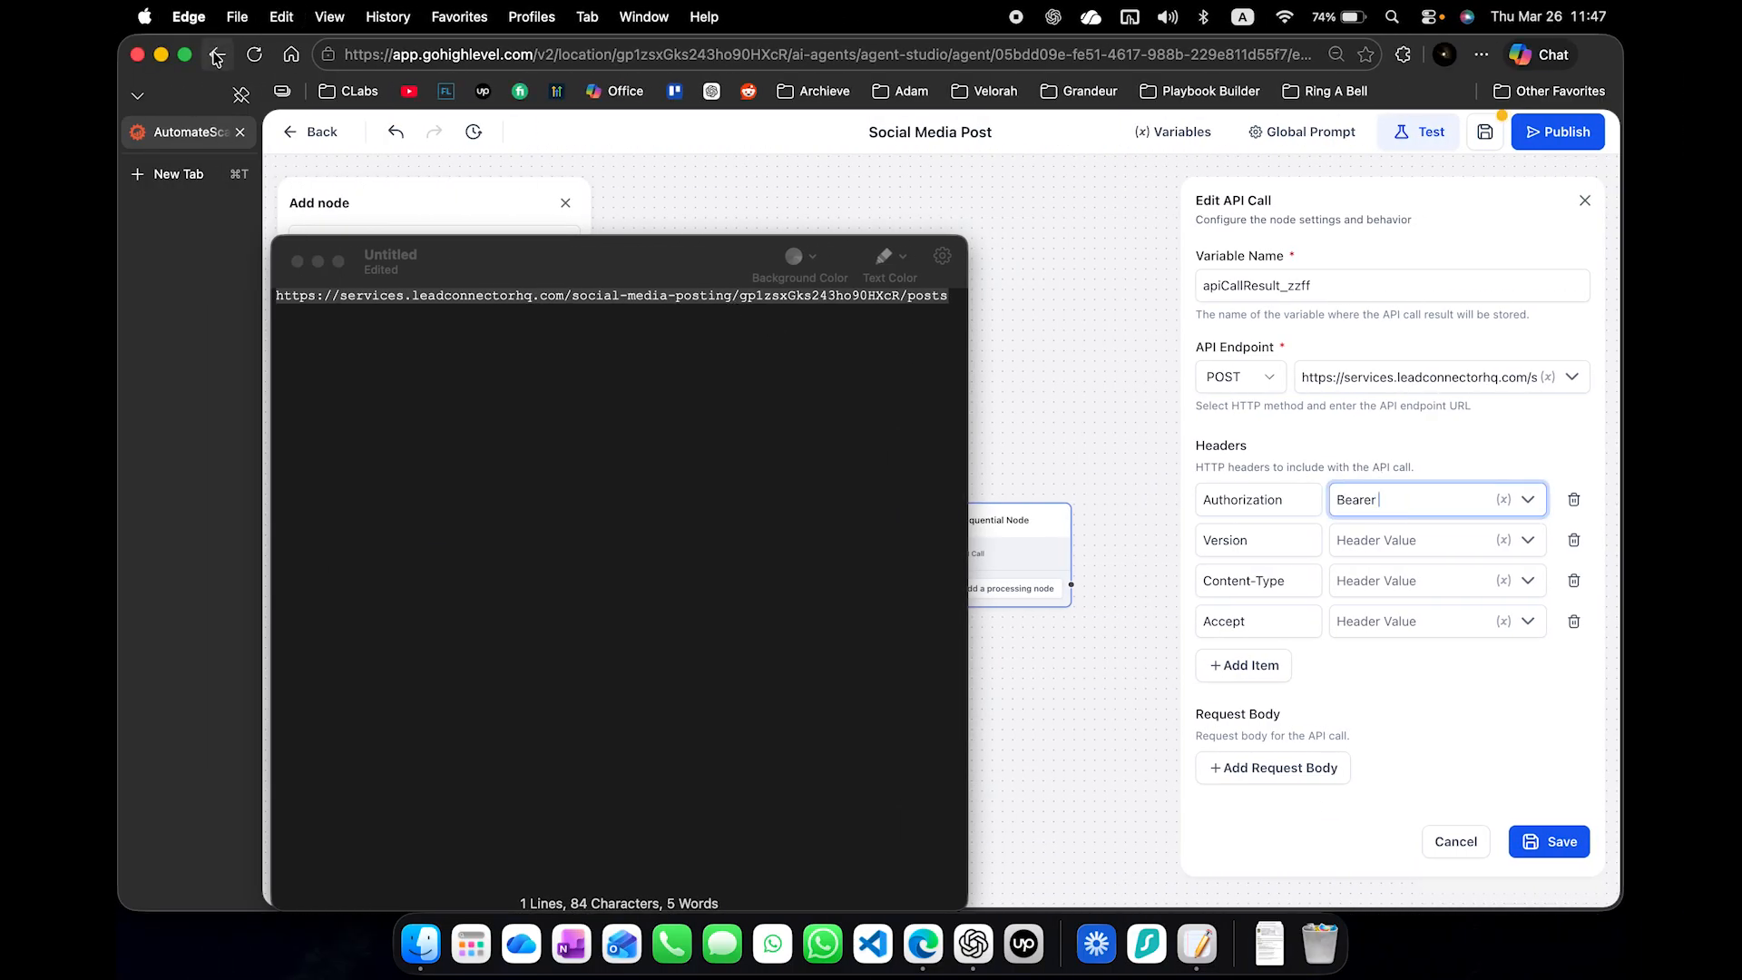
- Close the untitled Notepad note and delete it without saving
left_click(297, 262)
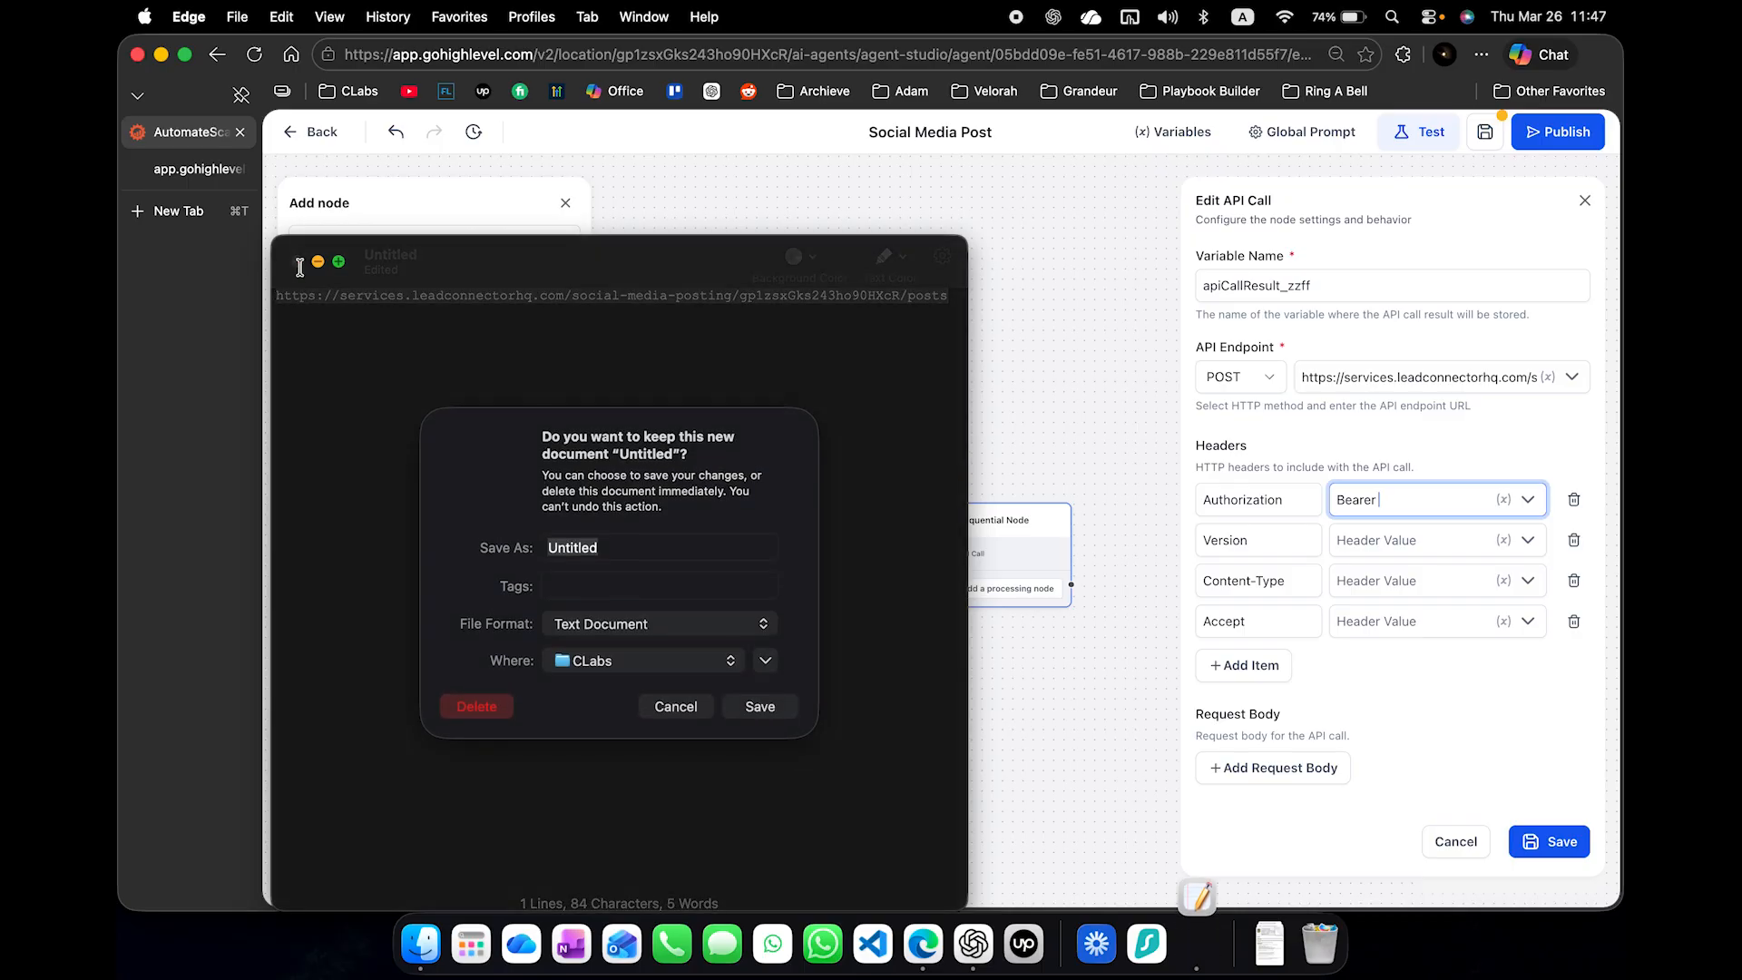
left_click(474, 706)
left_click(490, 710)
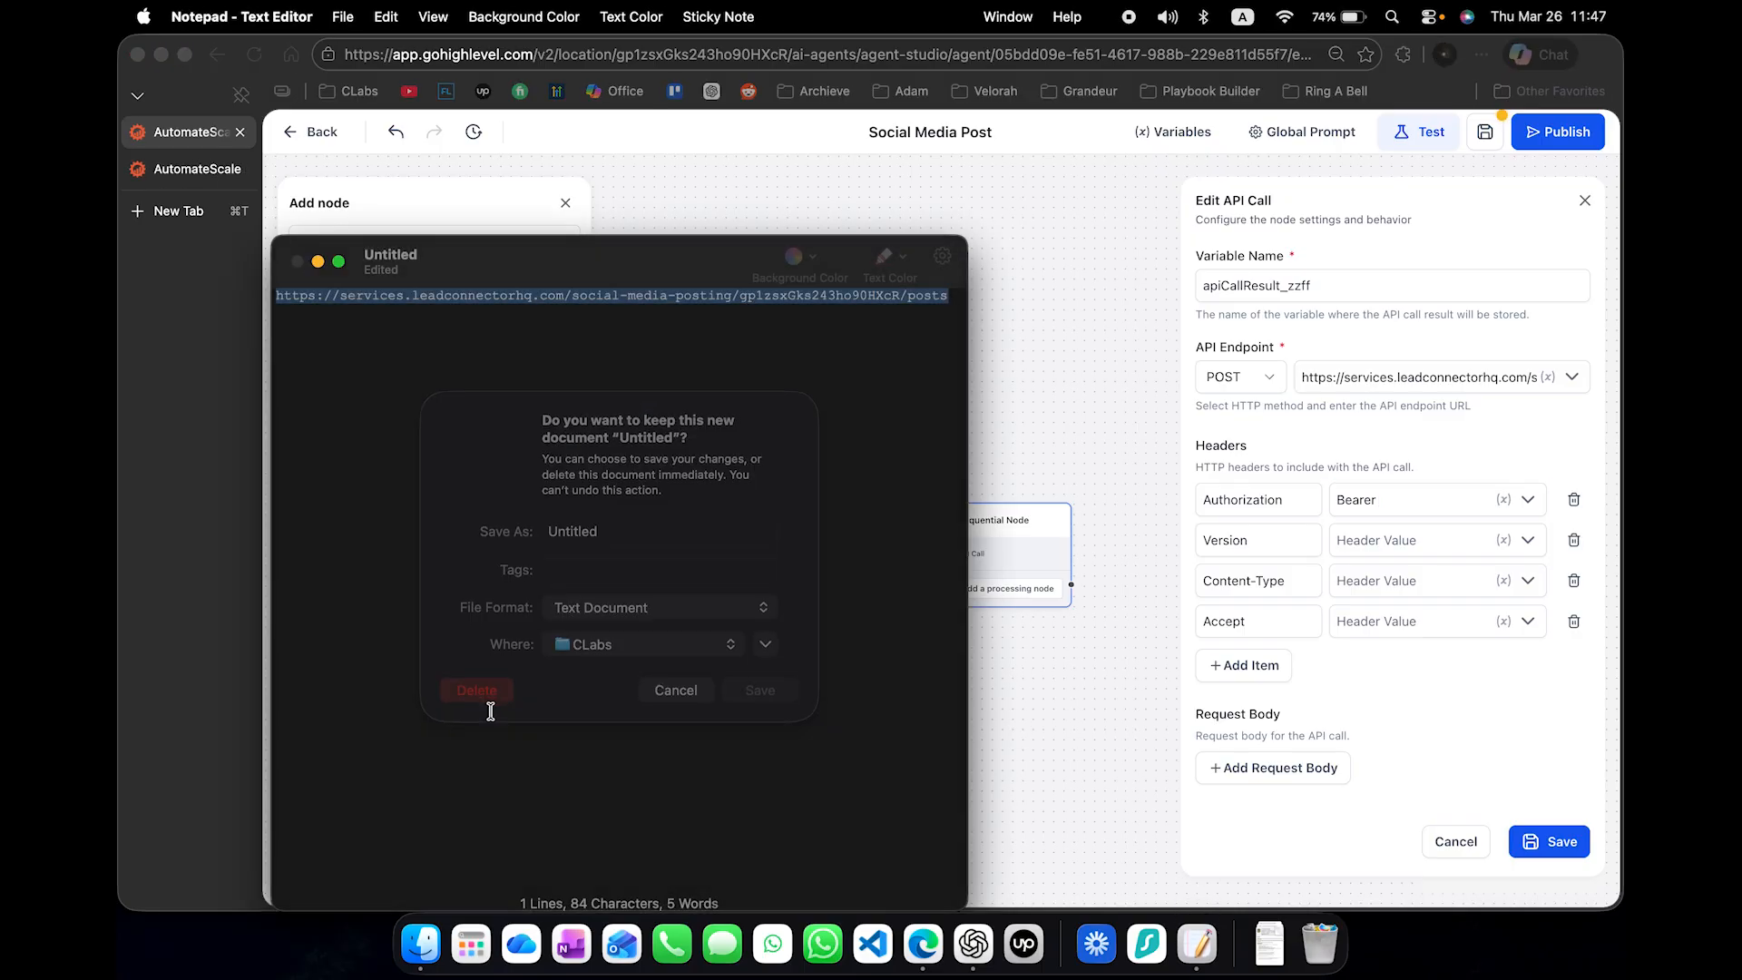
- Open the Private Integrations settings of the Social Media Post agent's account in the second browser tab
left_click(195, 179)
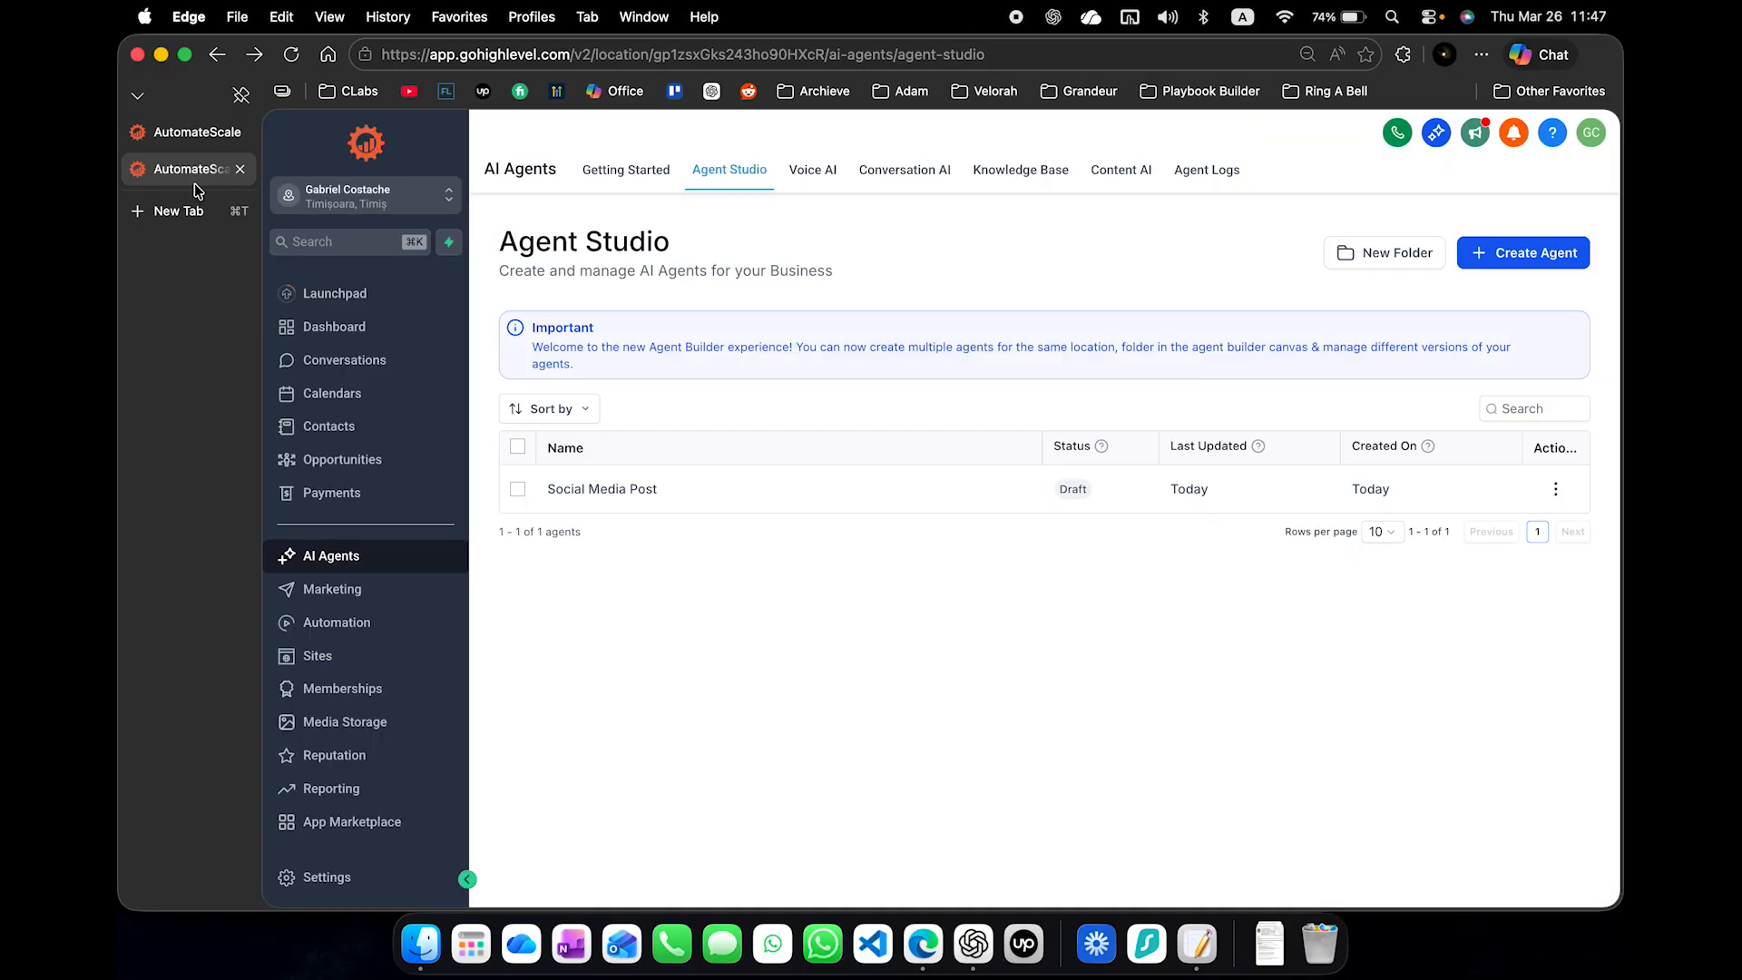
left_click(390, 878)
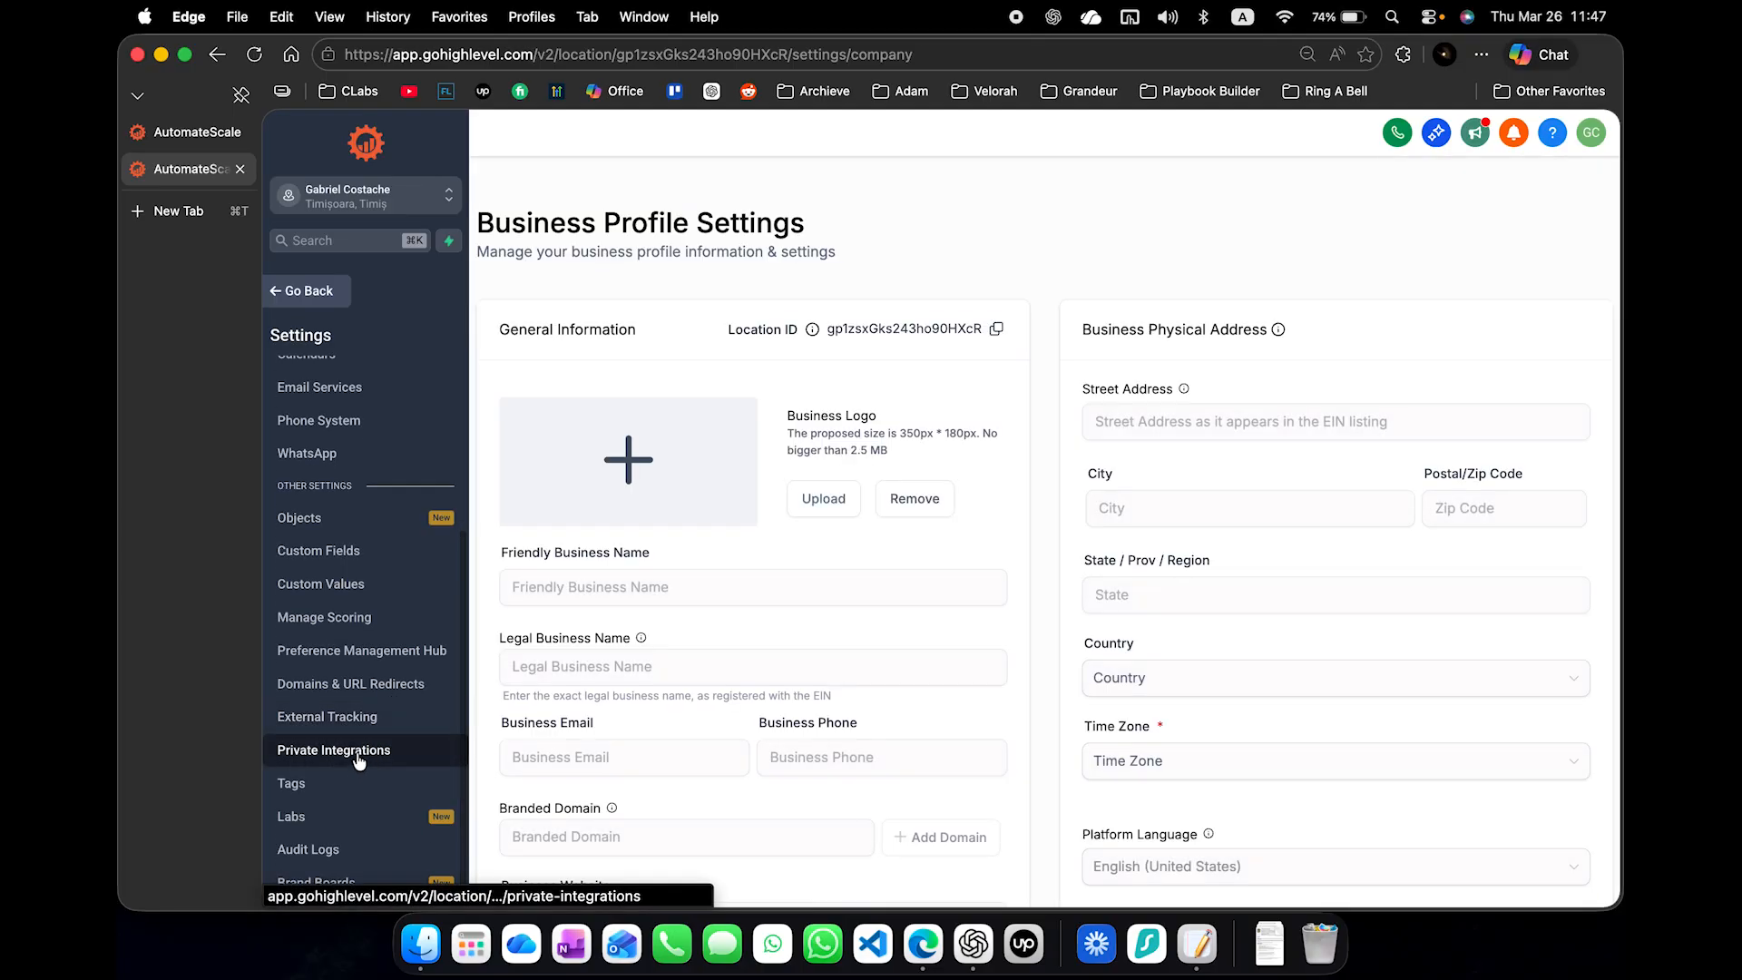
left_click(361, 752)
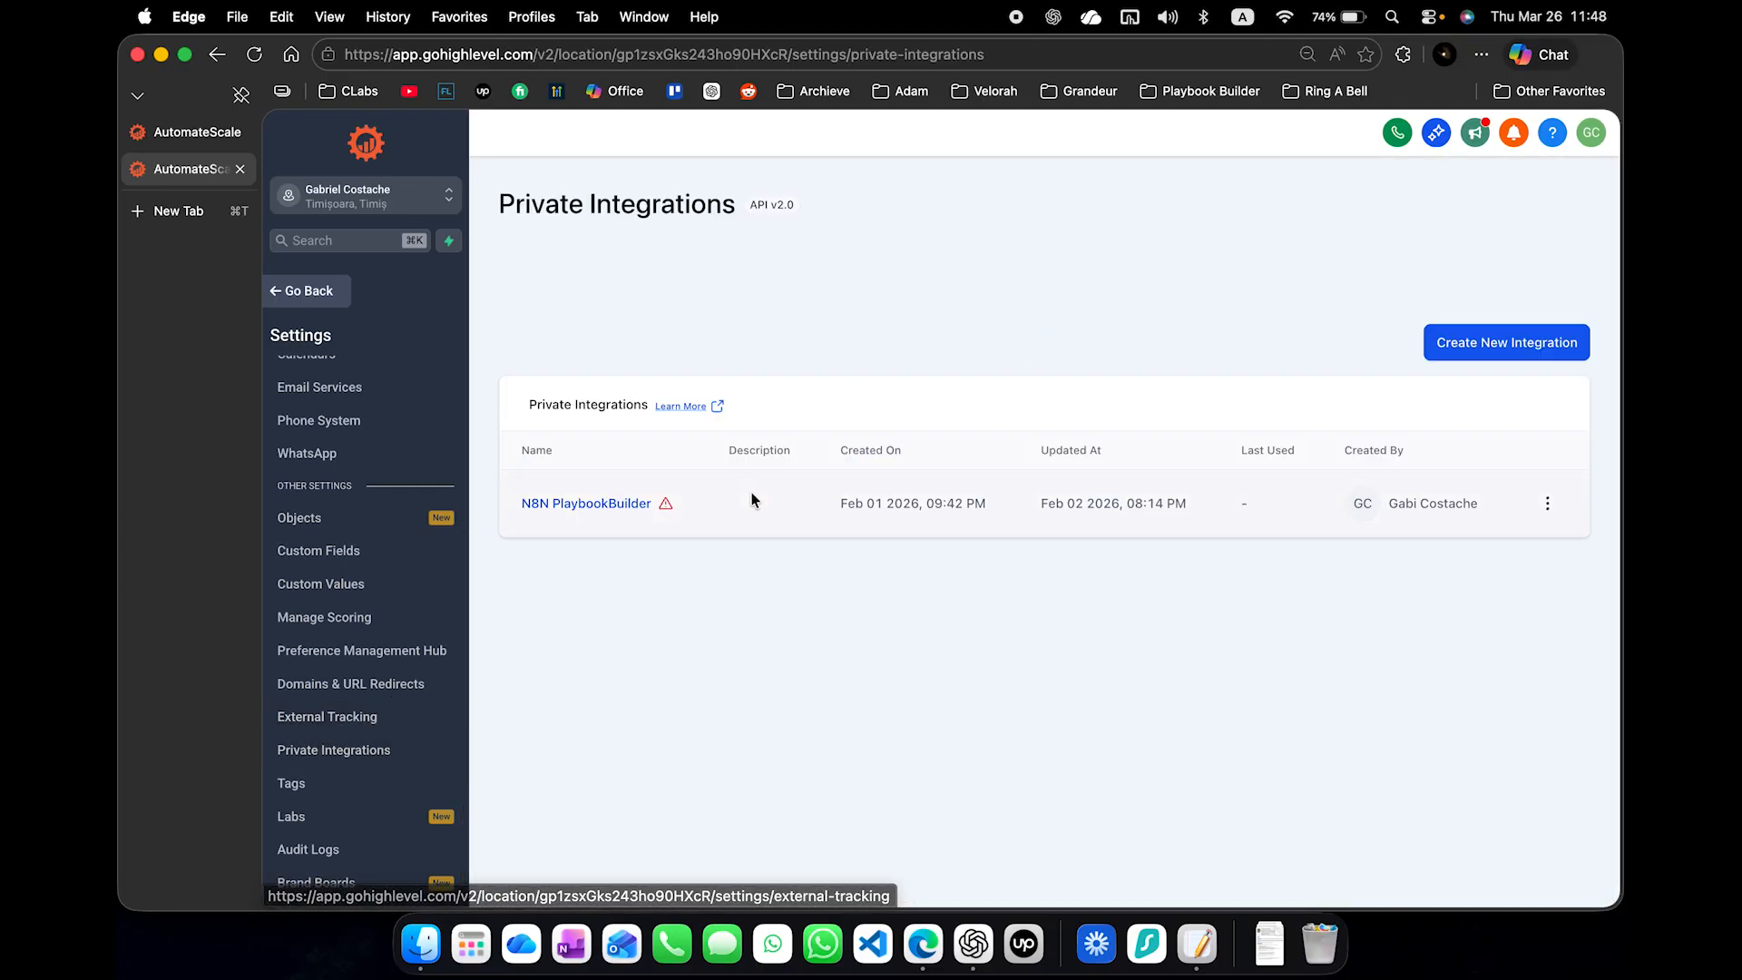
- Create a new private integration named Demo API with a description beginning "this will be removed after", and continue to its scopes
left_click(1422, 346)
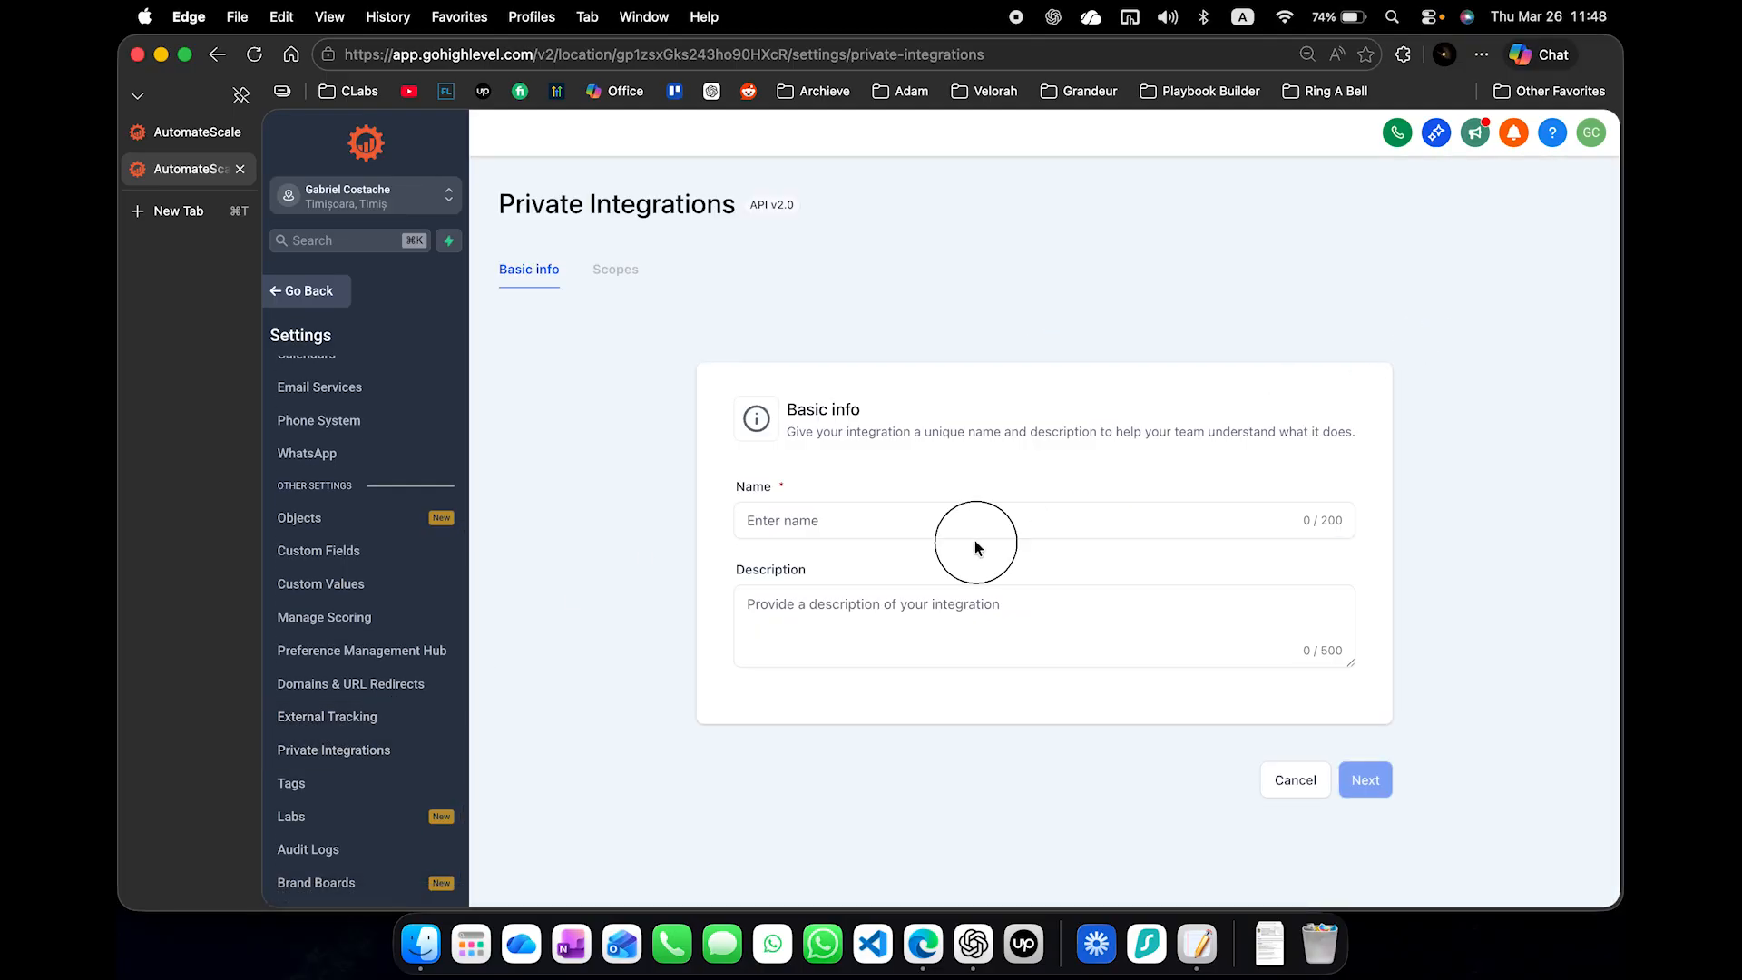
left_click(1009, 526)
type("Demo API")
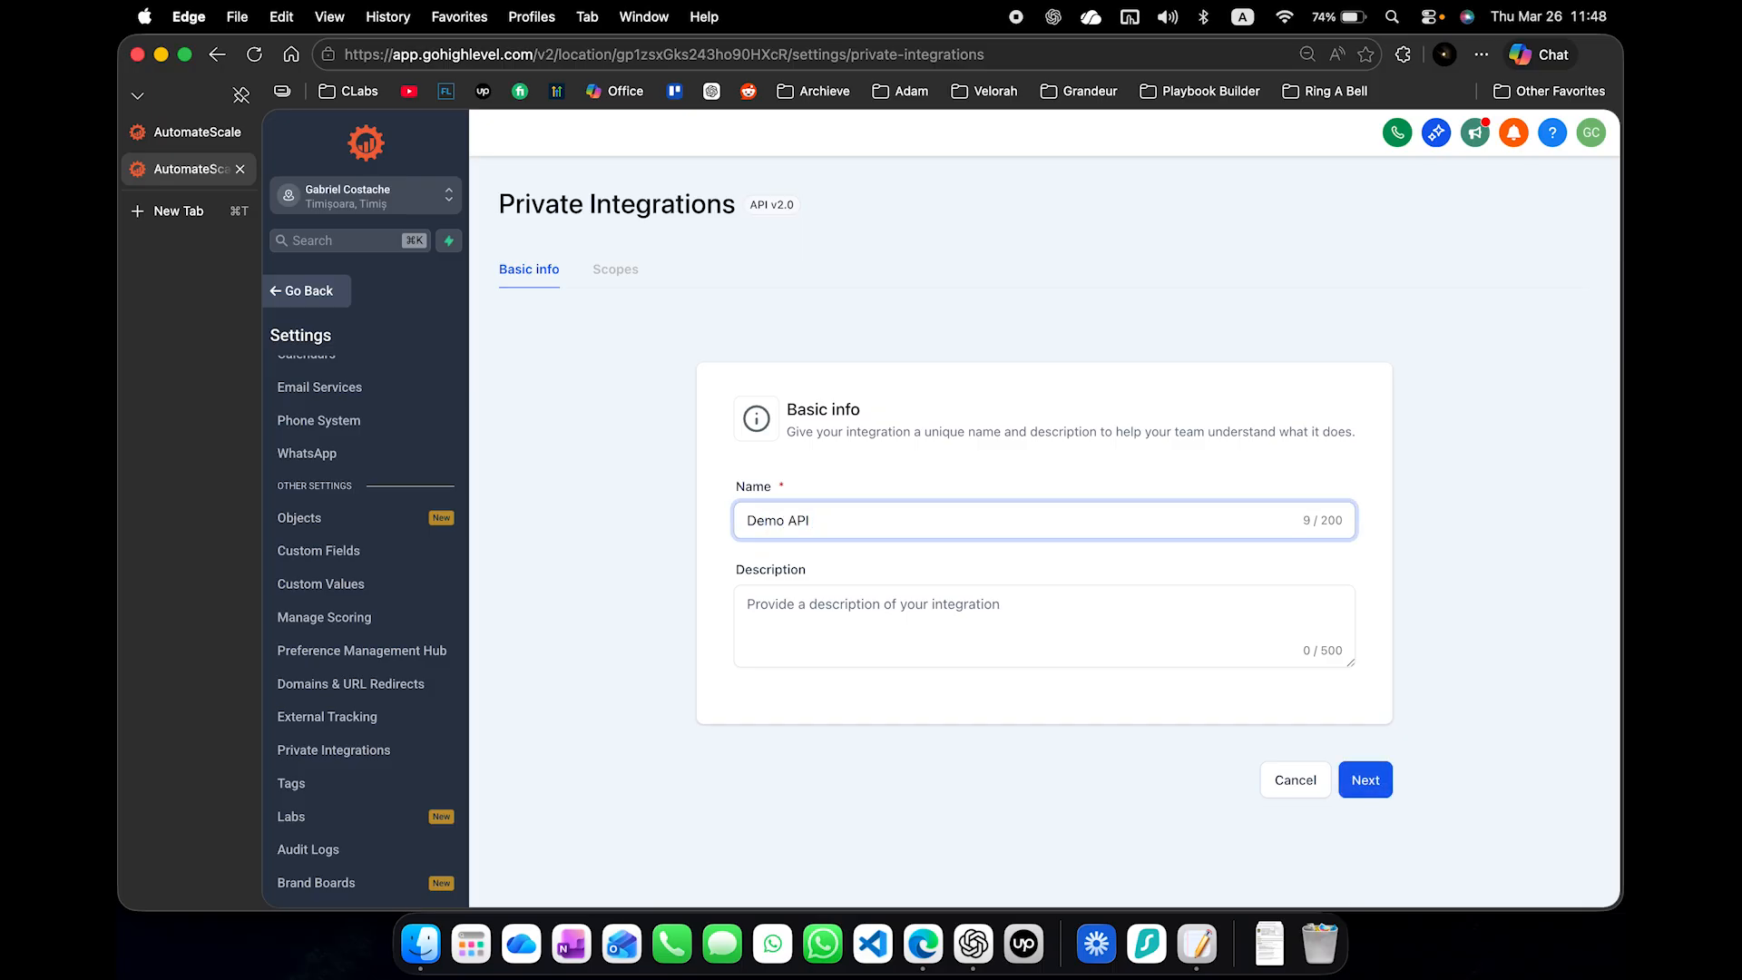
left_click(992, 634)
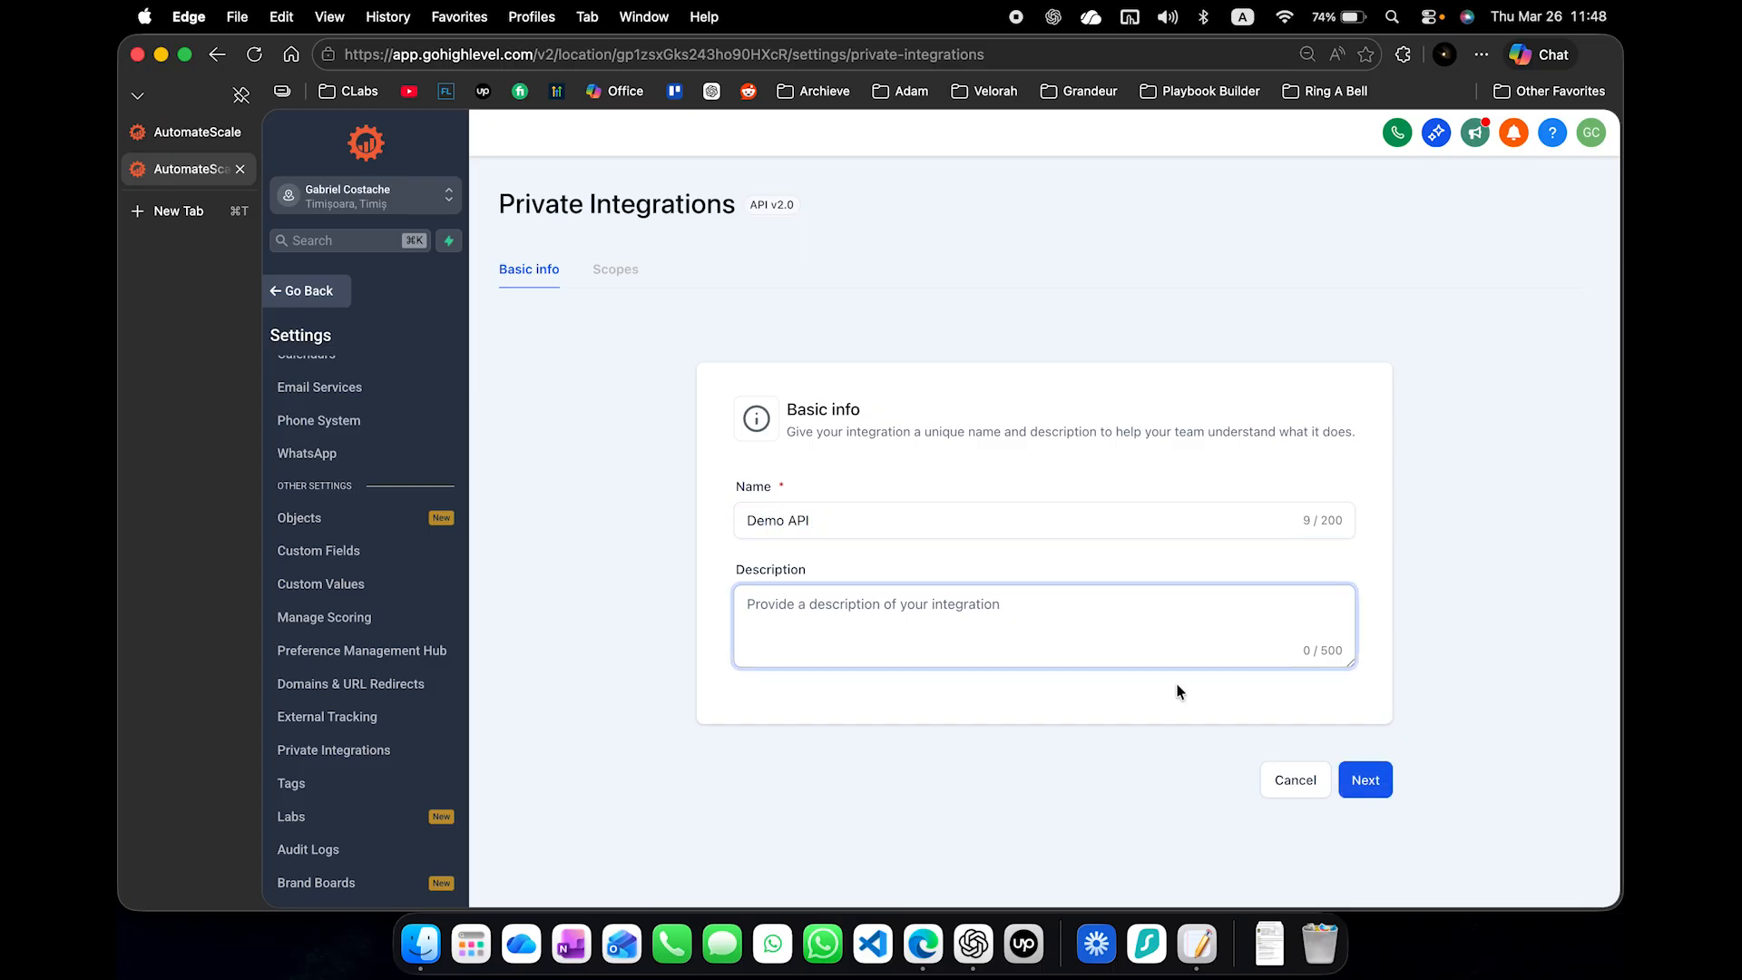
type("this will be removed after th")
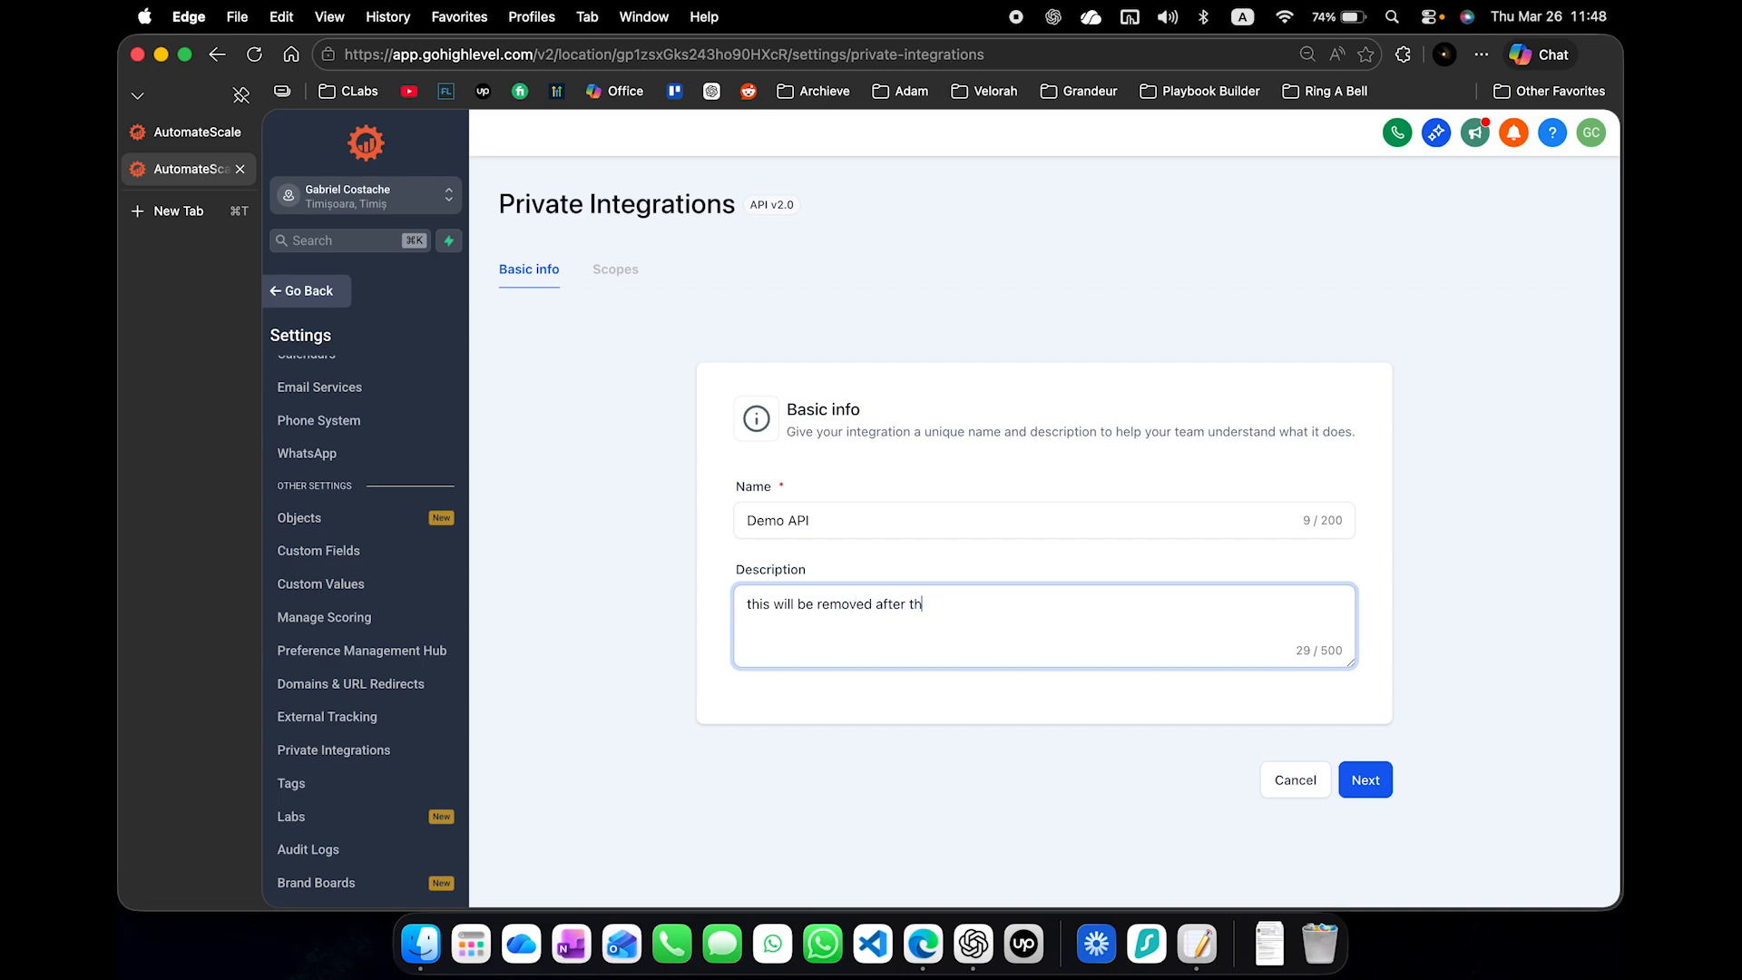
left_click(1365, 780)
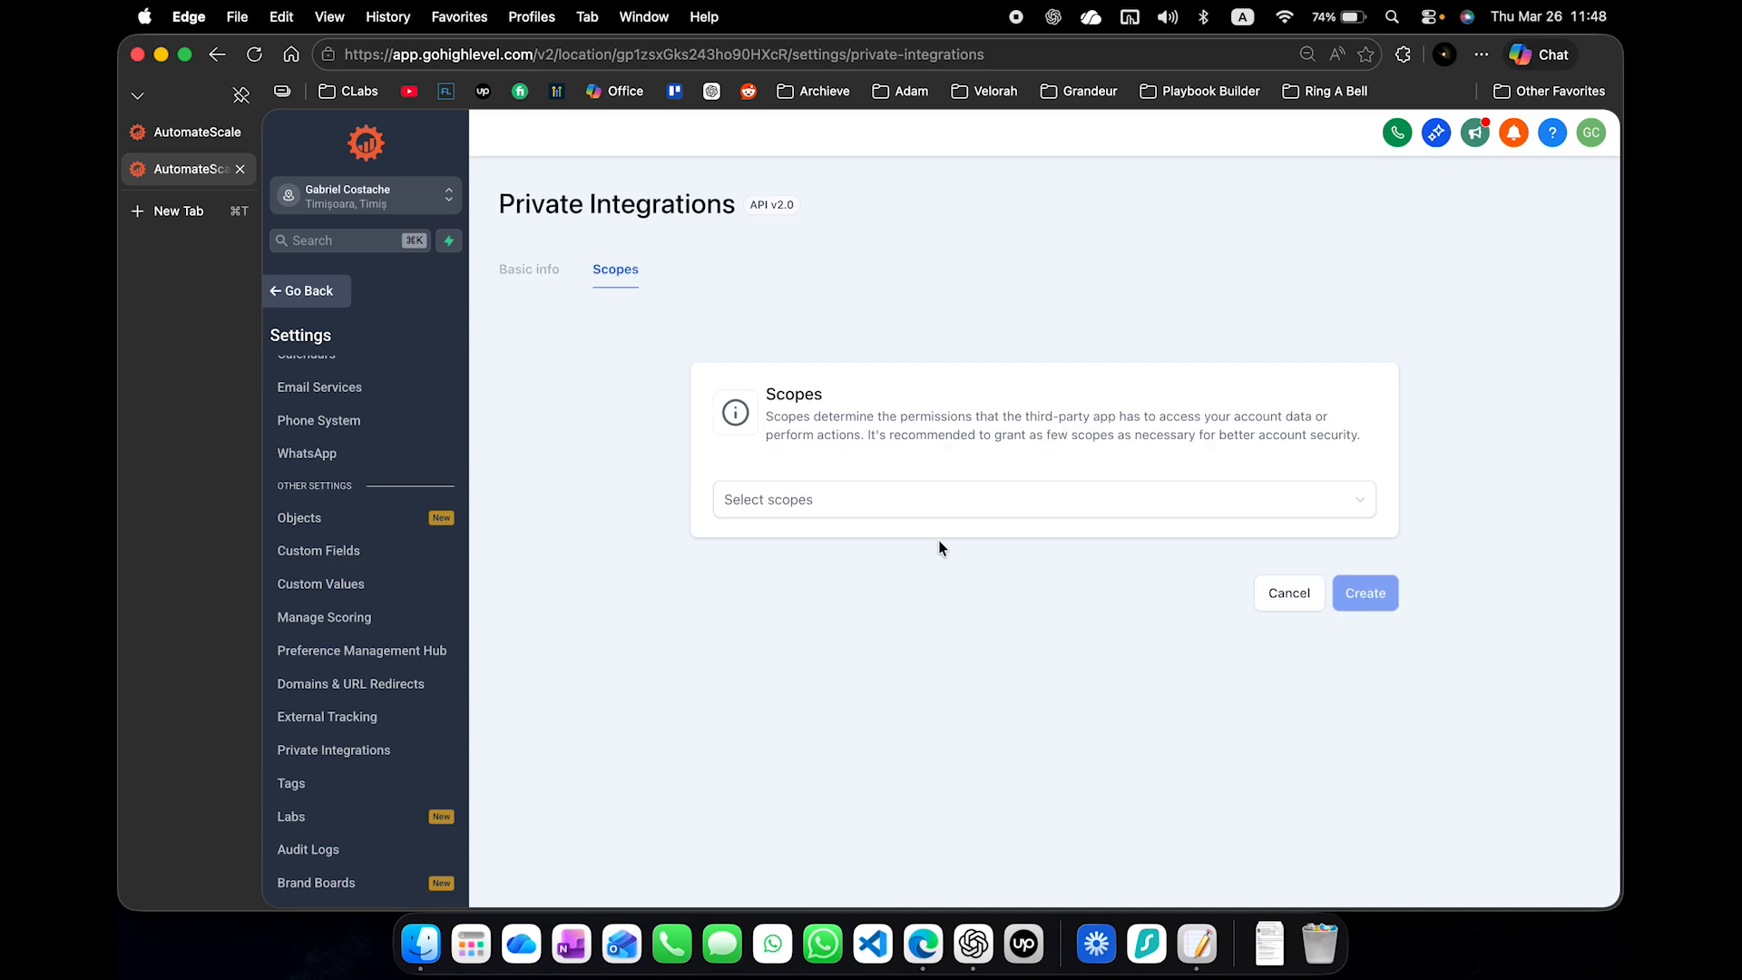
- Select all scopes for the Demo API integration and create it, accepting the sensitive scopes
left_click(877, 496)
left_click(828, 539)
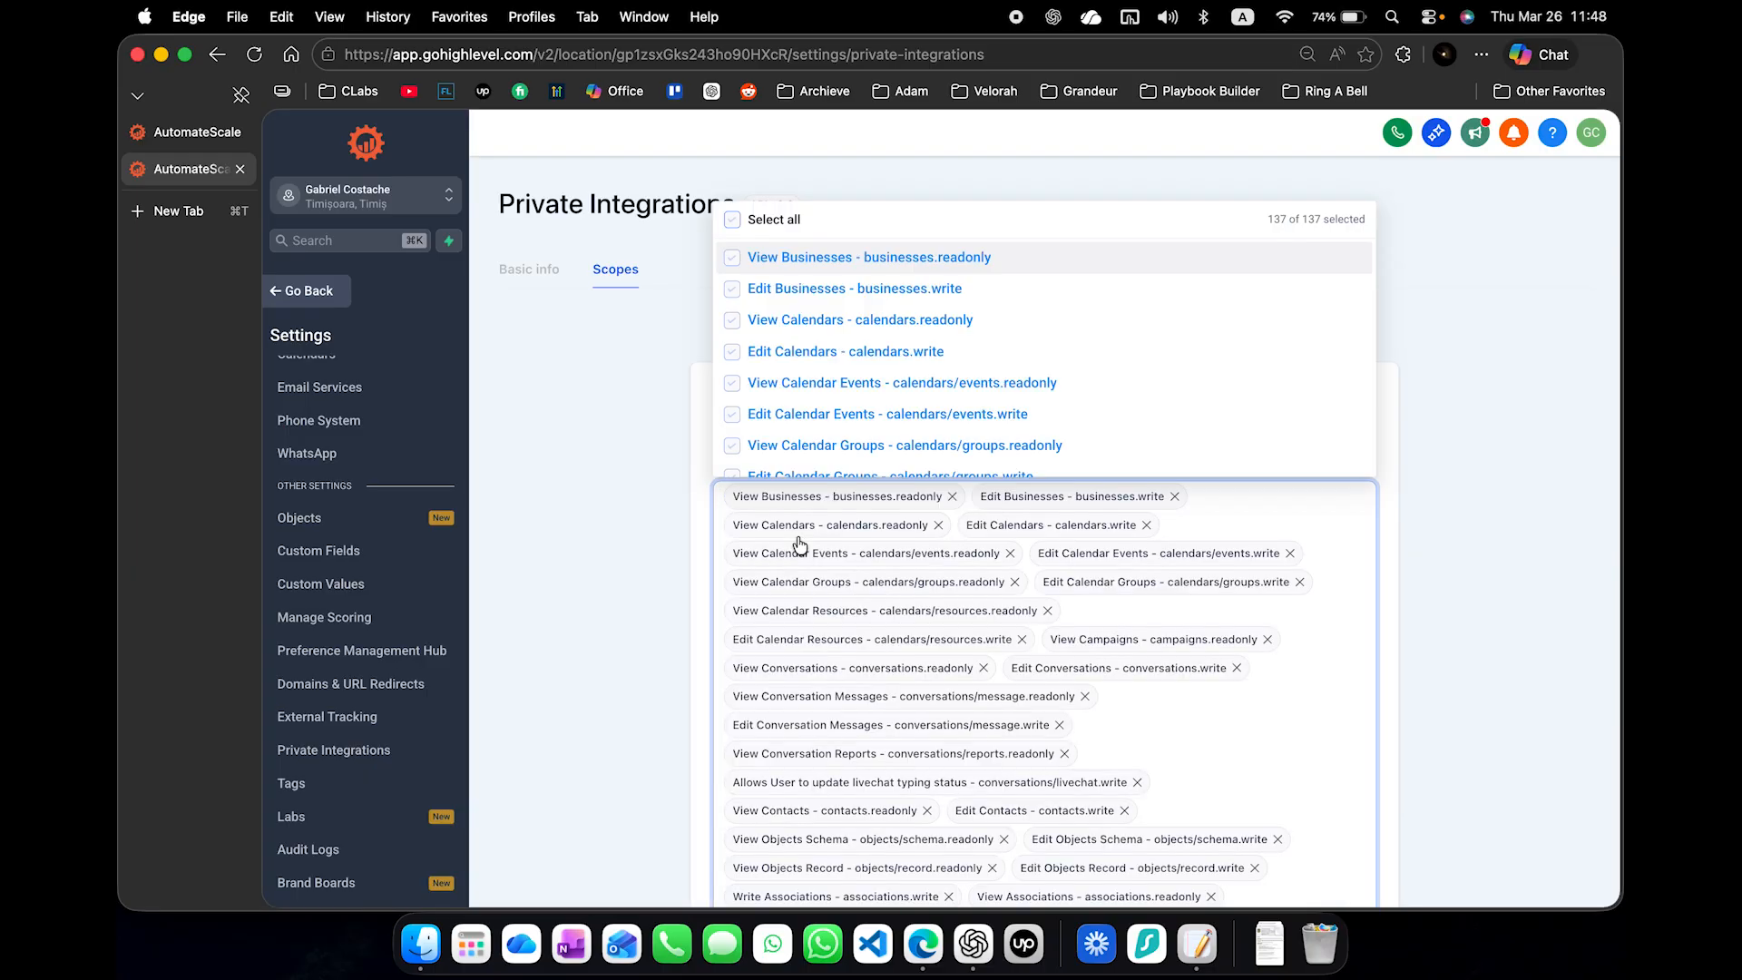
left_click(1449, 432)
scroll(1453, 522, "down", 1)
scroll(1452, 523, "down", 15)
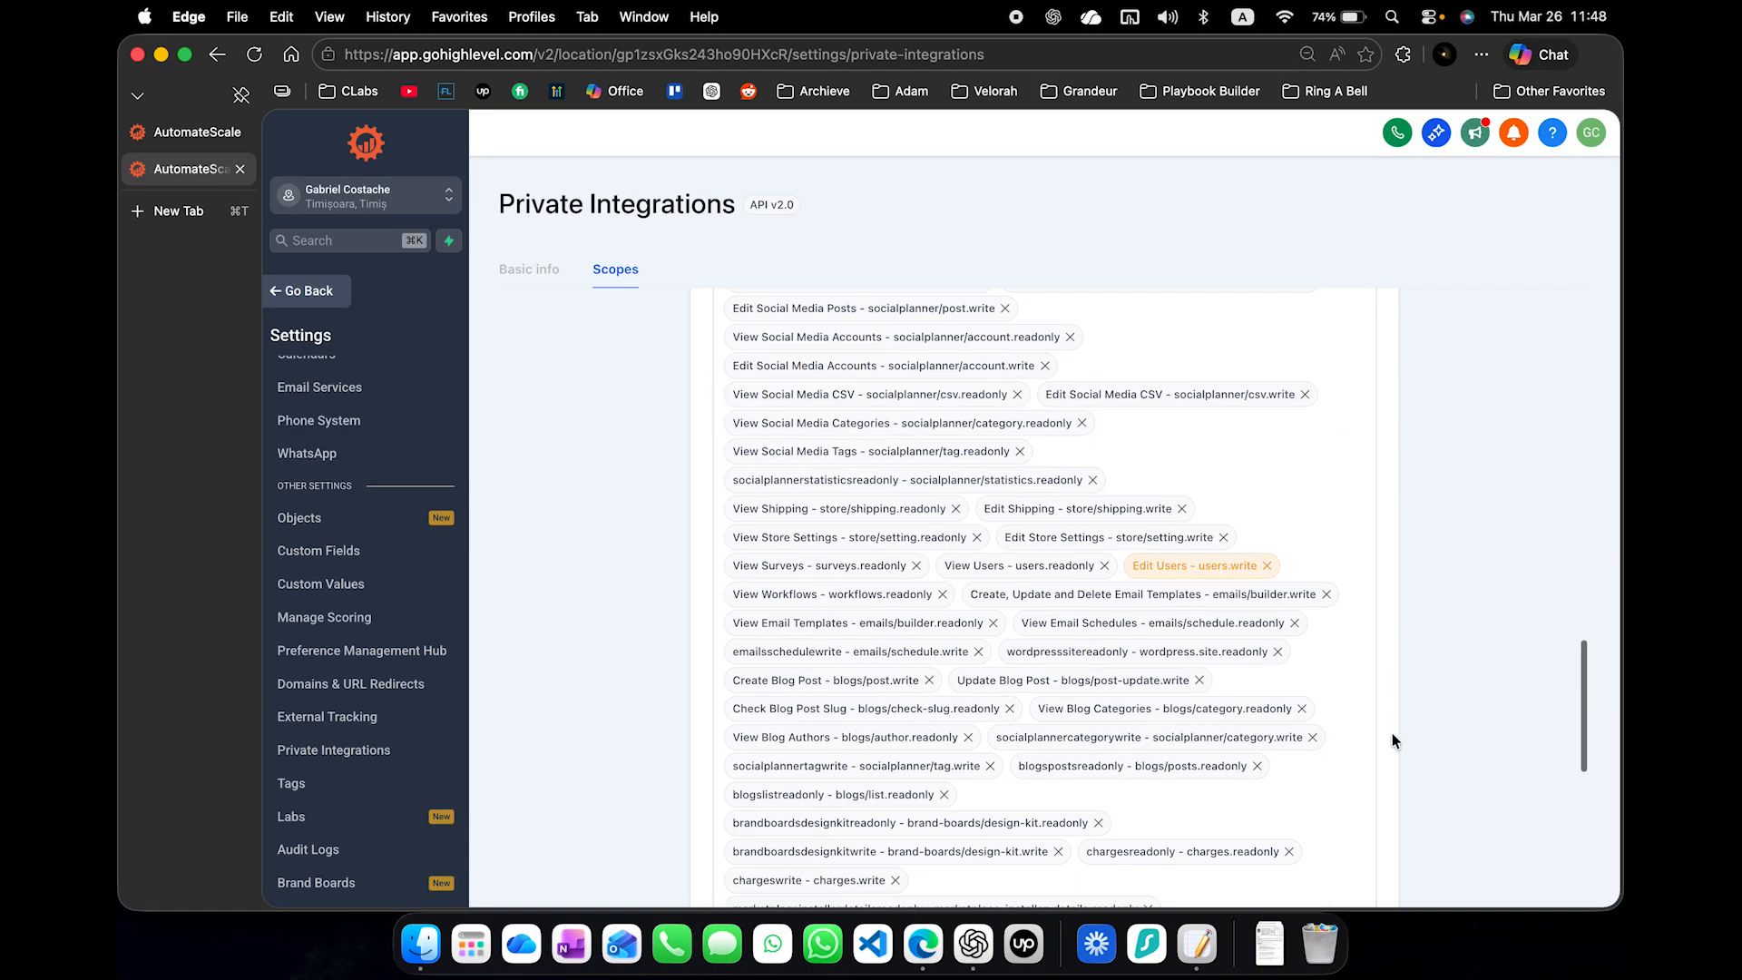
left_click(1368, 838)
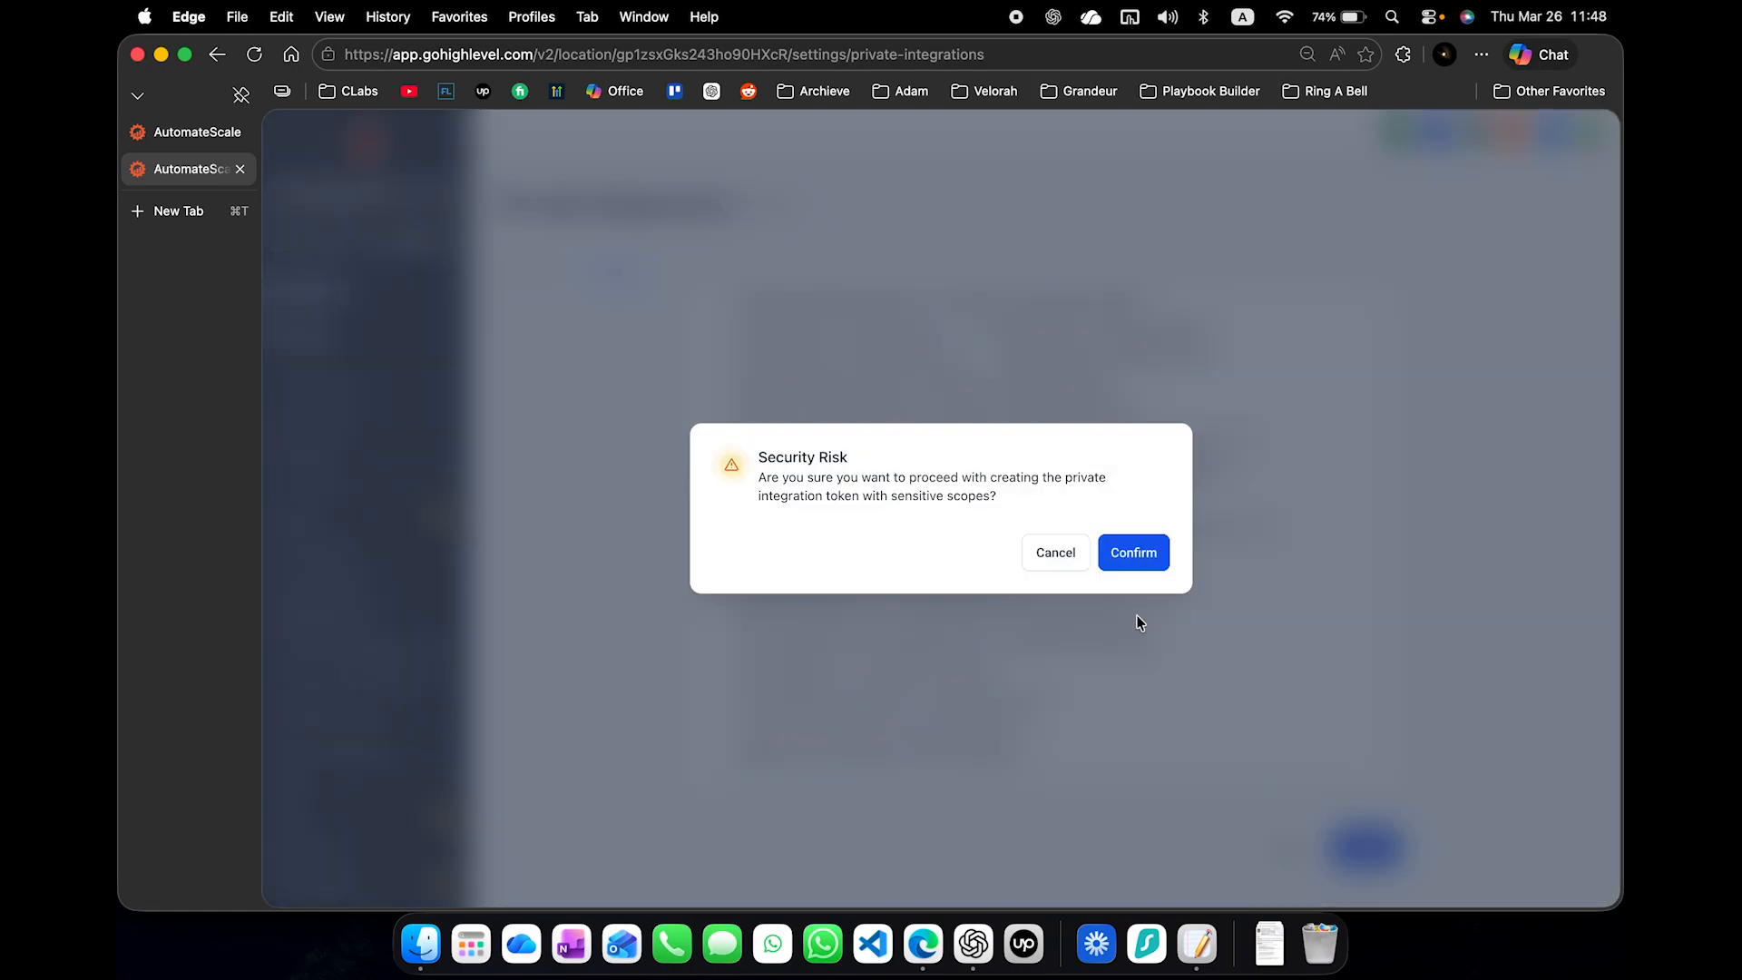
left_click(1128, 550)
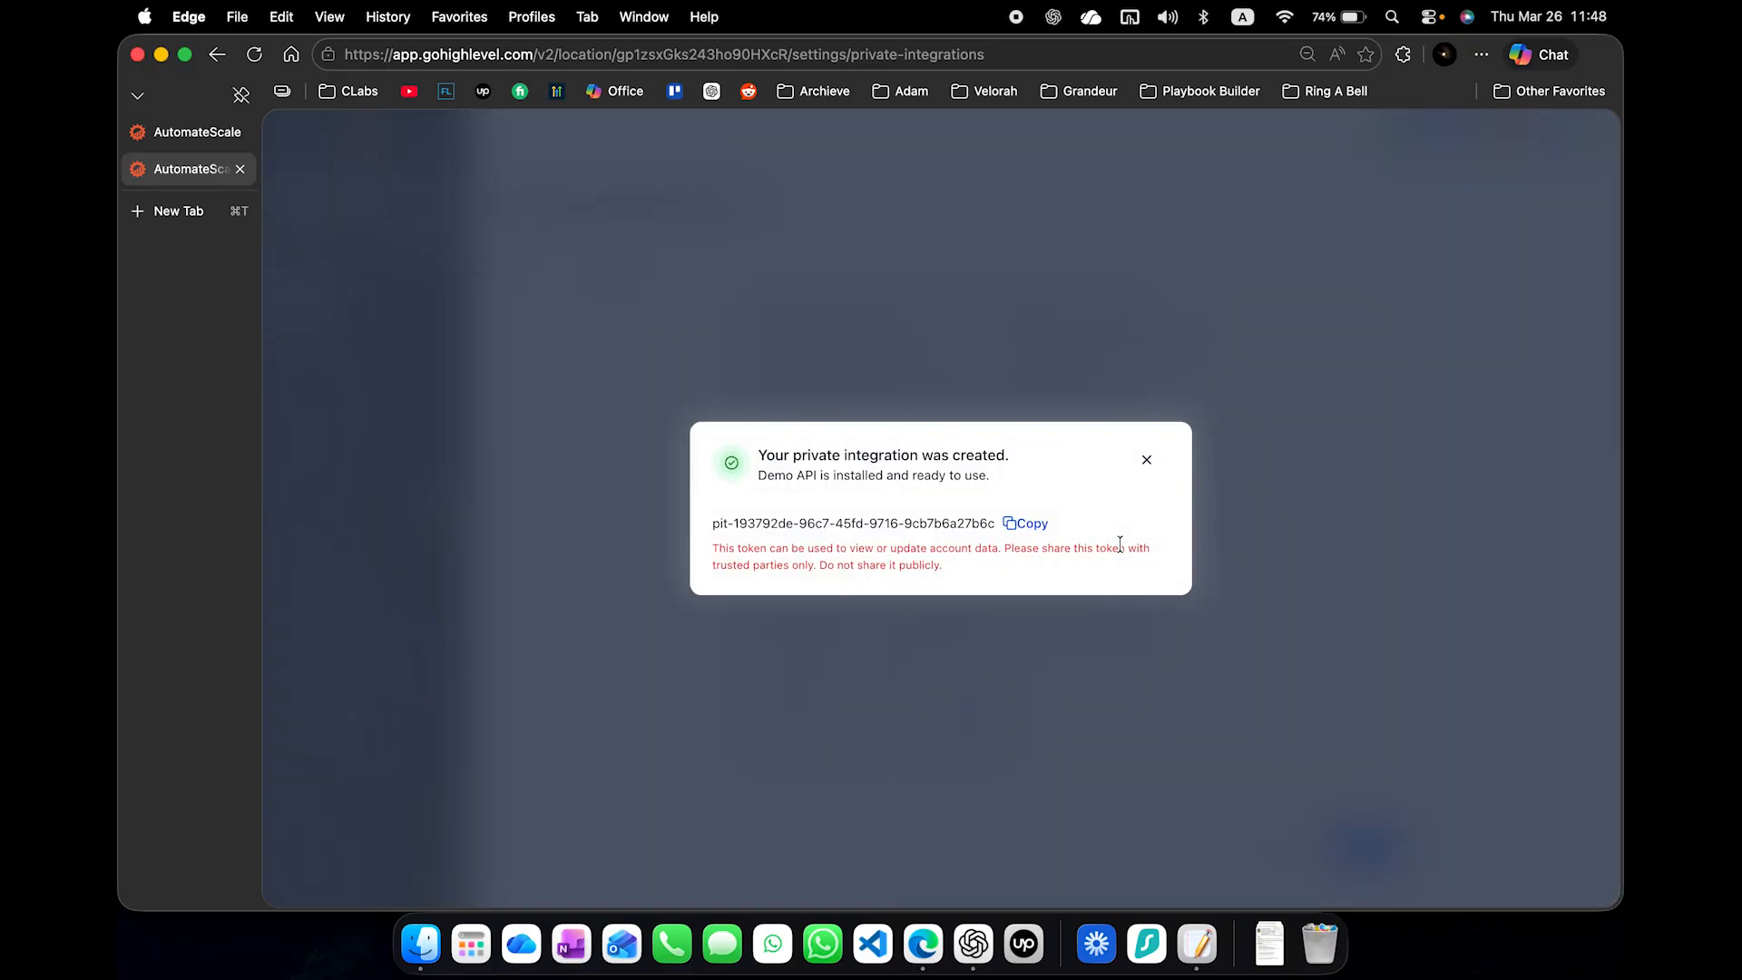
- Copy the new integration's token and paste it after Bearer in the Social Media Post agent's Authorization header value
left_click(1025, 527)
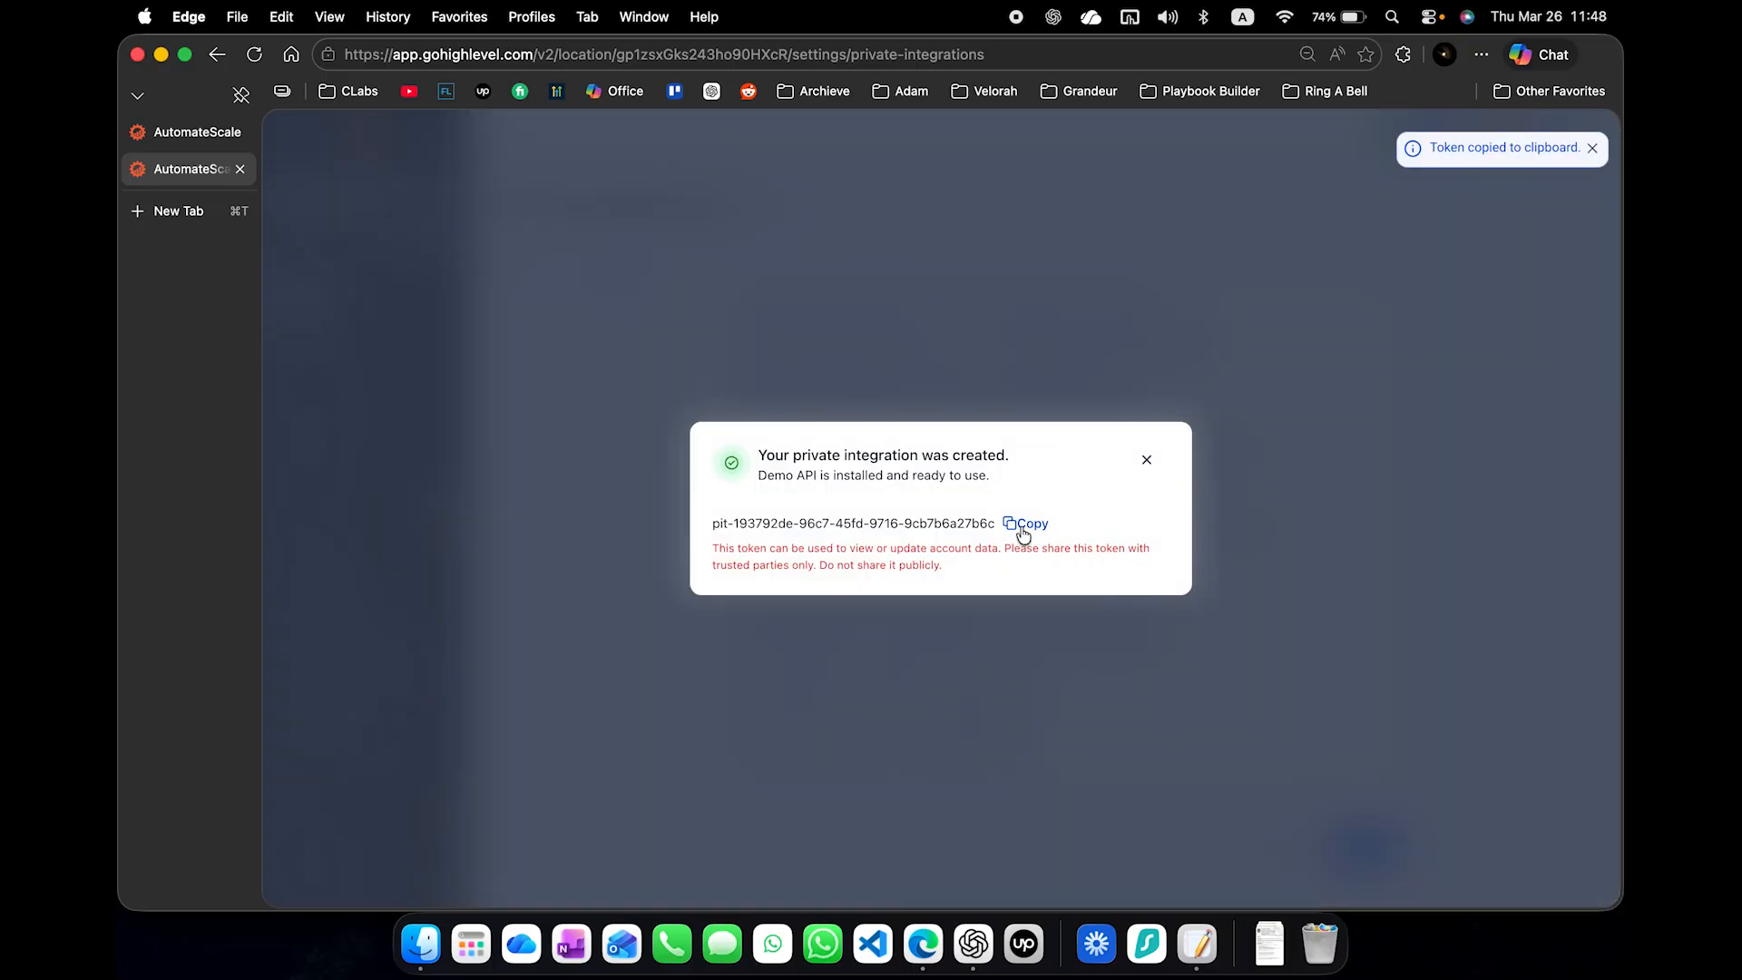
left_click(1147, 459)
left_click(195, 133)
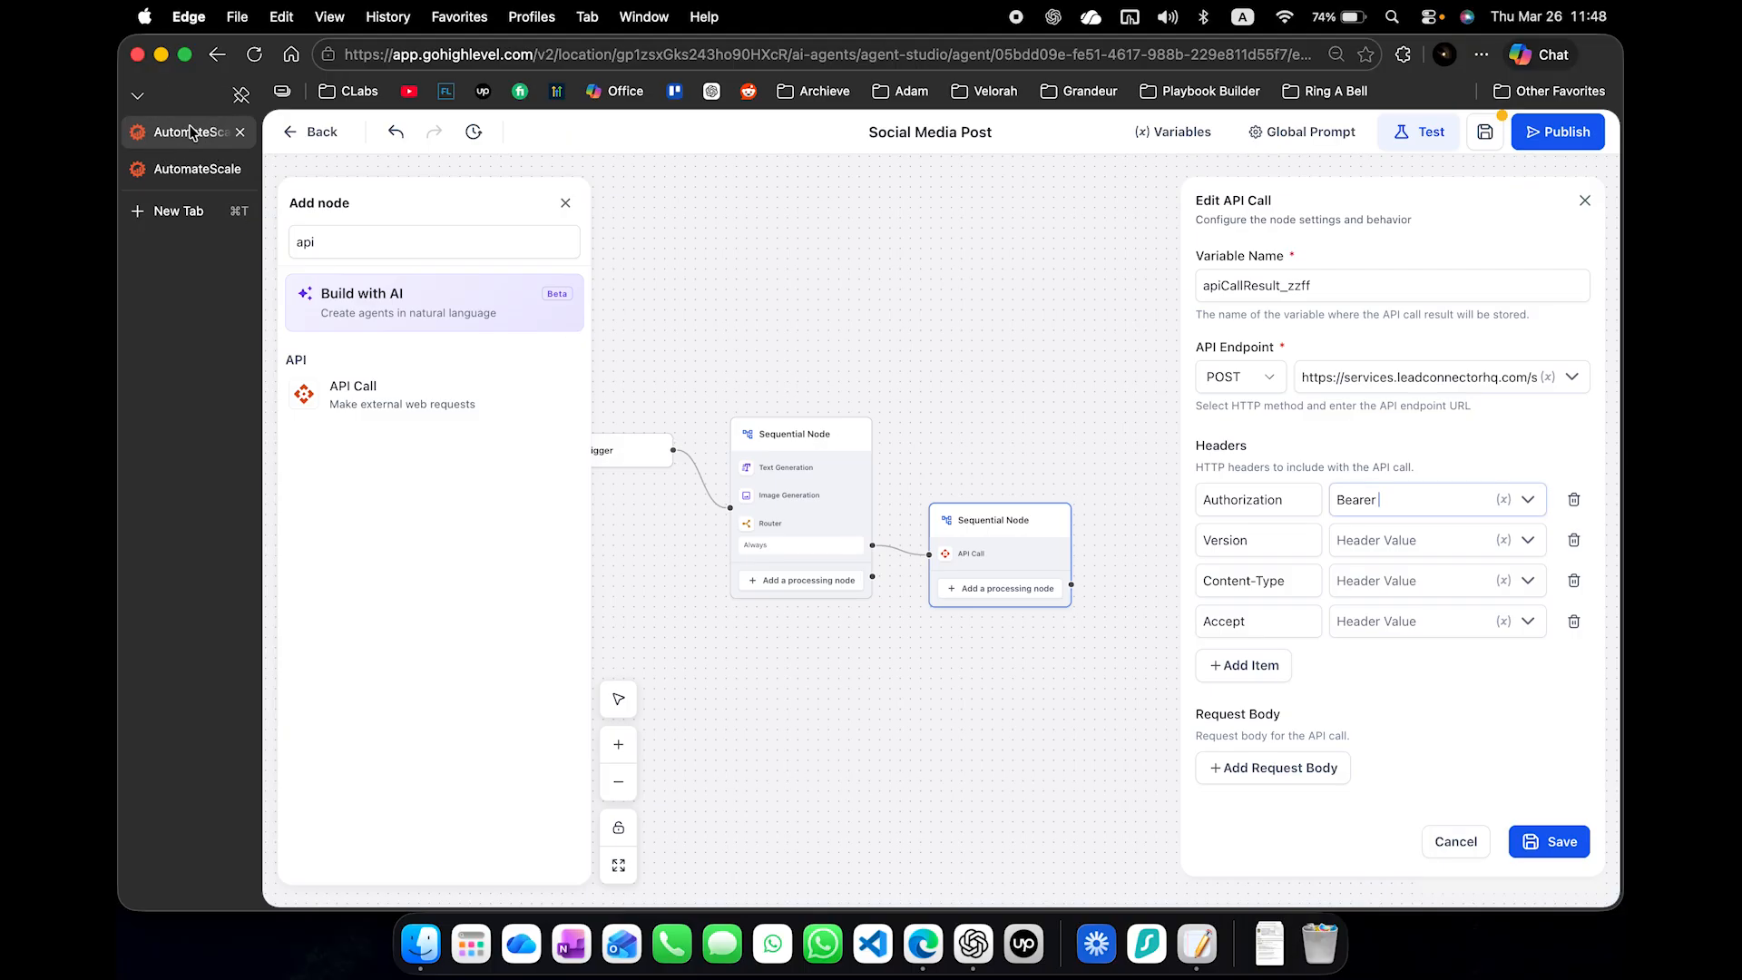
left_click(1441, 502)
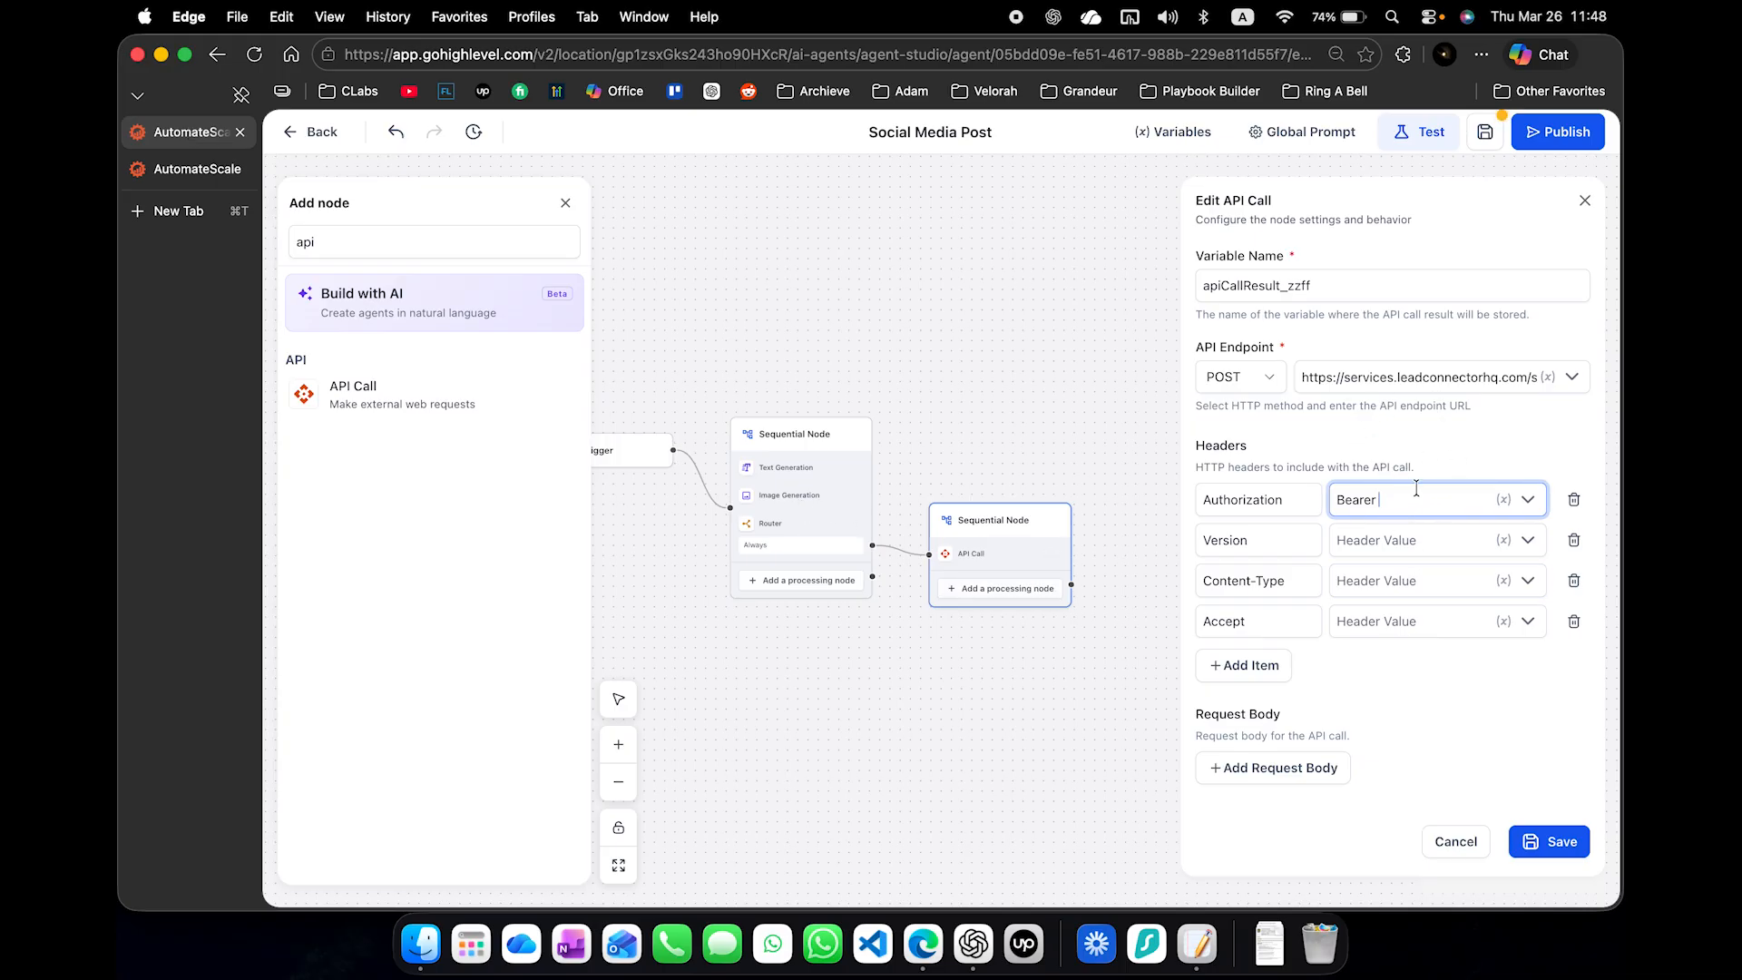
key("super+v")
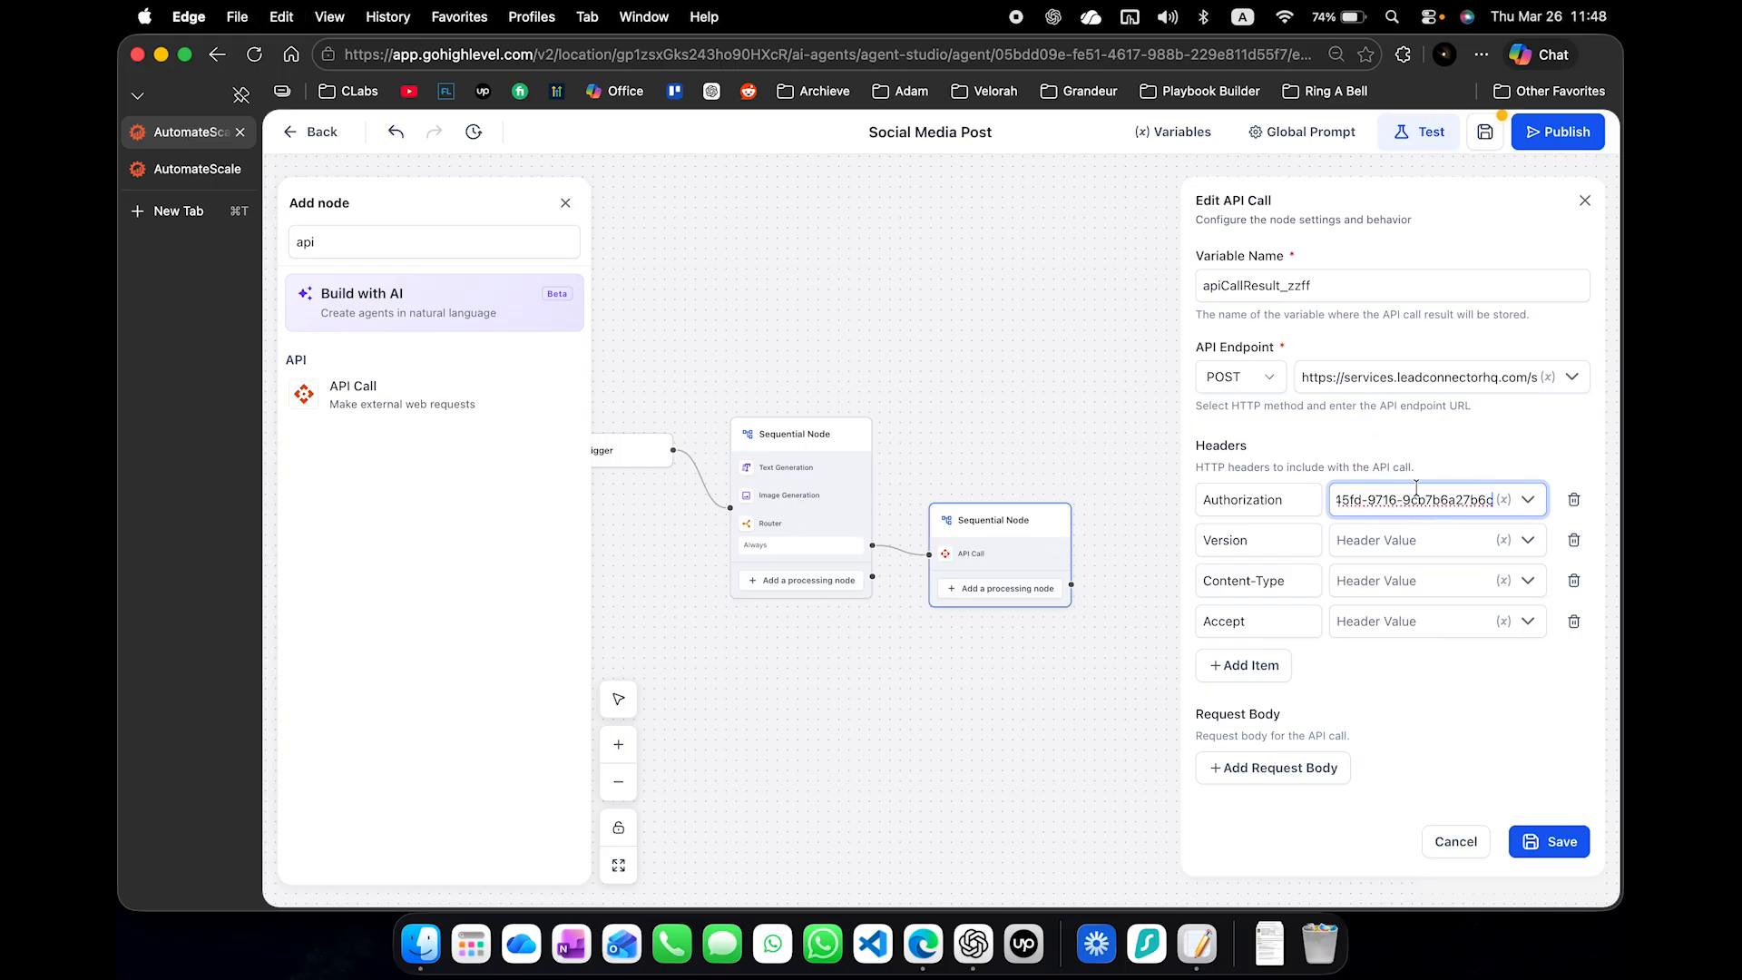
- Copy the Version header value 2021-07-28 from the School Avoidance Social Media Poster agent into the Social Media Post agent's API Call
left_click(1350, 541)
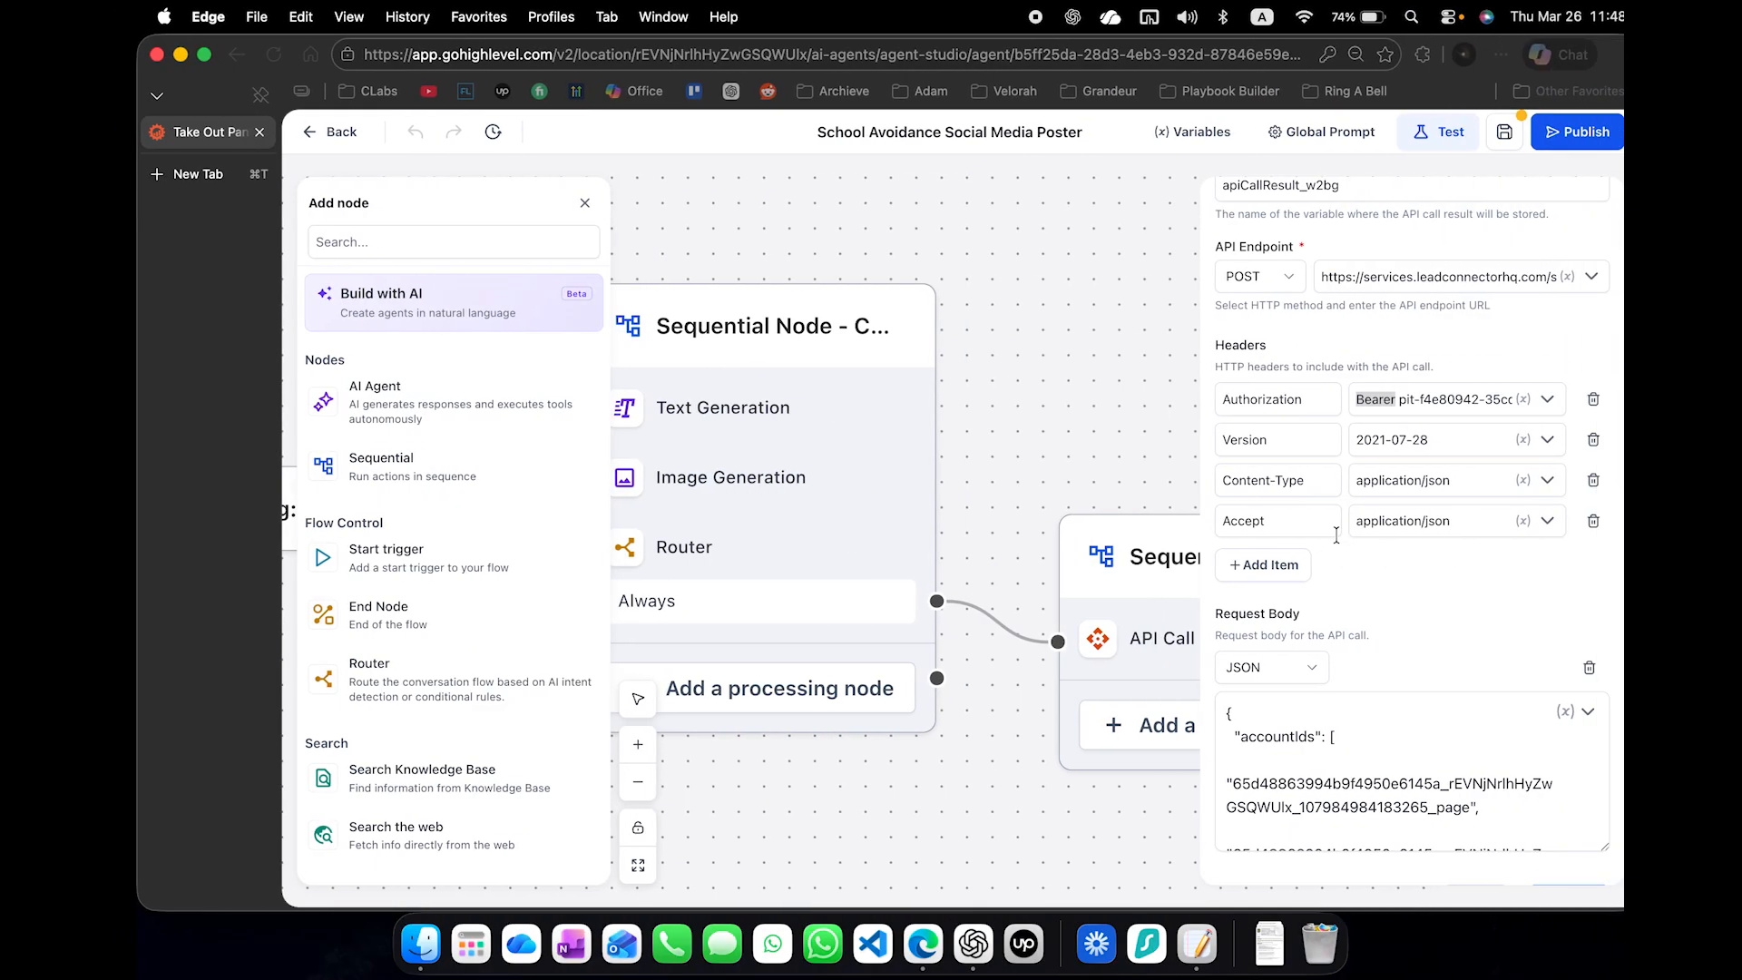
double_click(1356, 399)
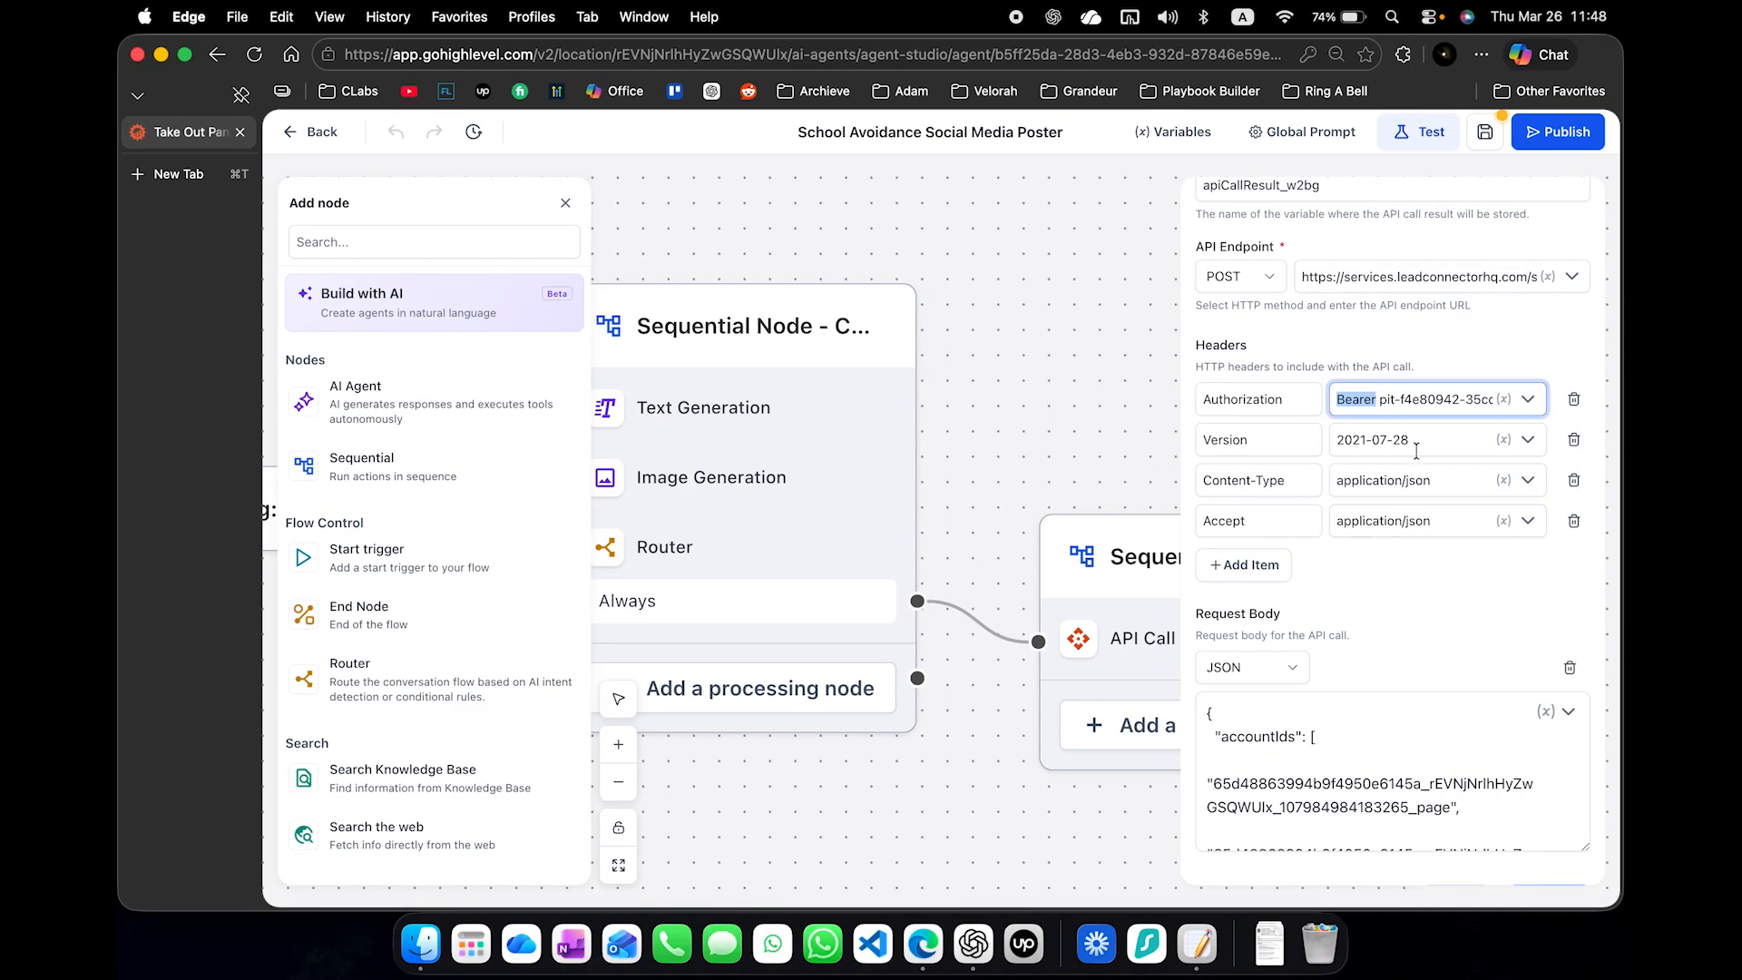
left_click(1417, 445)
key("super+a")
key("super+c")
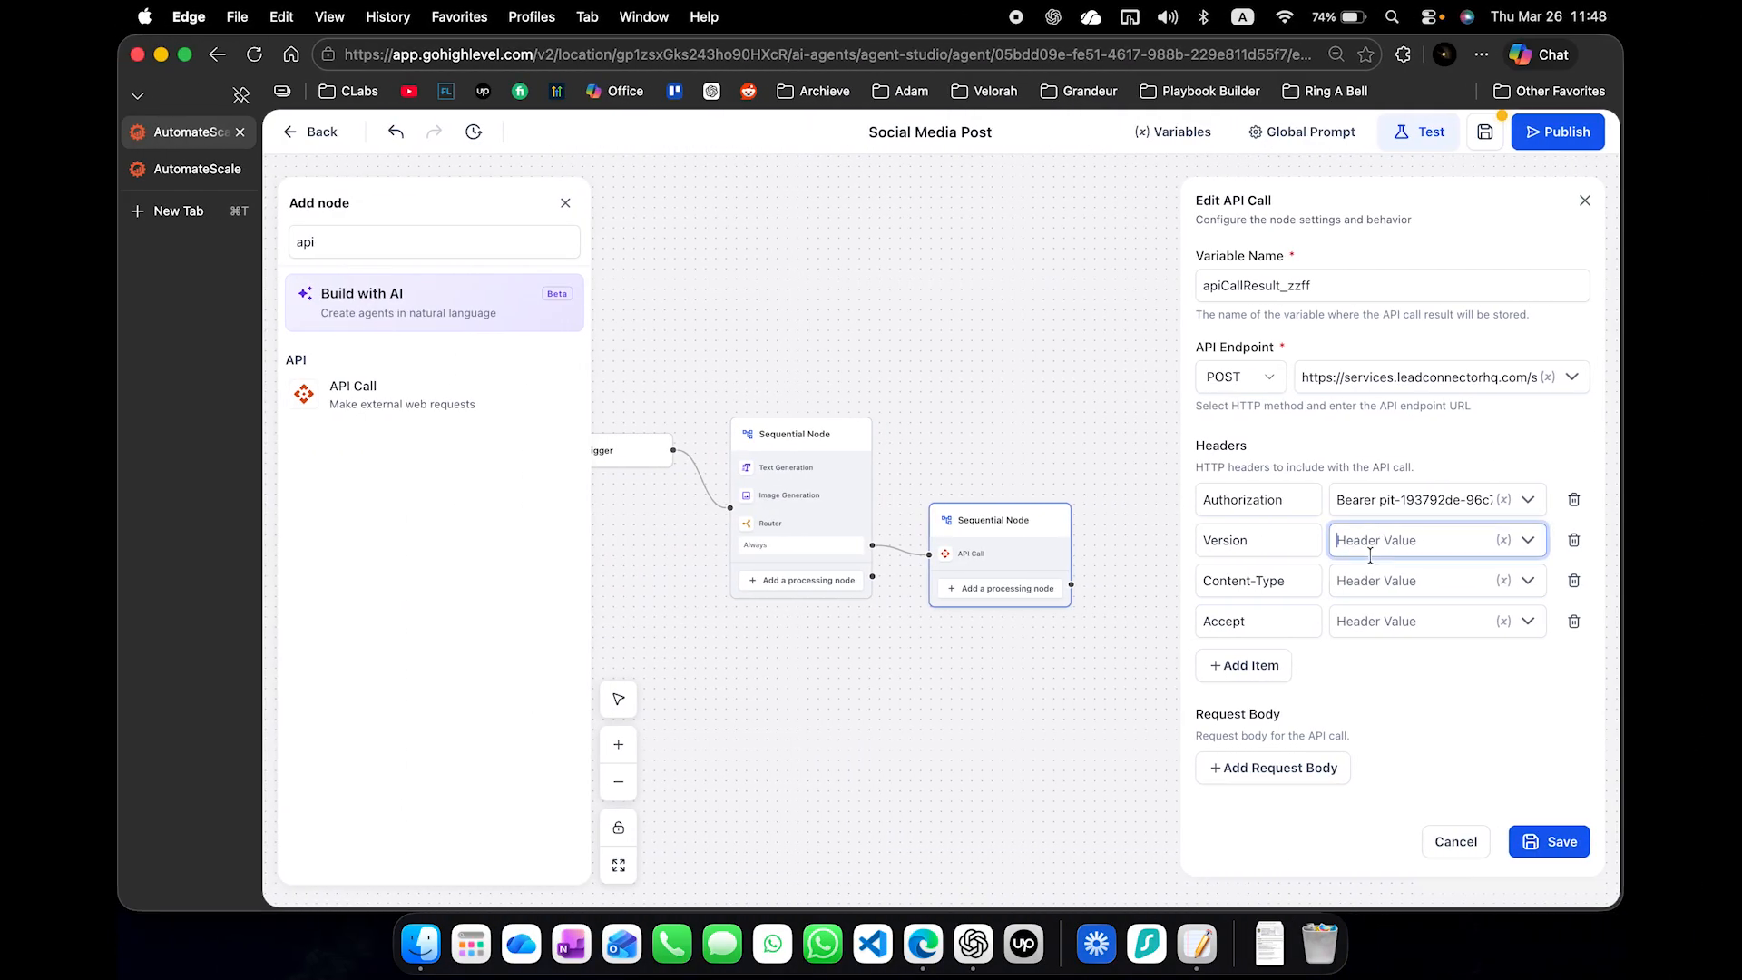
key("super+v")
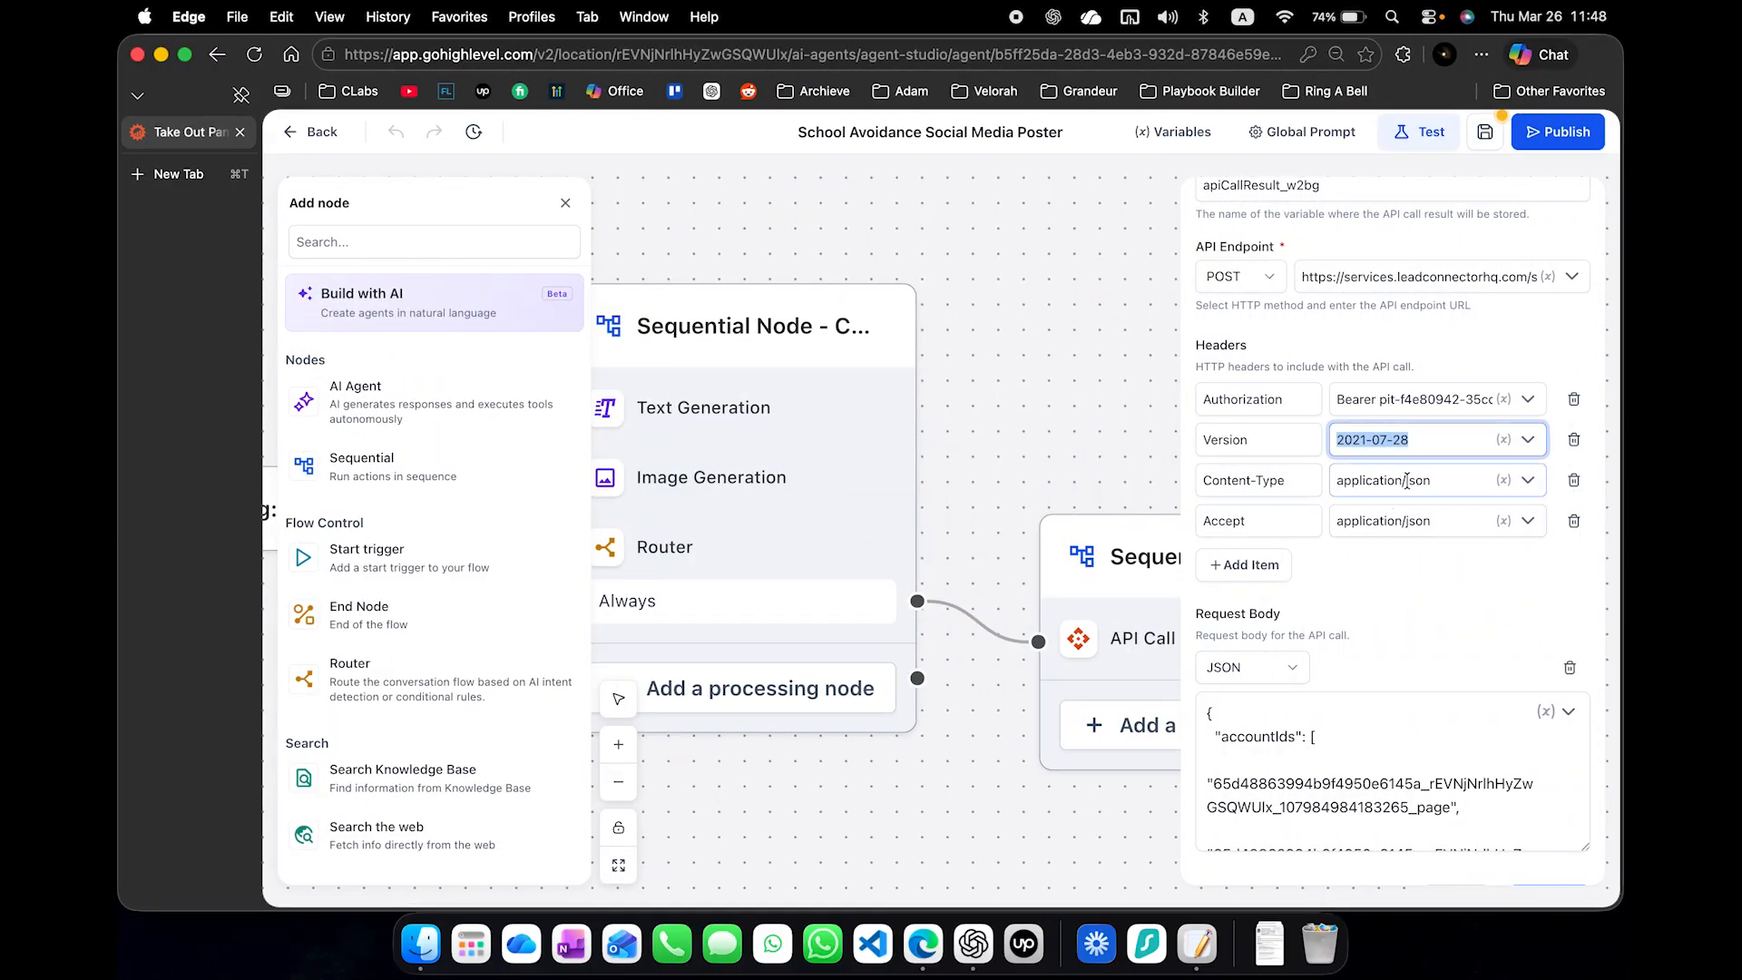
- Copy application/json from the reference agent into the Content-Type and Accept header values of the Social Media Post API Call
left_click(1406, 480)
key("super+a")
key("super+c")
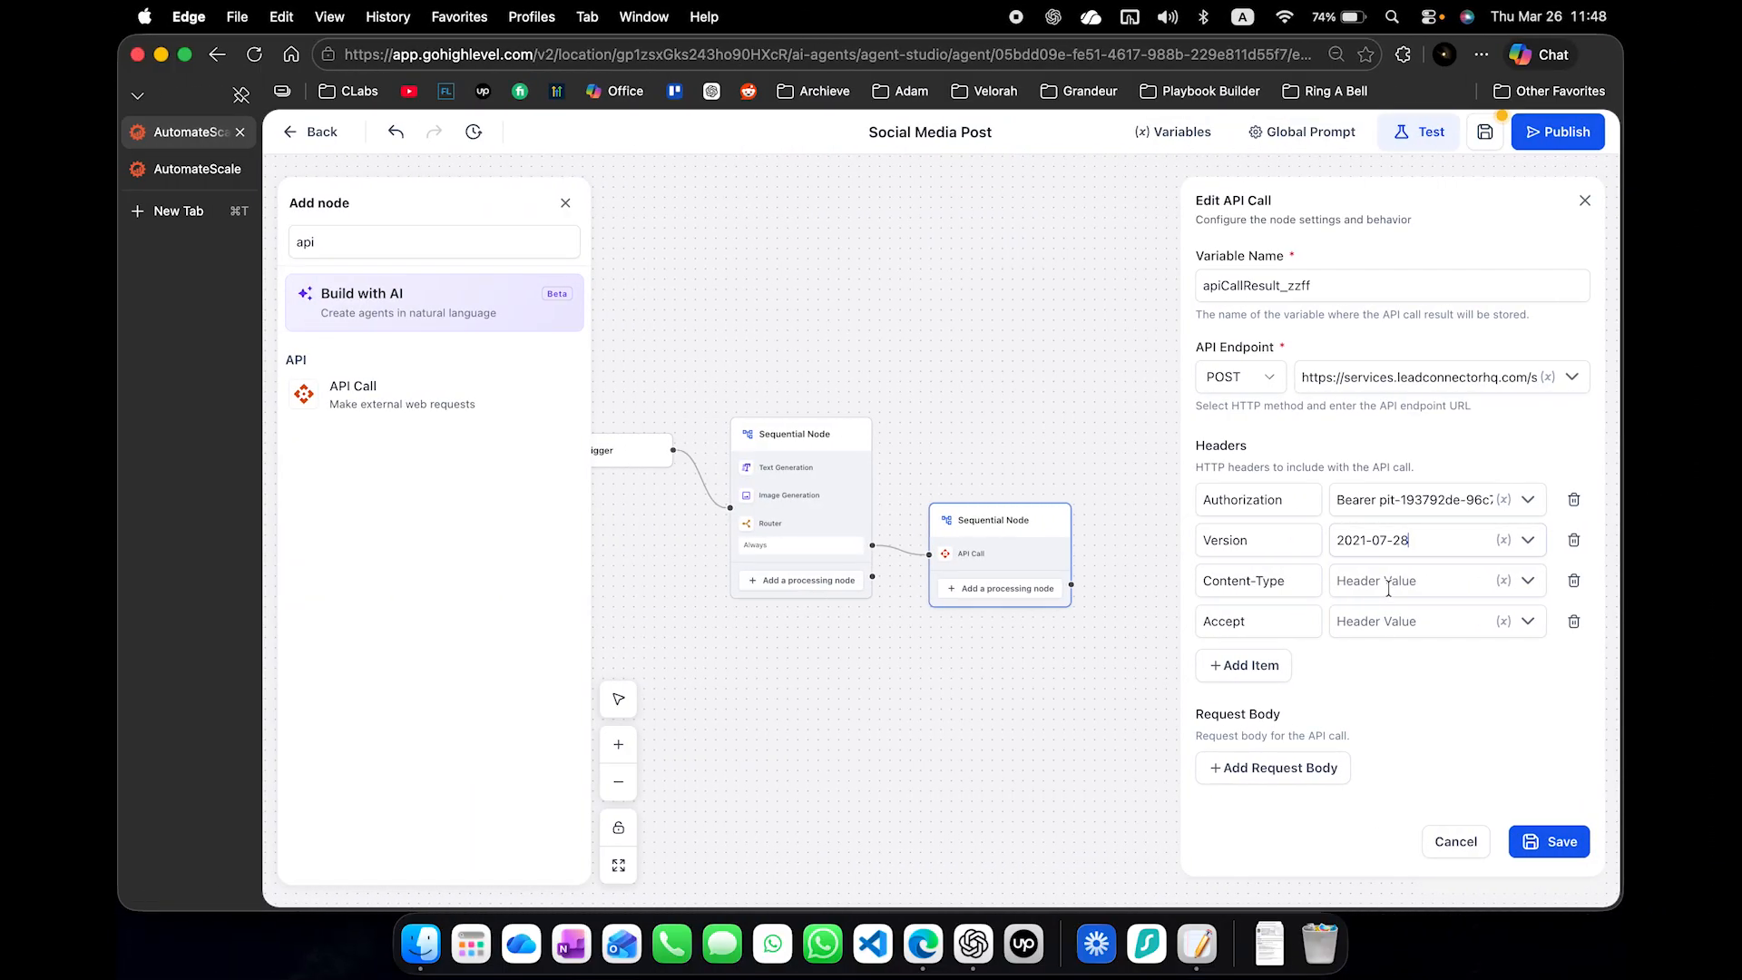
left_click(1386, 581)
key("super+v")
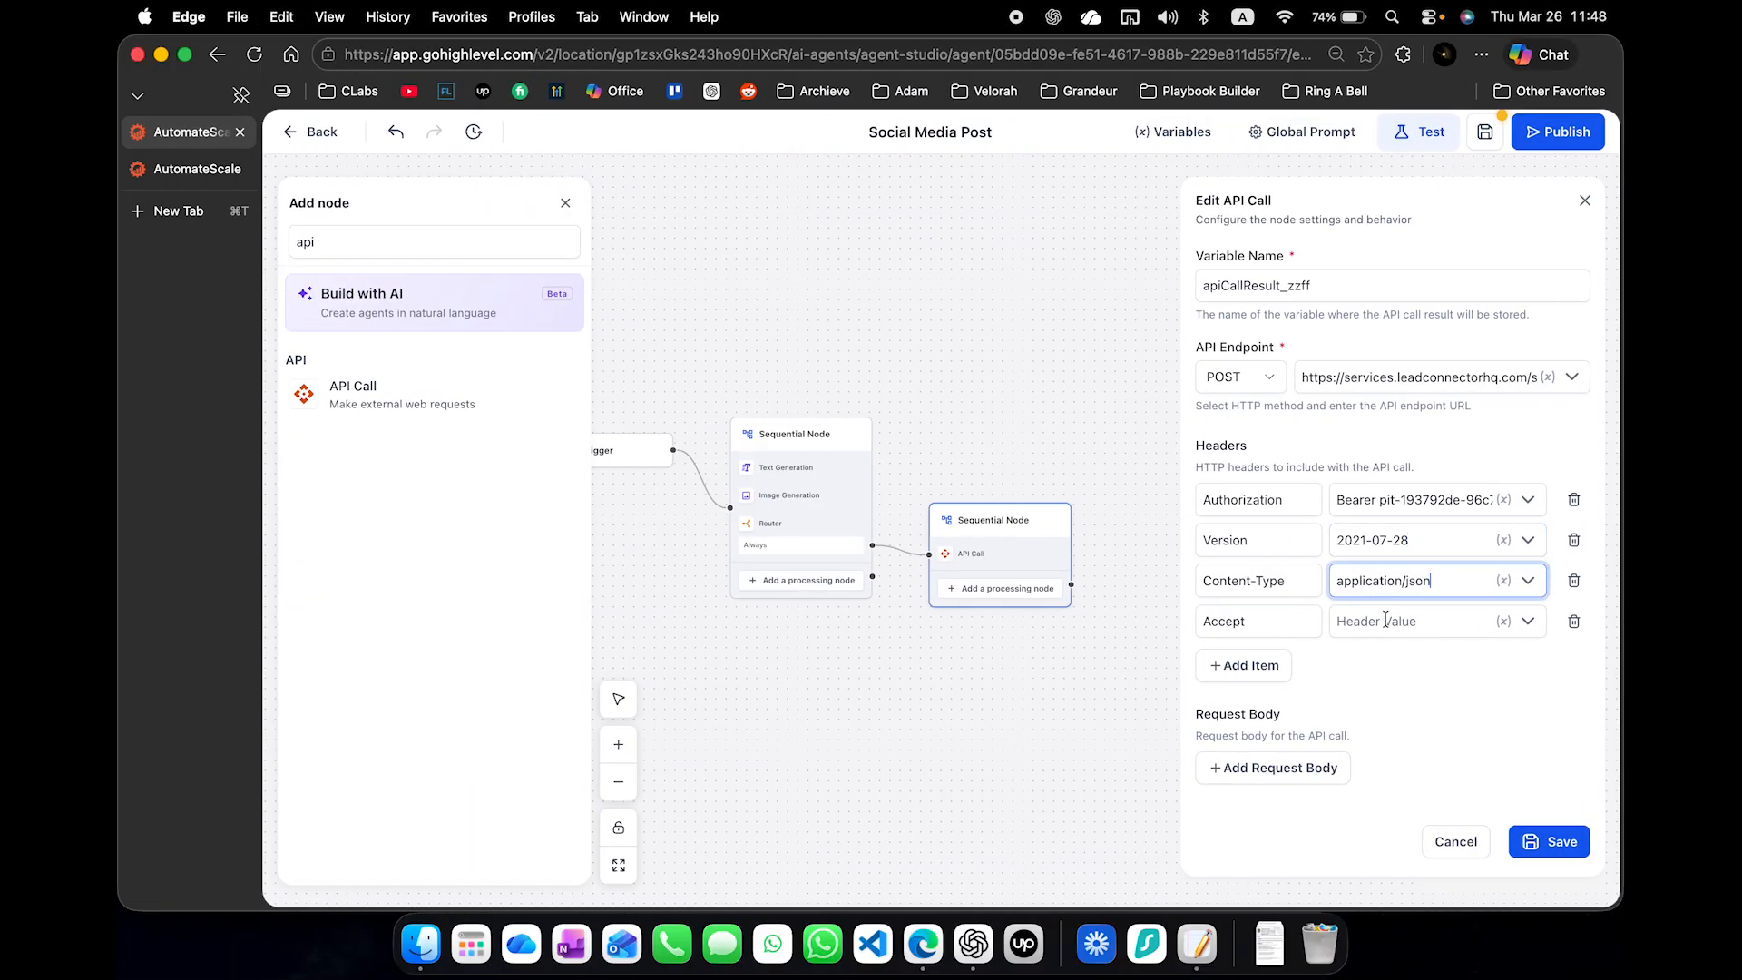
left_click(1385, 620)
key("super+v")
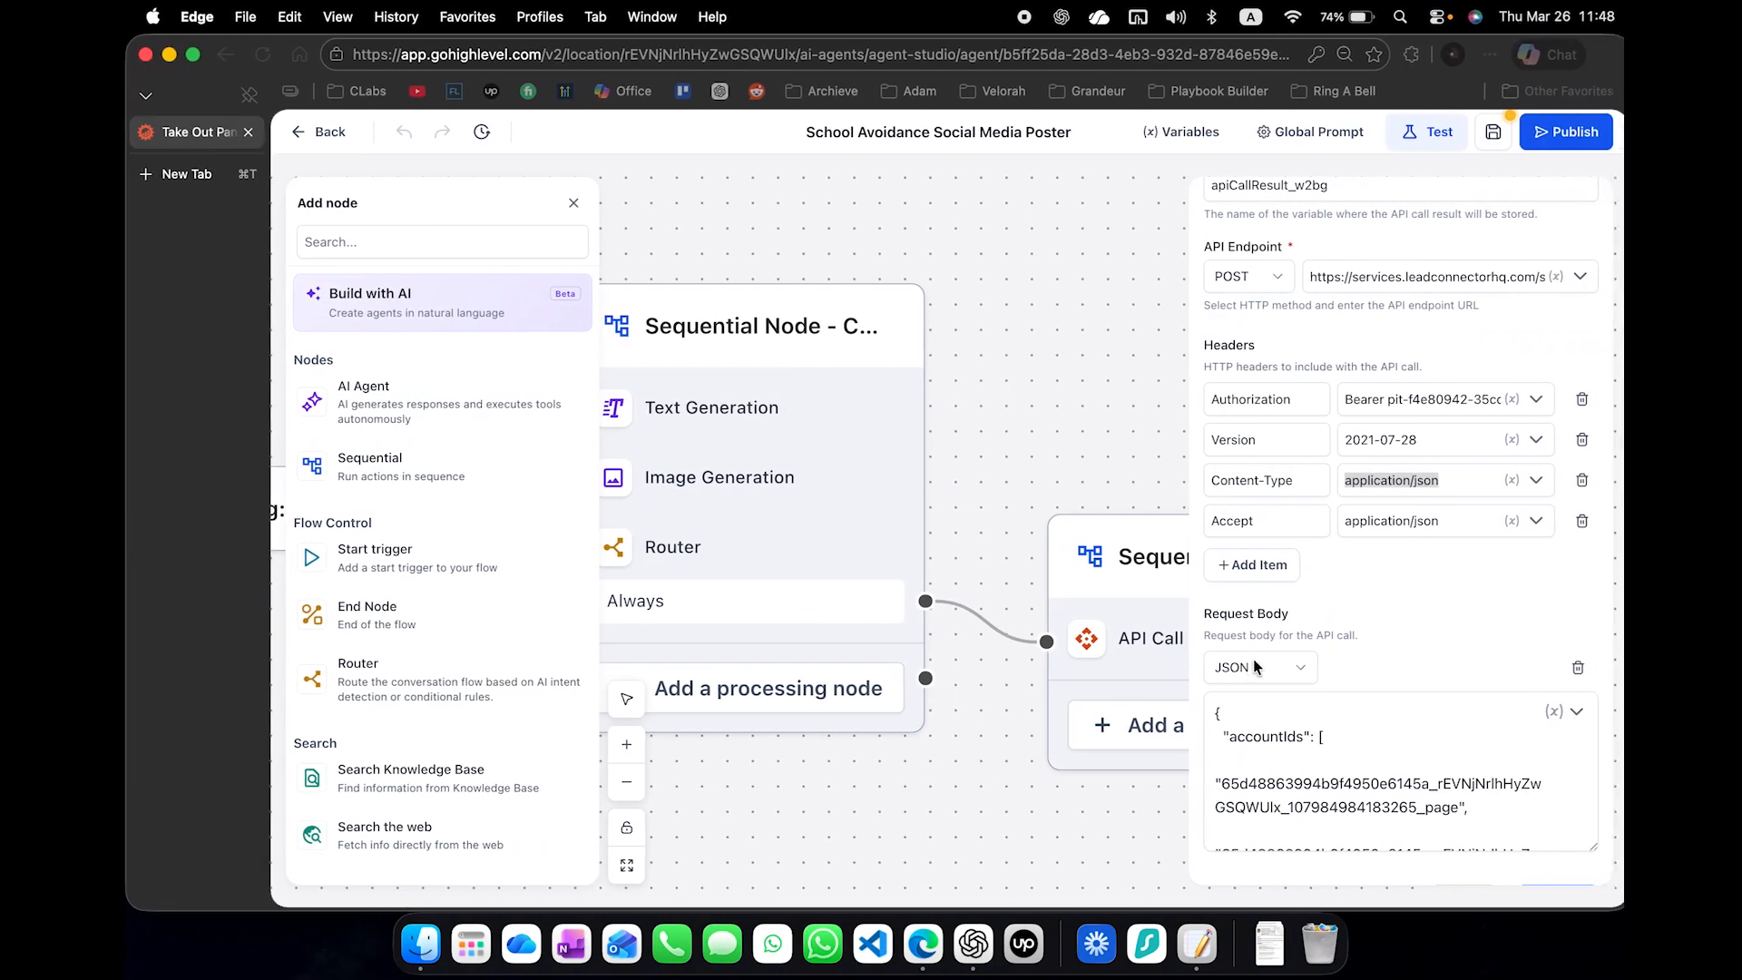
key("super+a")
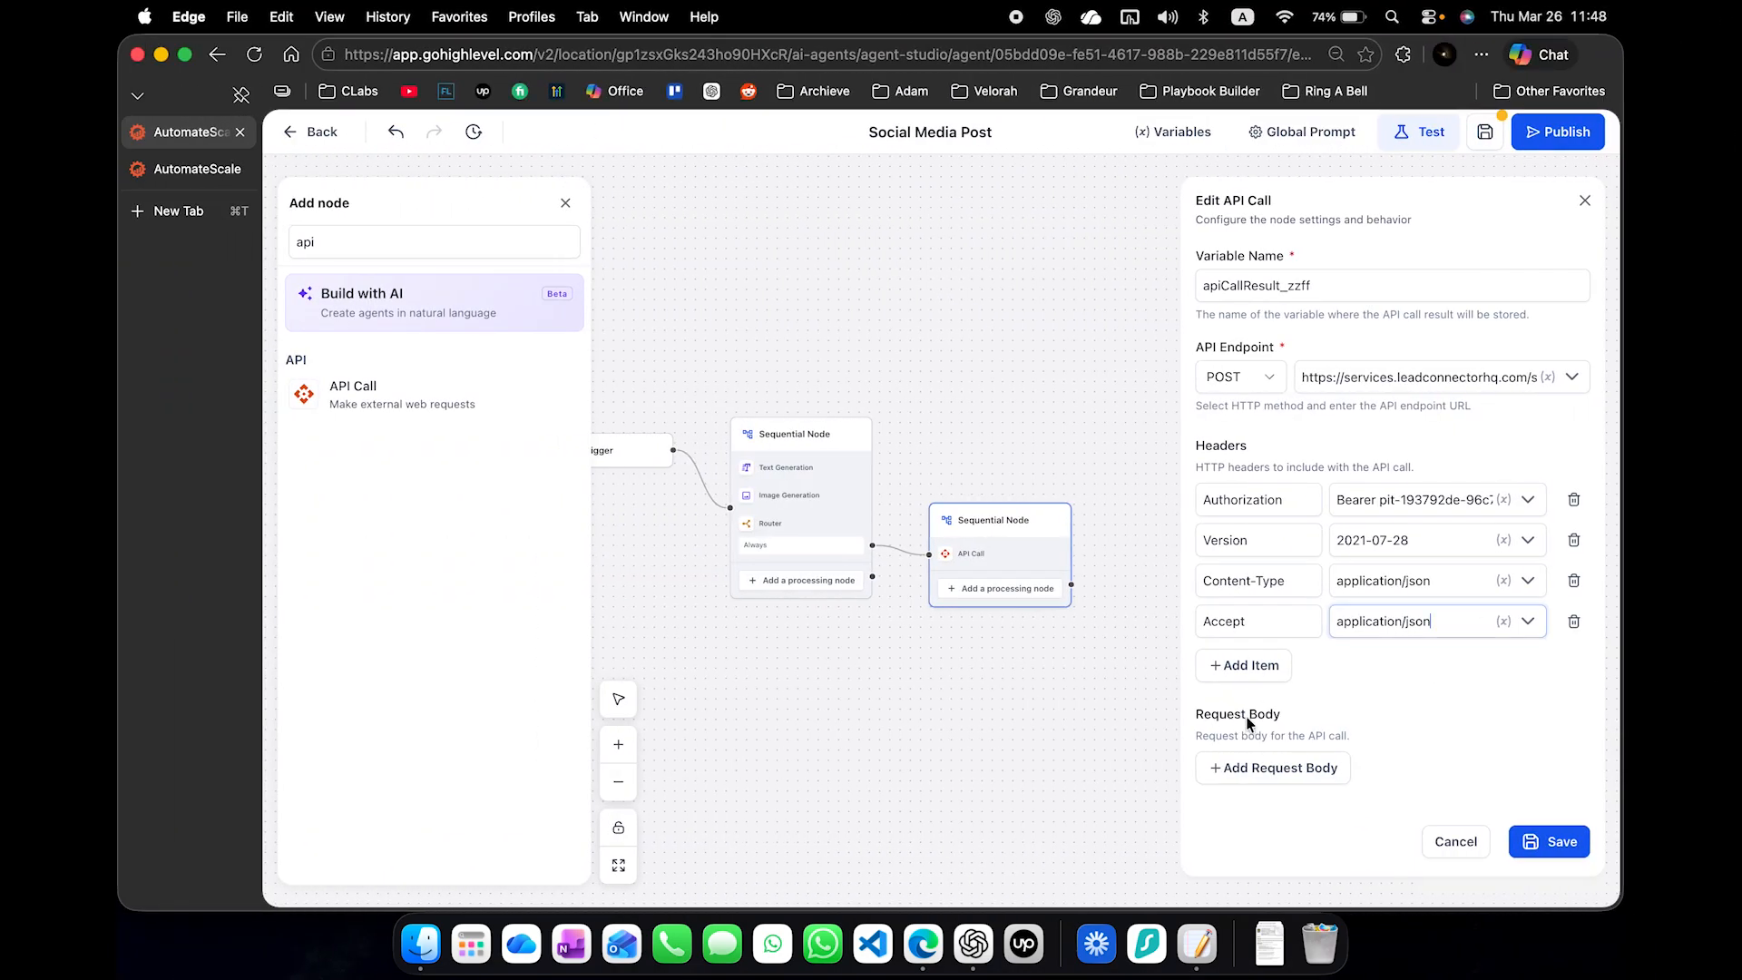
- Add a JSON request body to the API Call and copy the reference agent's body into an empty Notepad note
left_click(1263, 775)
scroll(1264, 784, "down", 2)
left_click(1264, 784)
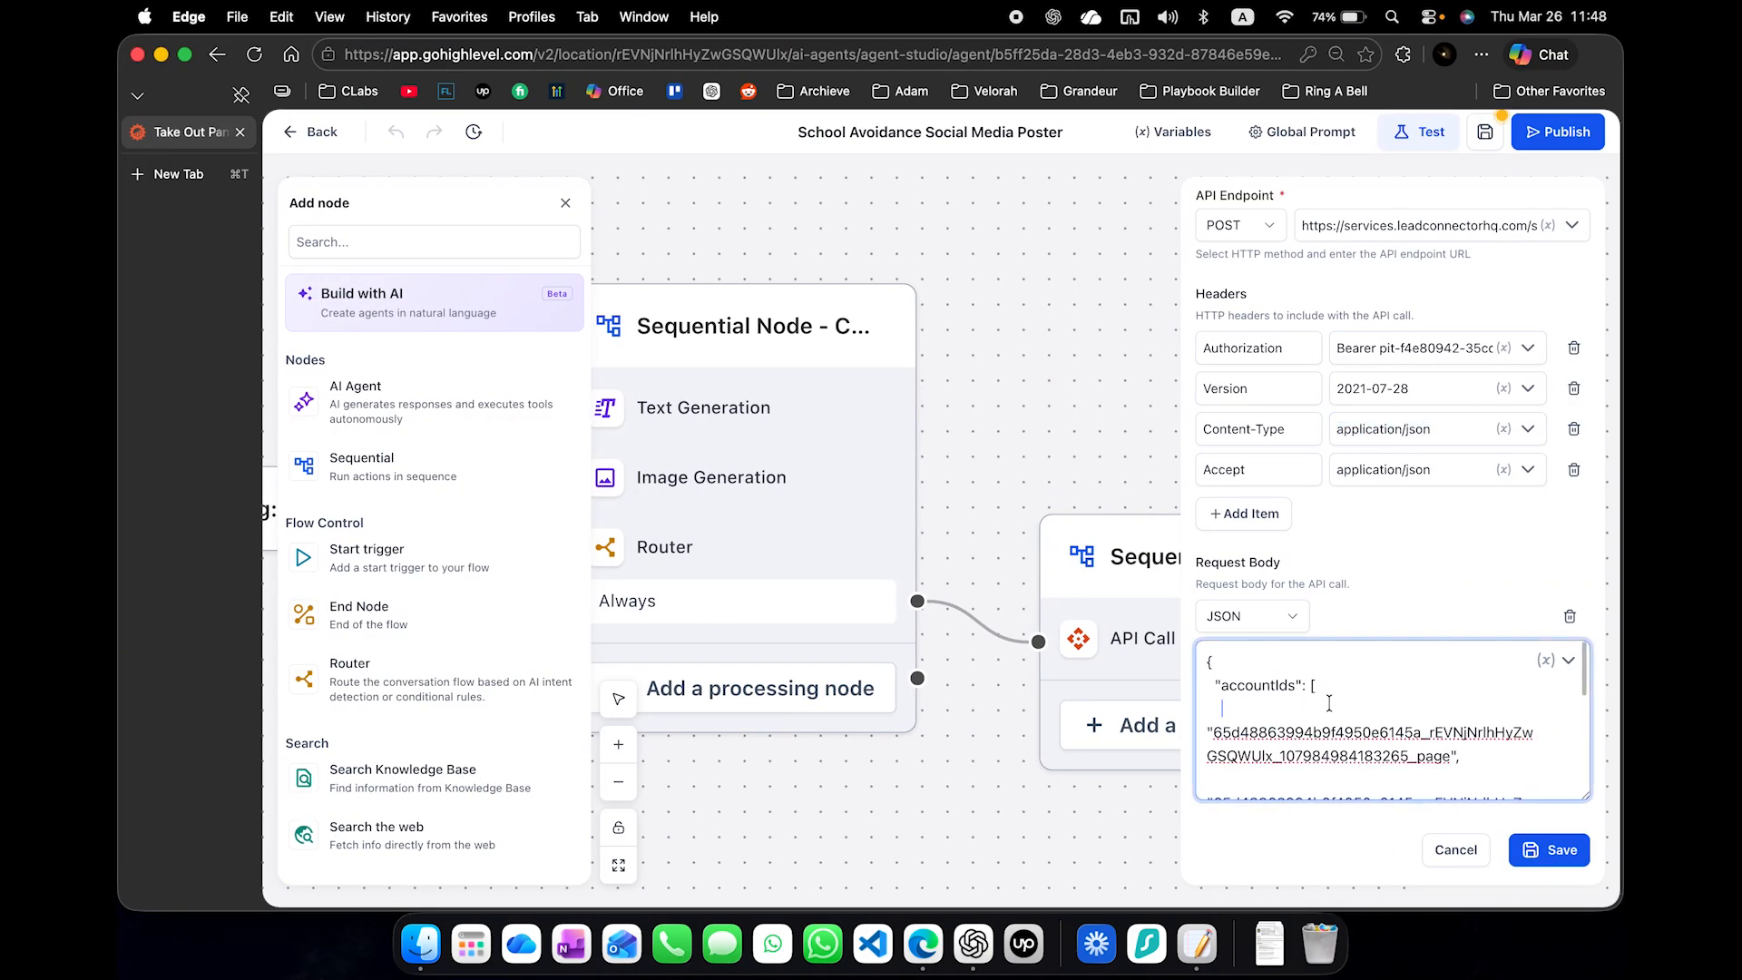
key("super+a")
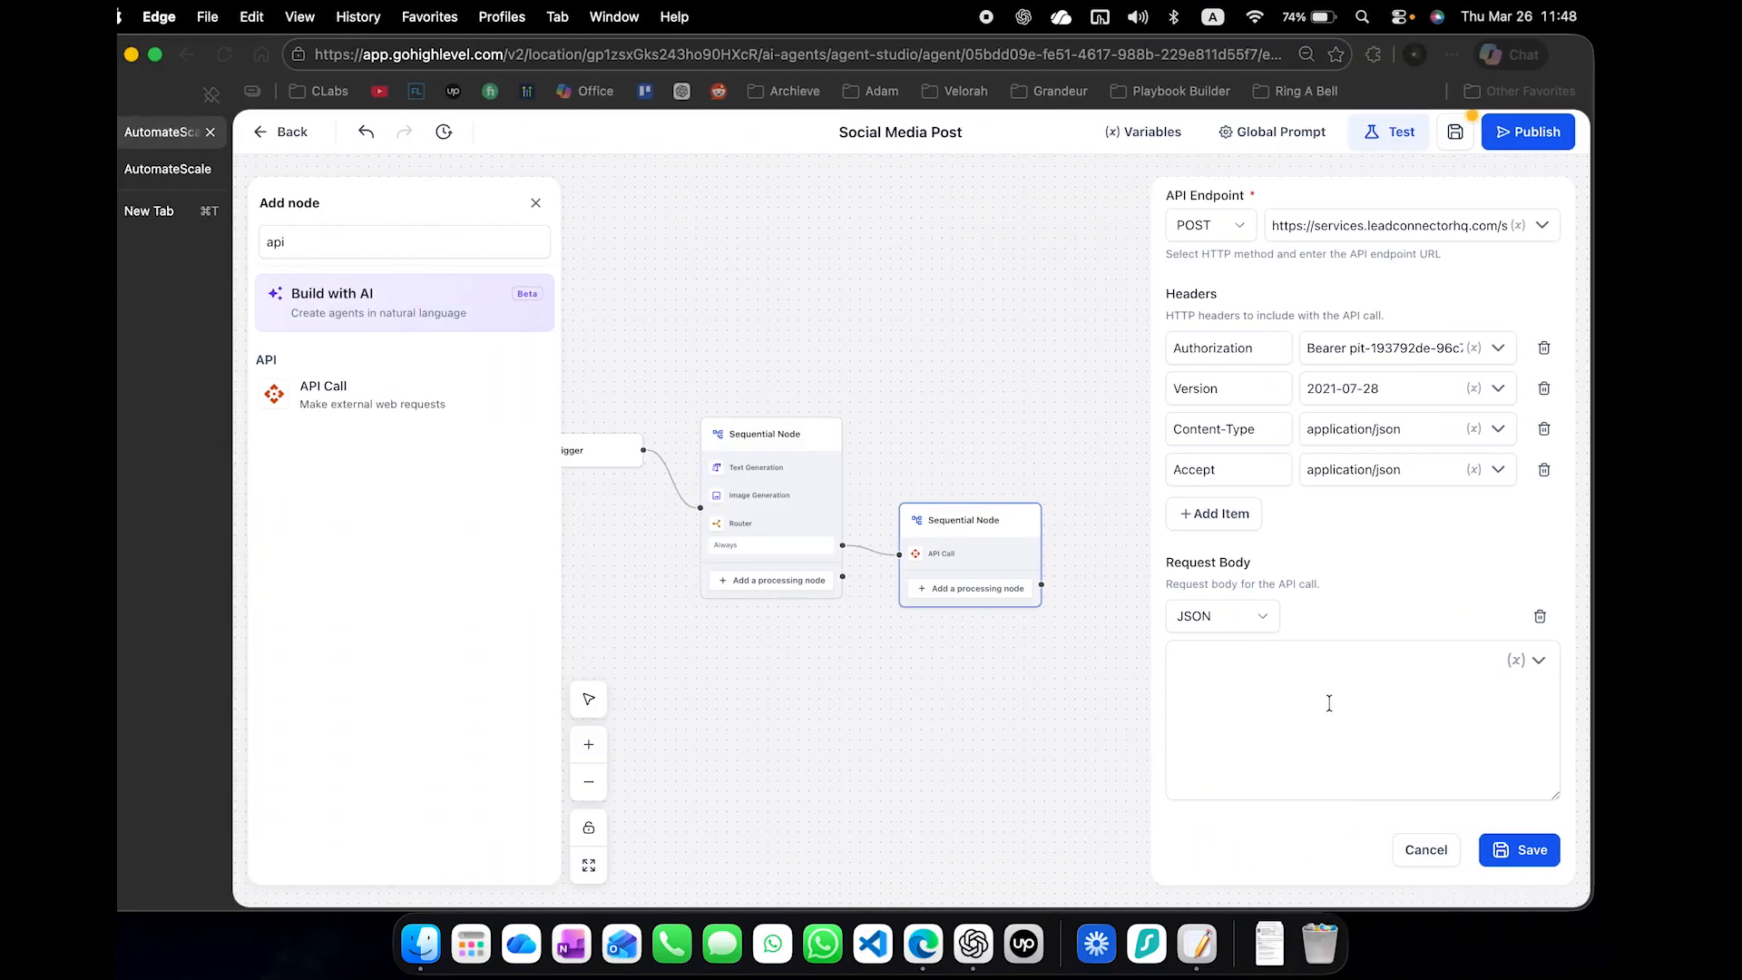
left_click(1329, 704)
left_click(1197, 944)
key("super+v")
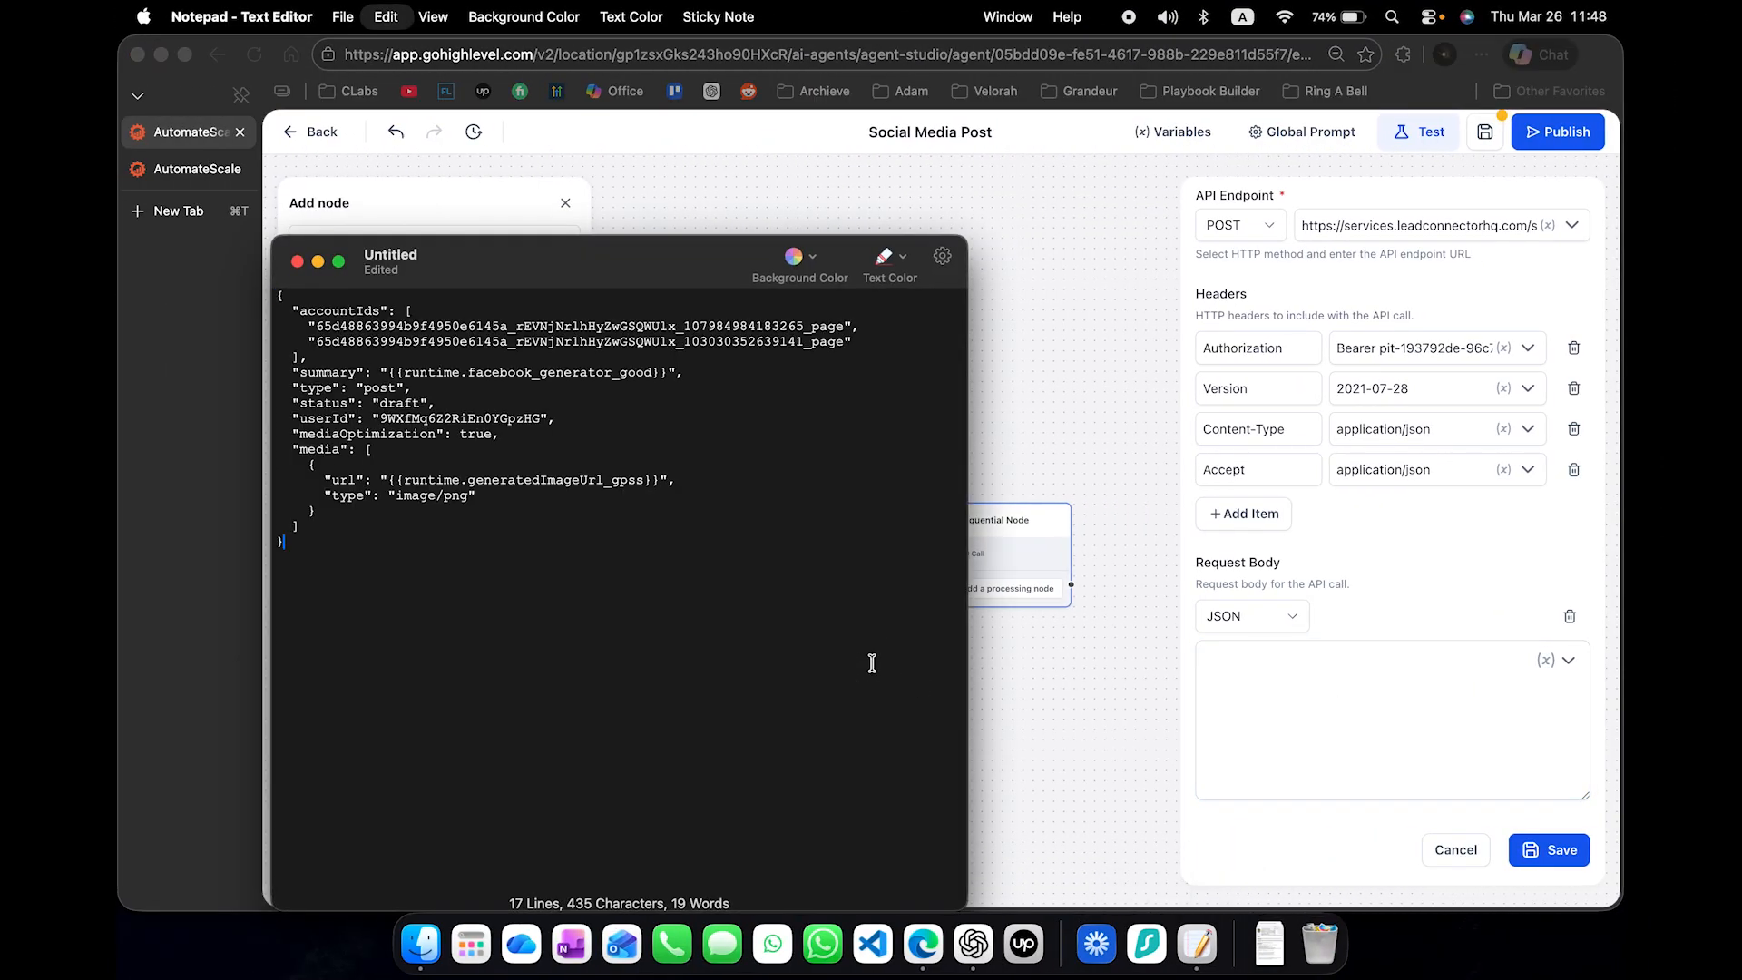
- Examine the account IDs, summary variable, status and userId in the copied JSON to identify which values are account-specific
left_click_drag(616, 323, 613, 343)
double_click(611, 343)
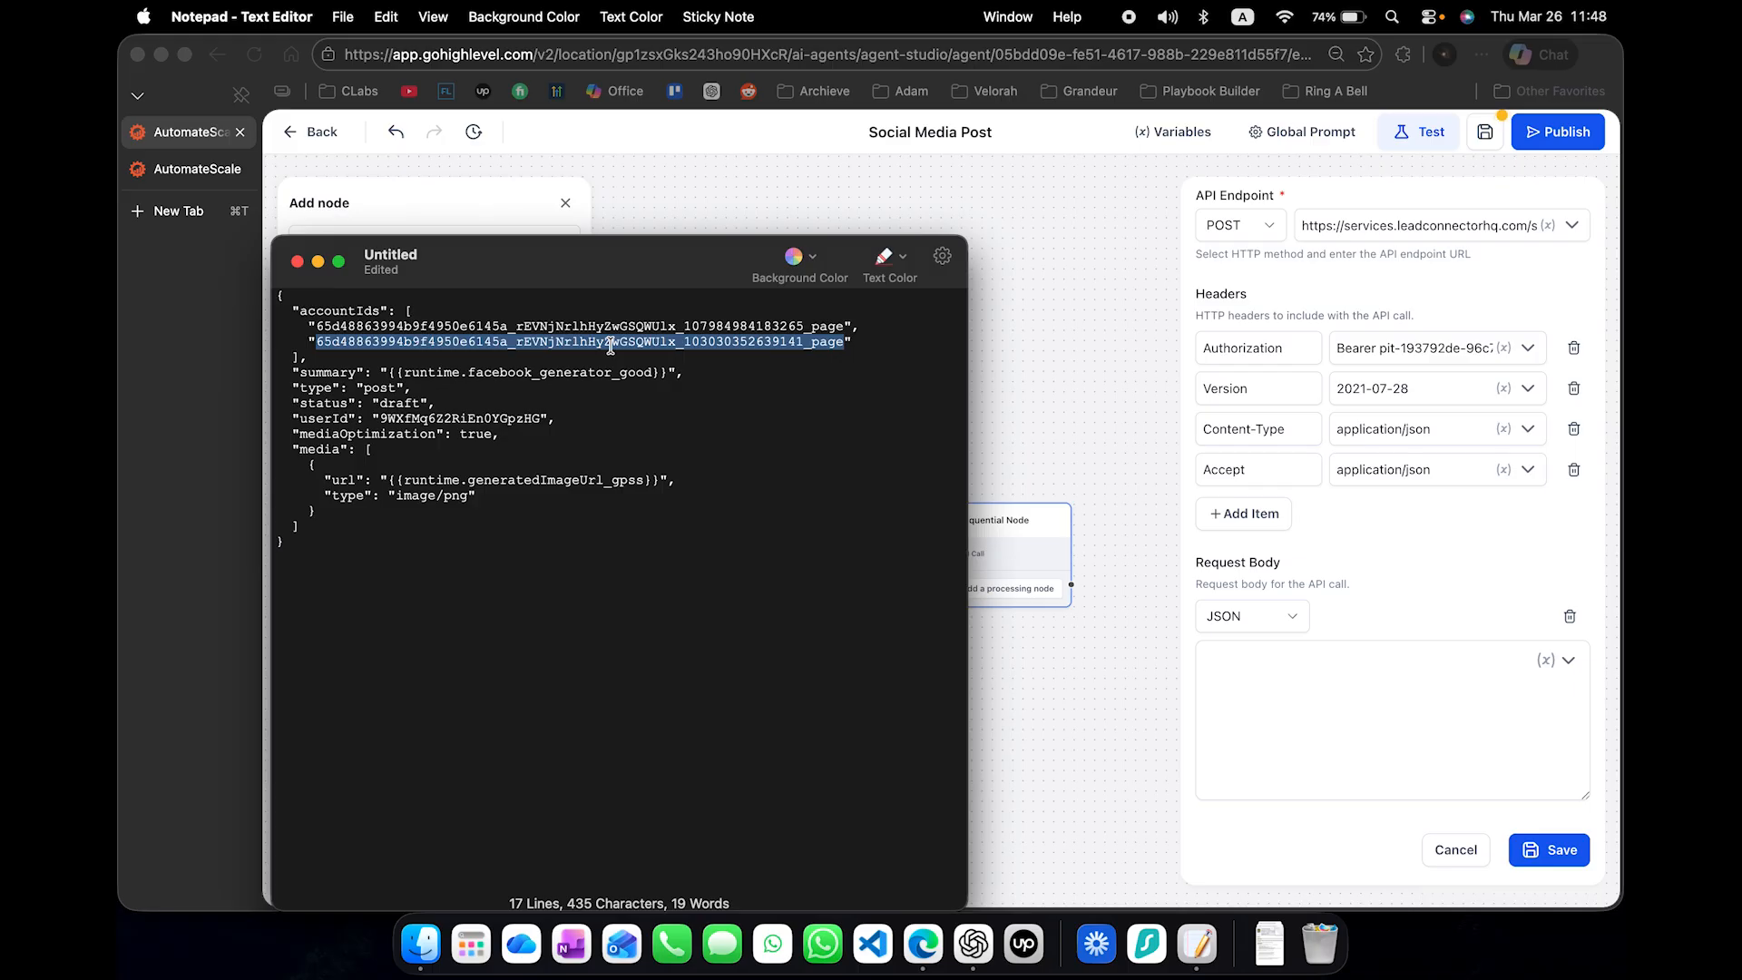
triple_click(540, 373)
double_click(540, 372)
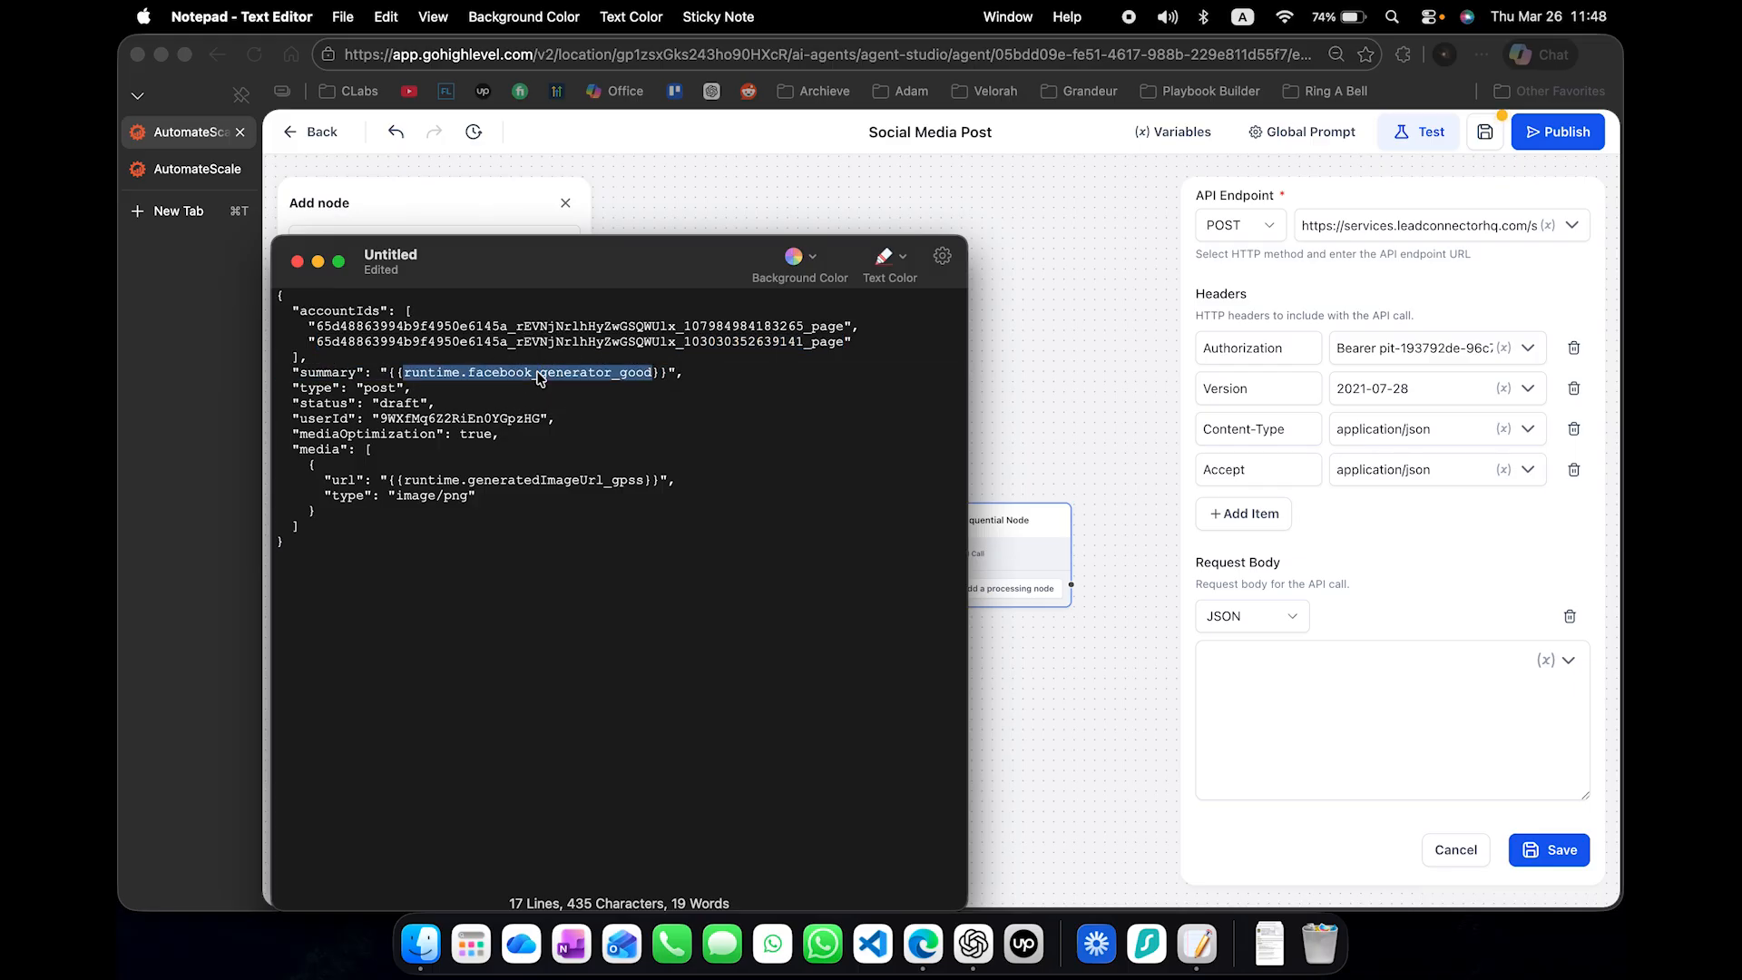
left_click_drag(587, 287, 620, 350)
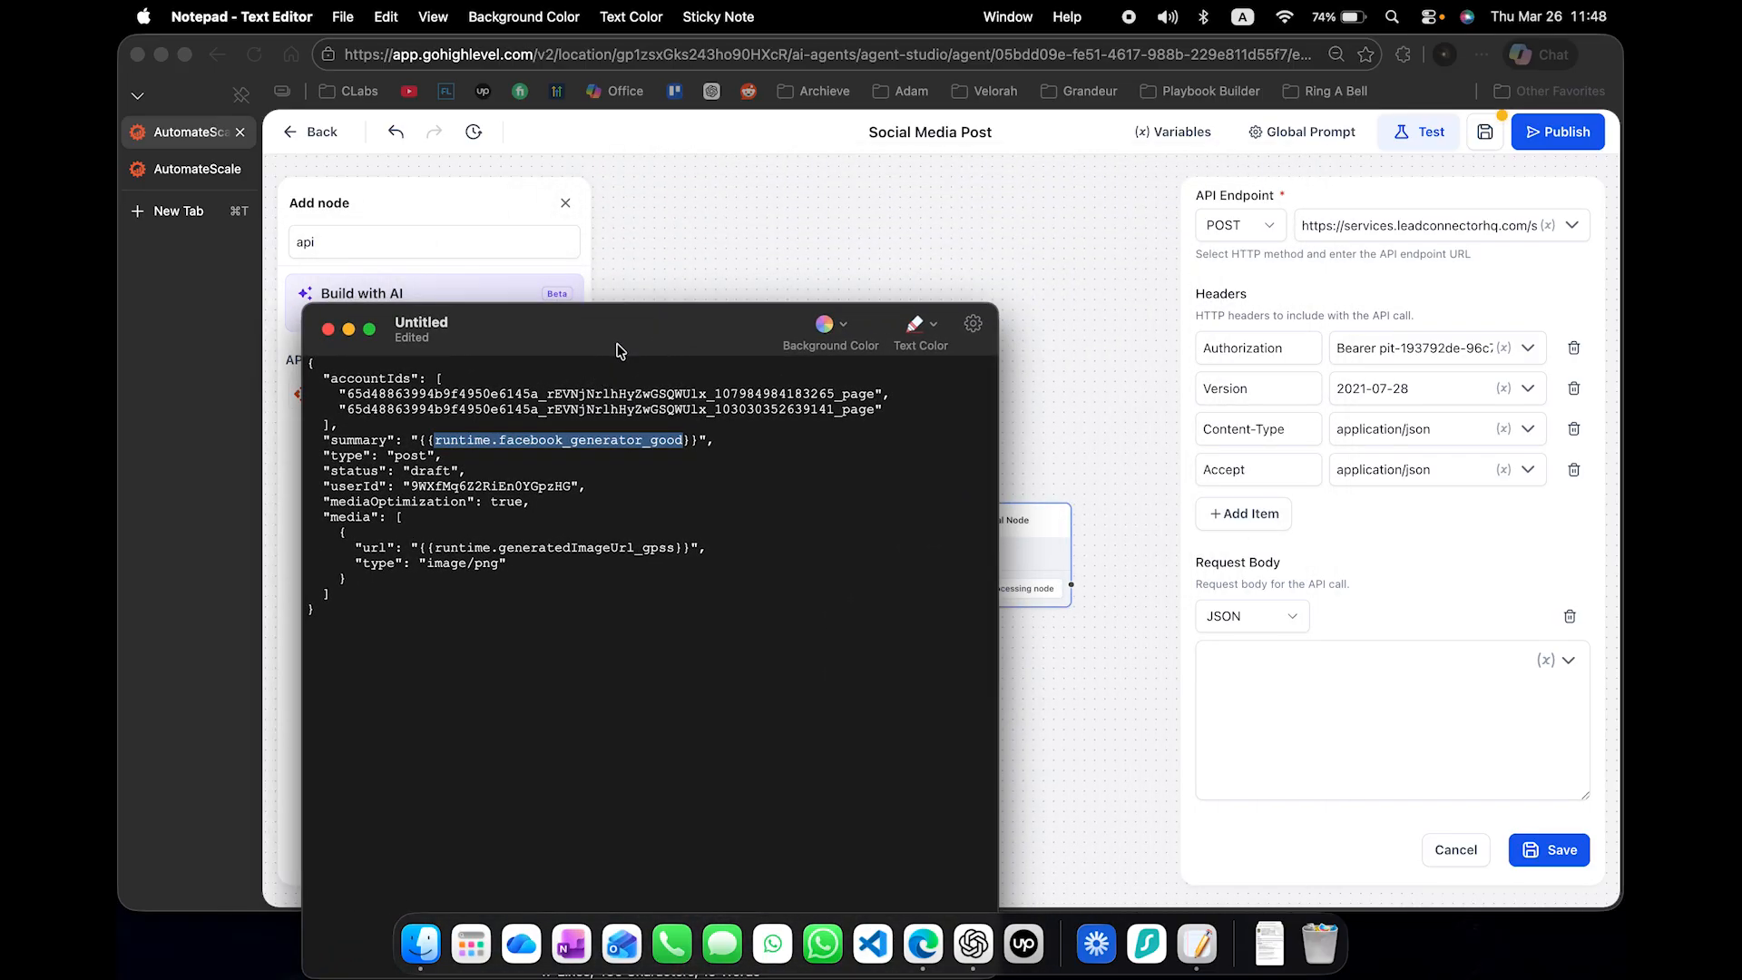
double_click(434, 470)
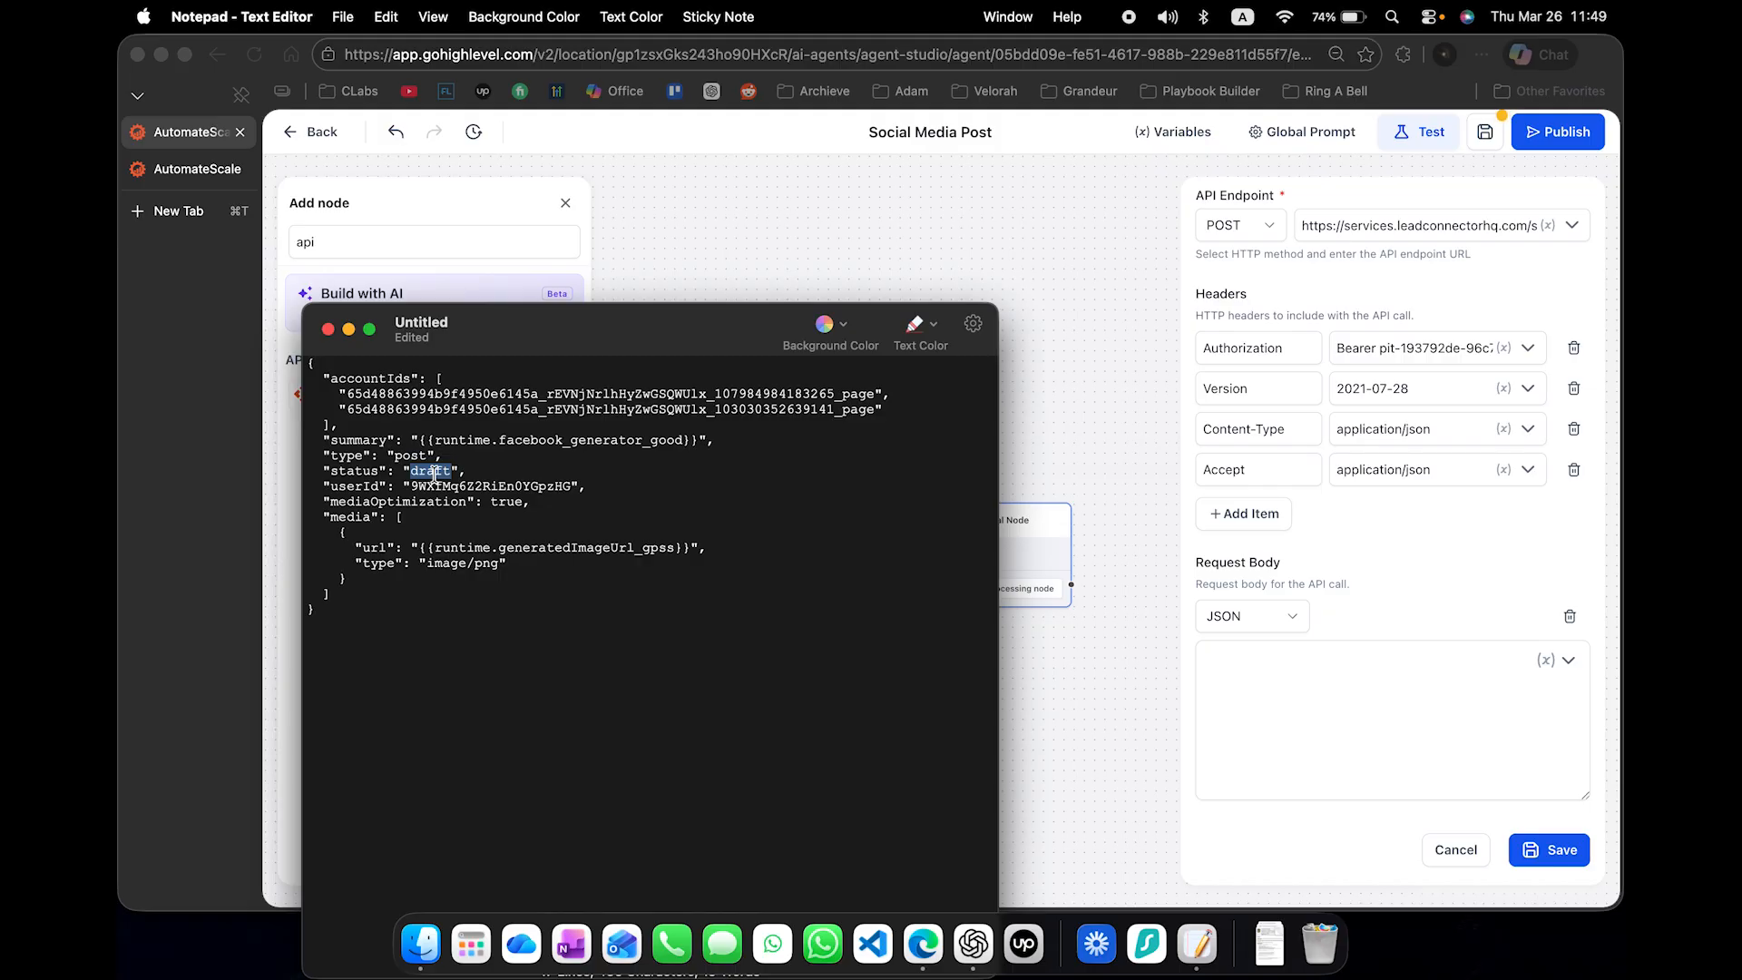
double_click(465, 482)
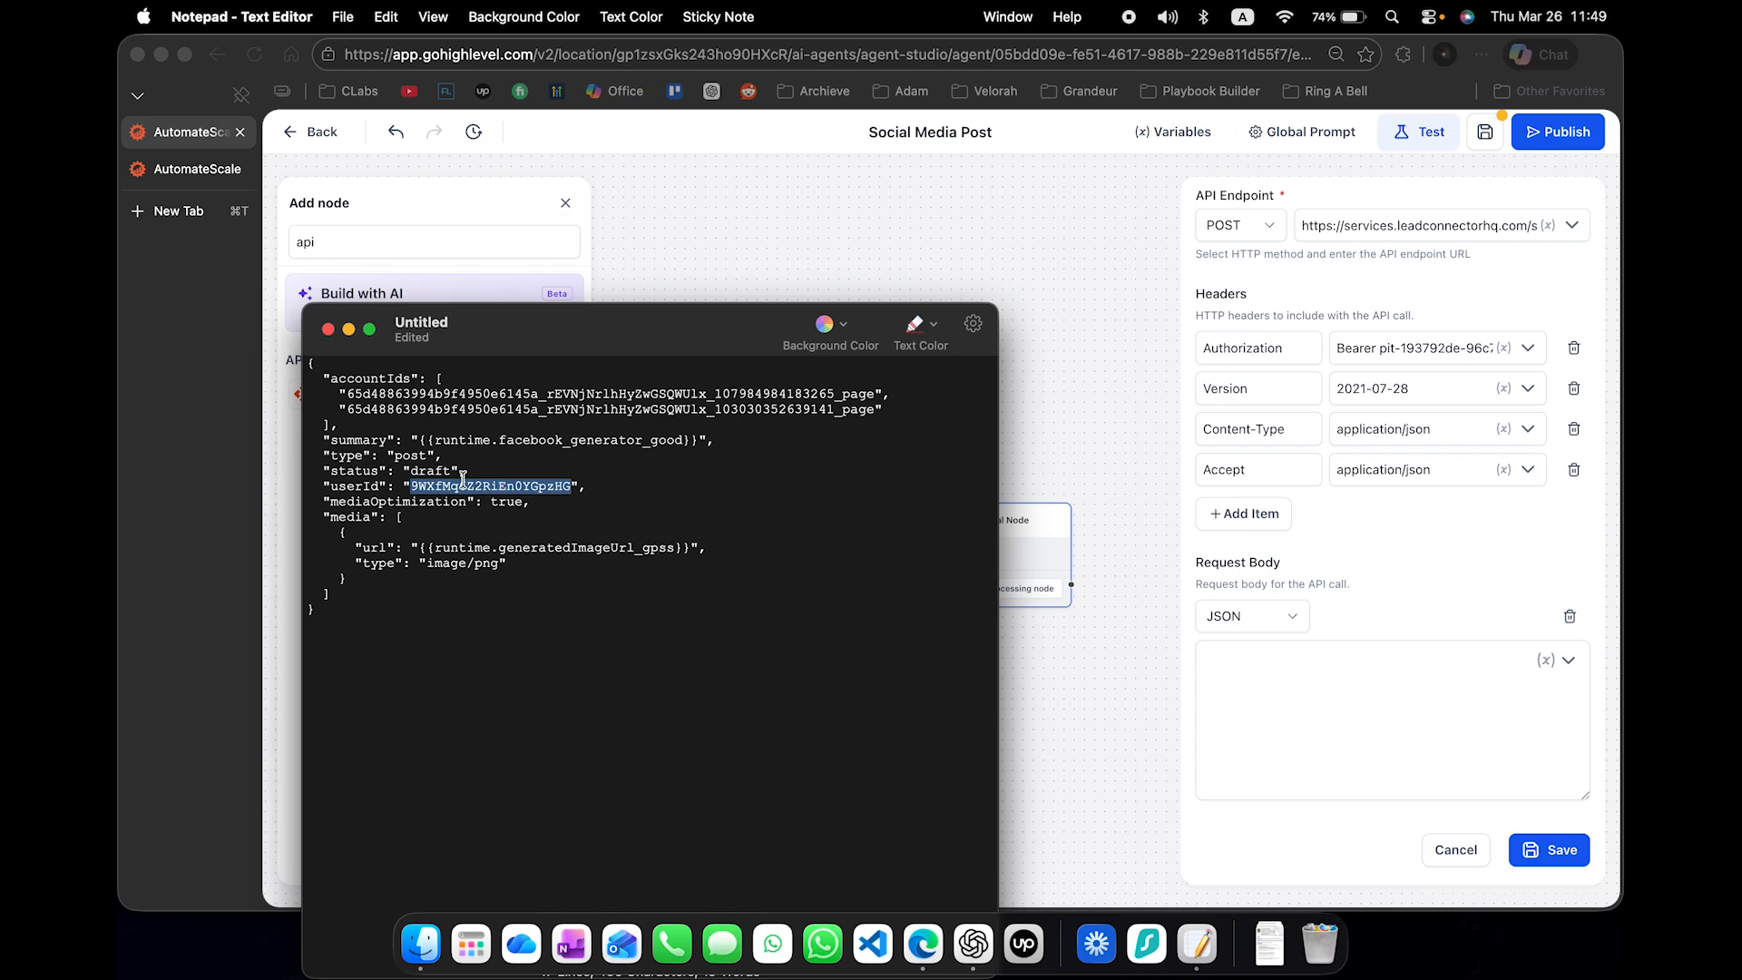
double_click(518, 395)
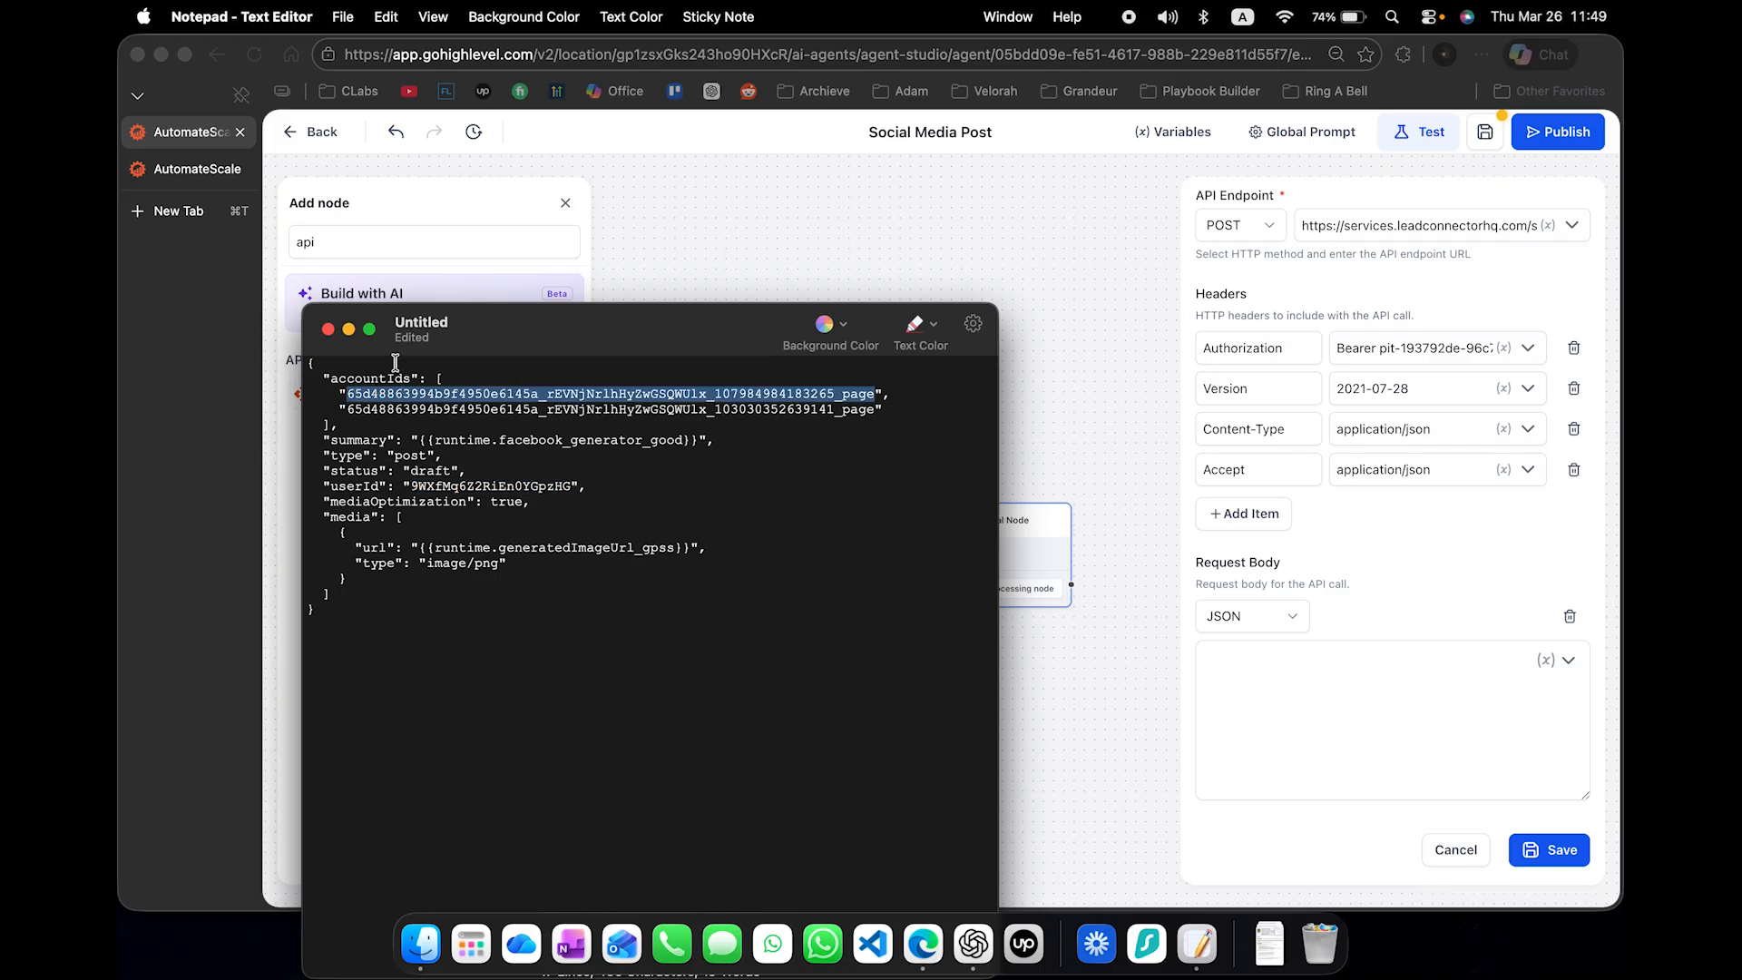
- Move the note aside and leave the Demo API integration settings for the account's main menu in the second browser tab
left_click_drag(506, 322, 1252, 350)
left_click(182, 169)
left_click(862, 344)
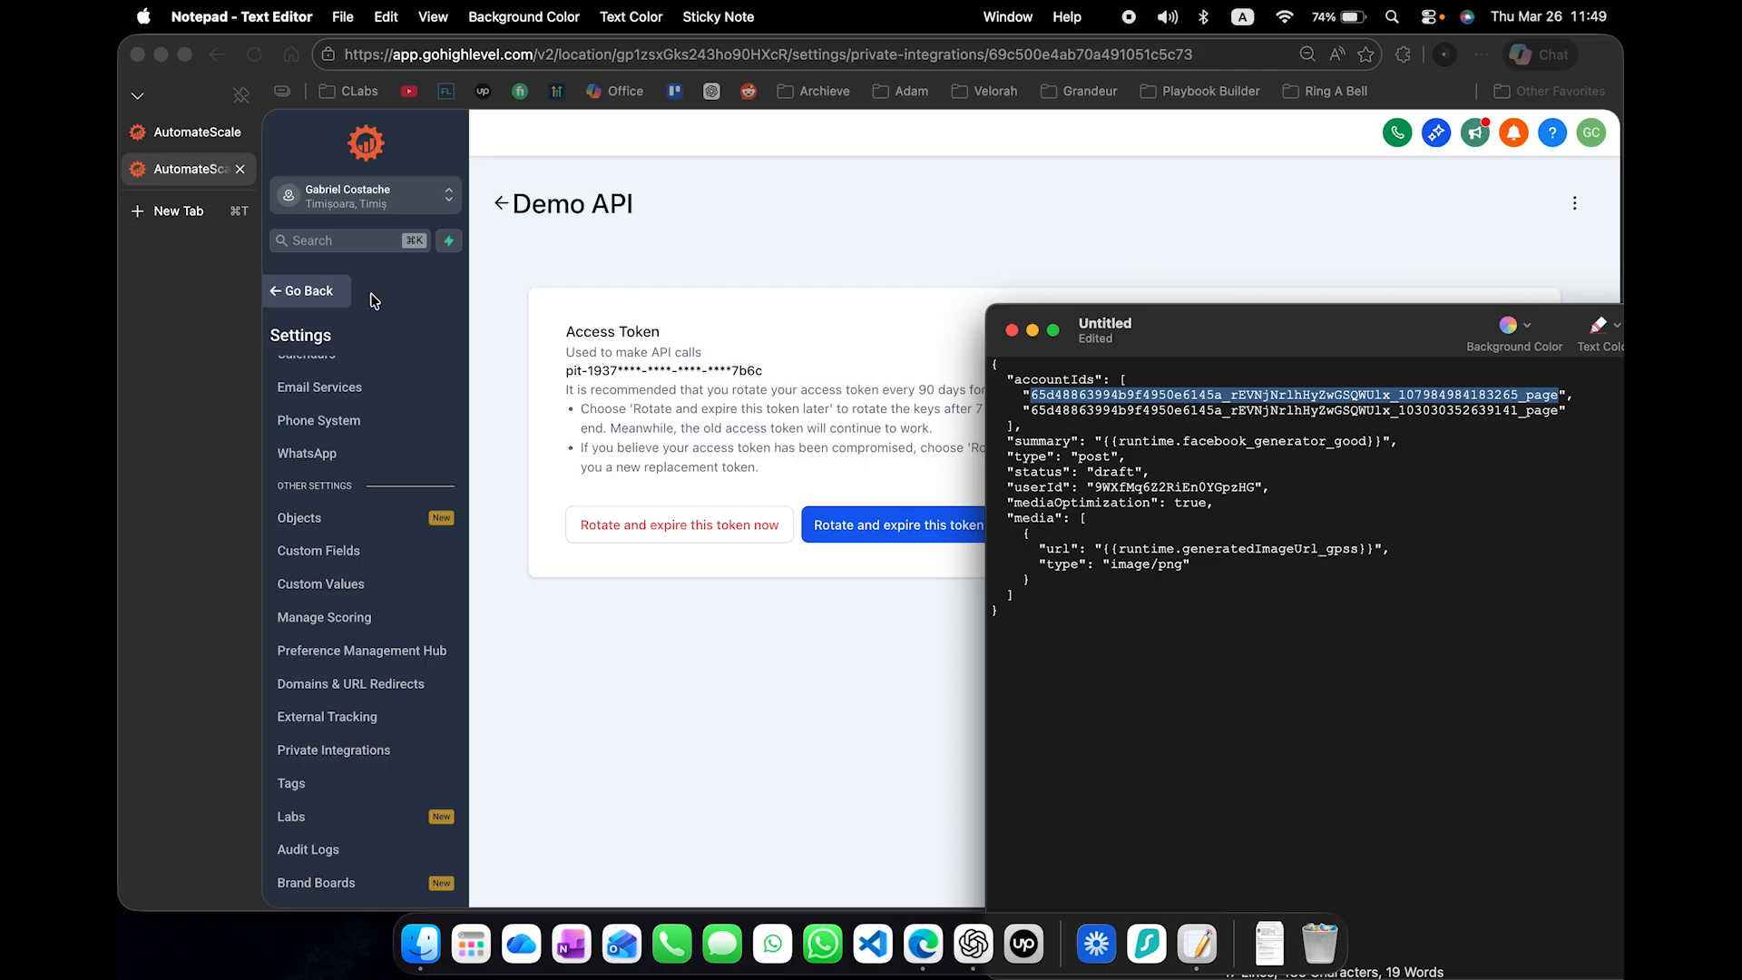
left_click(326, 298)
left_click(313, 292)
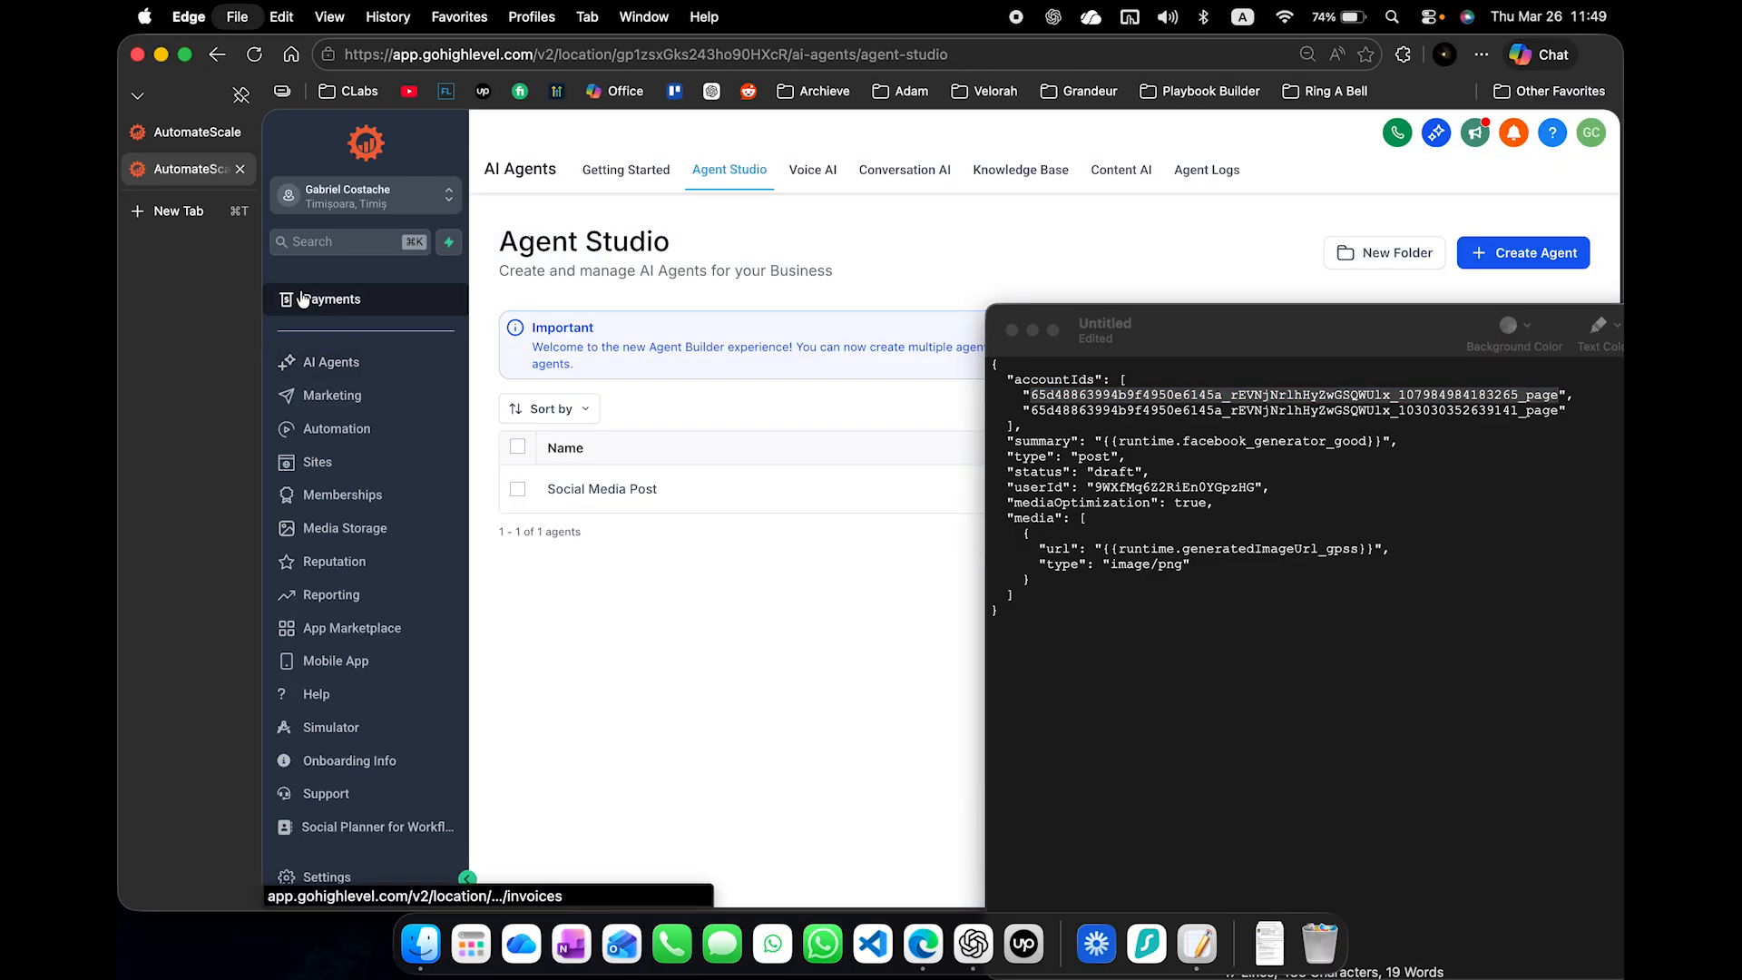
- Search the web for "gohighlevel facebook account id" in a new tab and try to open the "Get facebook pages" HighLevel API result
key("super+t")
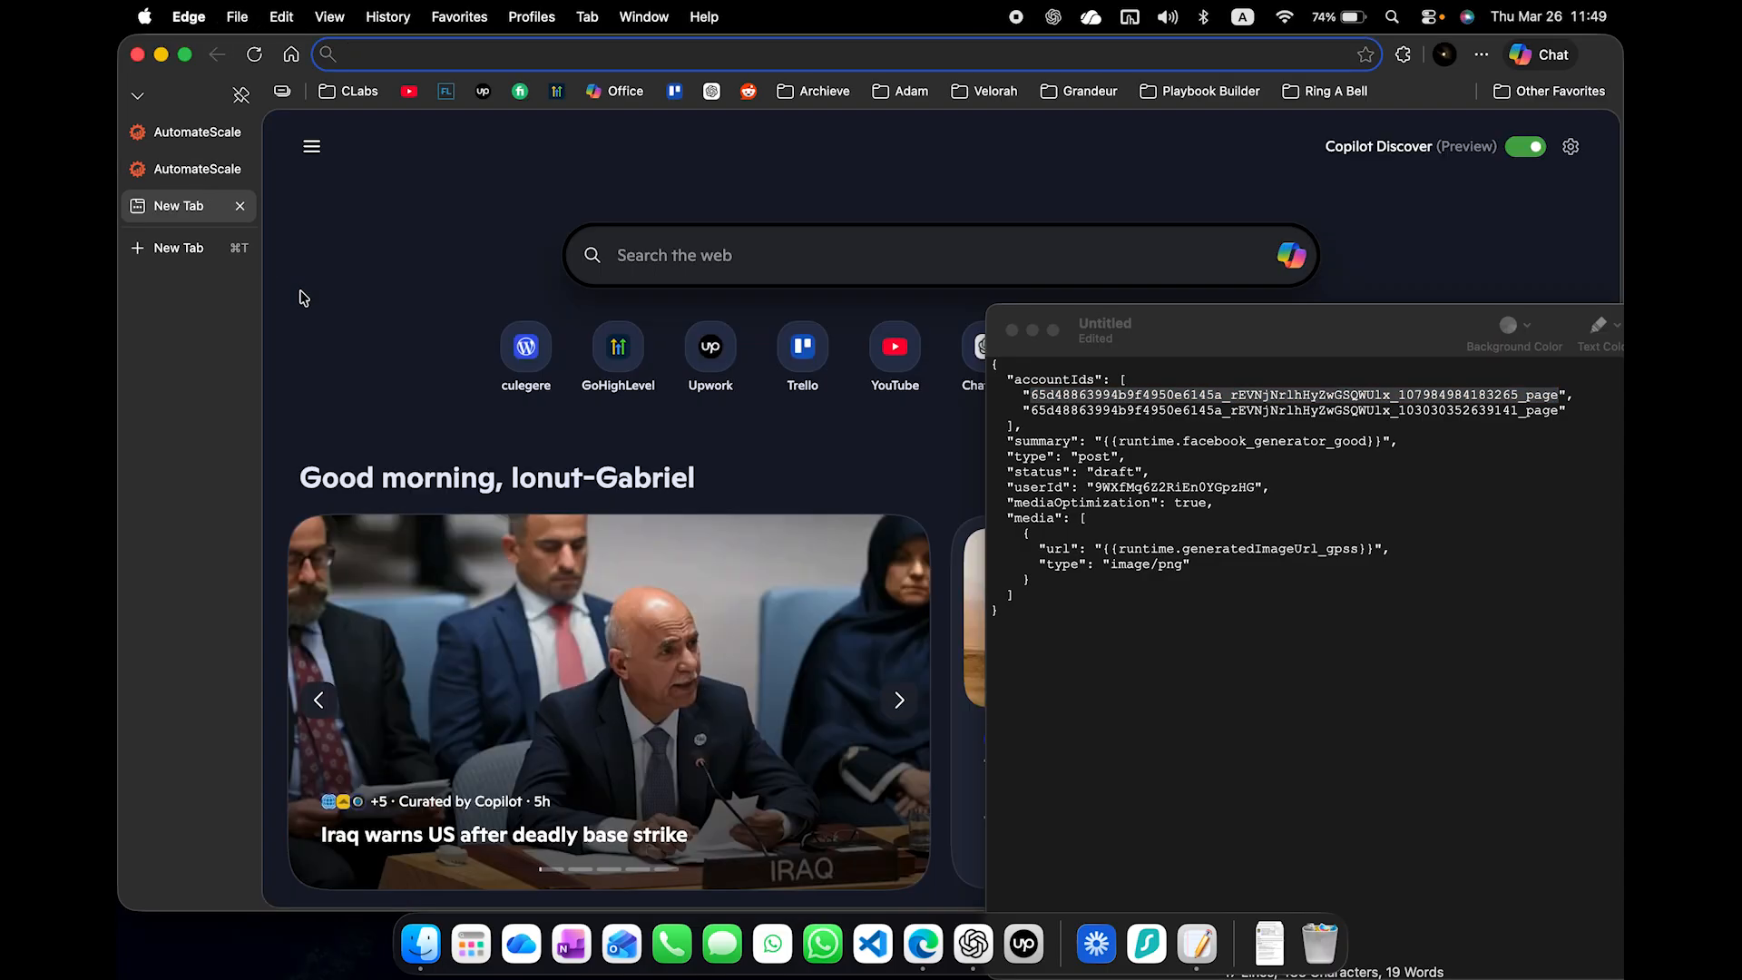
type("gohighlevel")
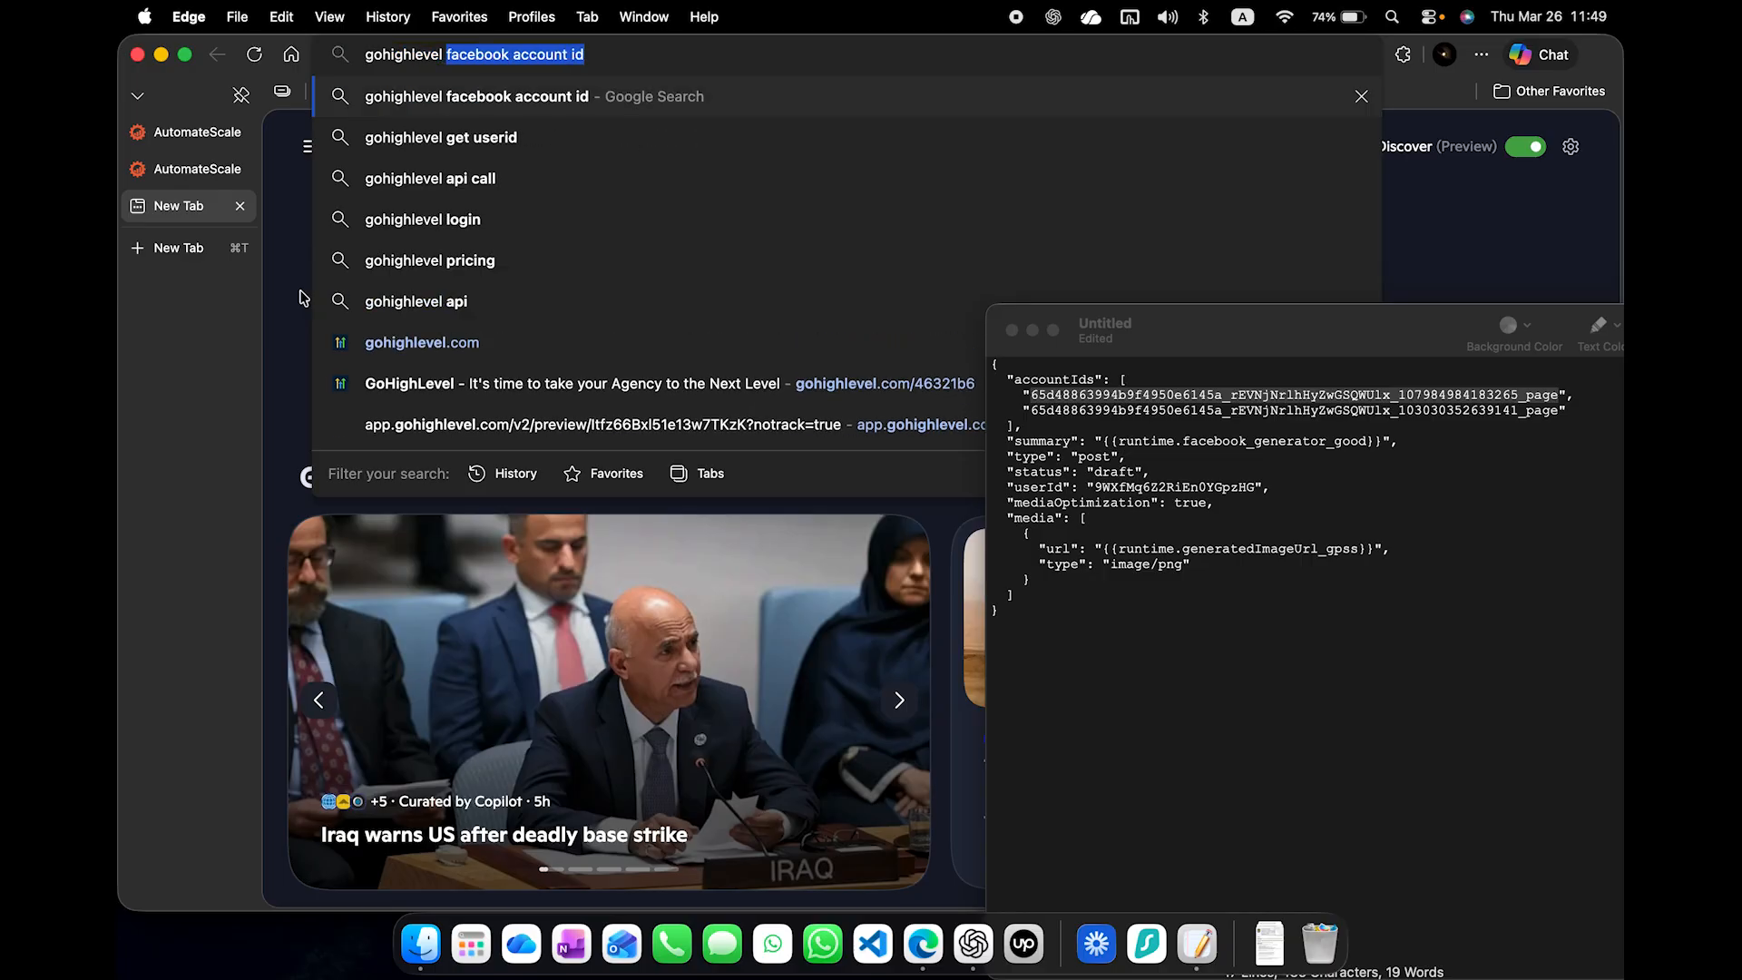
key("Return")
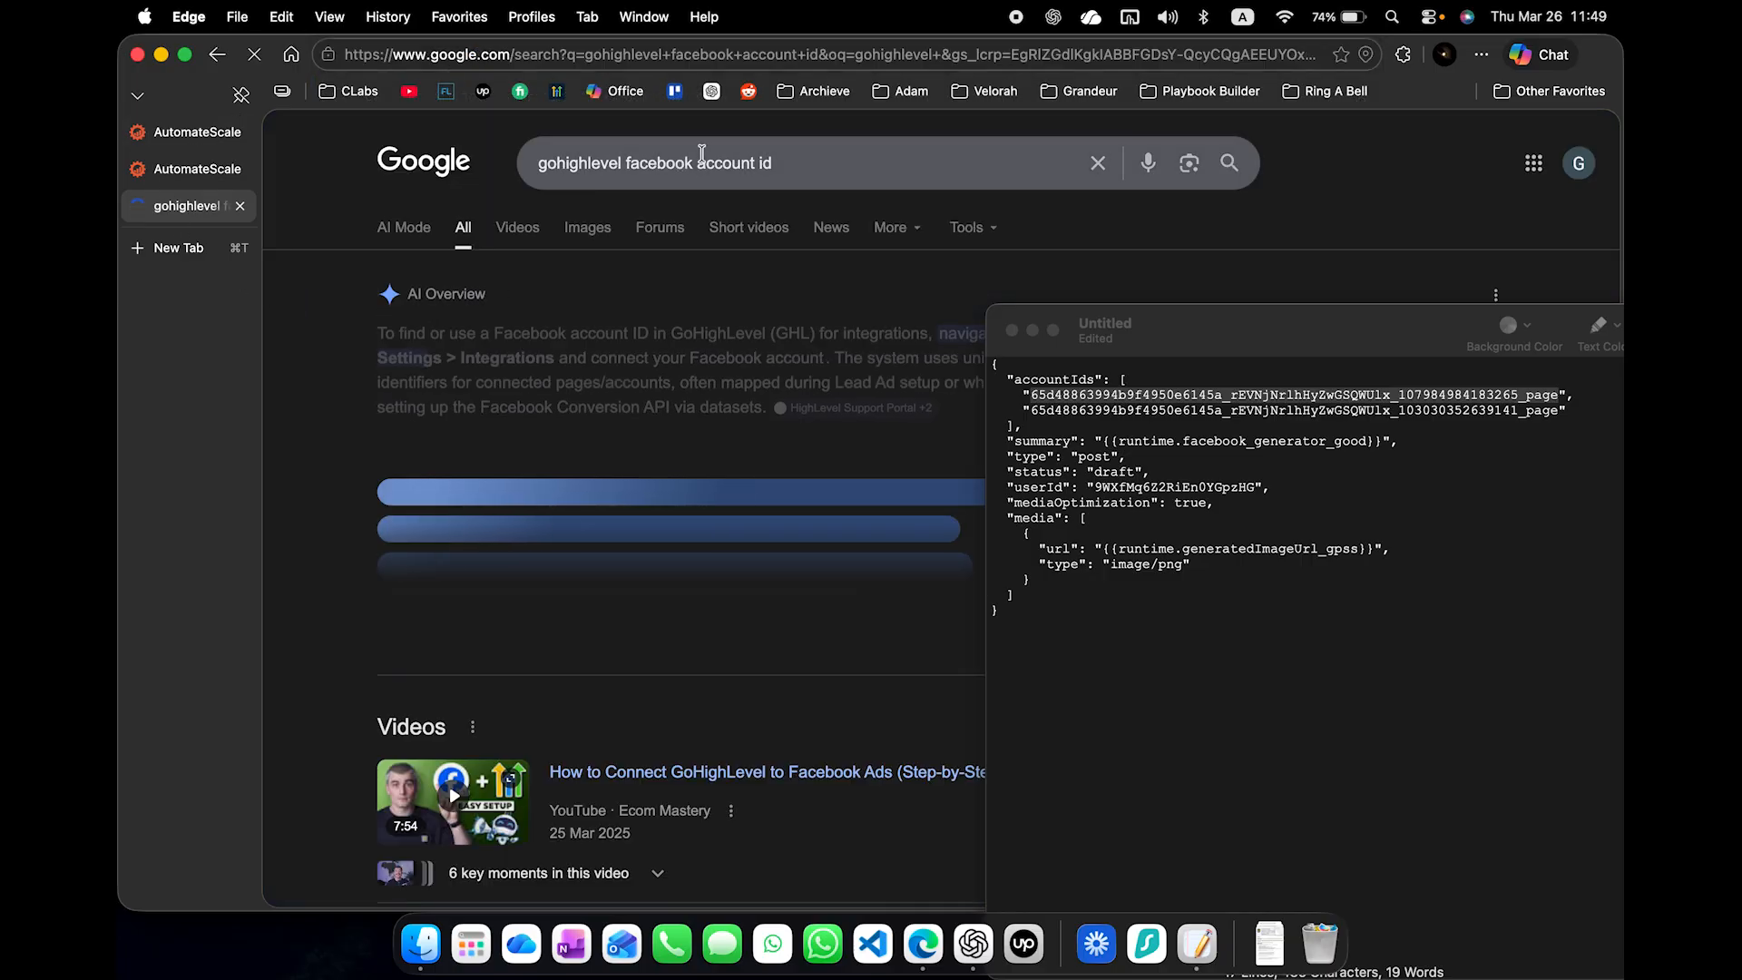
scroll(621, 453, "down", 3)
scroll(621, 453, "down", 10)
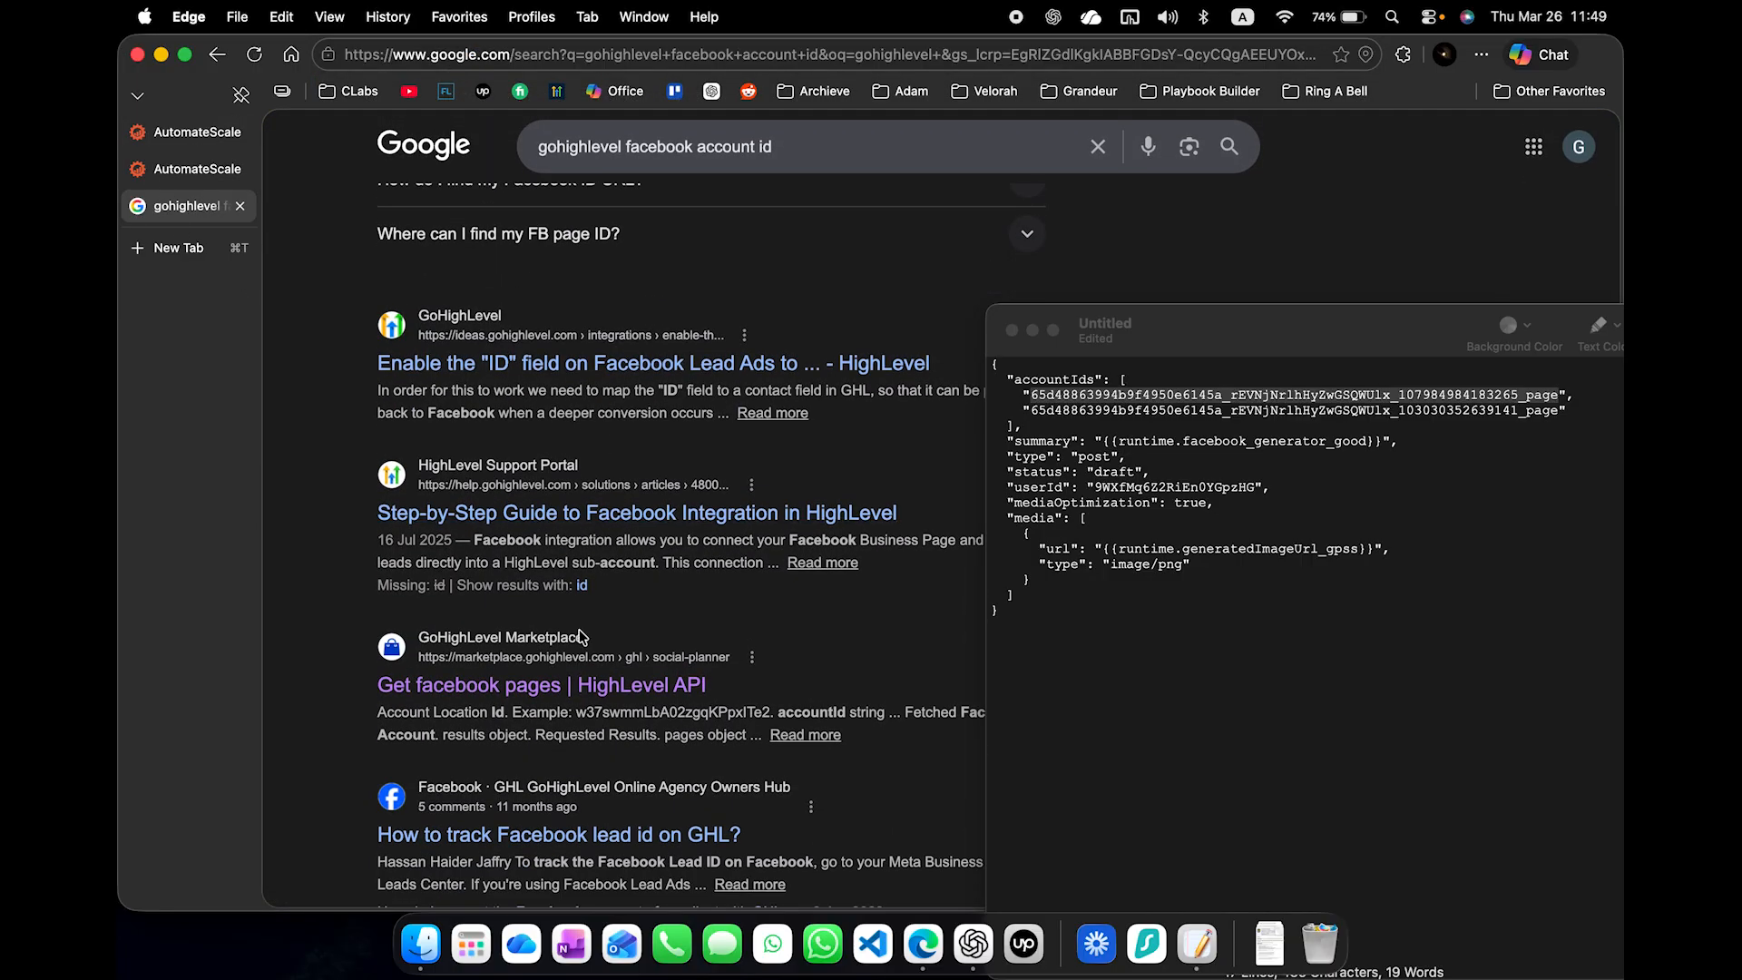
left_click(579, 687)
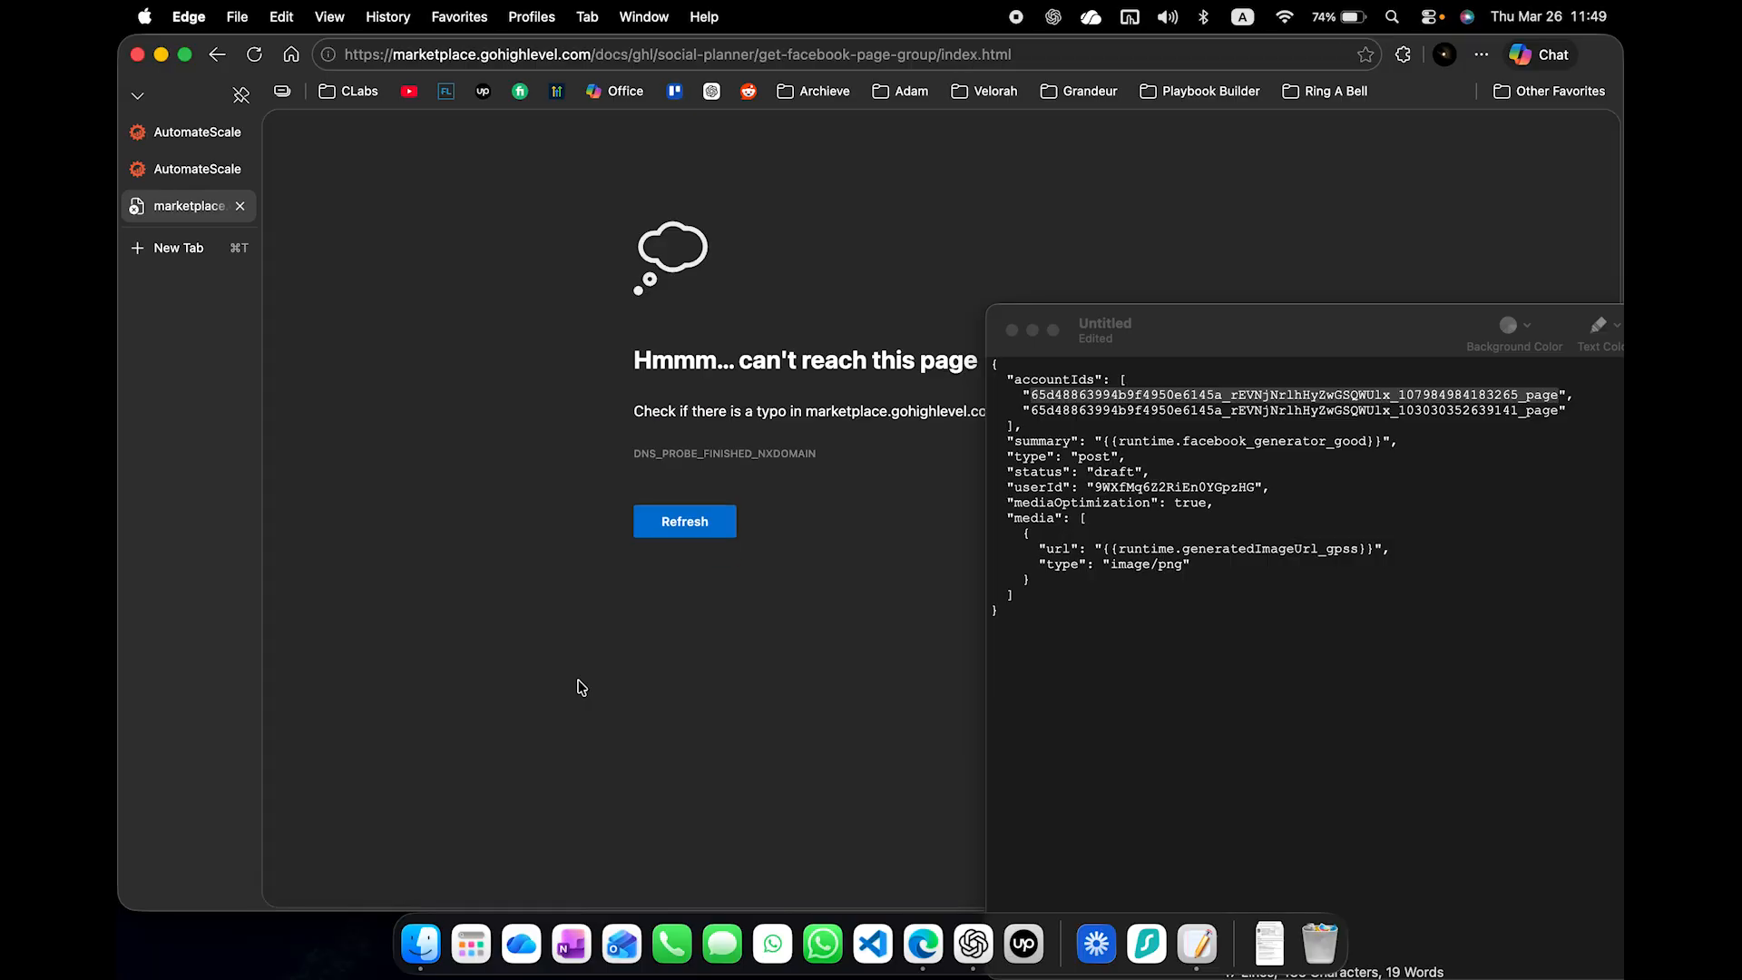
left_click(670, 519)
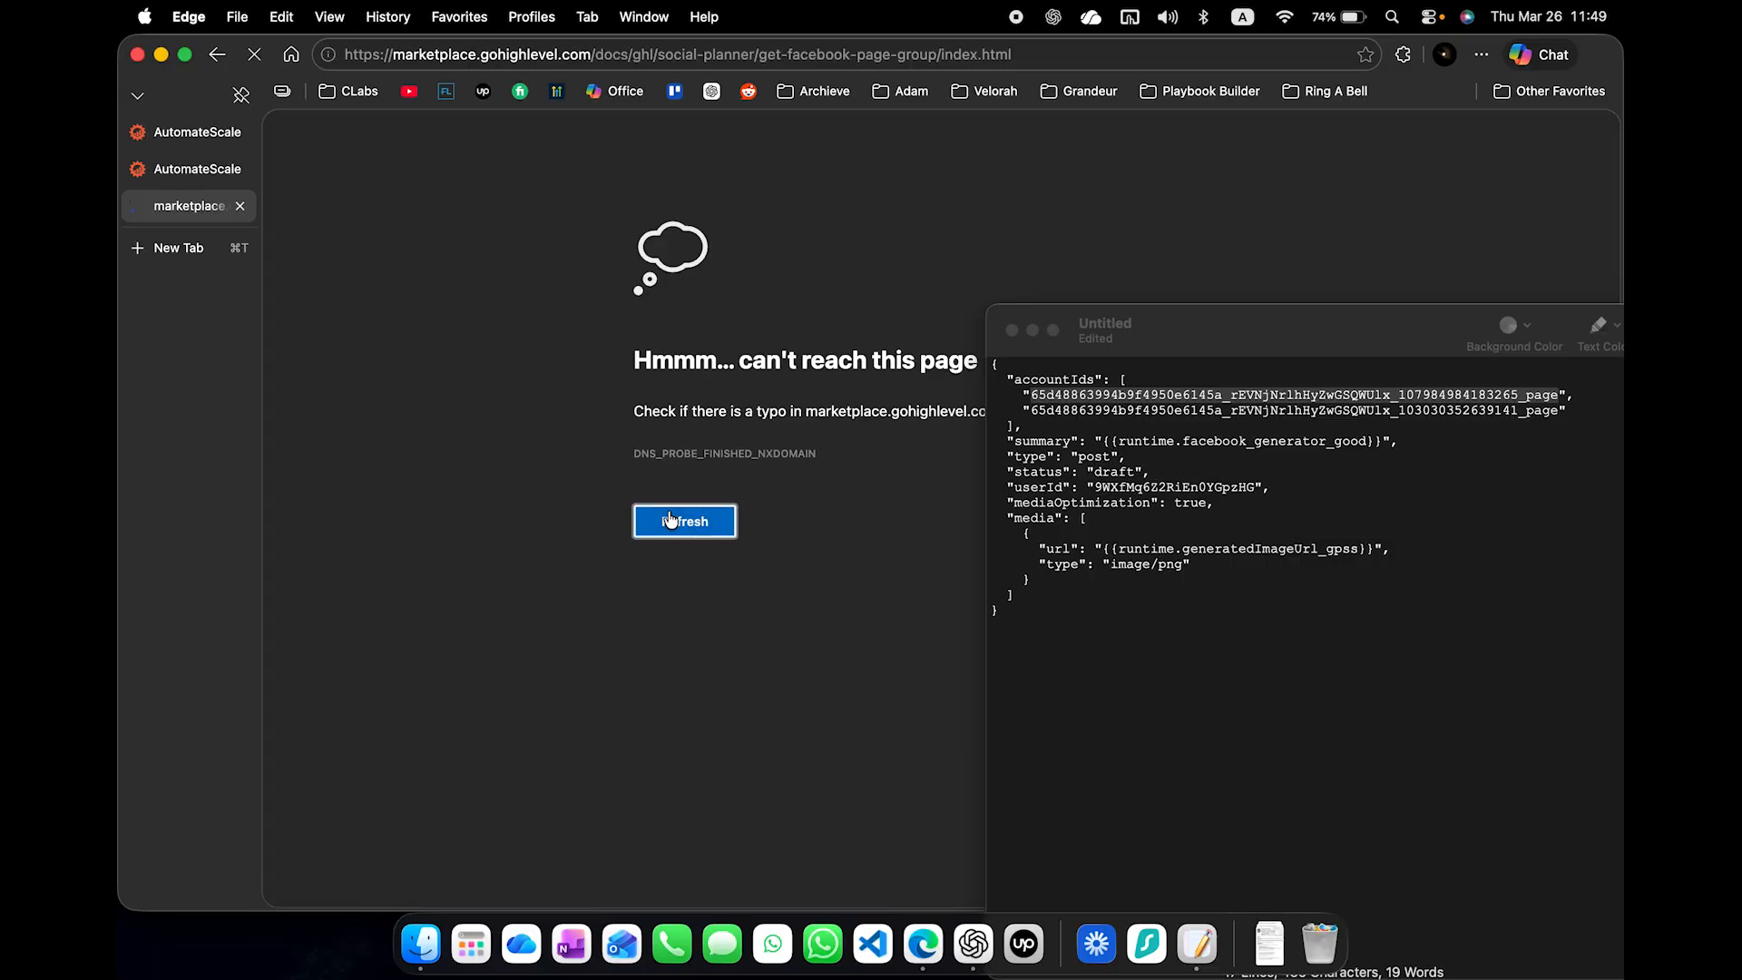
key("super+bracketleft")
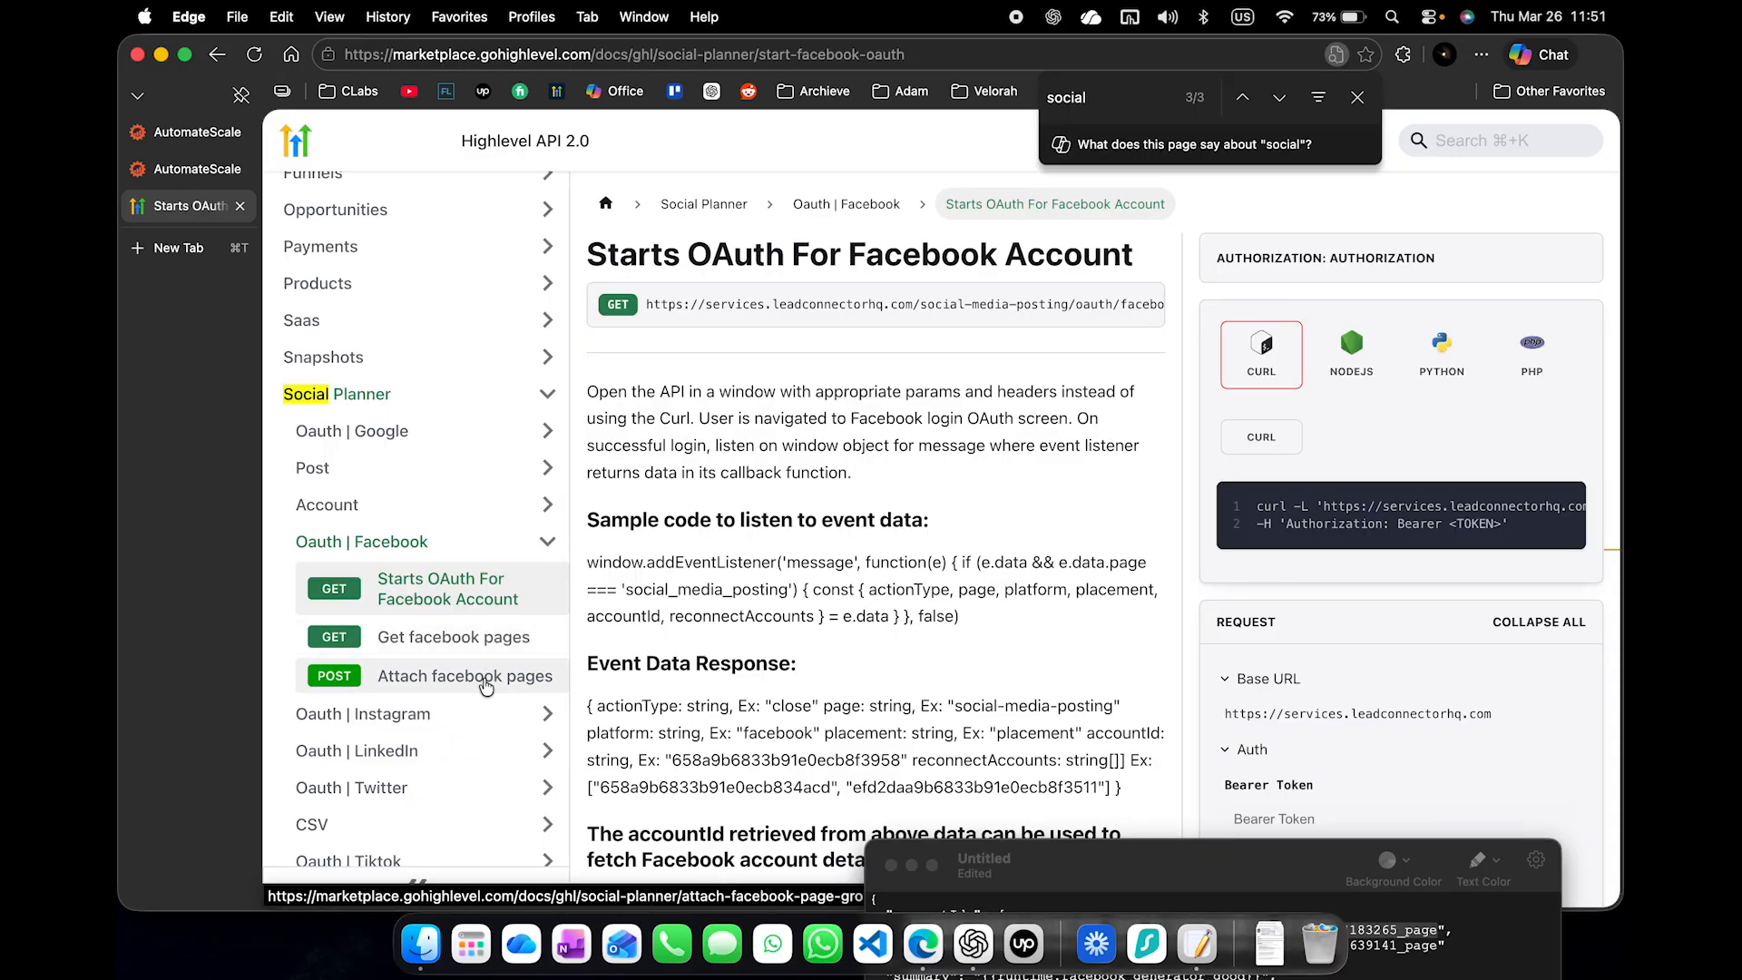
- Open the Get Accounts reference in the Account section of Social Planner in the HighLevel API 2.0 documentation
left_click(544, 715)
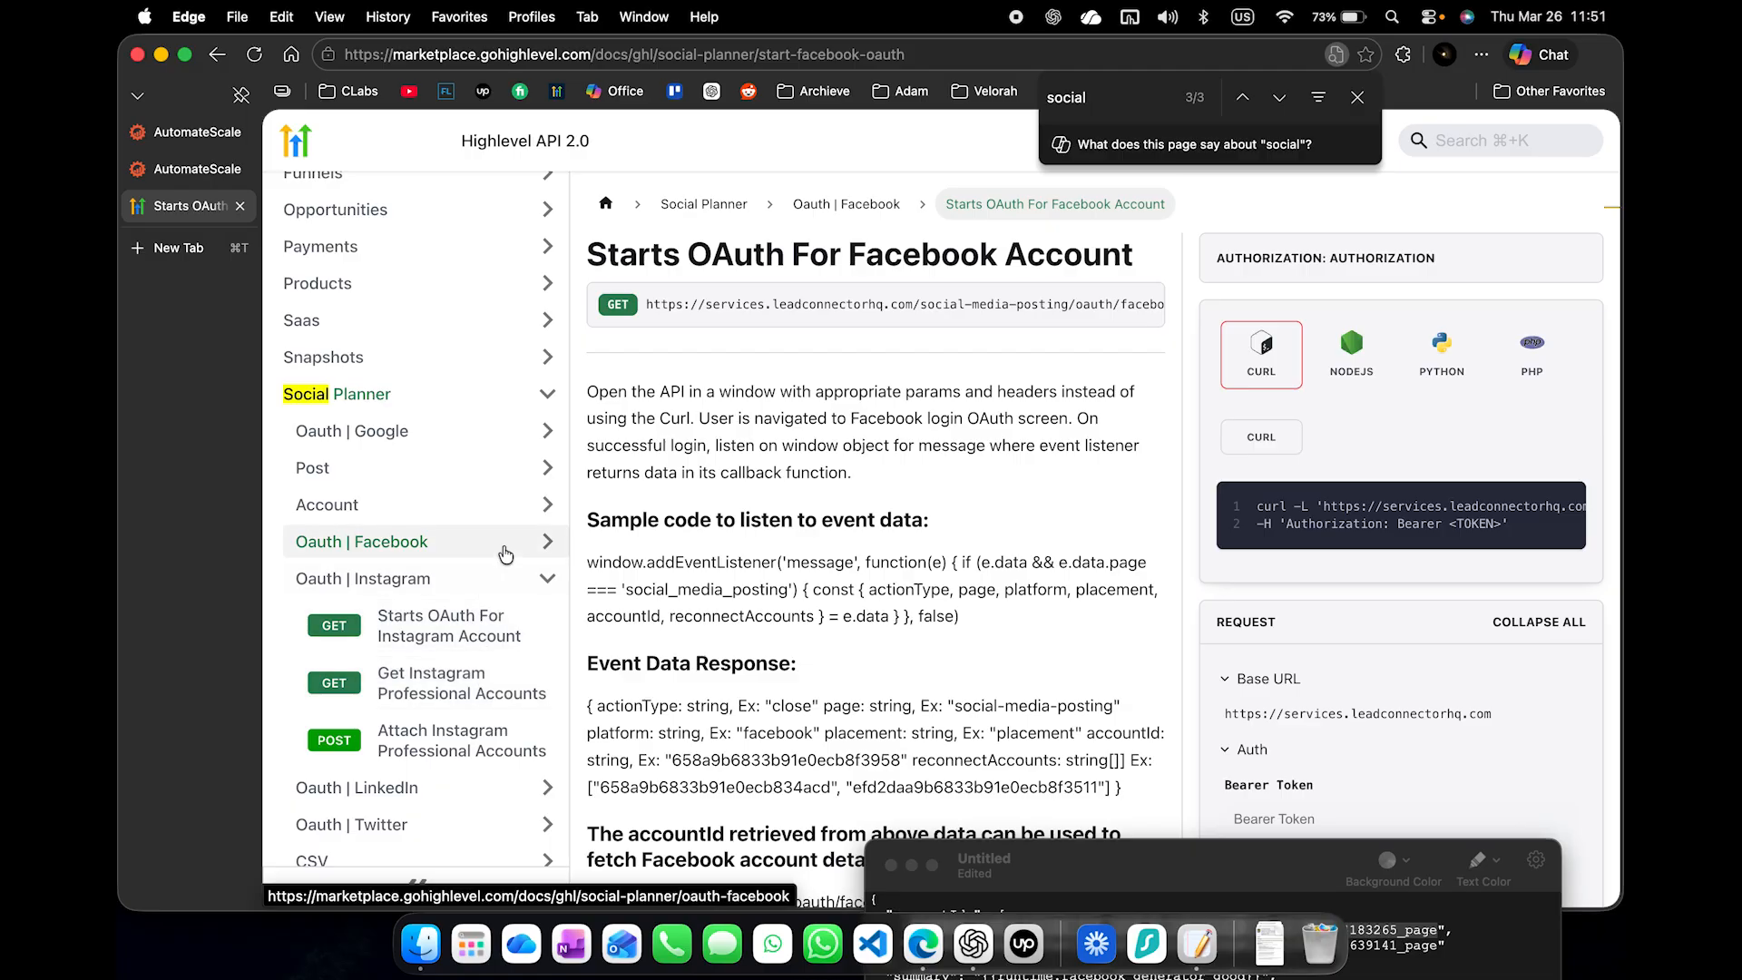
left_click(510, 505)
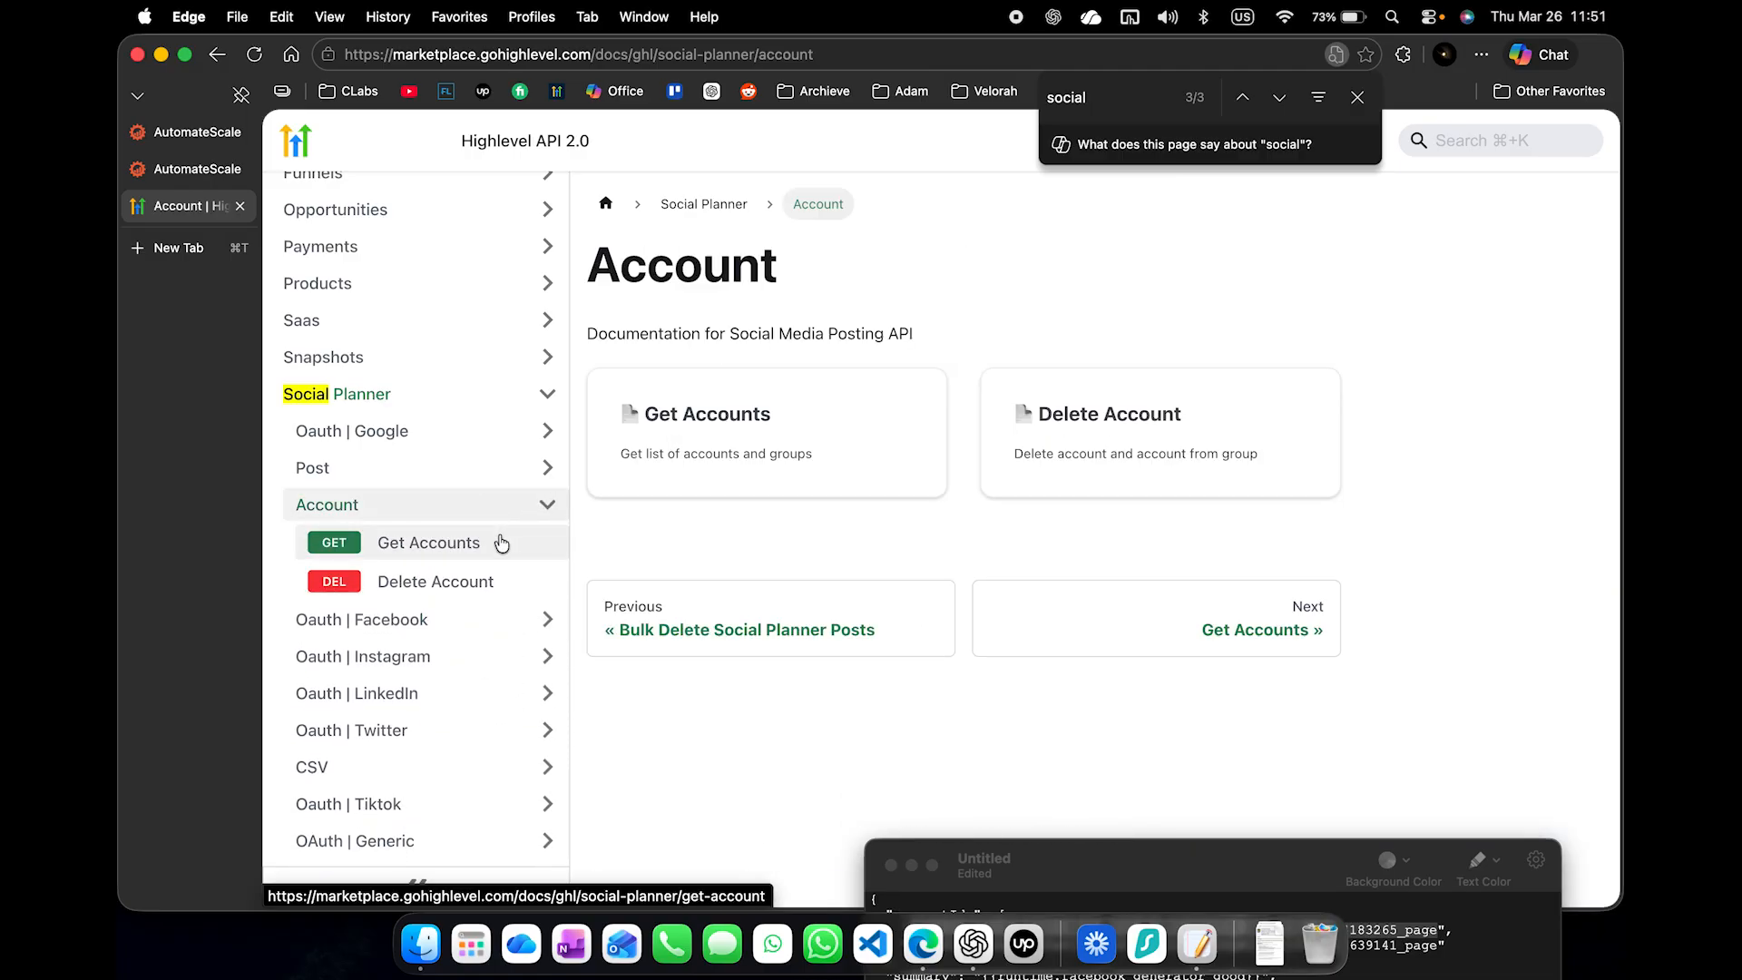
left_click(502, 543)
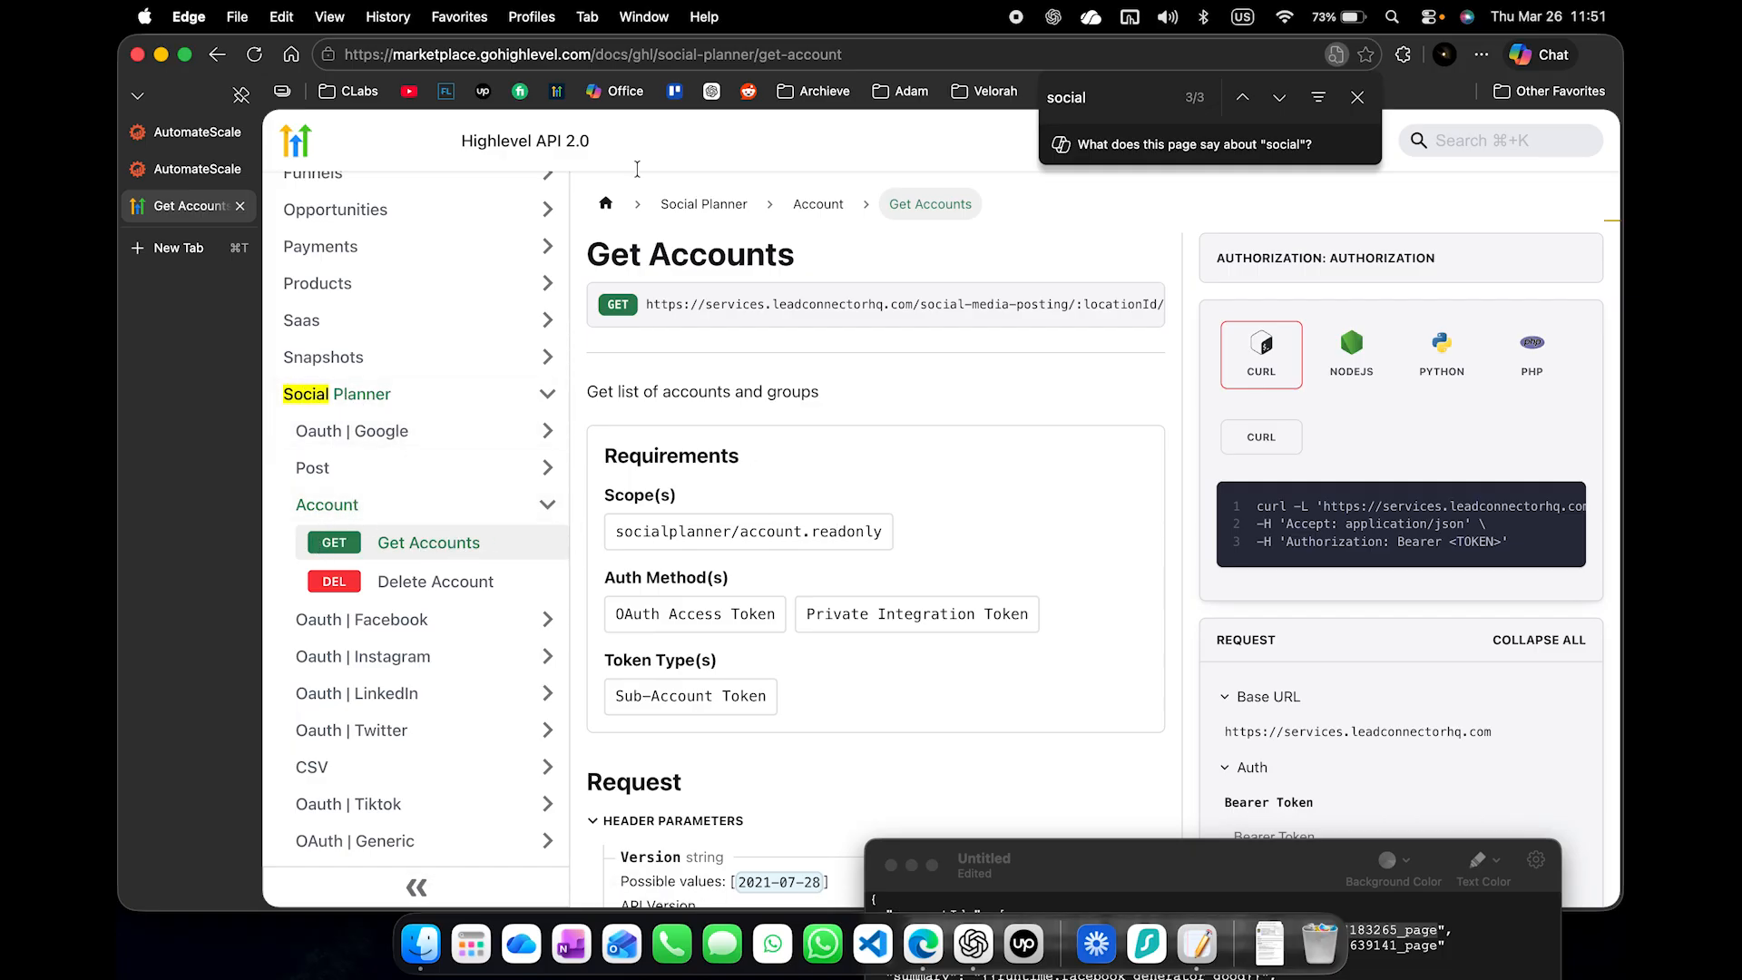
left_click_drag(405, 55, 579, 56)
scroll(1005, 547, "down", 8)
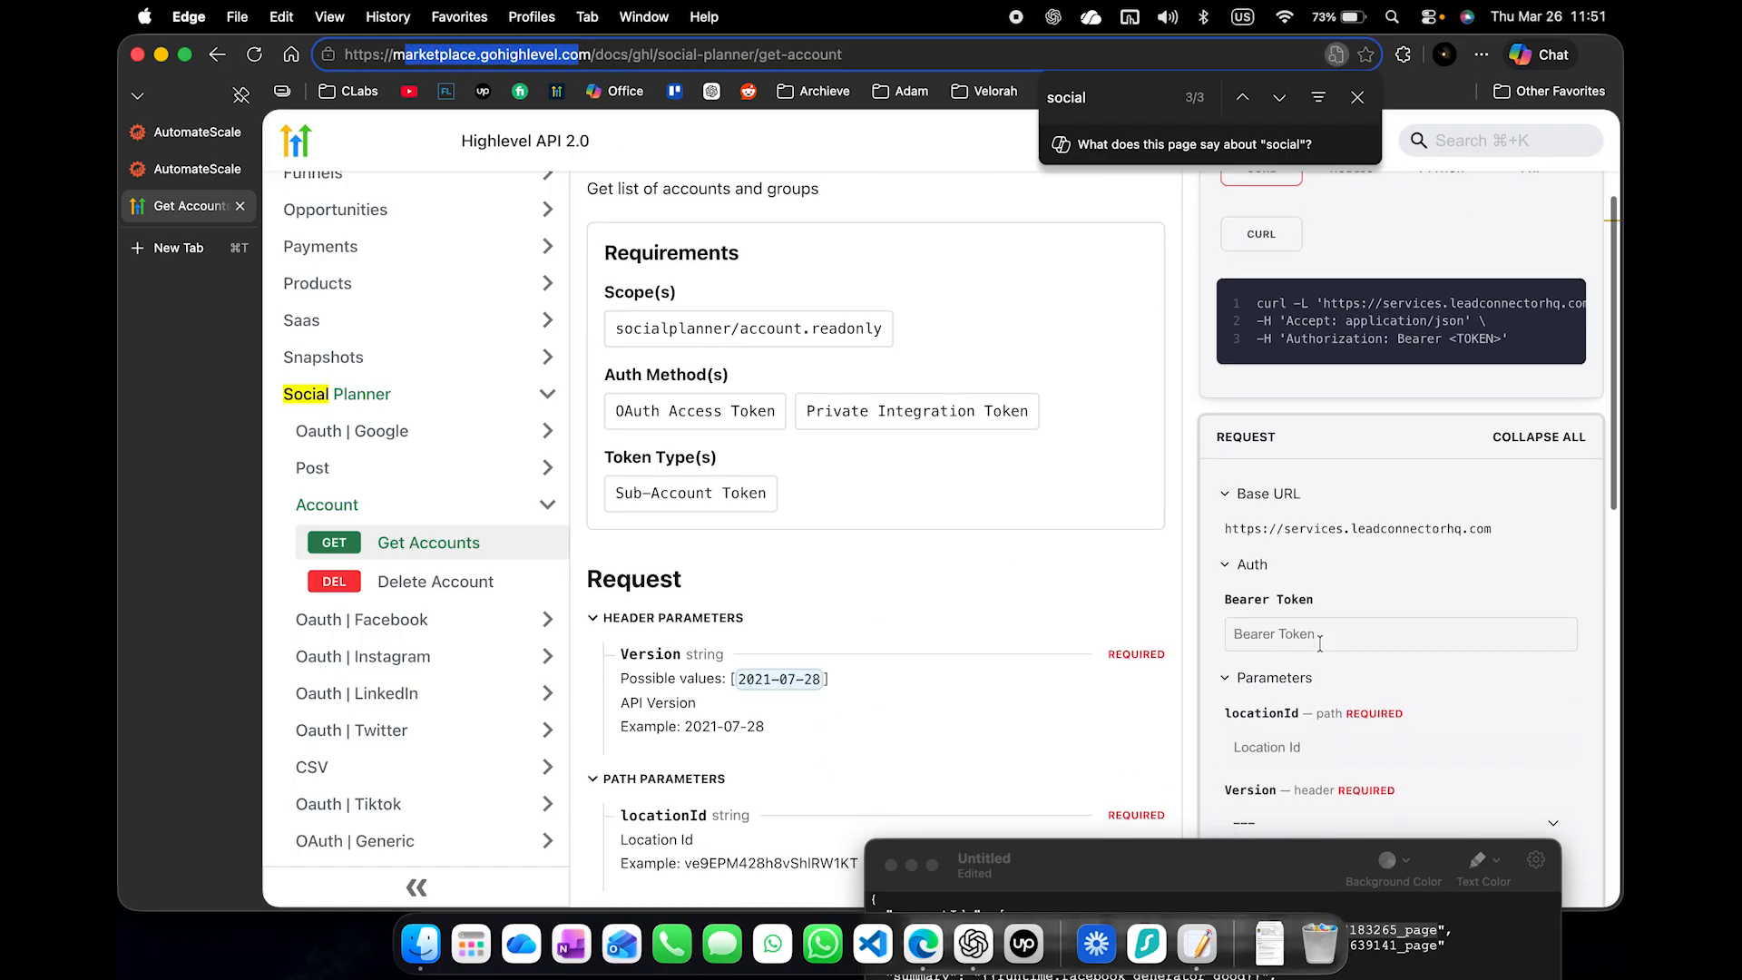
- Fill the Get Accounts request's locationId with the location ID from the account's web address and set Version to 2021-07-28
left_click(1332, 588)
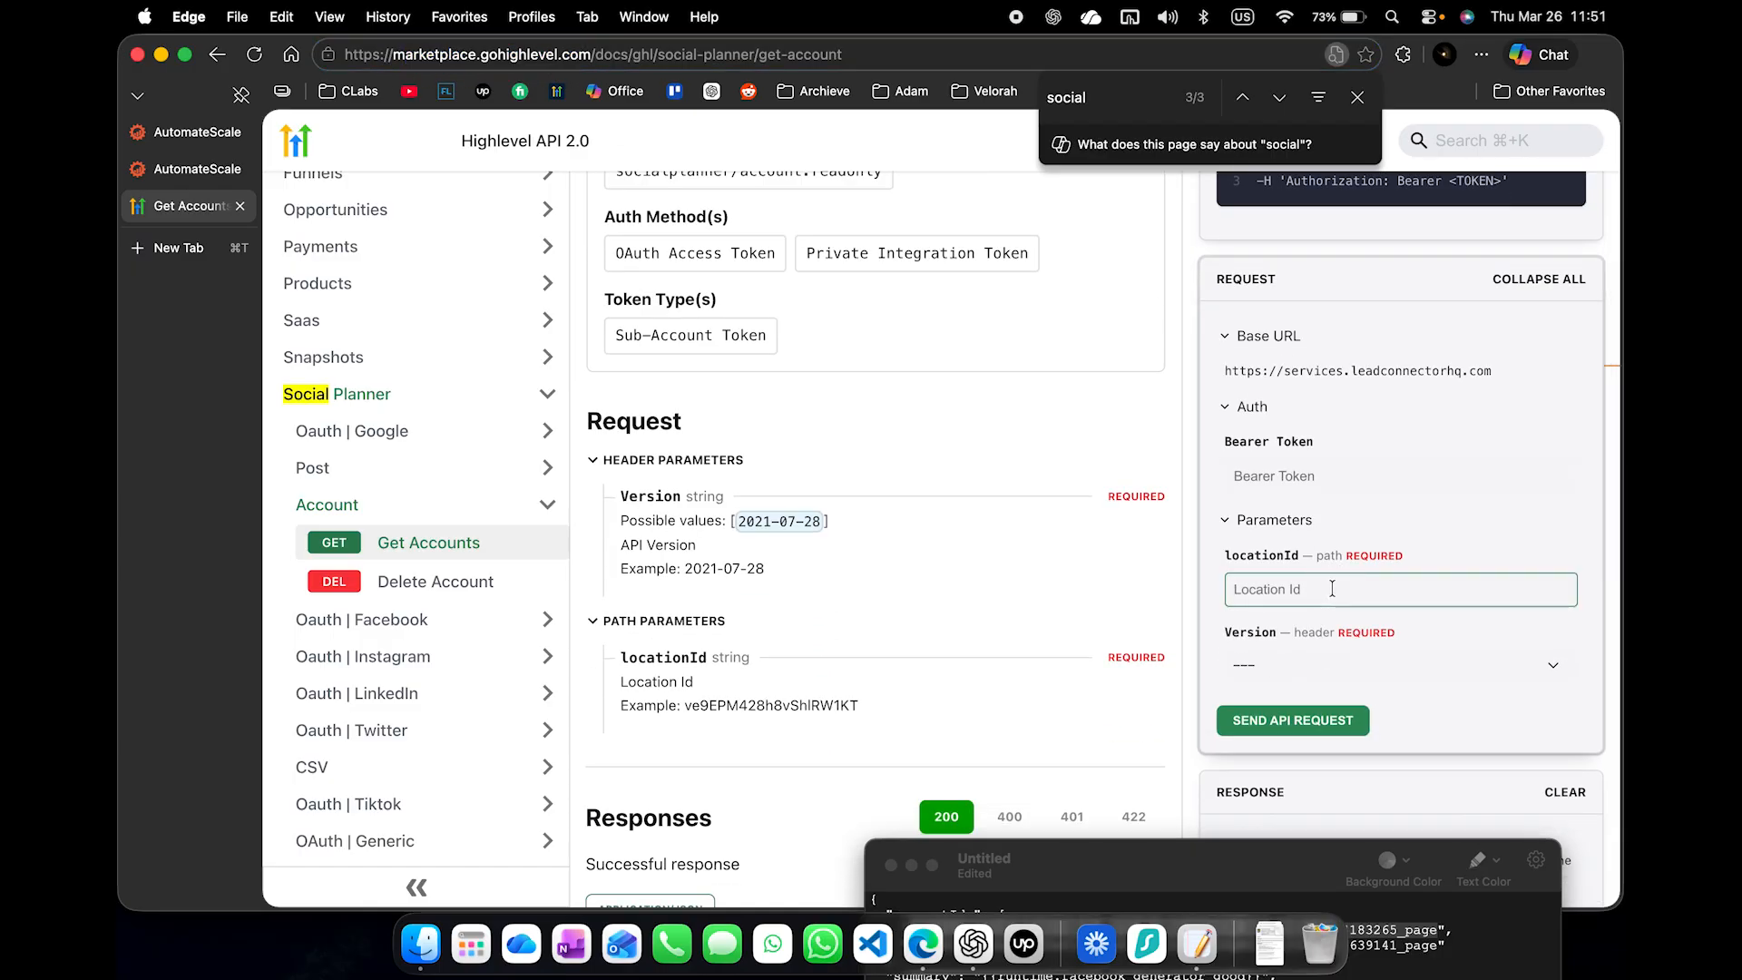
left_click(191, 169)
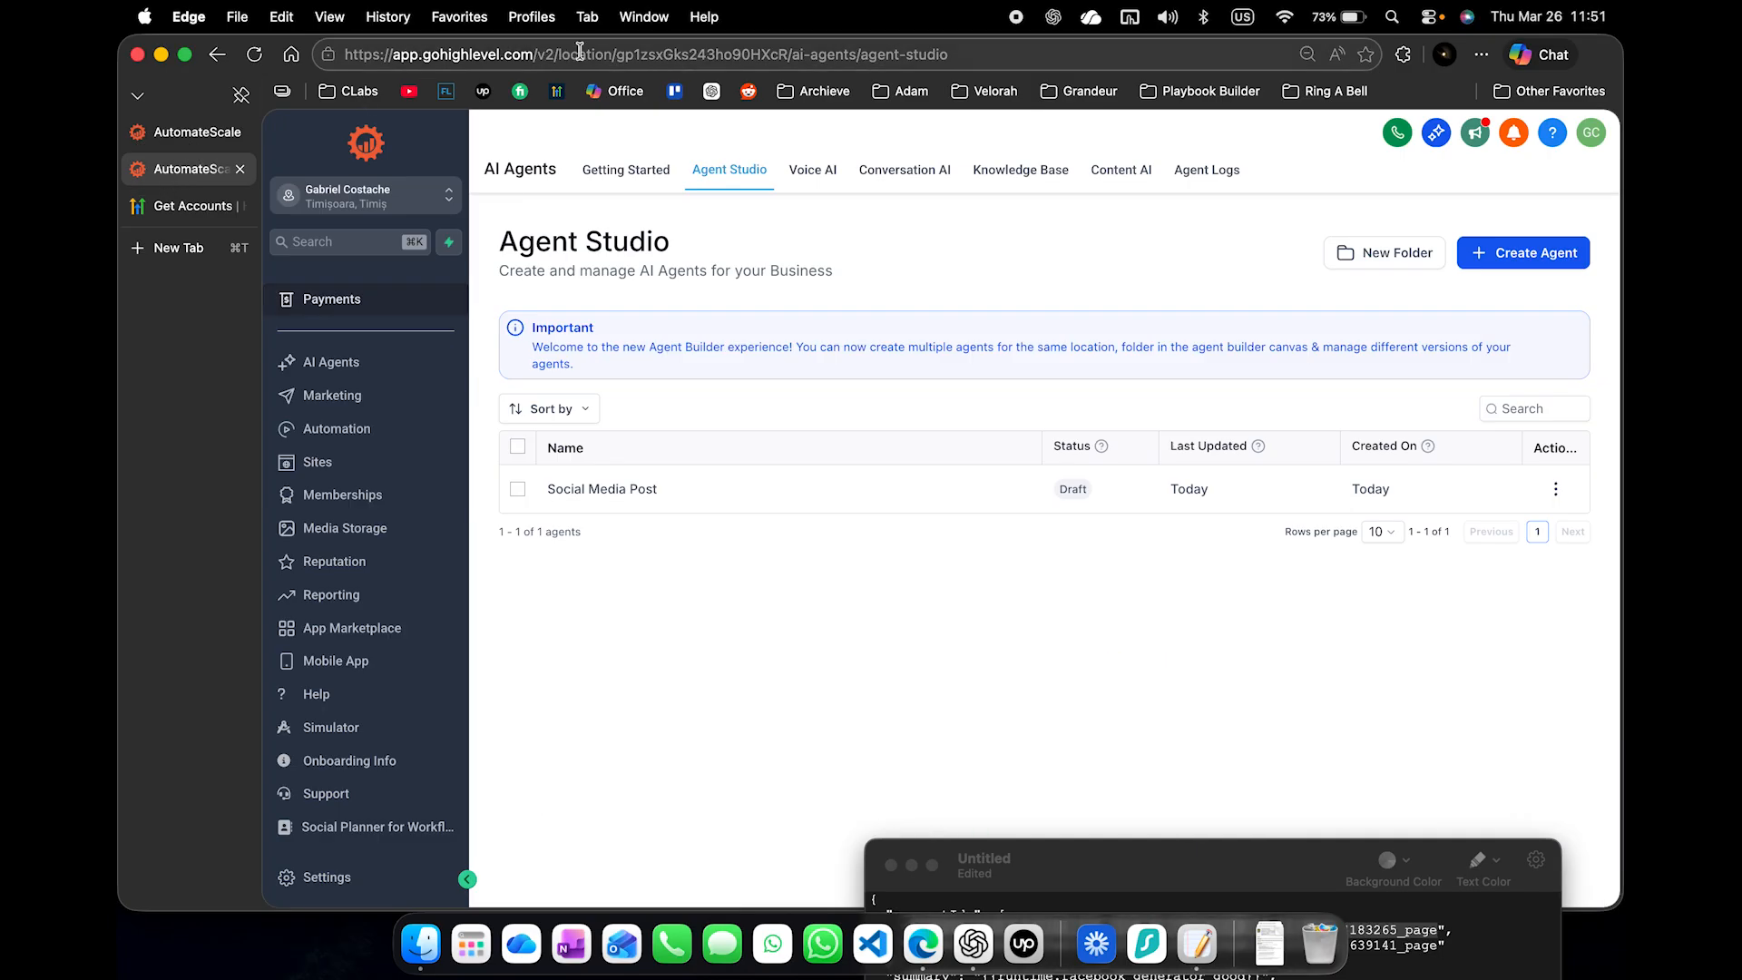
double_click(641, 56)
key("super+c")
left_click(182, 206)
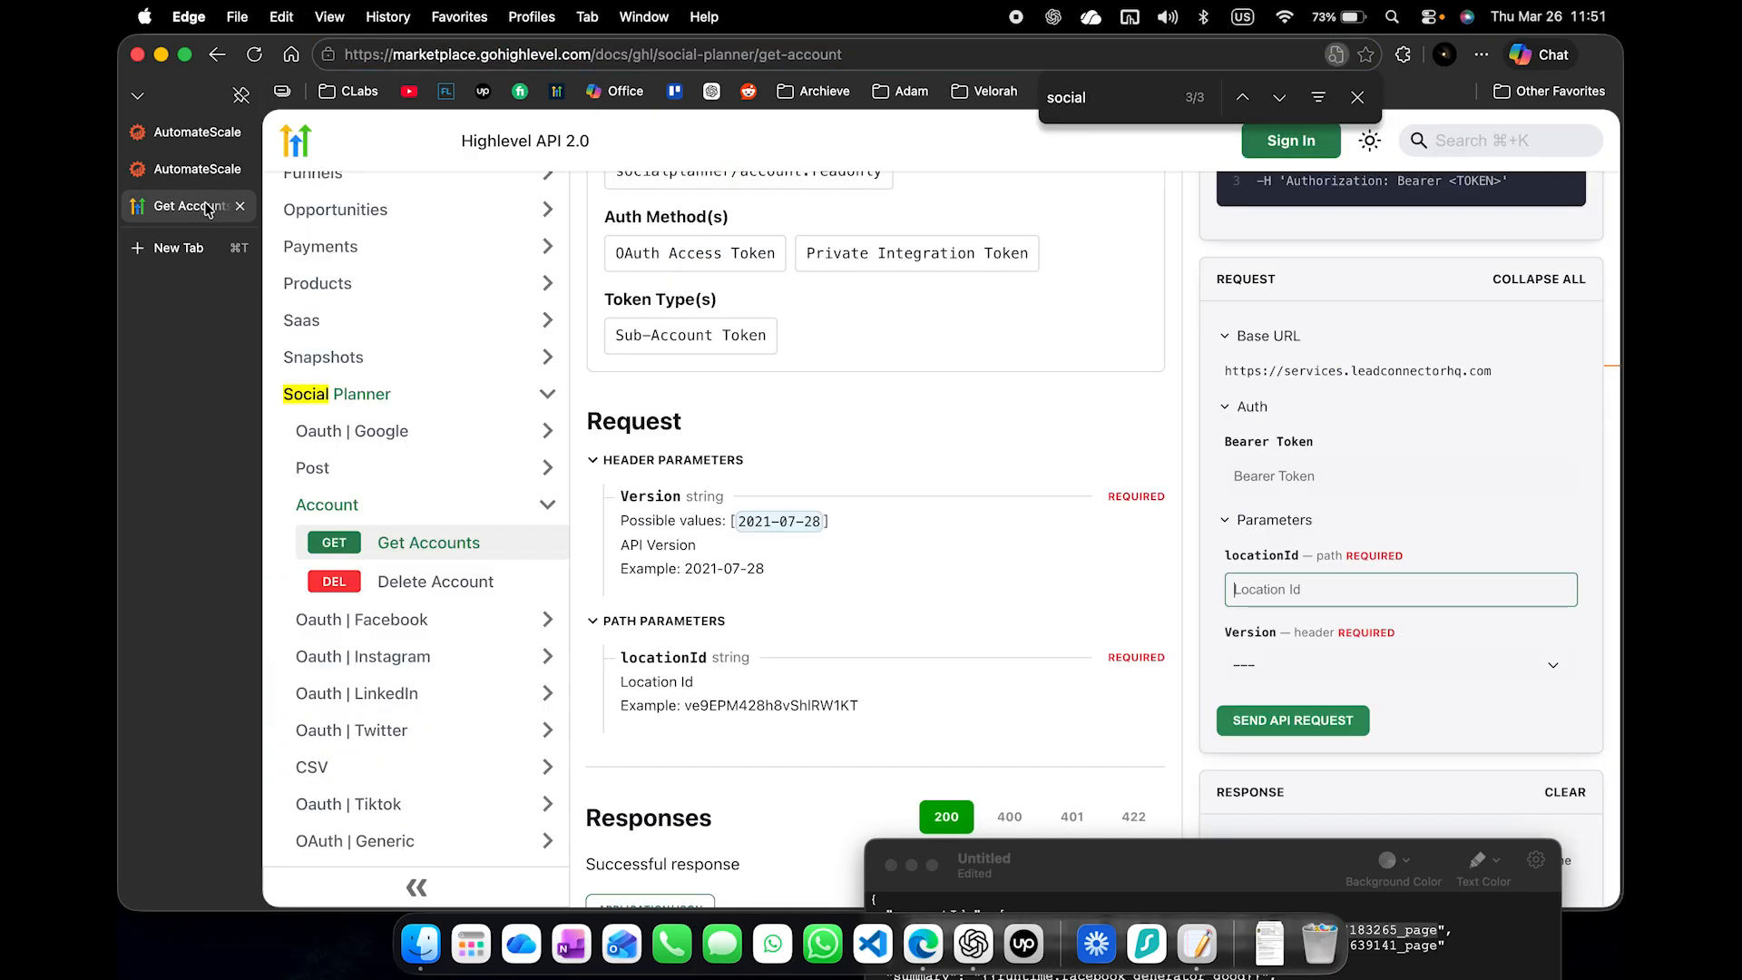
key("super+v")
left_click(1277, 667)
left_click(1281, 686)
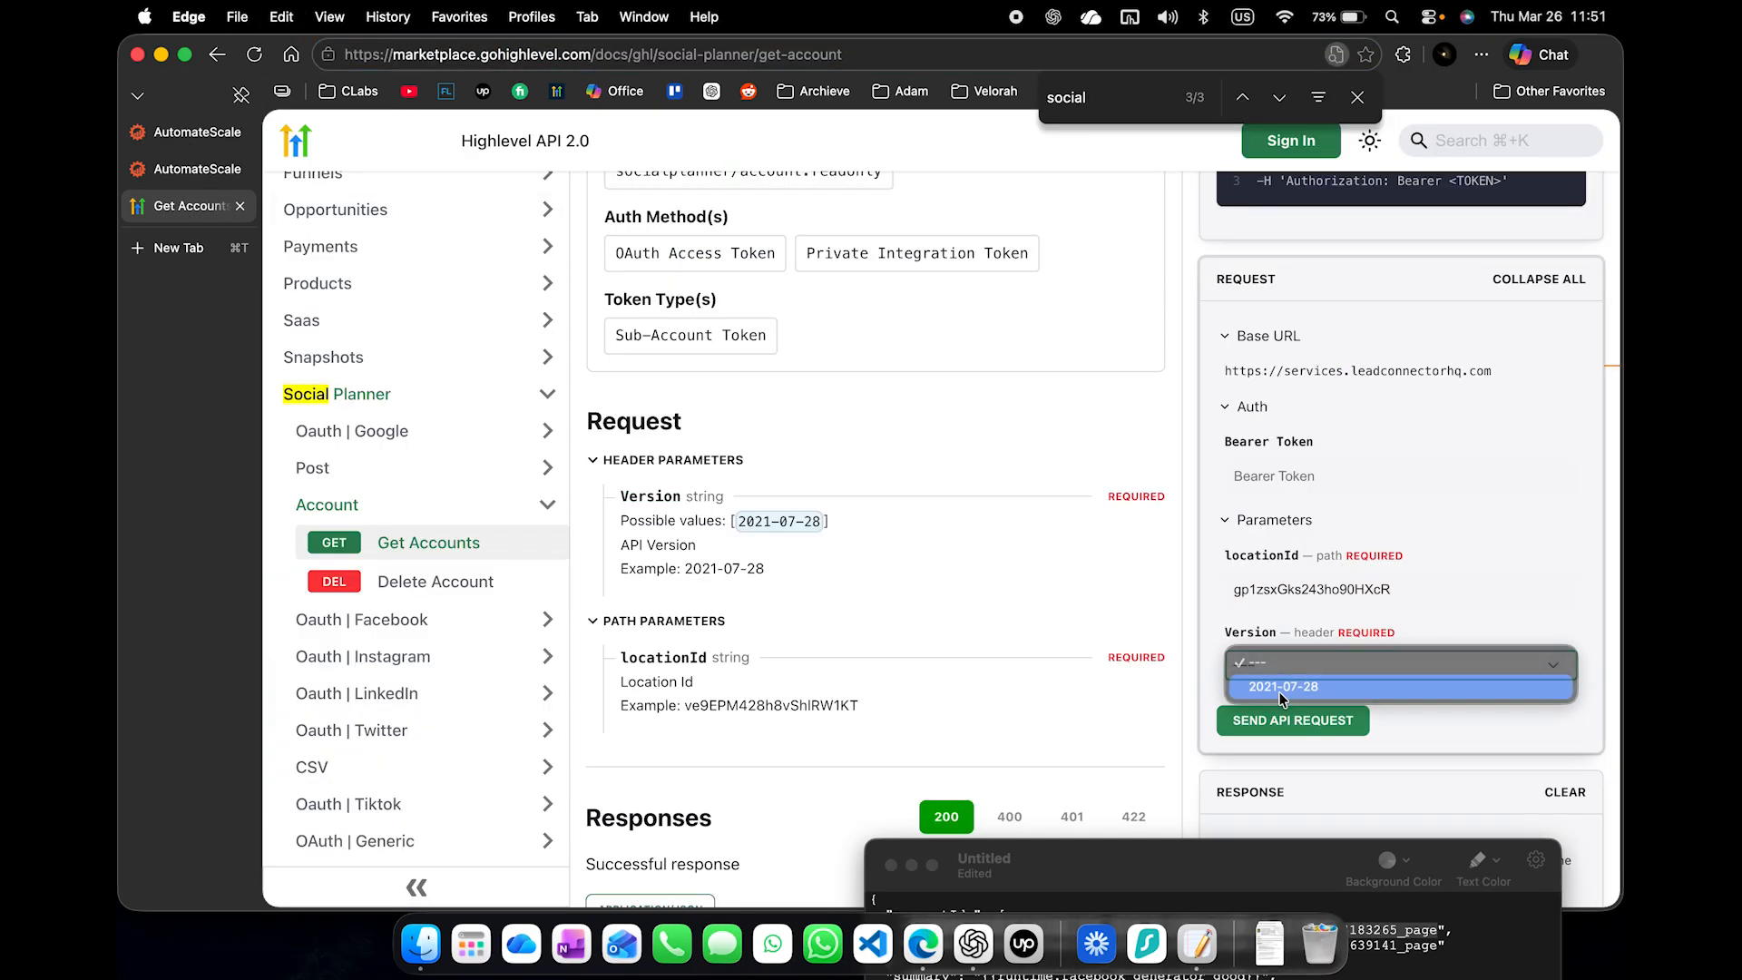
- Paste the private integration token from the clipboard history as the Bearer Token and send the Get Accounts API request
scroll(1363, 514, "down", 2)
left_click(1323, 406)
key("super+shift+v")
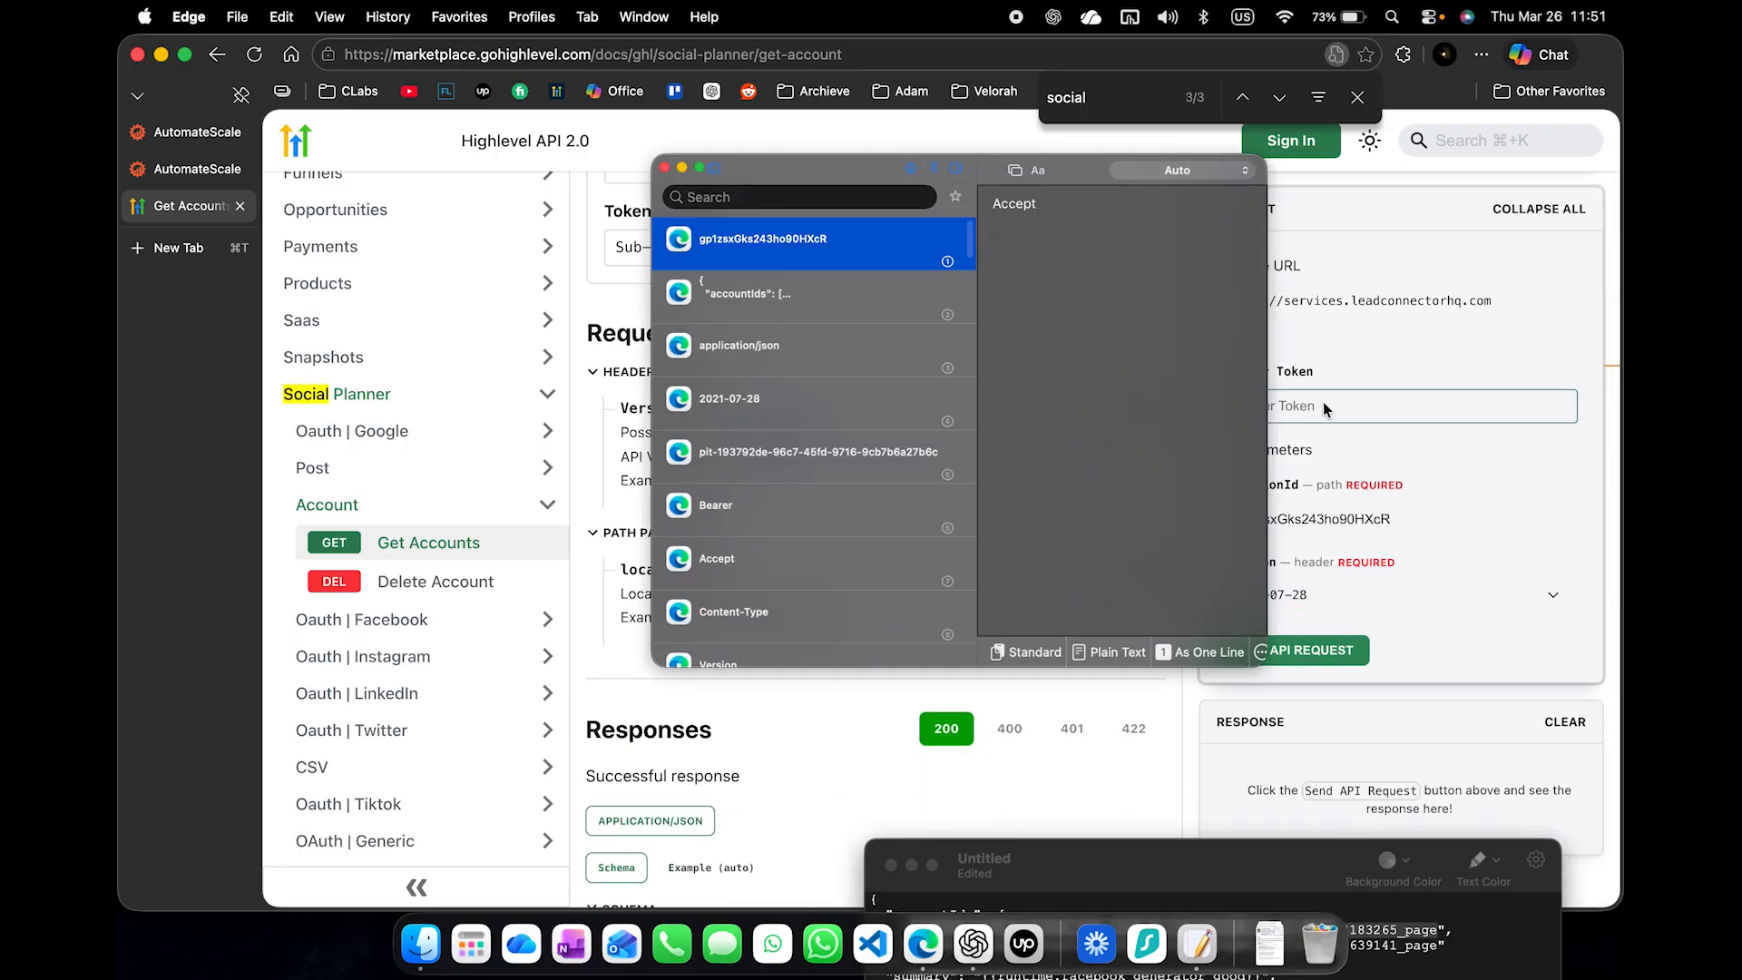
double_click(774, 460)
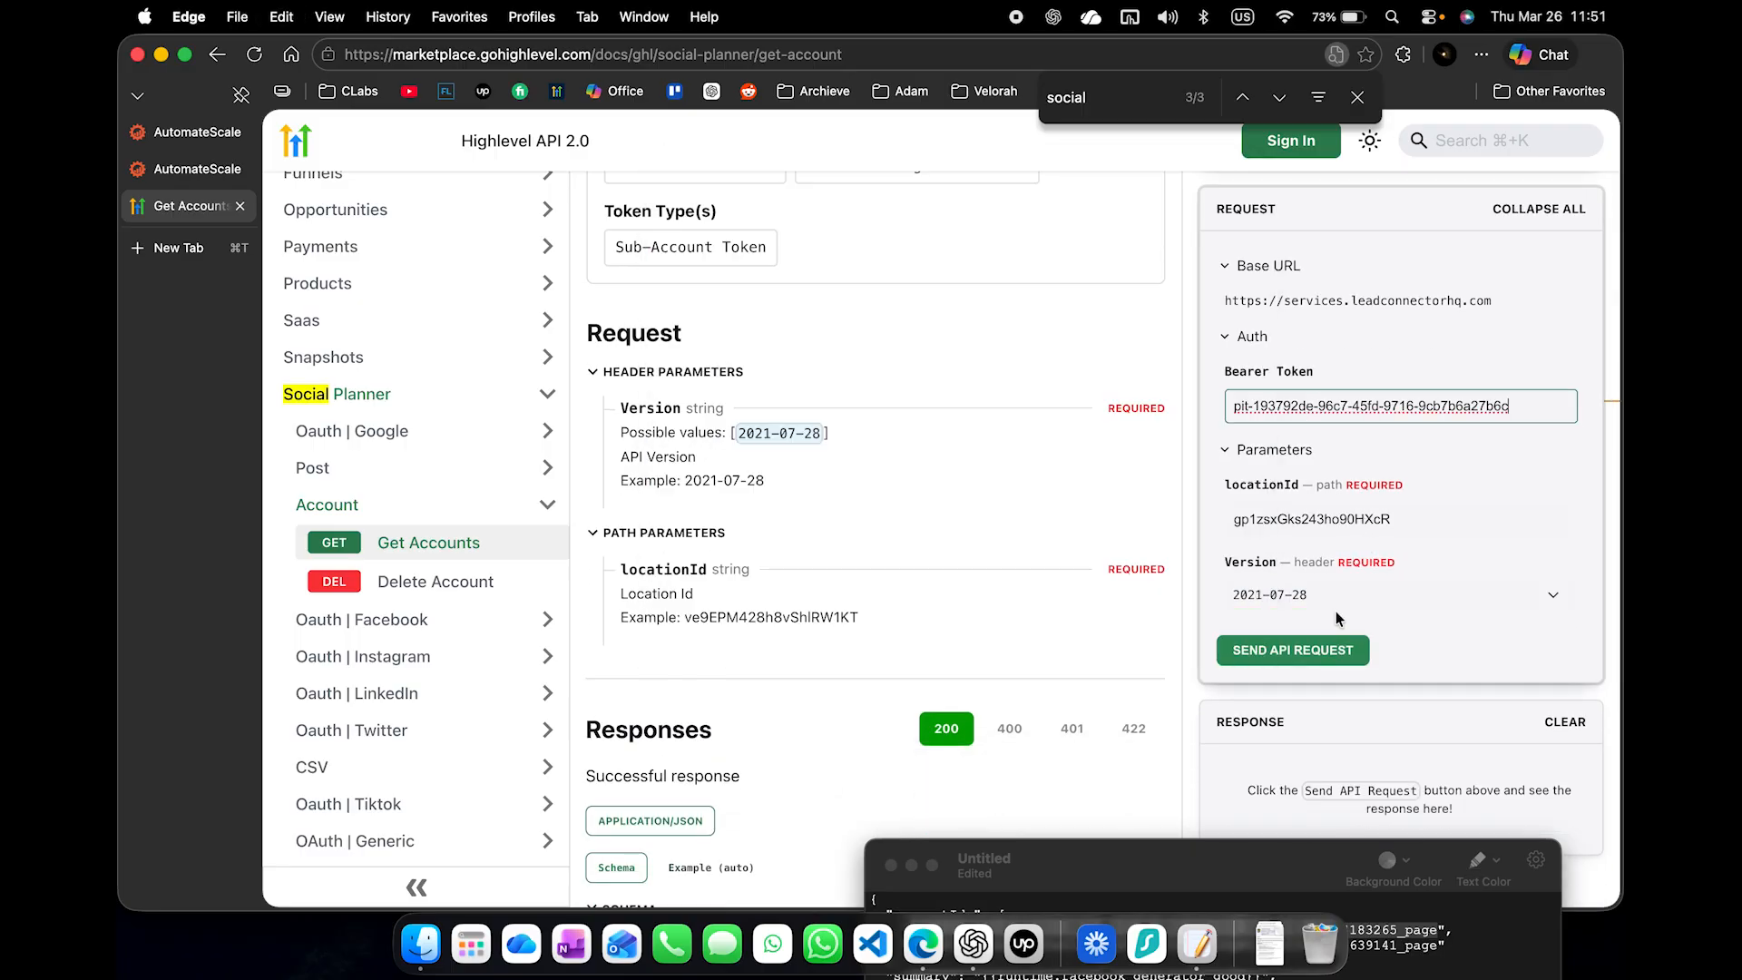
left_click(1315, 649)
scroll(1314, 651, "down", 5)
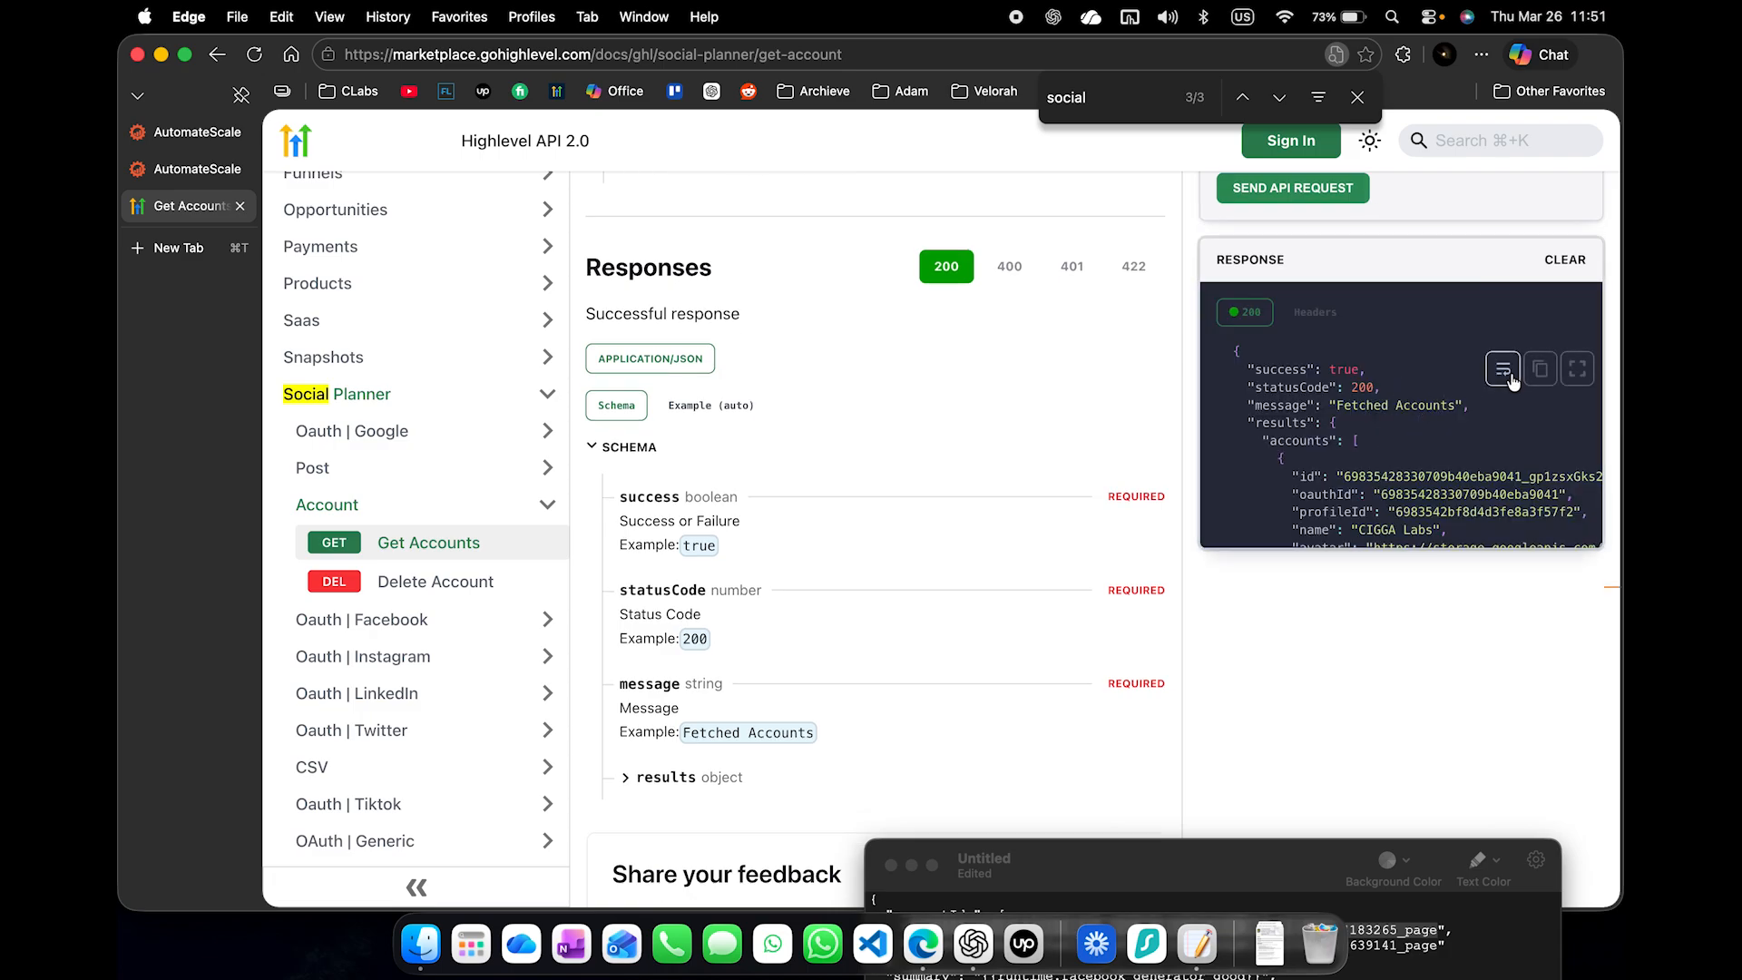
- Copy the Get Accounts response, paste it below the request body in the Notepad note, and enlarge the note window
left_click(1540, 368)
left_click_drag(1259, 873, 928, 384)
left_click(867, 726)
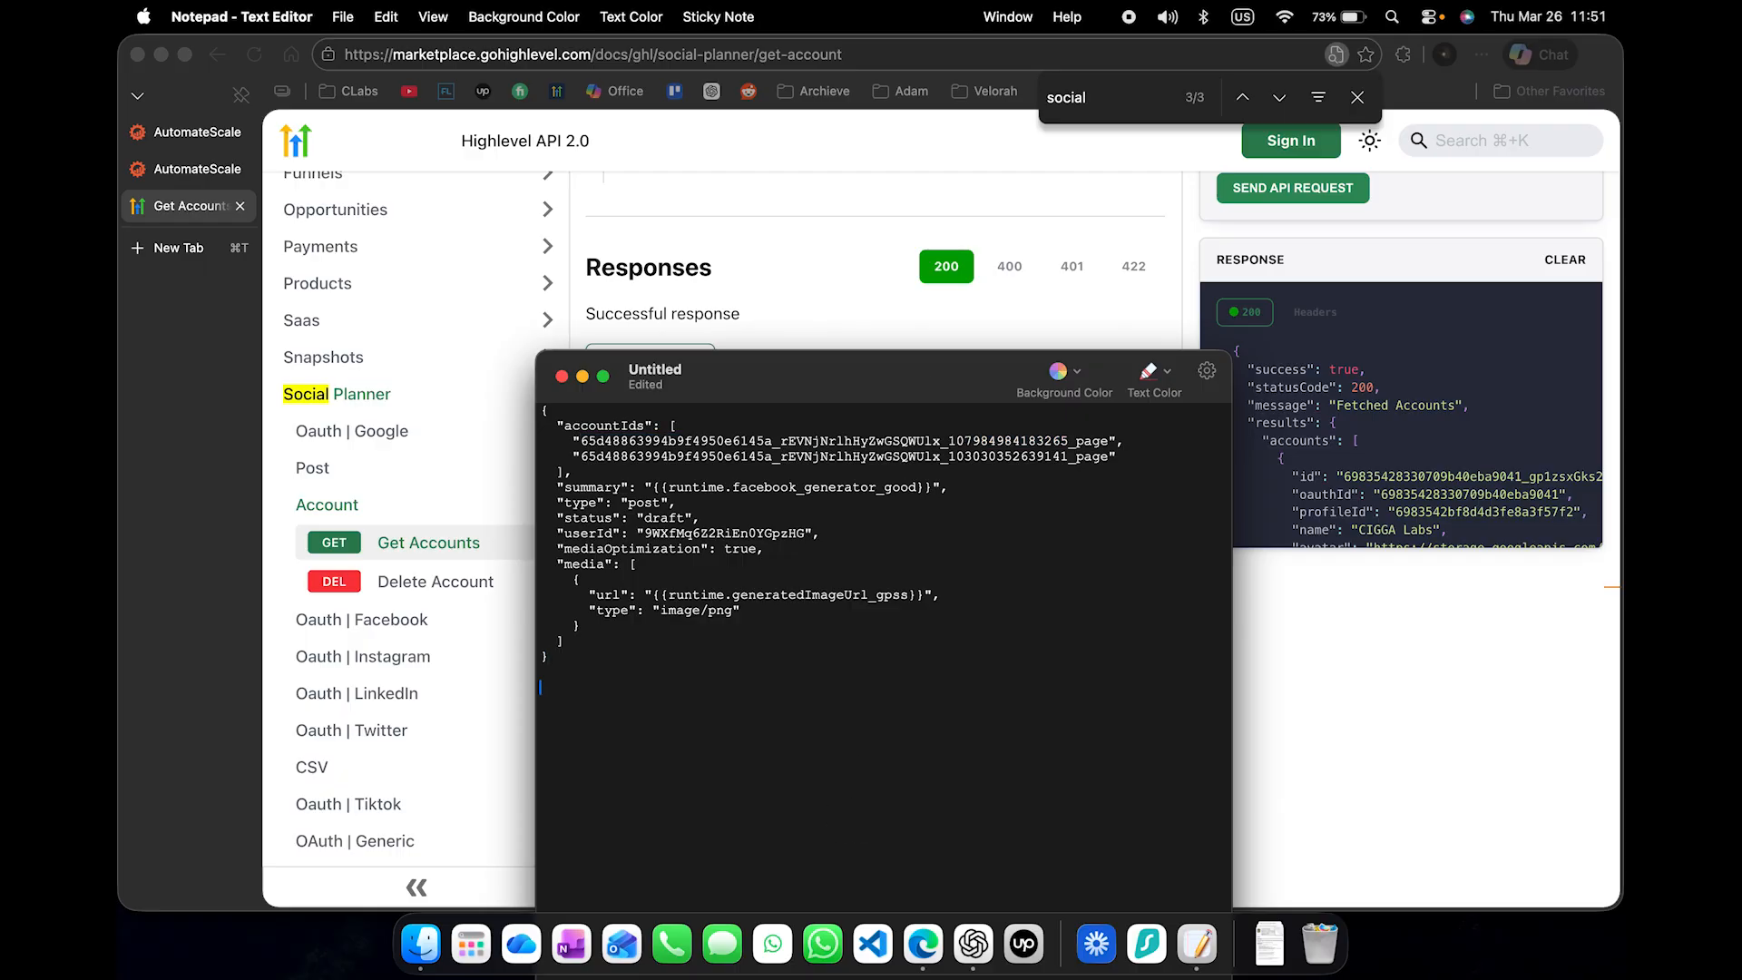
key("super+v")
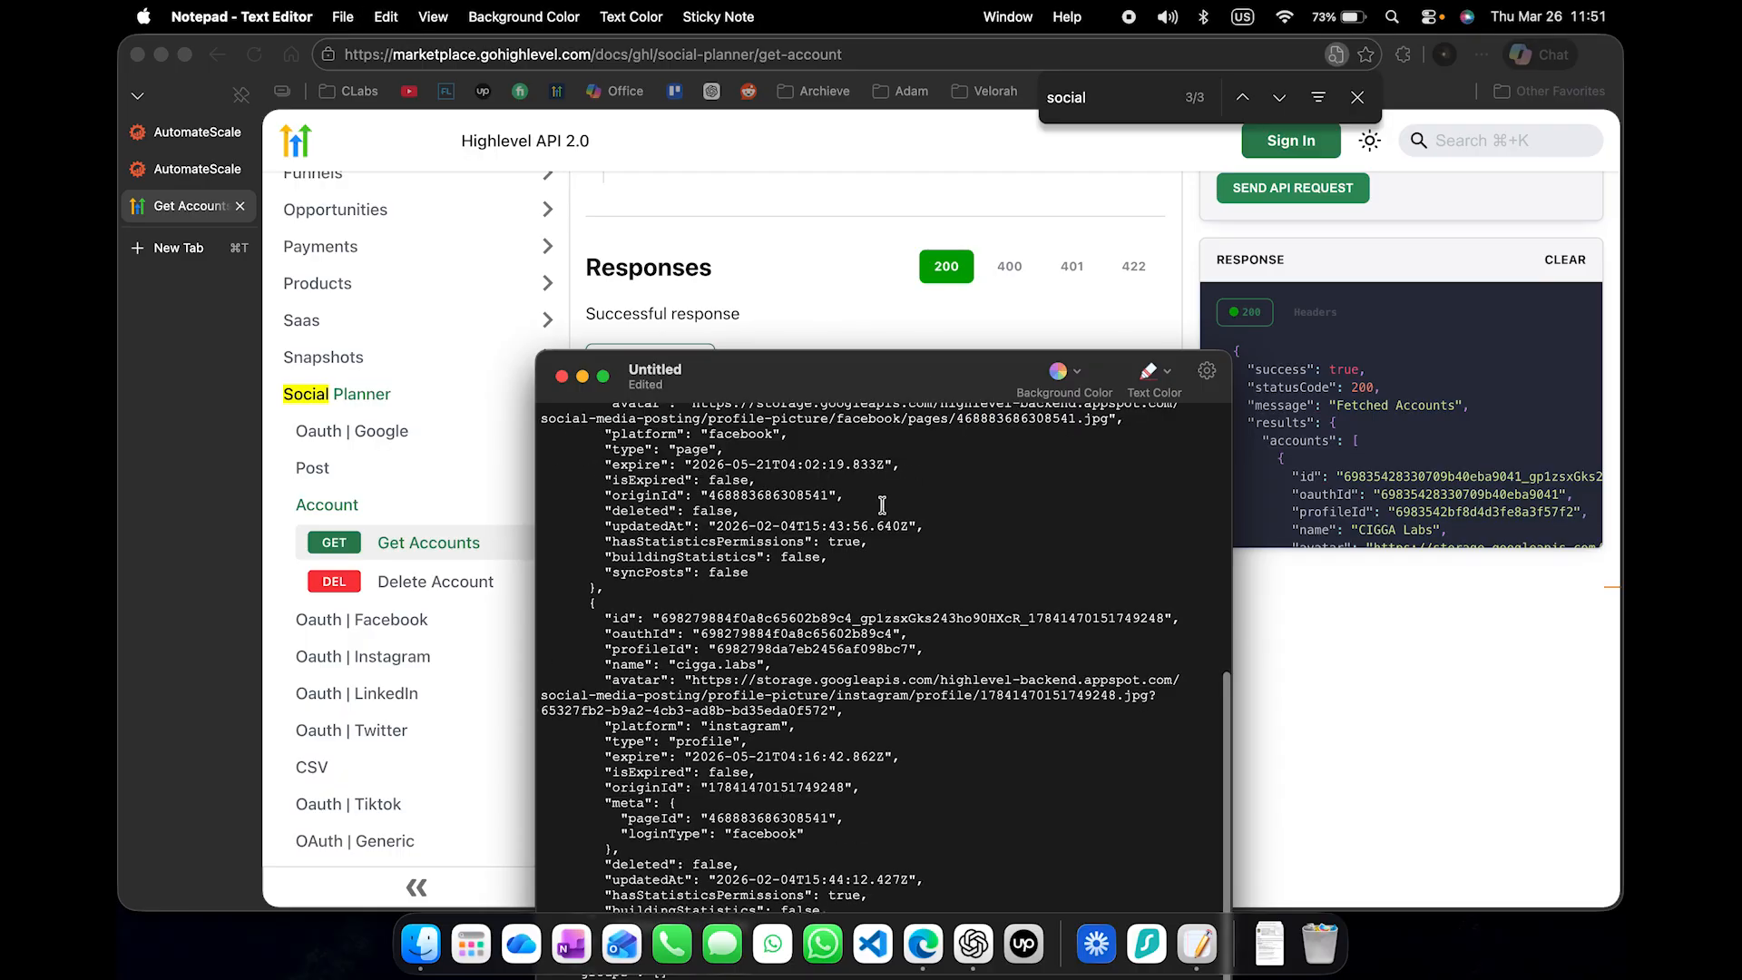
double_click(915, 389)
scroll(637, 596, "down", 2)
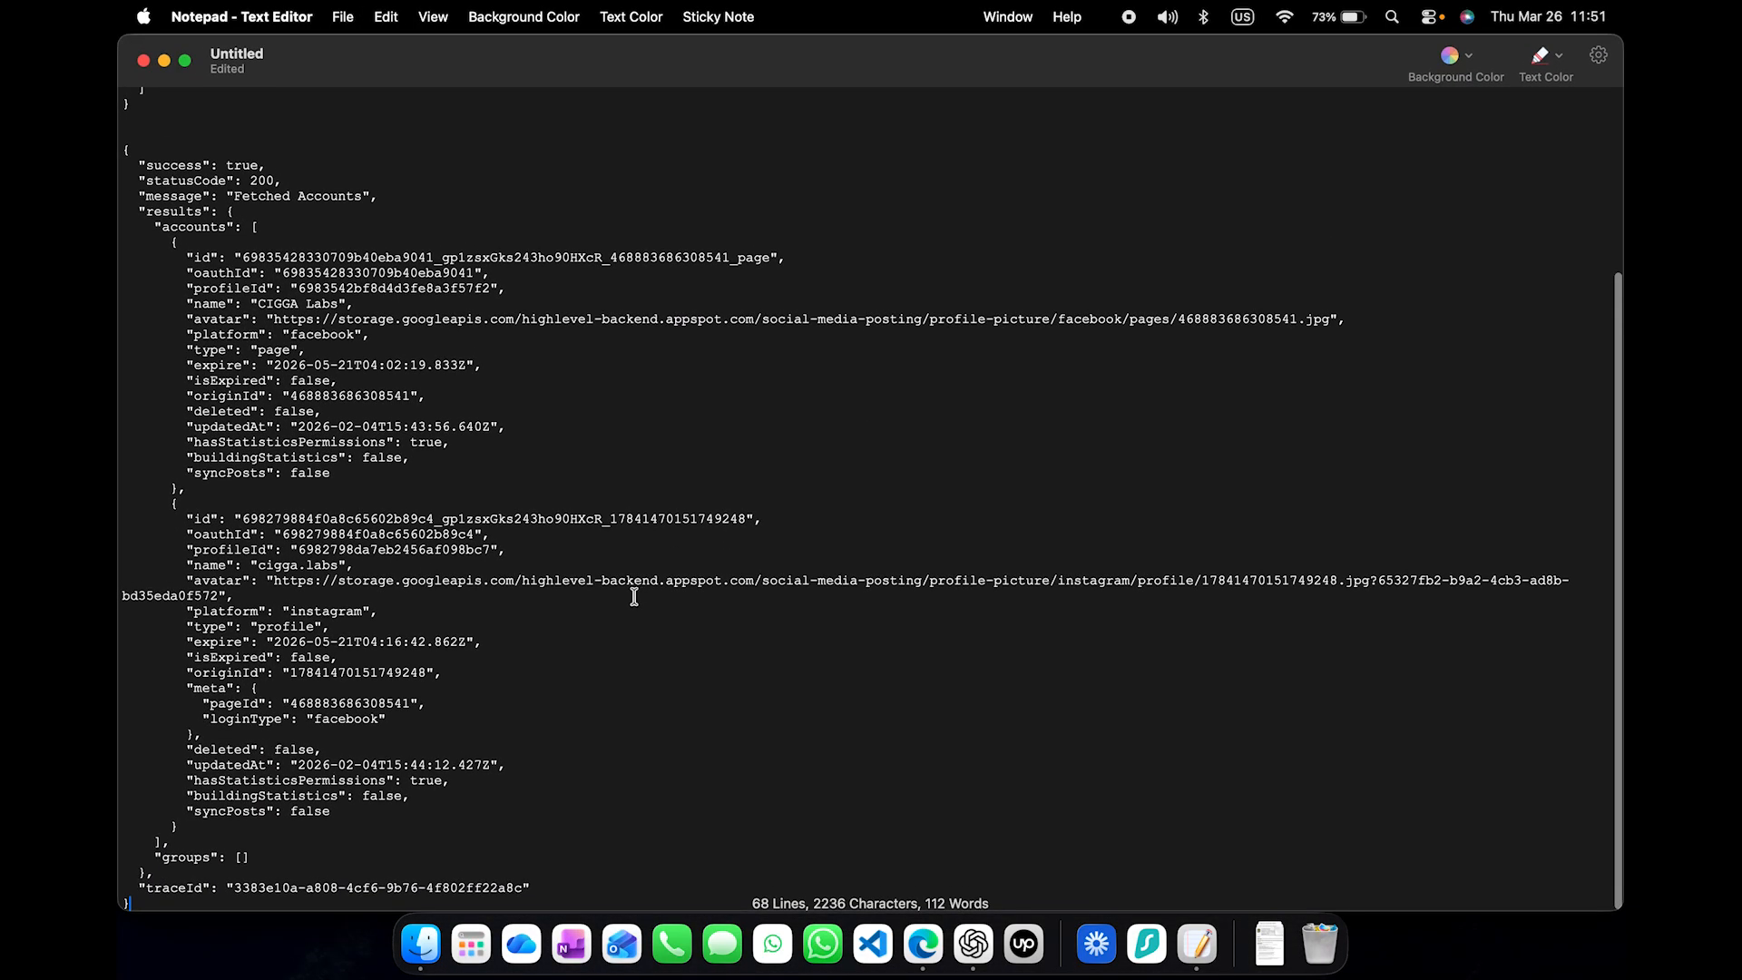
- Examine the pasted Get Accounts response for the account entries, their platforms and their profile IDs
left_click_drag(535, 884, 127, 408)
left_click(263, 281)
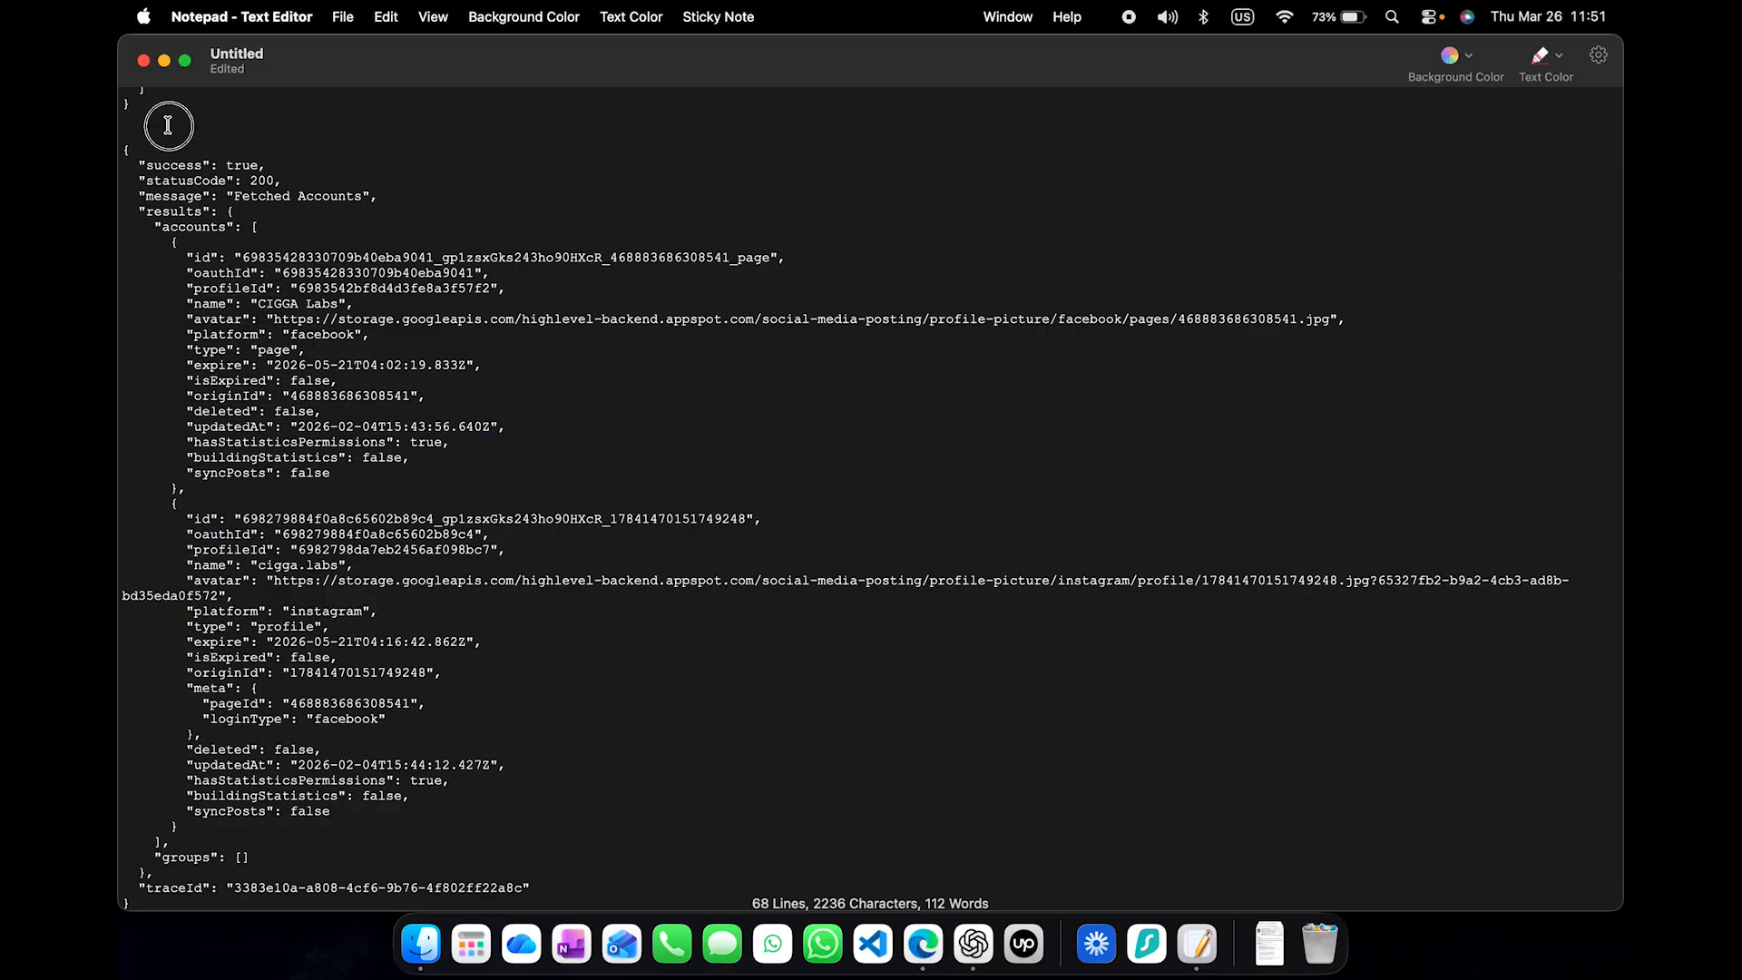
left_click_drag(169, 125, 277, 873)
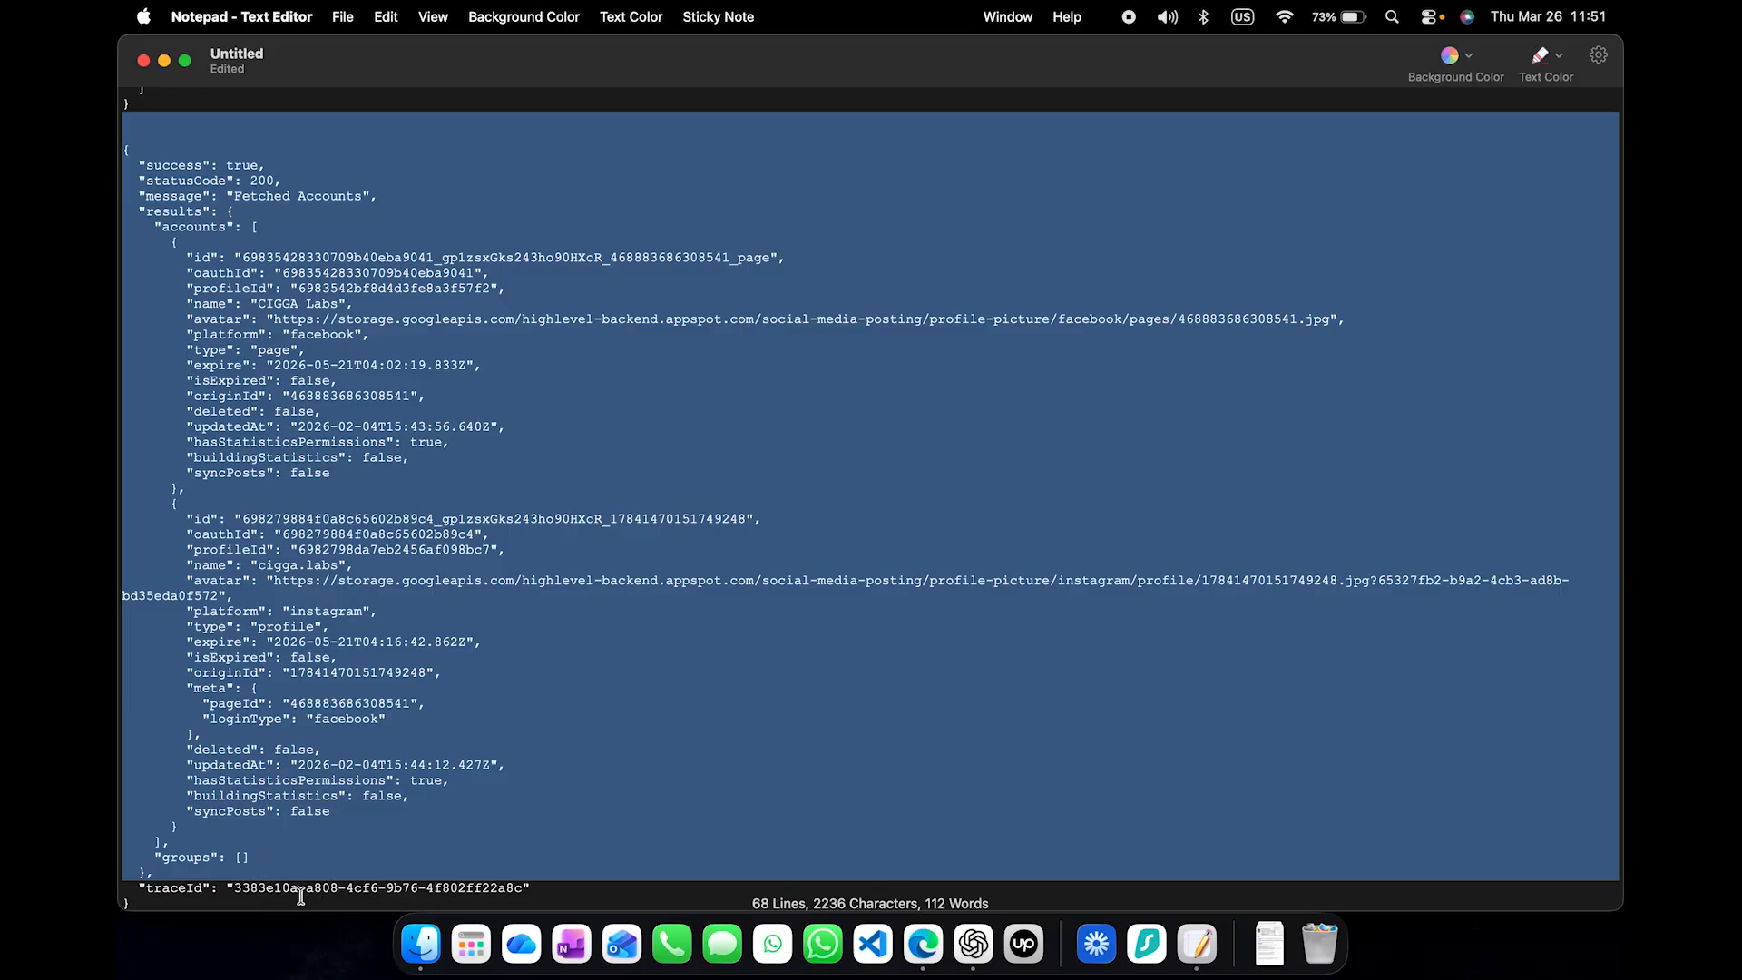
left_click(342, 867)
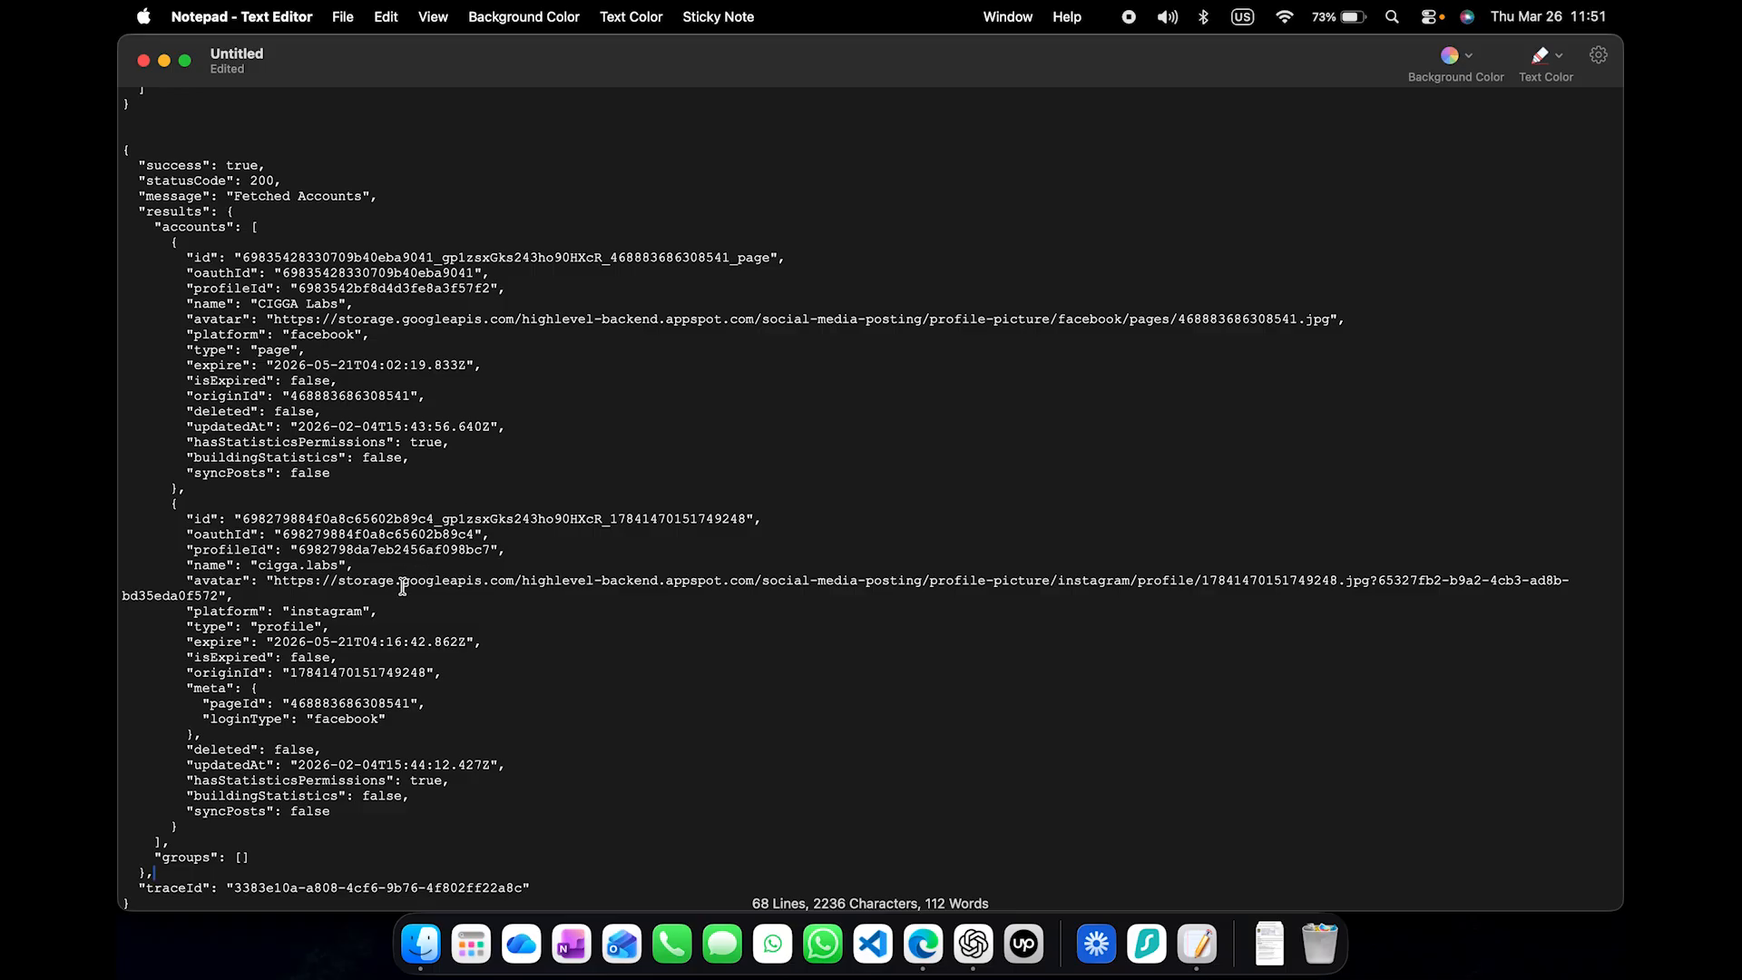
double_click(321, 196)
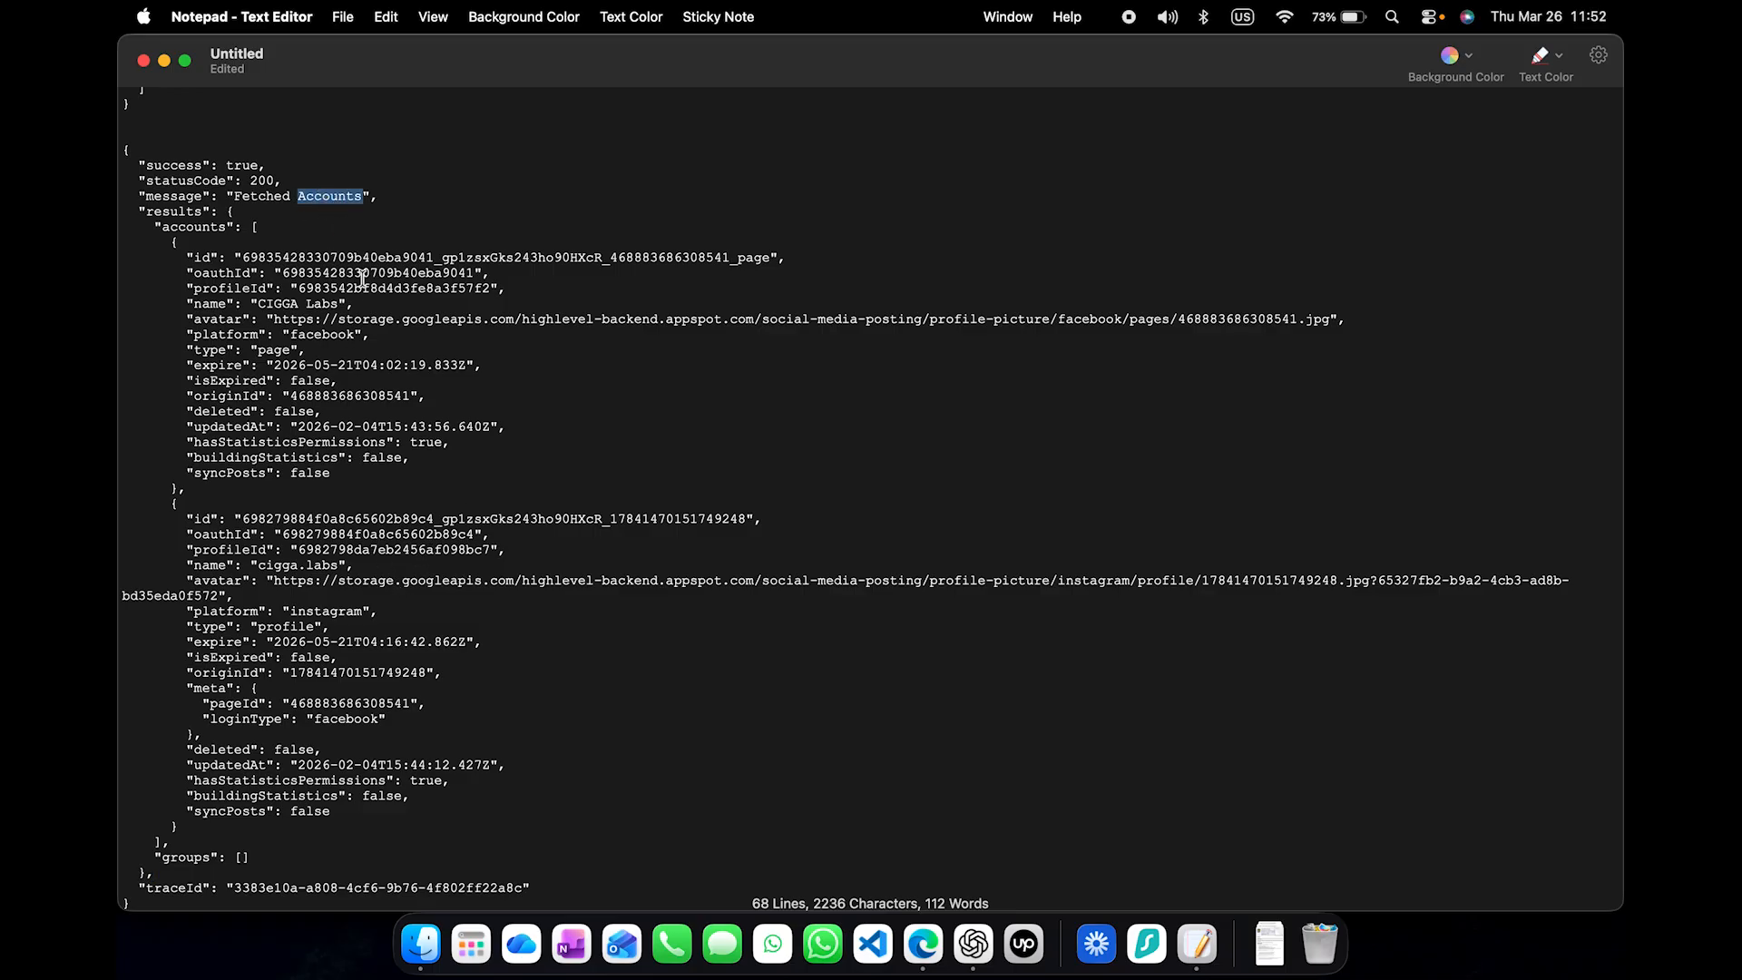
double_click(339, 334)
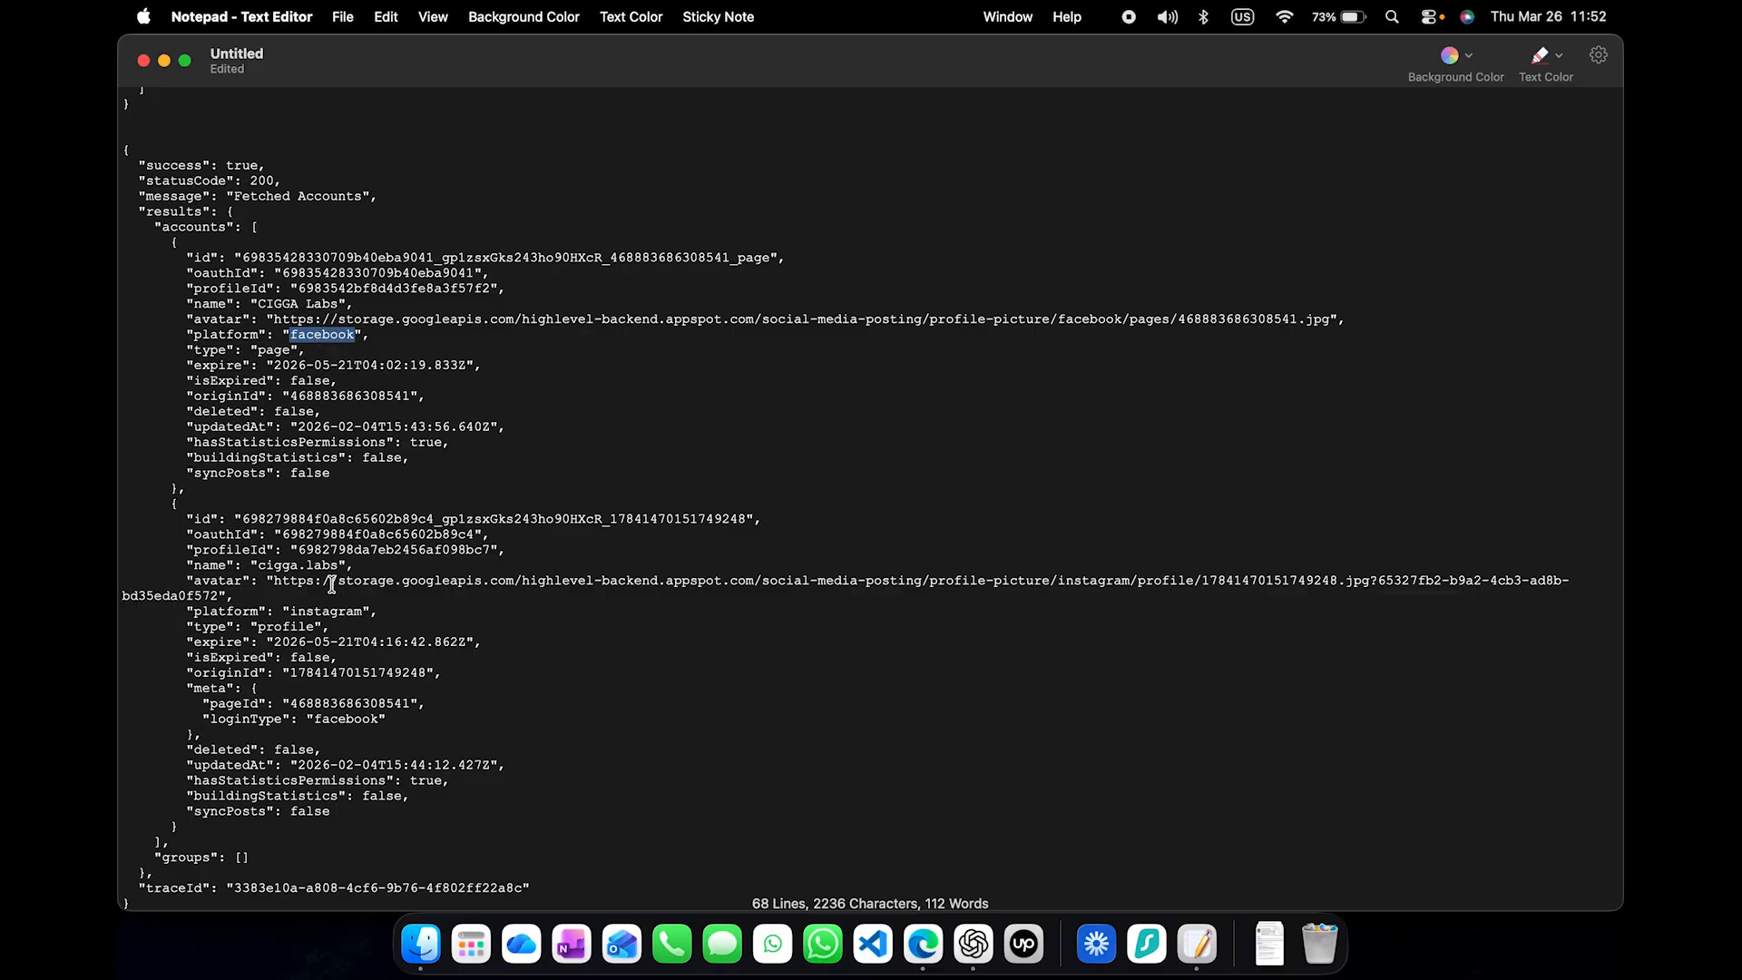
double_click(326, 611)
double_click(337, 289)
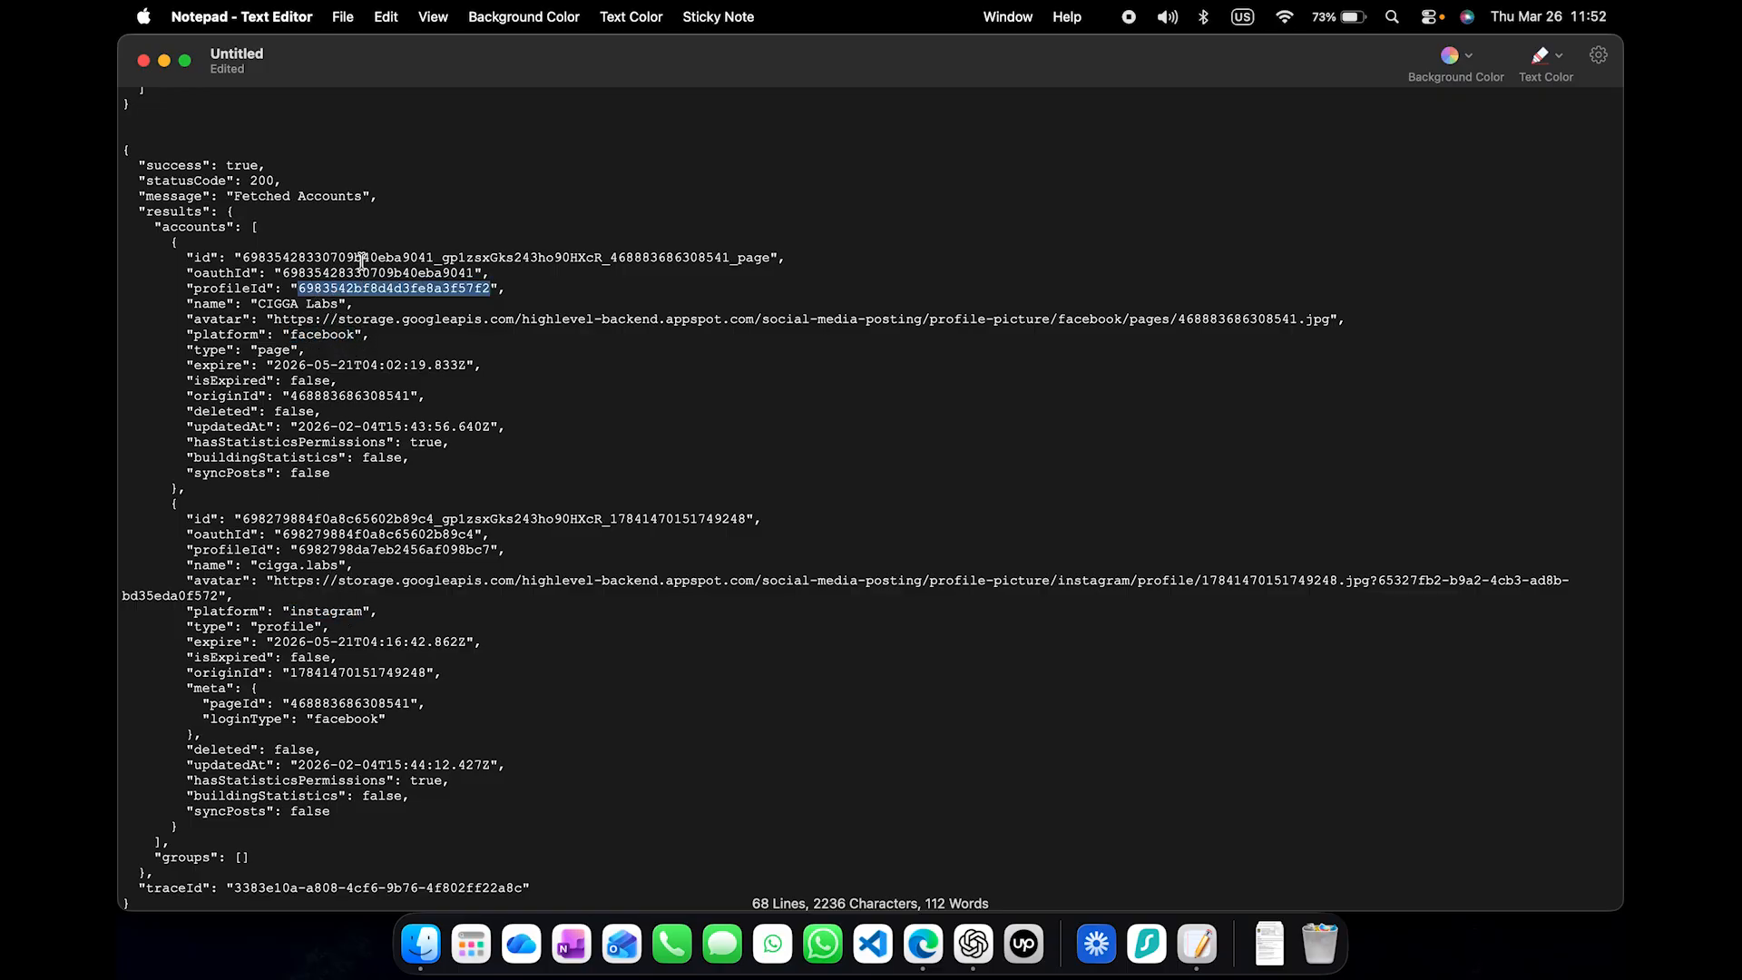
- Replace the first entry in the request body's accountIds with the id of the CIGGA Labs Facebook page from the response
double_click(366, 258)
key("super+c")
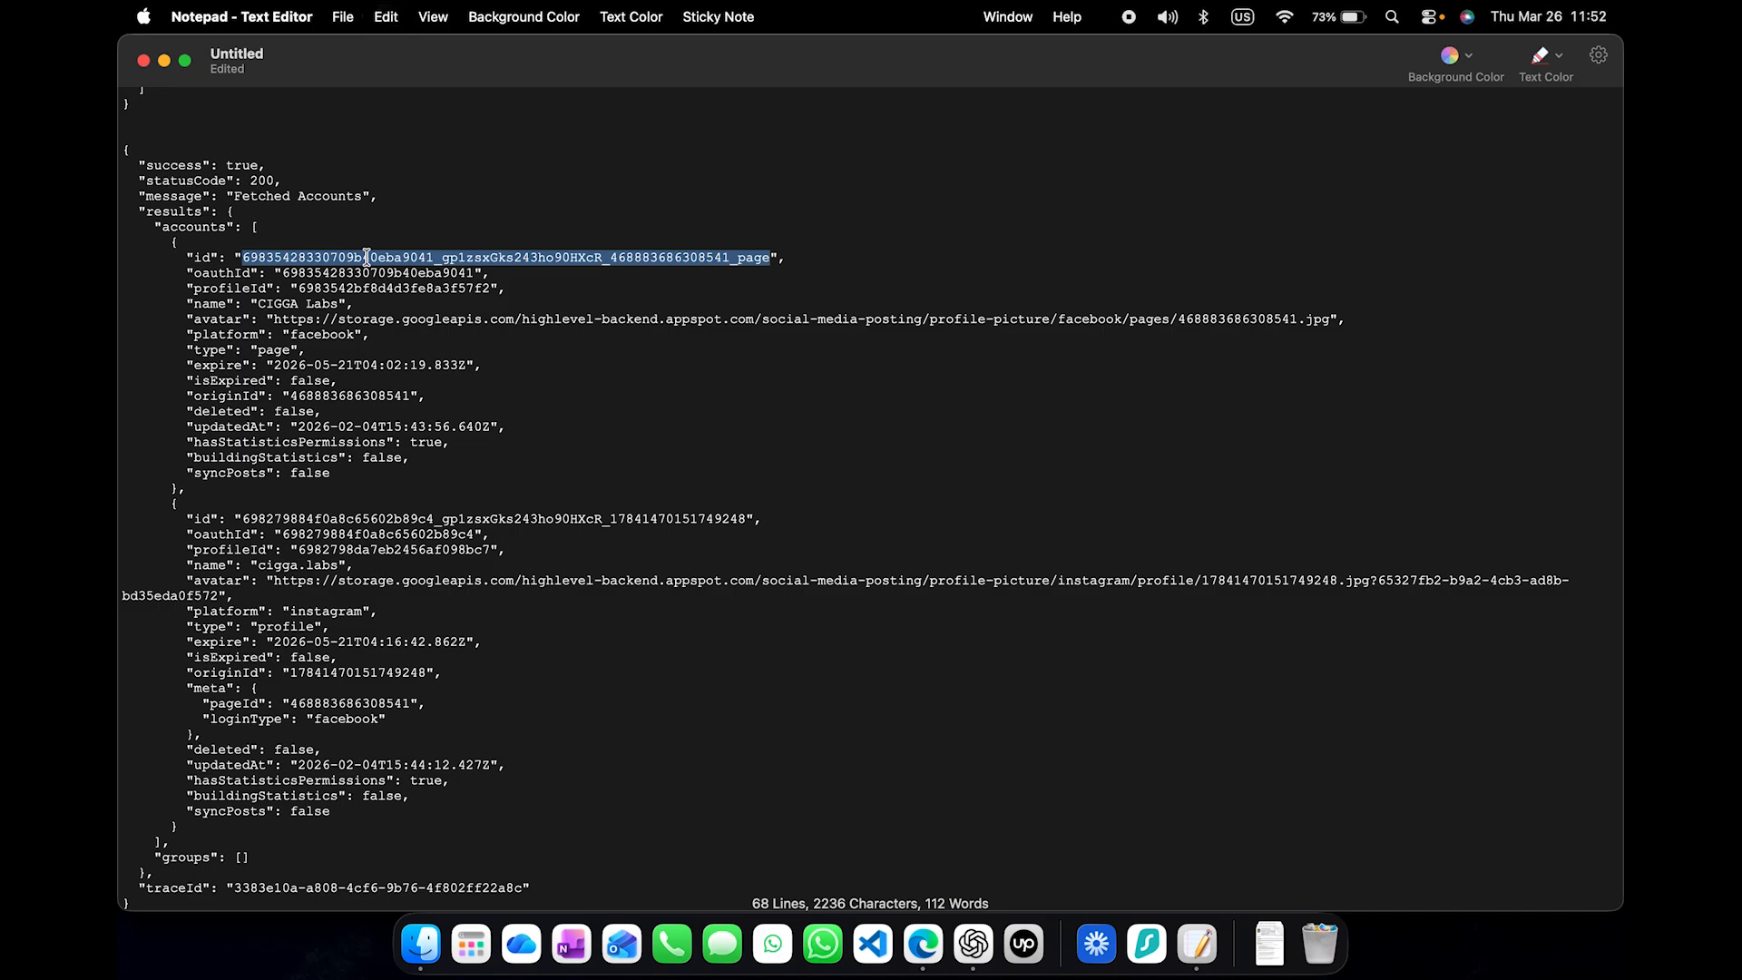
scroll(367, 227, "up", 5)
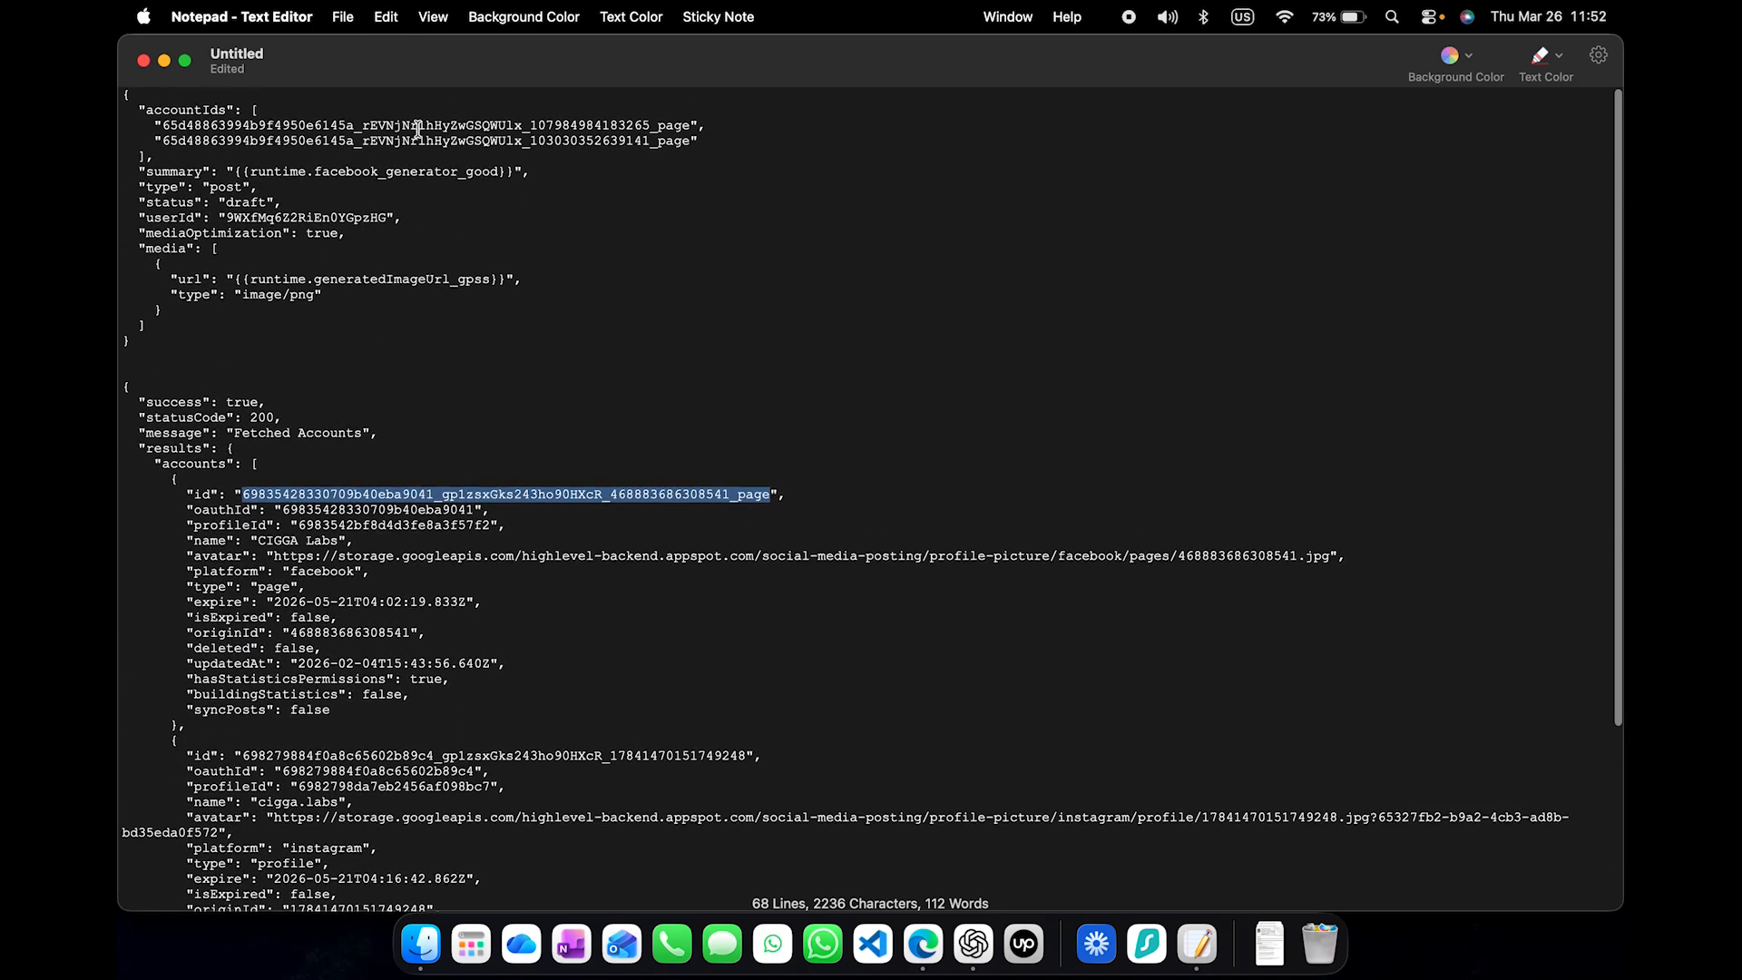
double_click(417, 128)
key("super+v")
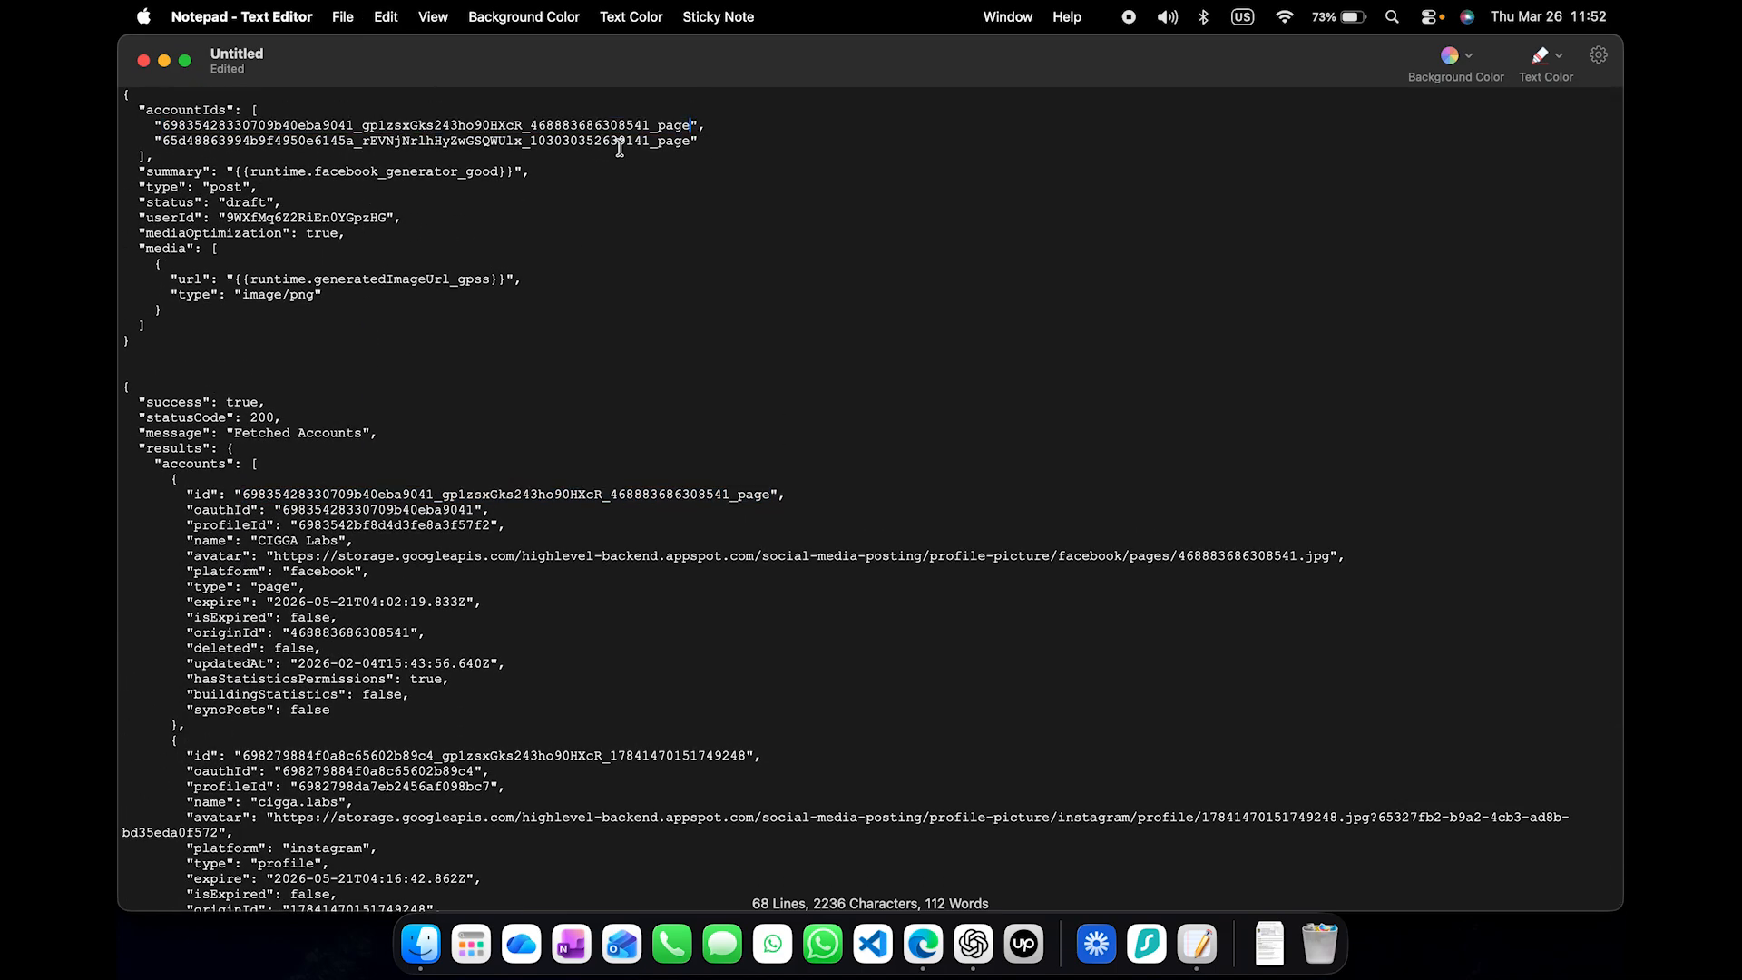
- Delete the second entry and the trailing comma from the accountIds list in the request body
triple_click(711, 136)
left_click(718, 139)
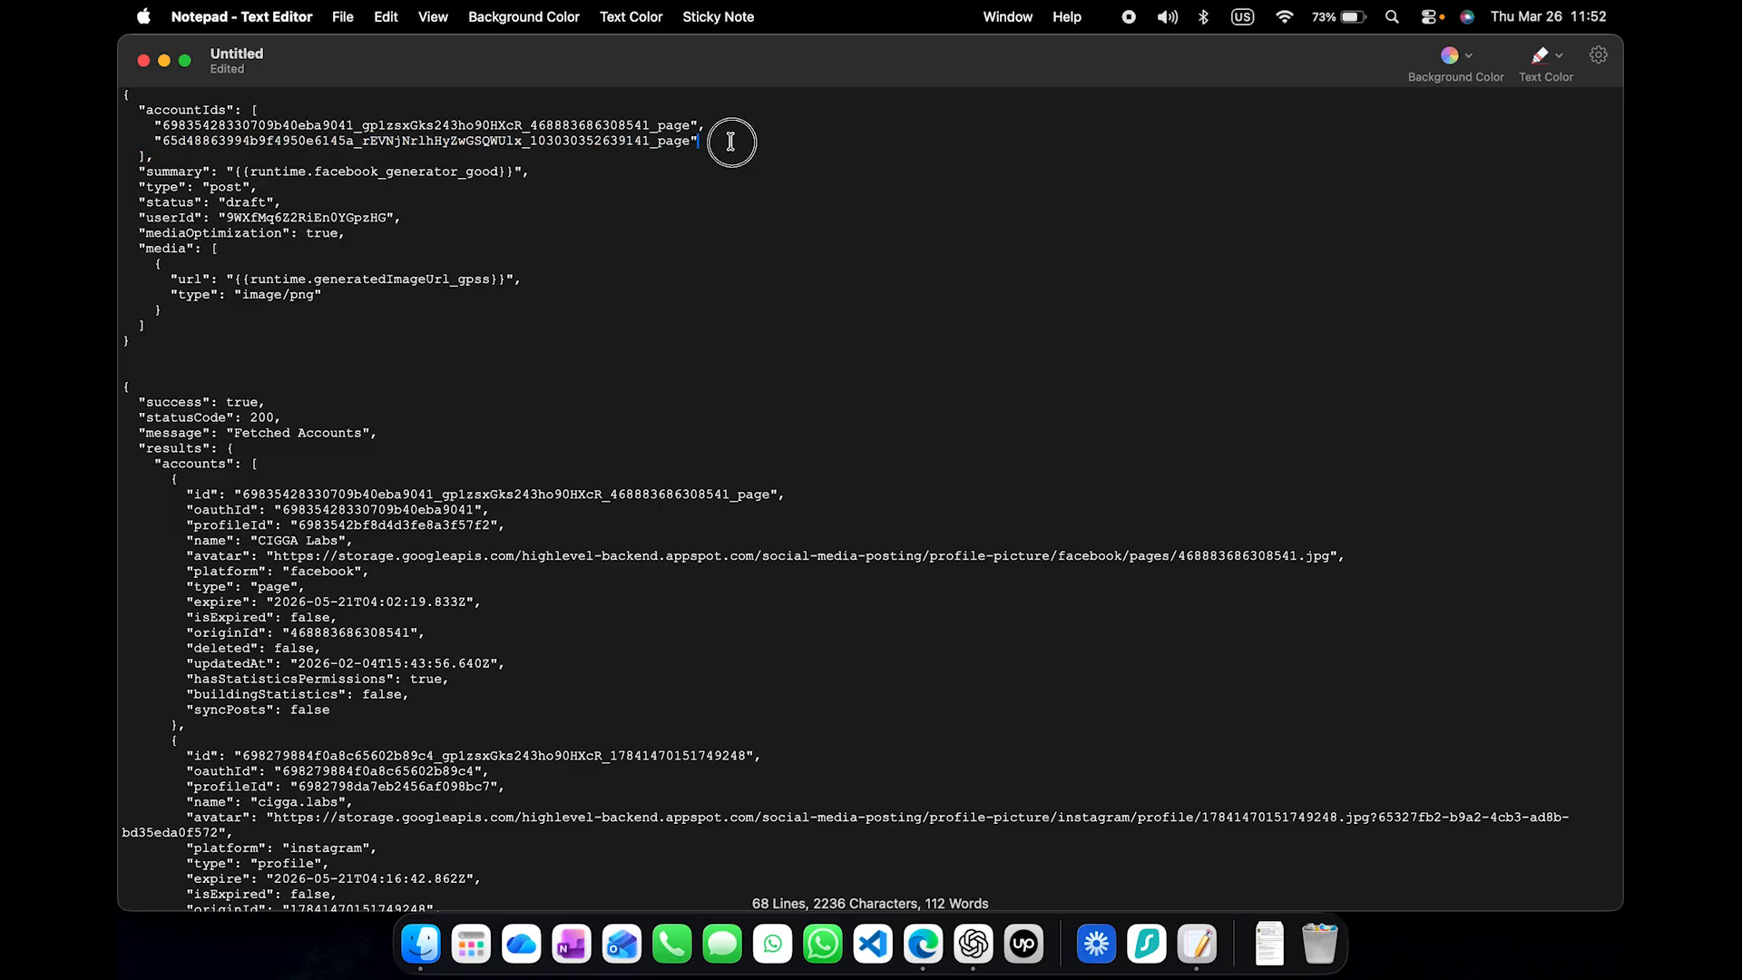
left_click(700, 126, "shift")
key("BackSpace")
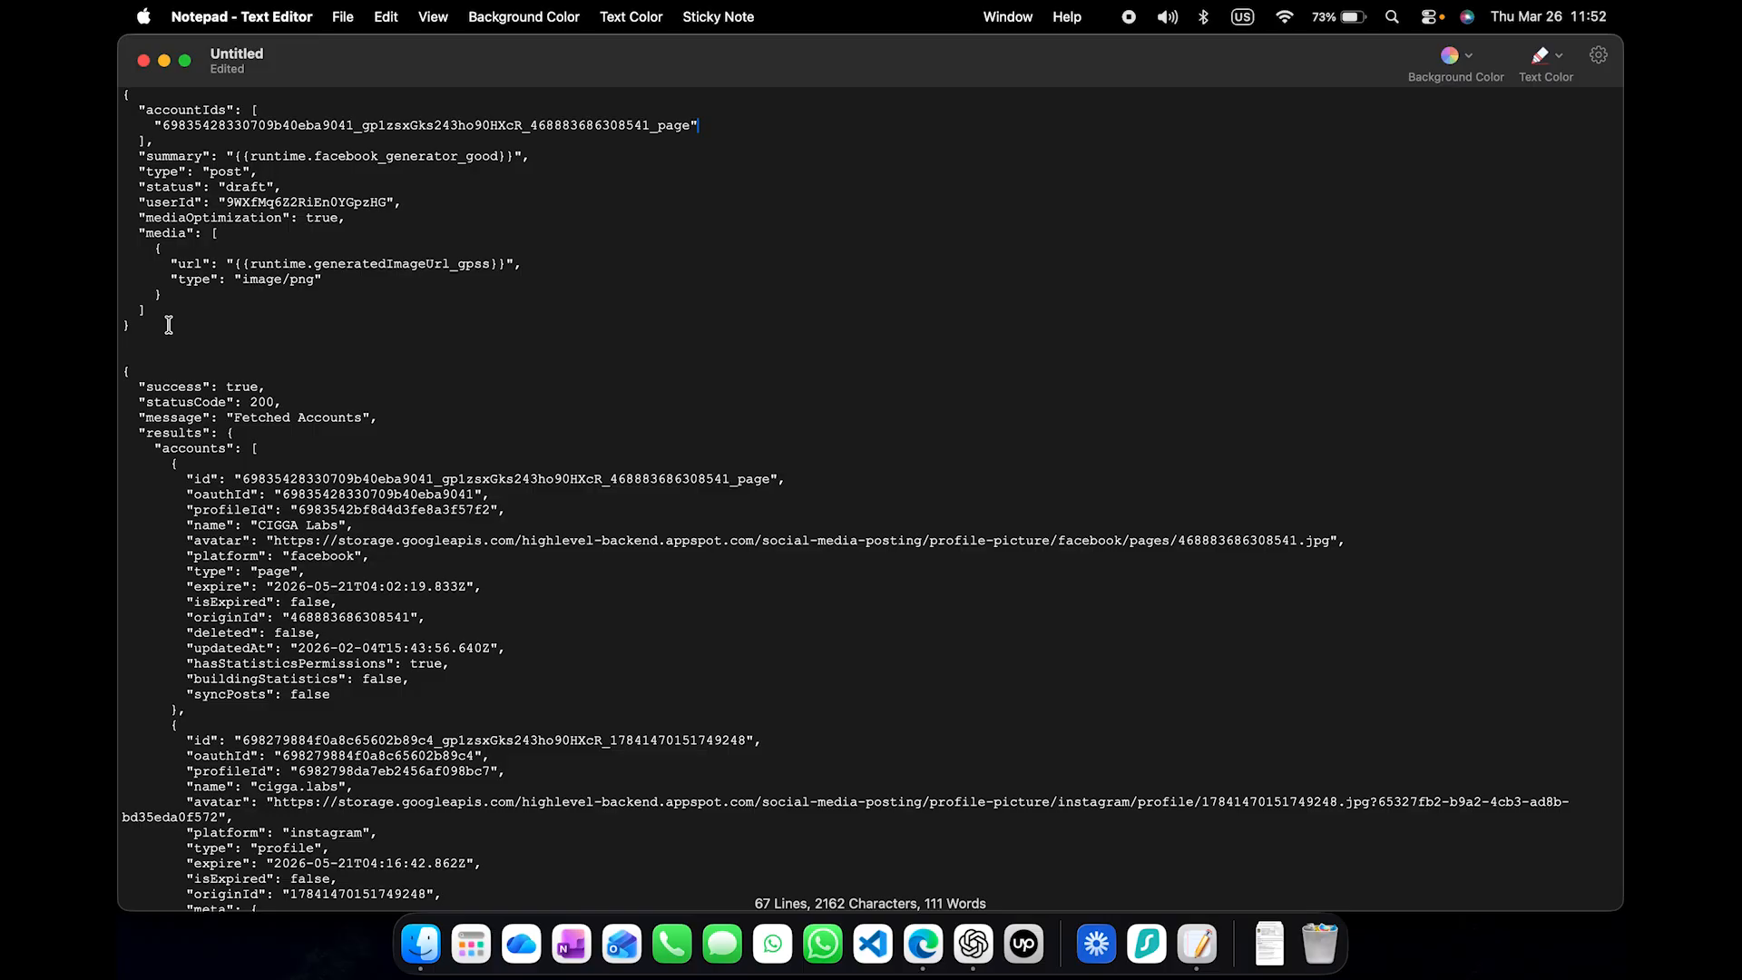
- Select the userId value in the request body, minimize the note, and switch back to the Edge browser
double_click(315, 203)
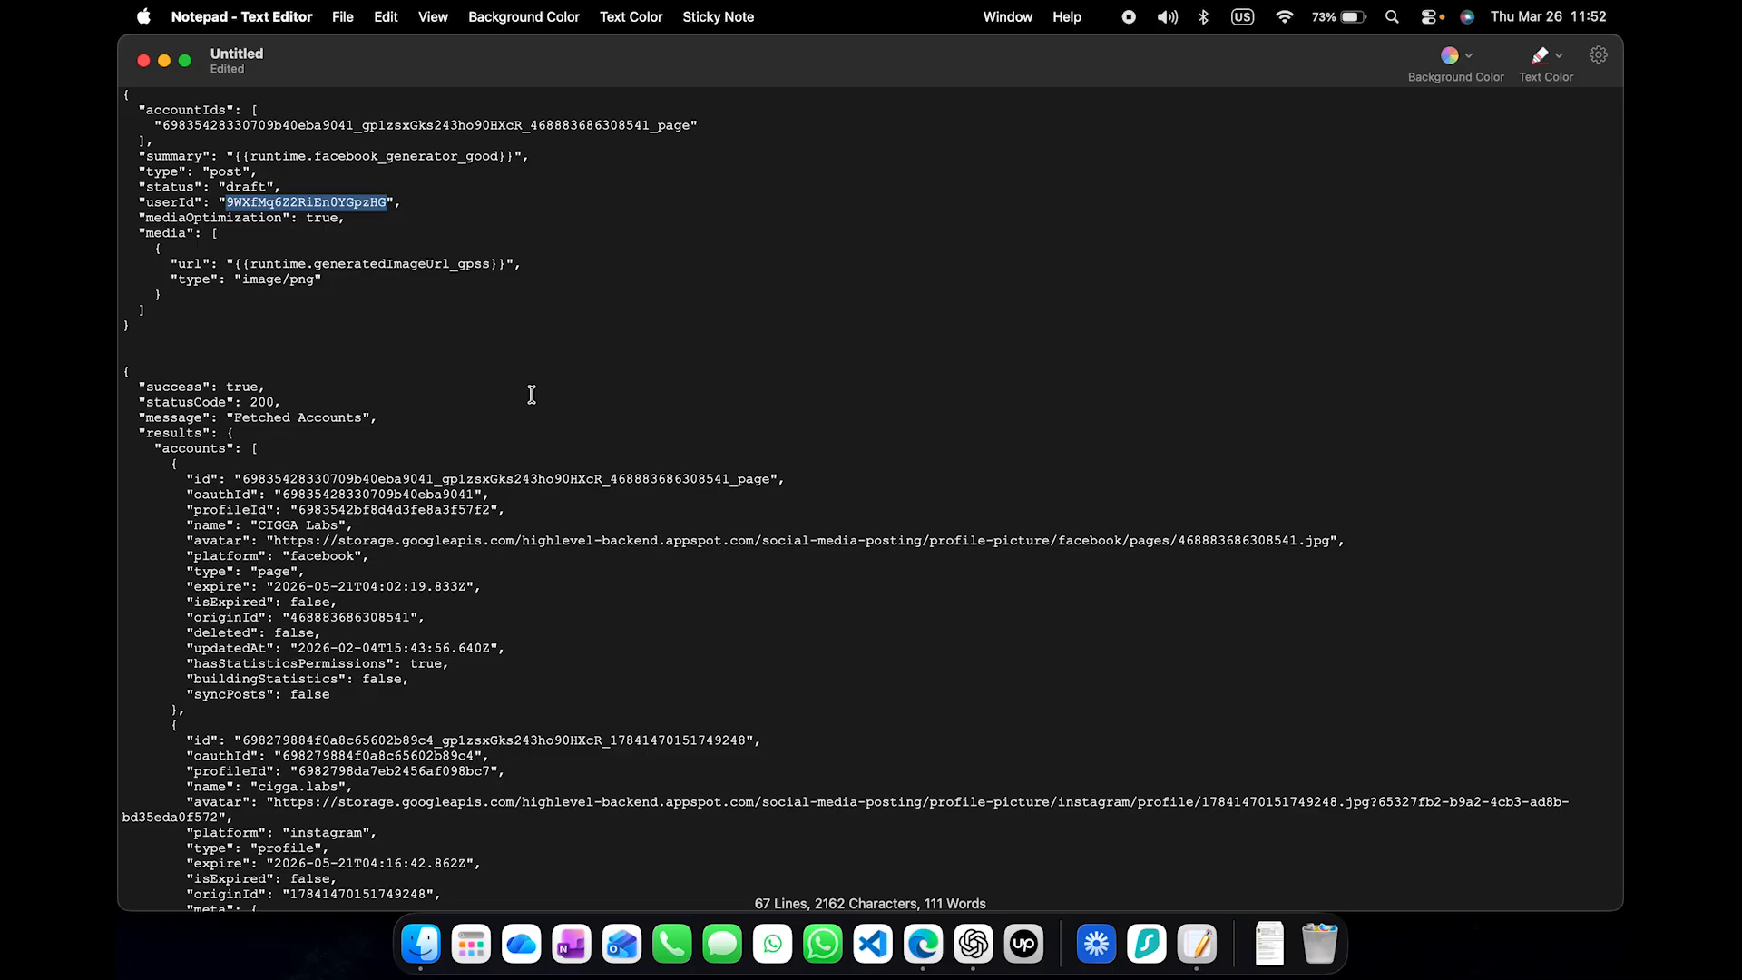
key("ctrl+Up")
left_click(1019, 569)
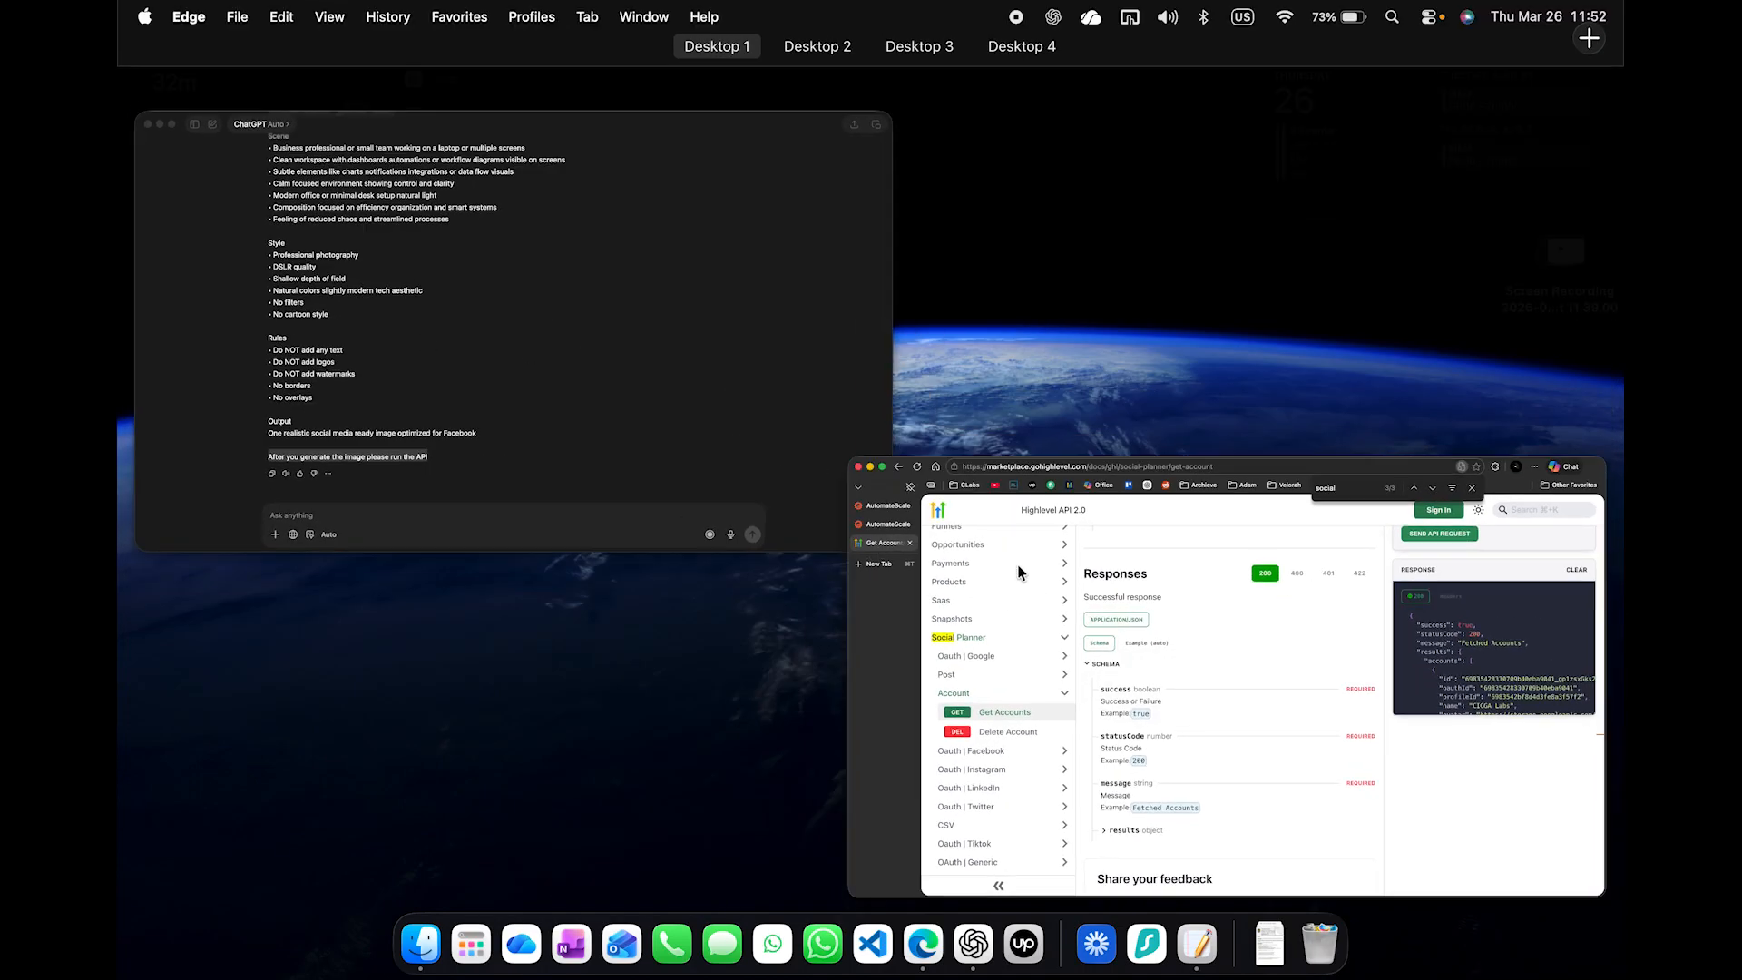
key("ctrl+Up")
left_click(470, 310)
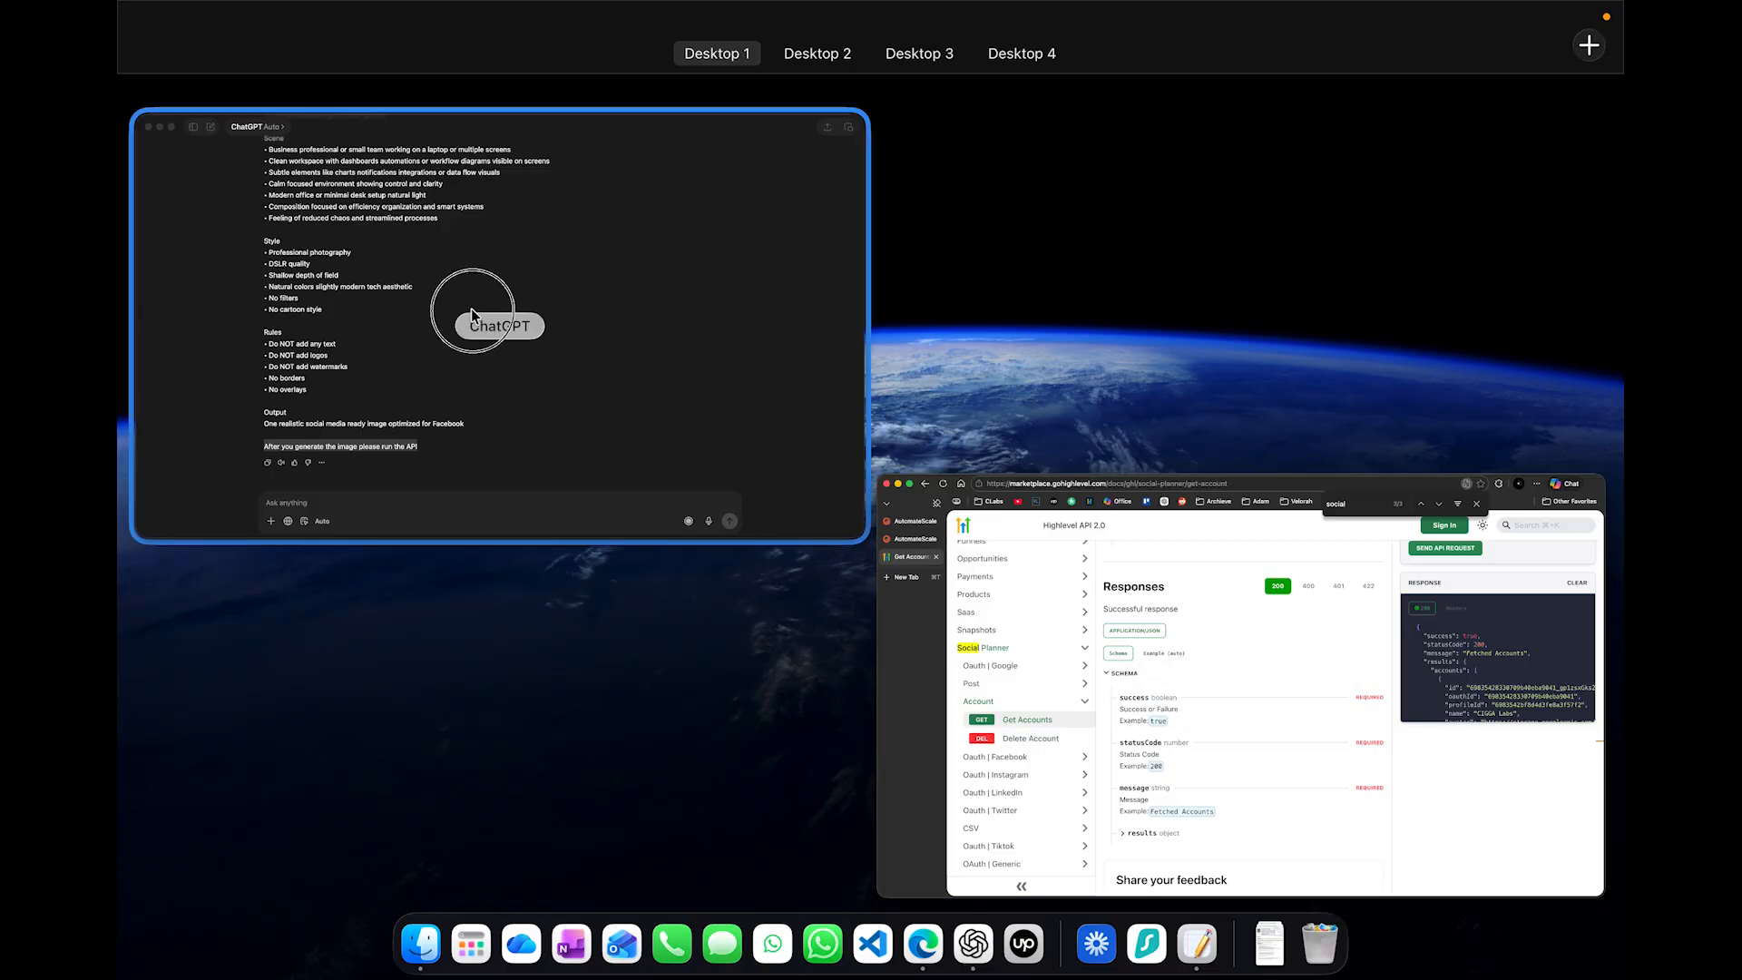
left_click(480, 70)
left_click_drag(445, 68, 755, 211)
left_click(475, 205)
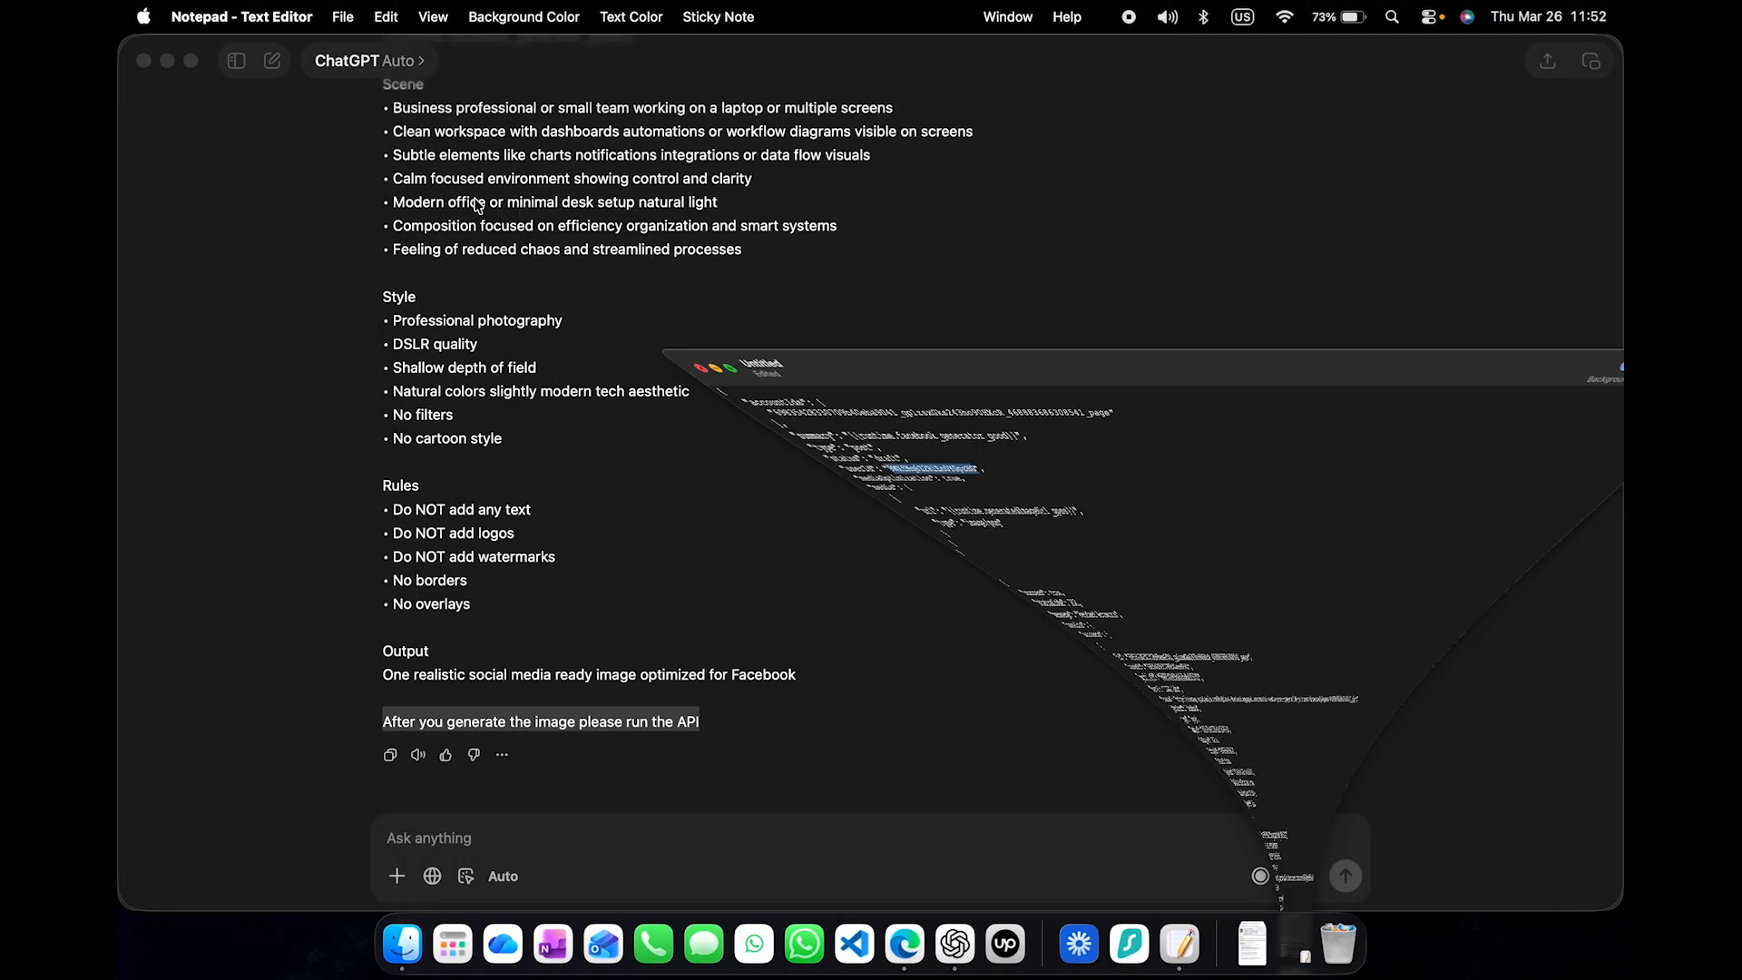
key("ctrl+Up")
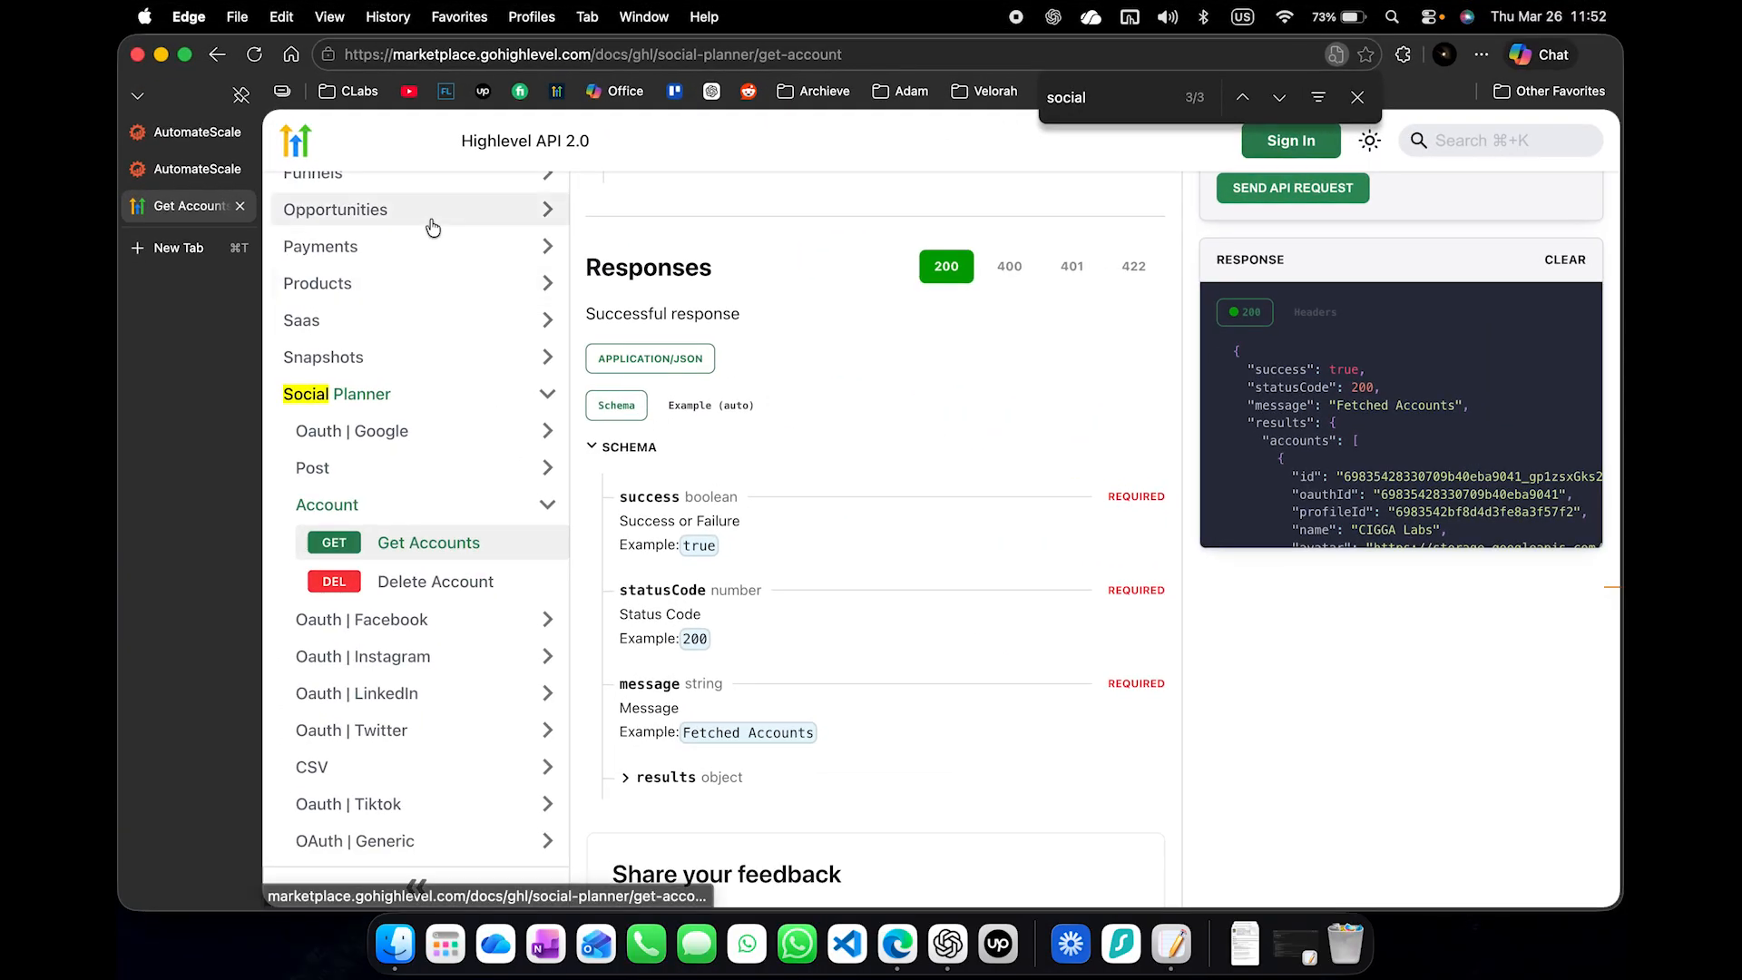
- Open the Contacts list in the browser tab that shows the Agent Studio overview
left_click(150, 137)
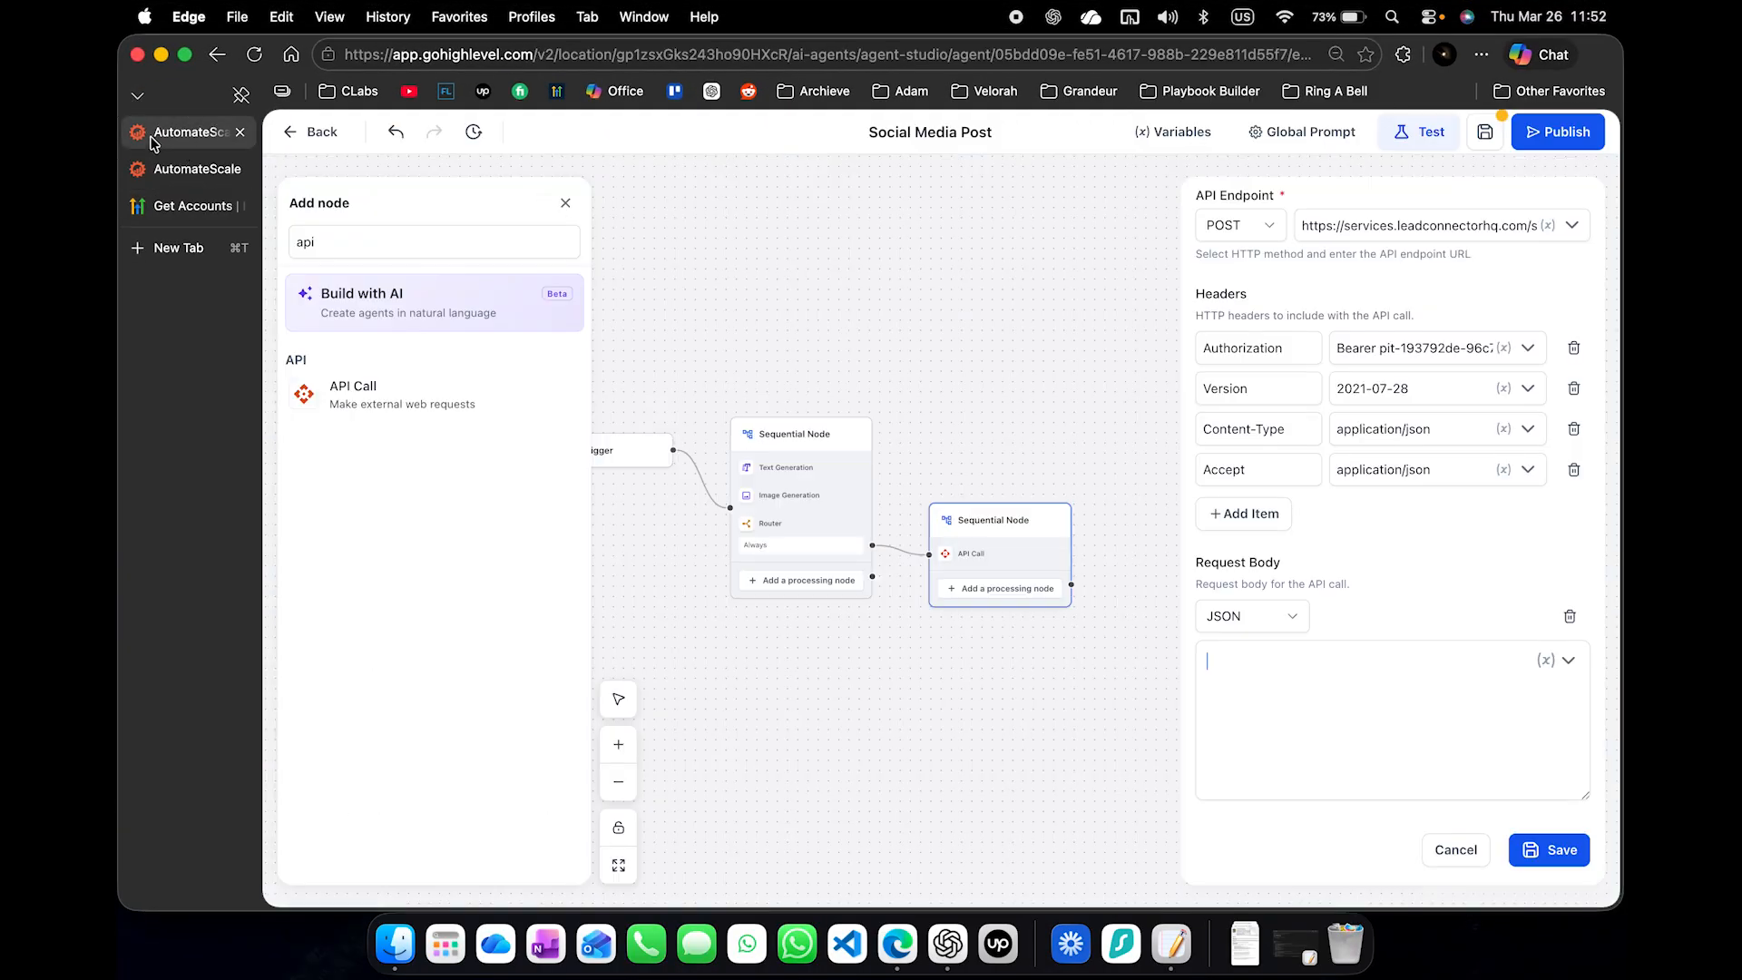
left_click(162, 162)
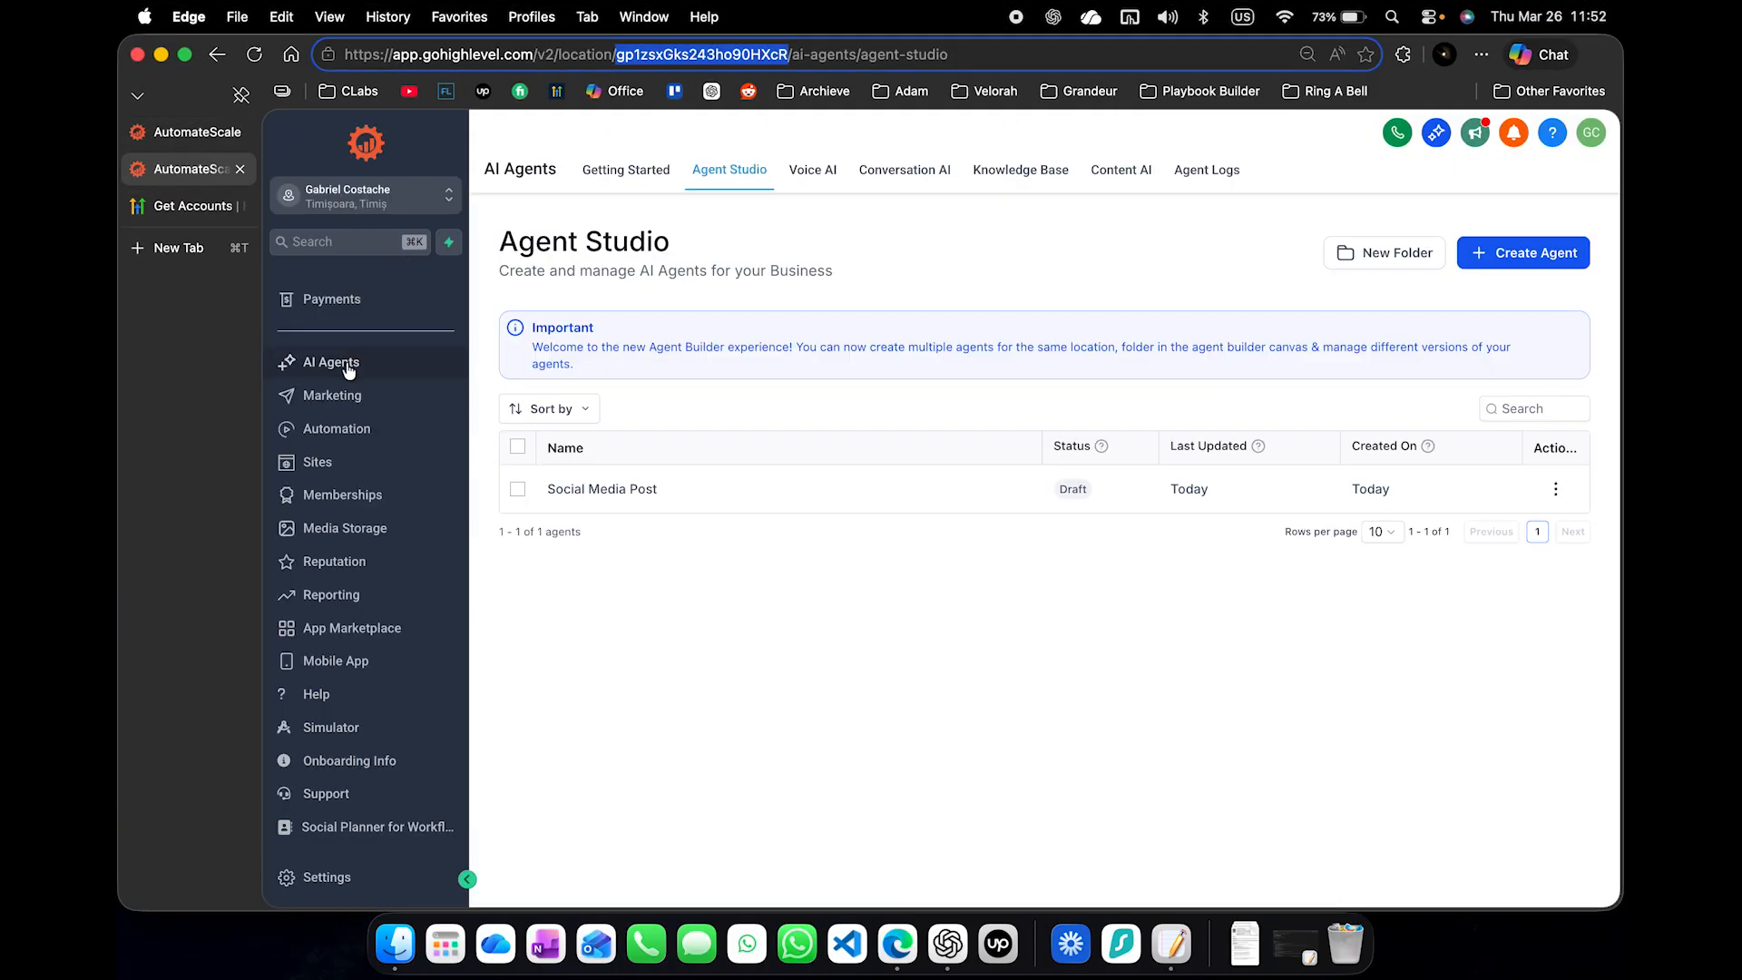
scroll(327, 399, "up", 4)
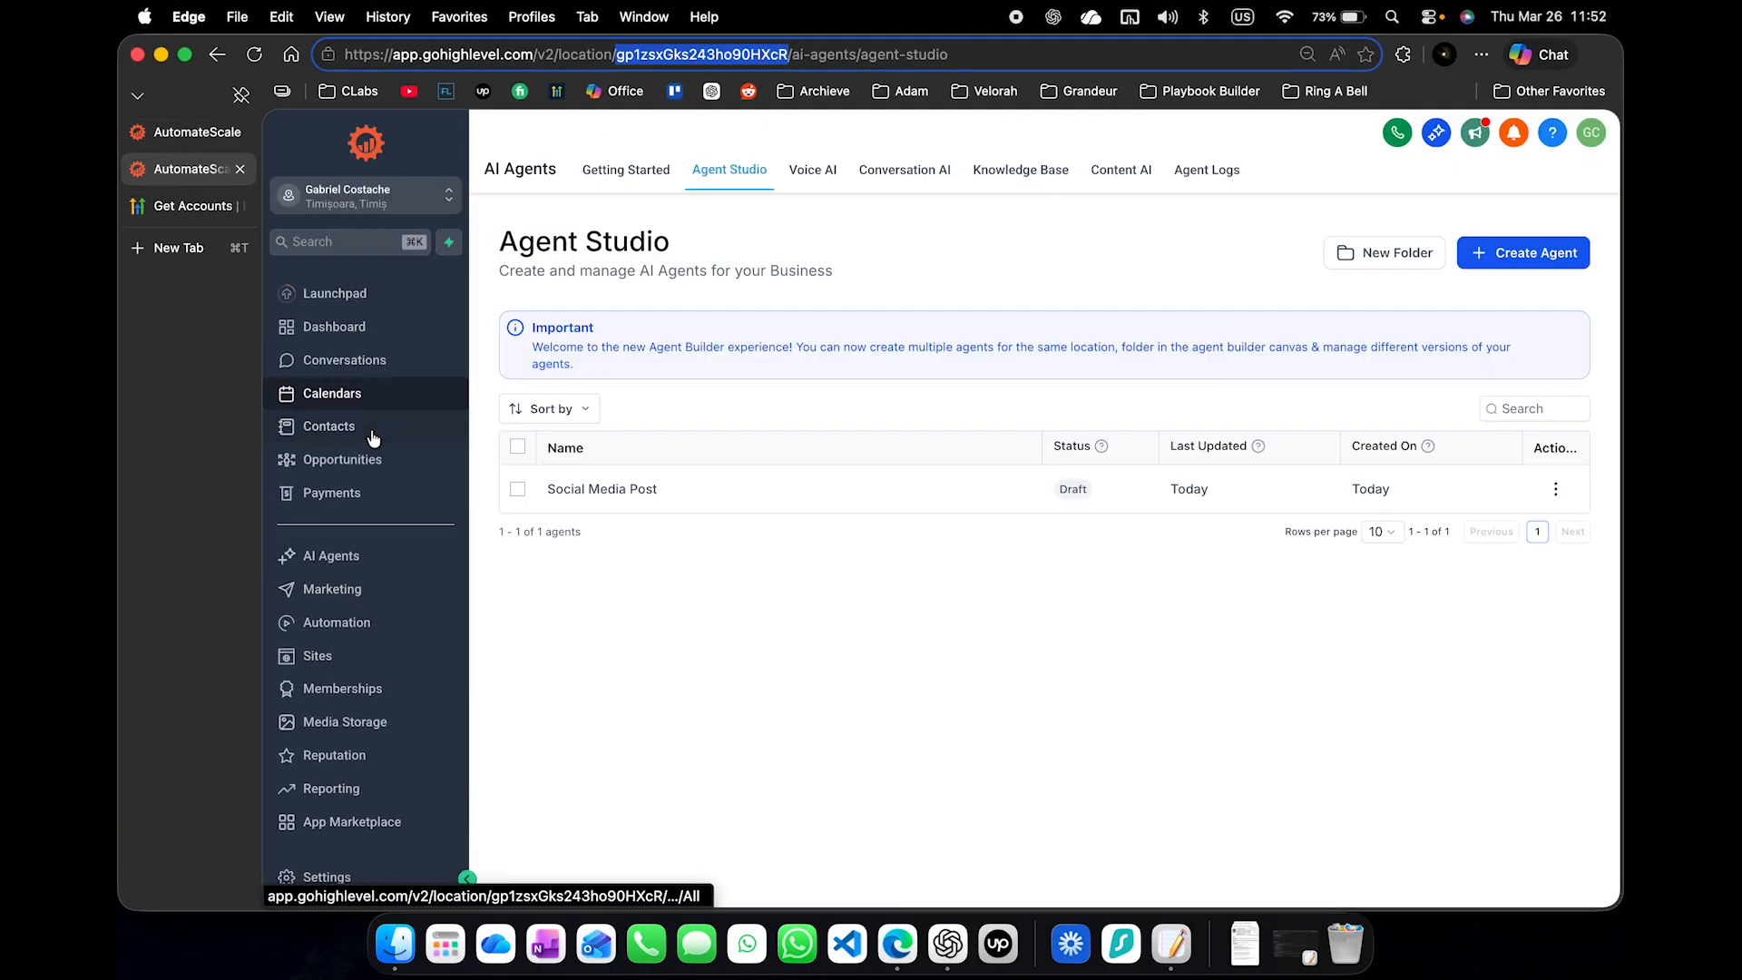
left_click(373, 437)
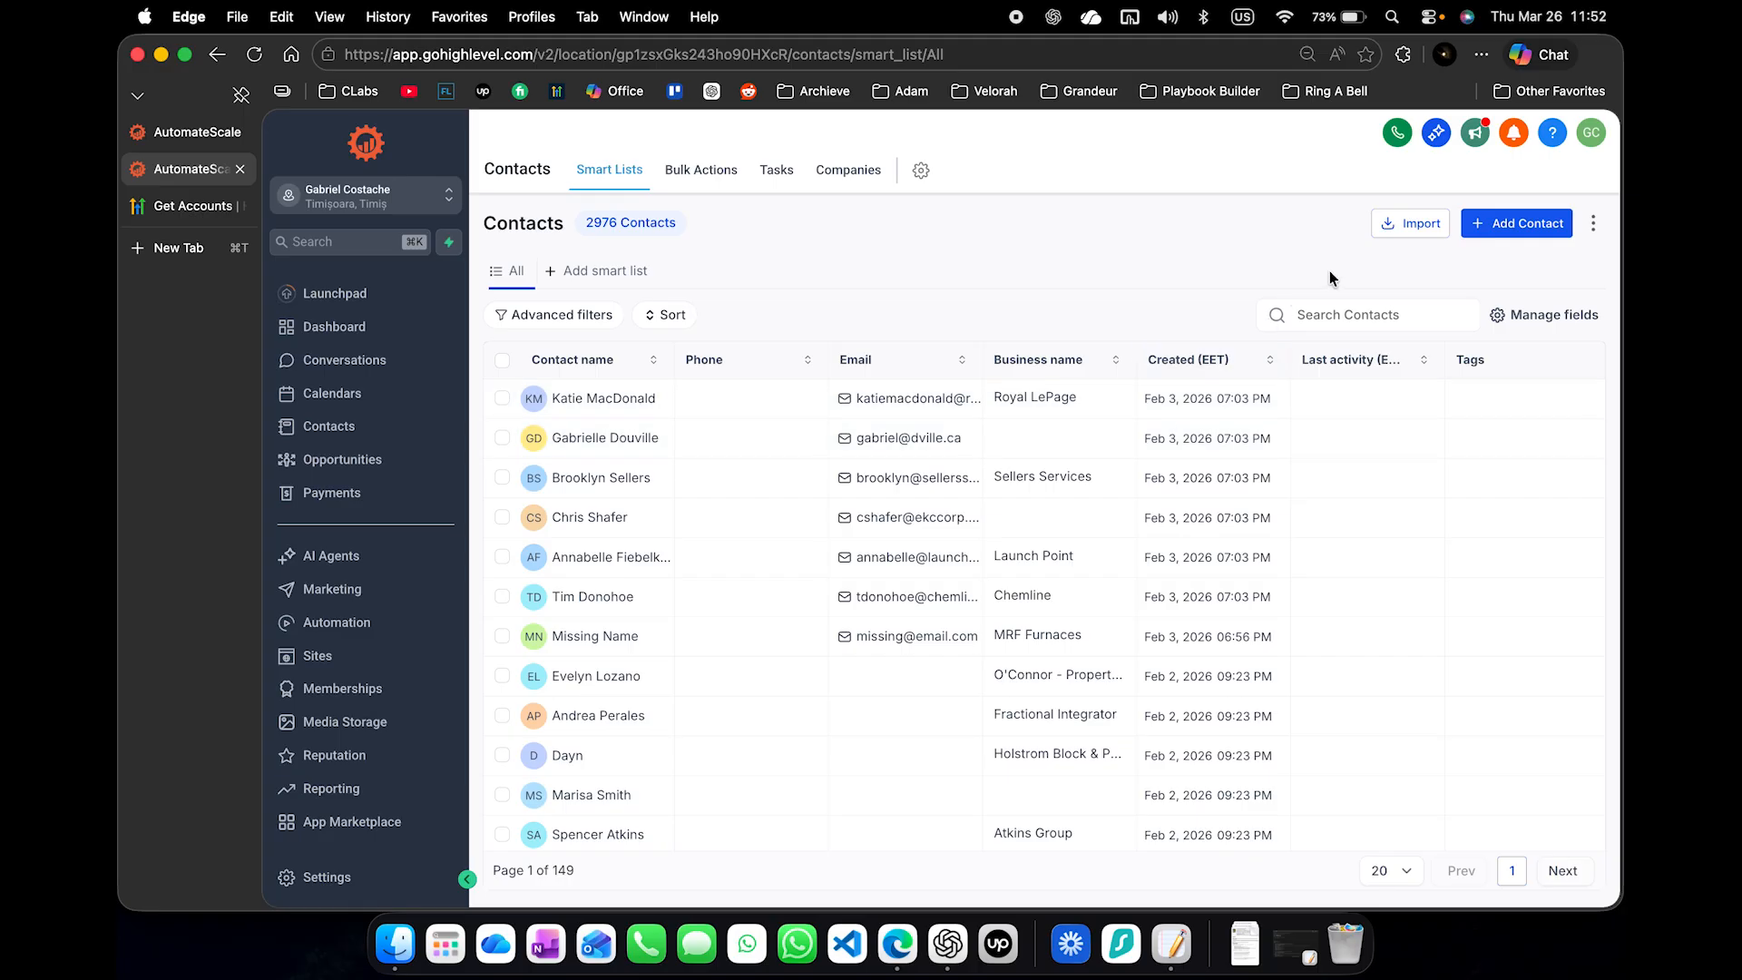
- Create a contact with first name SocialMedia, last name Post and a placeholder email address, and save it
left_click(1517, 231)
type("S")
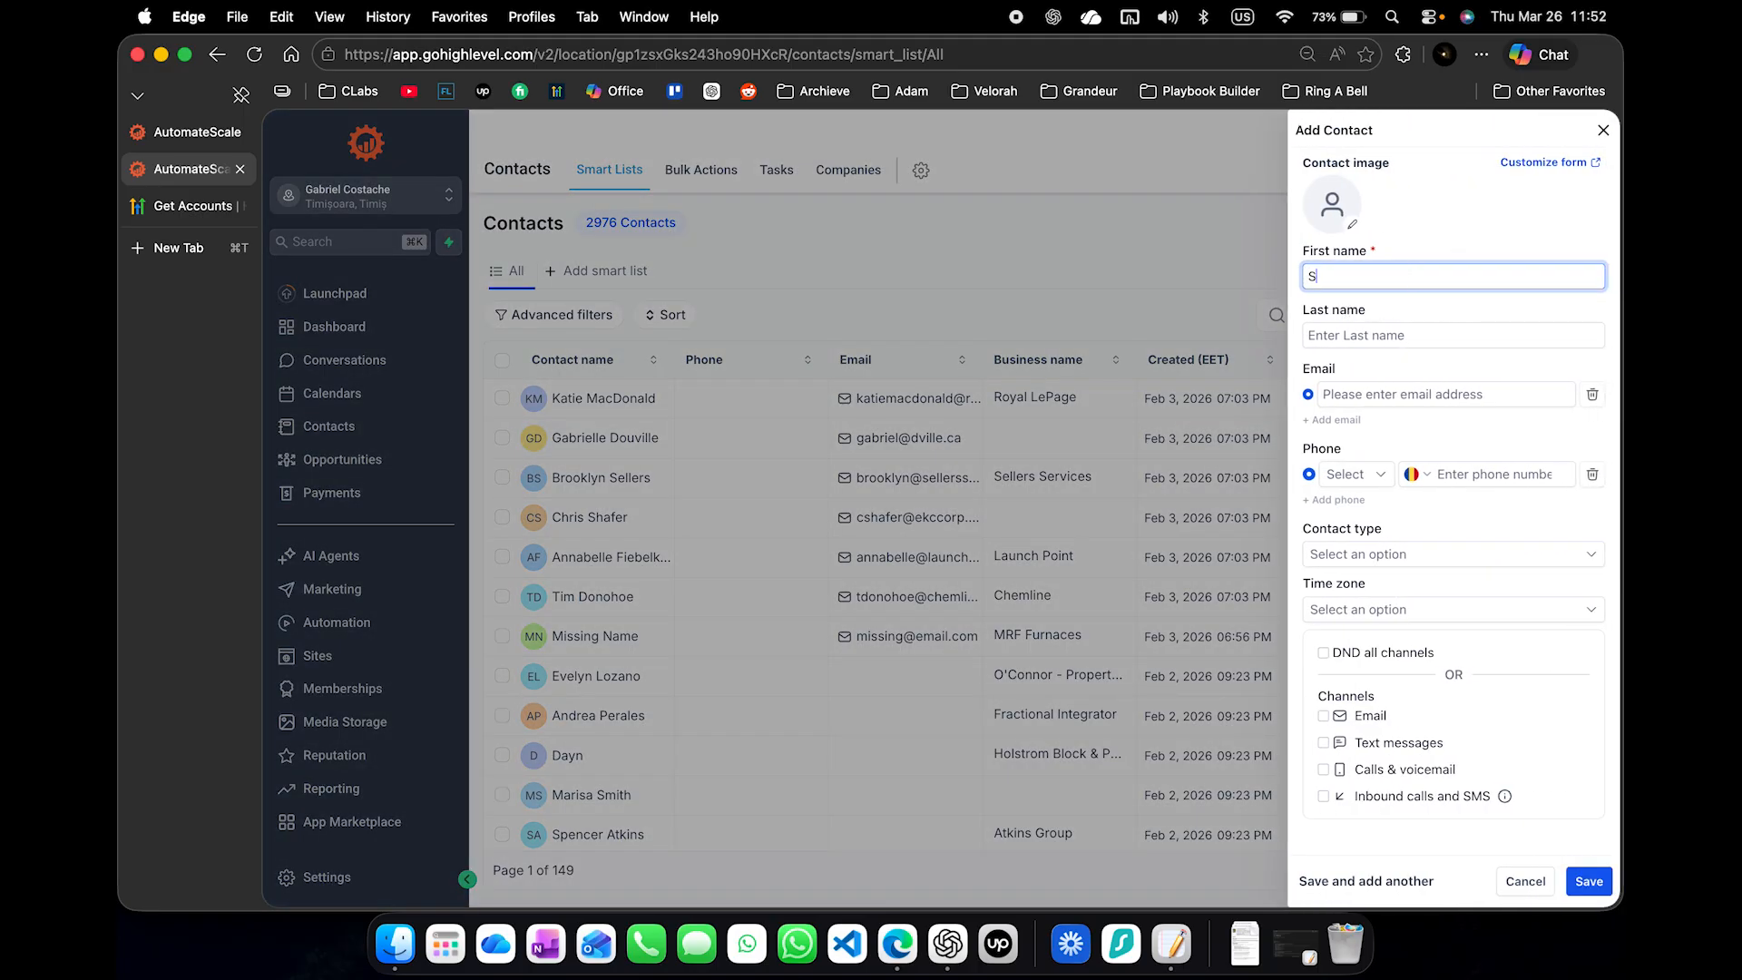
type("Post")
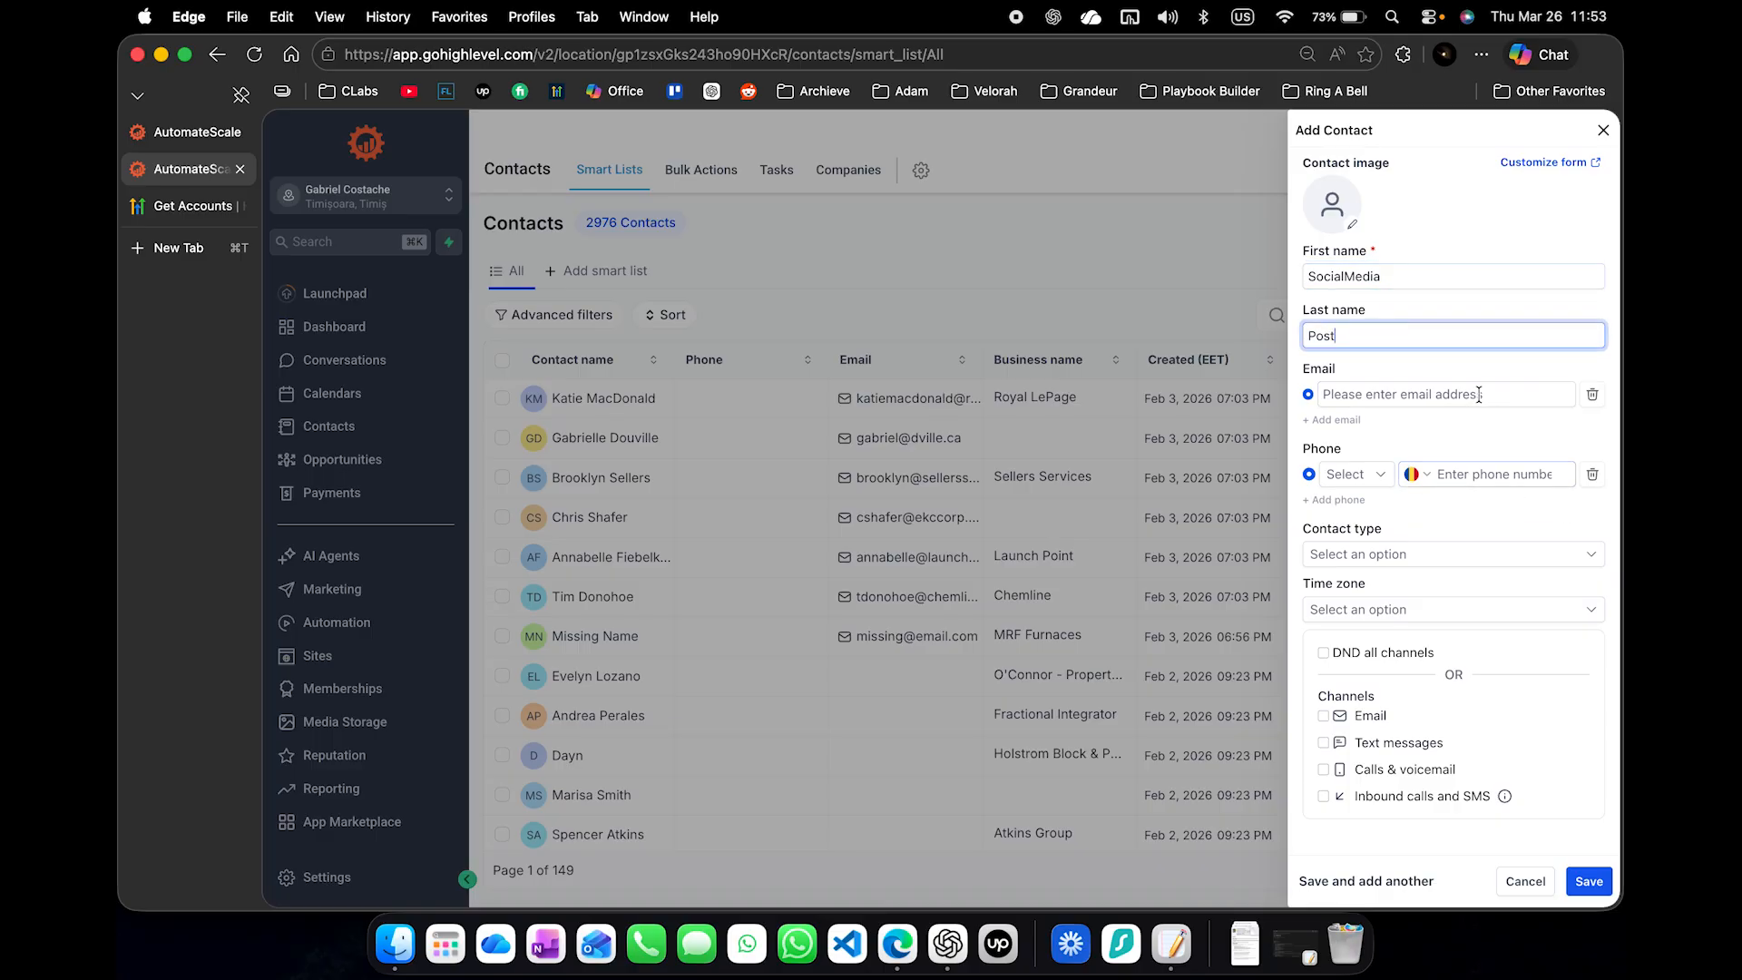
key("Tab")
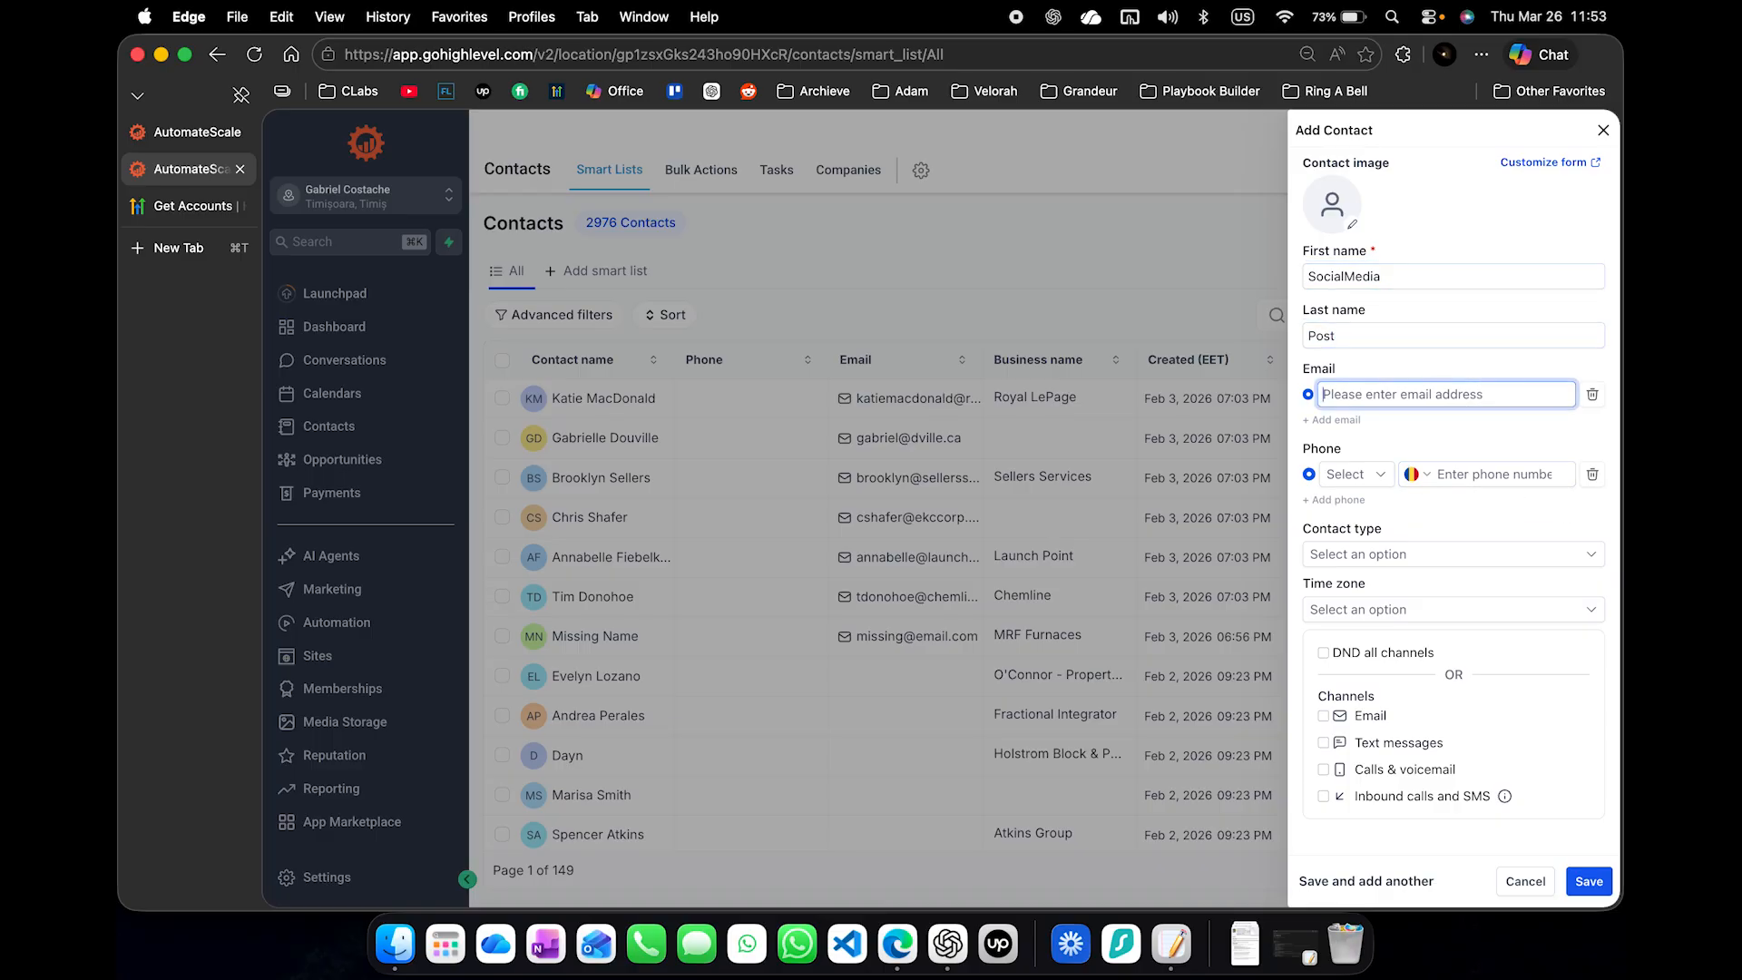
type("social@media.")
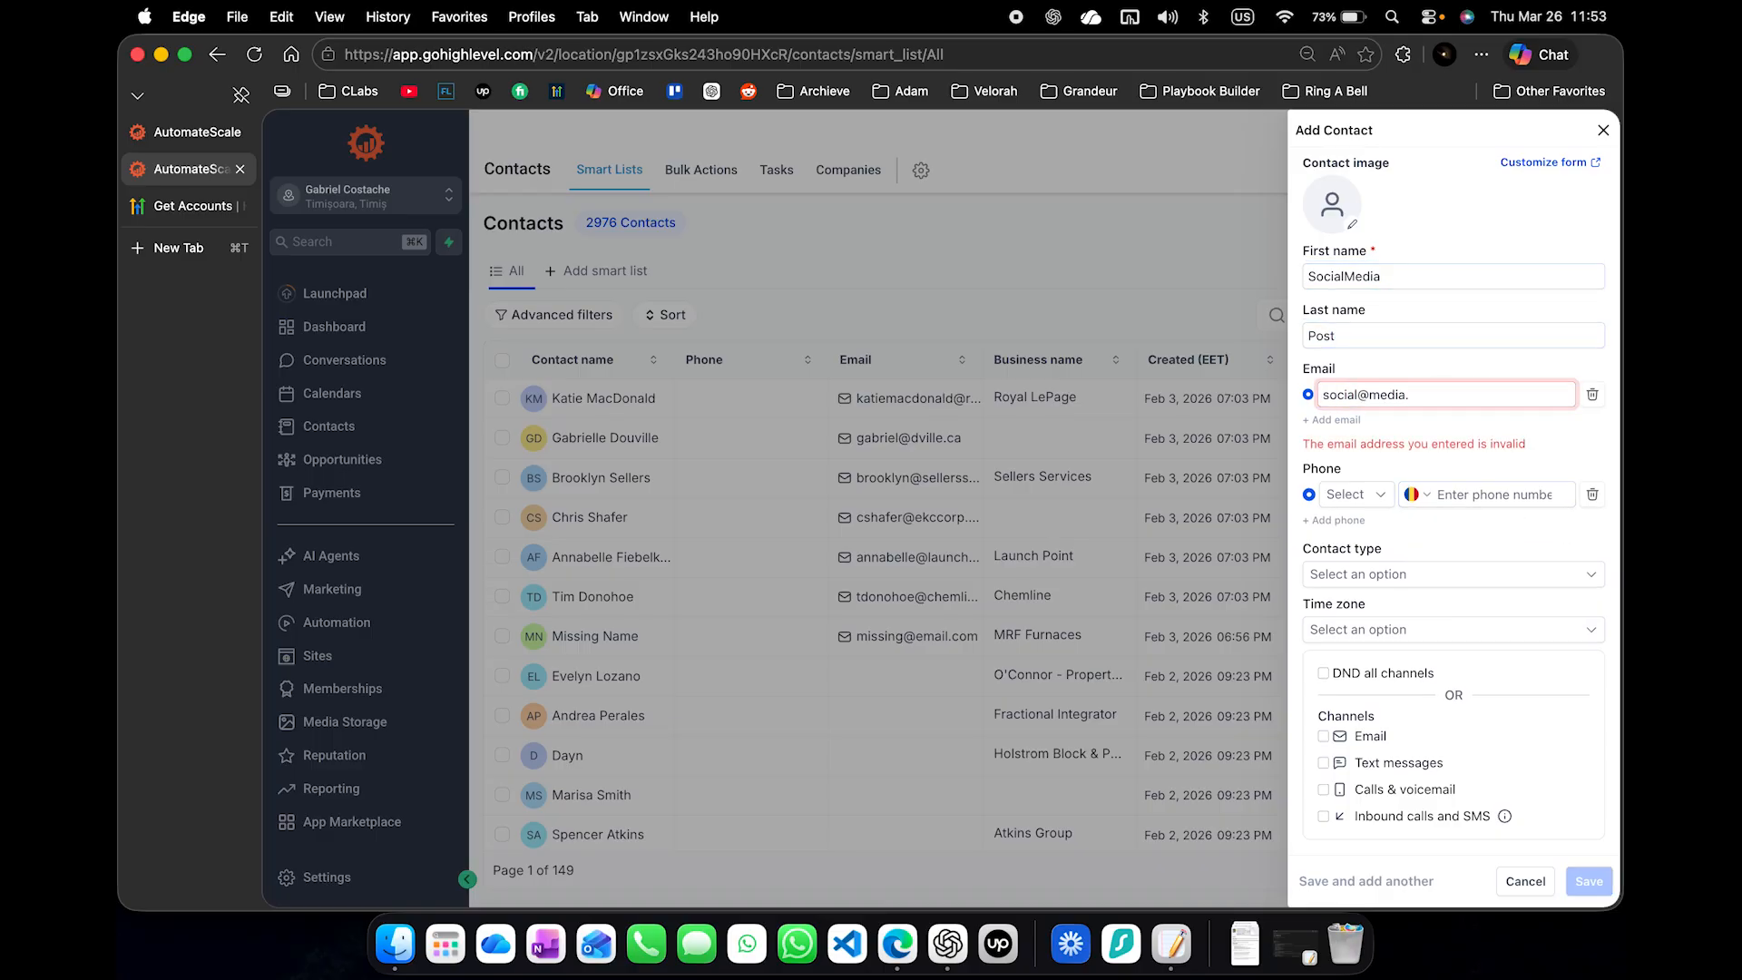
type("com")
left_click(1590, 881)
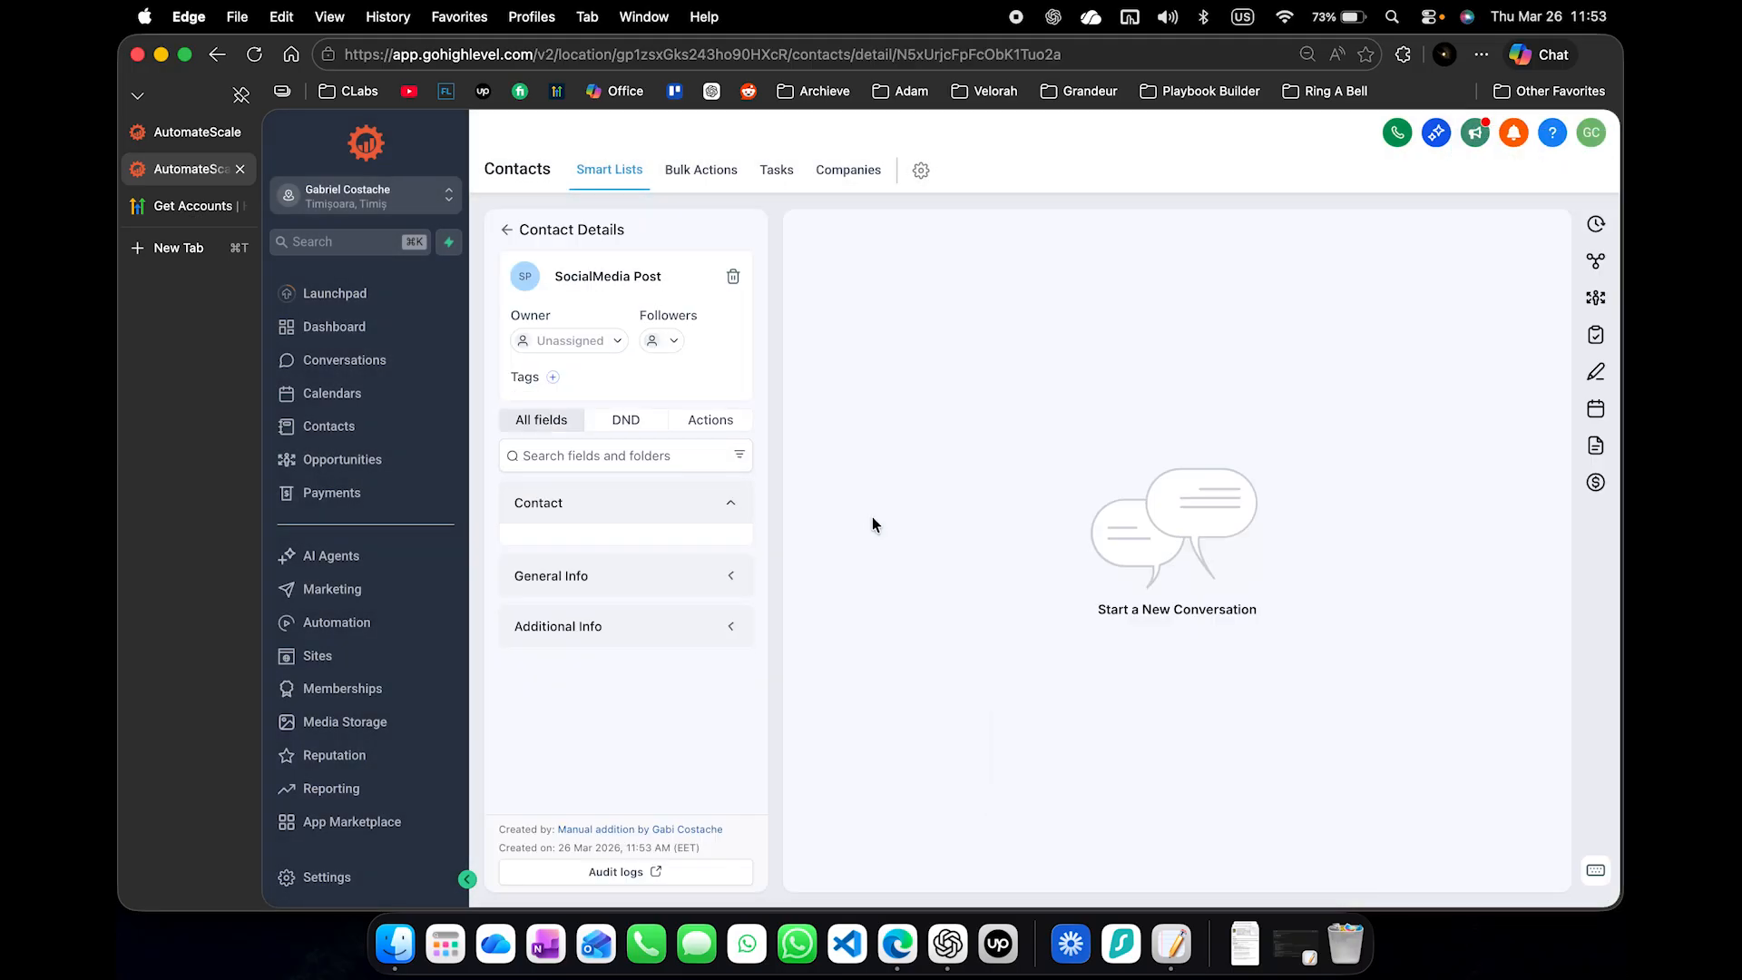
- Copy the SocialMedia Post contact's ID from its web address and paste it over the userId value in the Notepad request body
double_click(969, 53)
key("super+c")
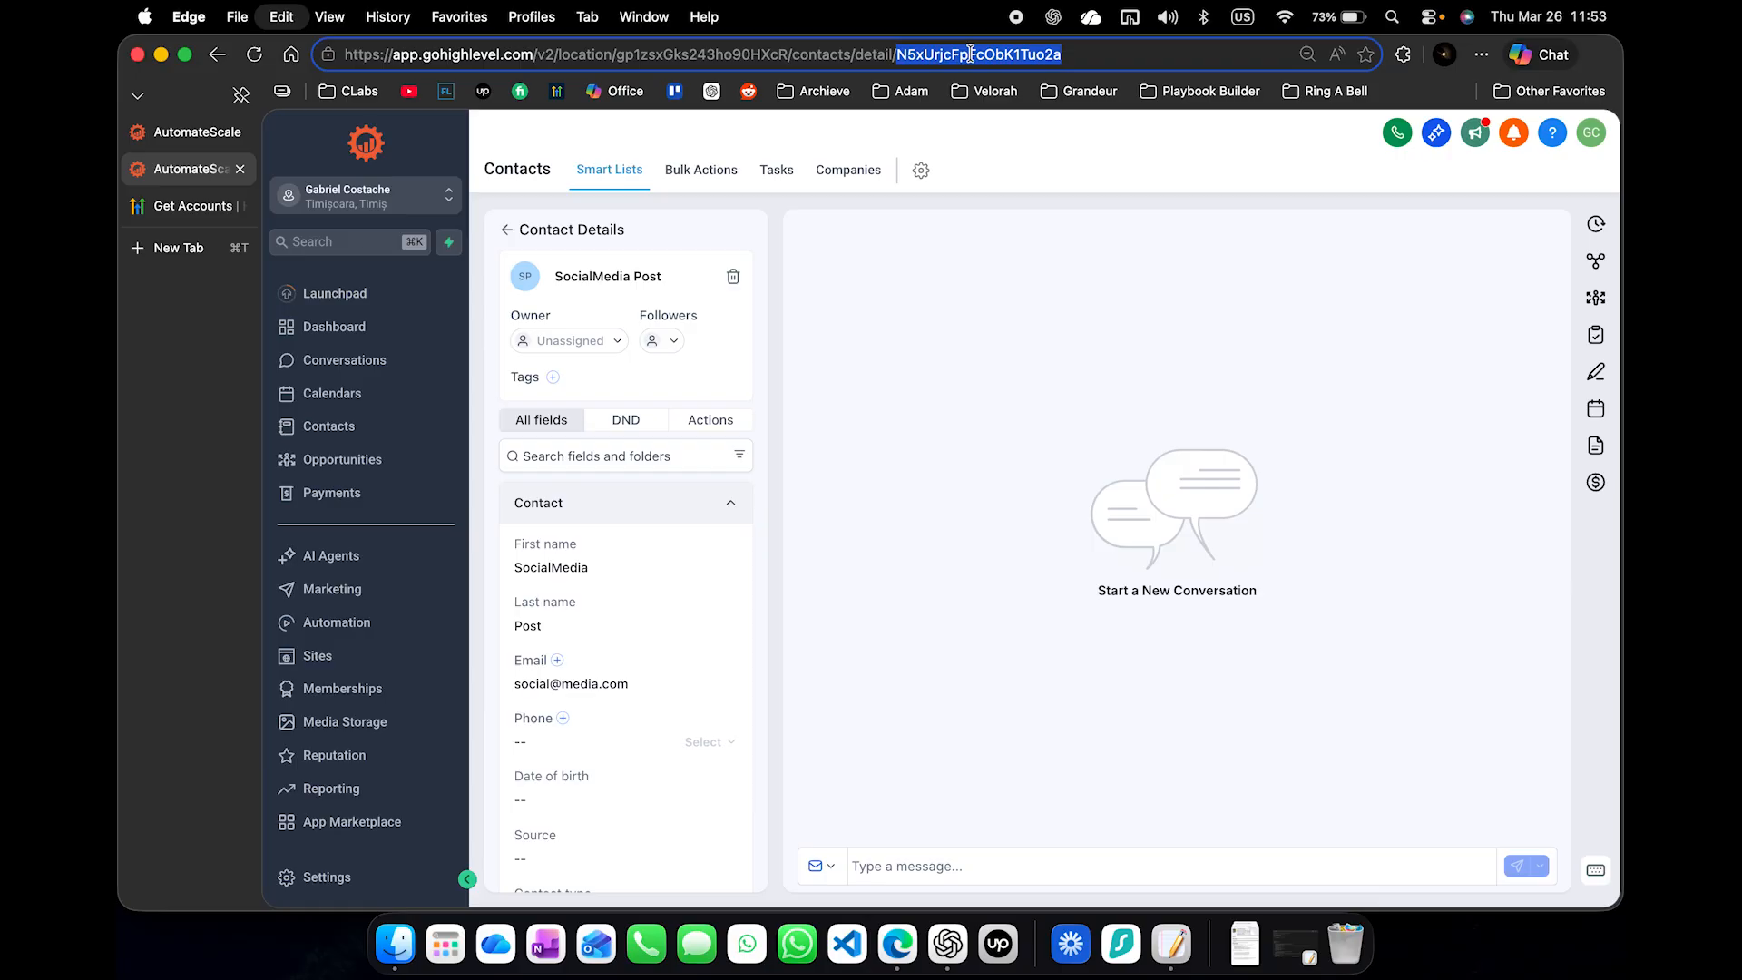
left_click(1171, 943)
double_click(646, 344)
key("super+v")
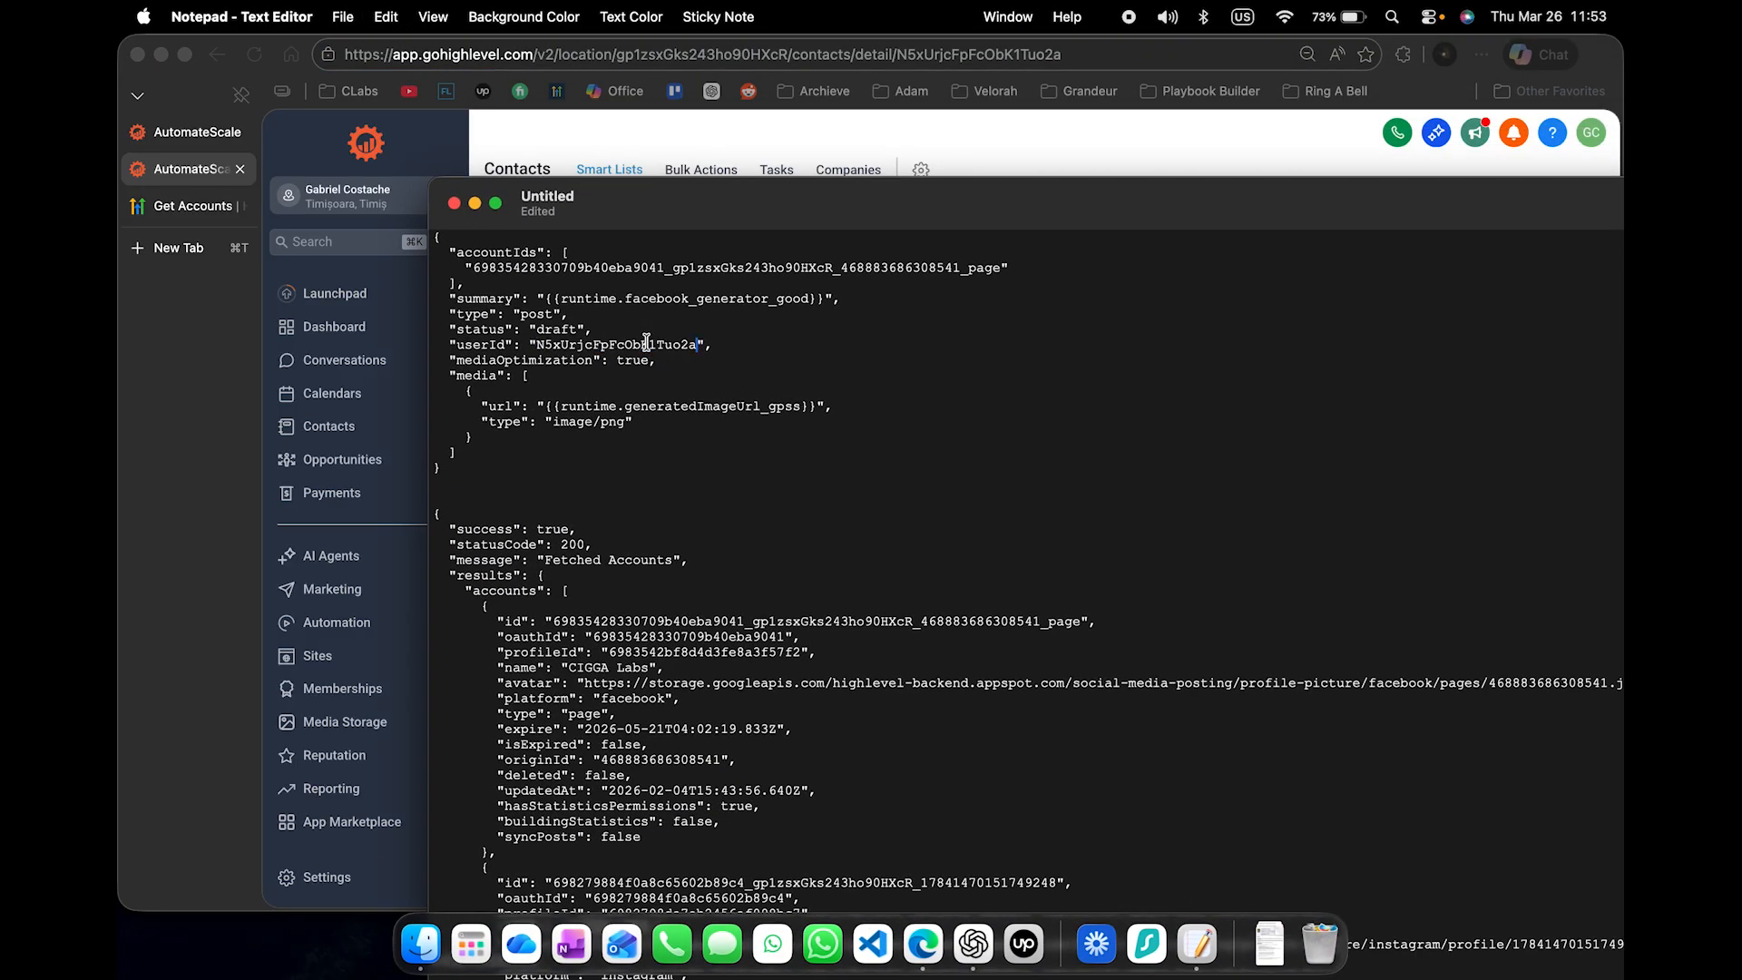
- Replace the API Call node's JSON request body in Agent Studio with the updated body from the note, and save the node and flow
left_click_drag(502, 467, 434, 234)
key("super+c")
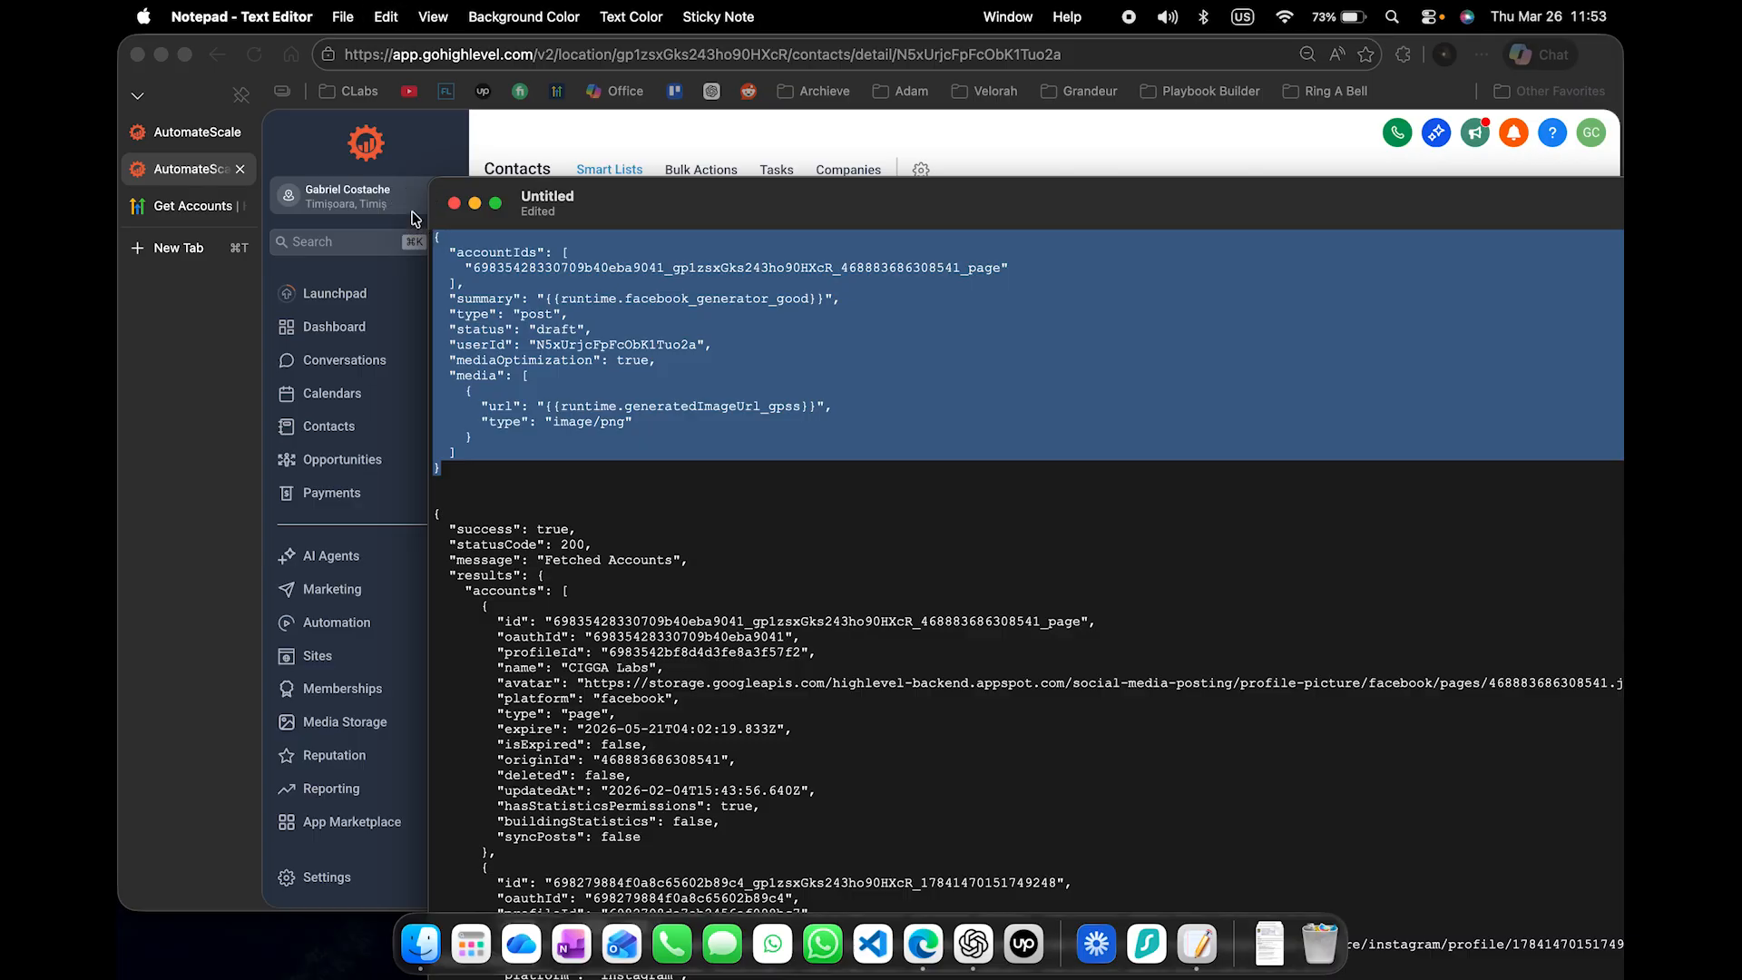
left_click(473, 204)
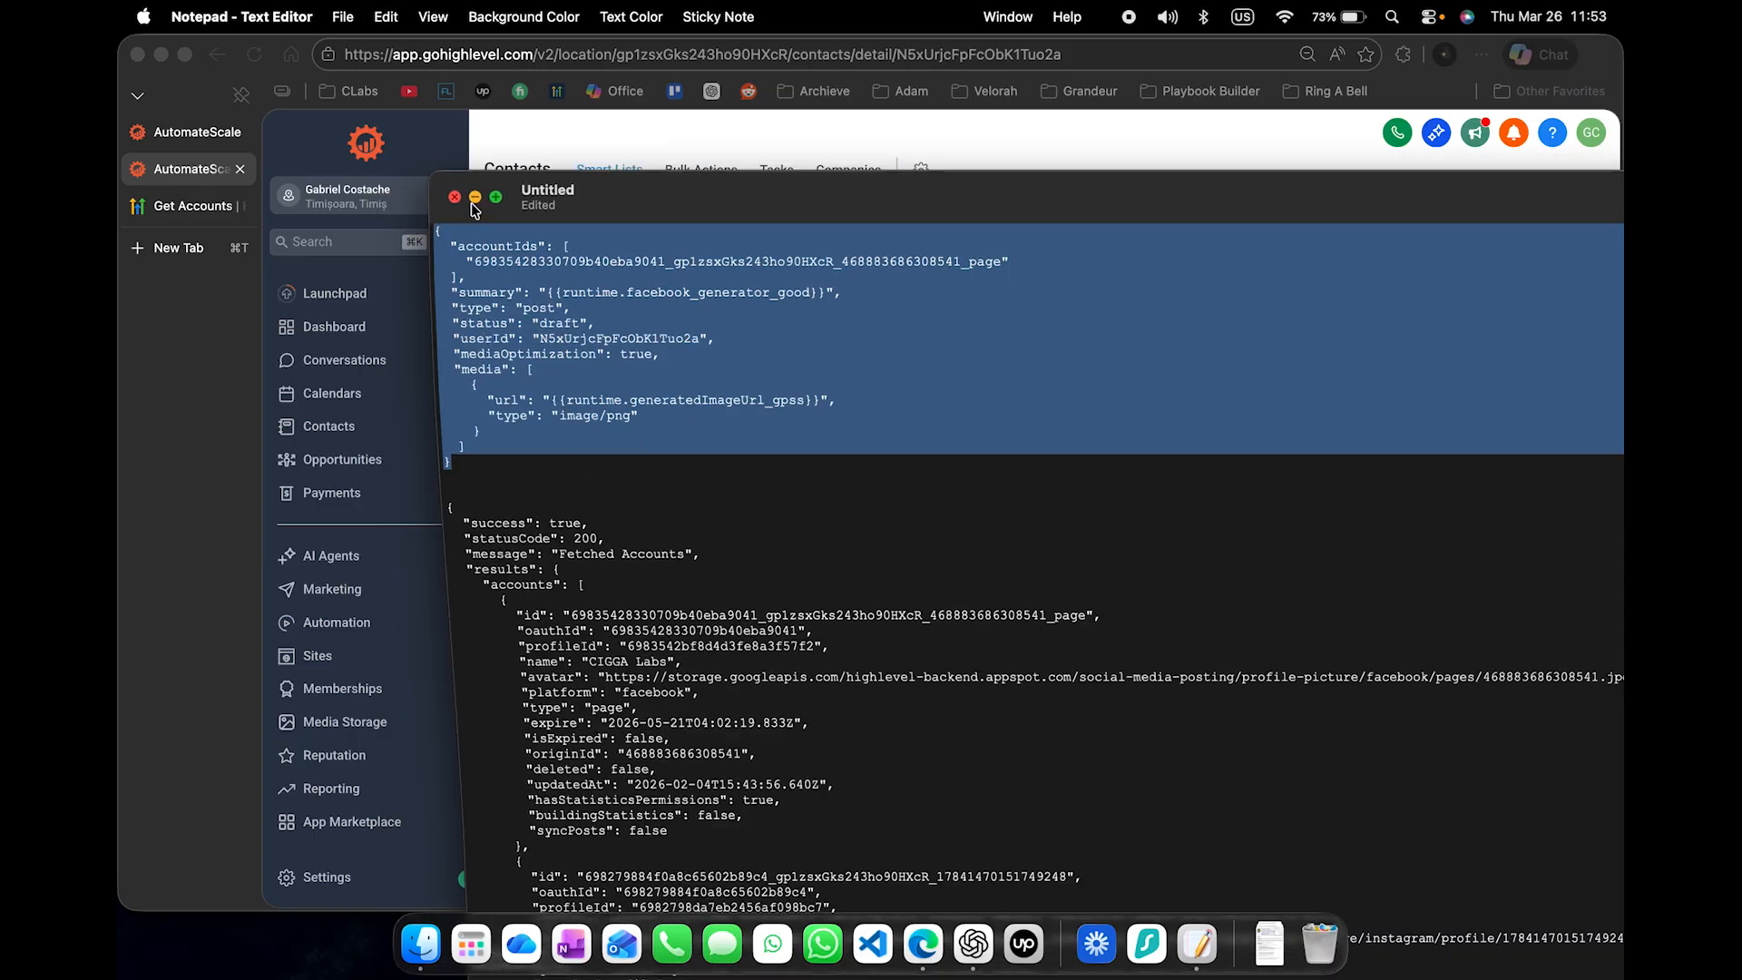
left_click(184, 128)
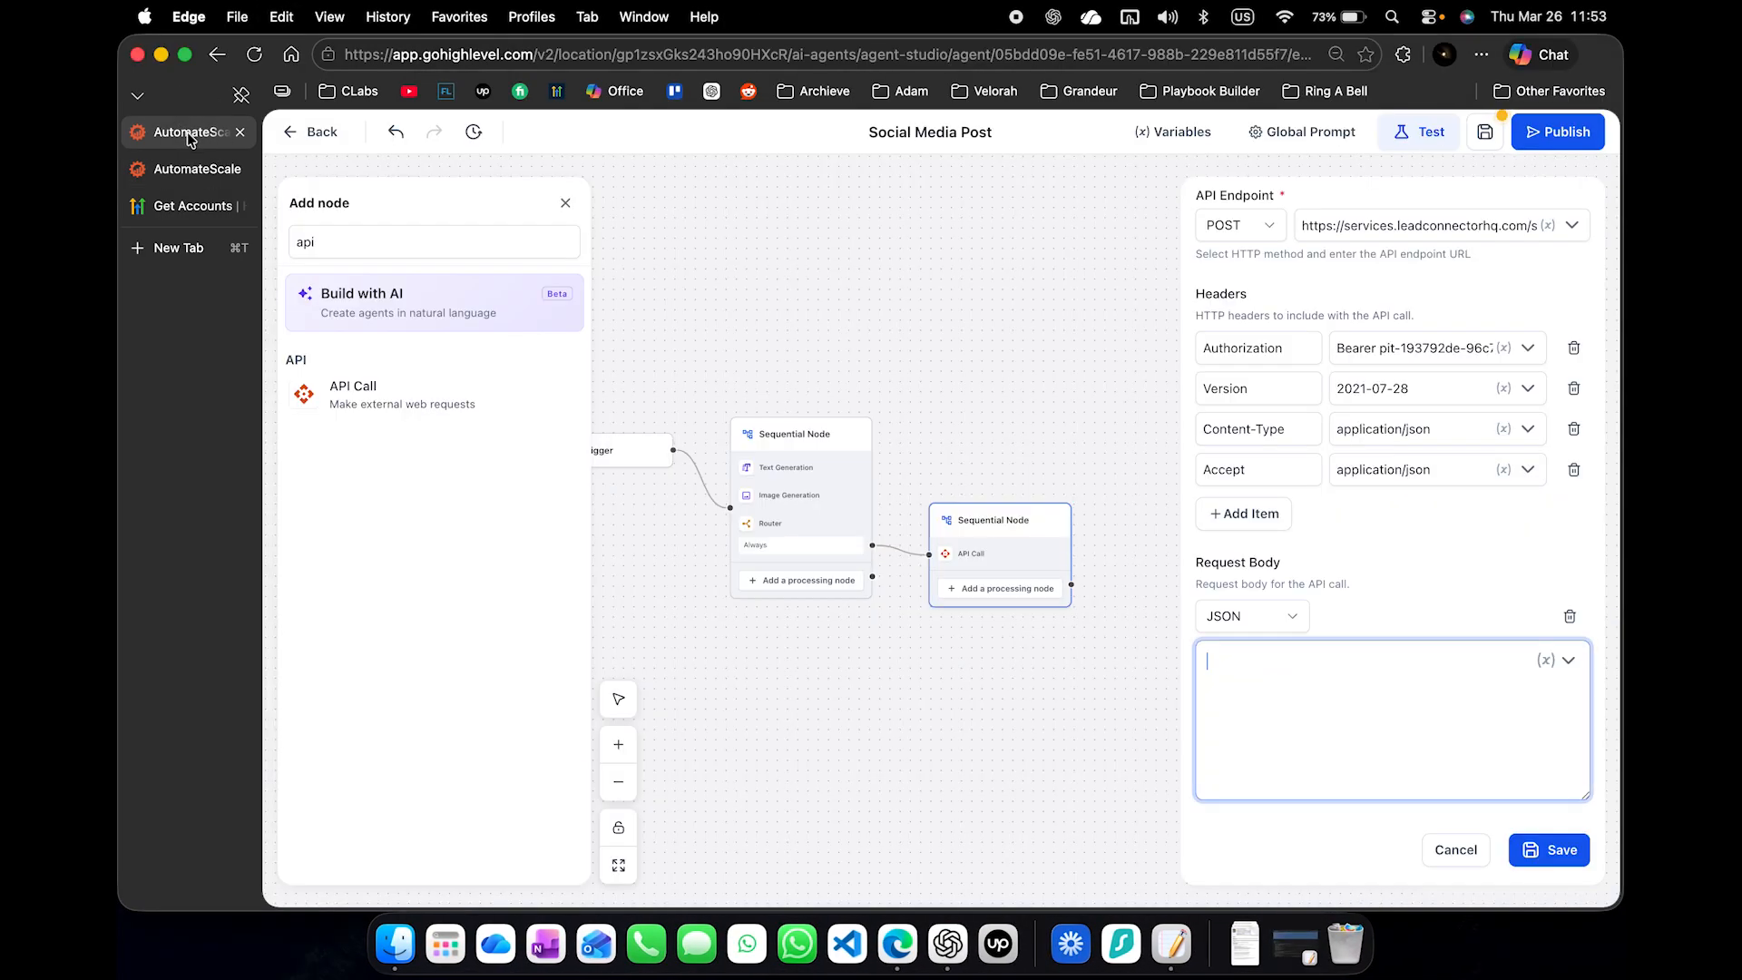
left_click(1560, 853)
left_click_drag(1177, 820, 1320, 816)
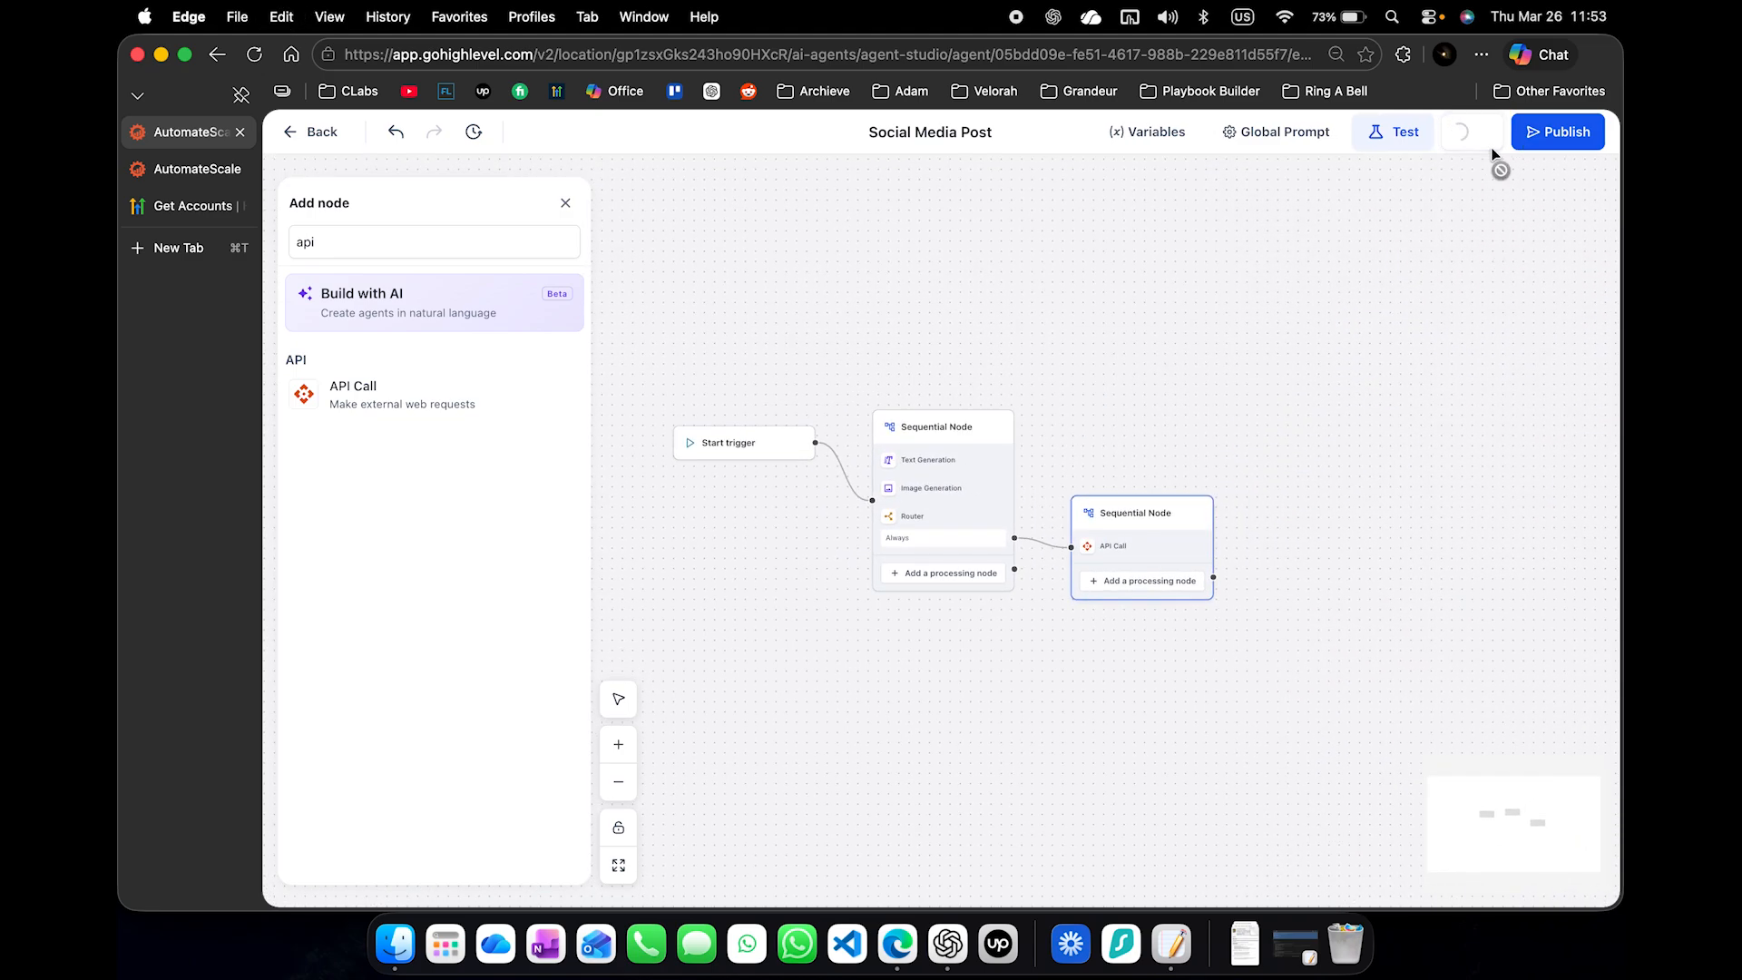
left_click_drag(1058, 313, 1162, 362)
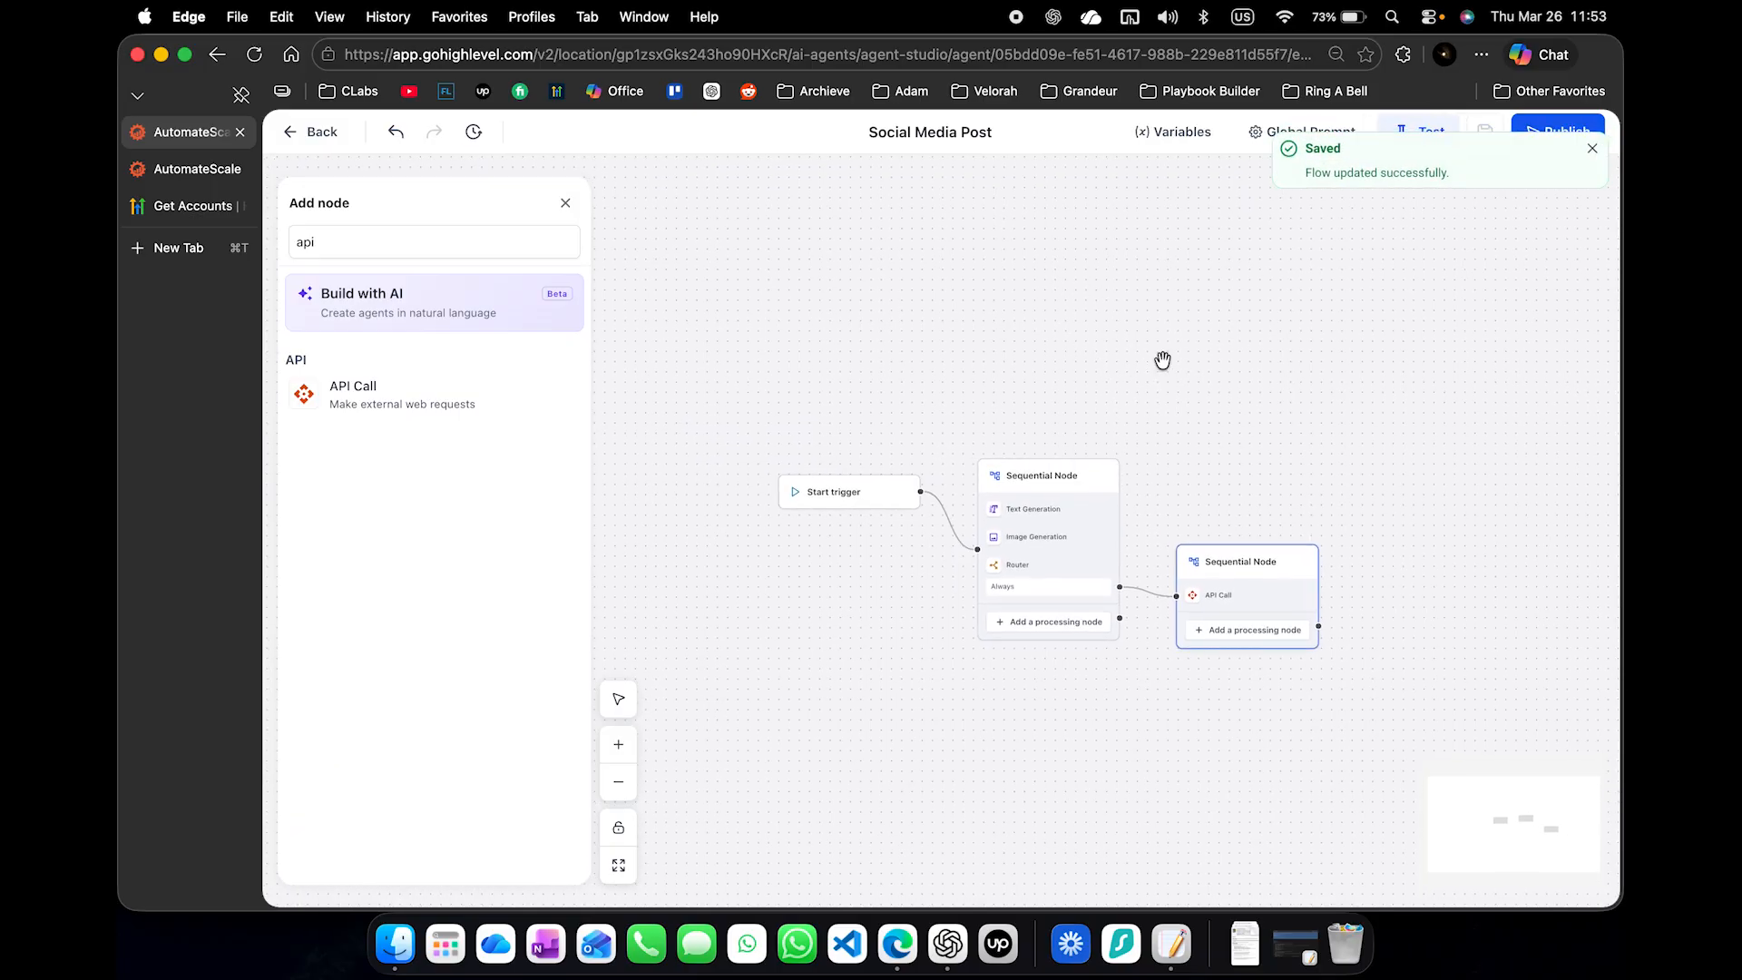
left_click_drag(888, 502, 890, 538)
left_click(890, 538)
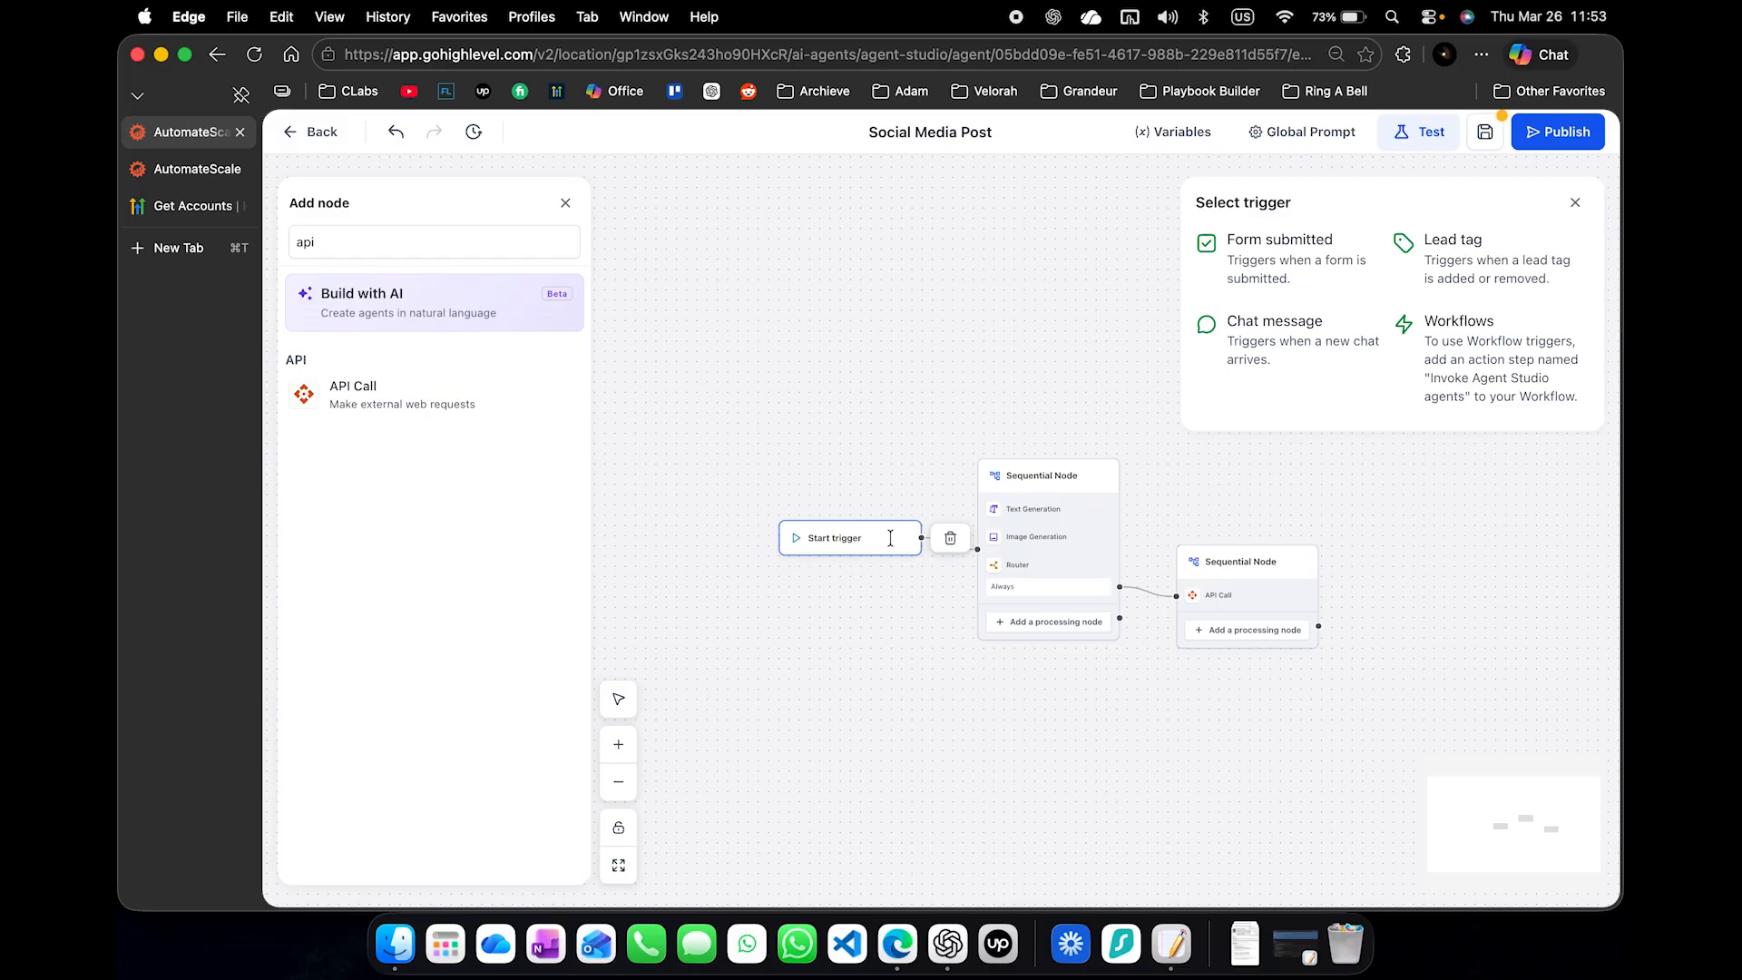
left_click(1507, 263)
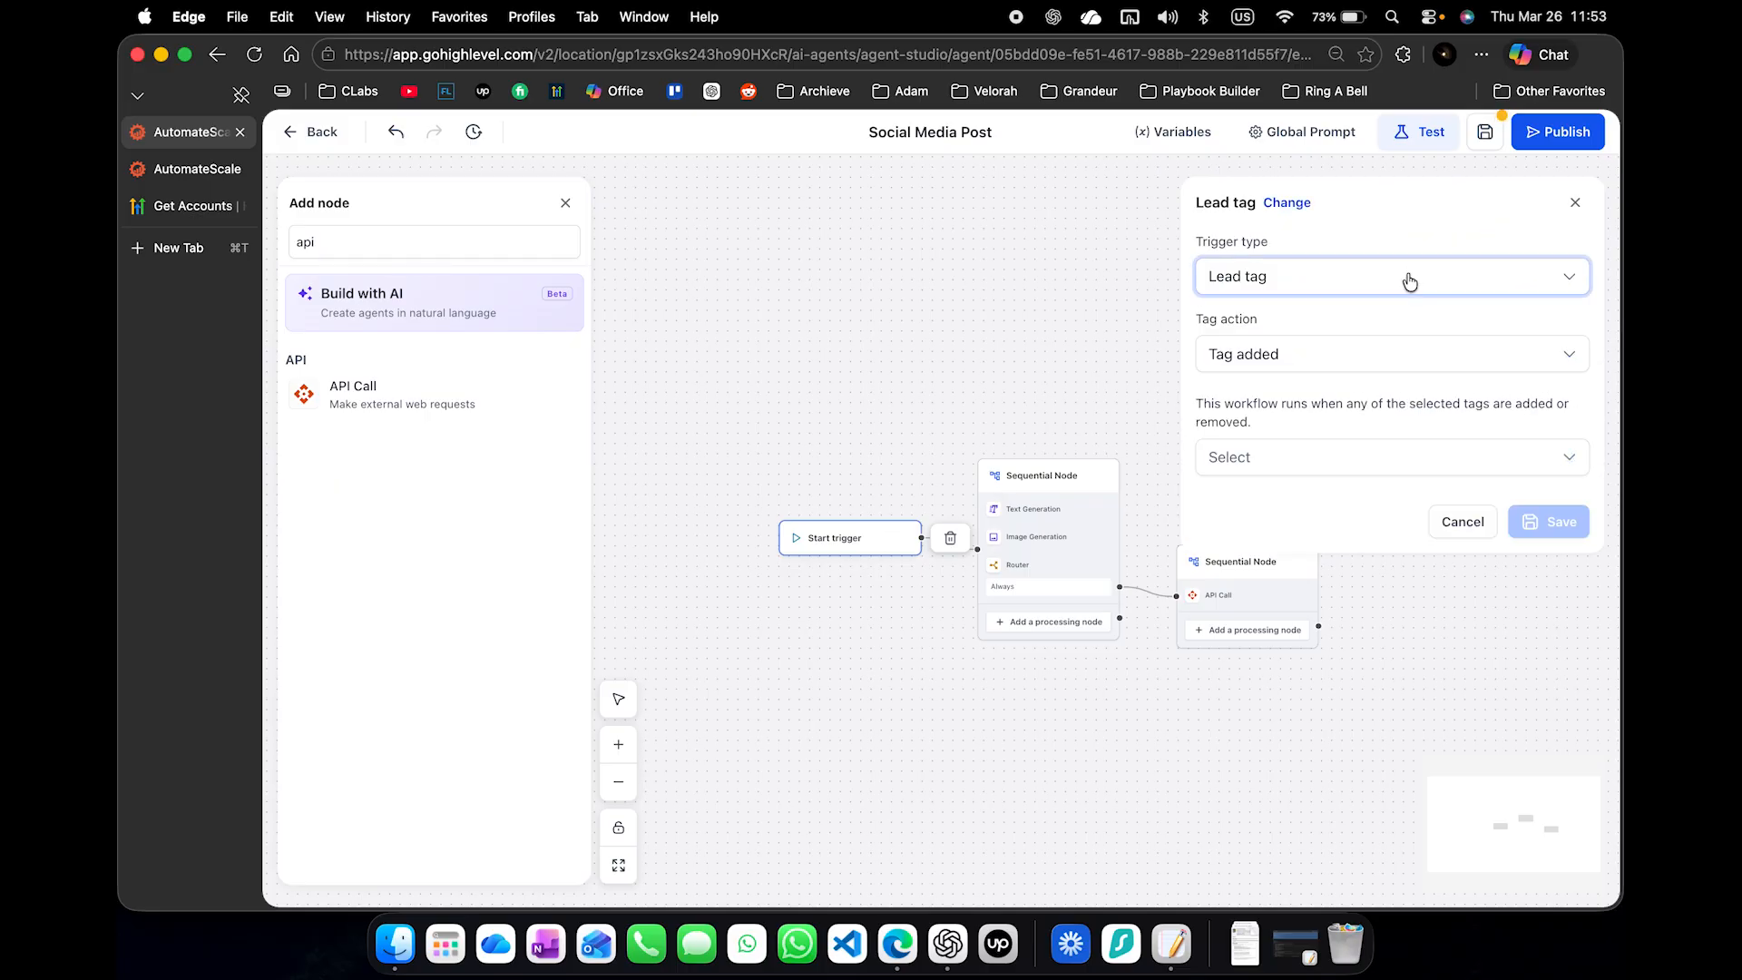
- Create the tag socialmedia_deployed on the SocialMedia Post contact and remove it from the contact again
left_click(200, 177)
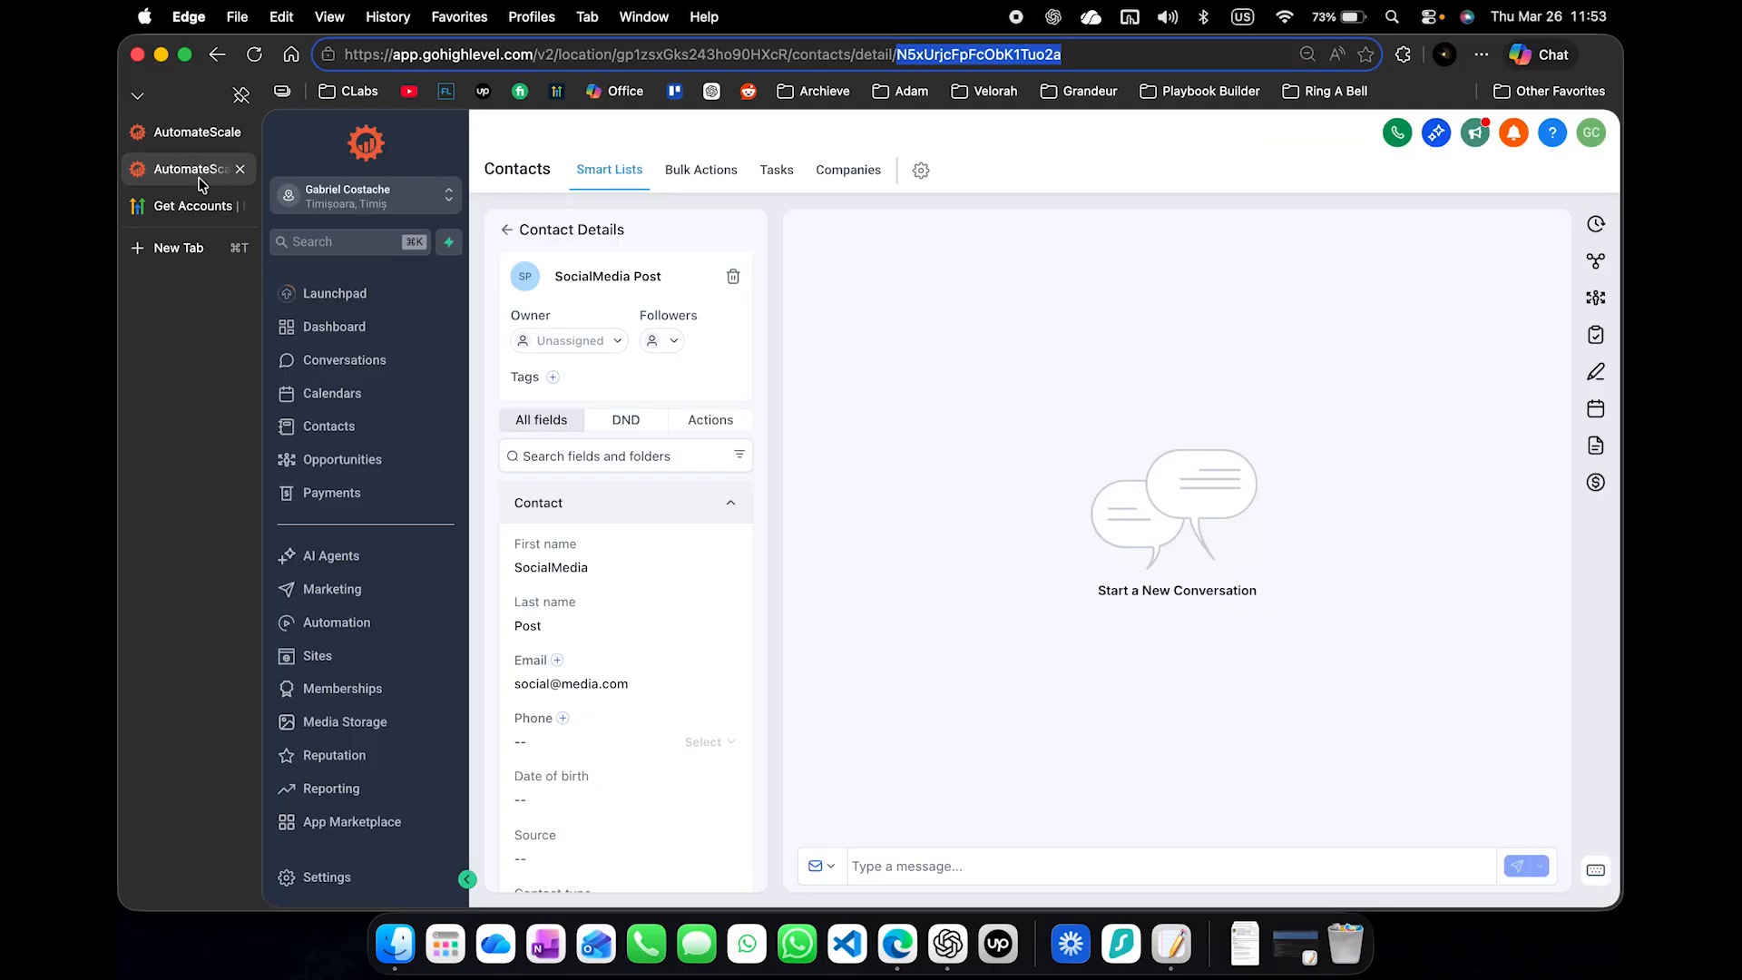
scroll(665, 649, "down", 5)
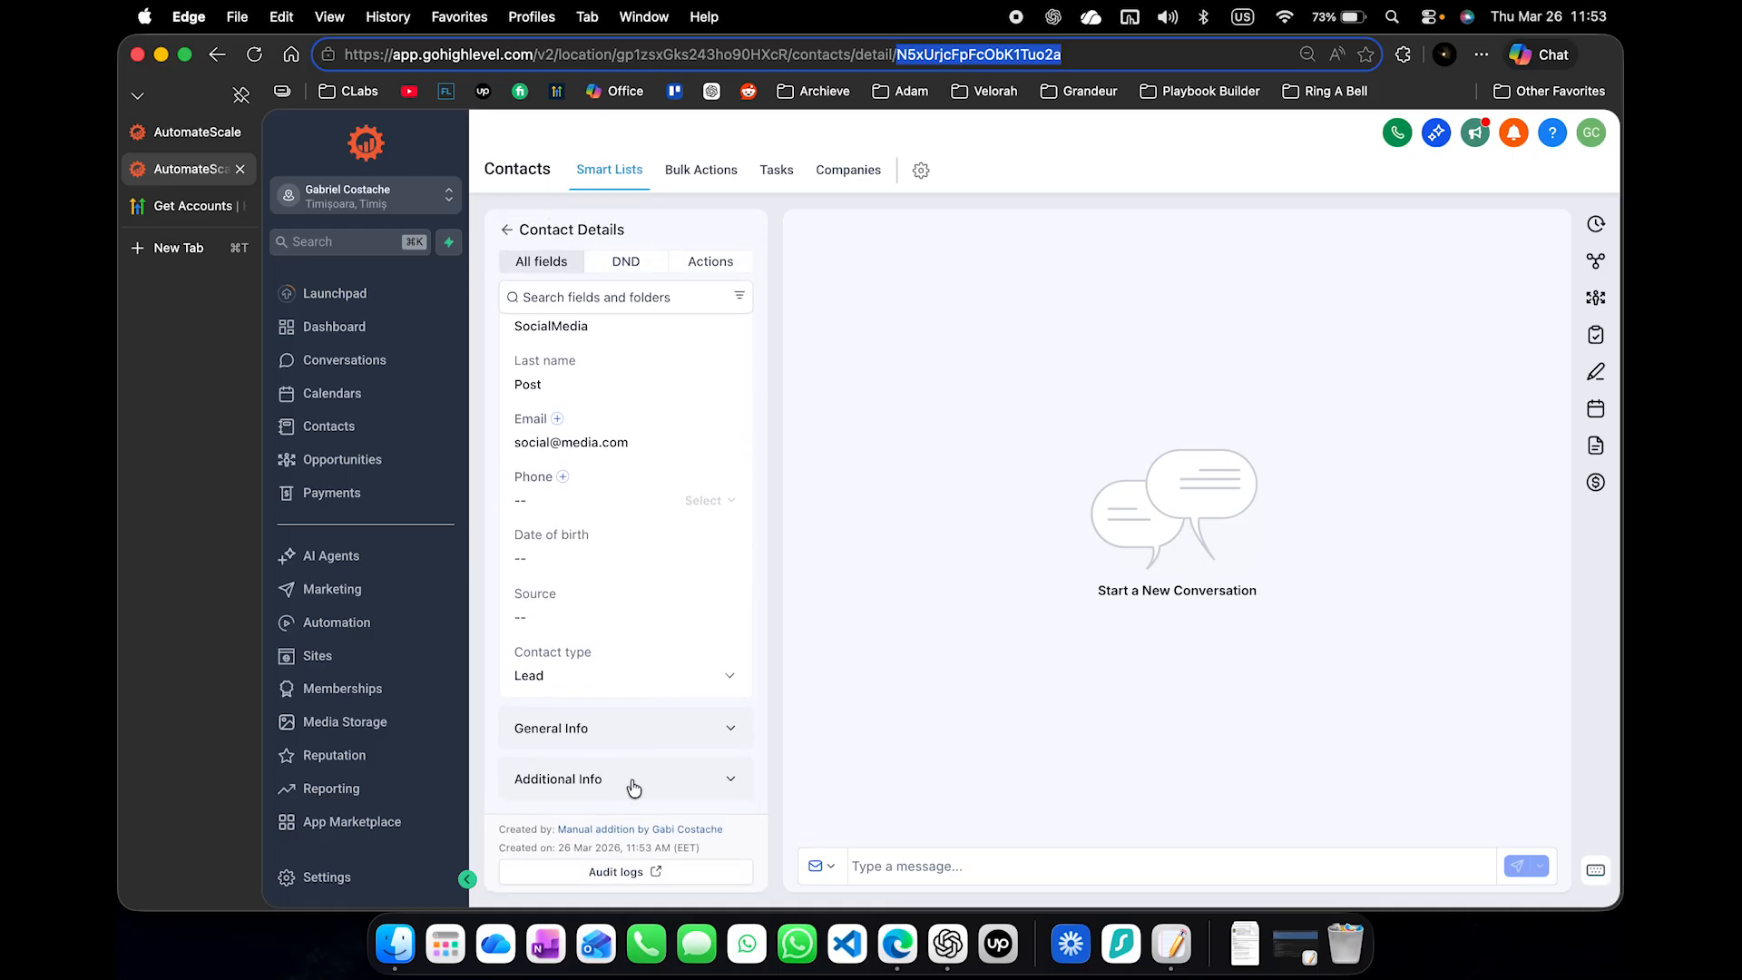
scroll(689, 677, "up", 5)
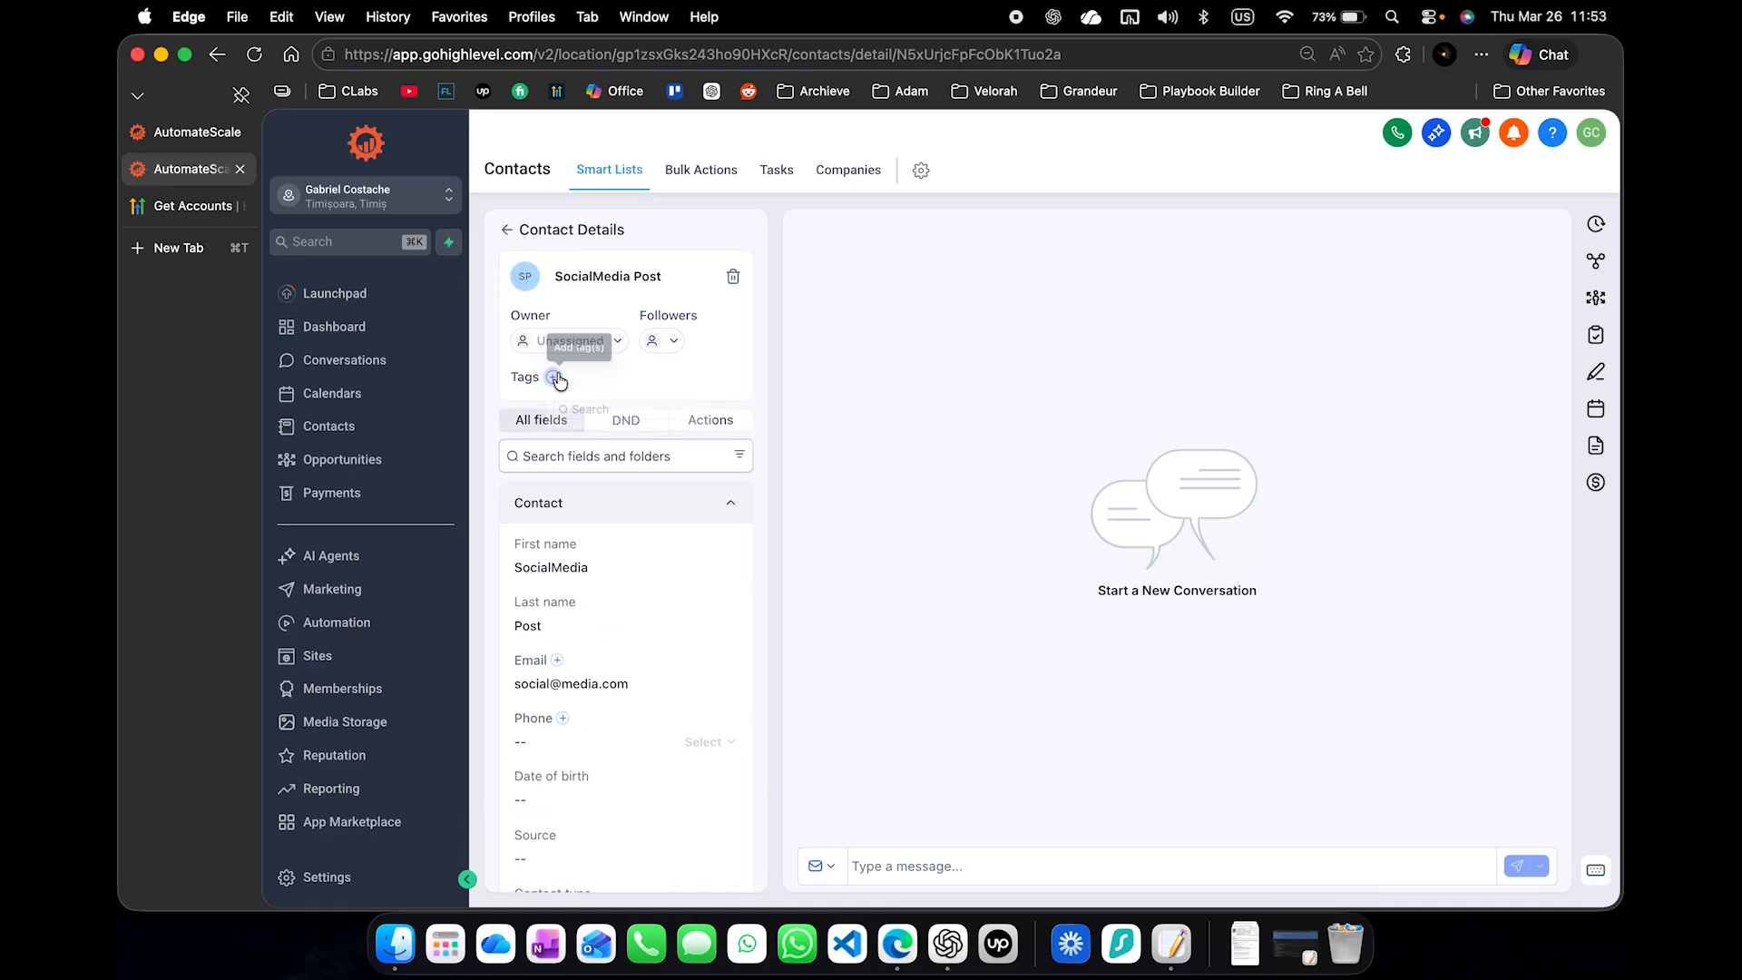
left_click(553, 377)
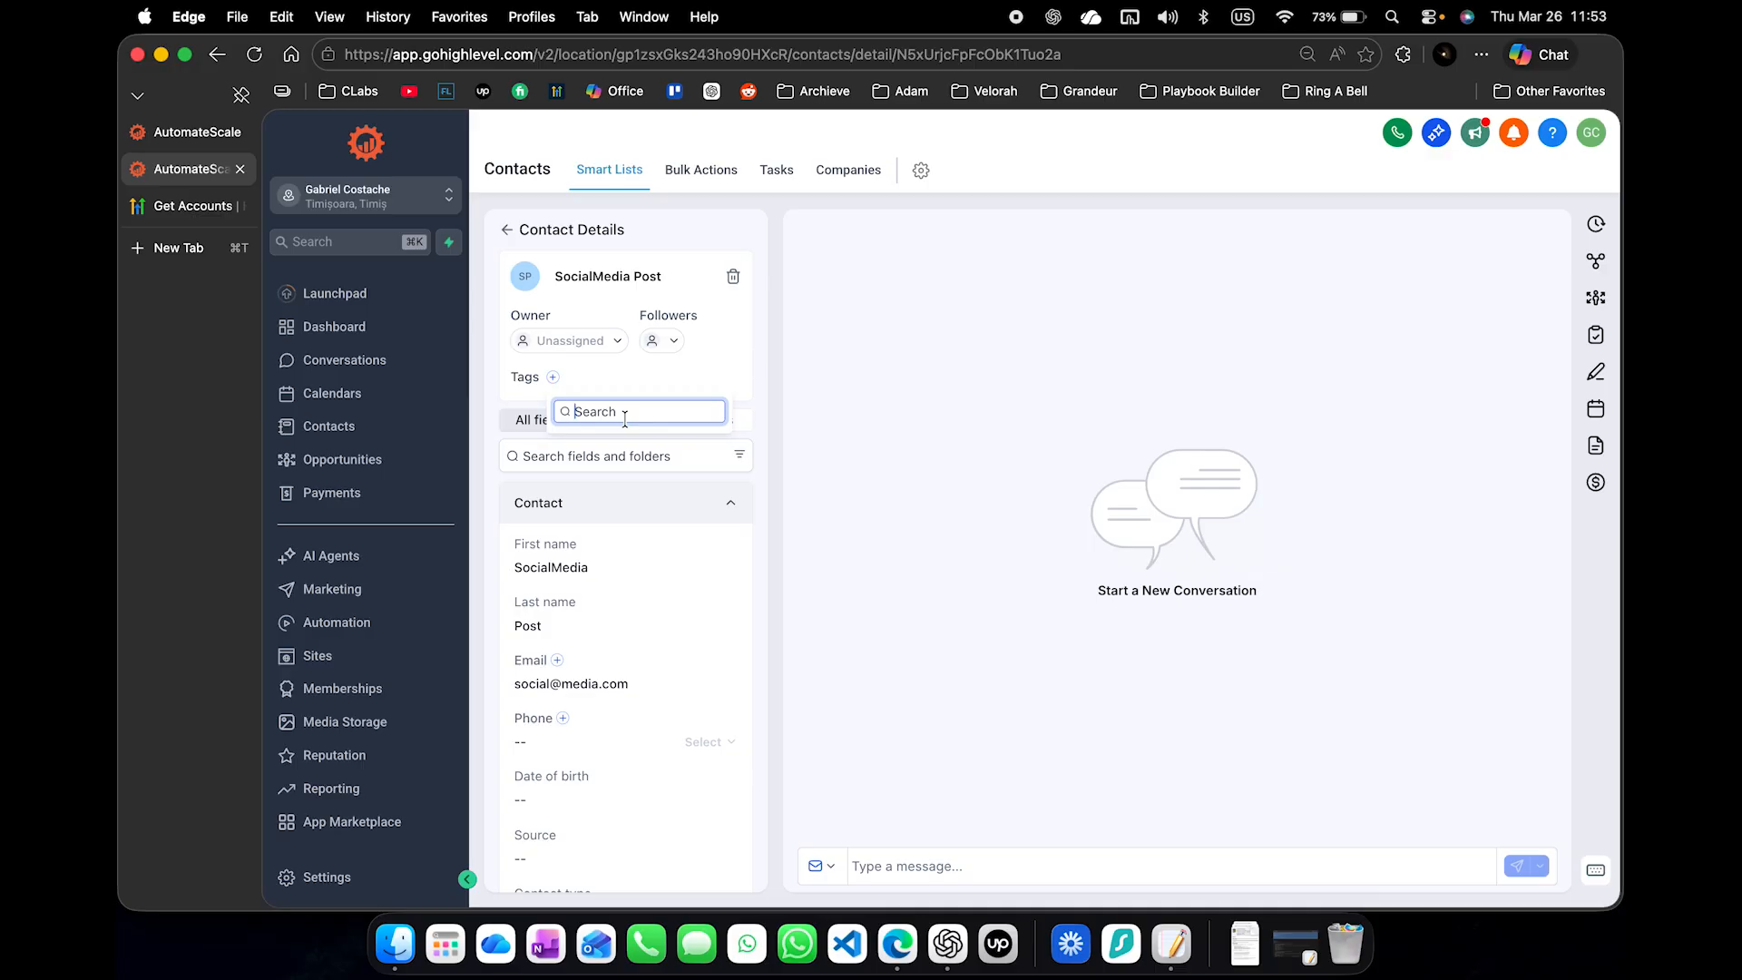
type("so")
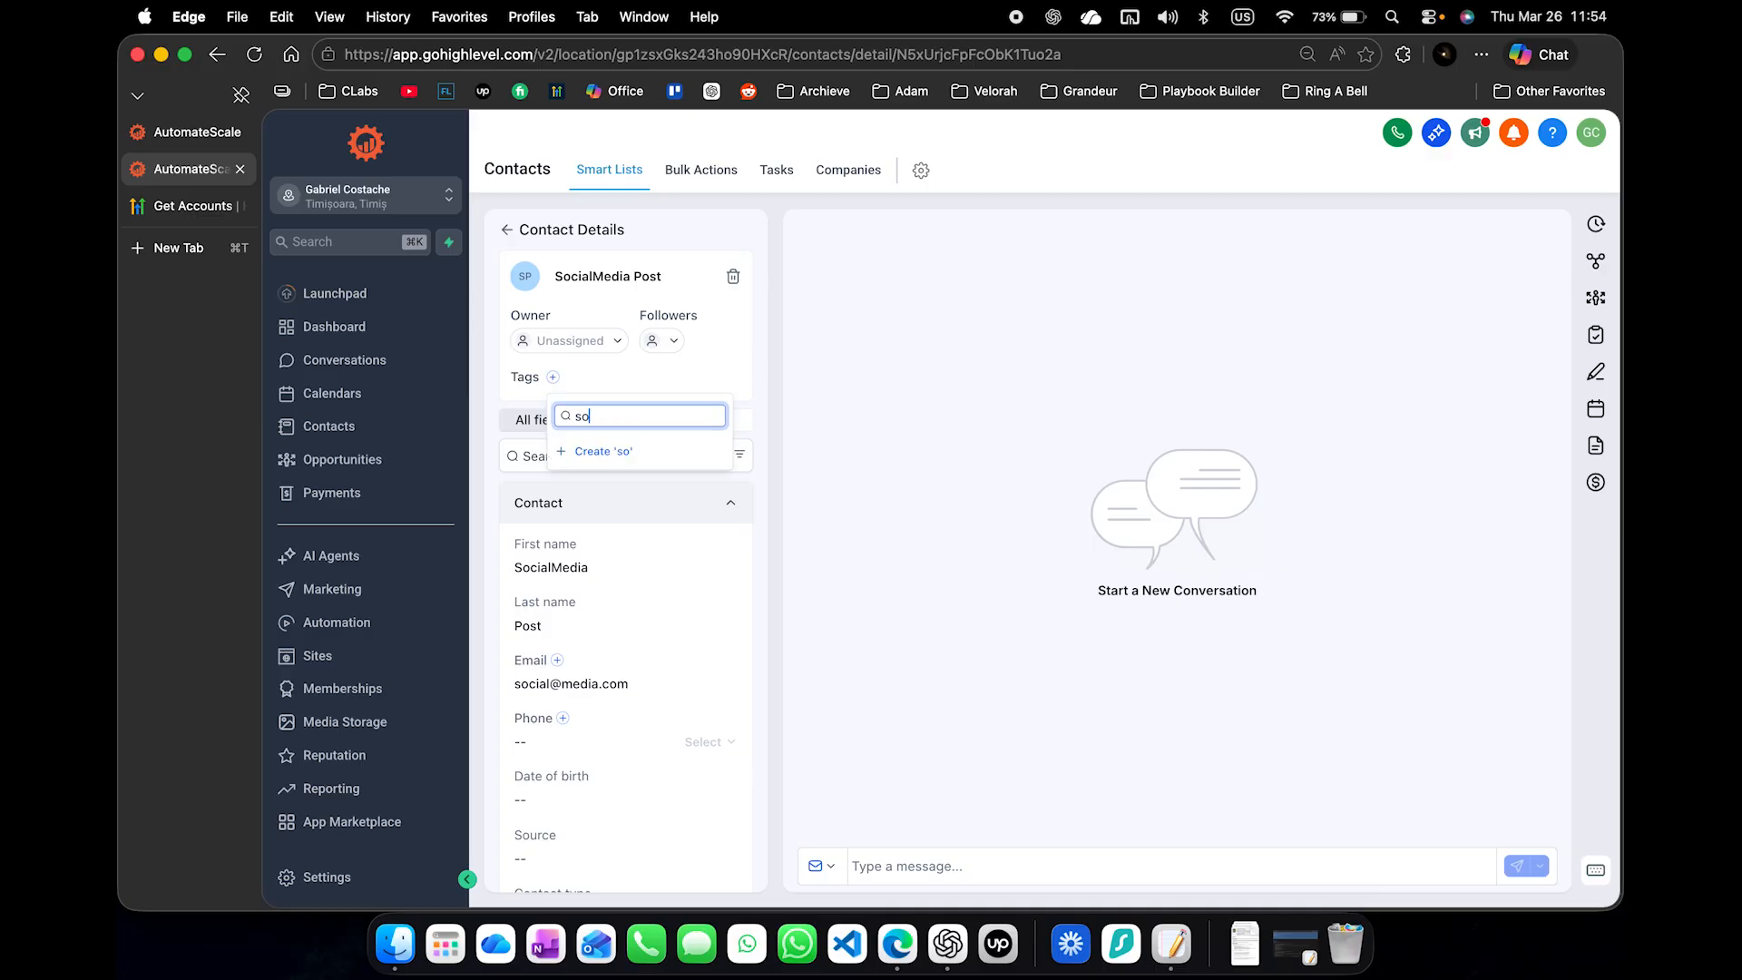
type("cialmedia_deployed")
left_click(603, 451)
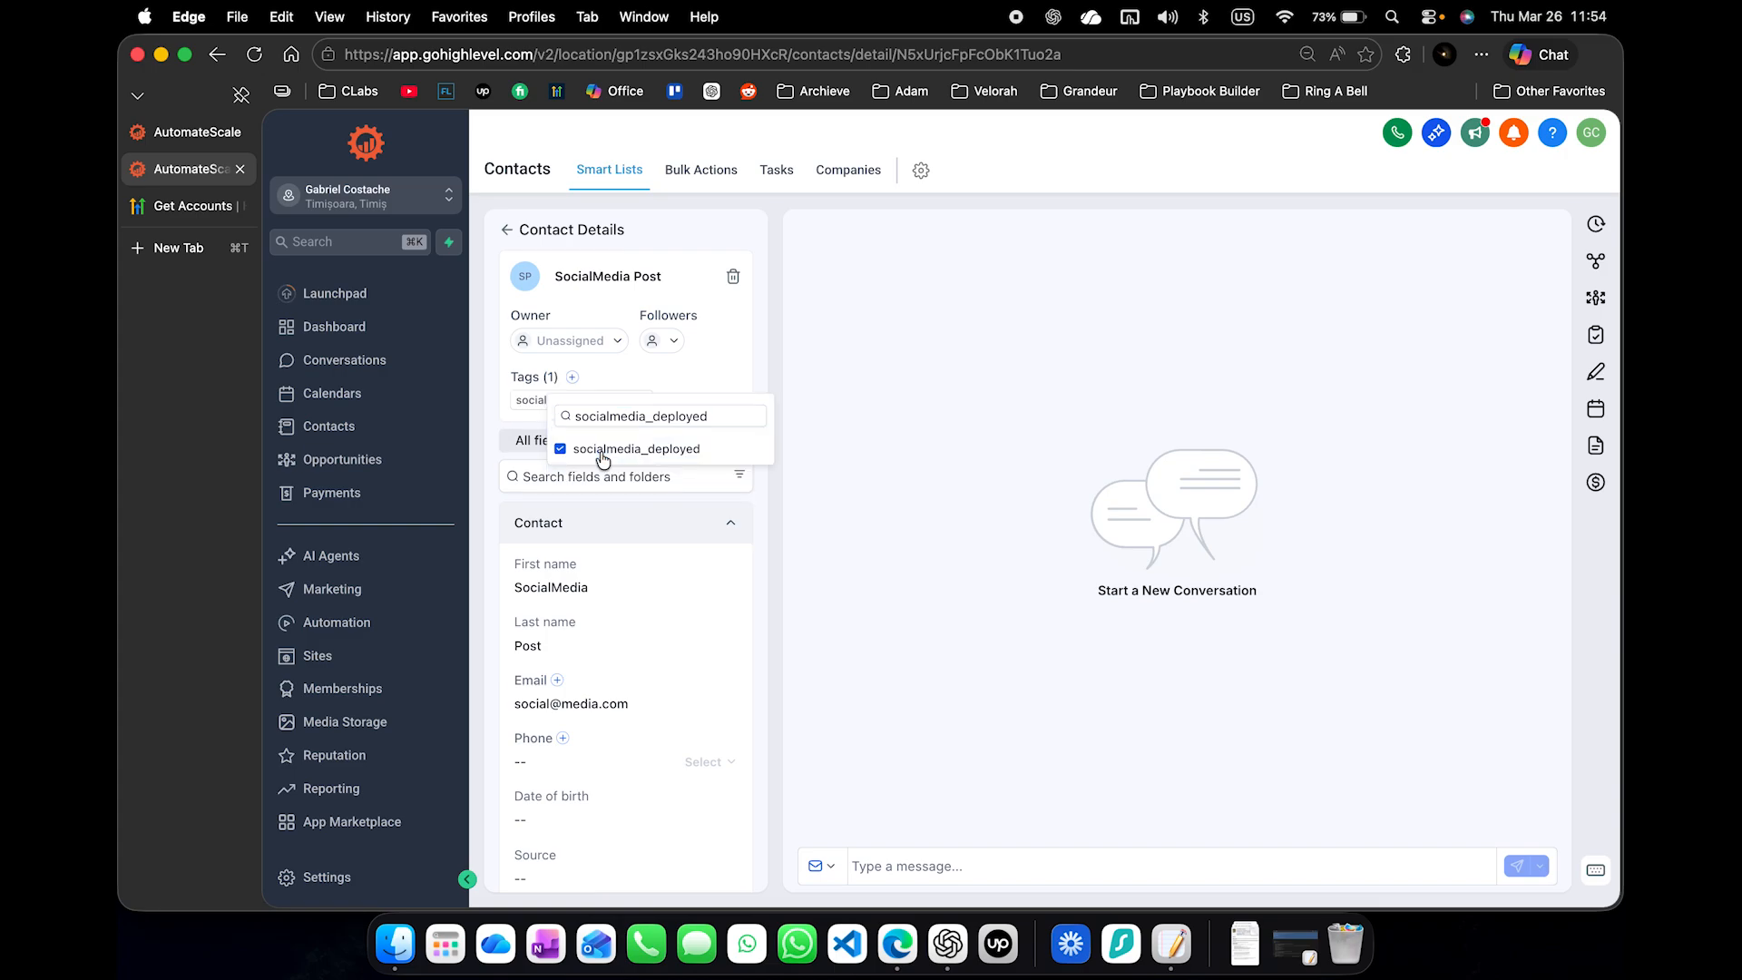
left_click(837, 384)
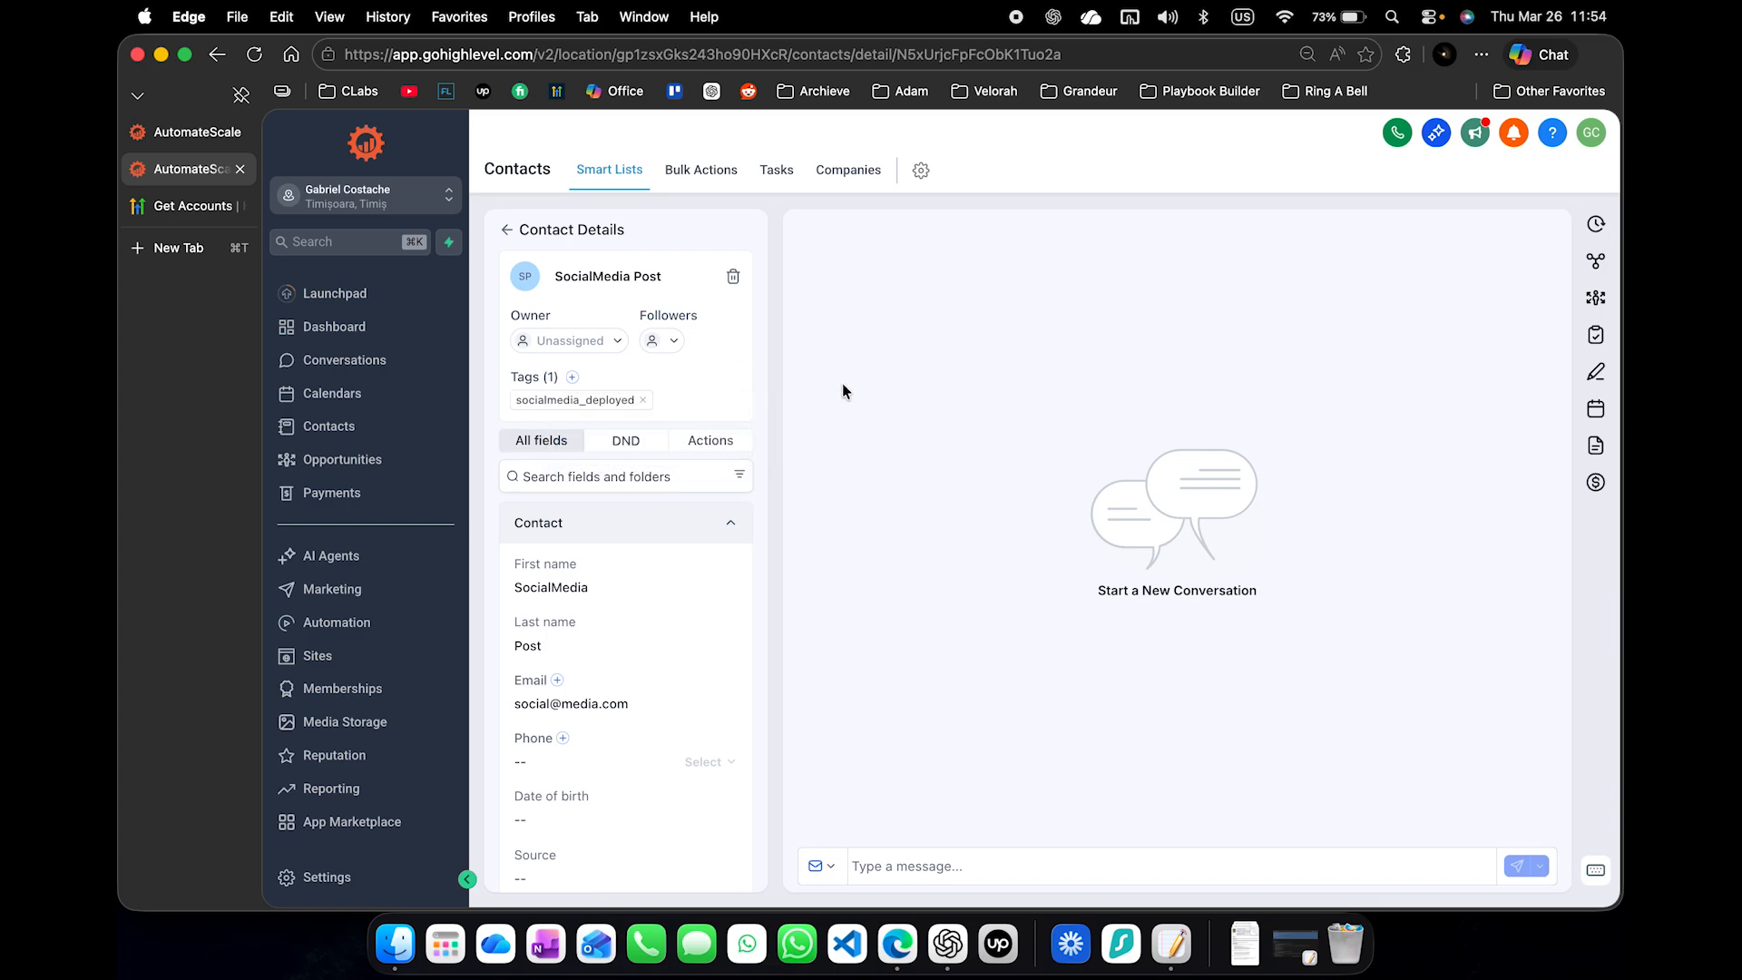
left_click(641, 405)
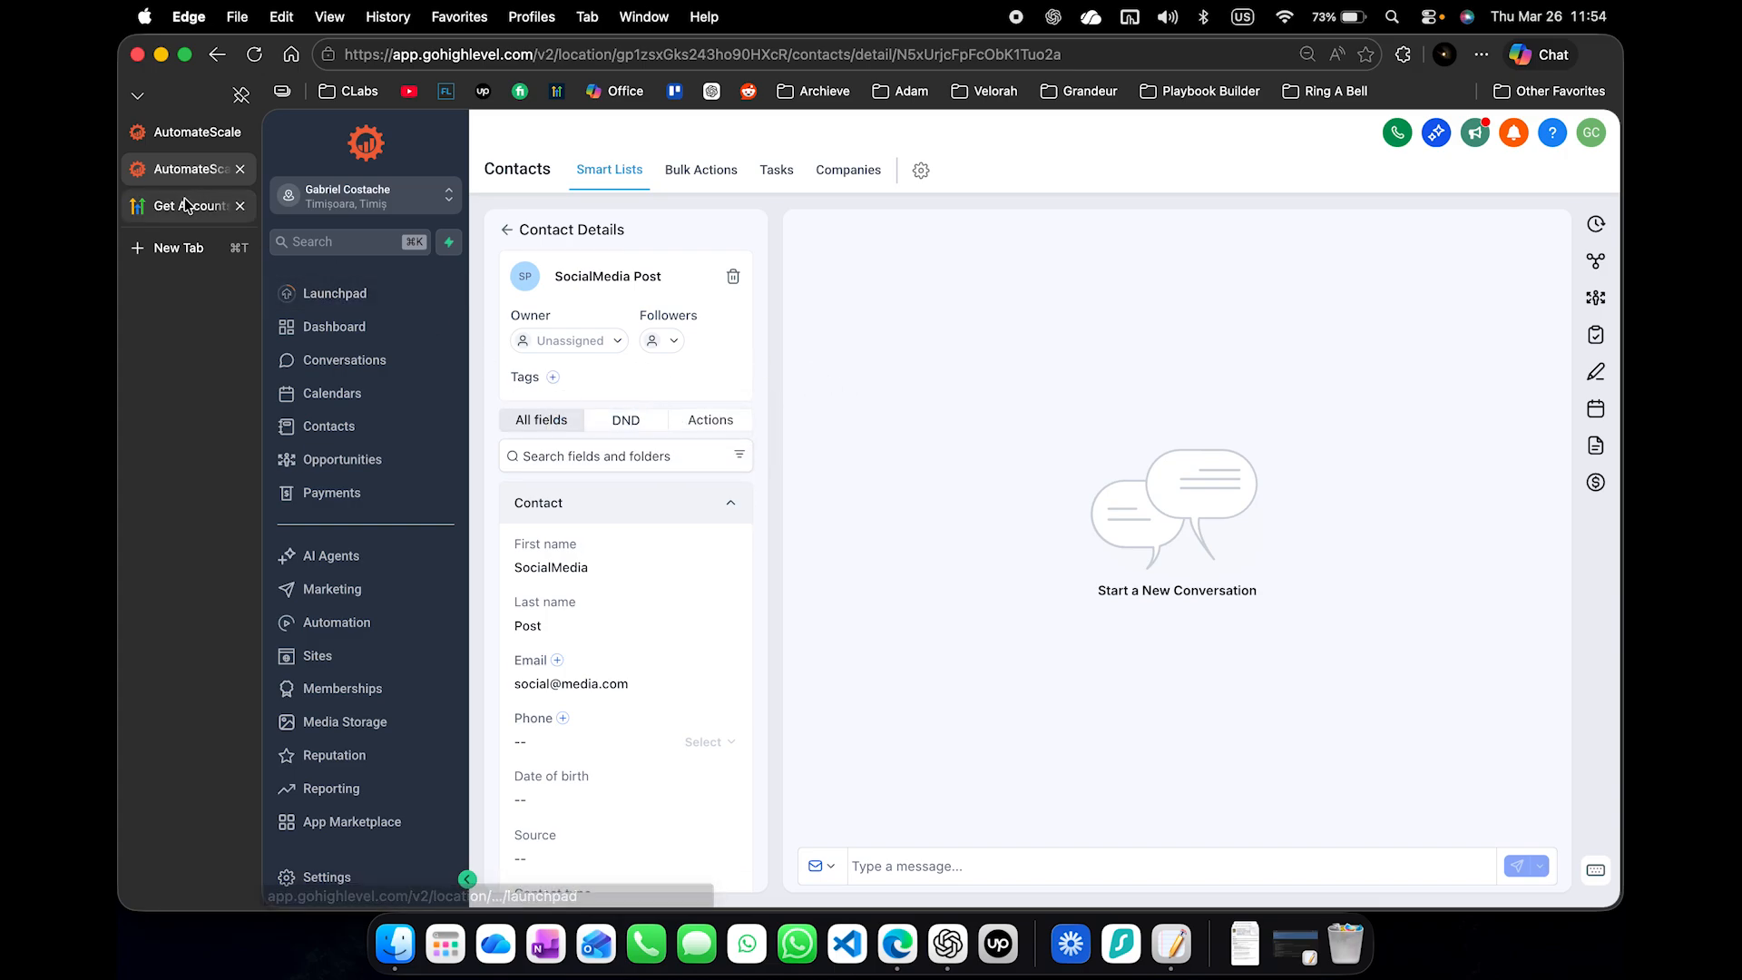
- Return to the Agent Studio flow, discard the open trigger form, reload the page and choose Lead tag as the start trigger
left_click(197, 132)
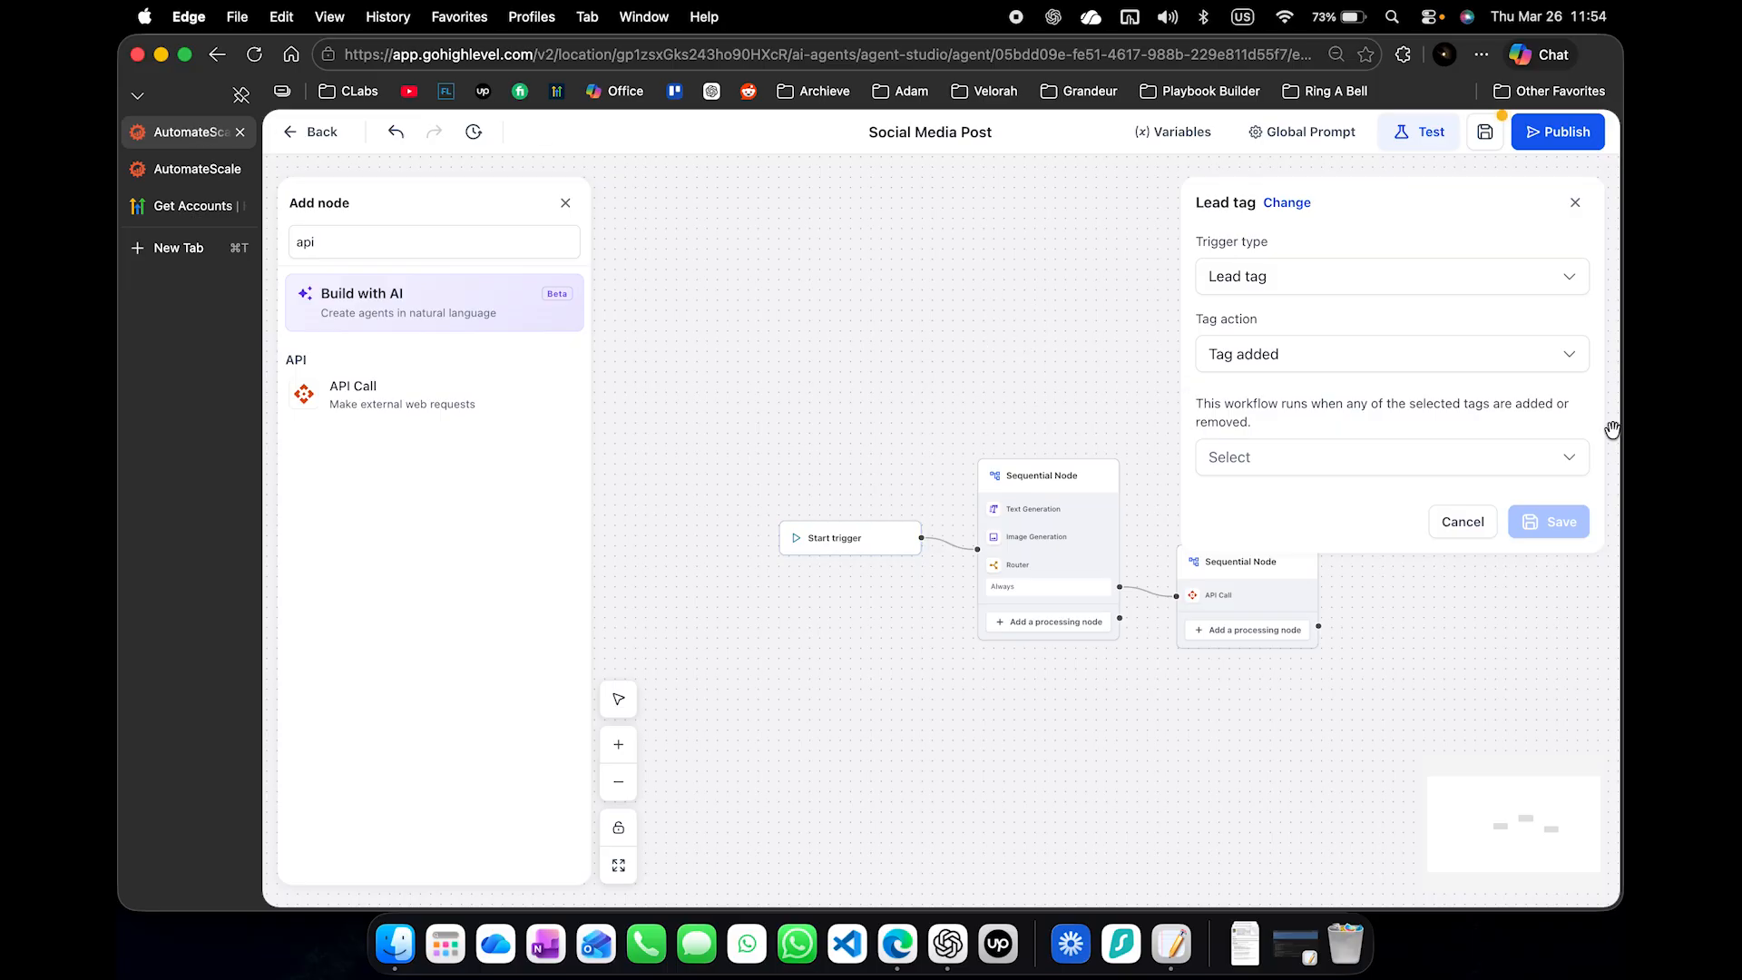
left_click(1463, 522)
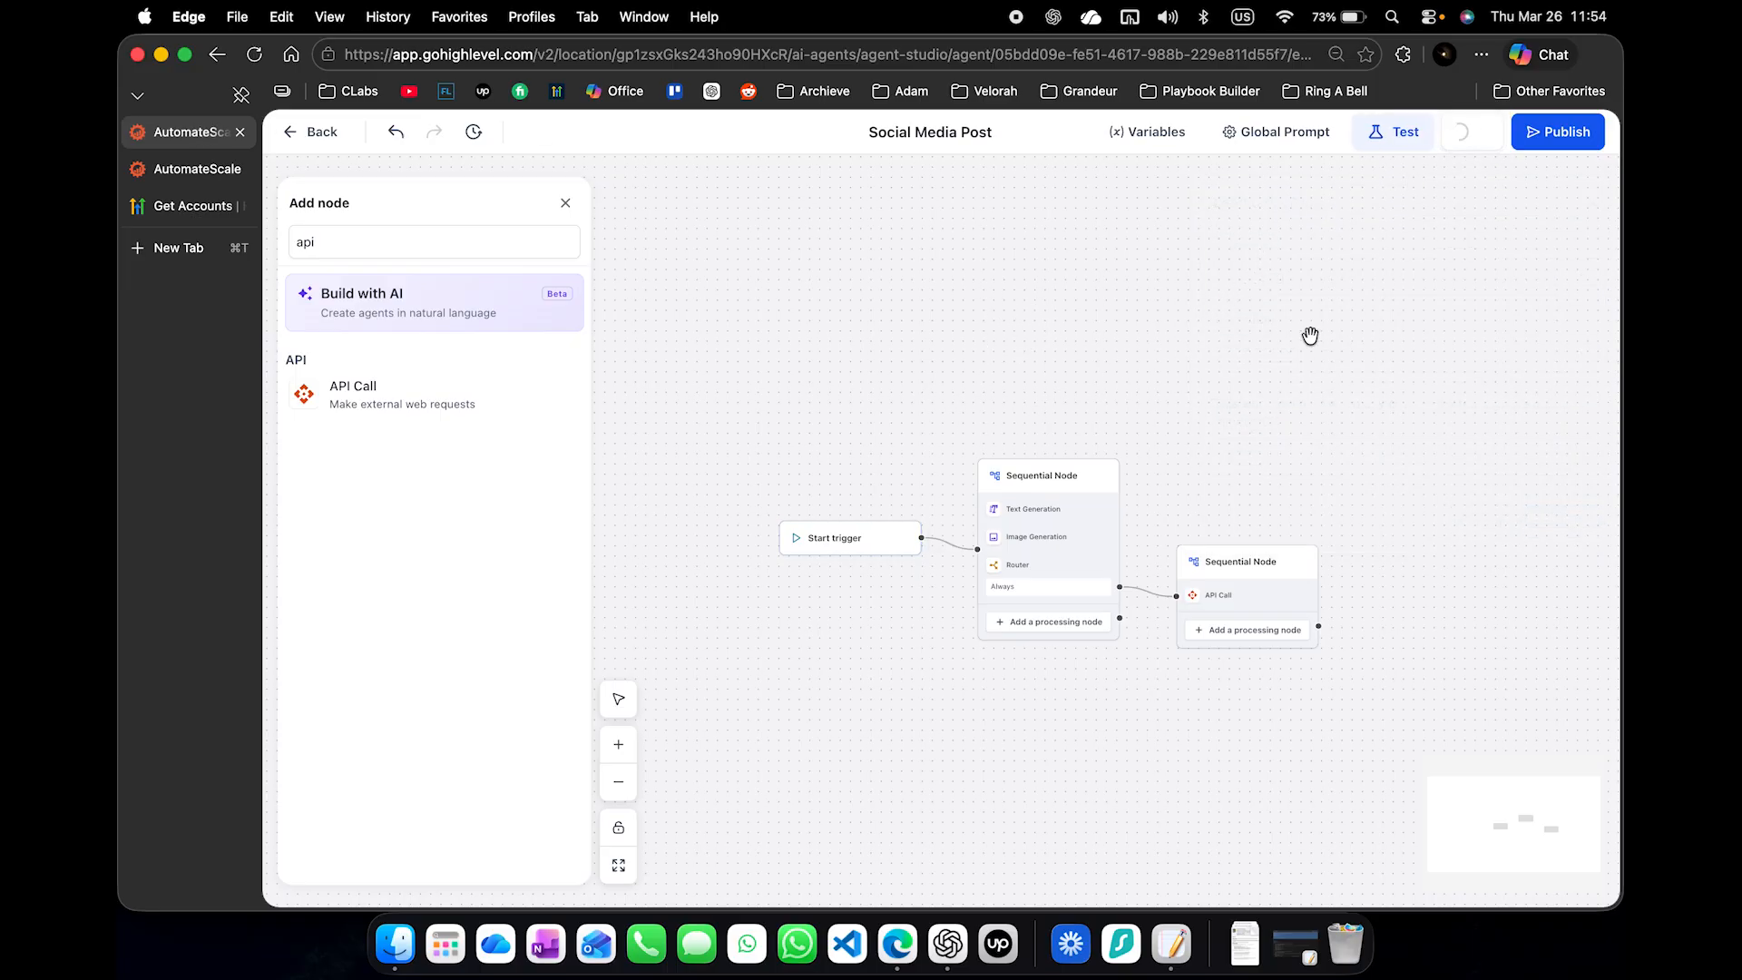
key("super+r")
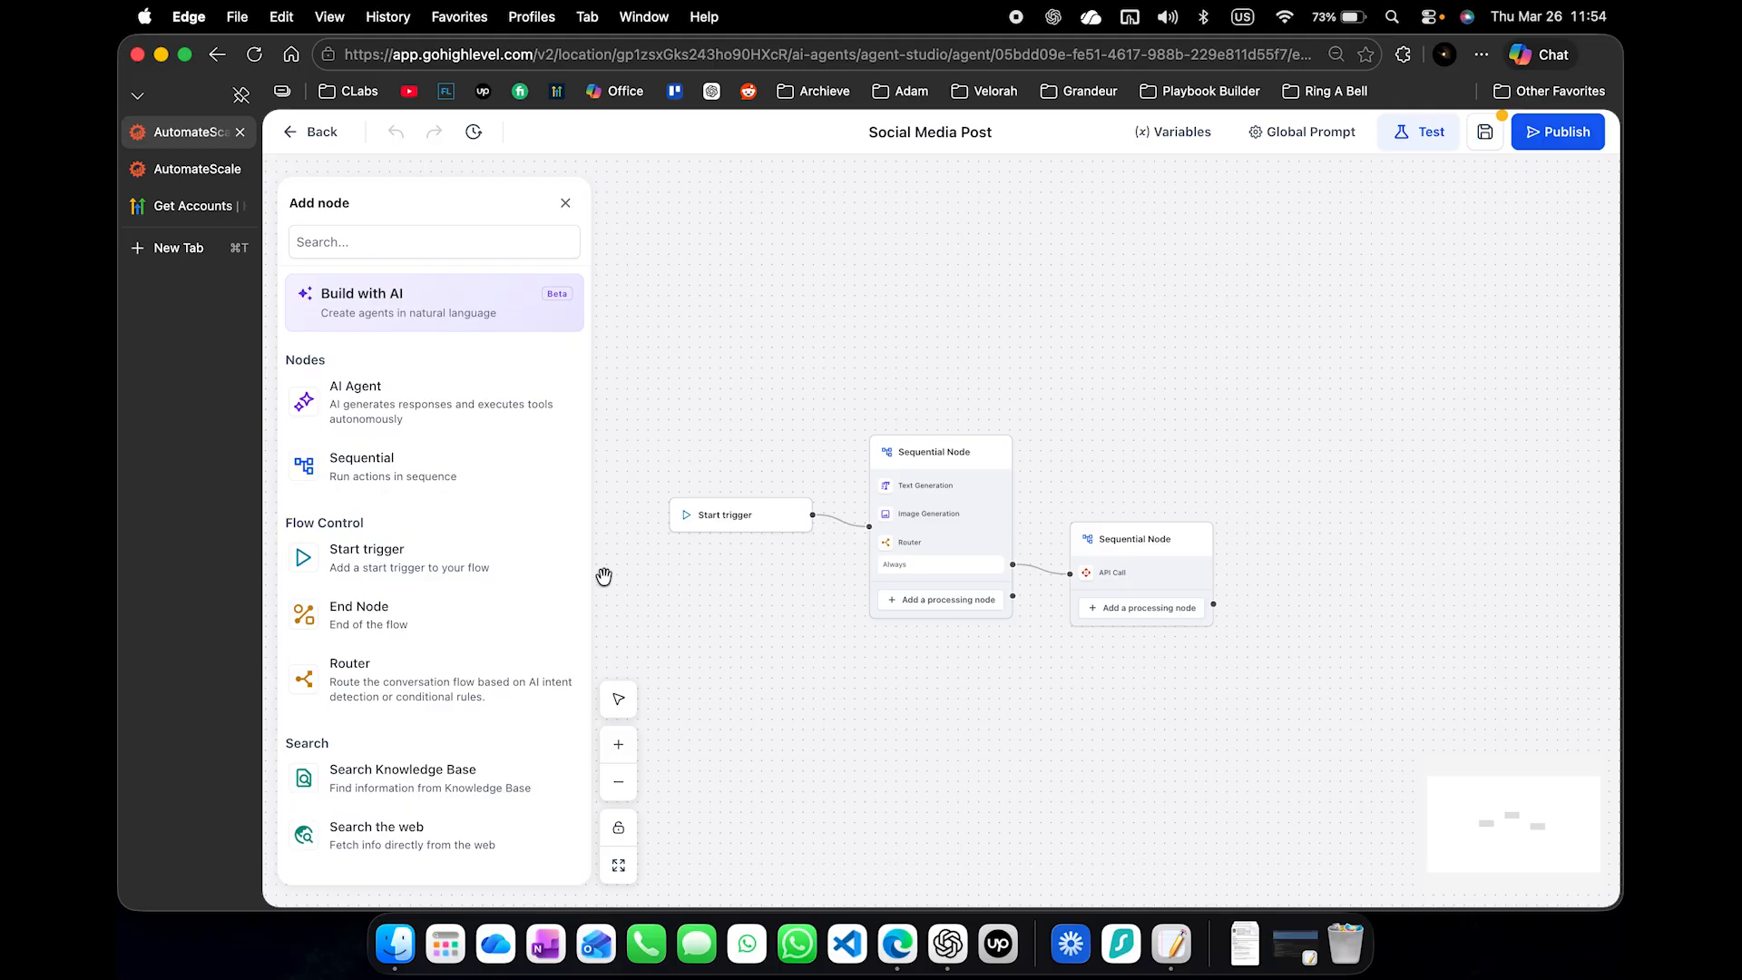
left_click(742, 522)
left_click(1466, 272)
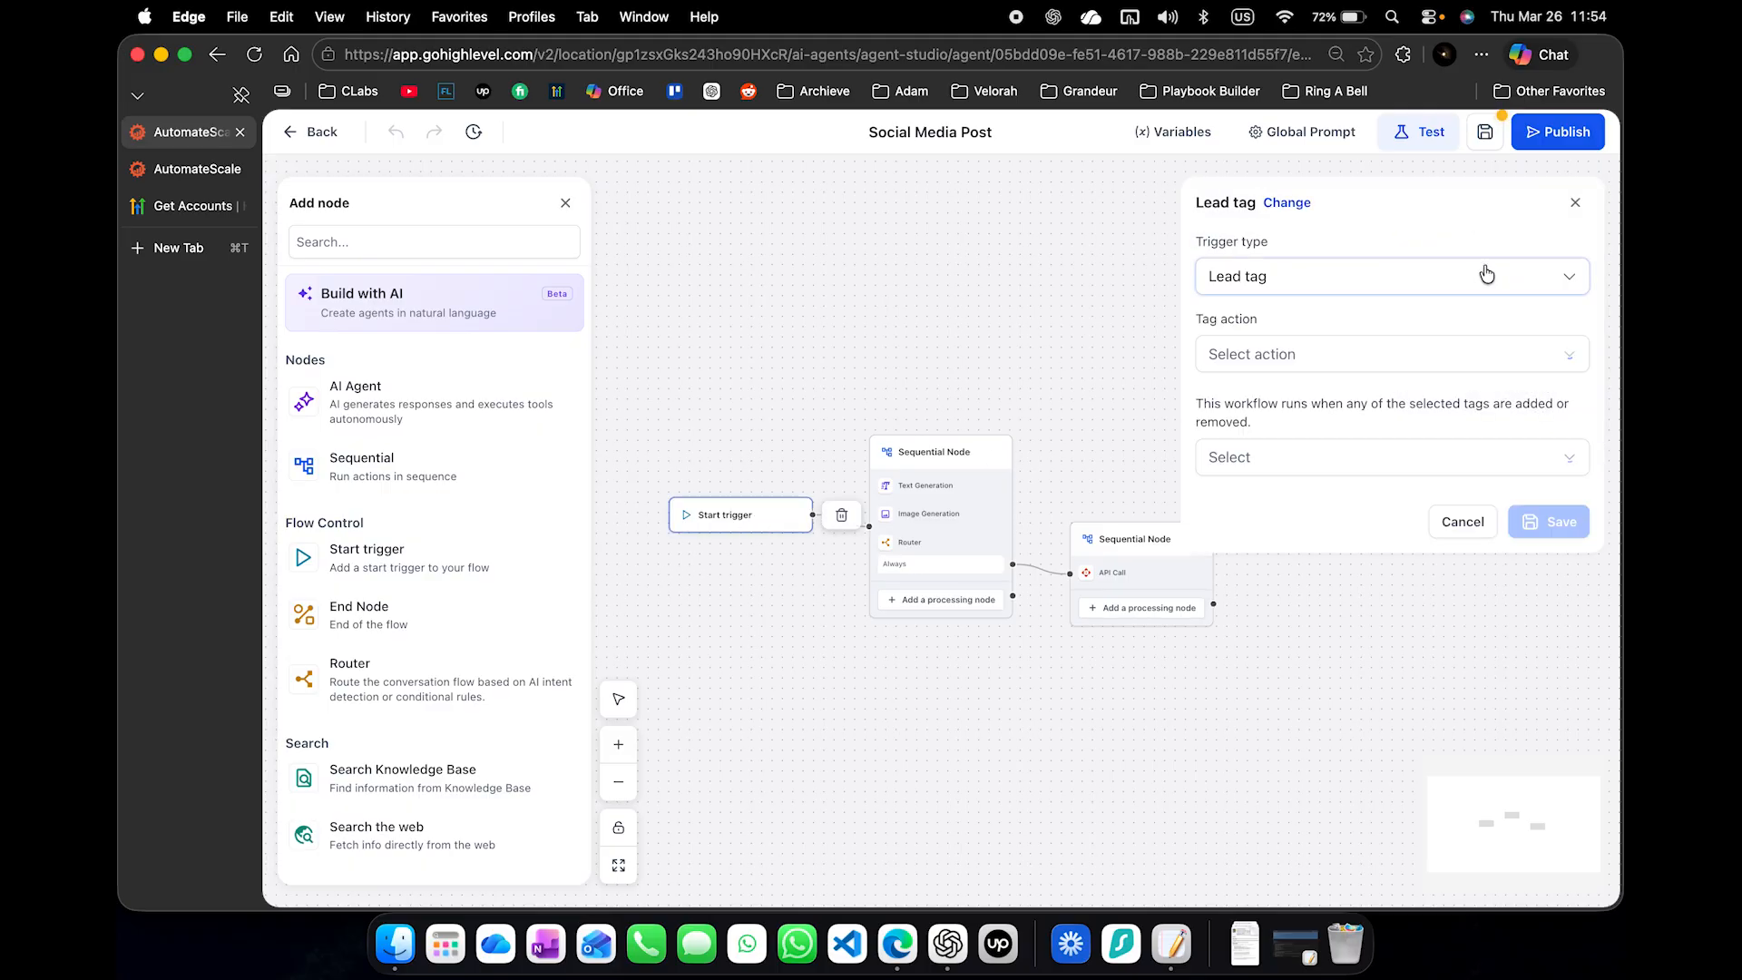
- Set the Lead tag trigger to run when the socialmedia_deployed tag is added, and save the trigger
left_click(1393, 354)
left_click(1288, 272)
left_click(1293, 456)
left_click(1284, 531)
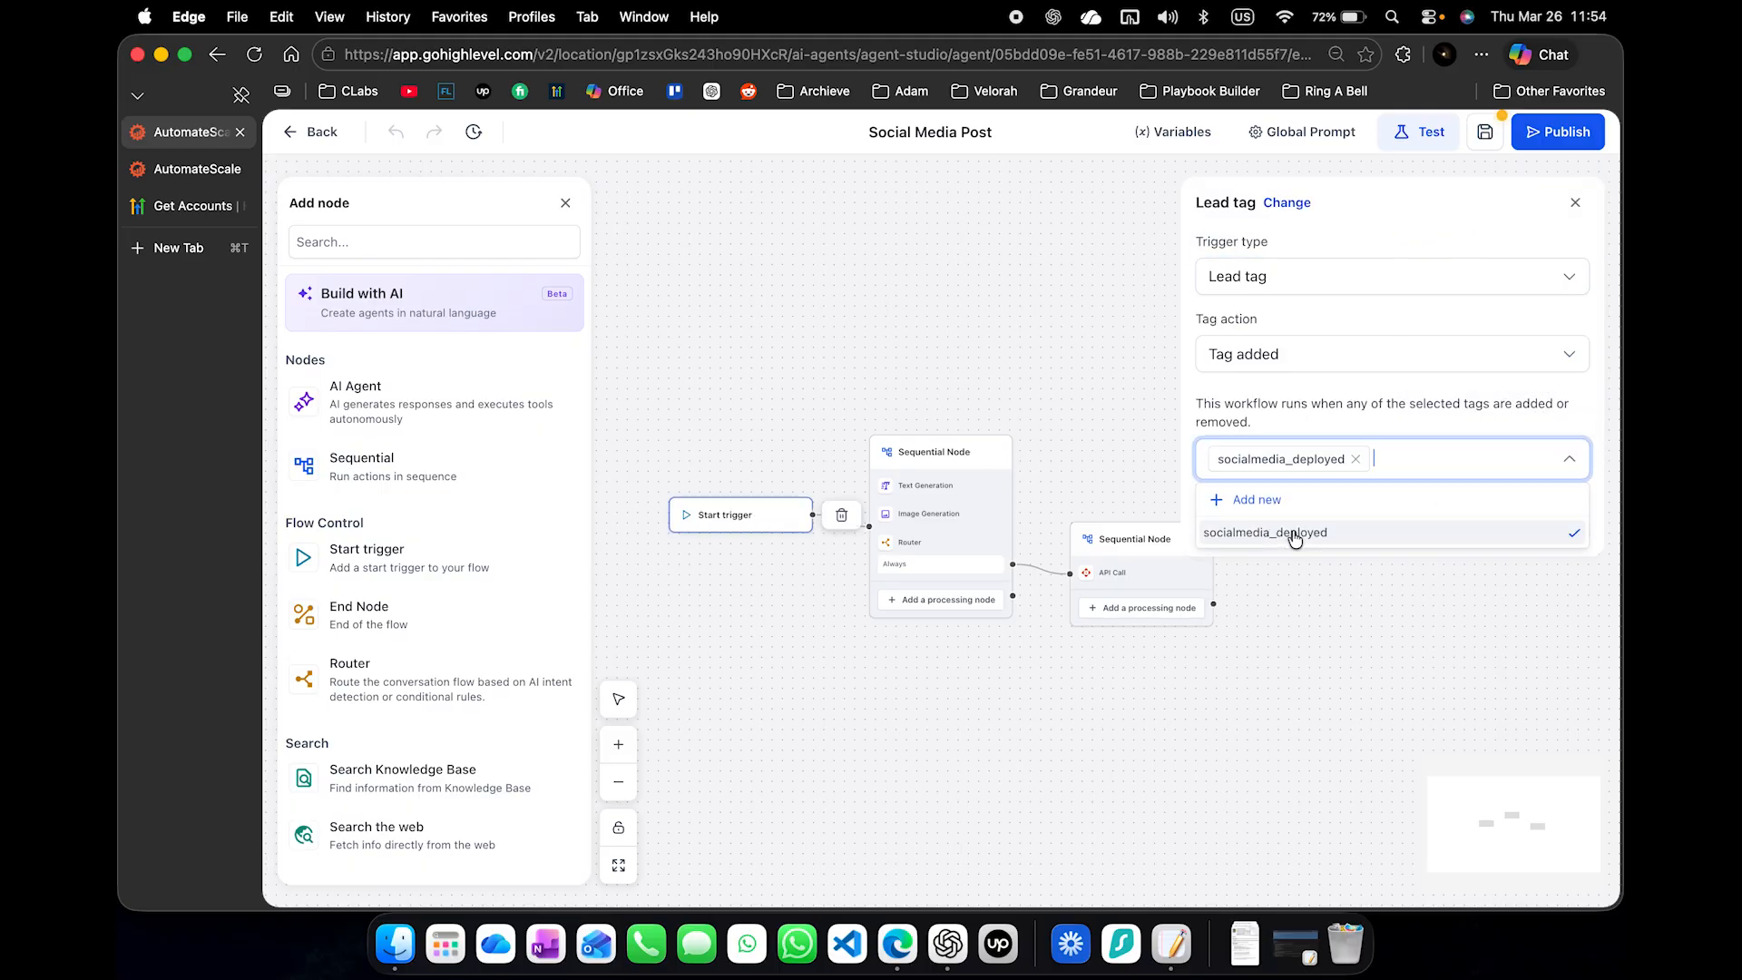
left_click(1356, 408)
left_click(1558, 544)
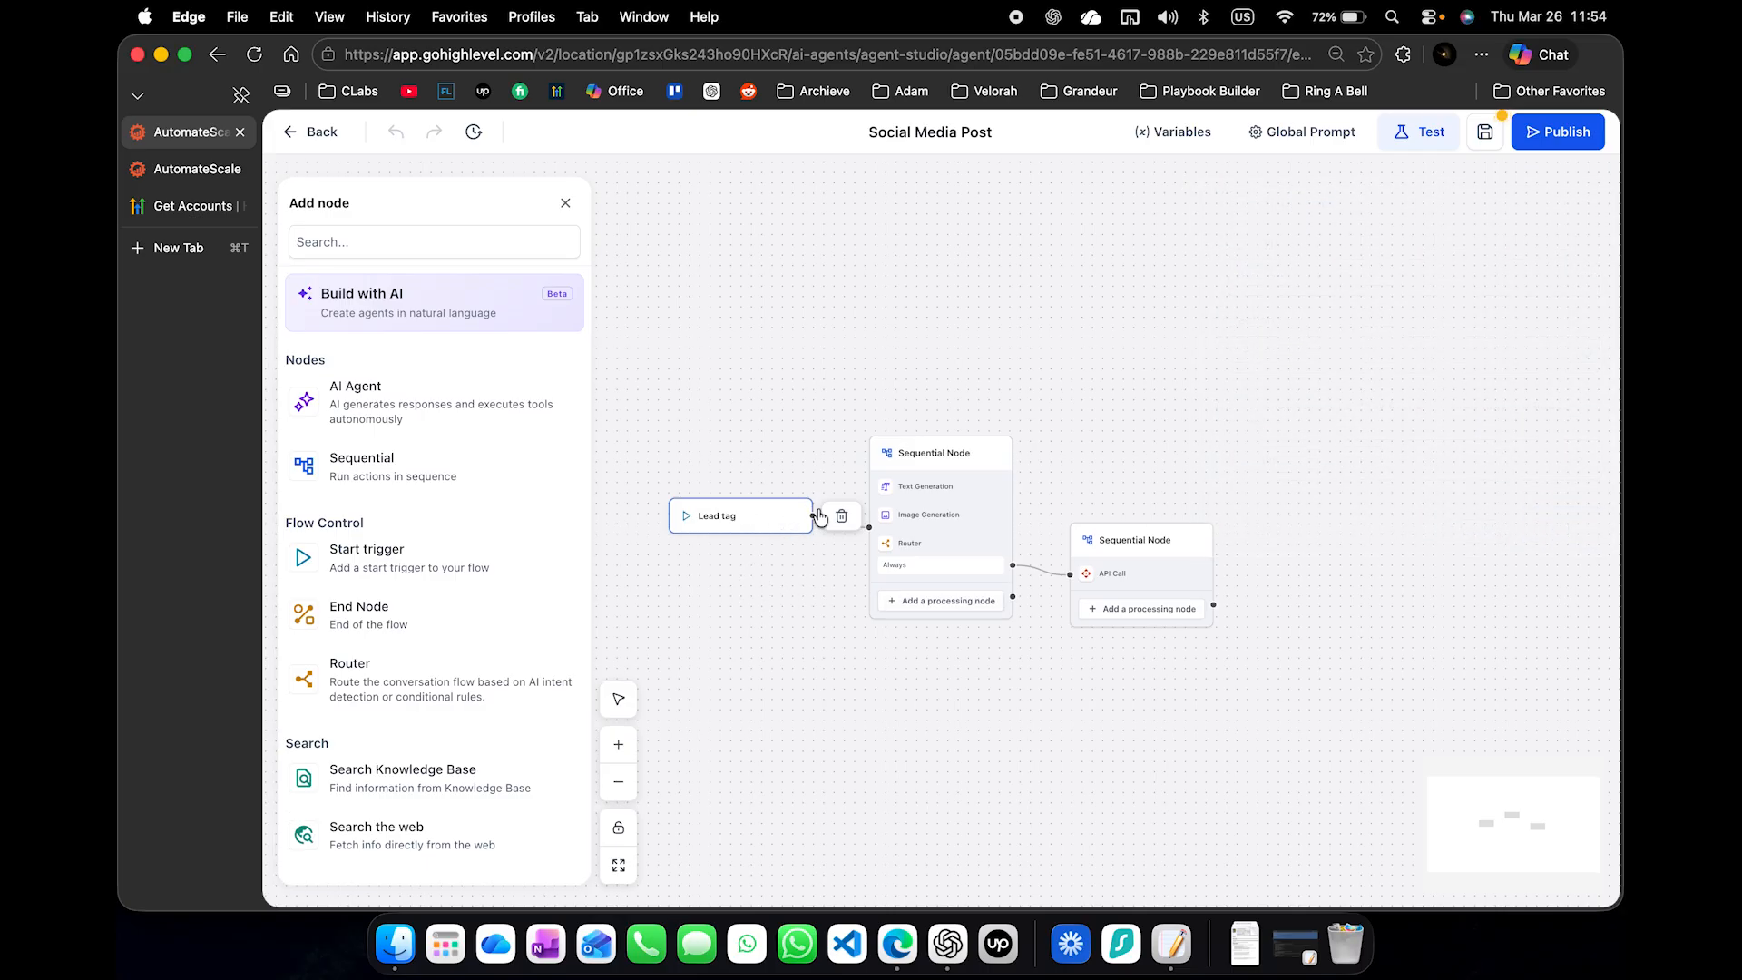
left_click(761, 506)
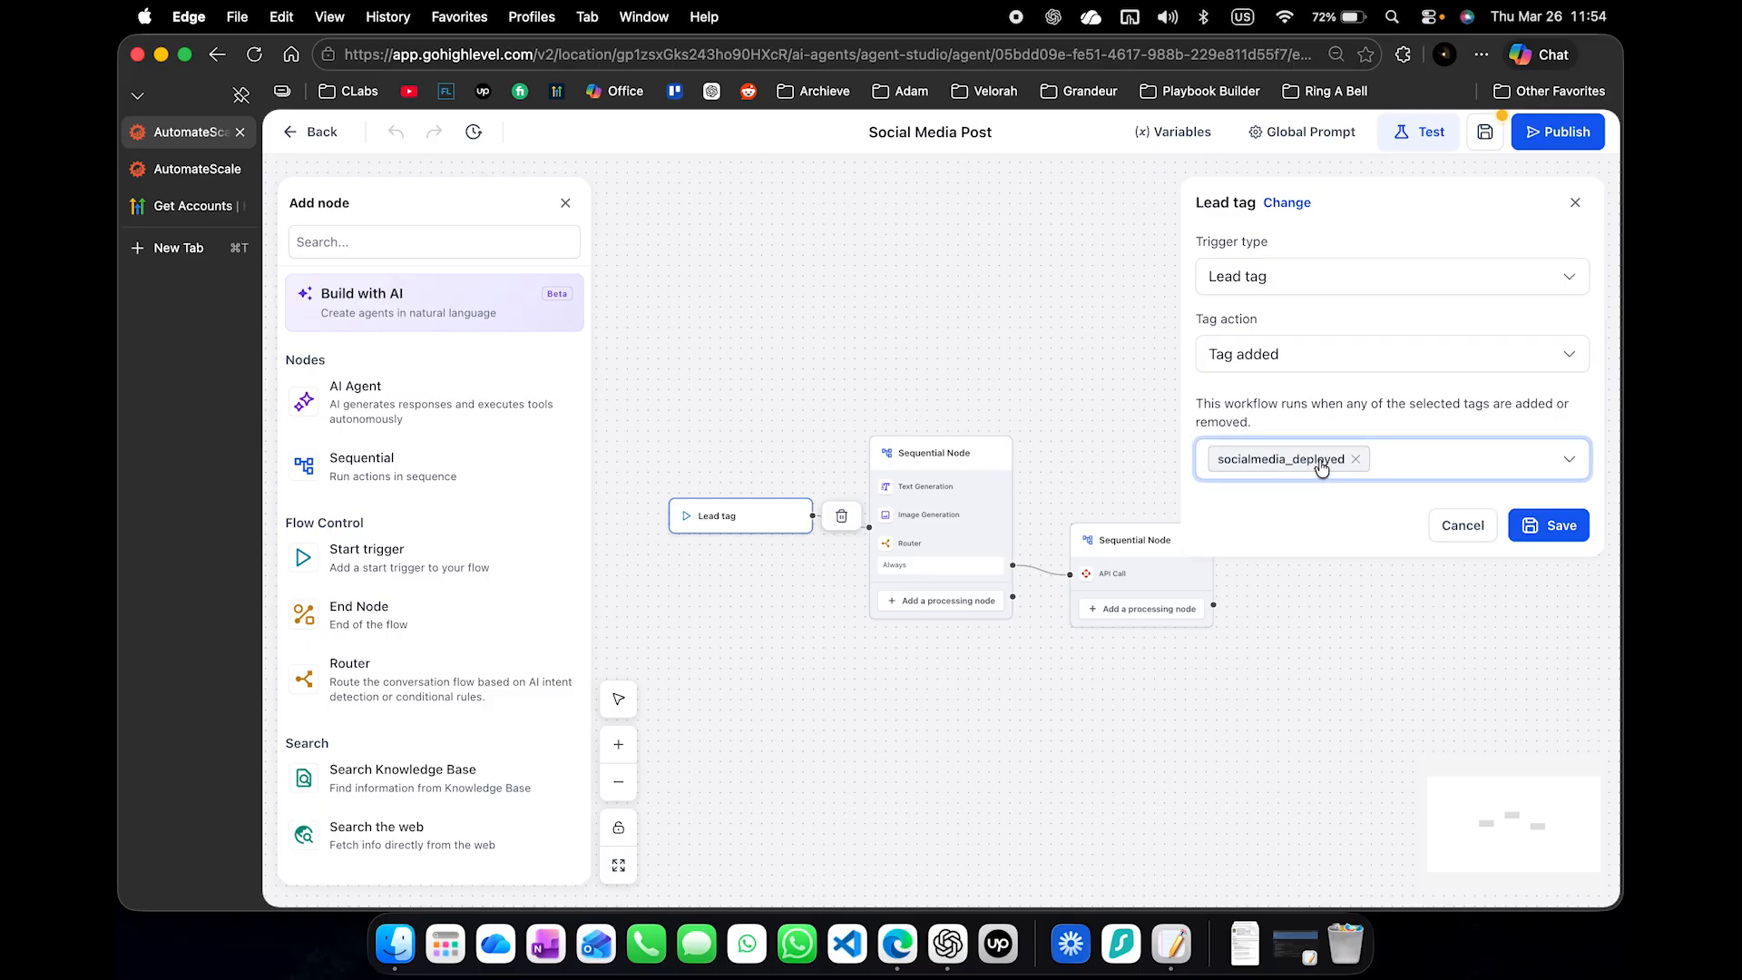
left_click(1553, 525)
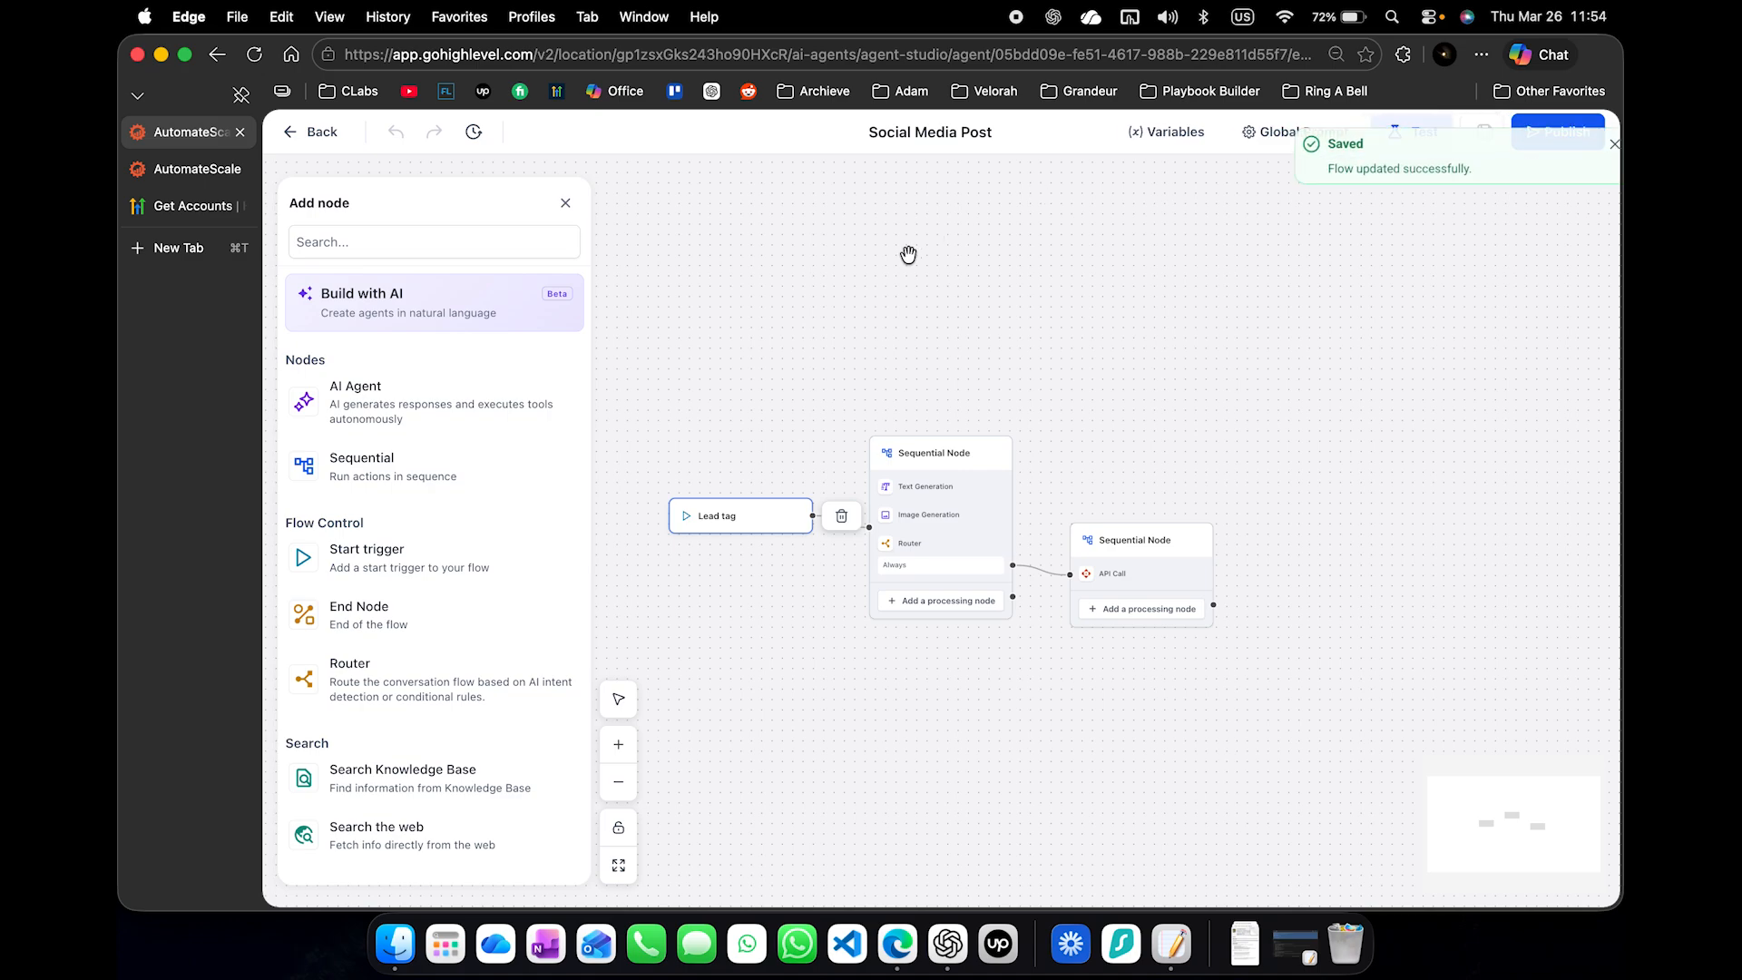
- Open the Automation workflow list in the contact's browser tab and create a new workflow from scratch
left_click(195, 169)
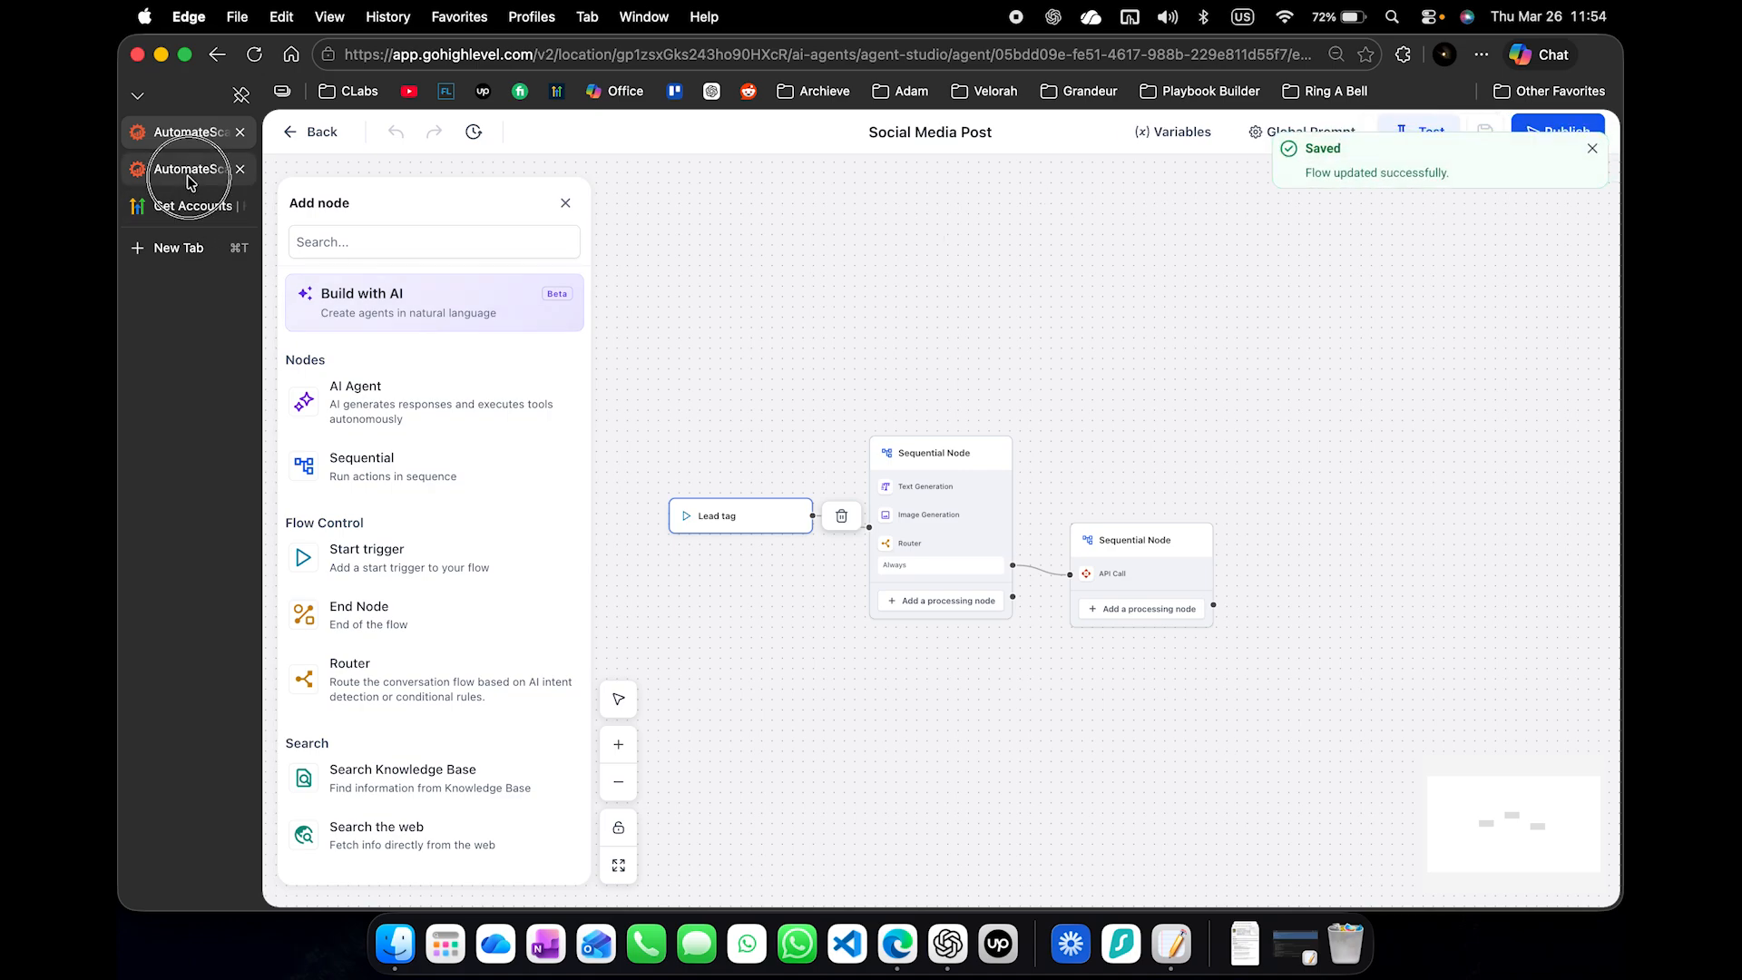
left_click(416, 649)
left_click(396, 626)
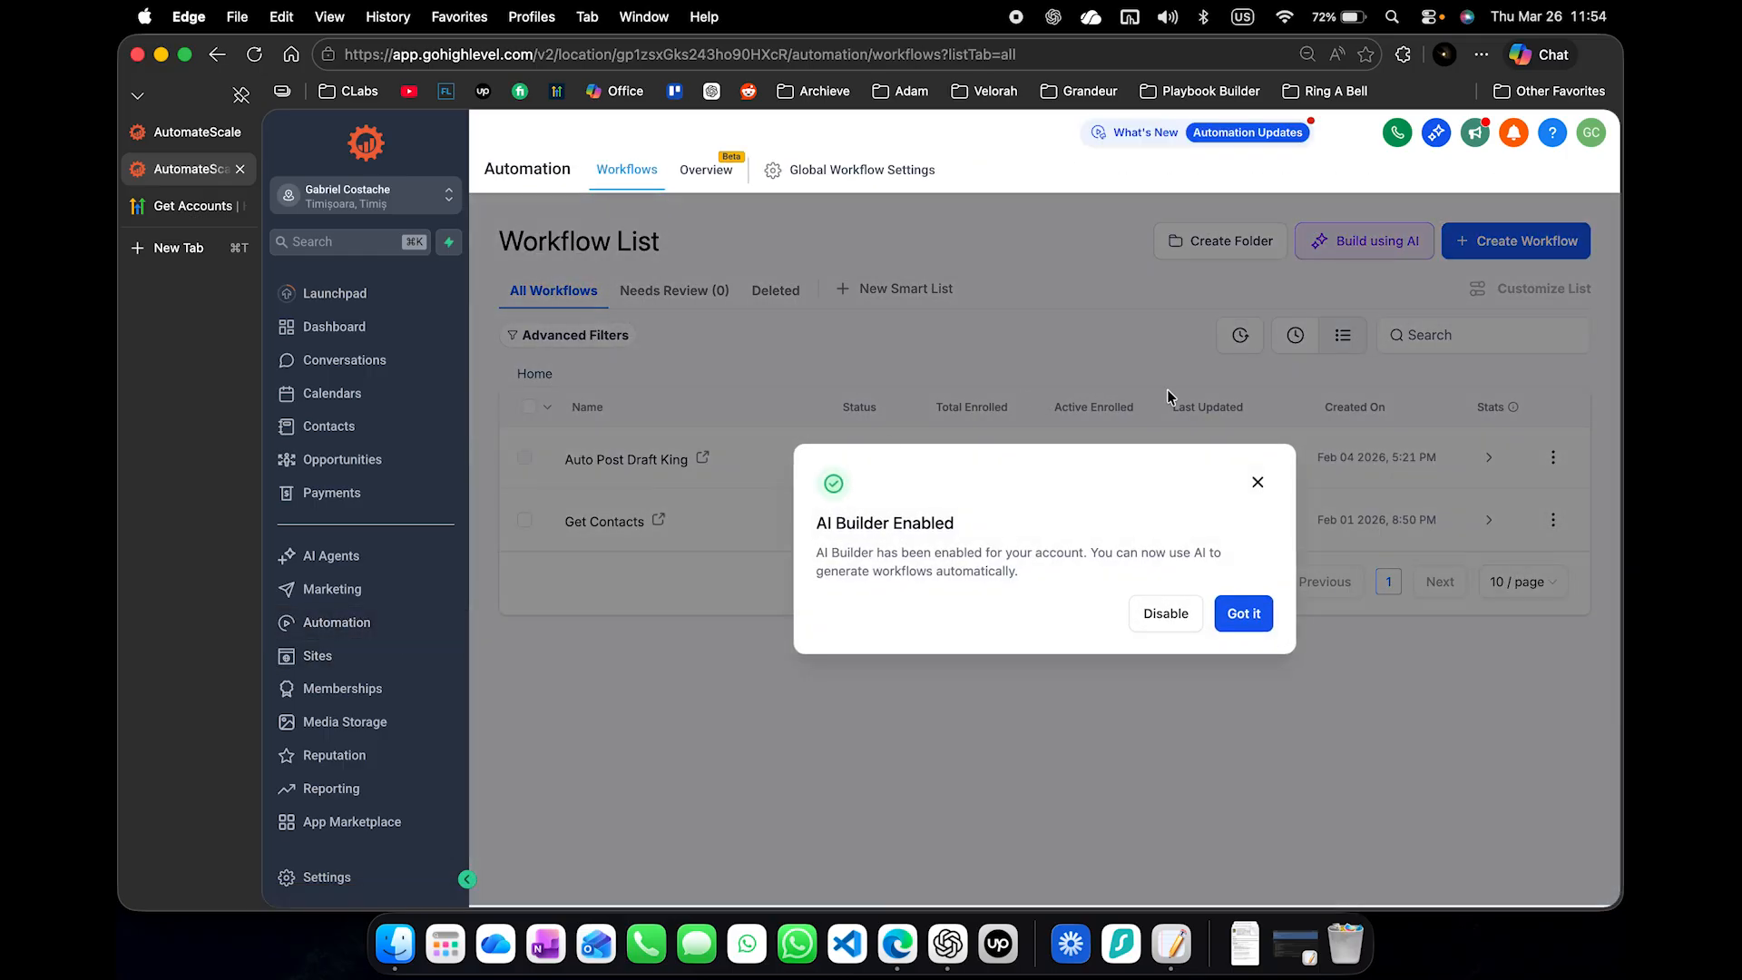
left_click(1257, 482)
left_click(1496, 238)
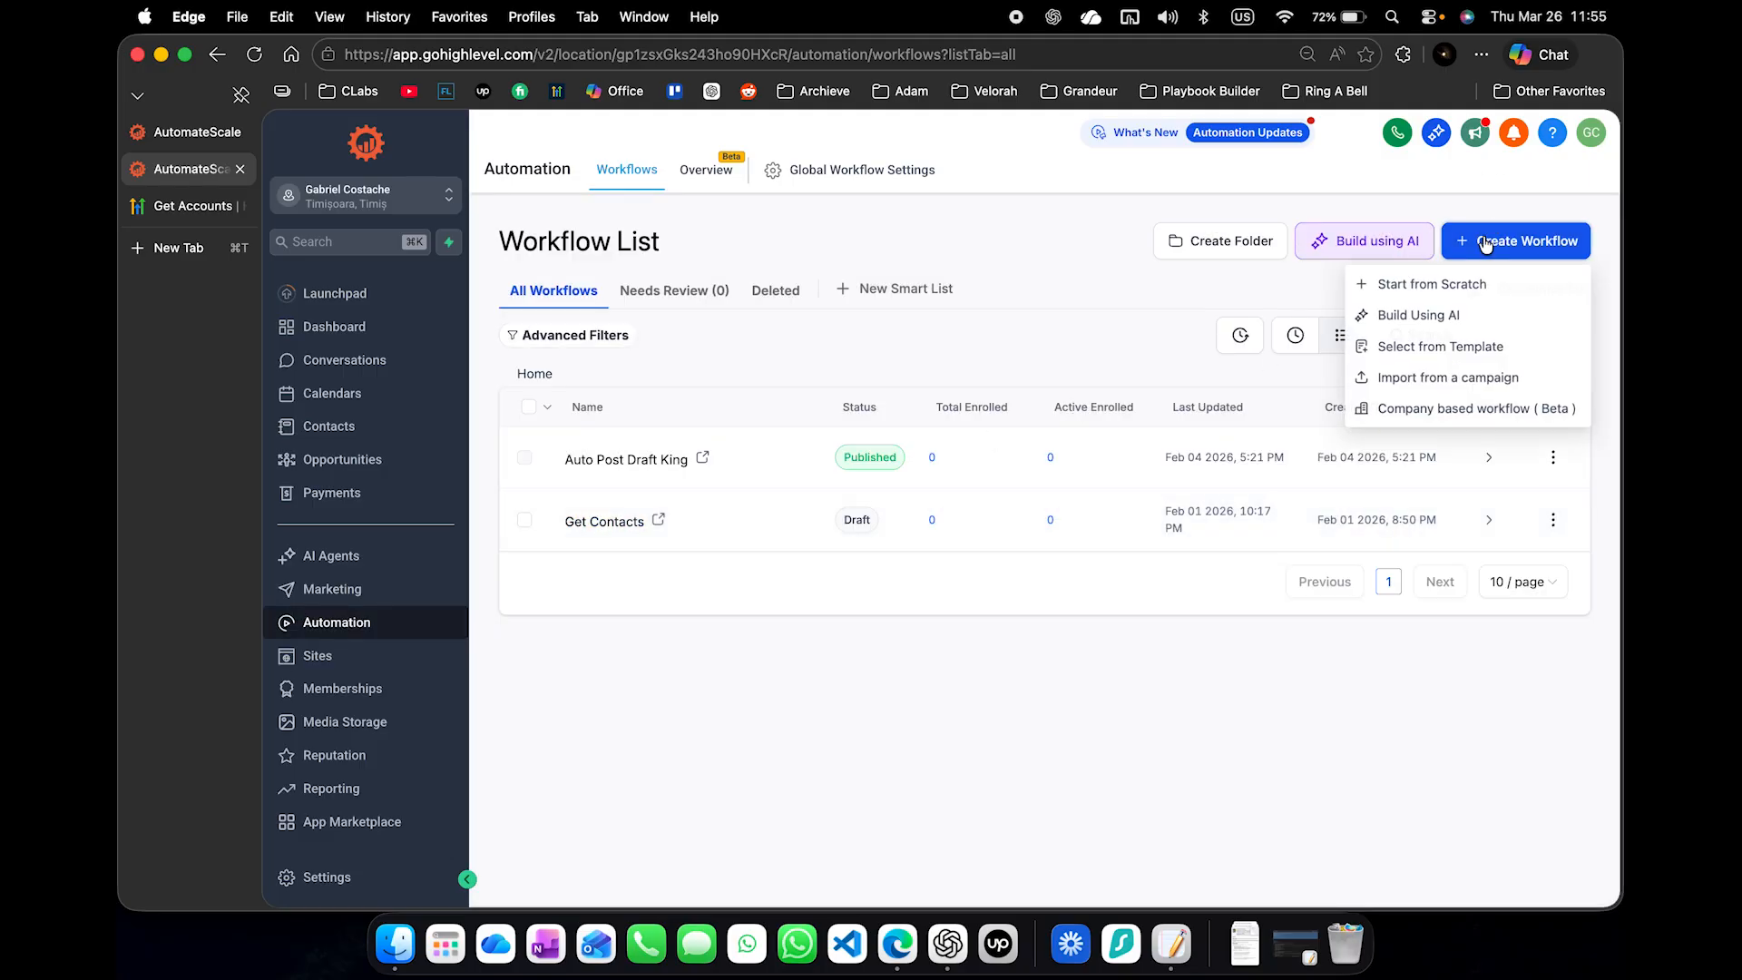
left_click(1385, 286)
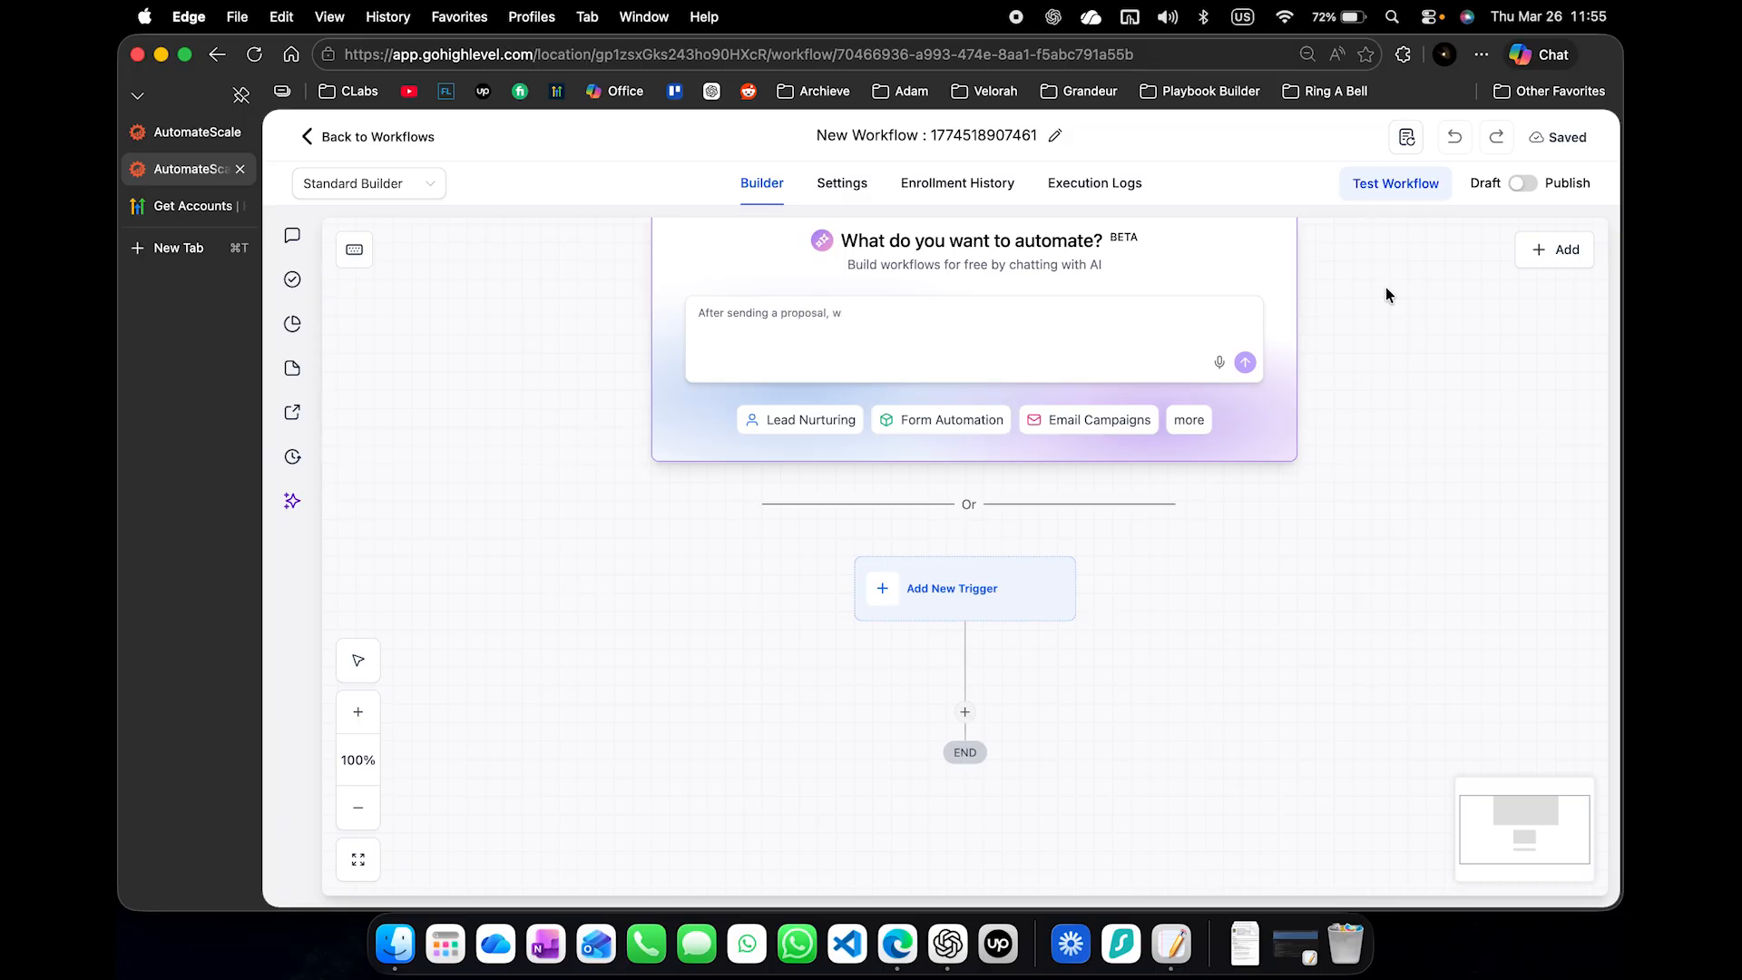
- Add a Wait action with a 5-minute time delay, name it "Wait: 5 Minutes", and save it
scroll(1148, 687, "down", 2)
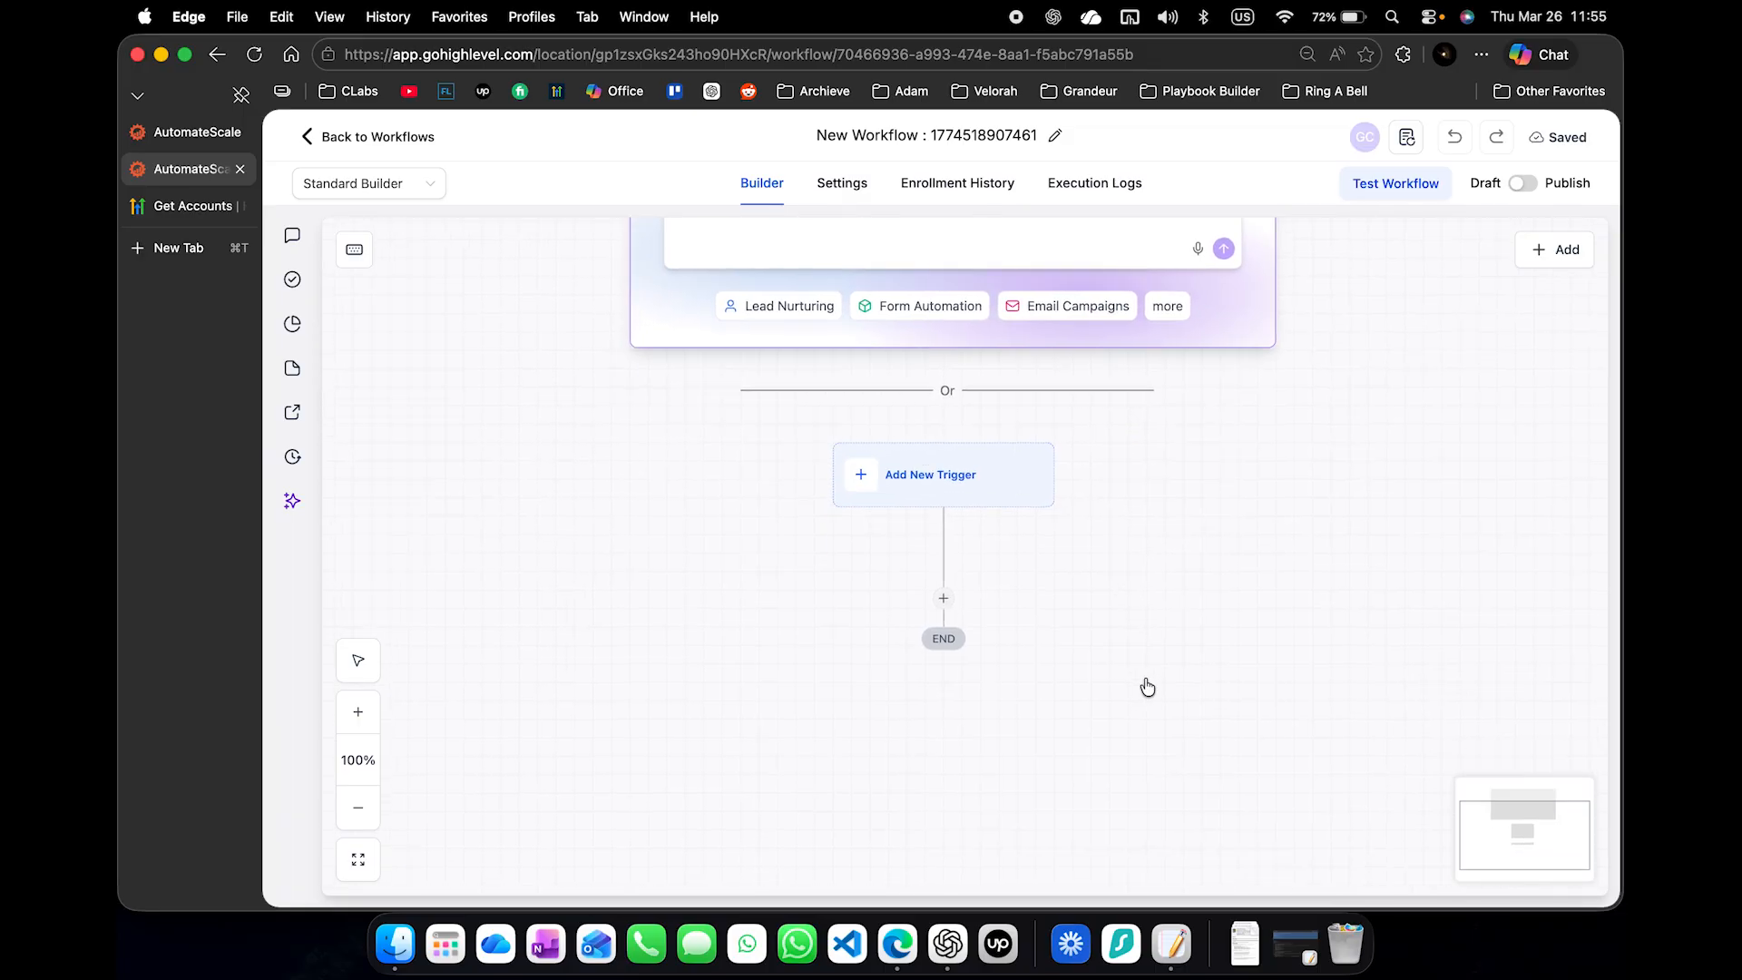
left_click(943, 598)
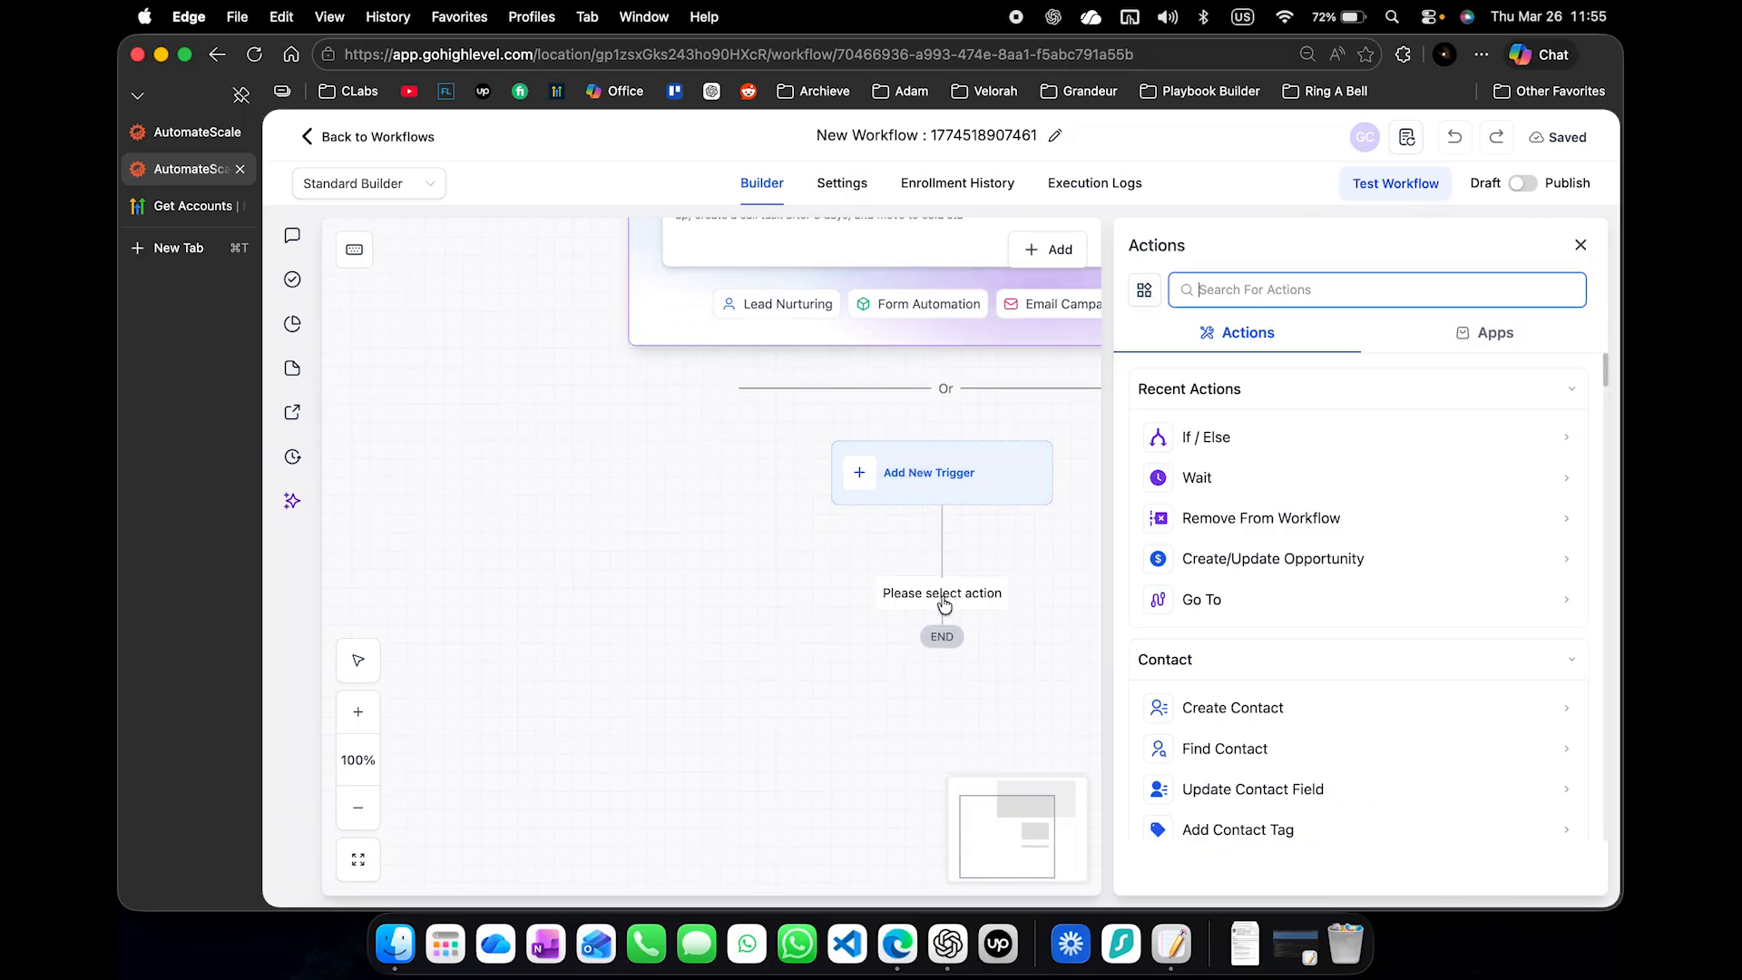
left_click(1273, 468)
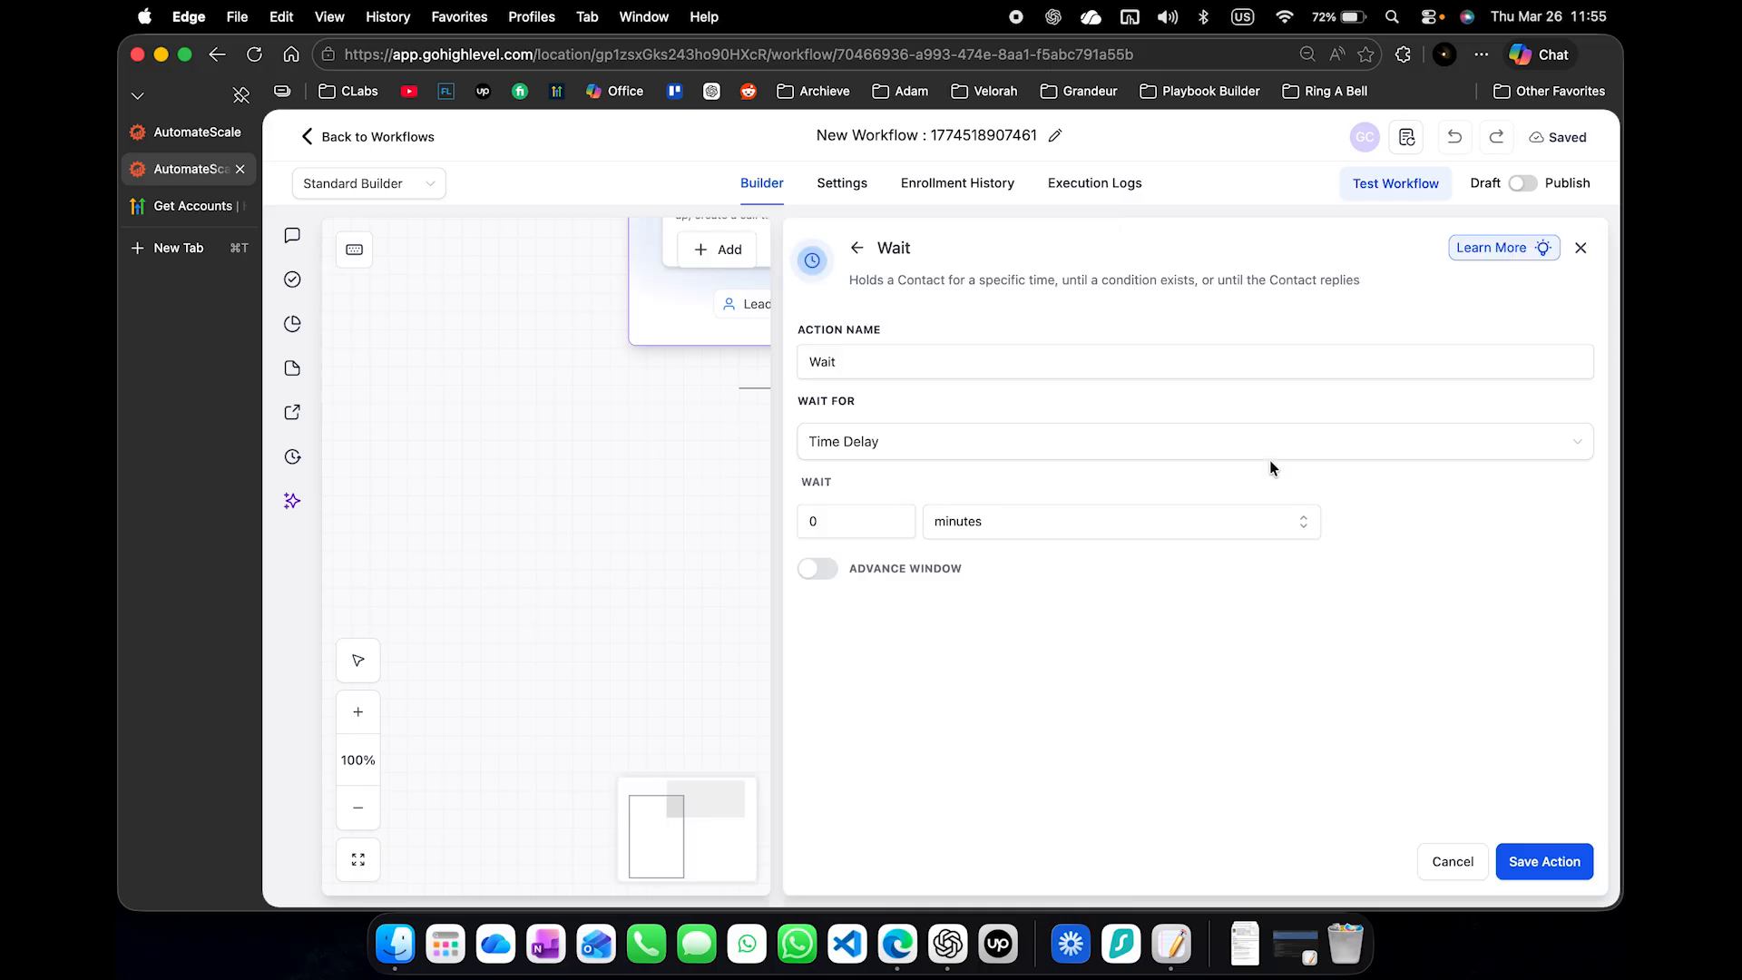
left_click(830, 531)
type("5")
left_click(716, 524)
left_click(942, 355)
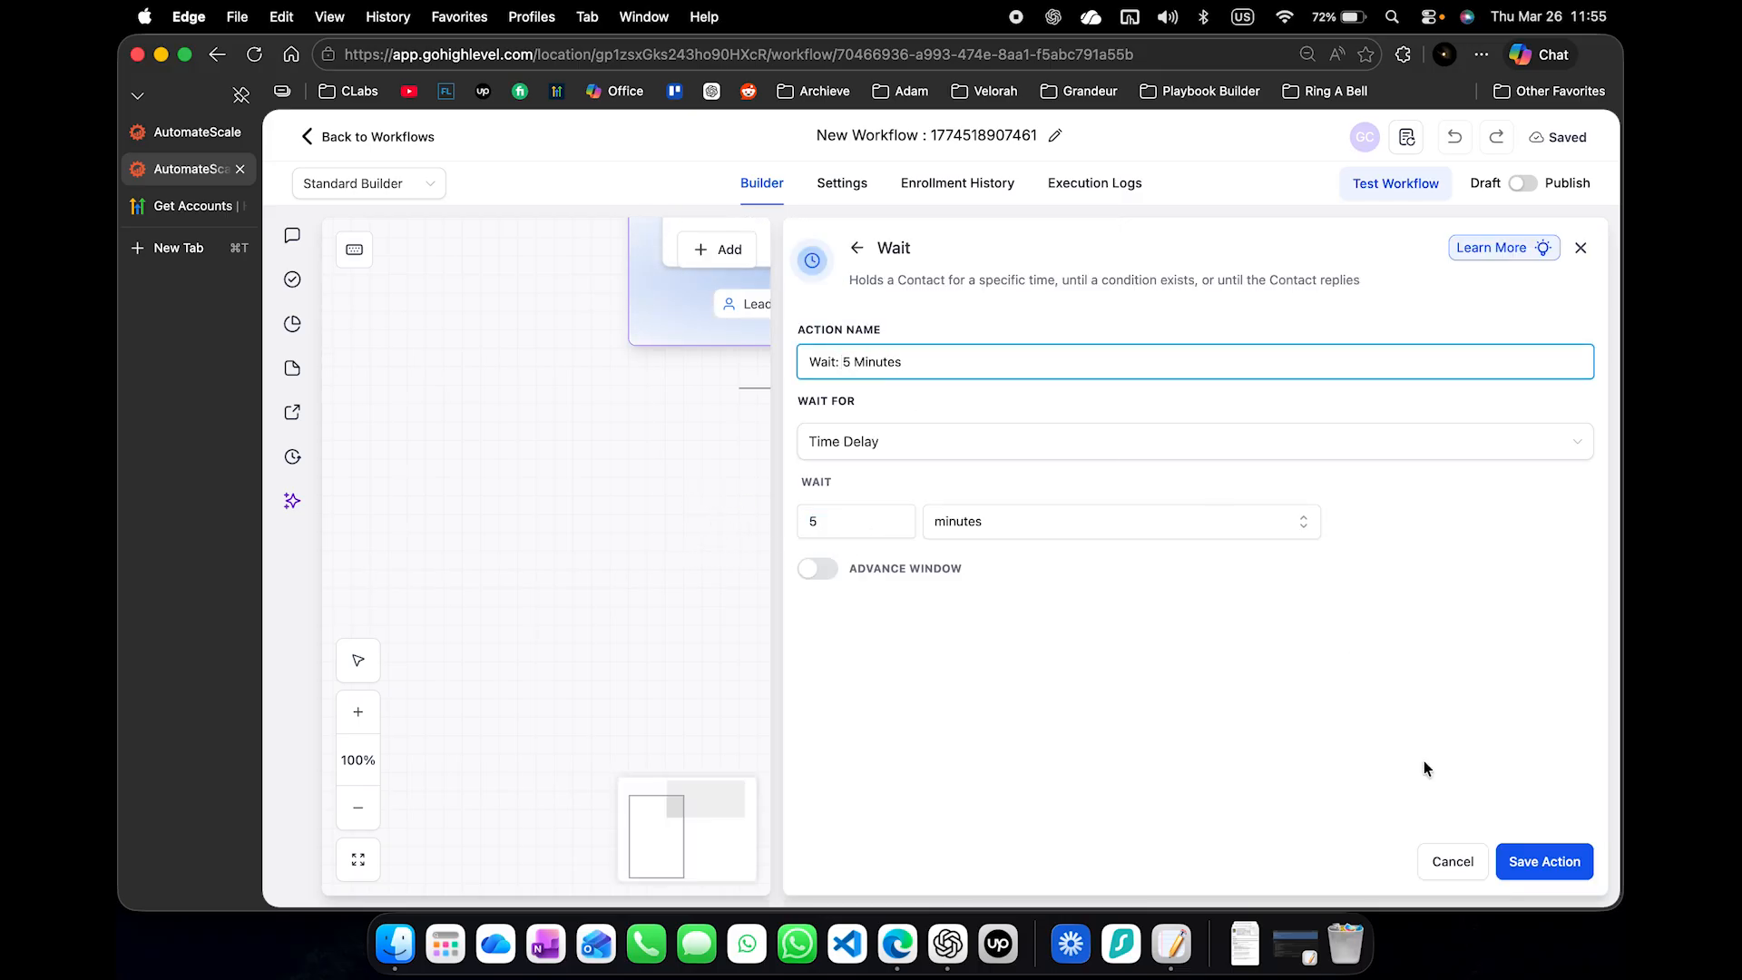
left_click(1563, 866)
- Add an Add Contact Tag action after the wait that applies the socialmedia_deployed tag, and save it
left_click_drag(1035, 665, 1139, 719)
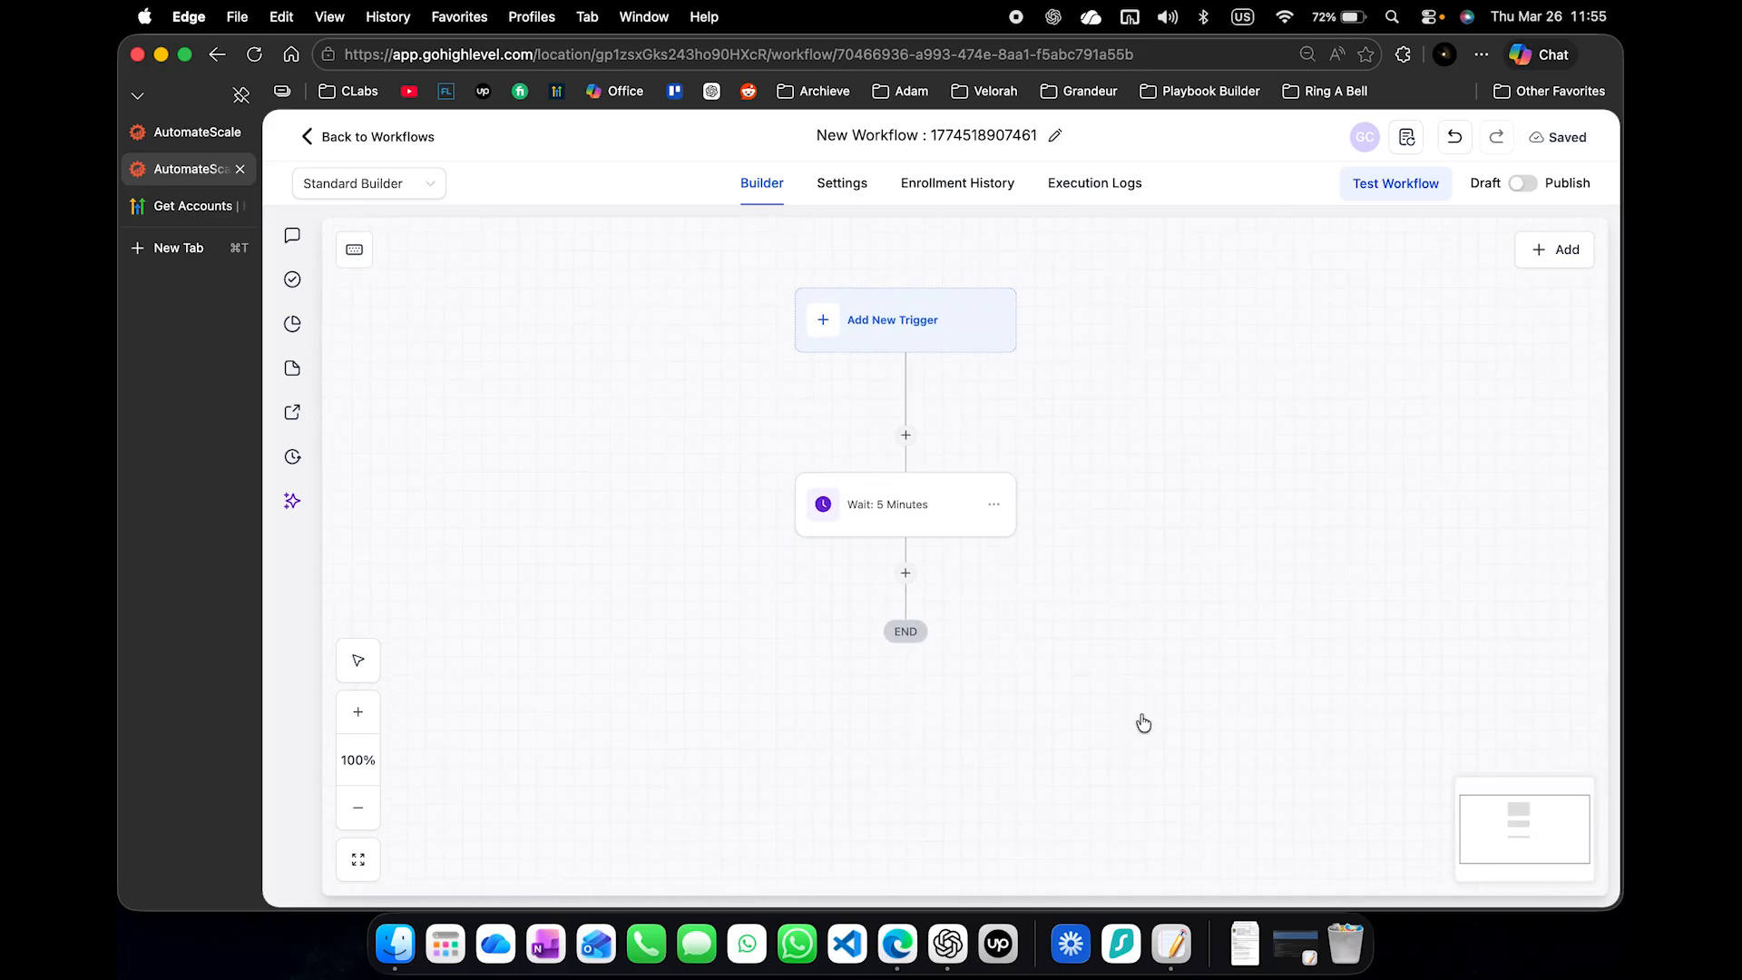
left_click(902, 566)
type("tag")
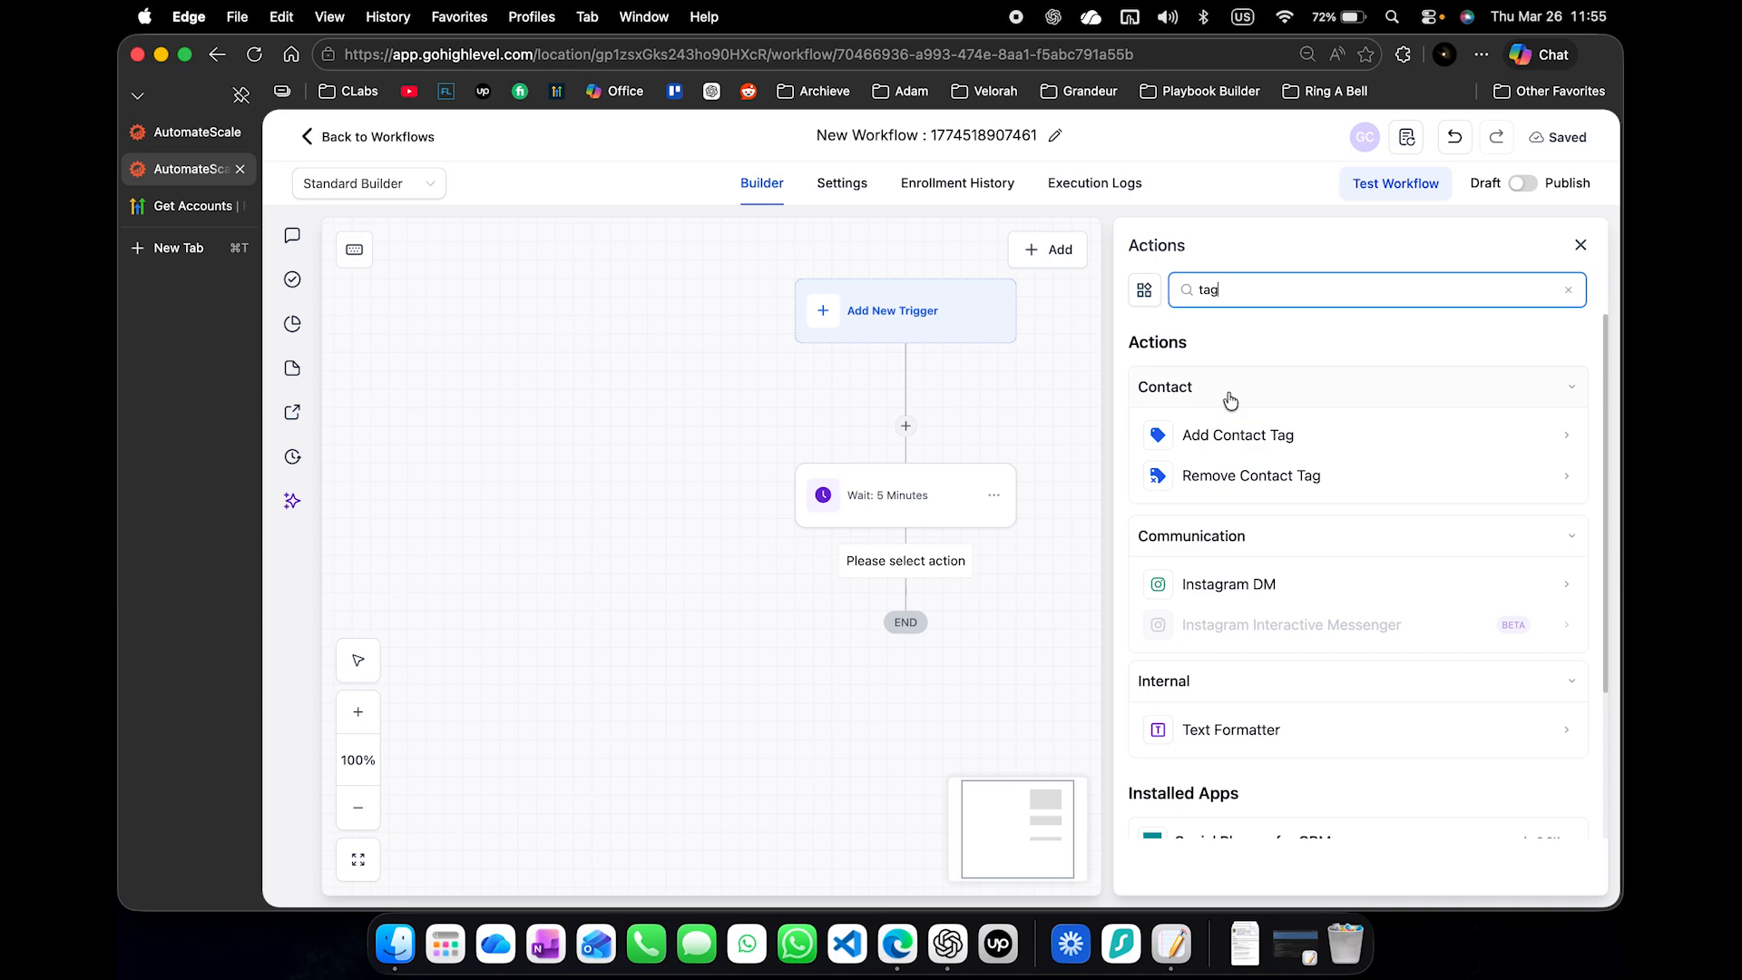
left_click(1248, 434)
left_click(1248, 435)
left_click(1220, 480)
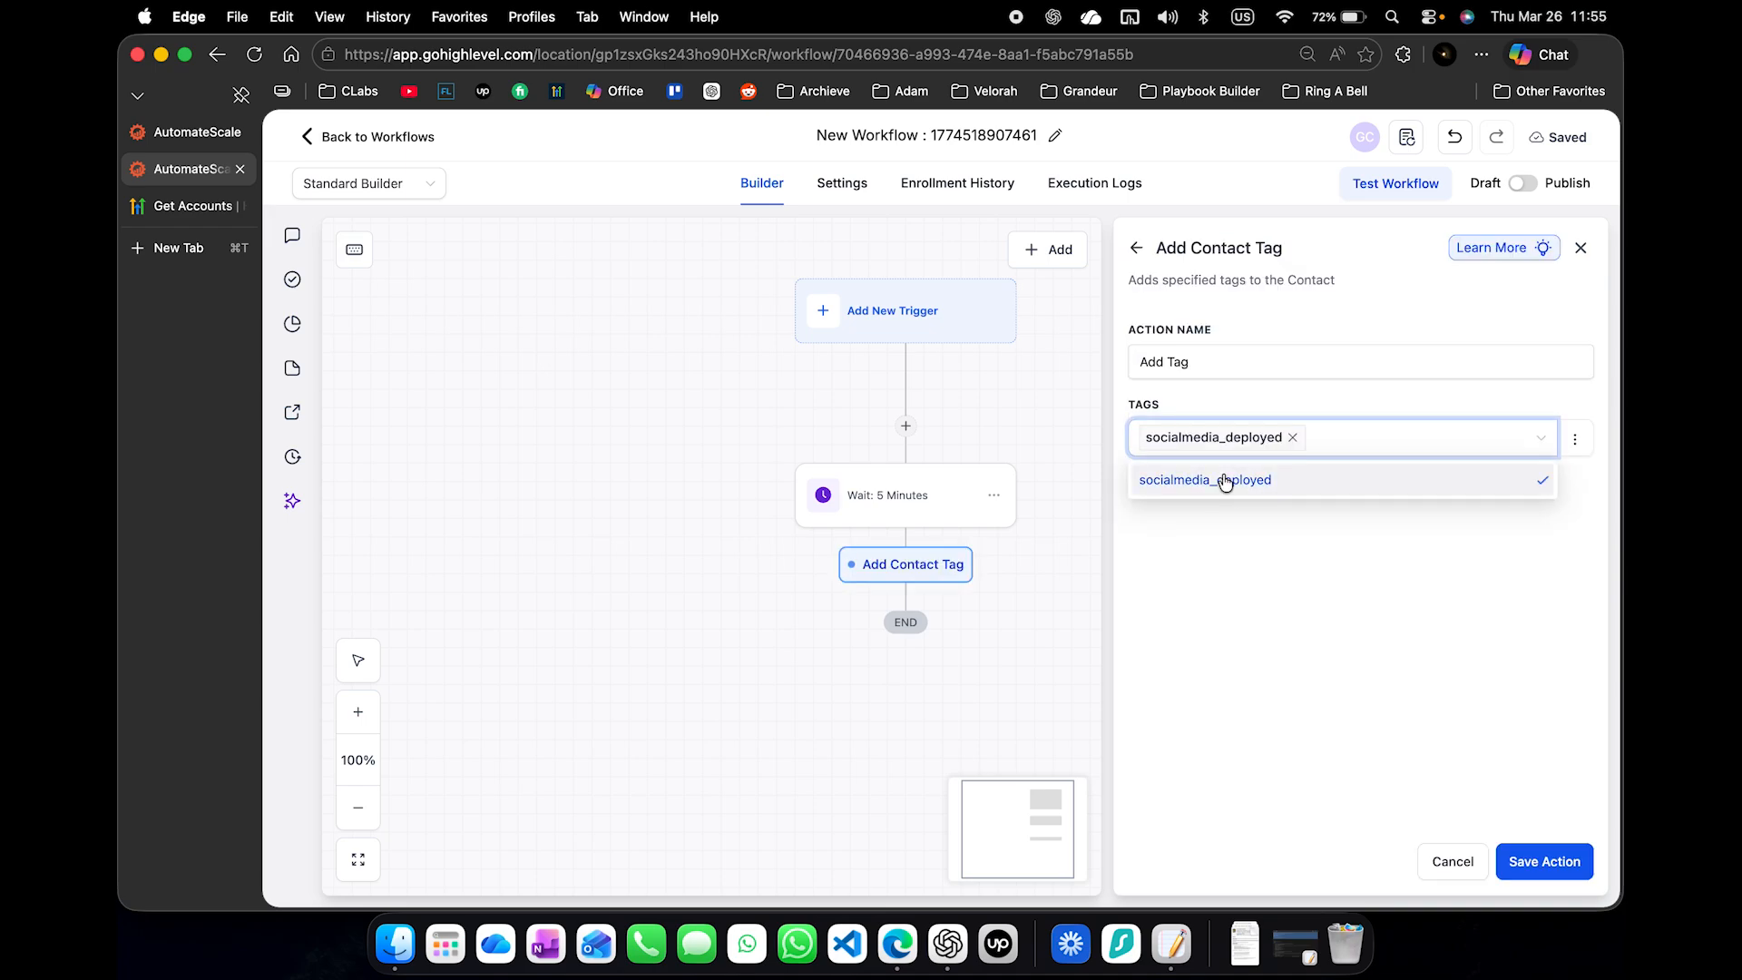
left_click(1257, 367)
left_click(1544, 864)
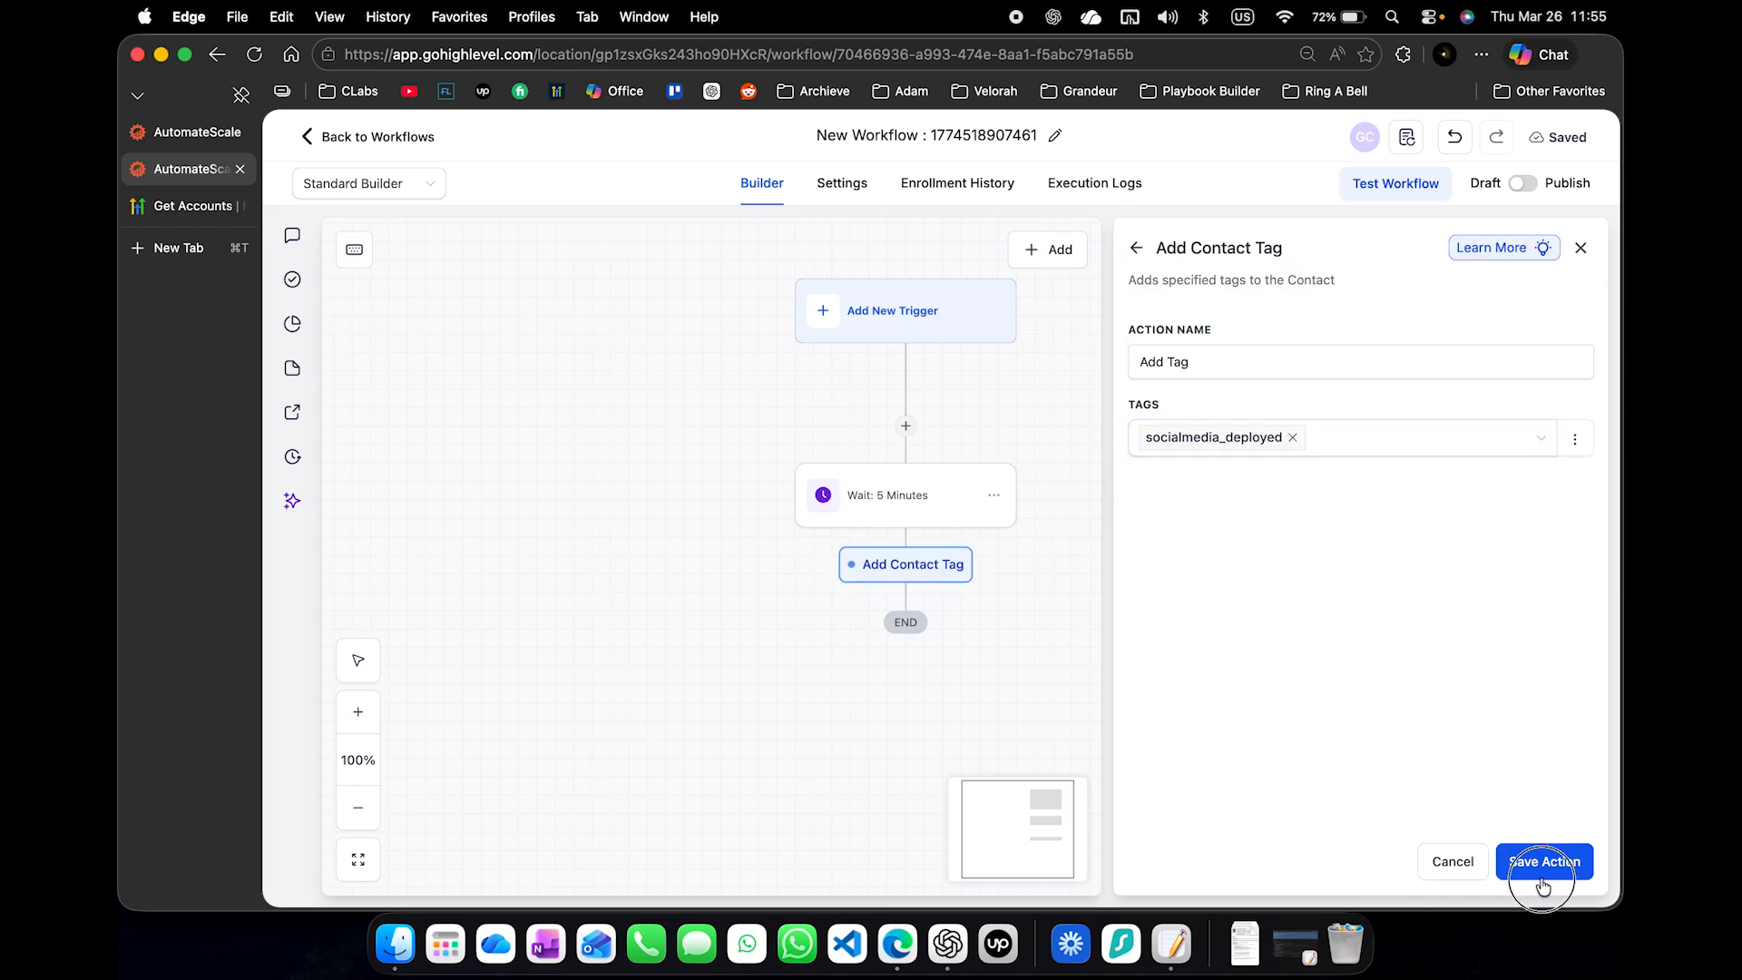
- Add a Wait action with a 5-minute time delay after the Add Tag action, name it "Wait: 5 minutes", and save it
left_click_drag(1313, 751, 1228, 590)
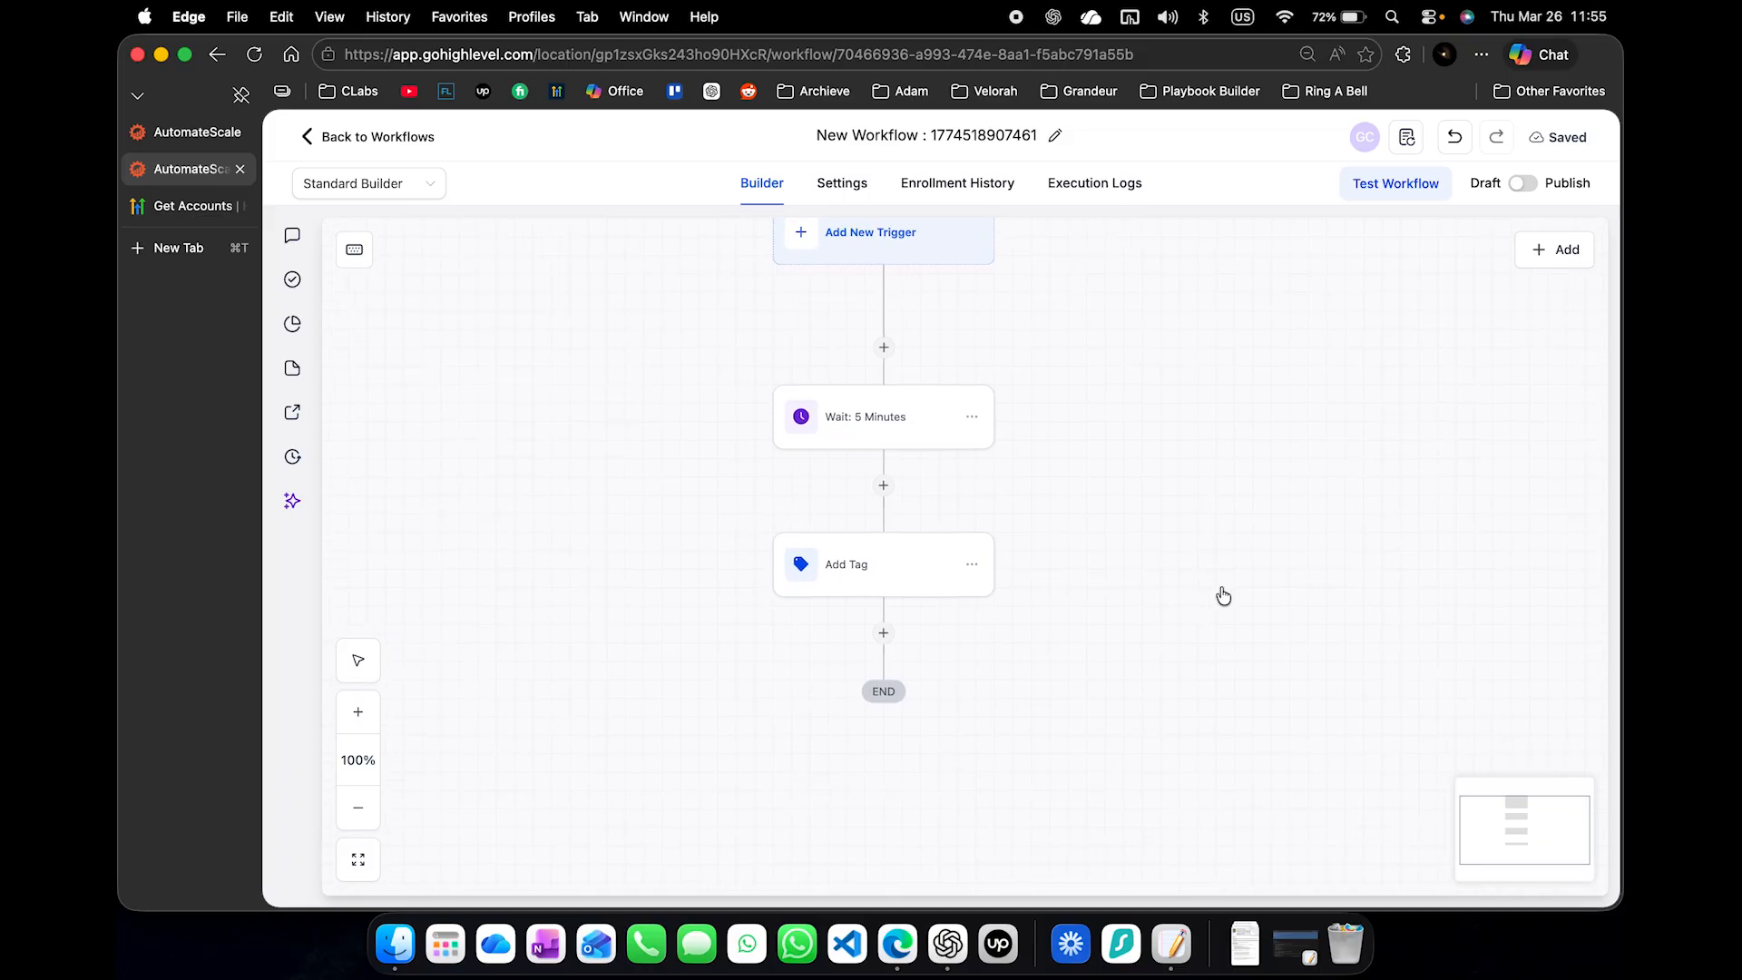
left_click(881, 635)
type("wait")
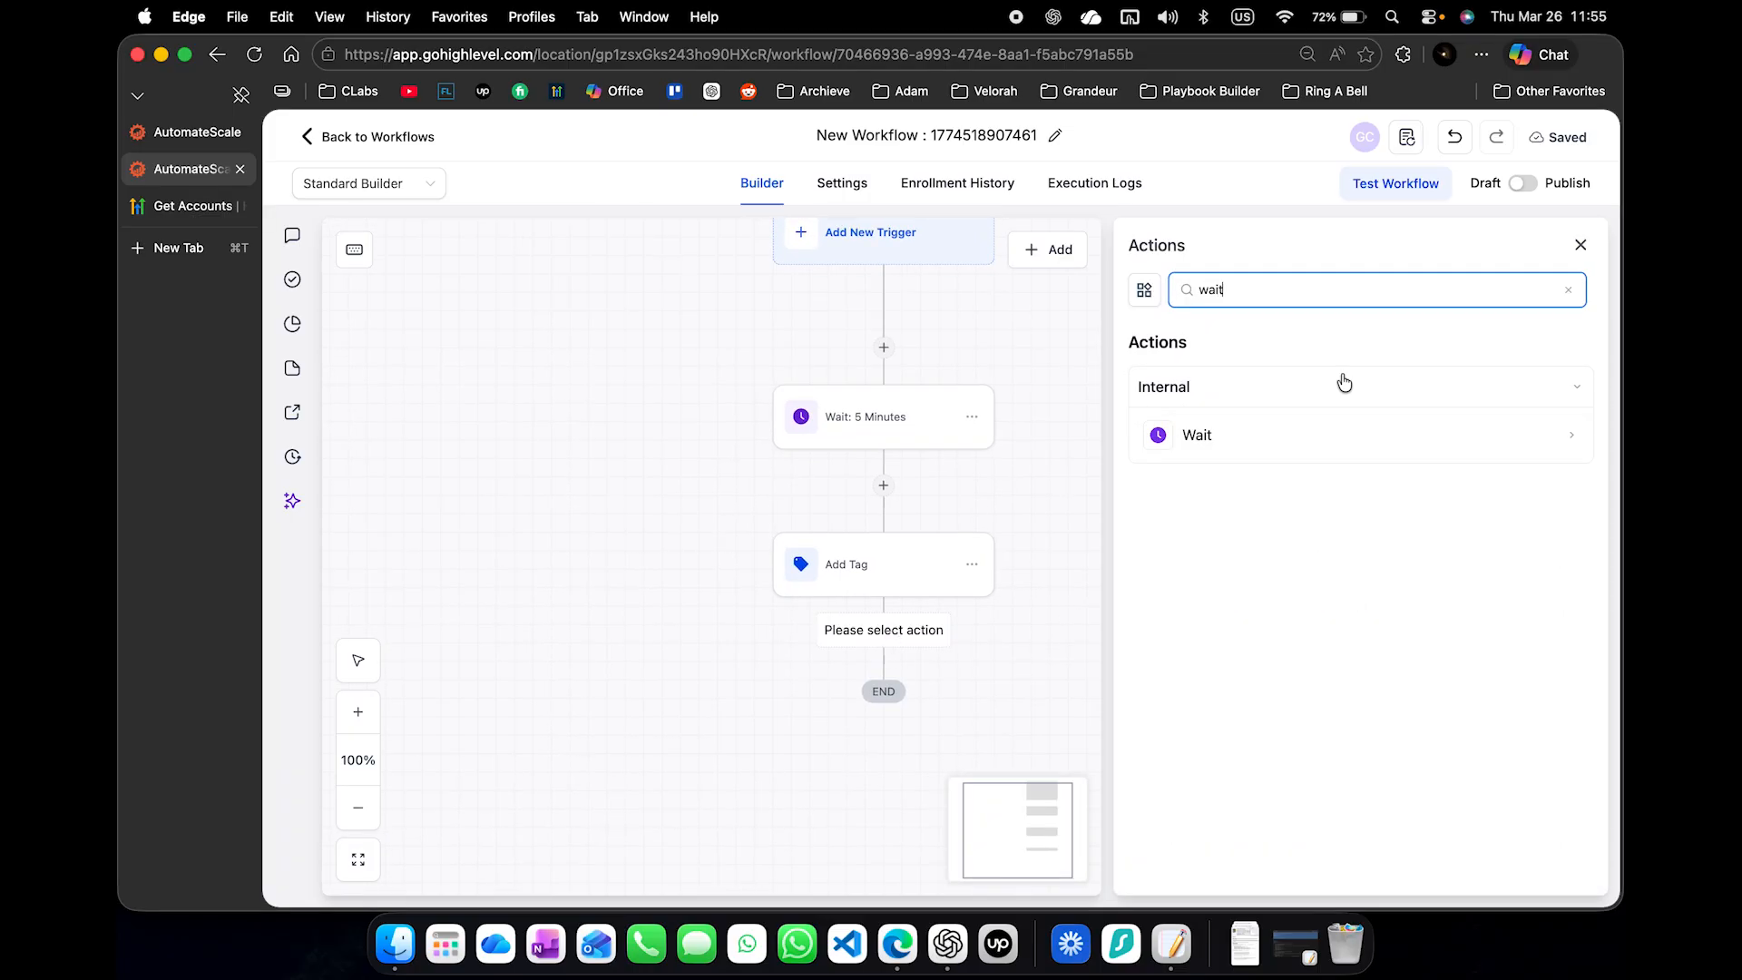
left_click(1292, 434)
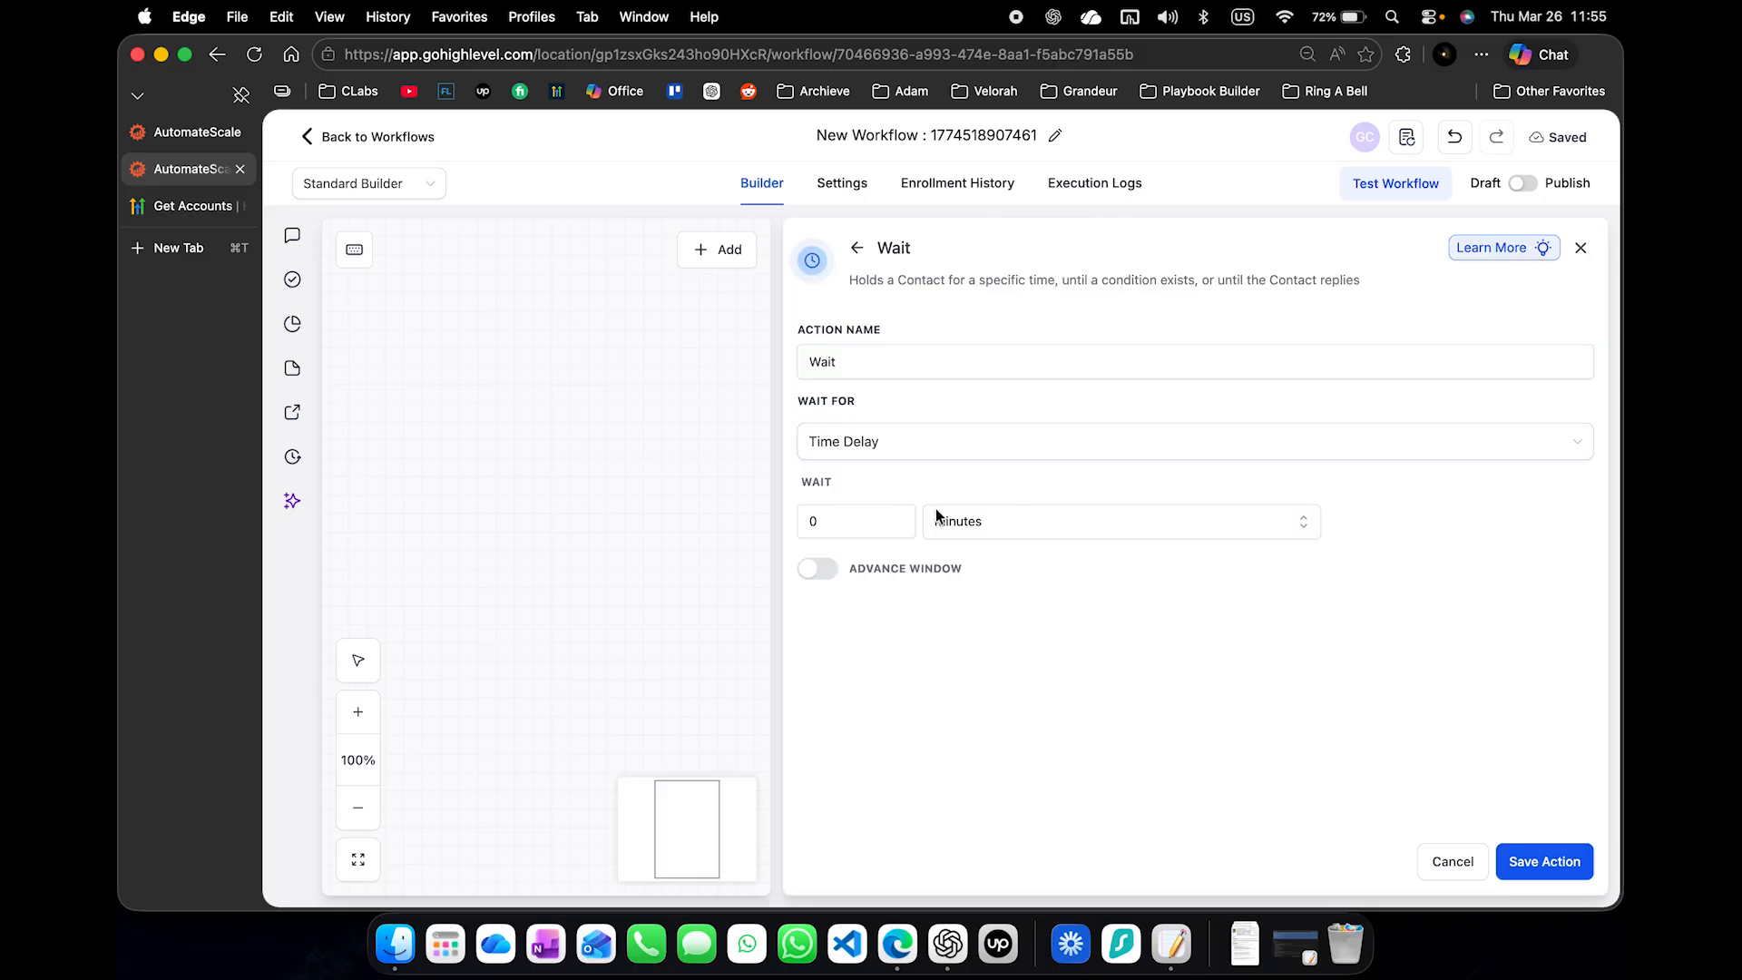
left_click(756, 515)
left_click_drag(836, 524, 785, 525)
type("5")
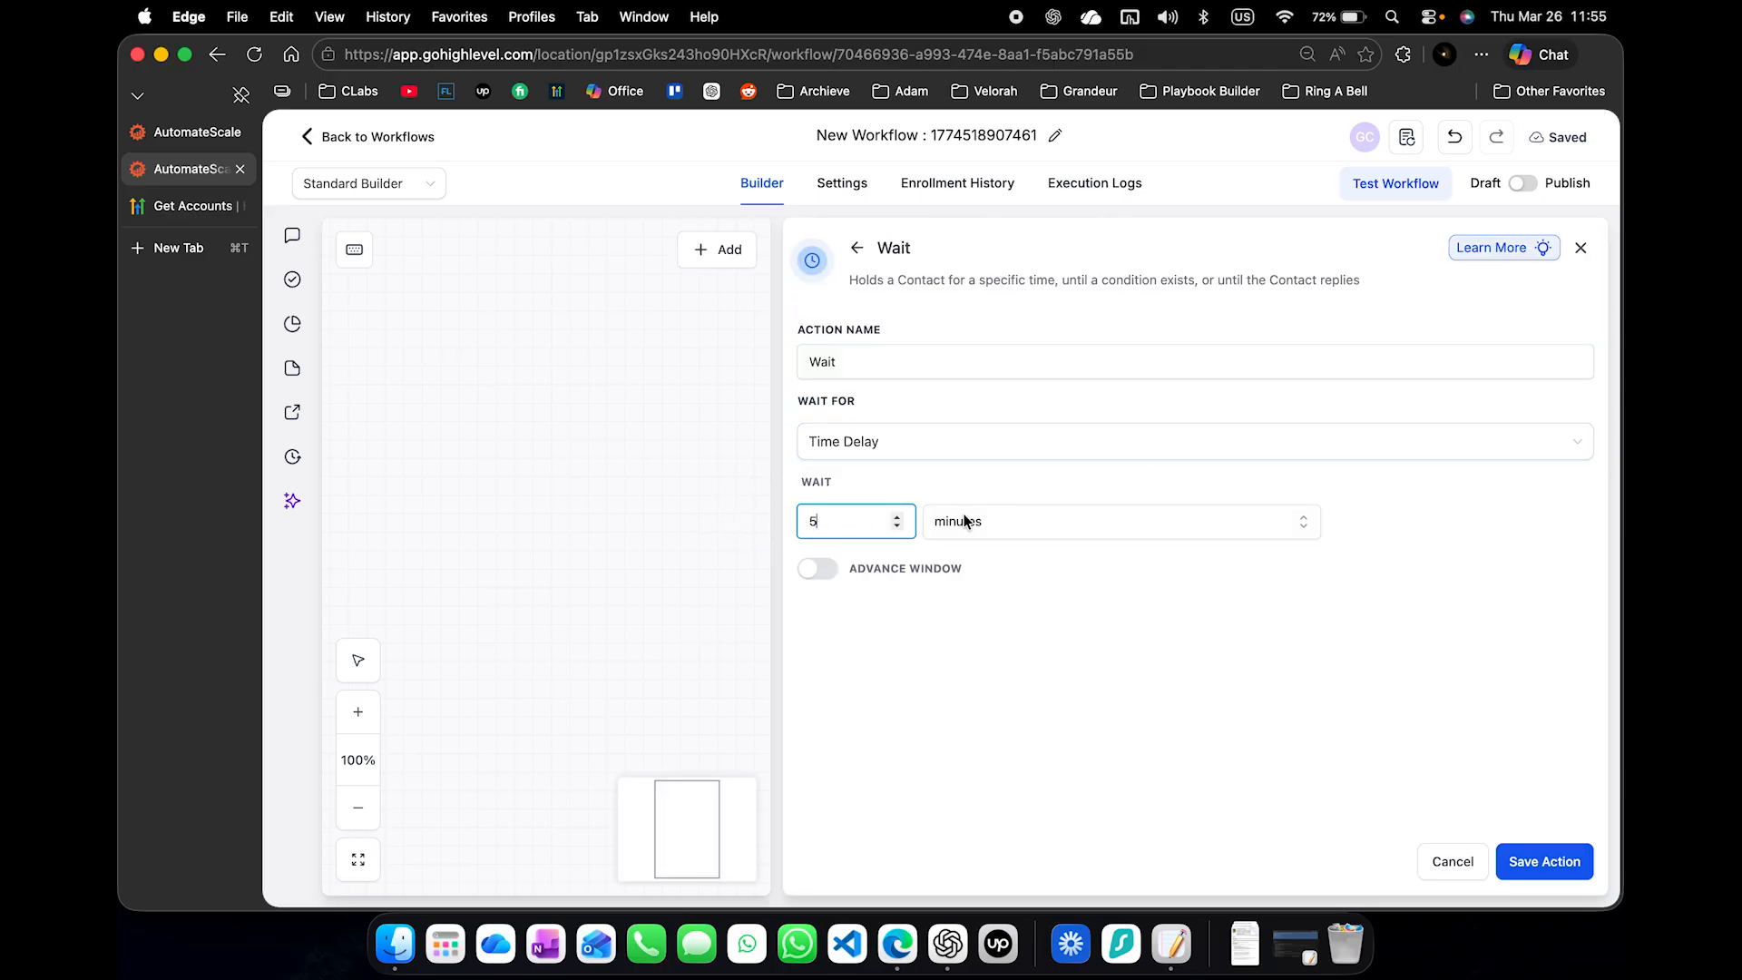
left_click(970, 366)
type(": 5 minutes")
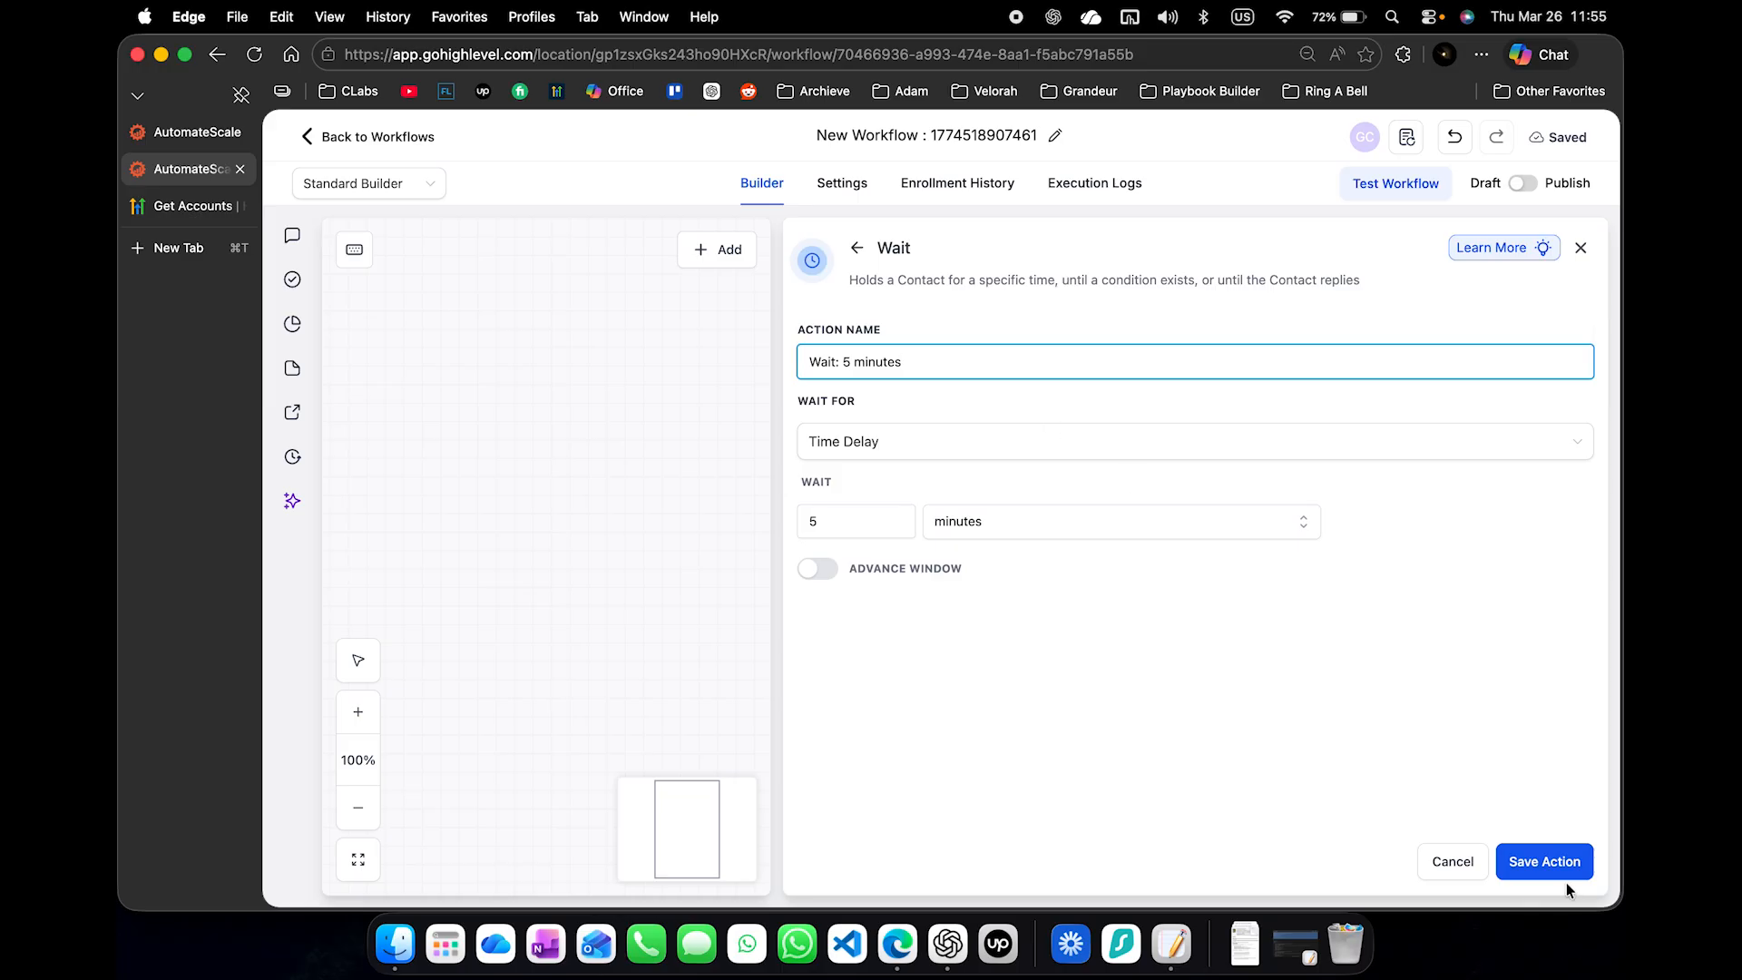
left_click(1562, 867)
- Rename the Add Tag action as "Add Tag: socialmedia_deployed" and save it
left_click(879, 563)
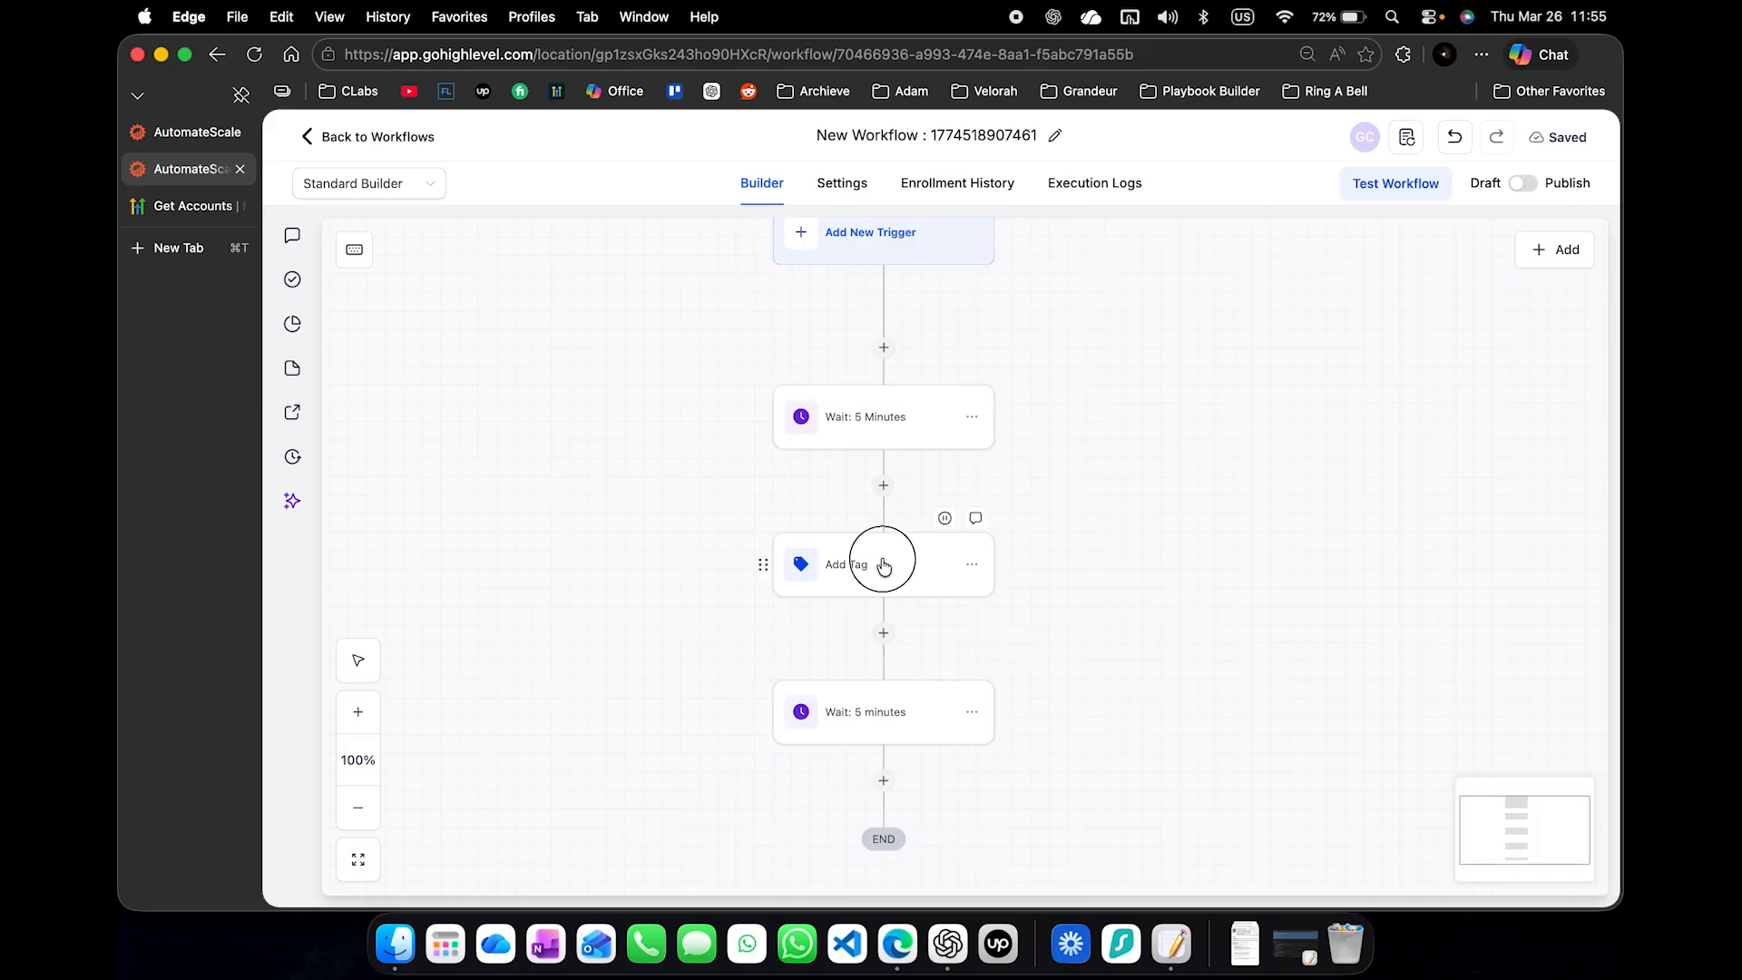
left_click(1199, 358)
type(": socialmedia_deployed")
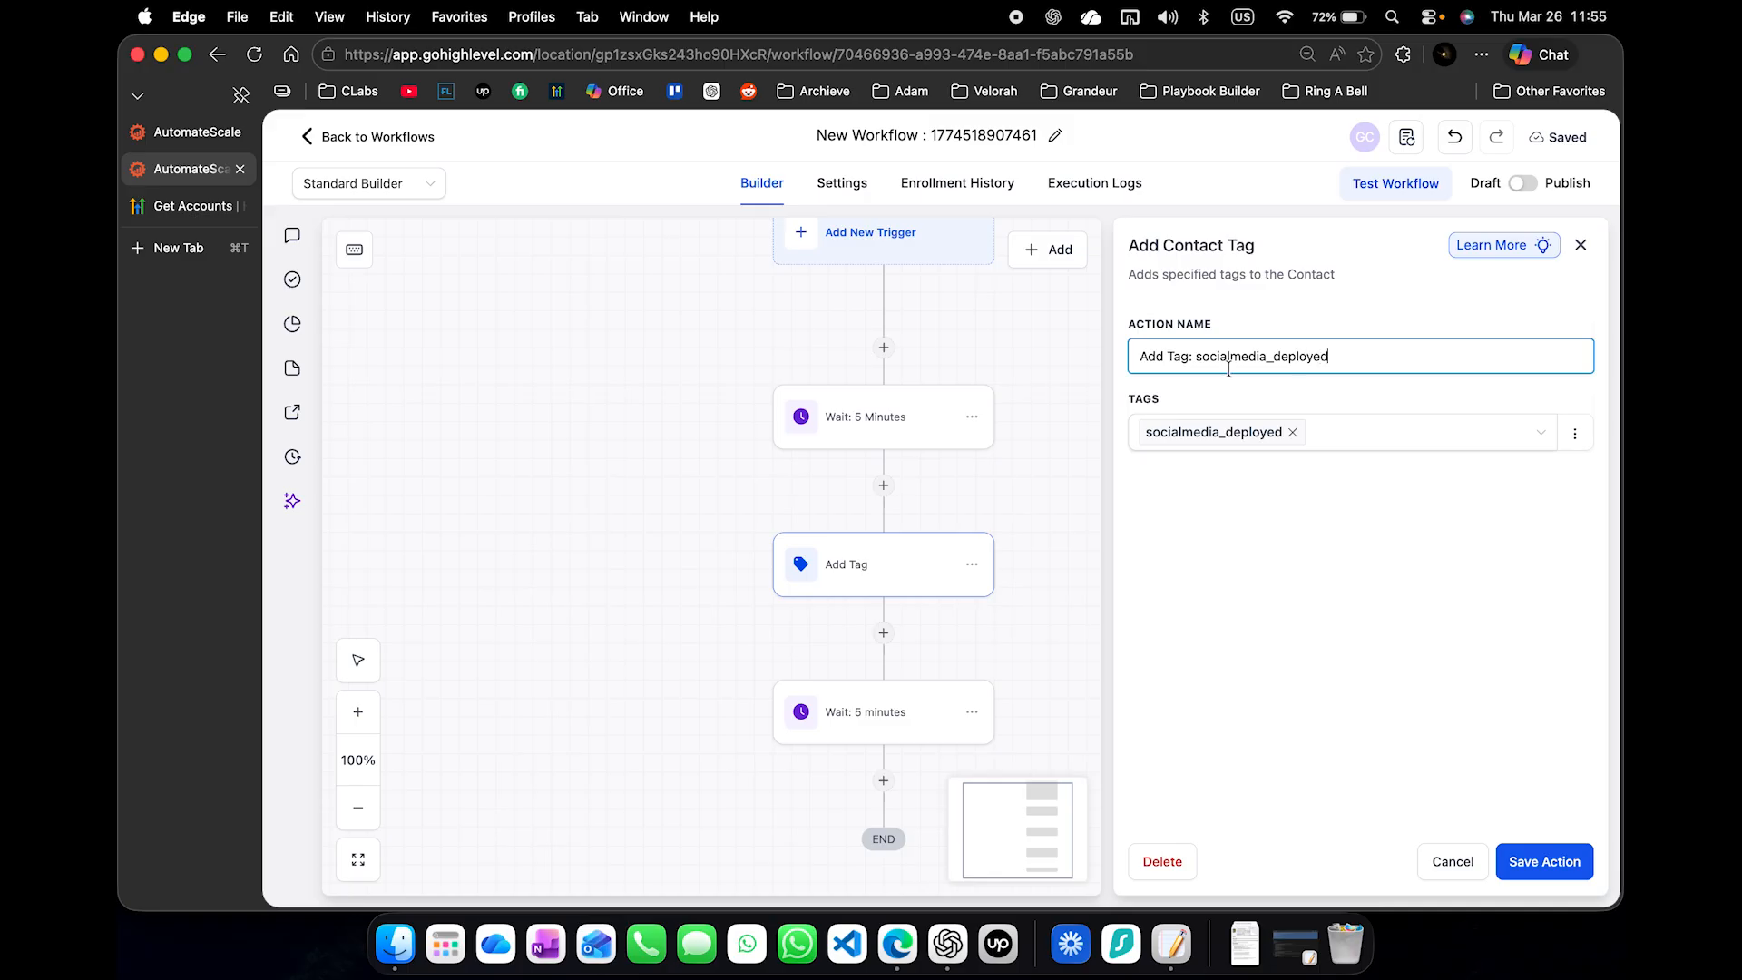
left_click(1540, 860)
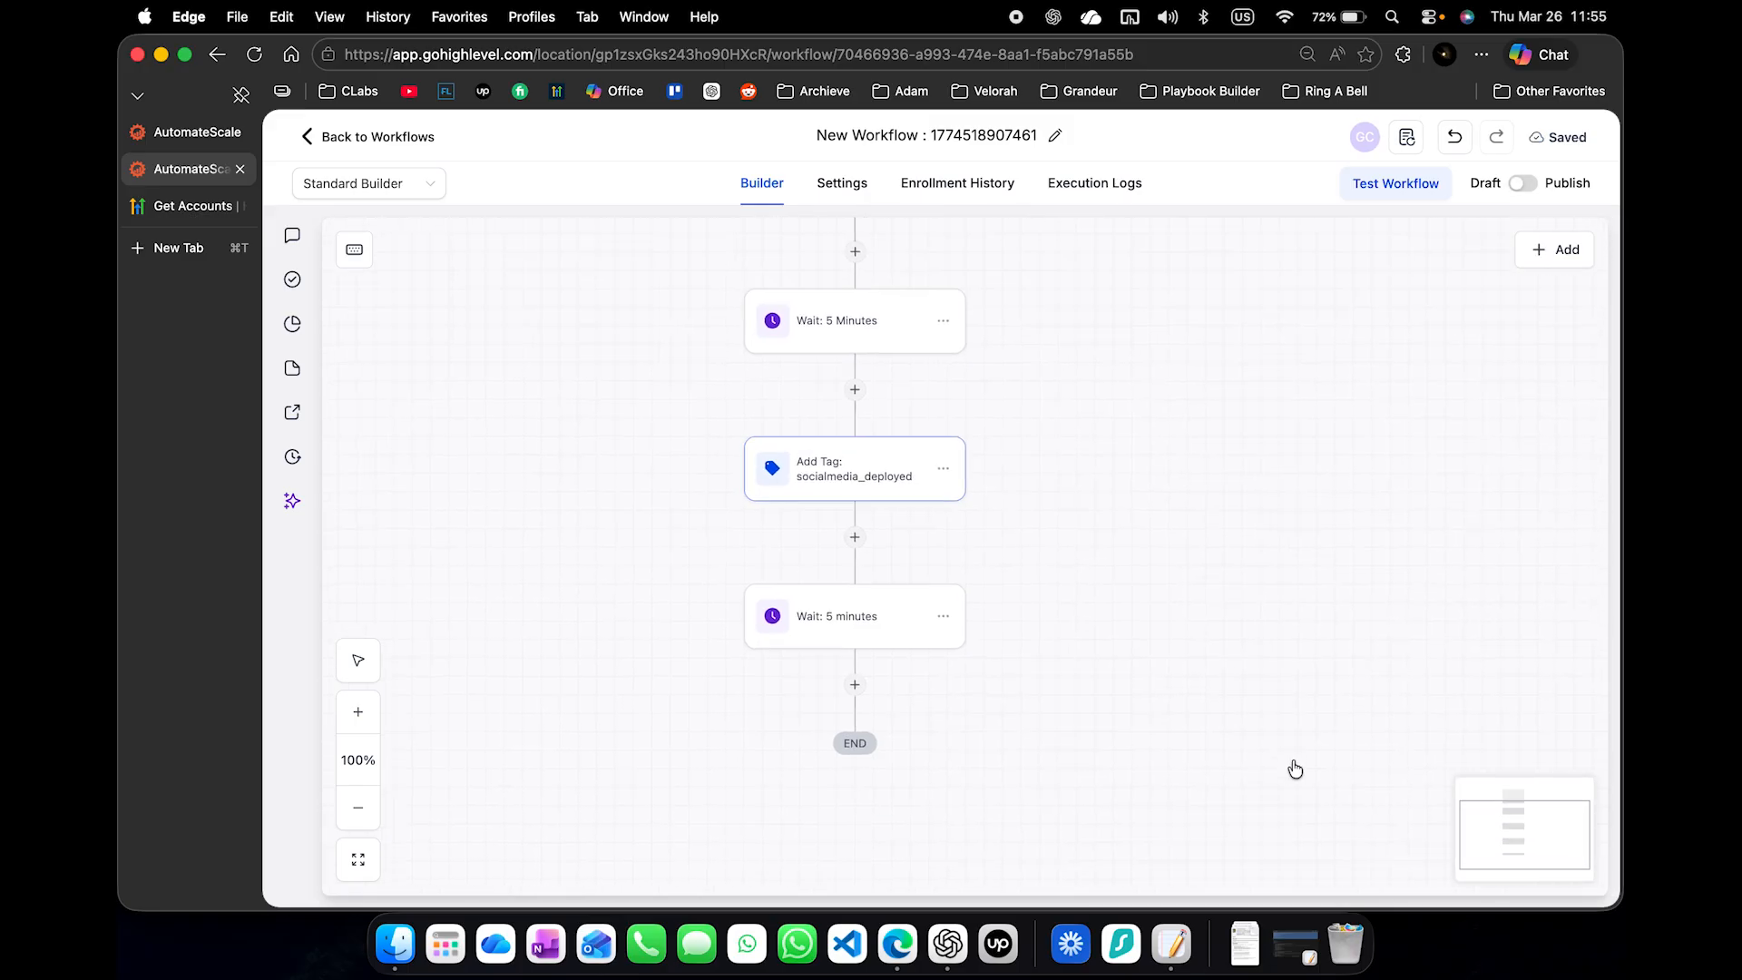
- Add a Remove Contact Tag action at the end for socialmedia_deployed, name it "Remove Tag: socialmedia_deployed", and save it
left_click(846, 670)
type("remove")
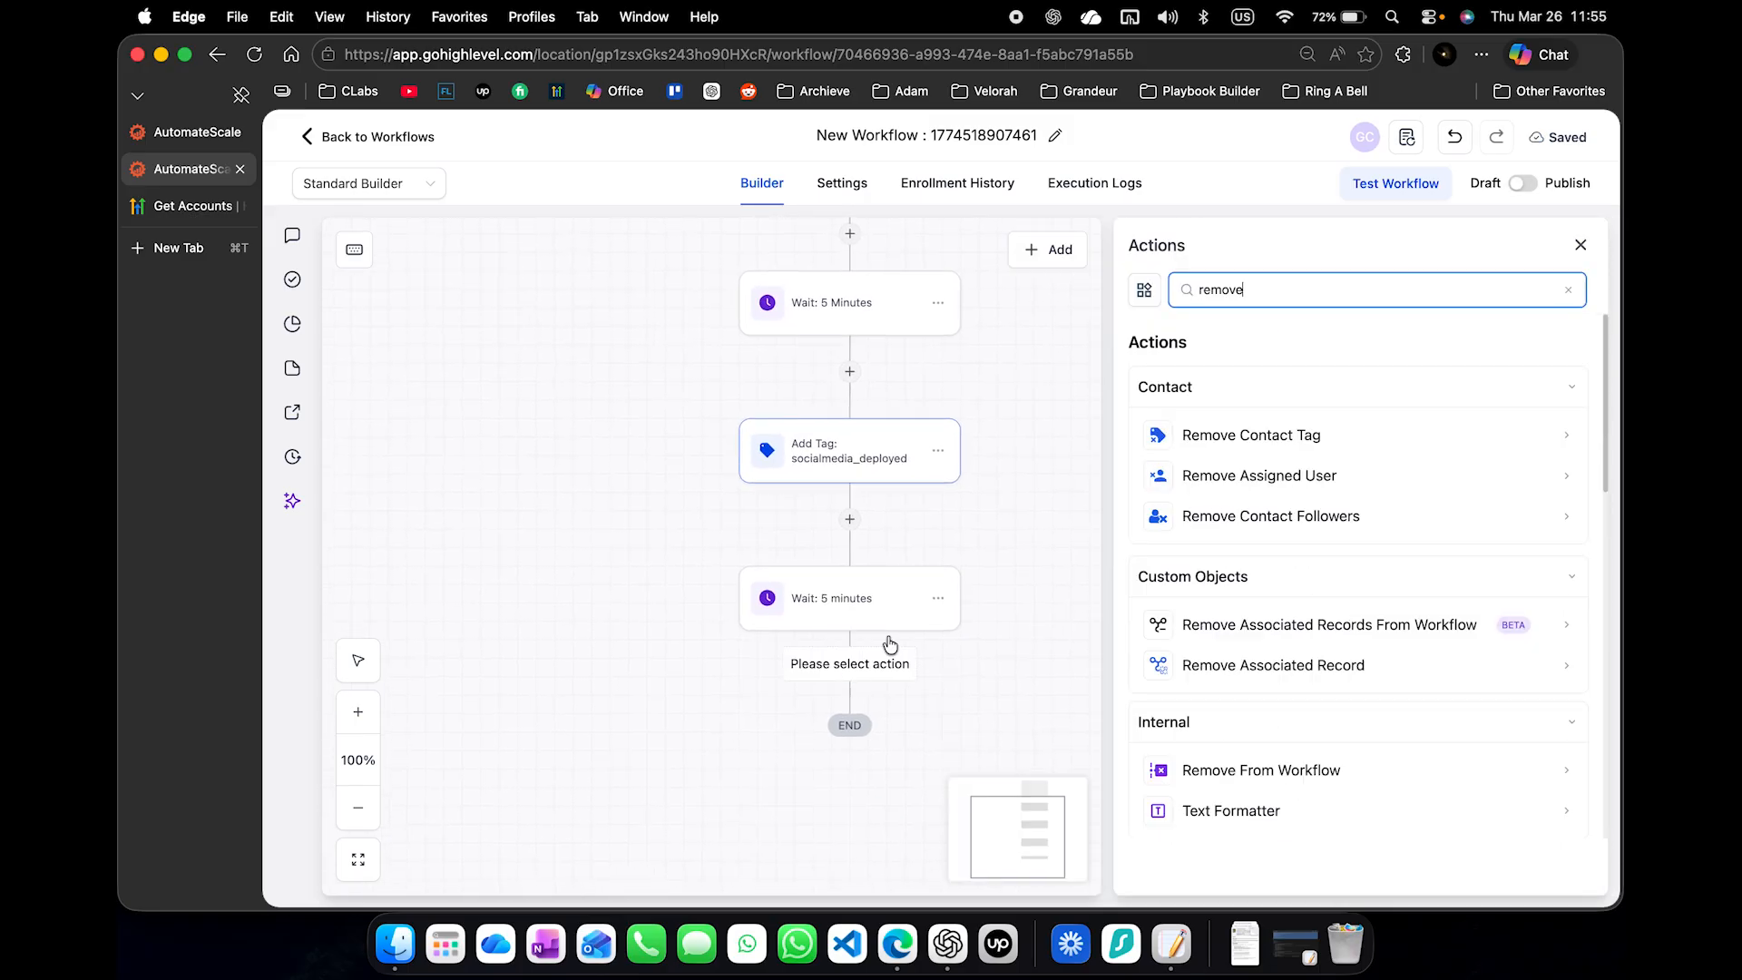
left_click(1263, 428)
left_click(1197, 475)
left_click(1210, 533)
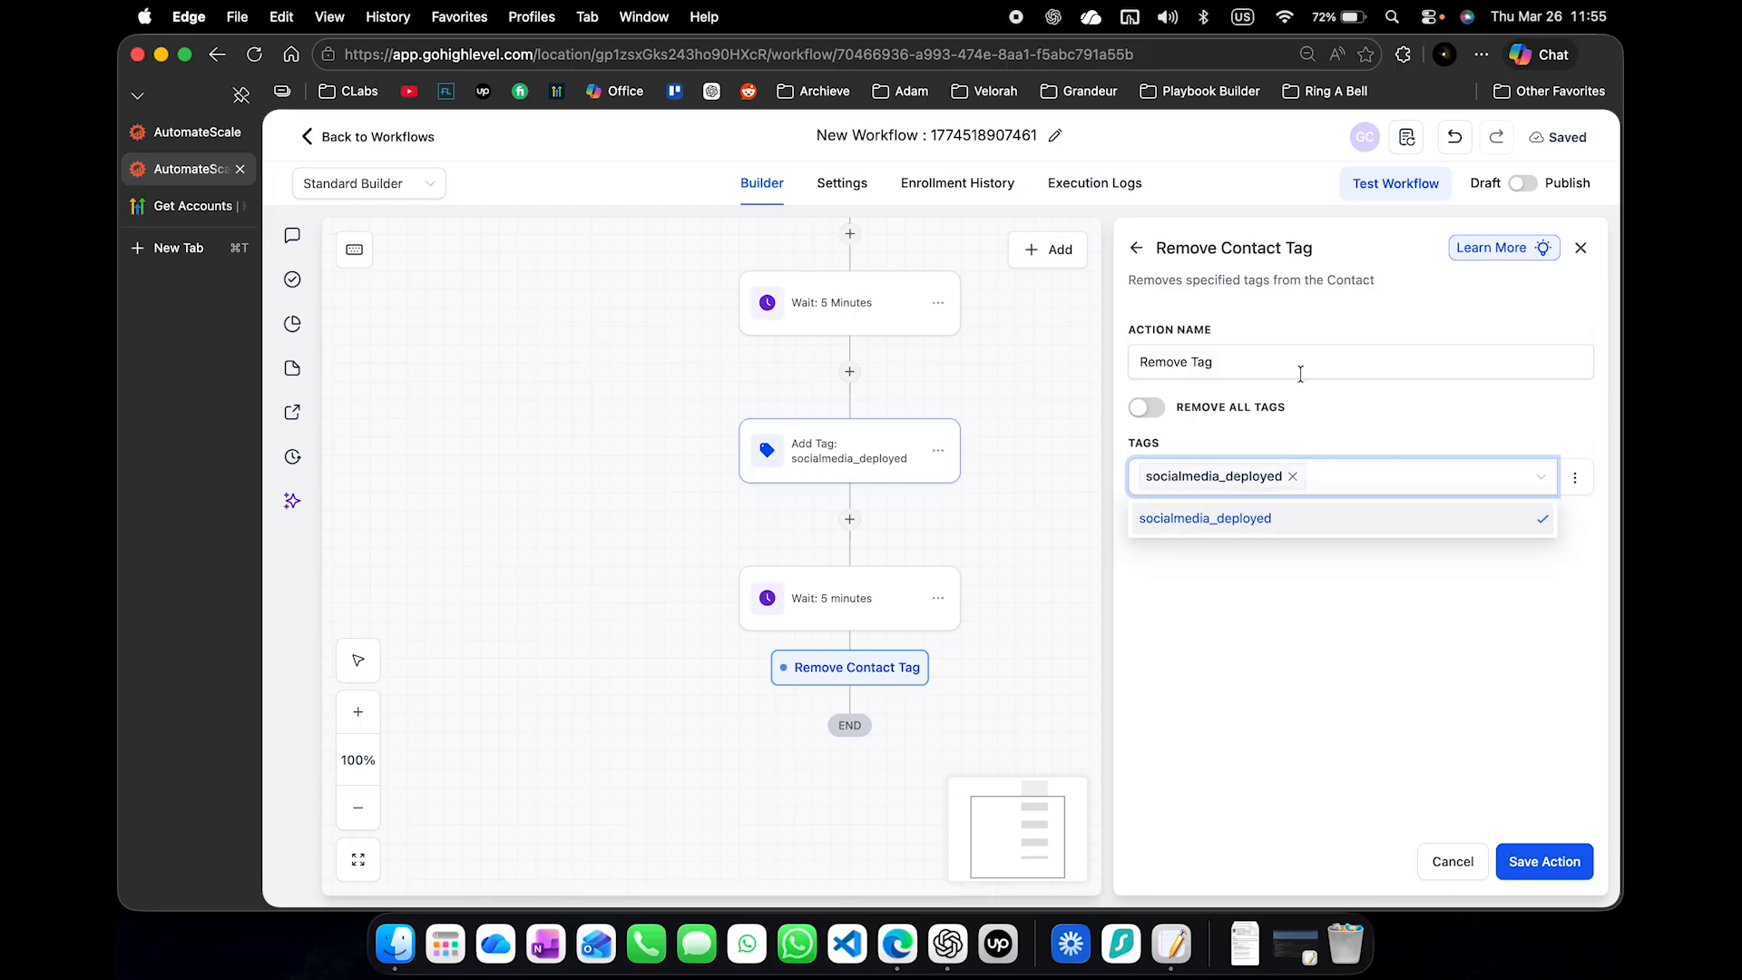
left_click(1299, 373)
type(": socialmedia_deployed")
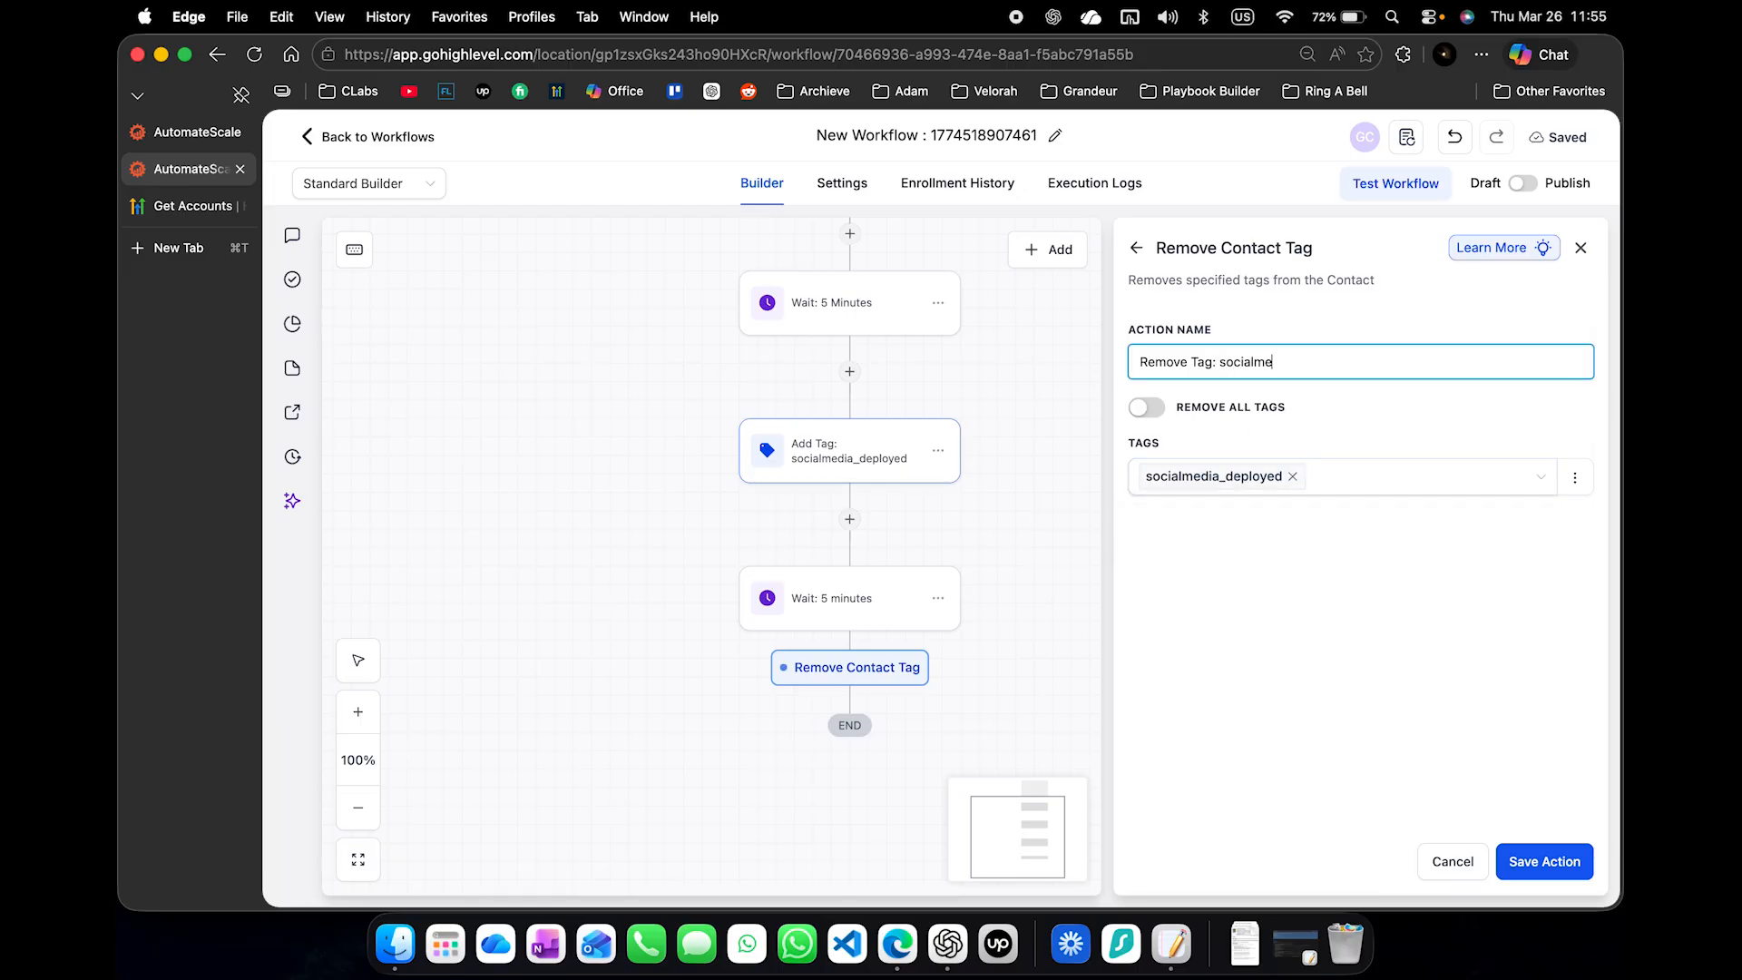
left_click(1531, 858)
- Add a Wait action with a 7-day time delay after the tag removal, name it "Wait: 1 week", and save it
scroll(1235, 724, "up", 3)
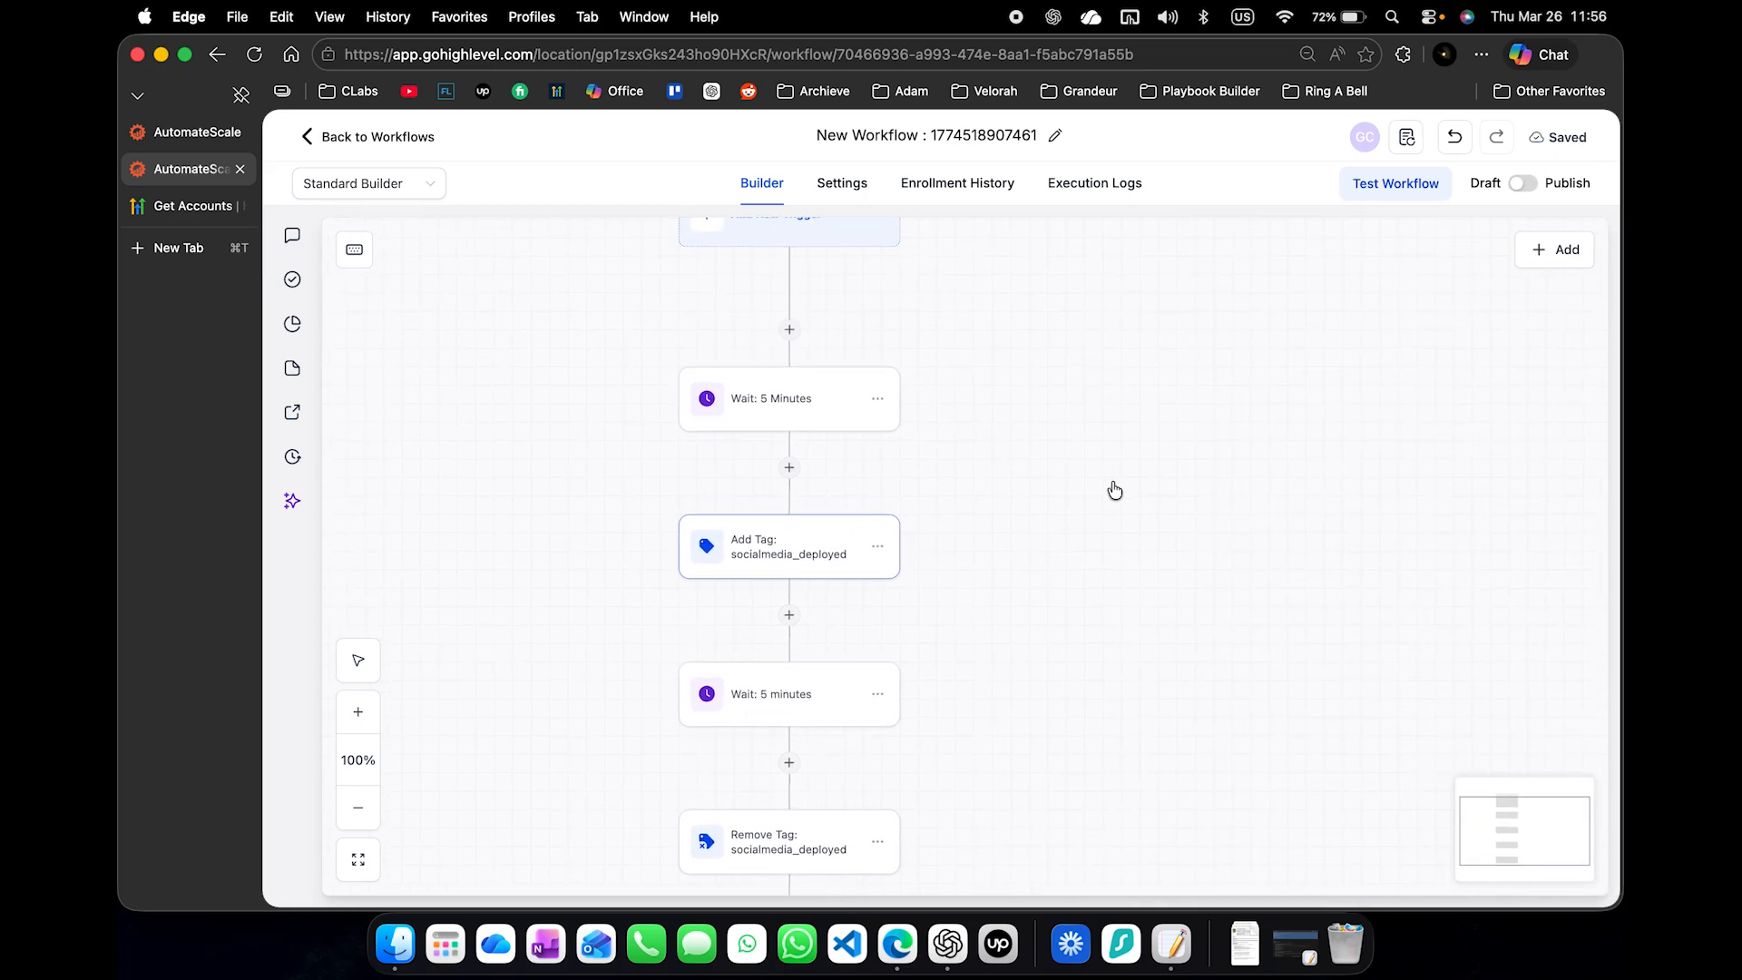
scroll(1115, 491, "down", 5)
left_click(747, 672)
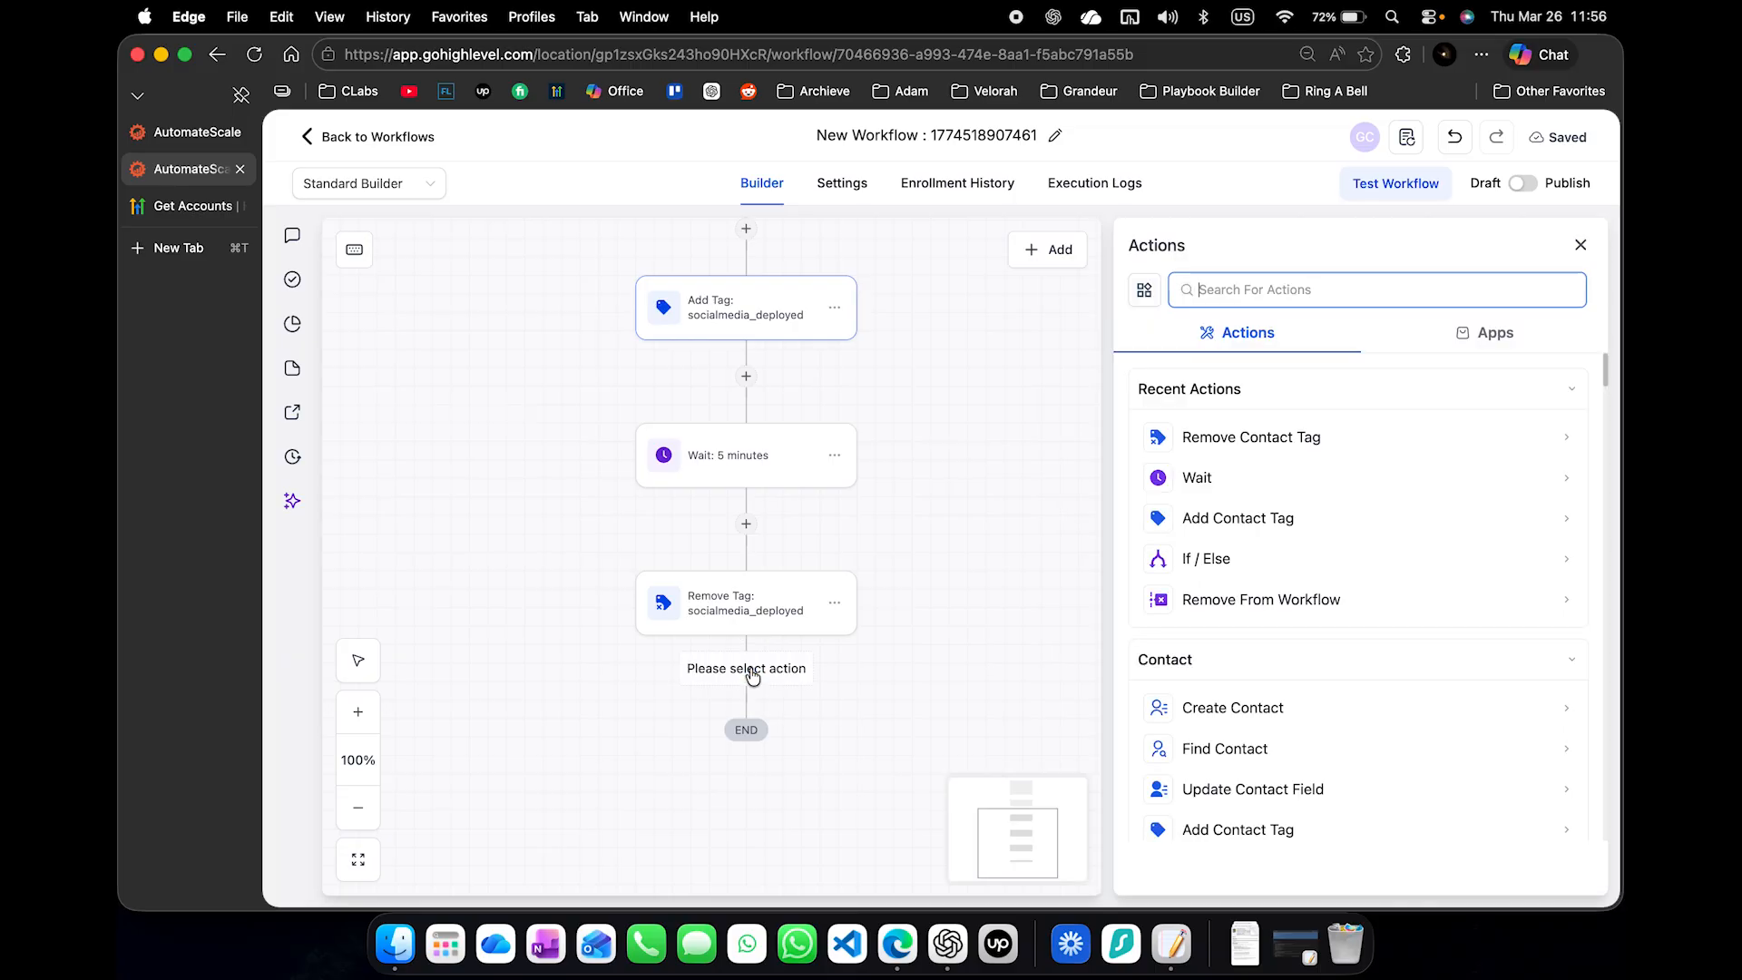
type("wait")
left_click(1333, 435)
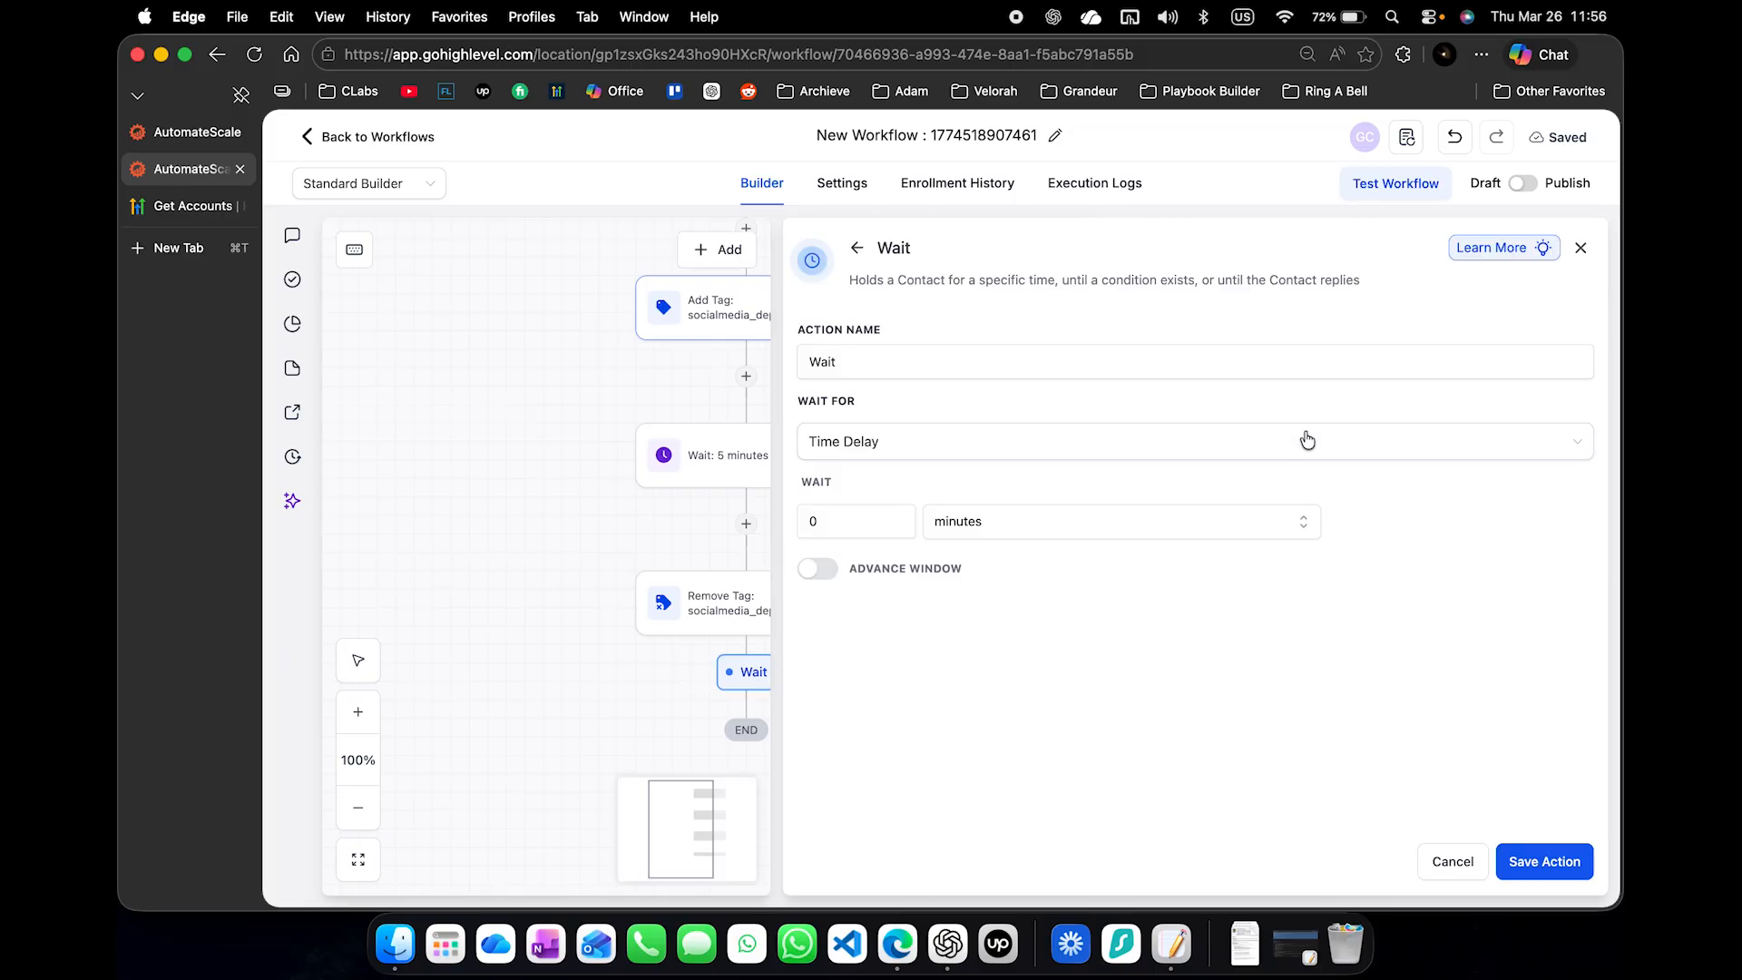
left_click(857, 520)
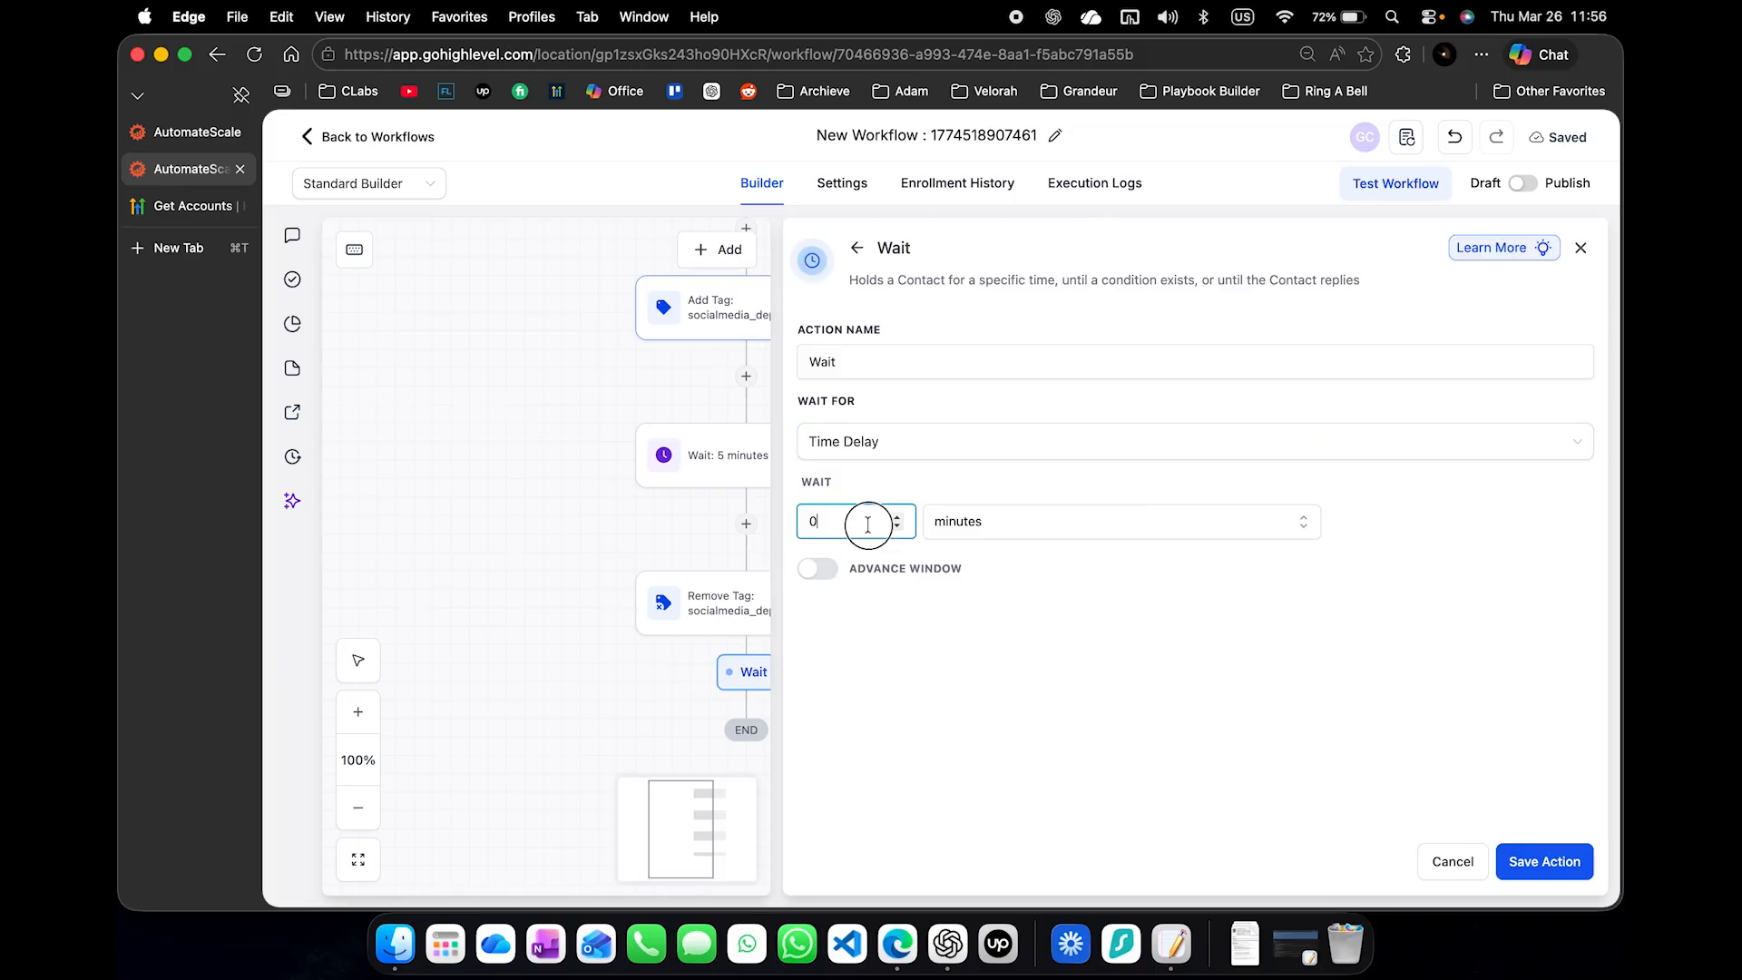
type("7")
left_click(1158, 515)
left_click(1118, 614)
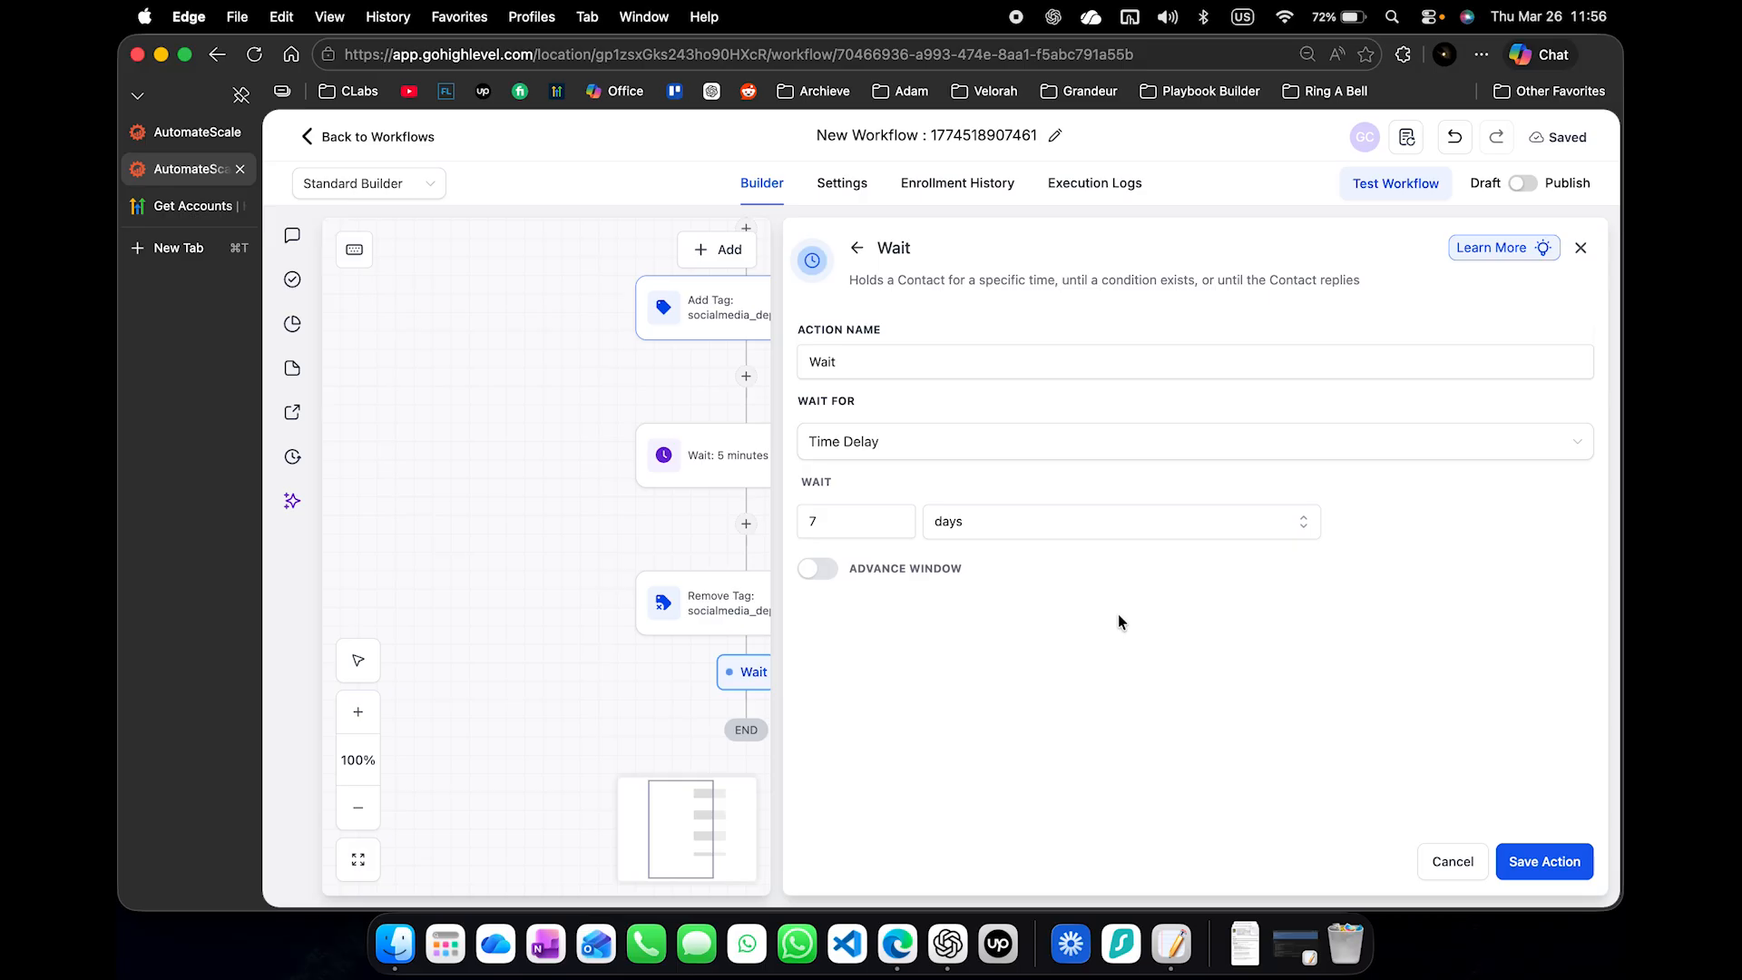
left_click(937, 367)
type(": 1 week")
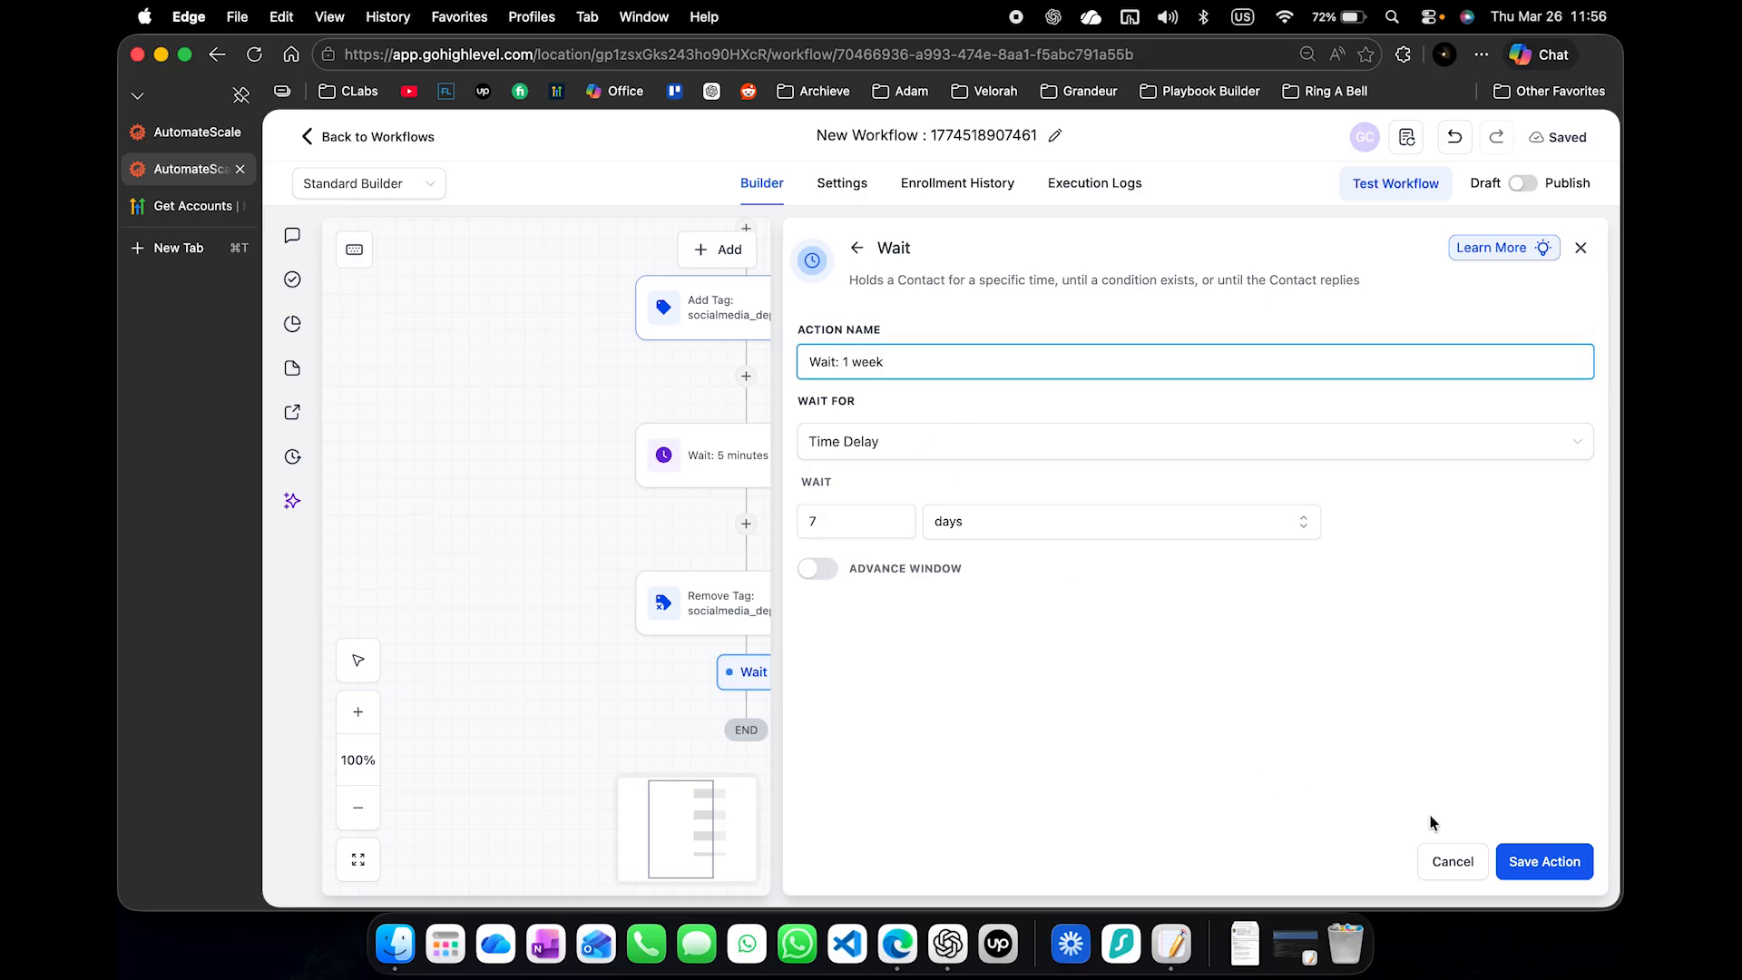
left_click(1544, 861)
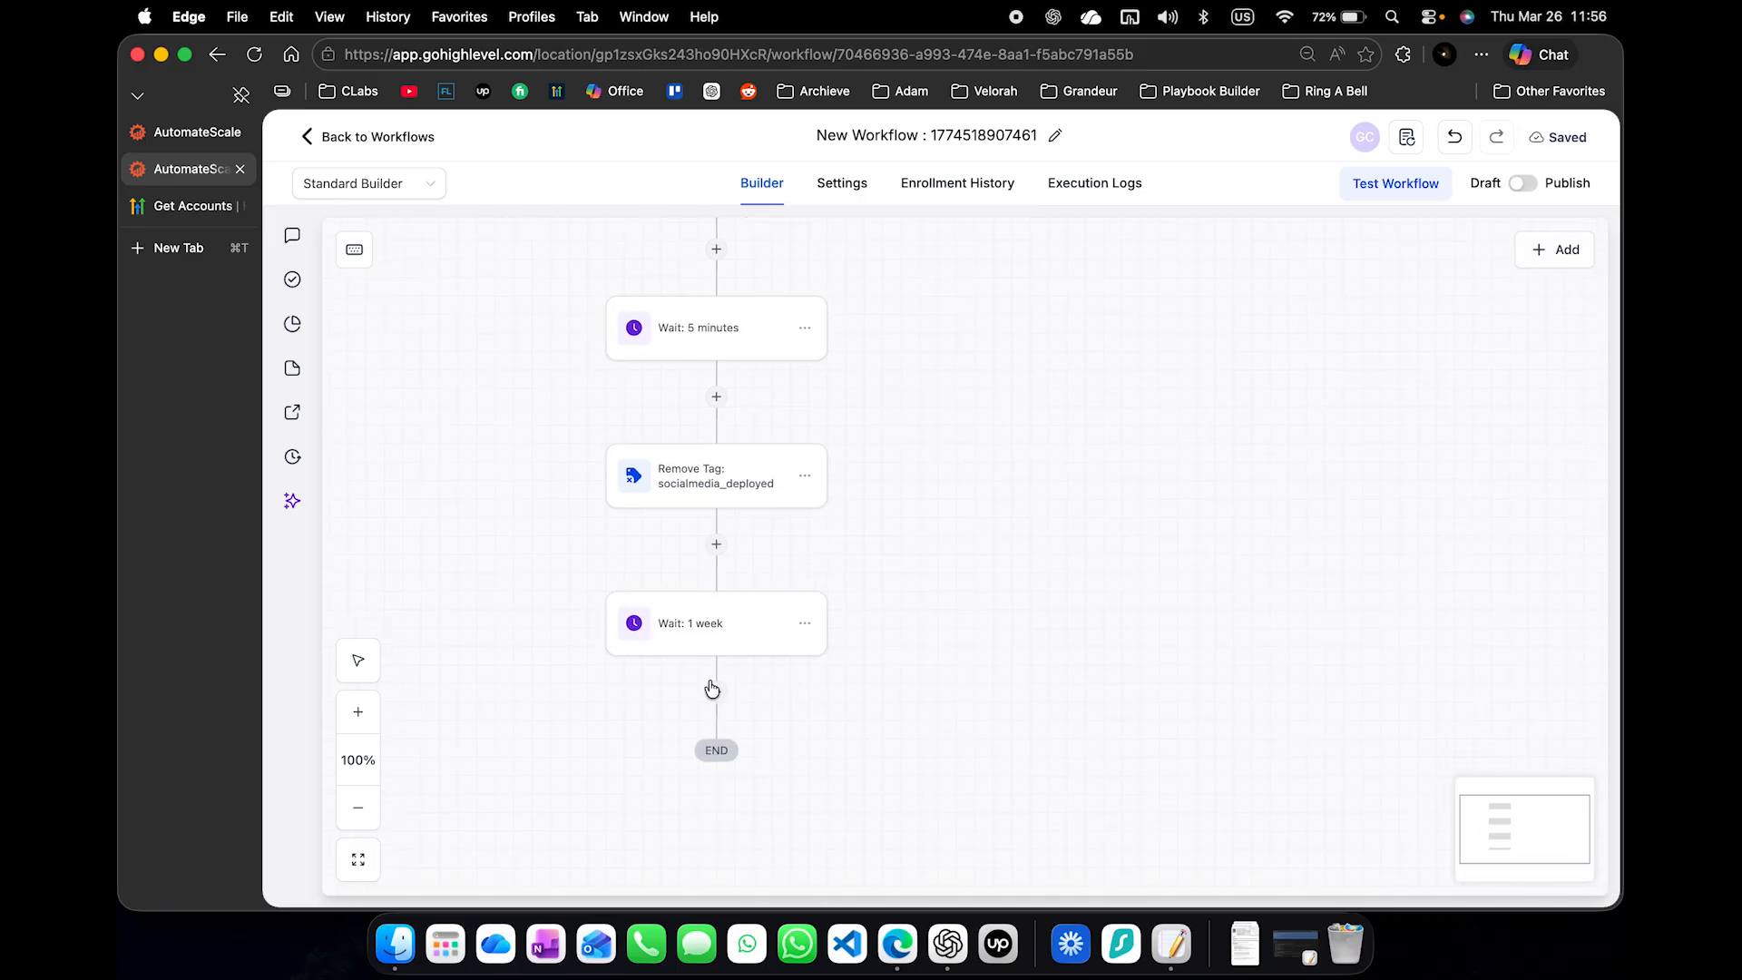
- Add a Go To action after the one-week wait that loops back to the first 5-minute wait
left_click(714, 691)
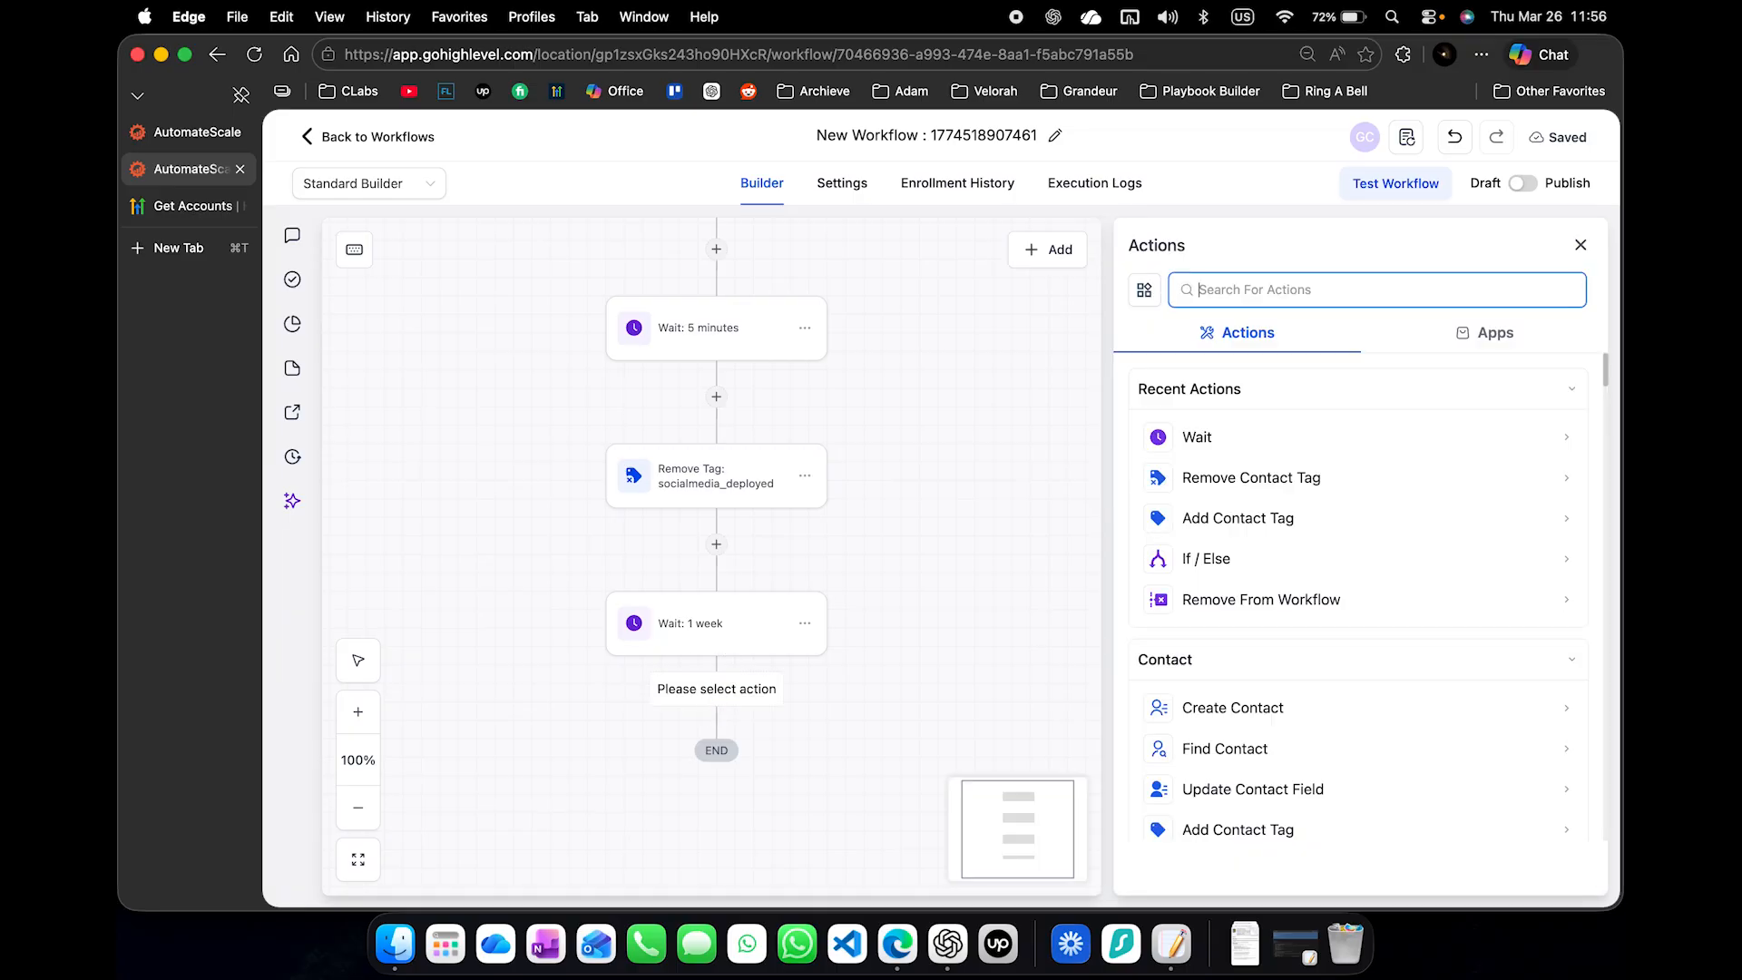
type("got")
left_click(1199, 428)
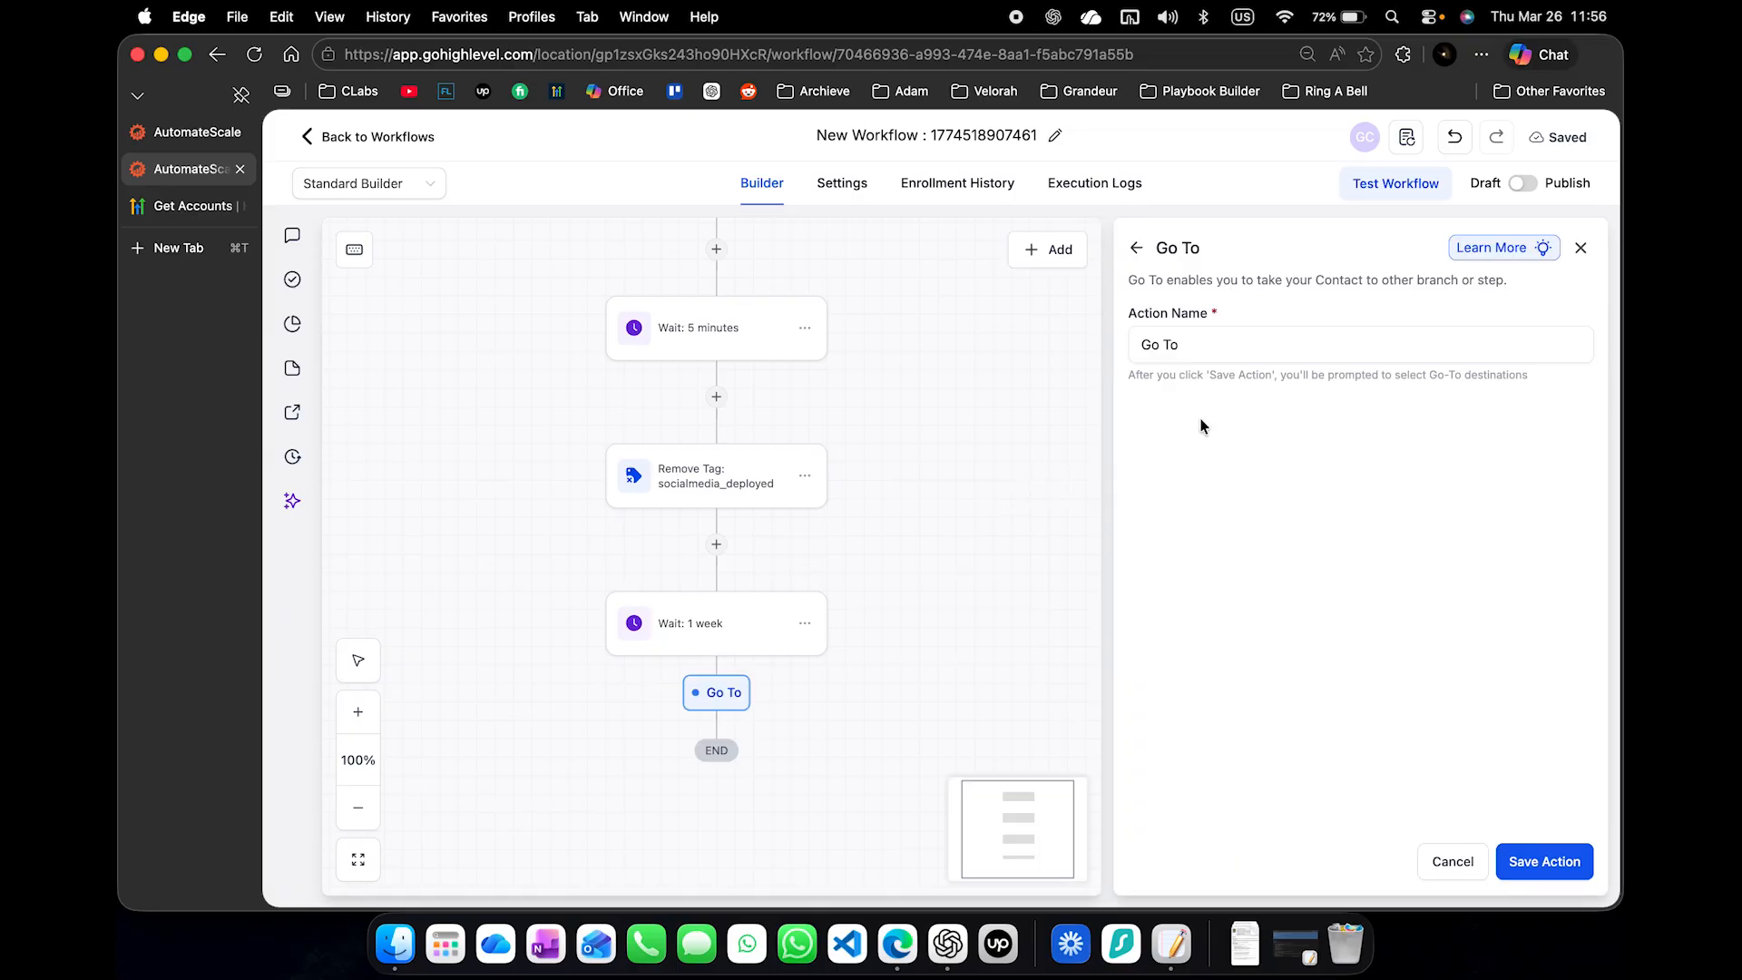
left_click(1532, 862)
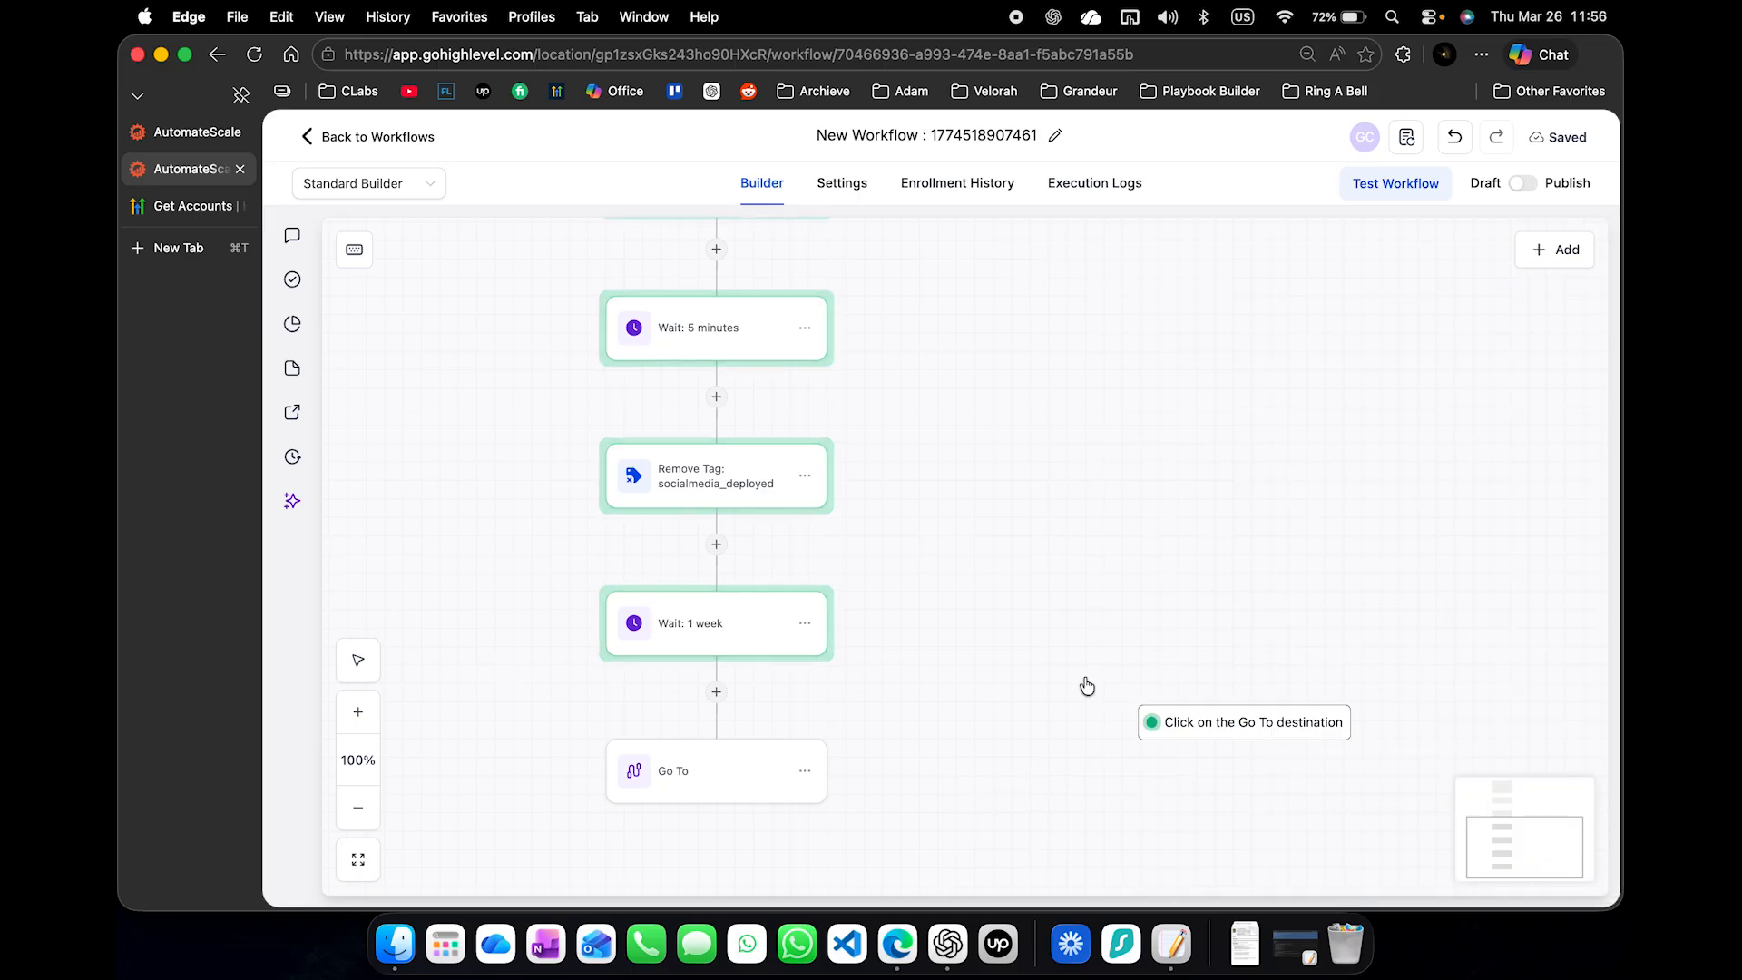
scroll(992, 635, "up", 10)
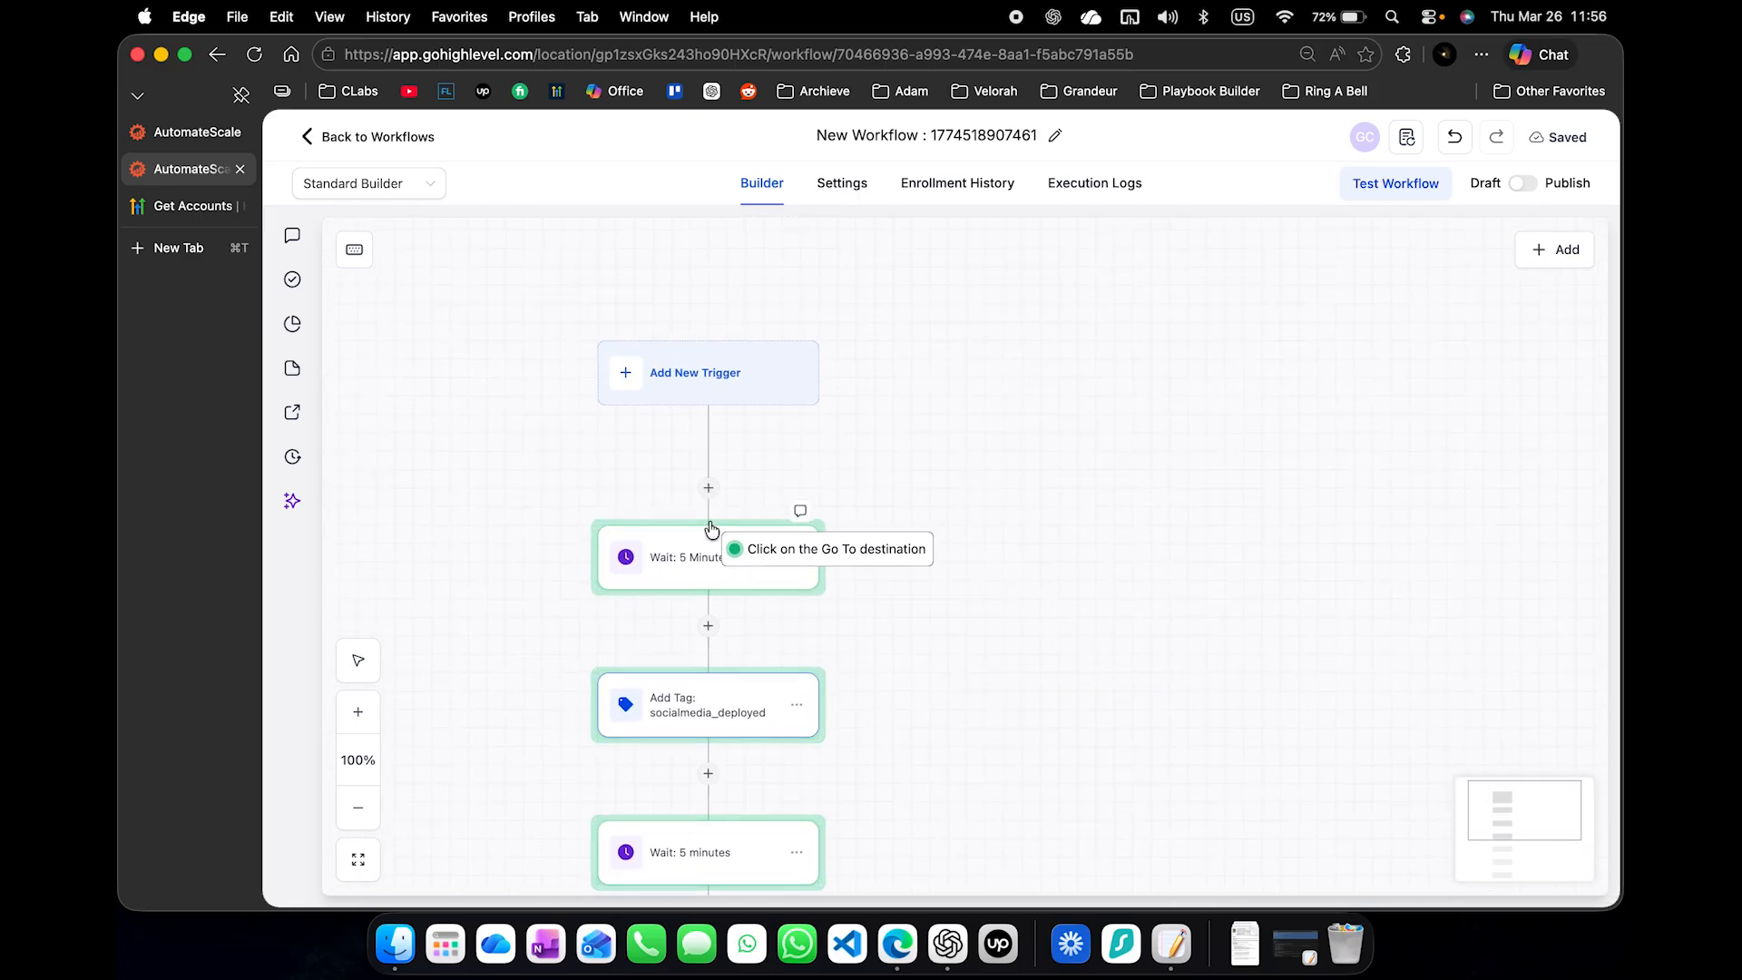
left_click(714, 555)
- Switch the workflow from draft to published and save it
left_click(1532, 188)
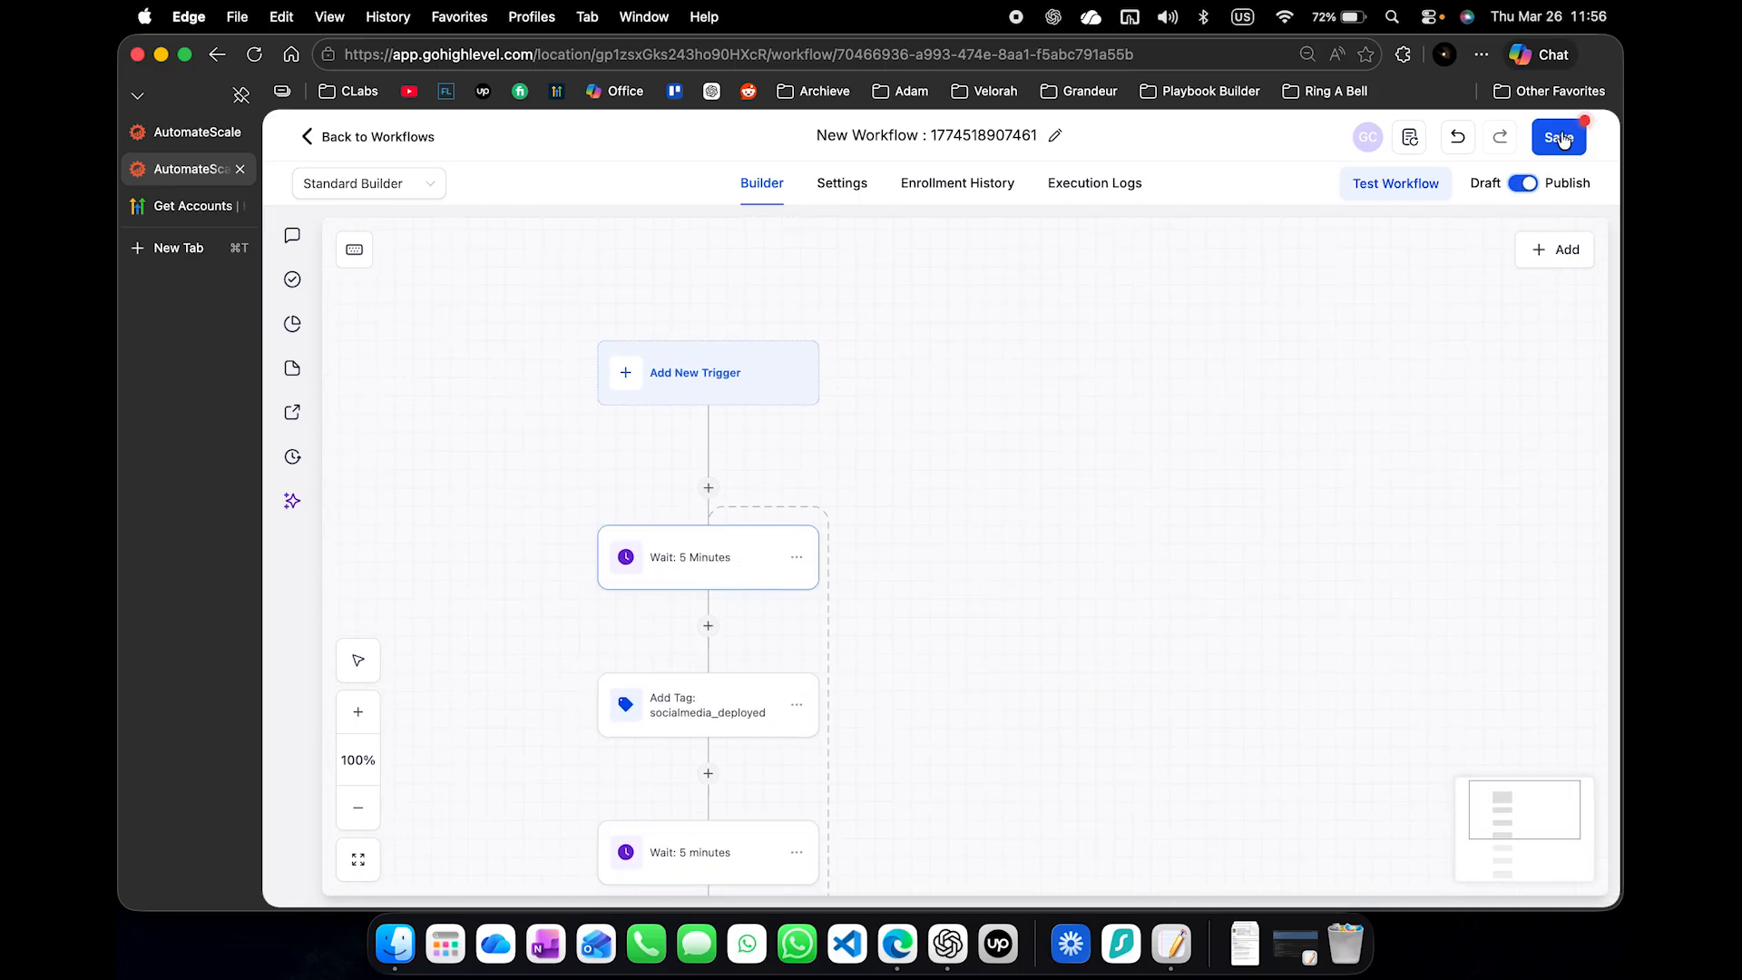
left_click(1557, 138)
scroll(1135, 610, "down", 2)
scroll(1135, 610, "down", 5)
scroll(1135, 610, "up", 1)
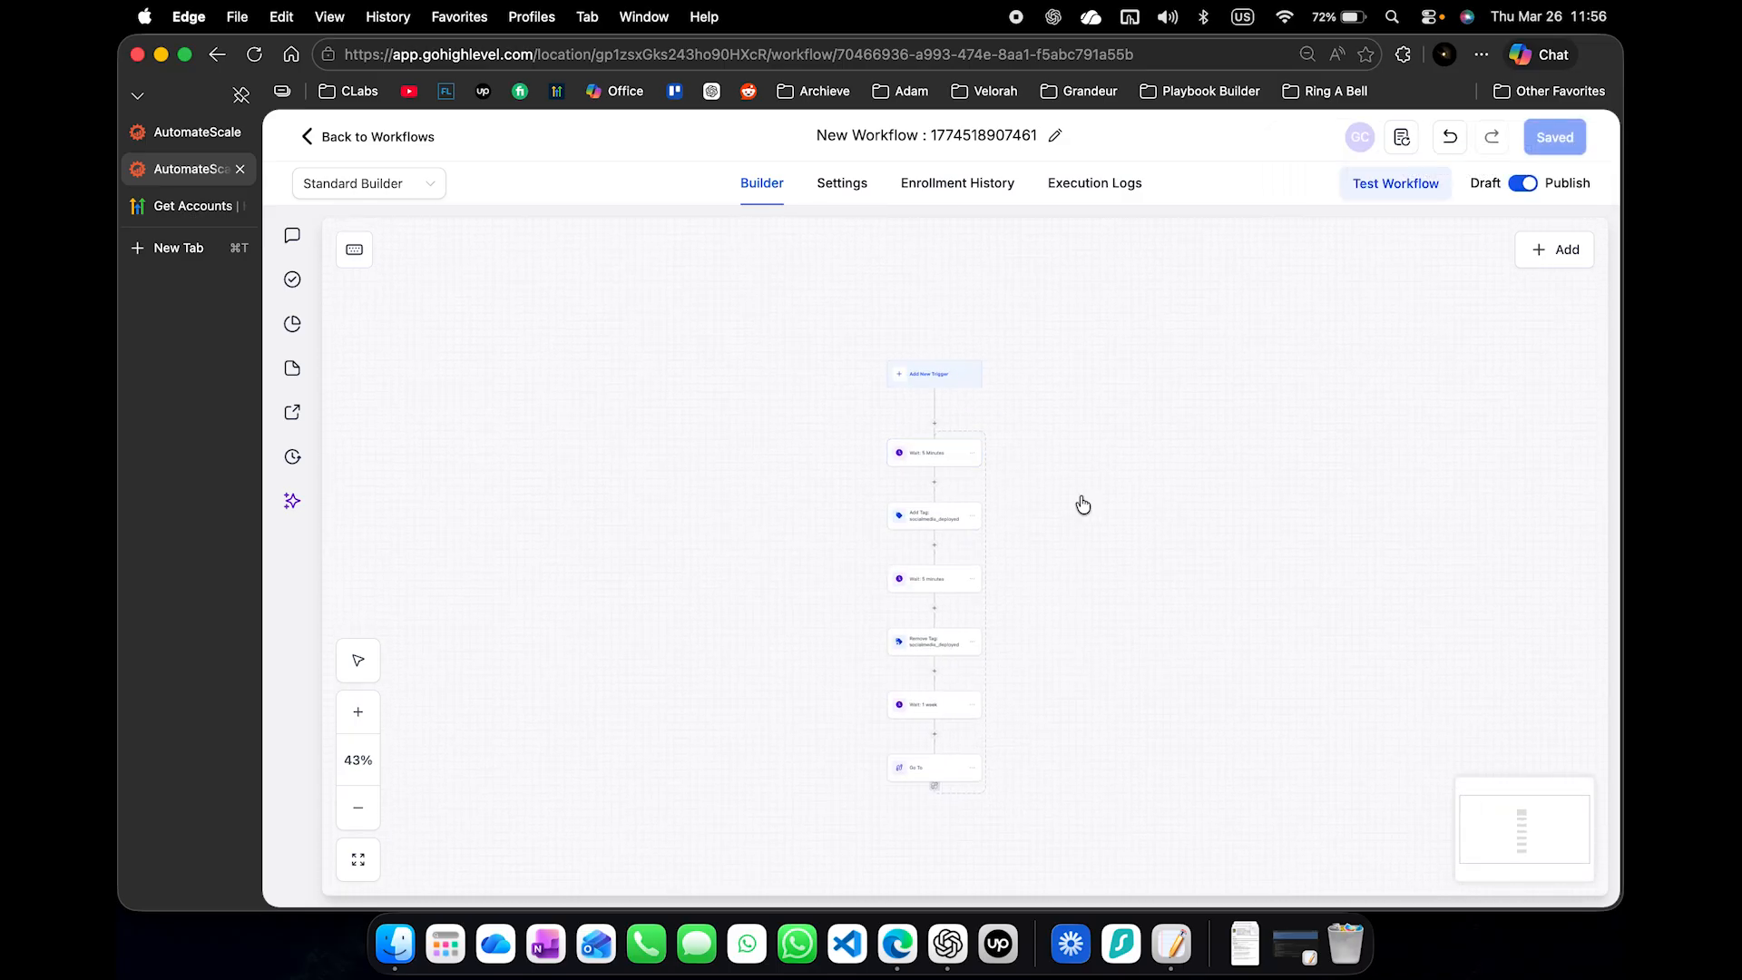
- Rename the workflow as "Auto Social Post Loop" and save it
type("Aut")
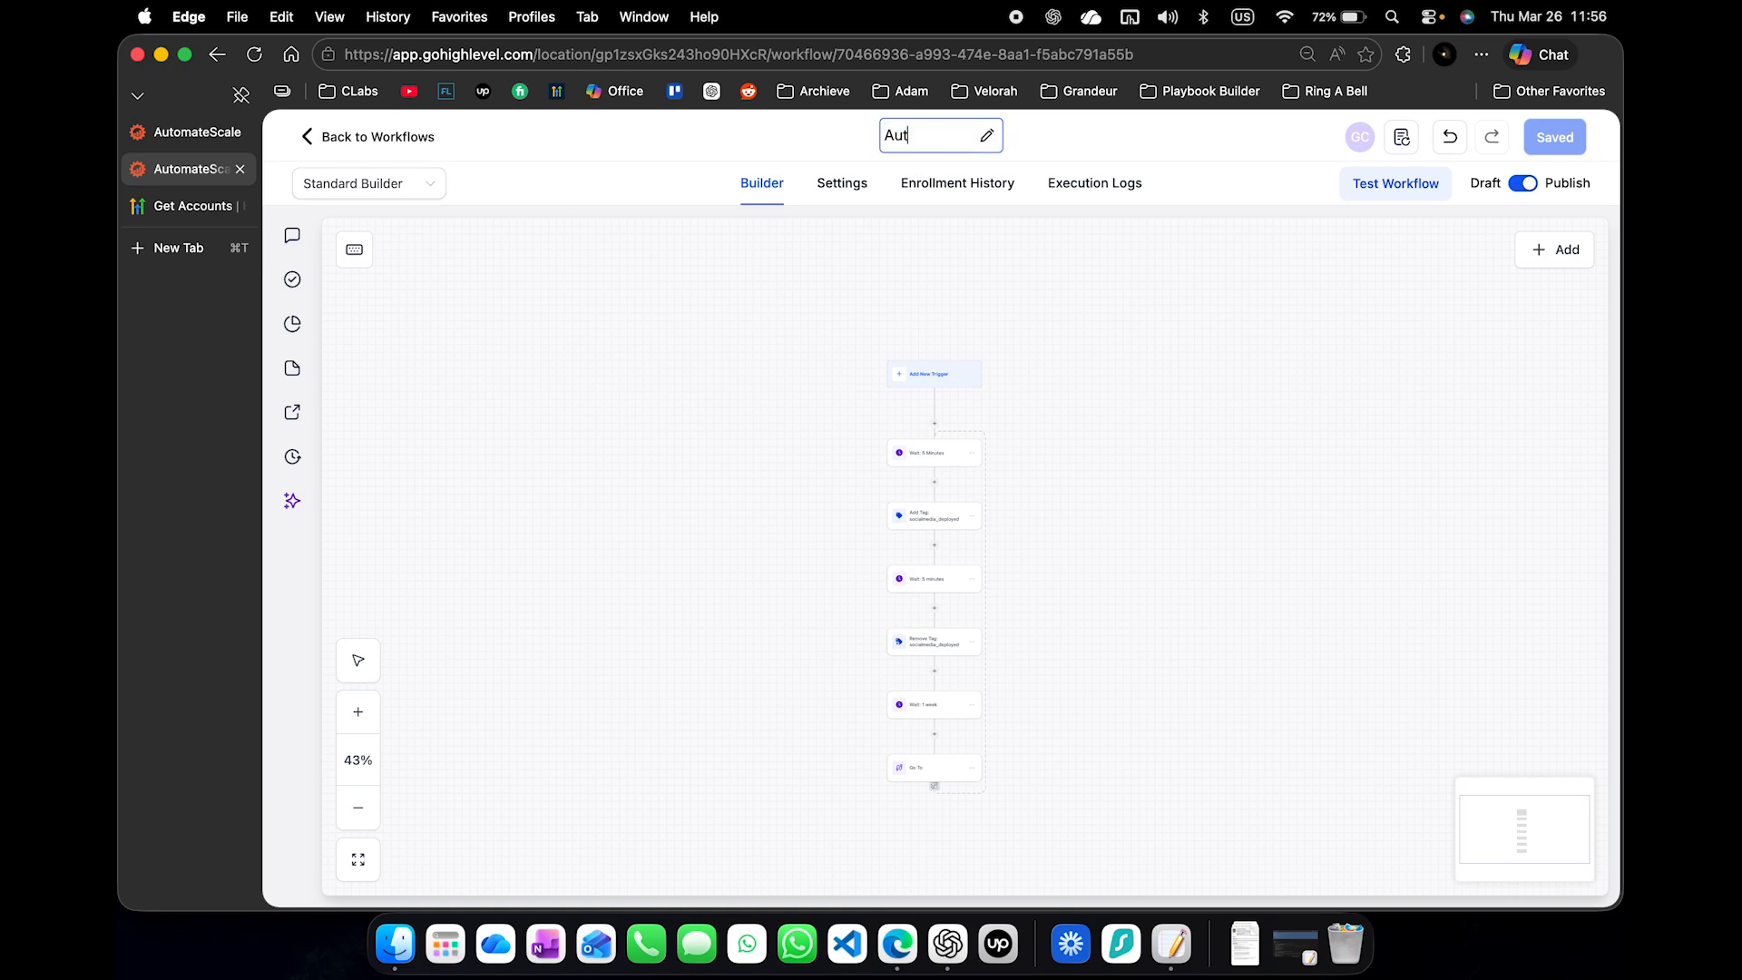
type("o Social Post Loop")
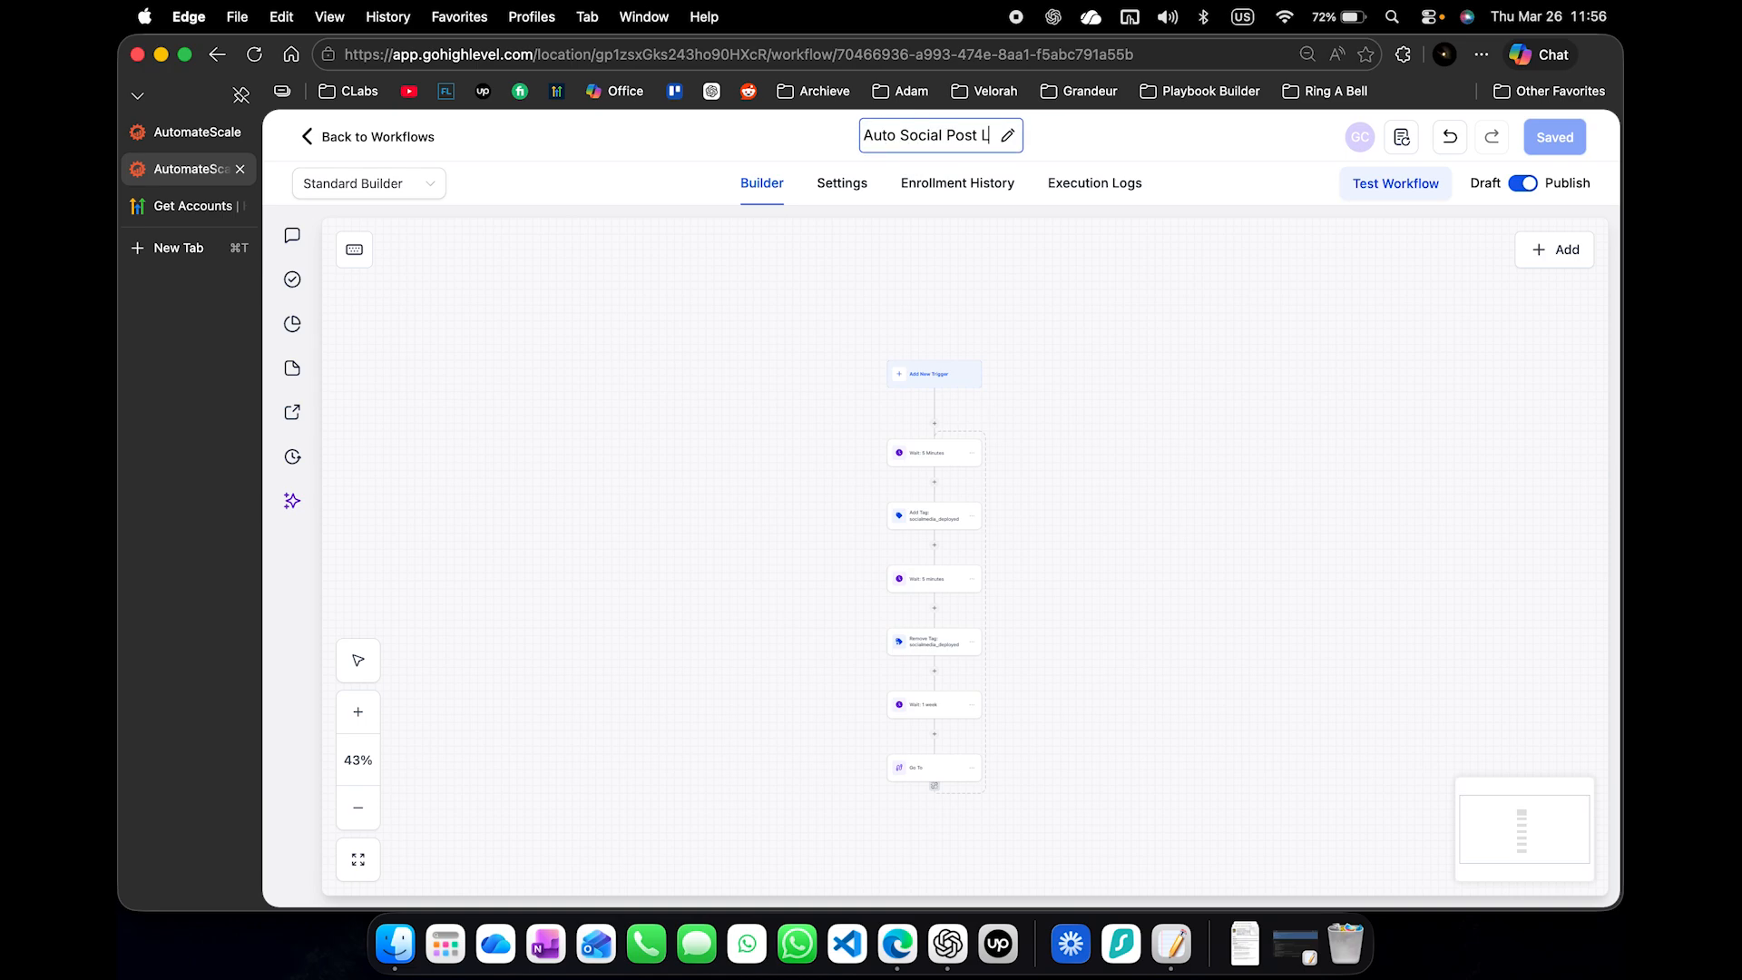
key("Return")
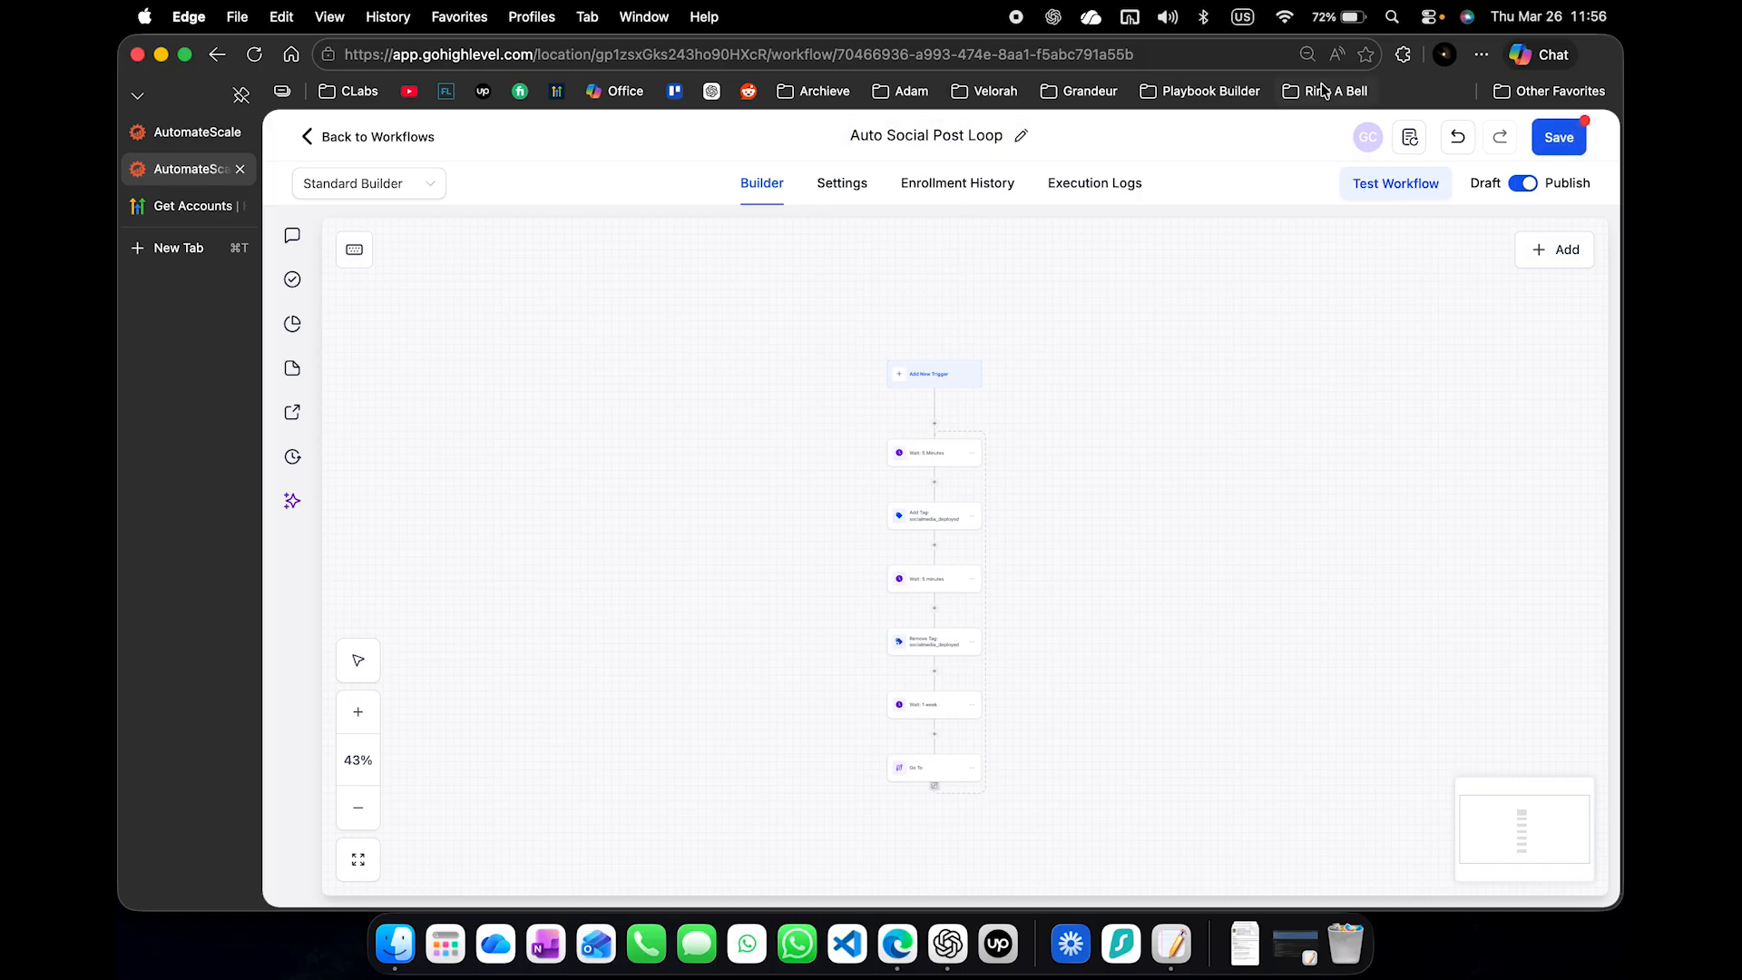
left_click(1559, 137)
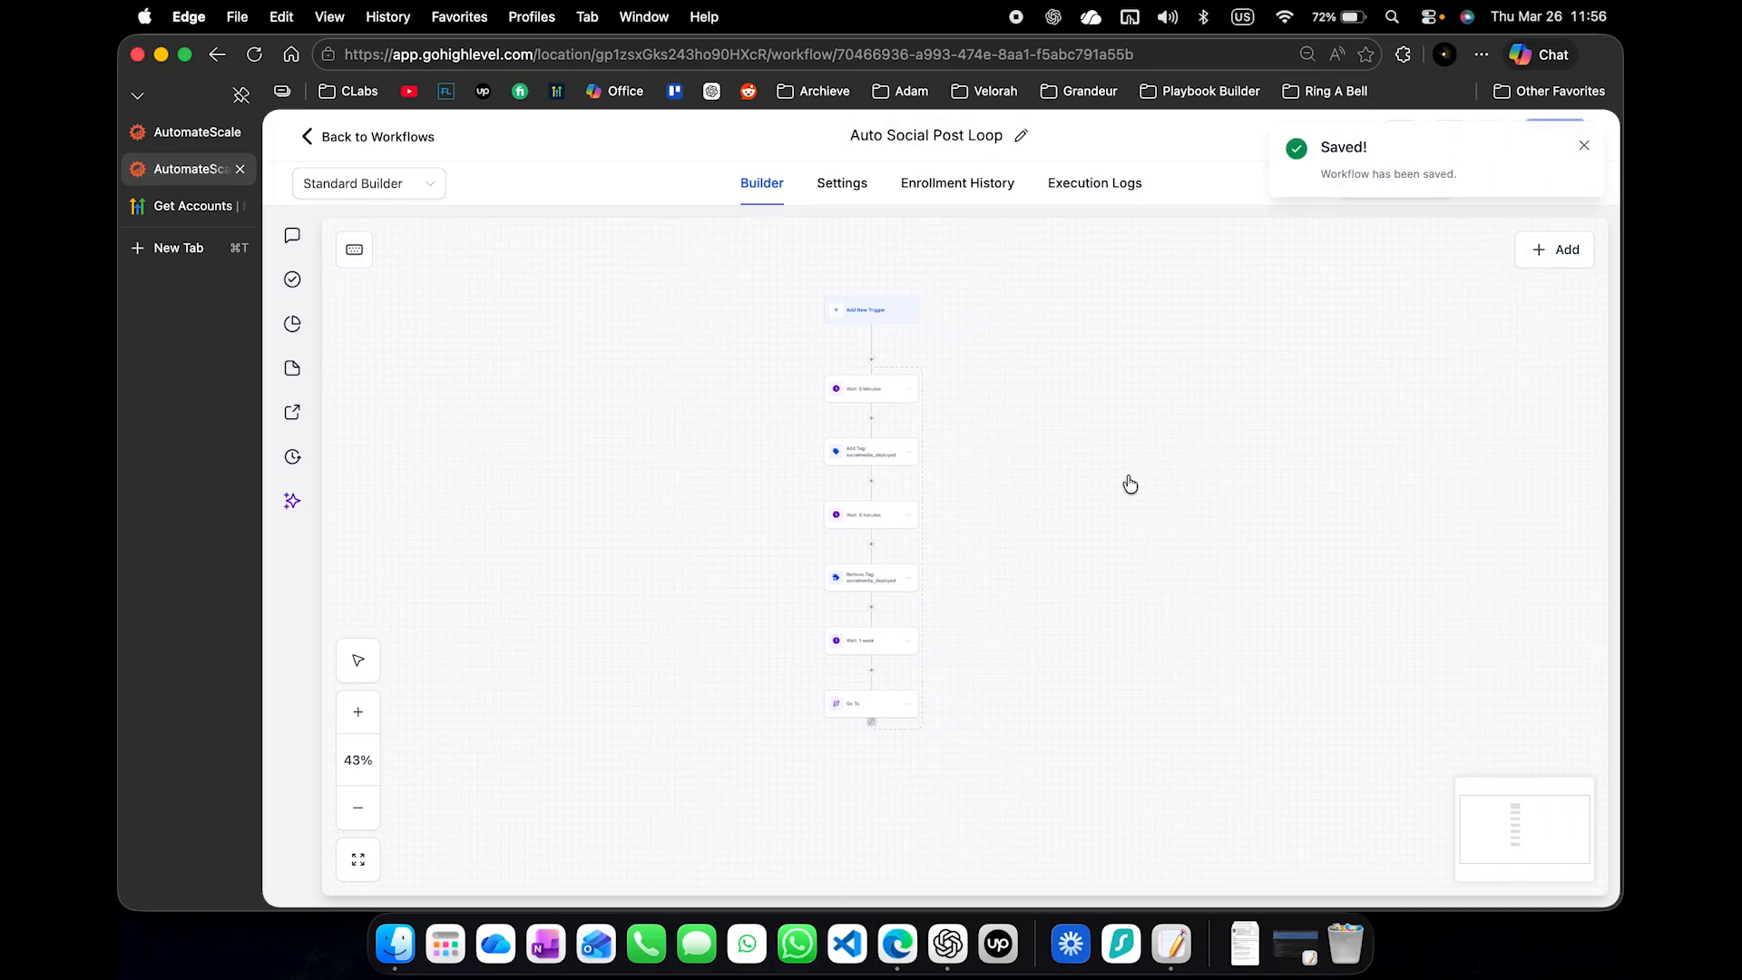
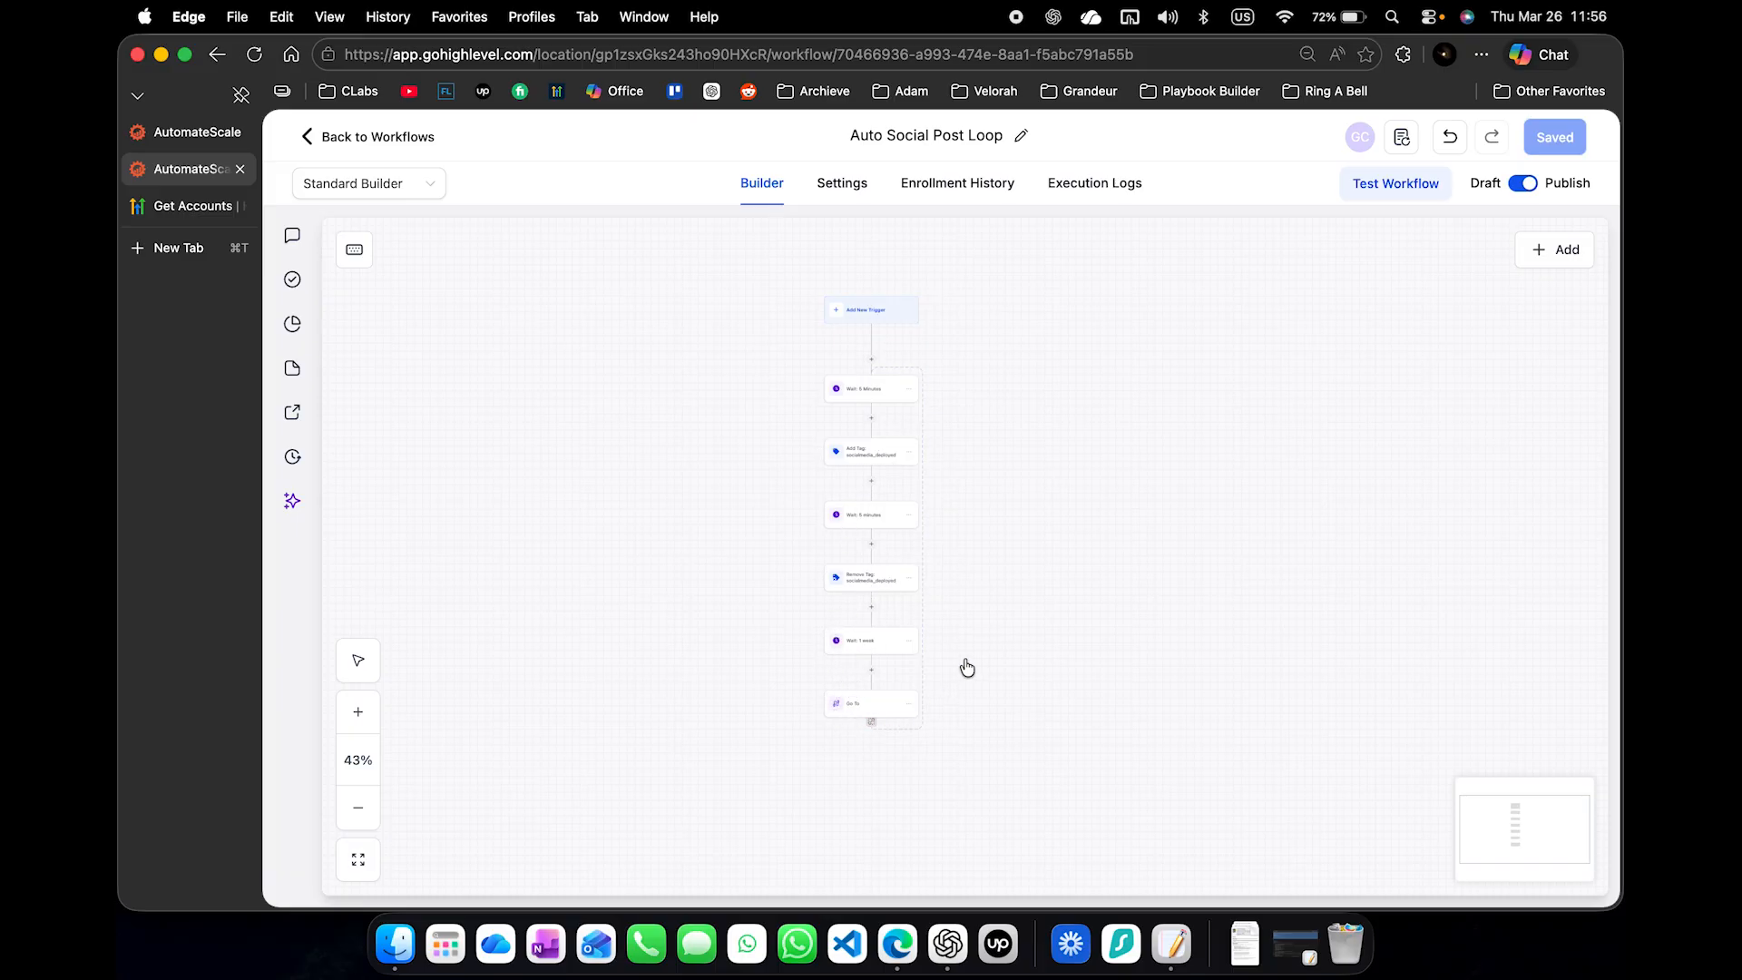
- Save the Lead tag trigger for the added socialmedia_deployed tag, publish the Social Media Post agent, and return to the agent list
left_click(200, 137)
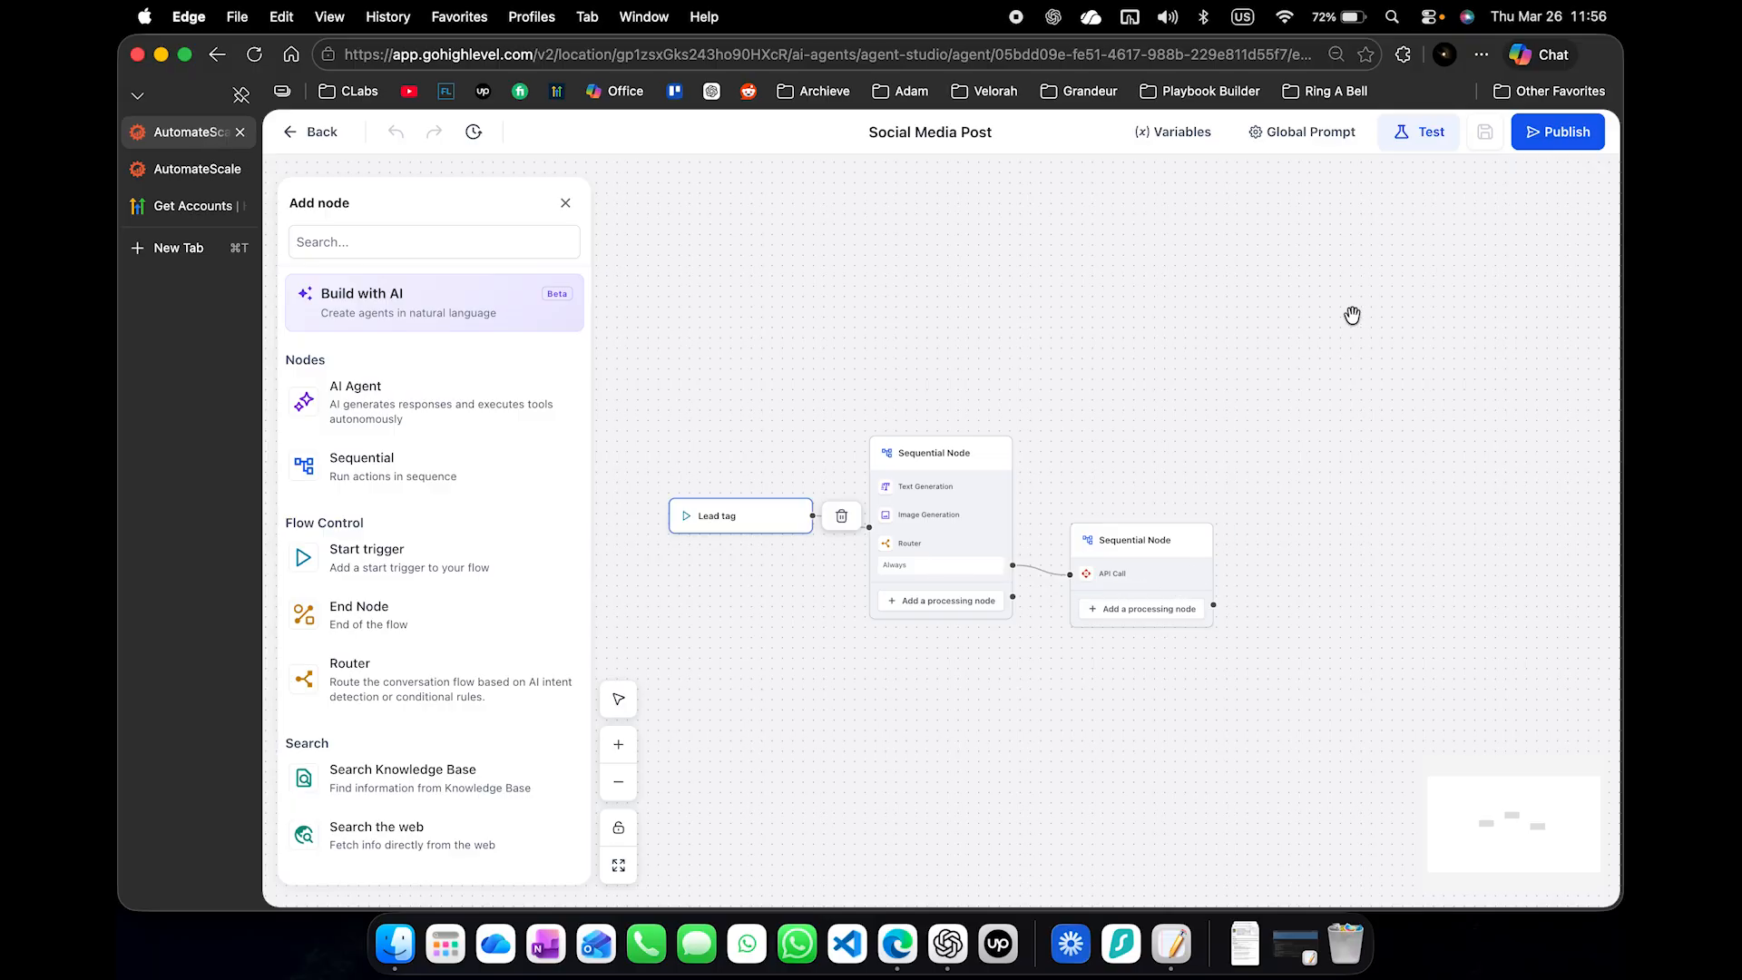
left_click(741, 515)
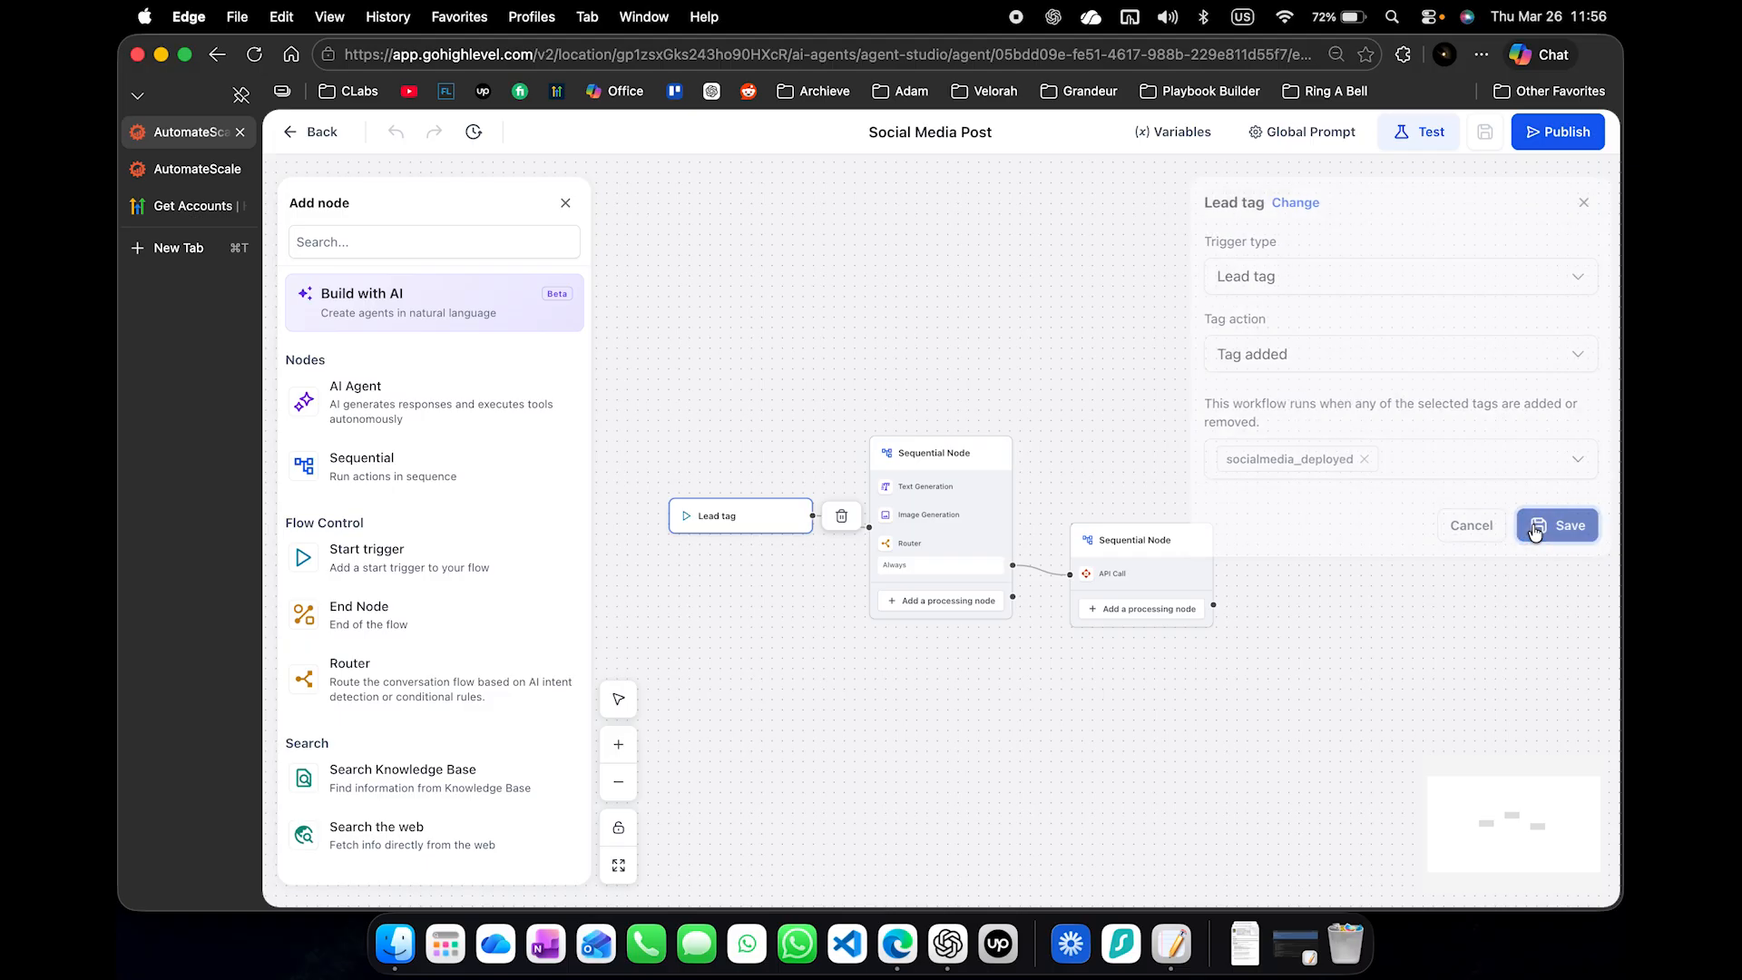
left_click(1535, 533)
left_click(1553, 137)
left_click(1515, 176)
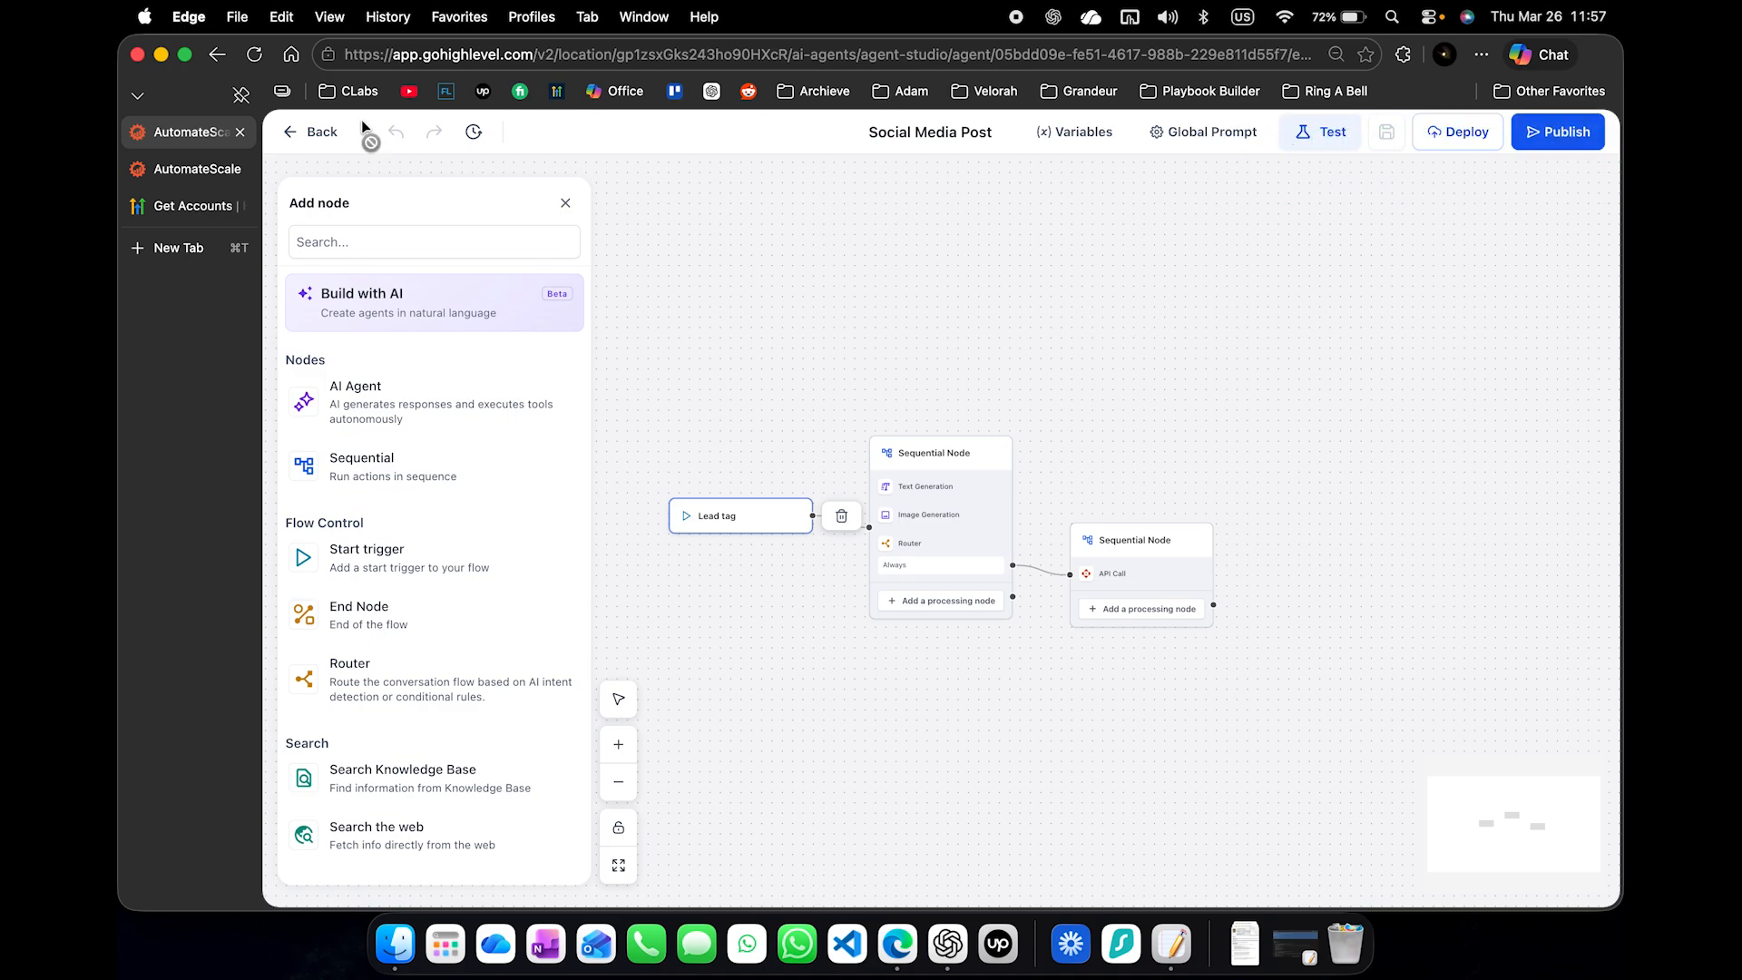
left_click(313, 131)
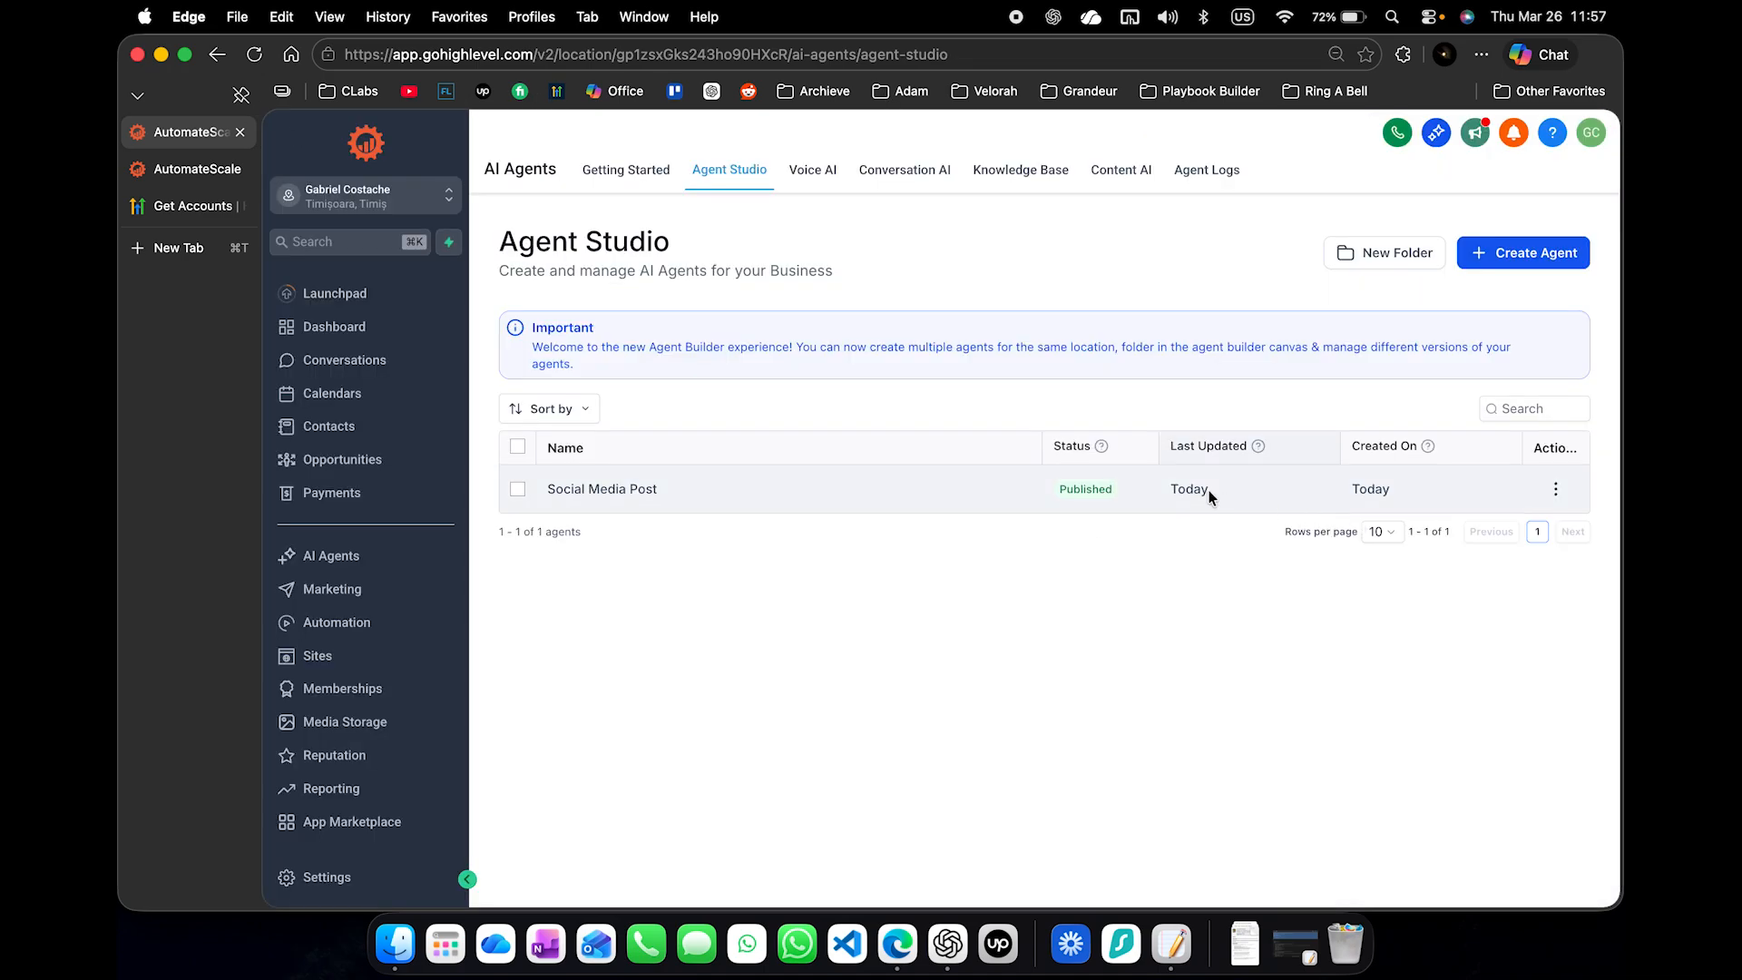
- Add the SocialMedia Post contact to the Auto Social Post Loop workflow, naming the action "Start Automation" and sending all at once
left_click(227, 172)
left_click(324, 137)
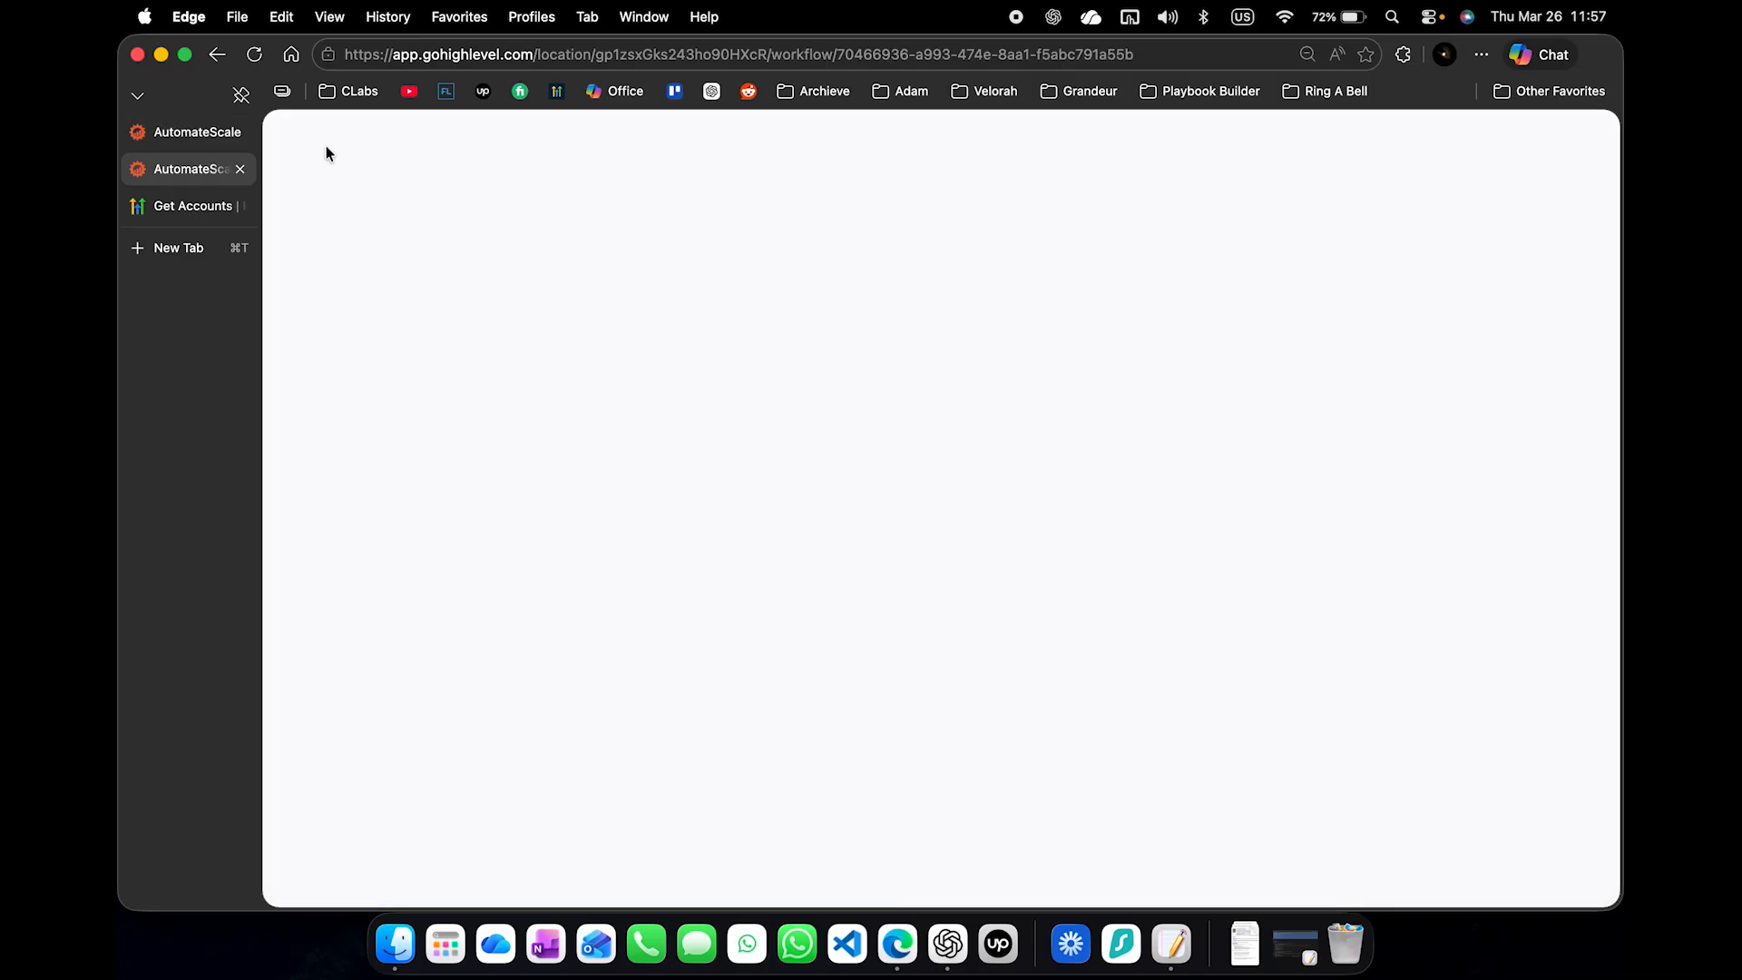
left_click(327, 428)
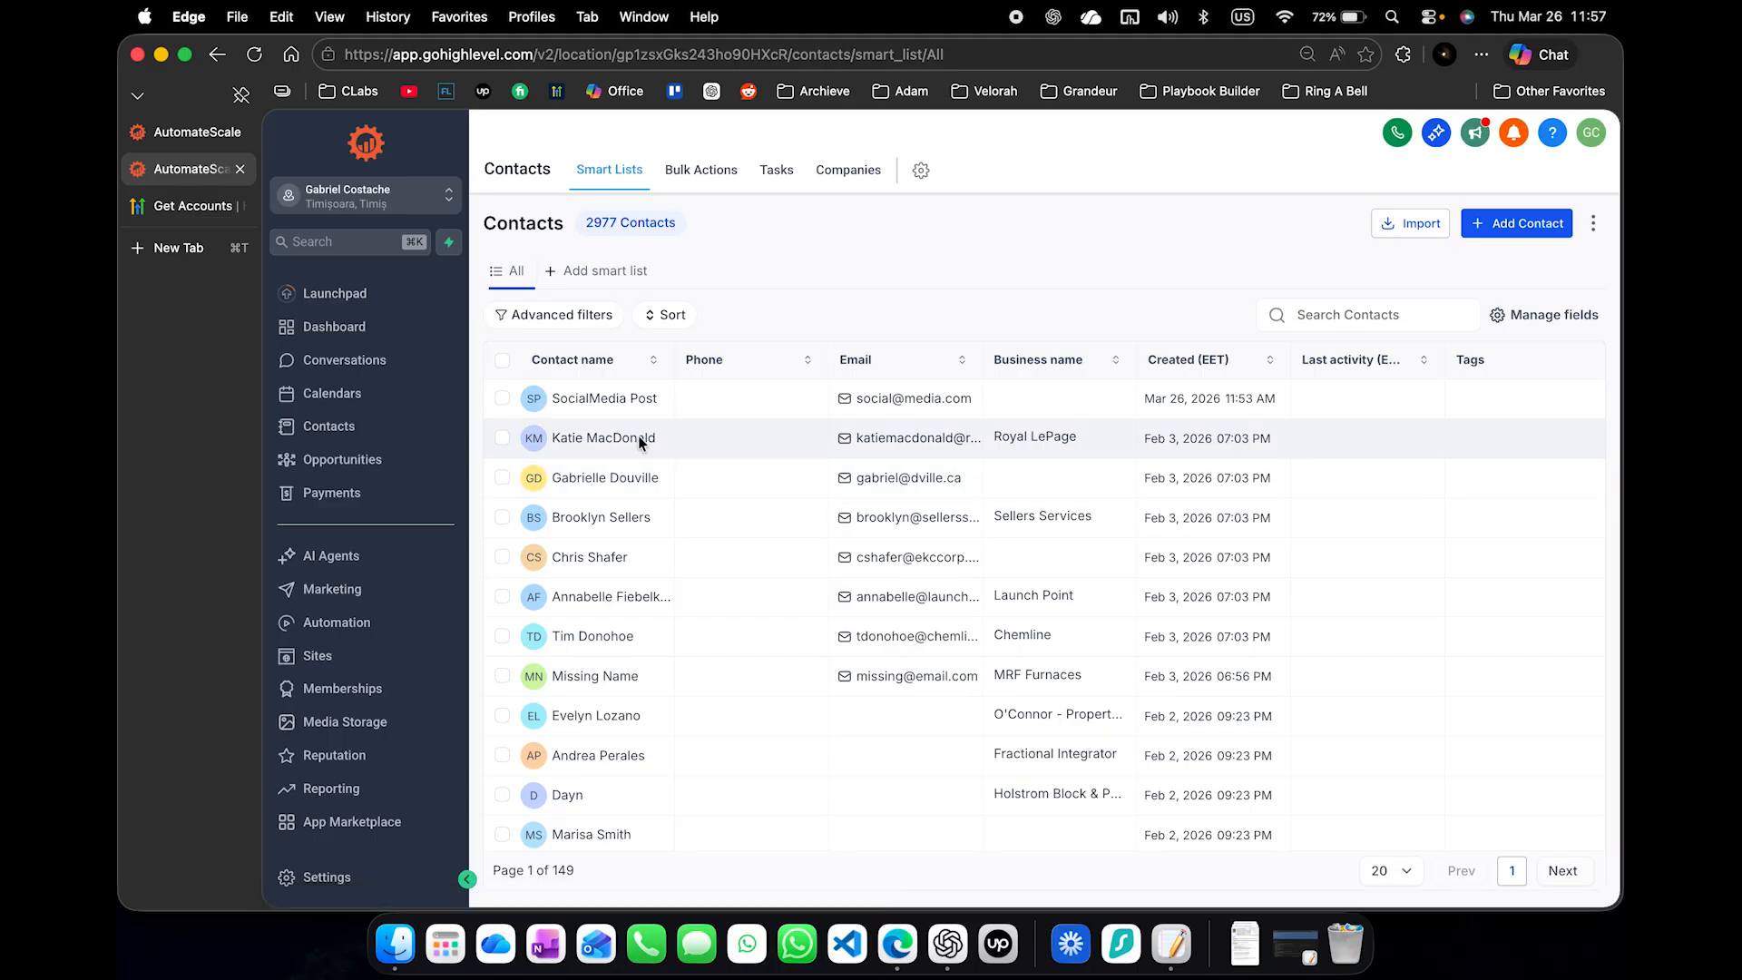
left_click(502, 398)
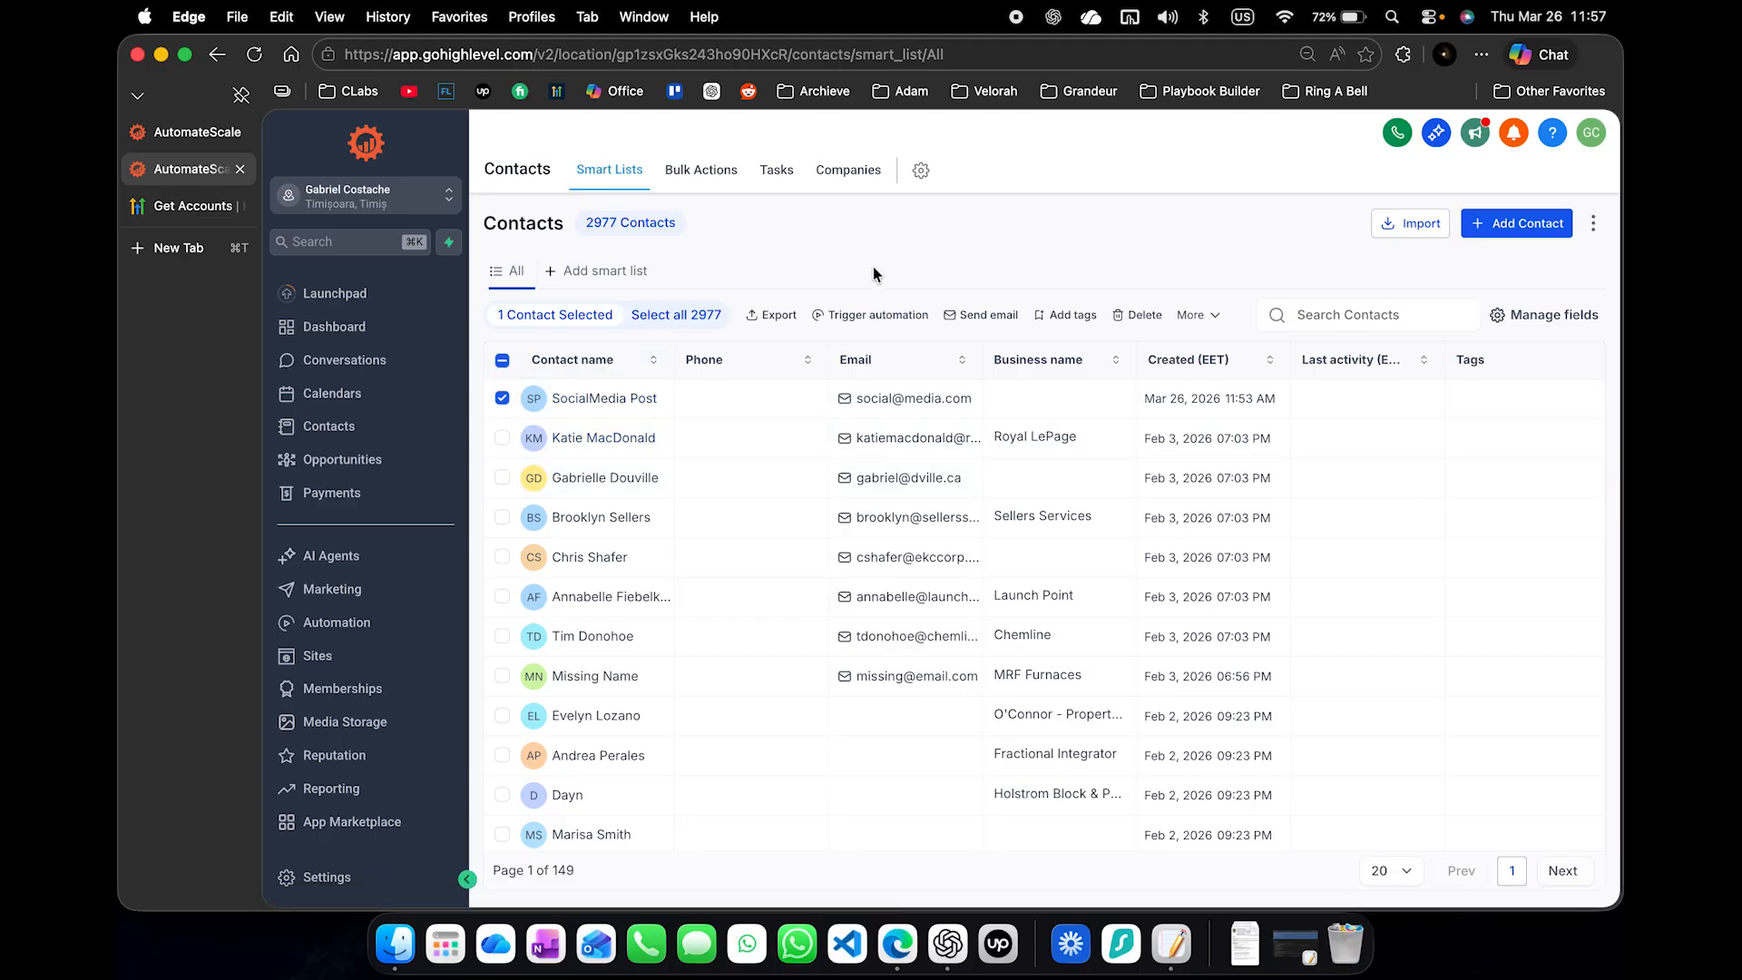
left_click(873, 316)
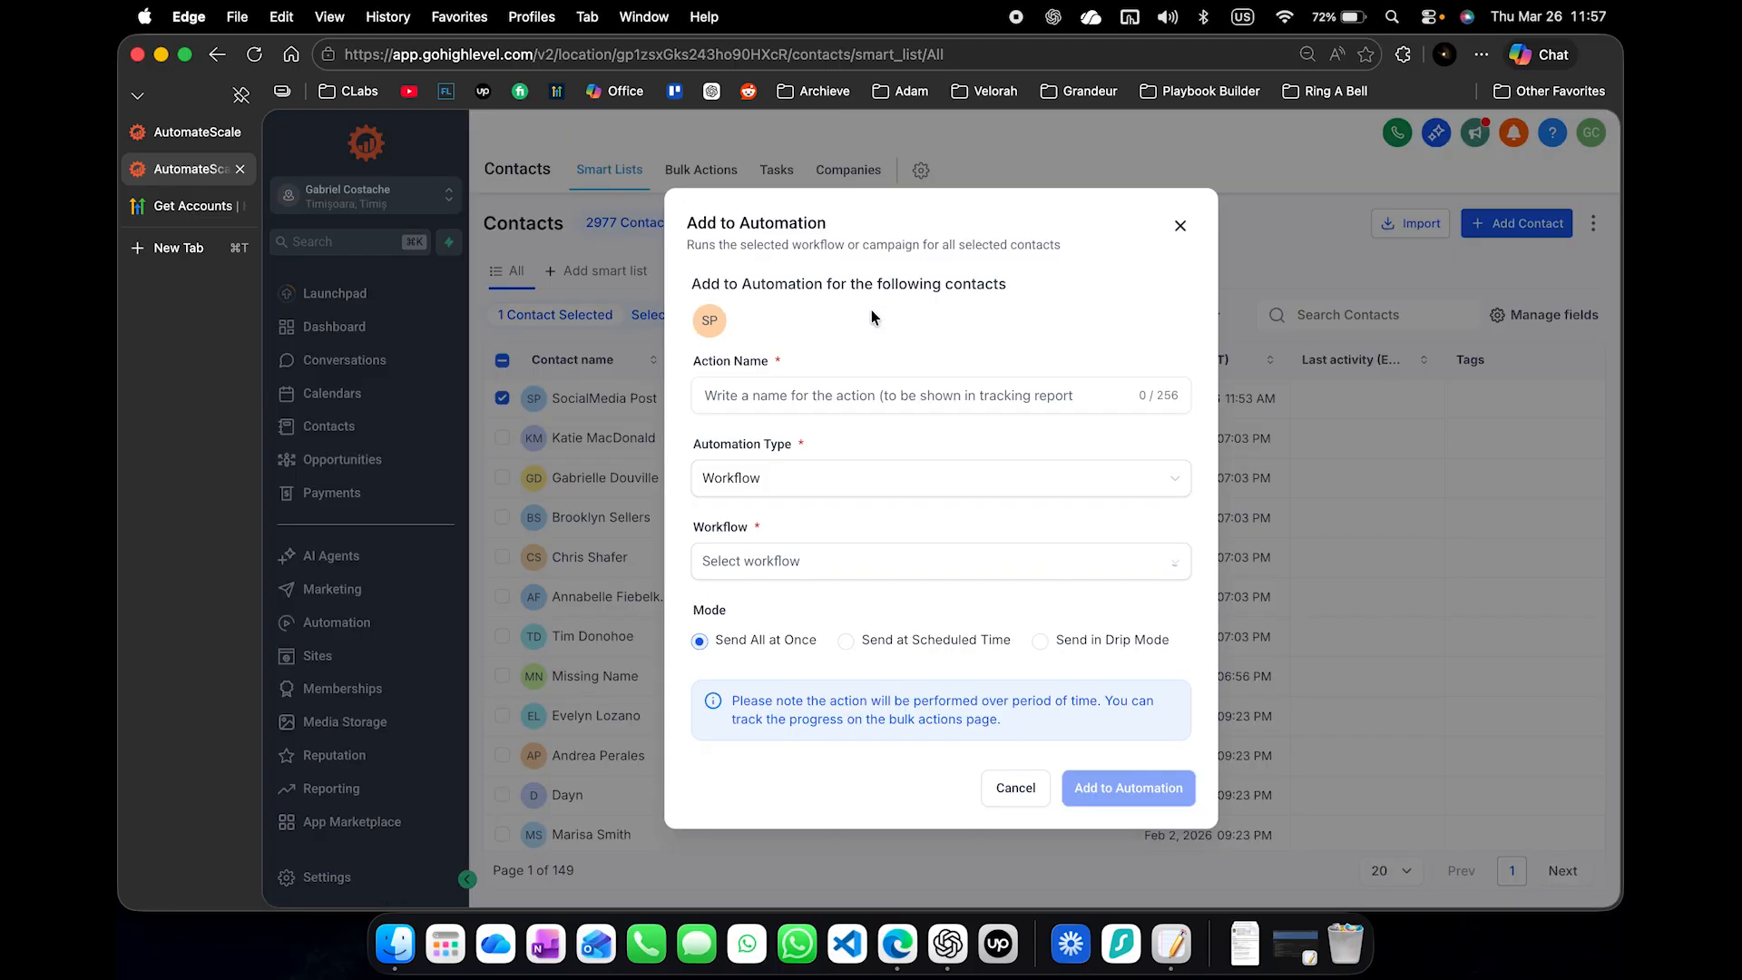
left_click(832, 562)
left_click(812, 604)
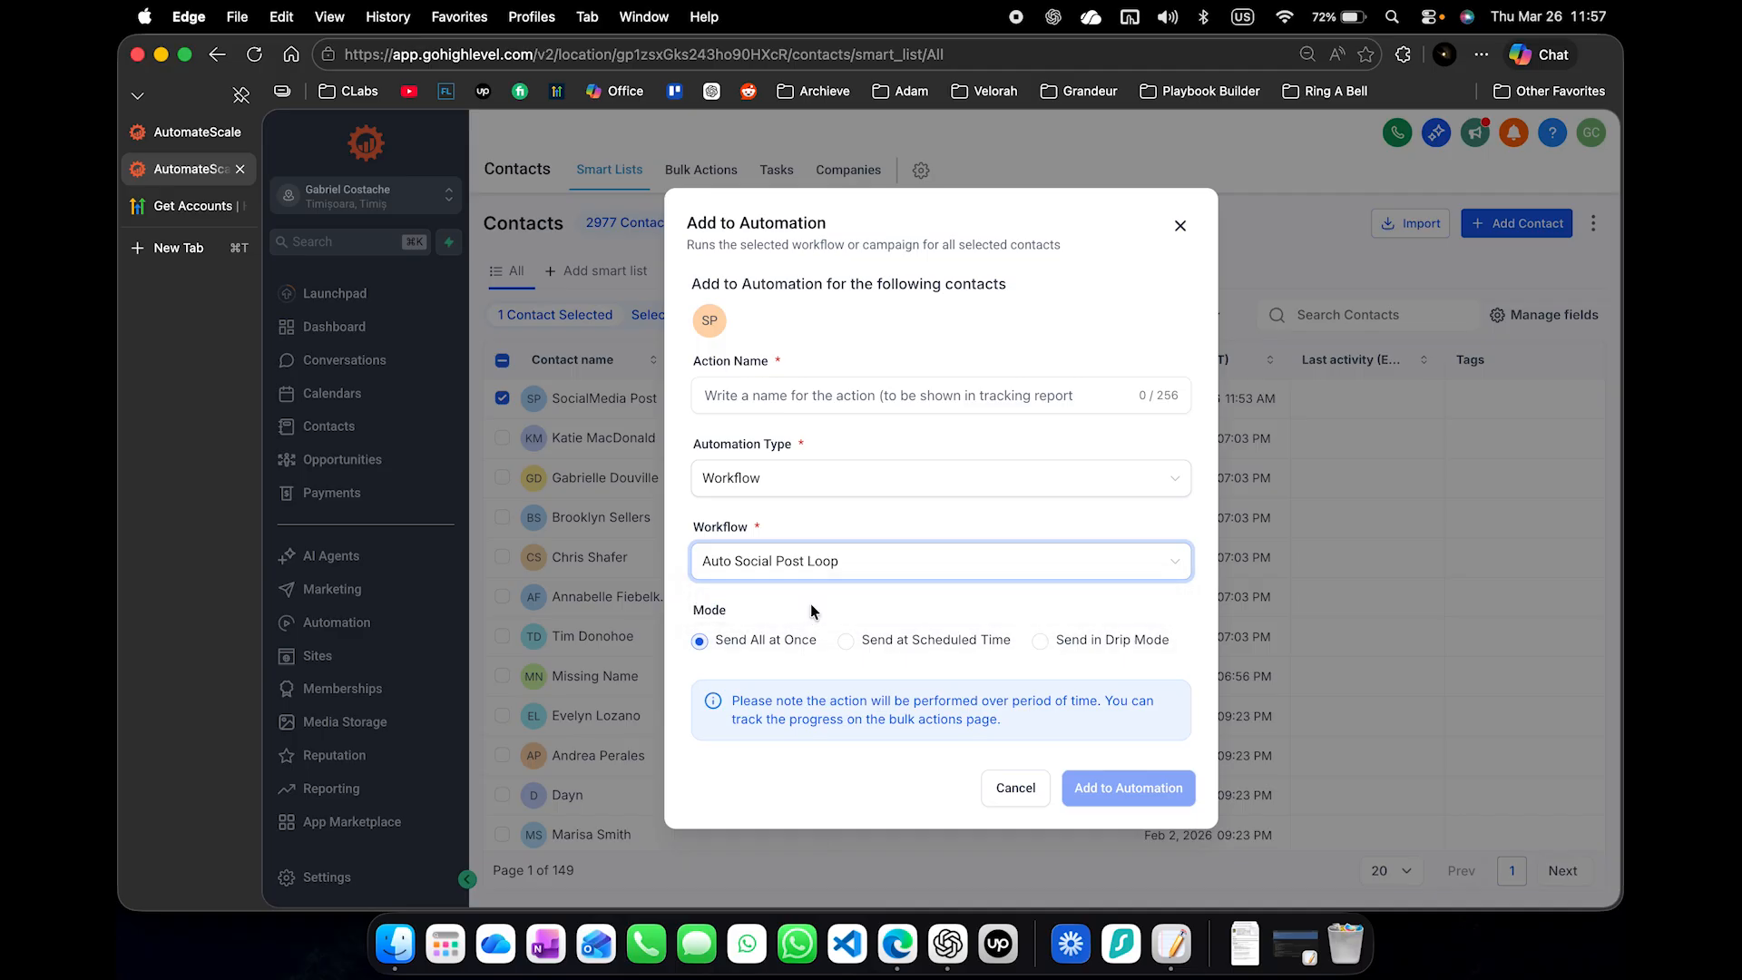
left_click(874, 401)
type("Start Automation")
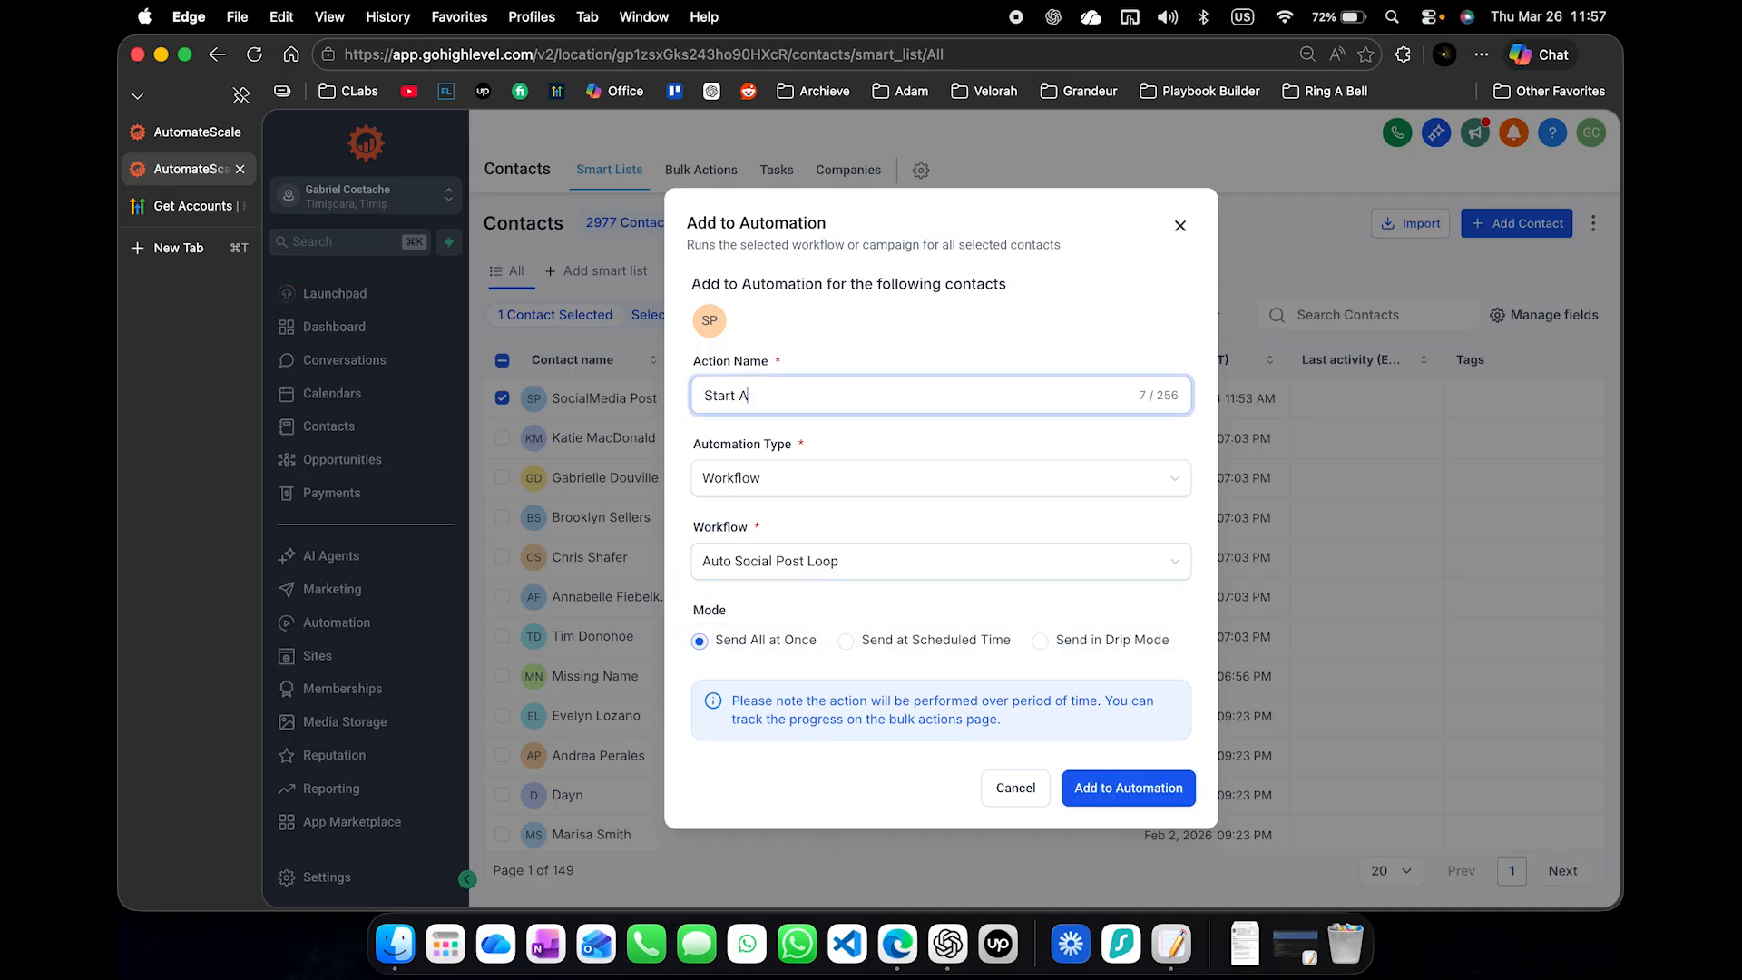
left_click(1125, 782)
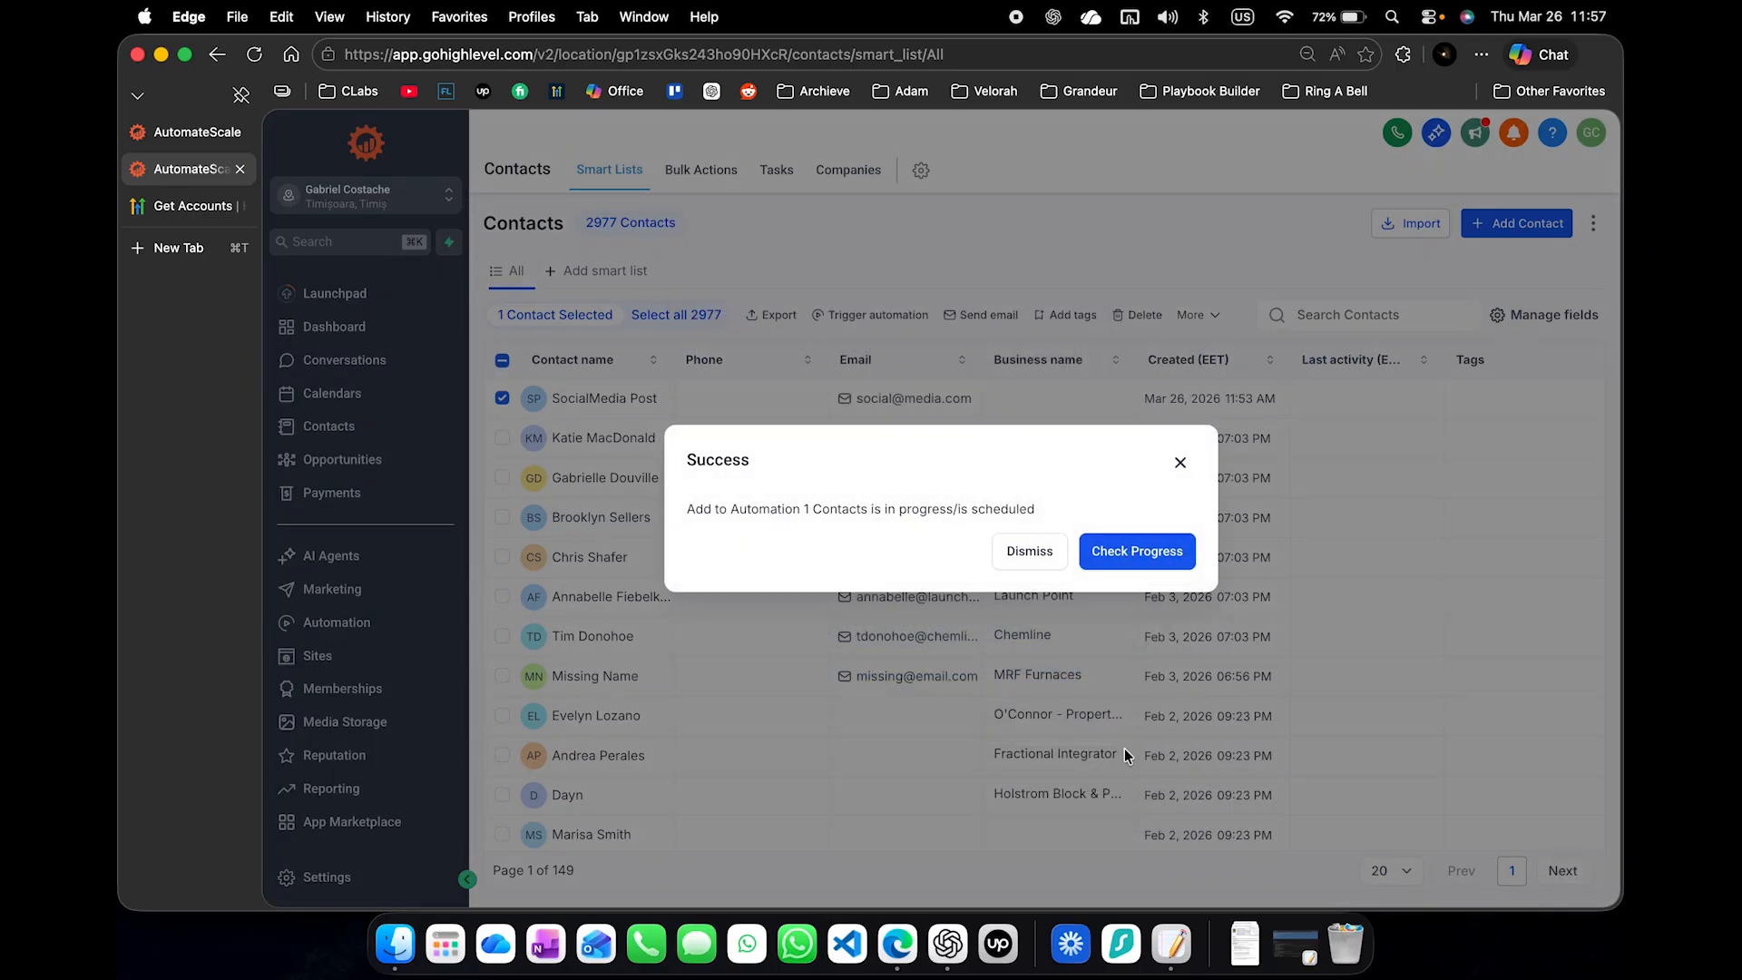
left_click(1016, 546)
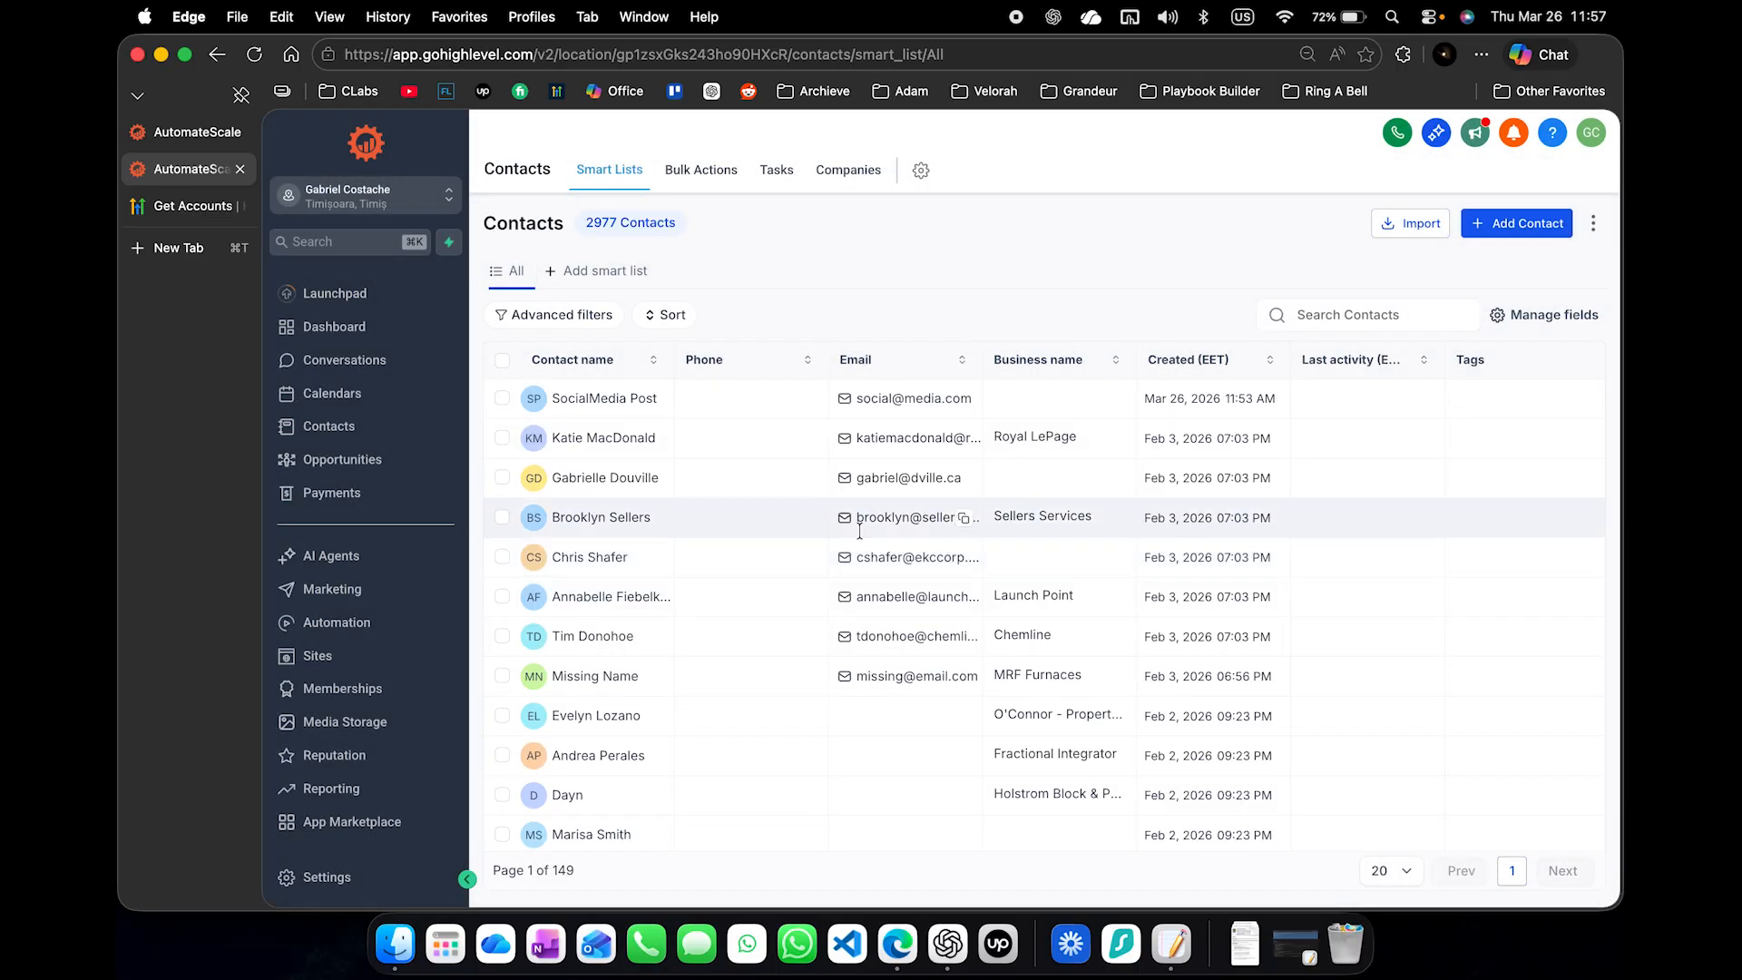
- Open the Auto Social Post Loop workflow and move the contact waiting at the first 5-minute wait to the next step
left_click(372, 626)
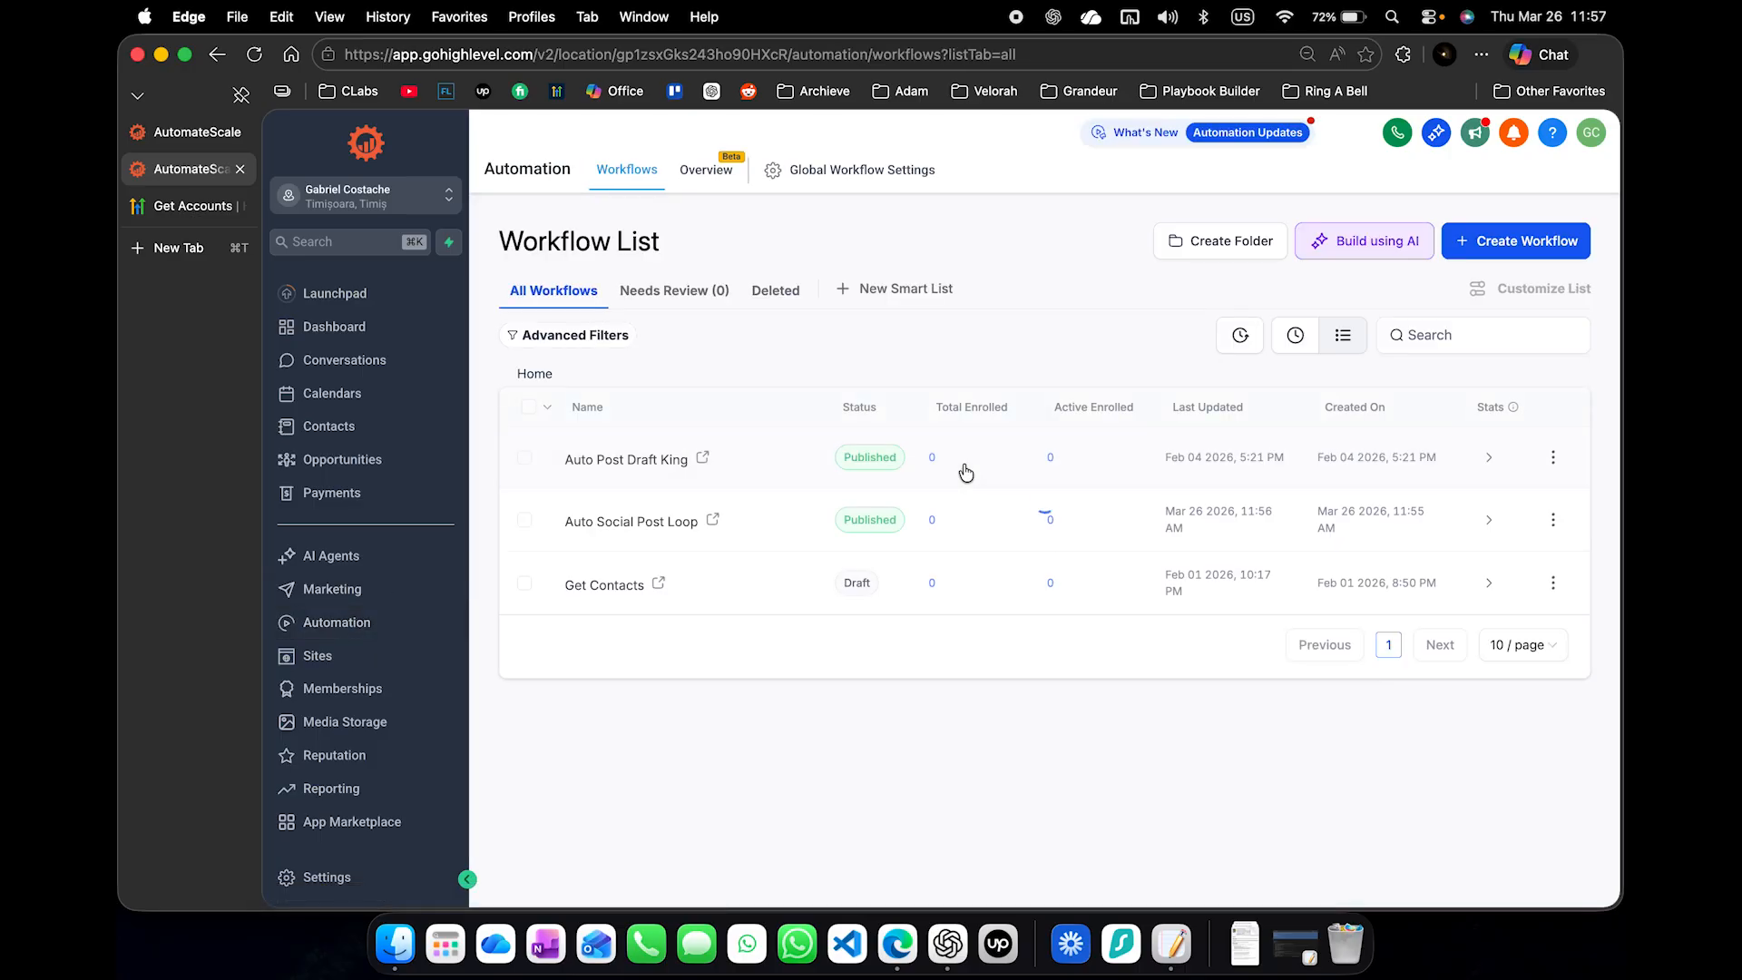
left_click(660, 518)
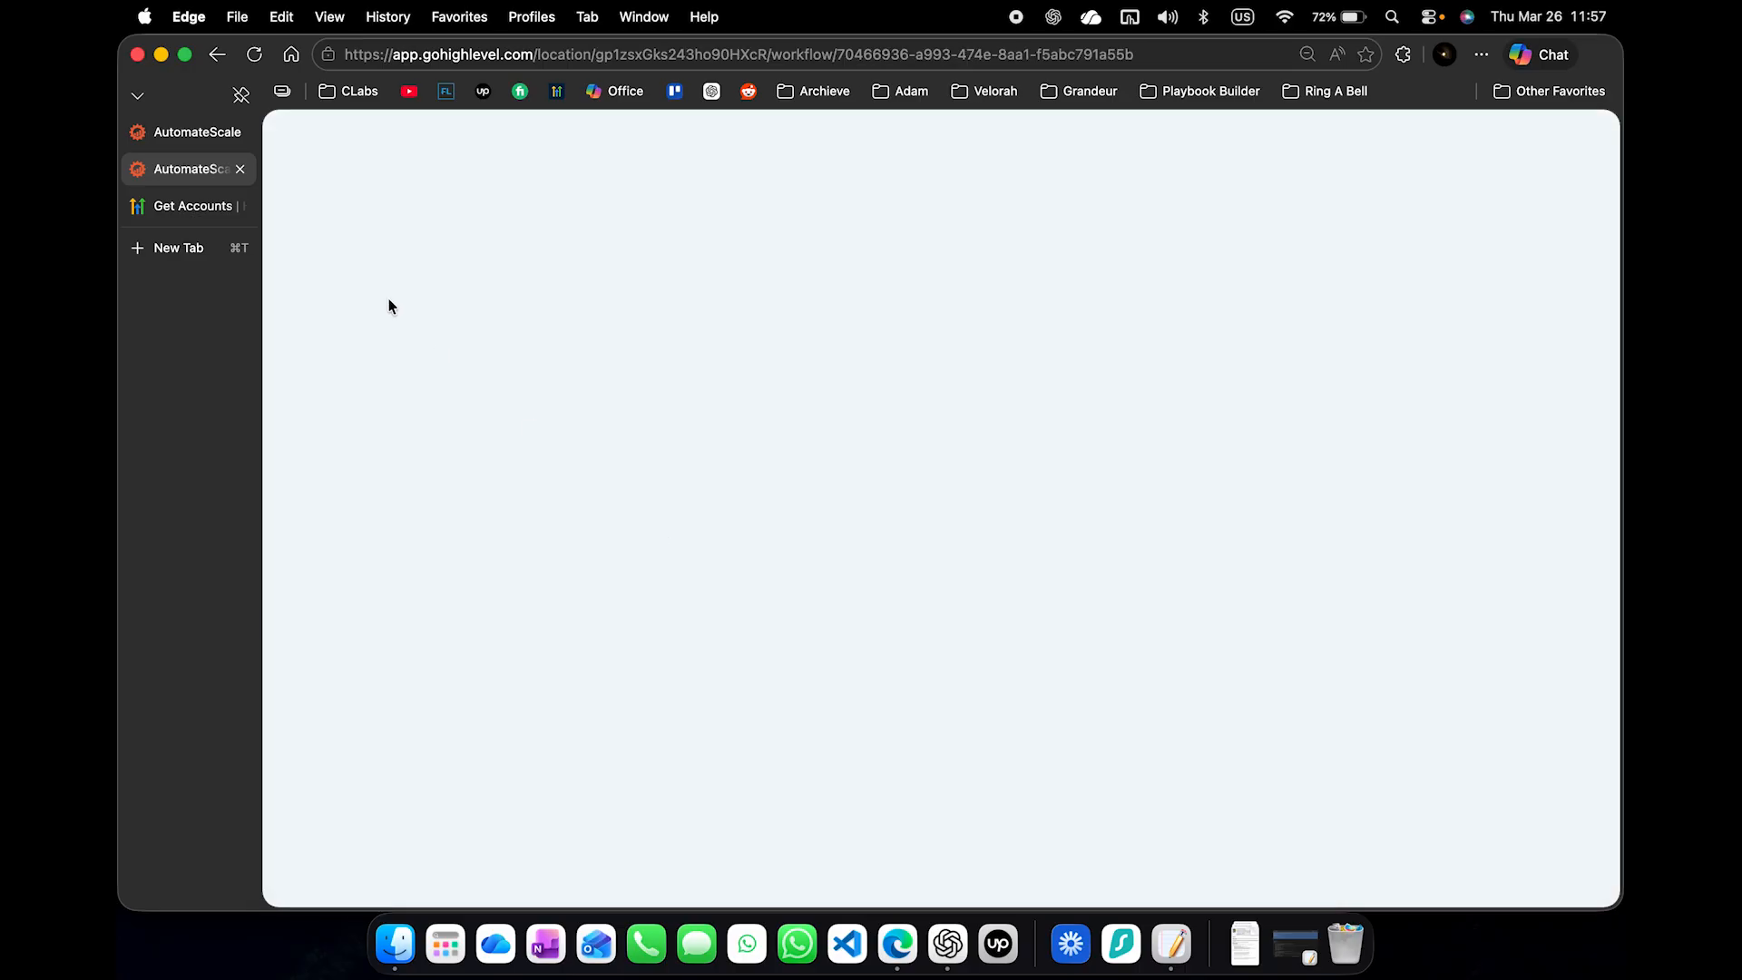
left_click(204, 131)
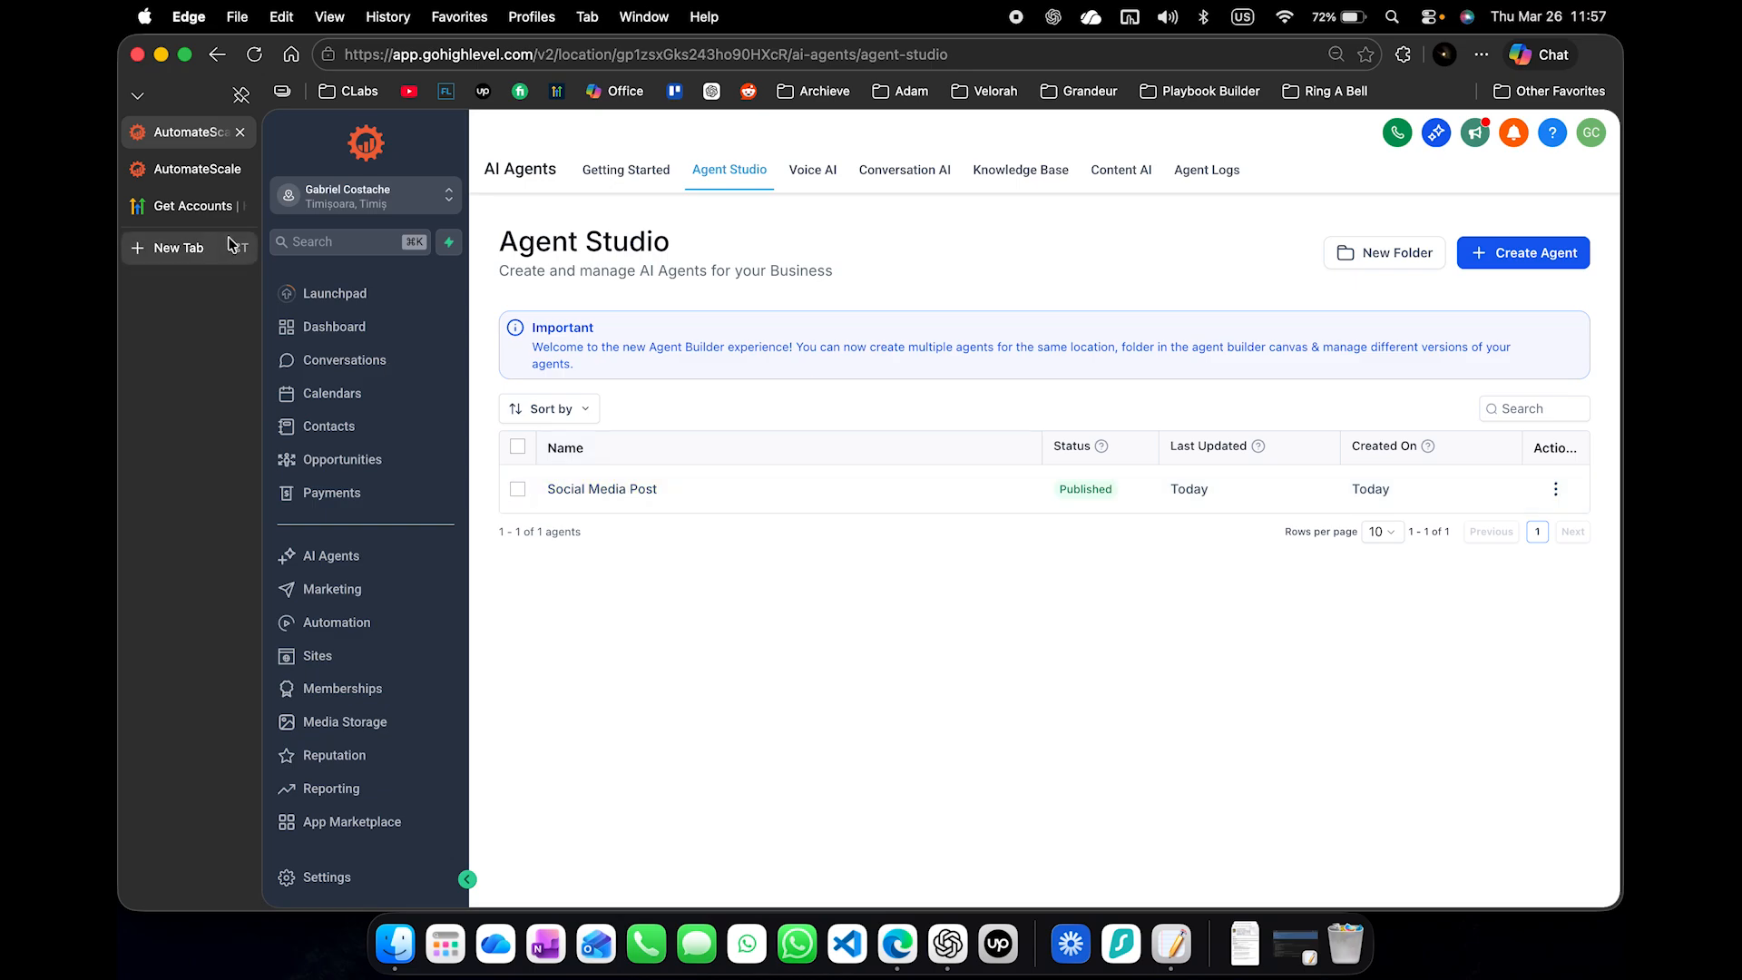
left_click(194, 171)
left_click(966, 355)
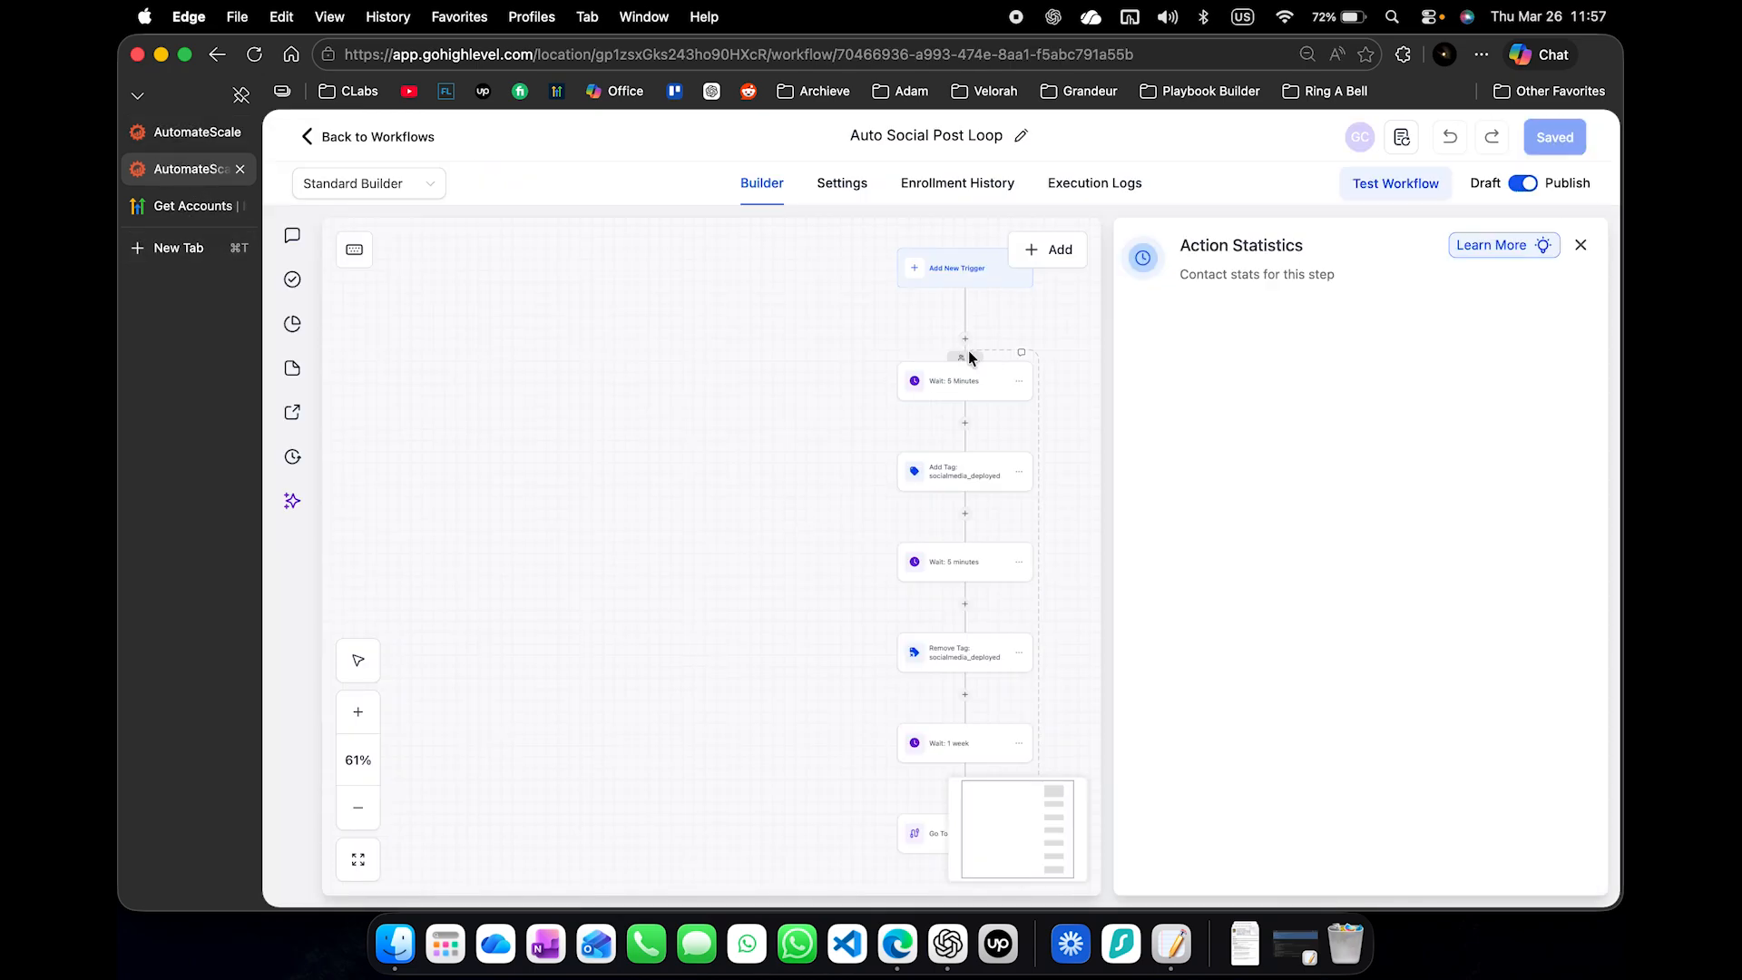
left_click(827, 509)
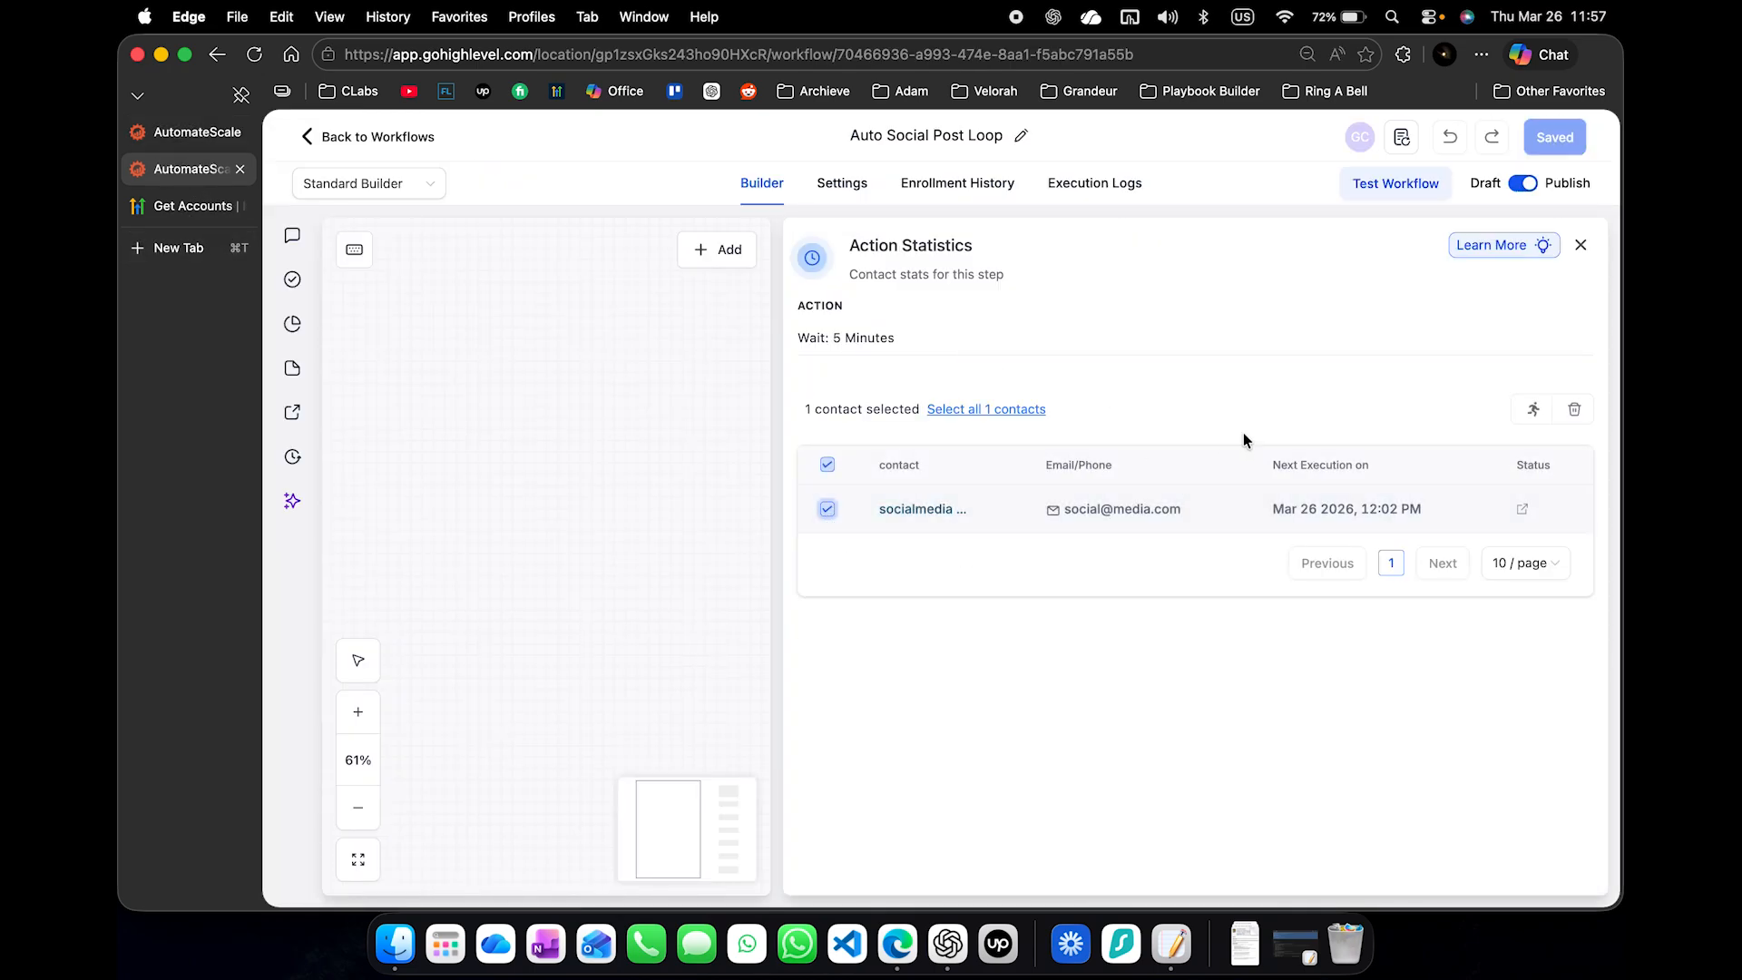
left_click(1552, 412)
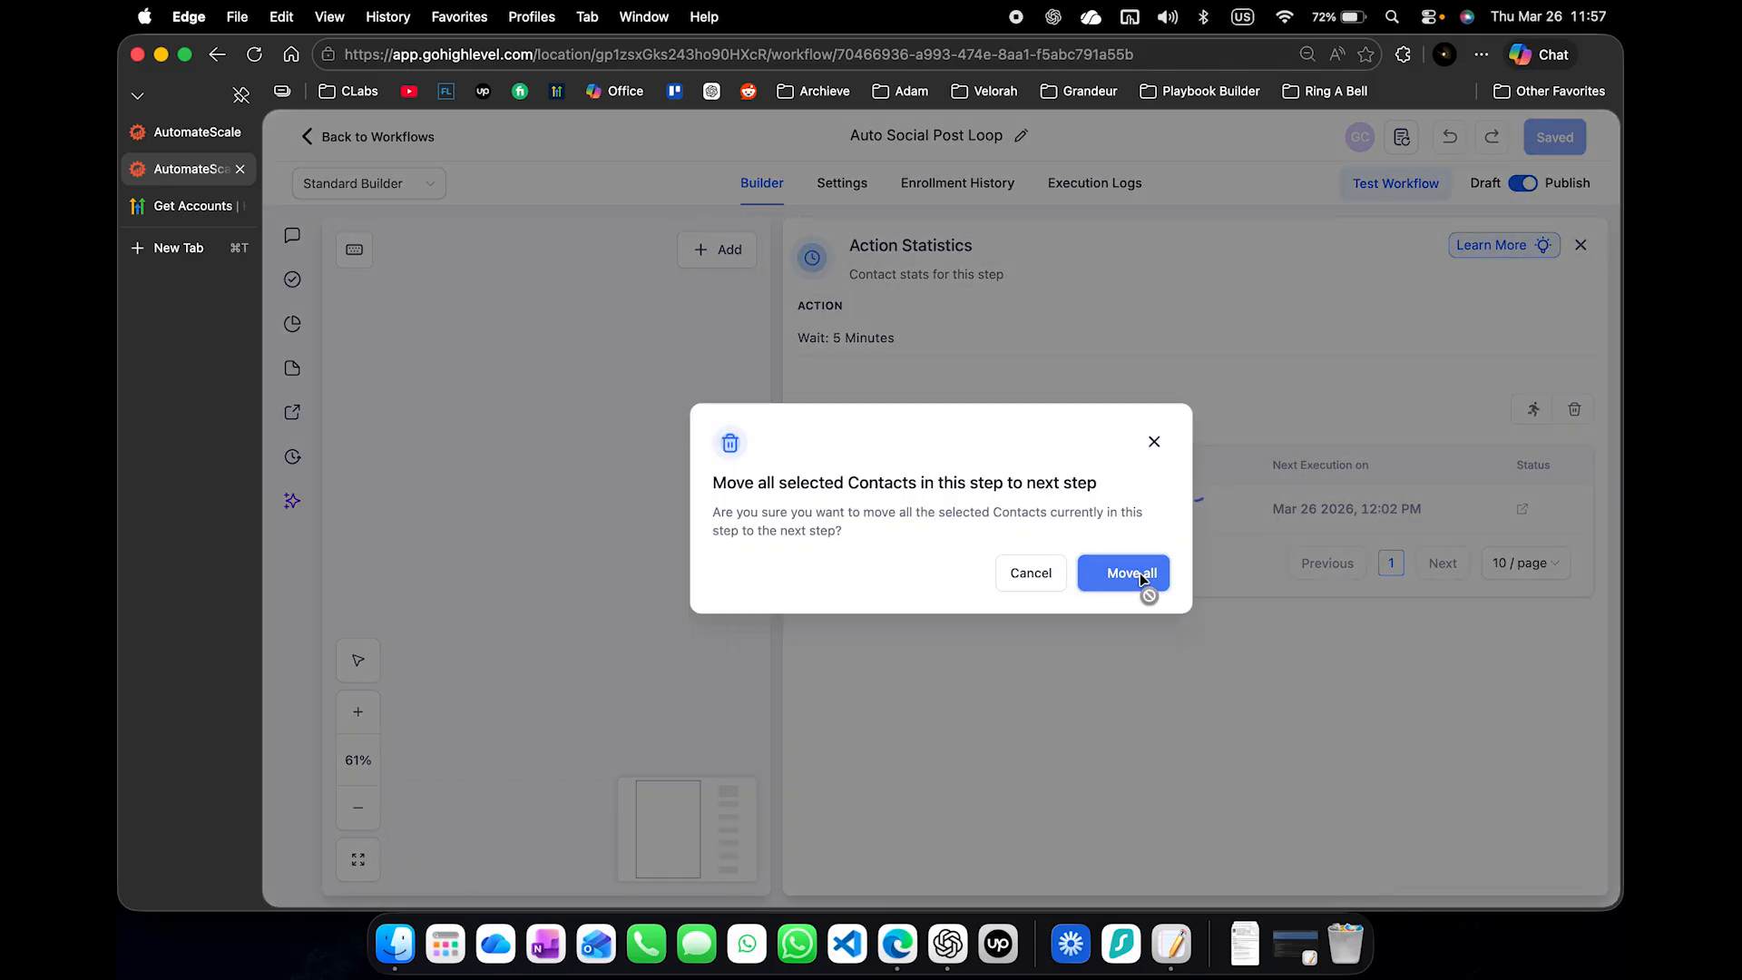
left_click(1139, 573)
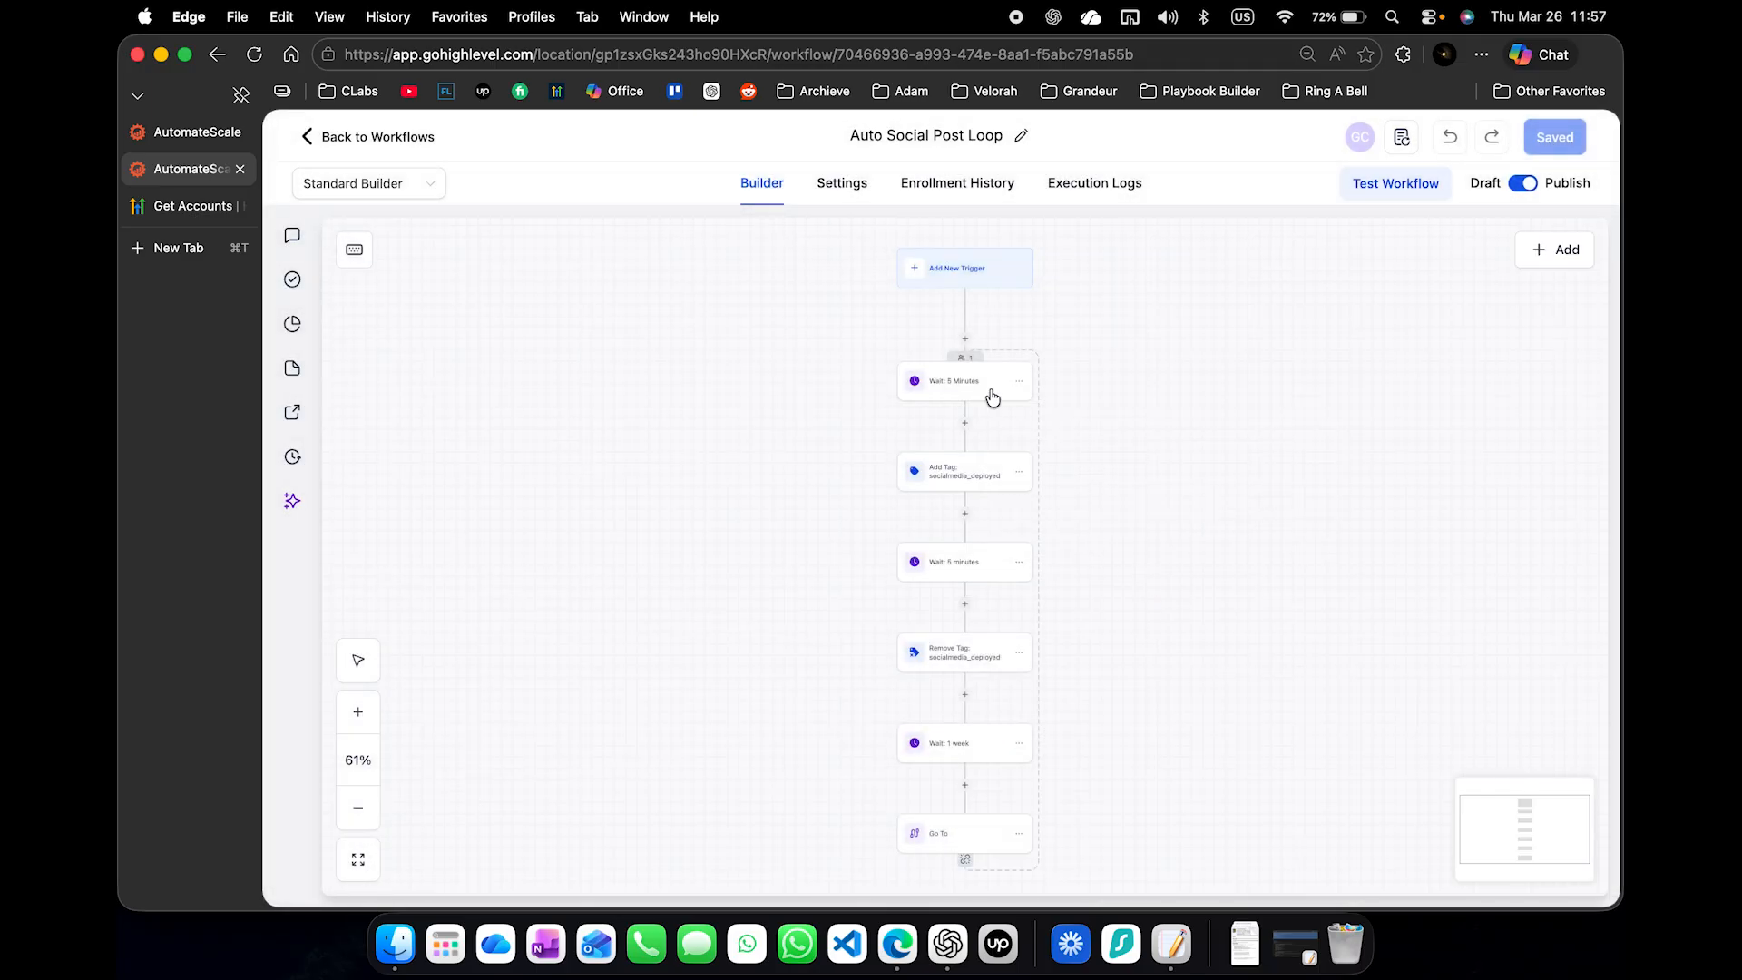
- Review the workflow's execution logs and check the refreshed Social Planner list for the newly generated post
left_click(1066, 185)
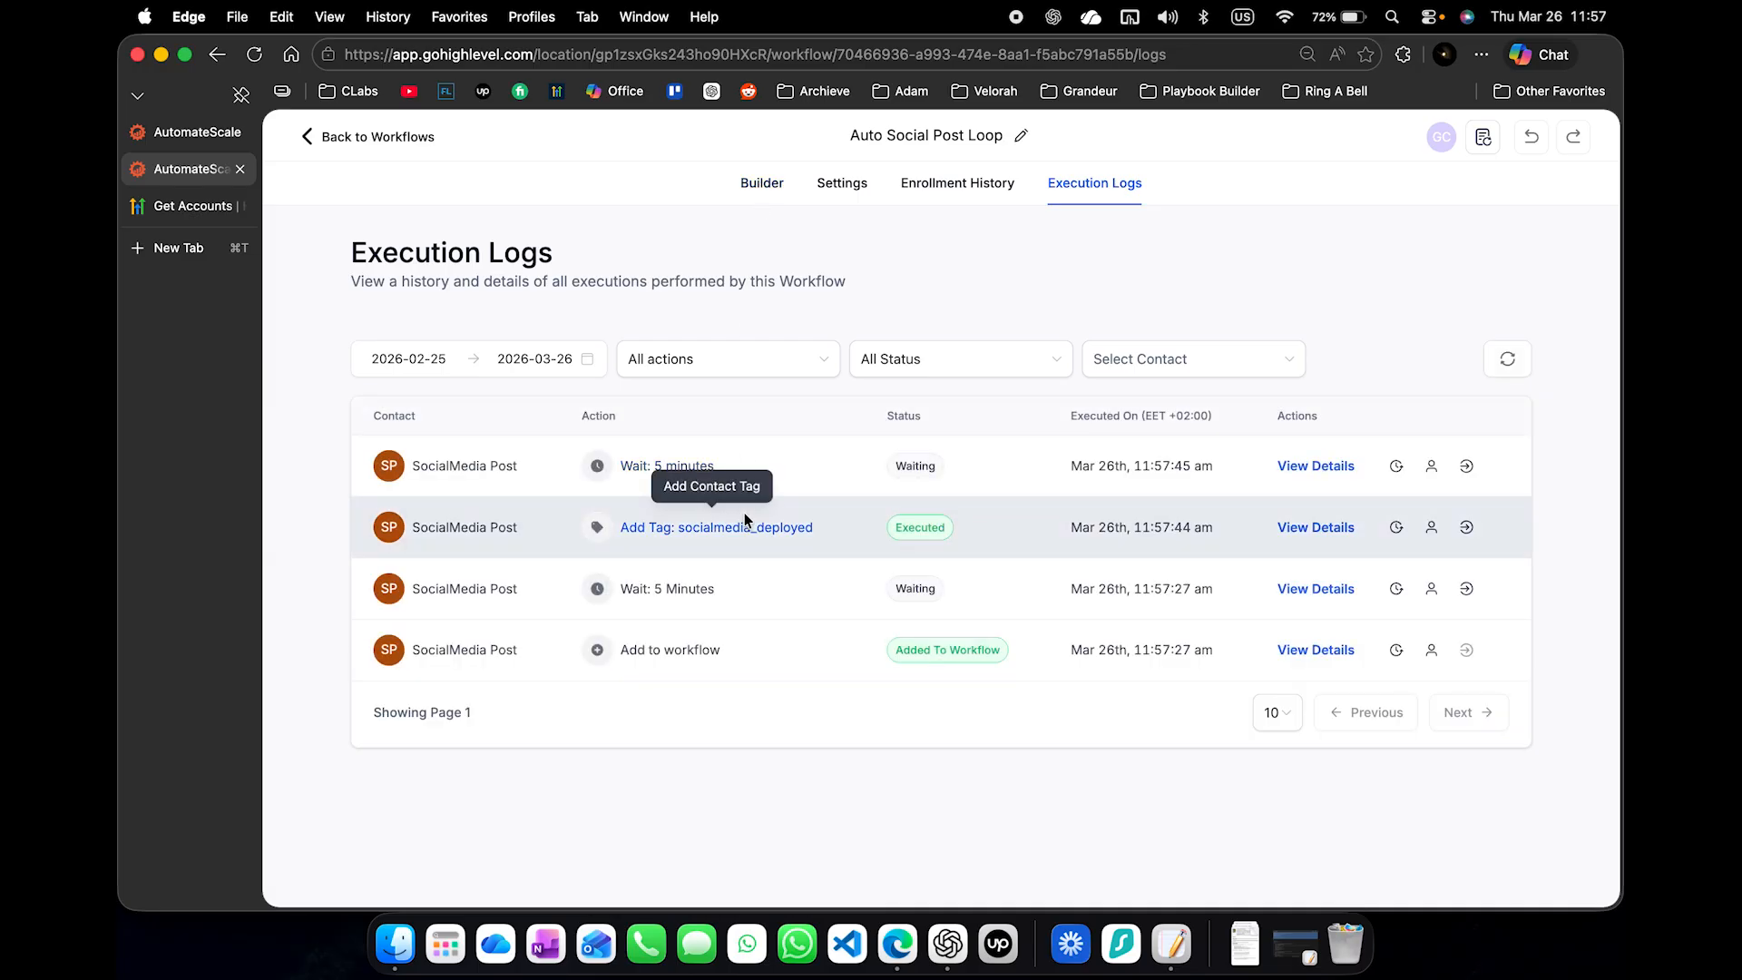
left_click(767, 181)
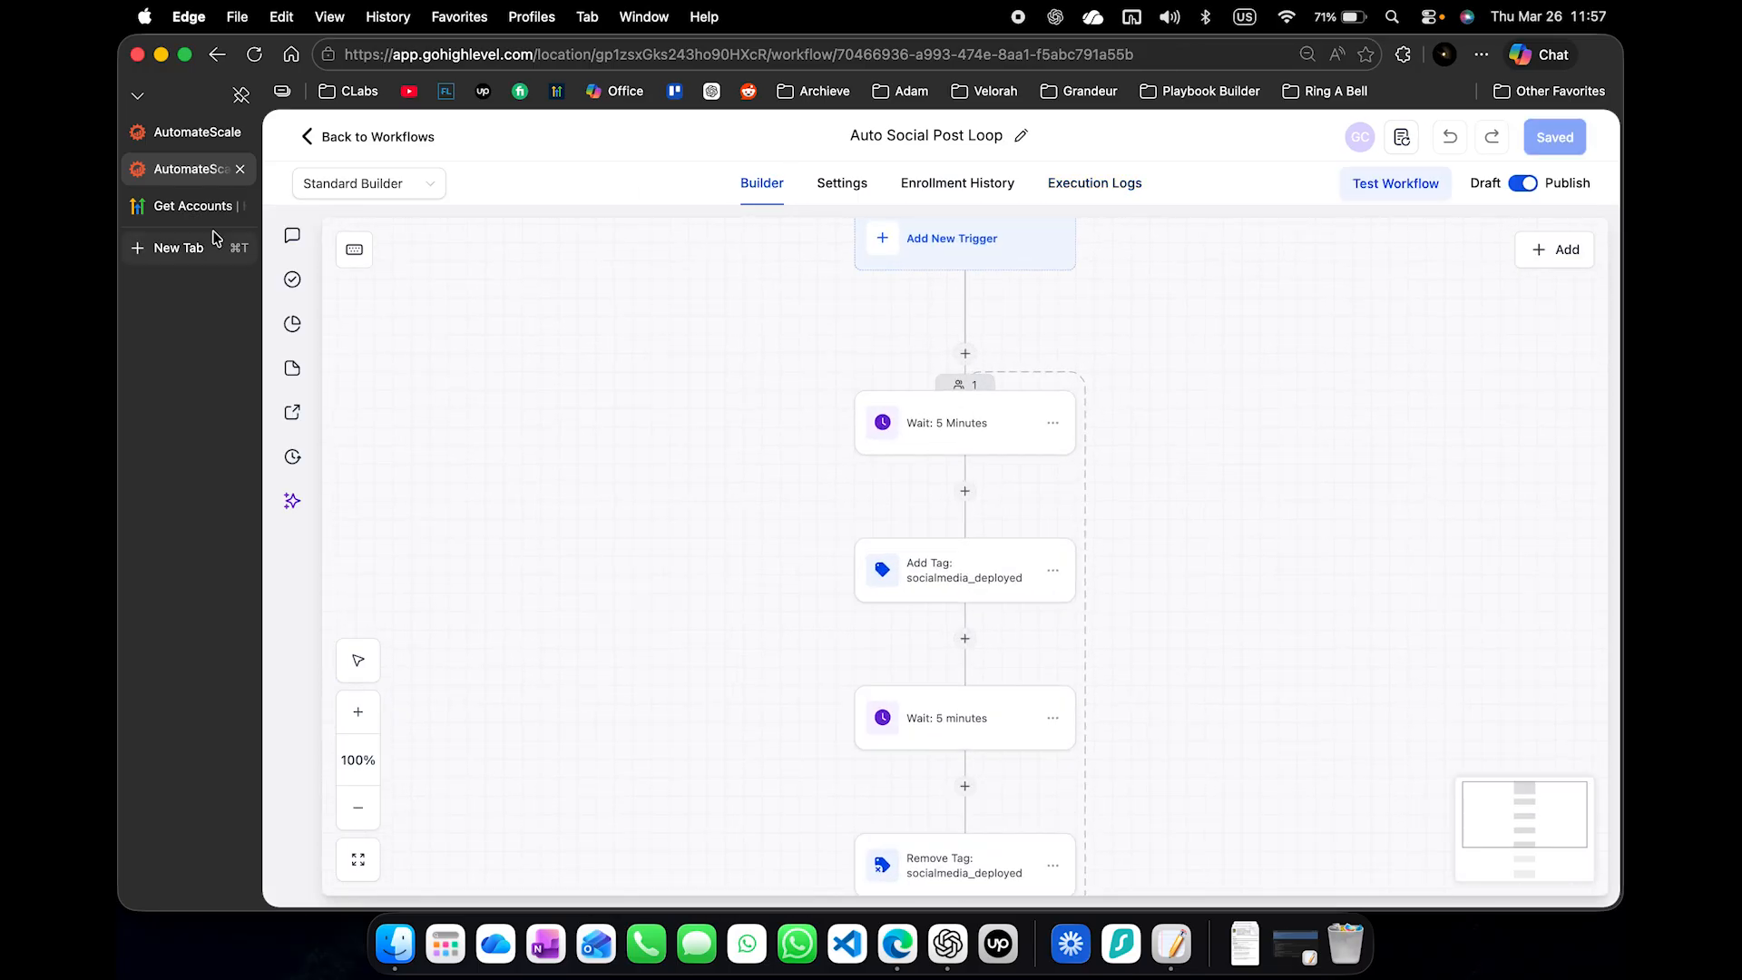
left_click(184, 144)
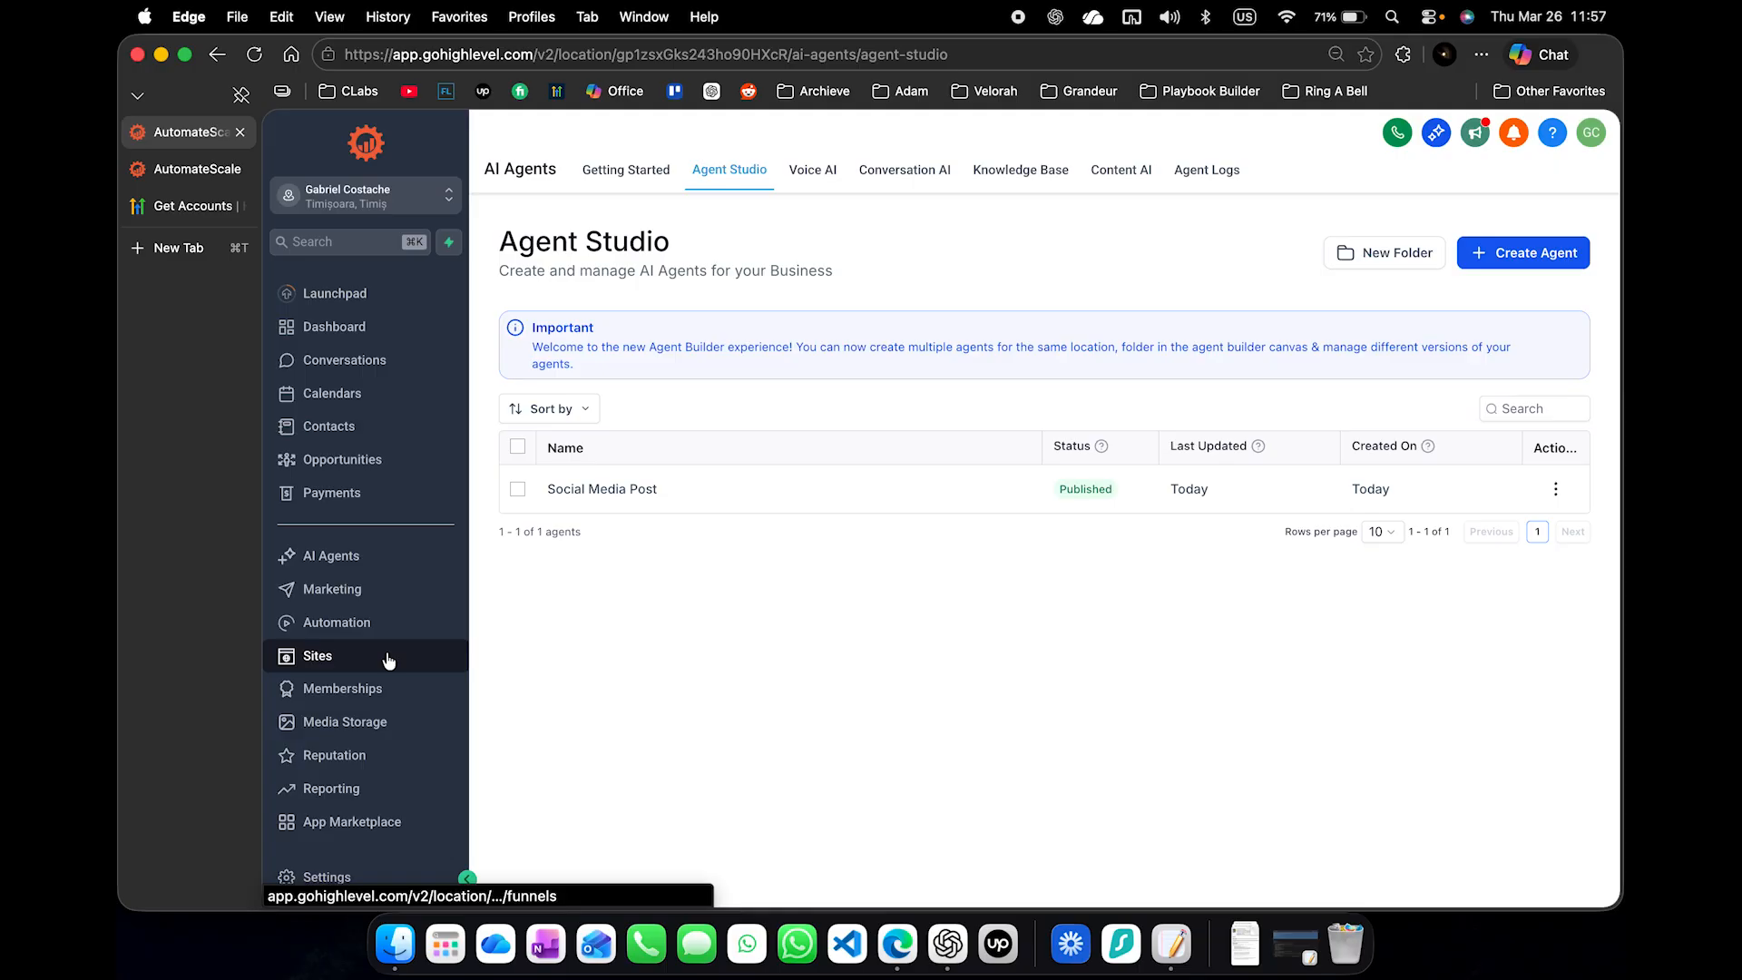
left_click(392, 590)
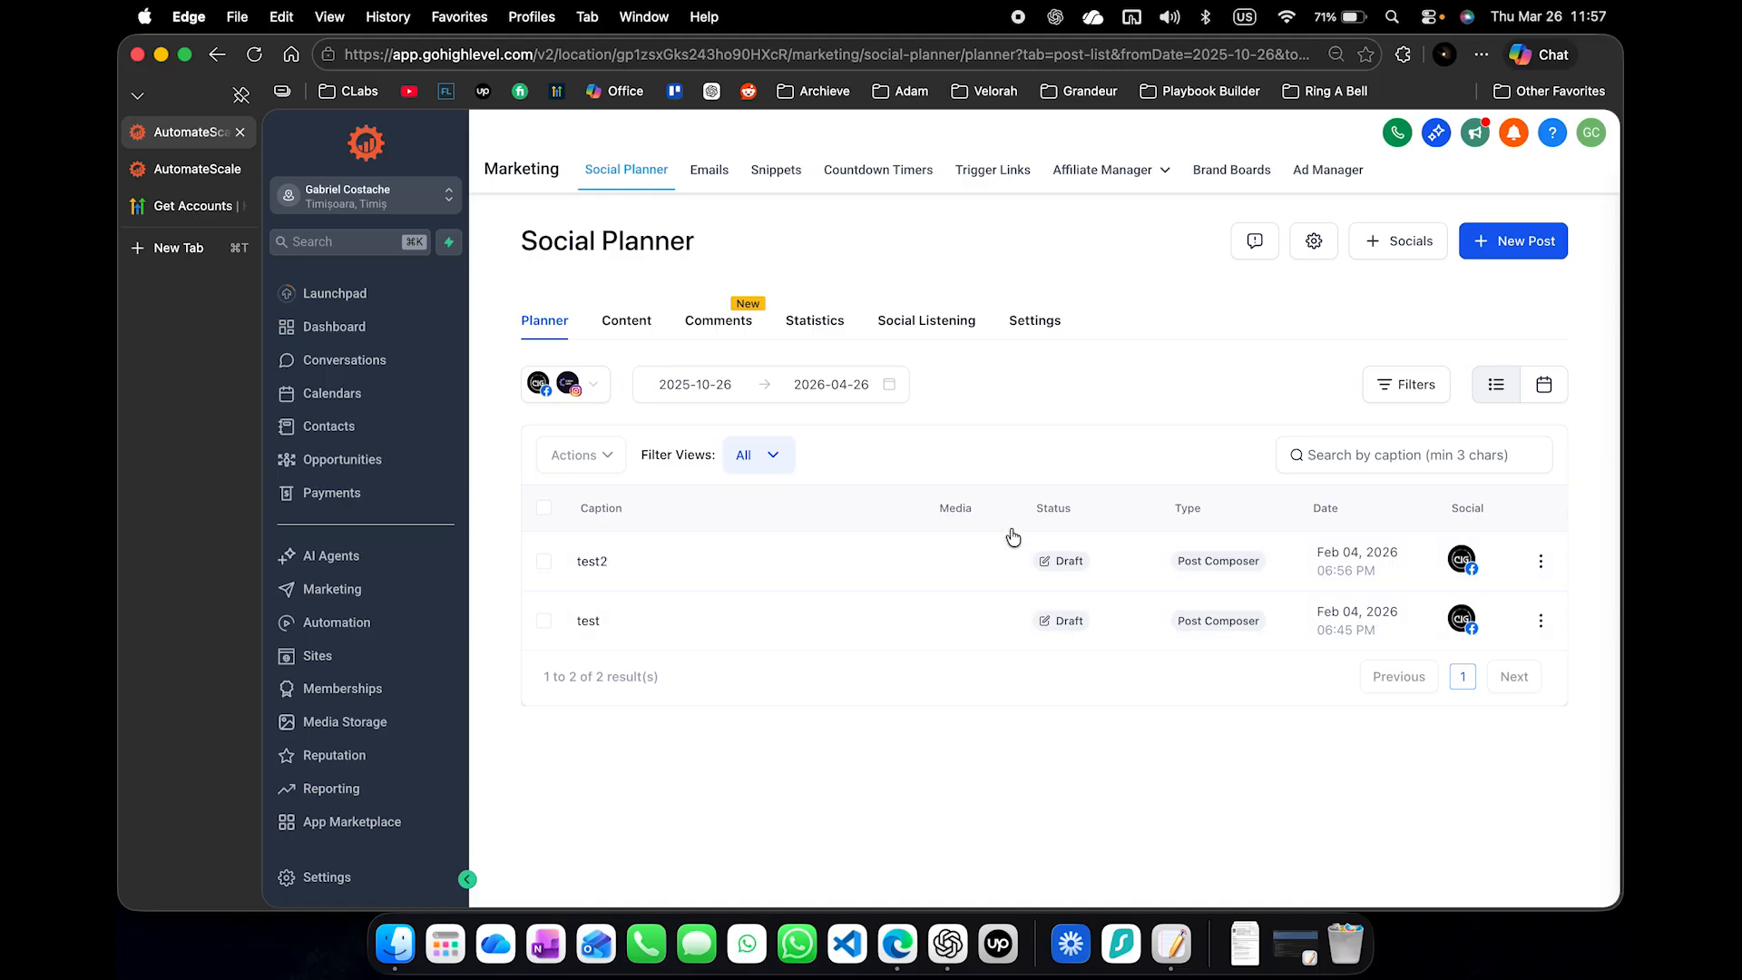
left_click(363, 657)
left_click(366, 618)
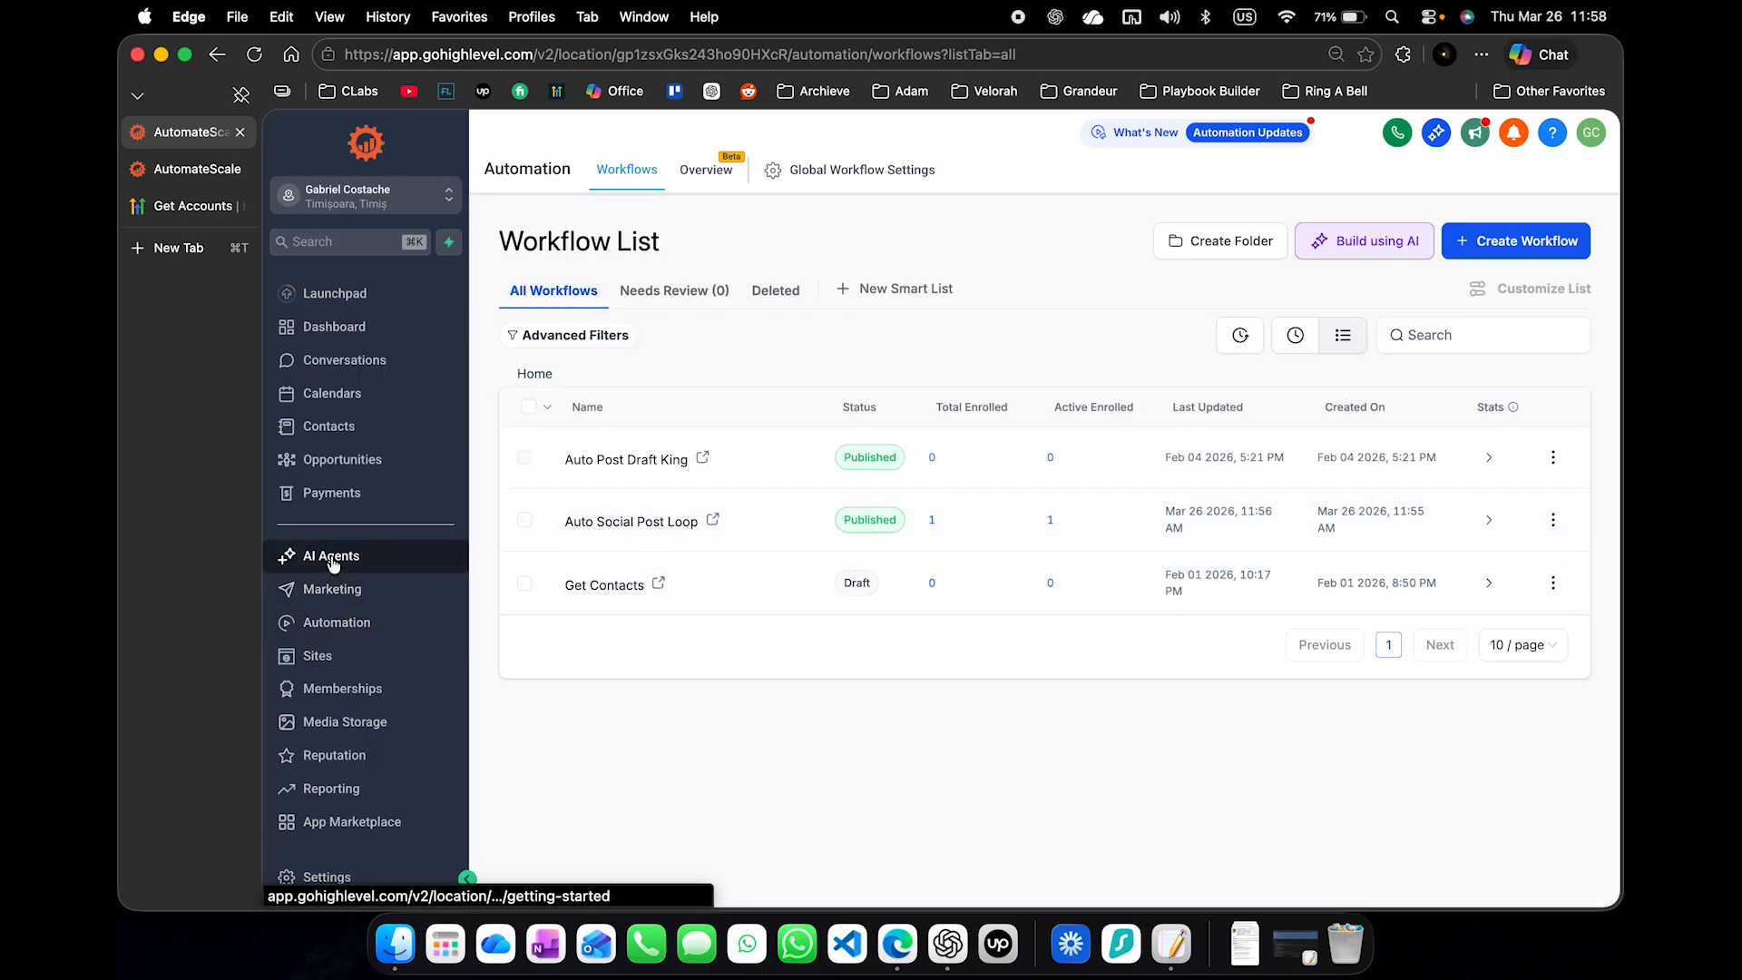
left_click(333, 563)
left_click(338, 594)
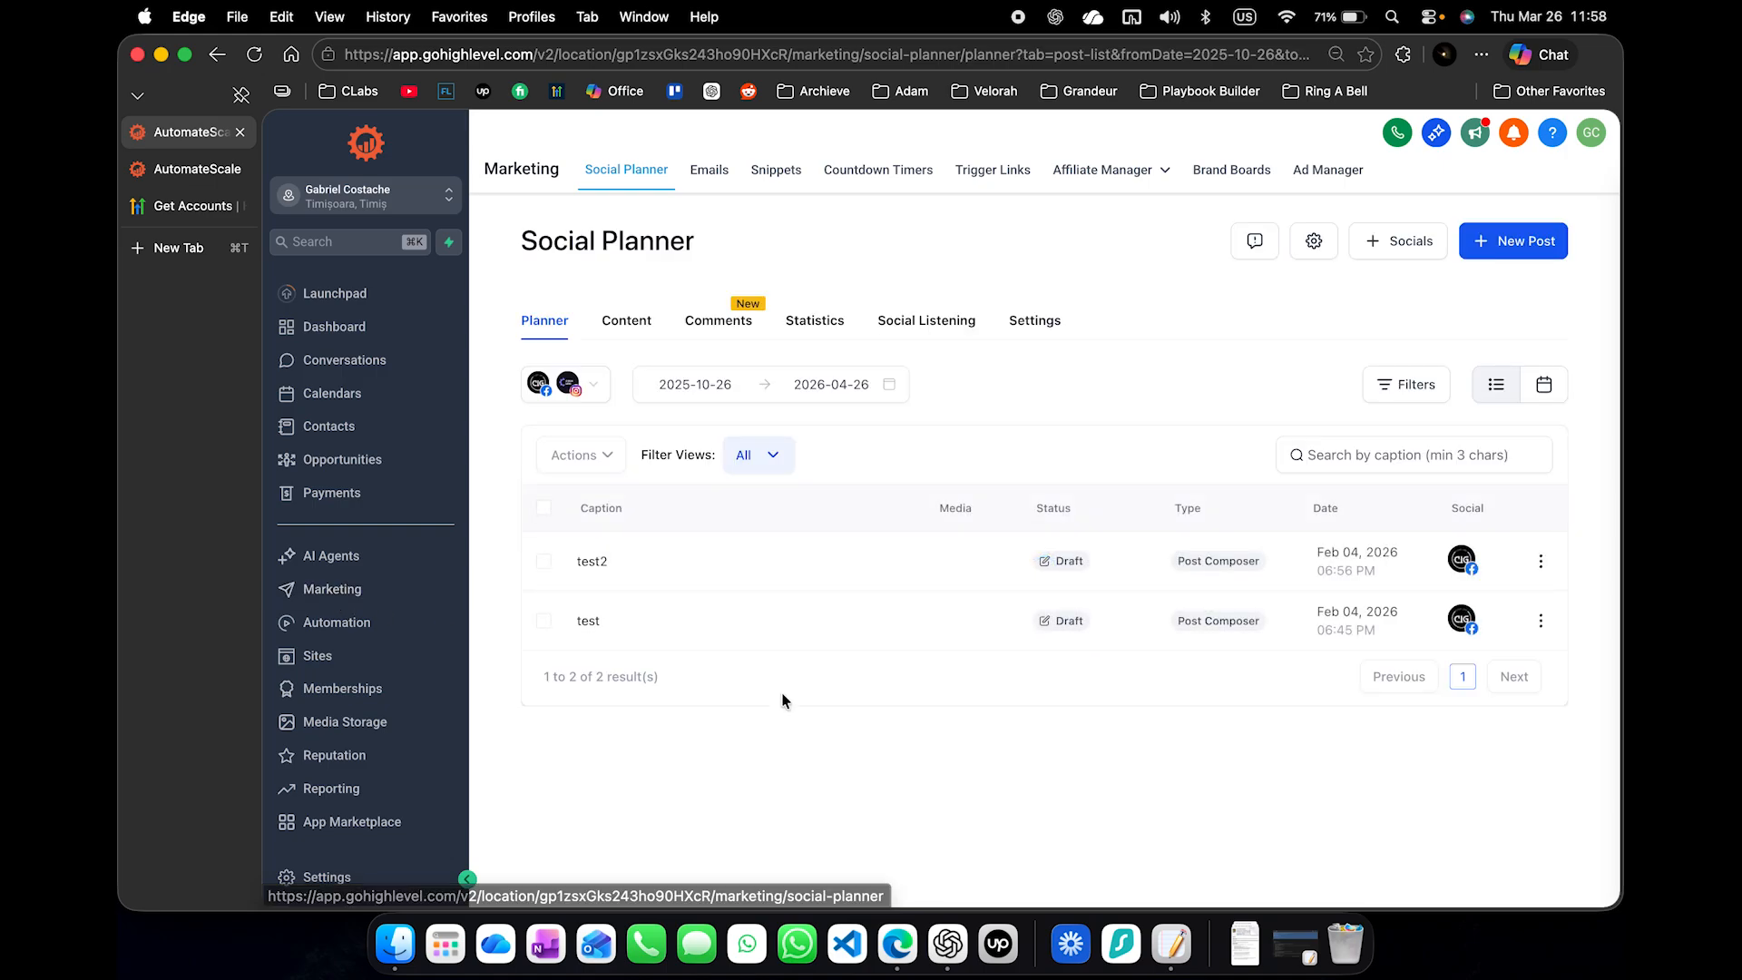
key("super+r")
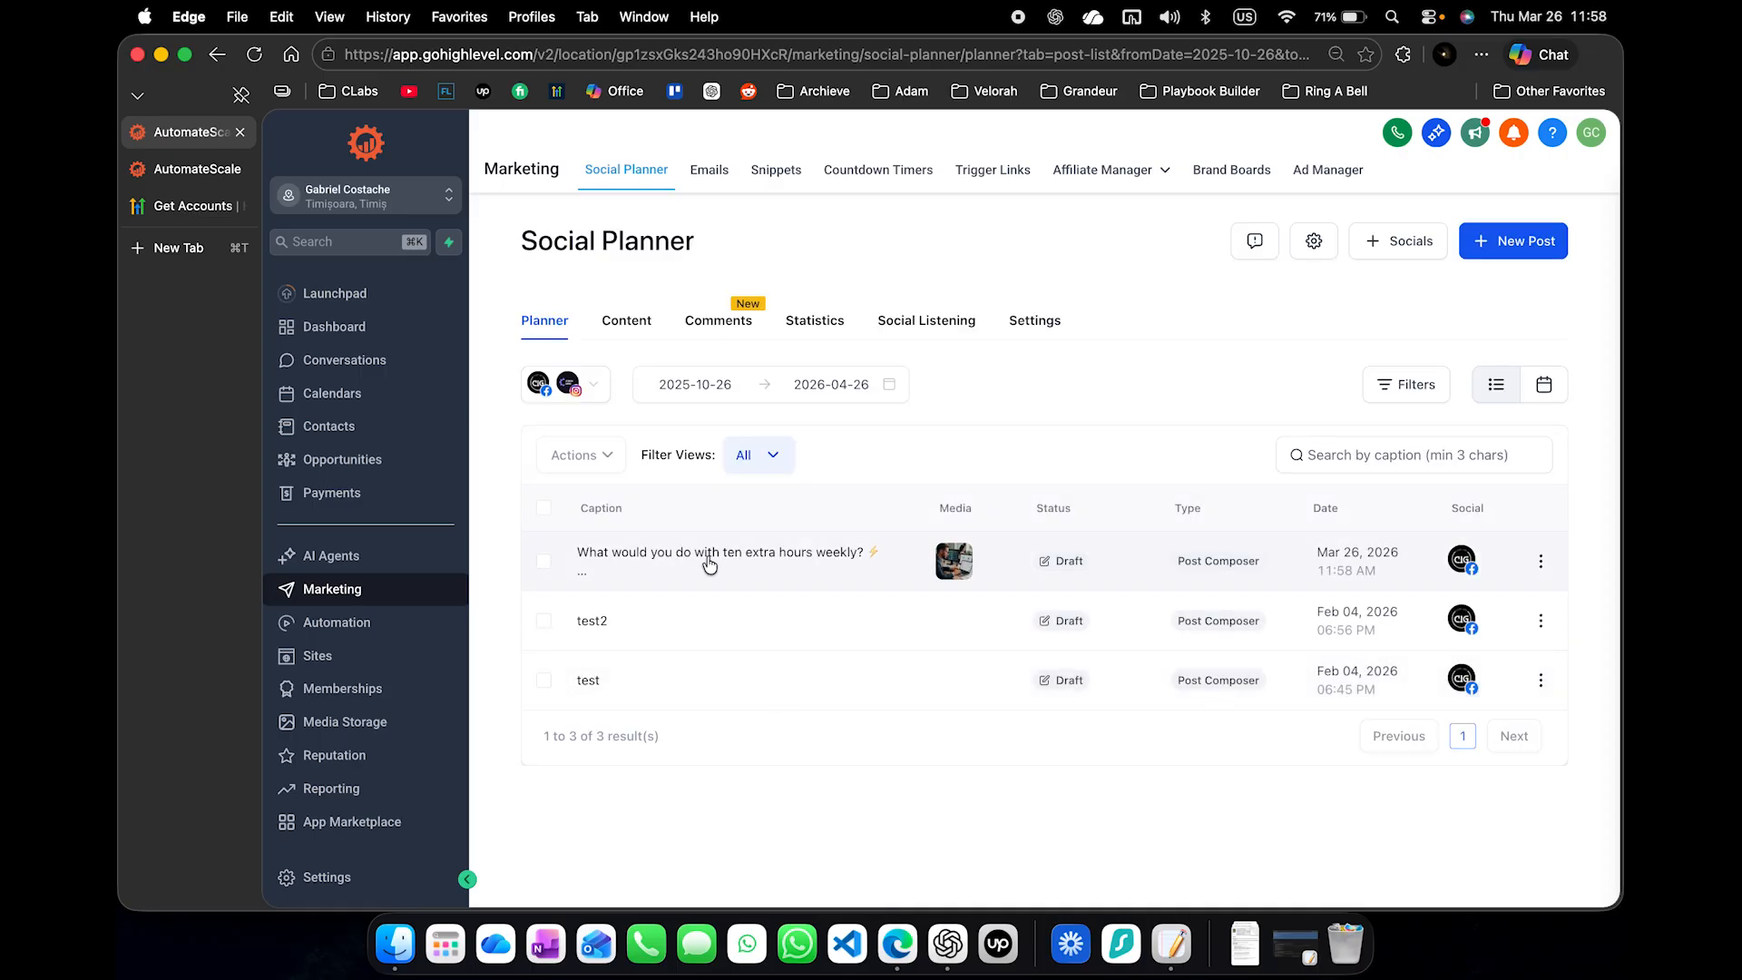
- Examine the caption and image of the newest draft post in its Social Planner details, and close the preview
left_click(771, 567)
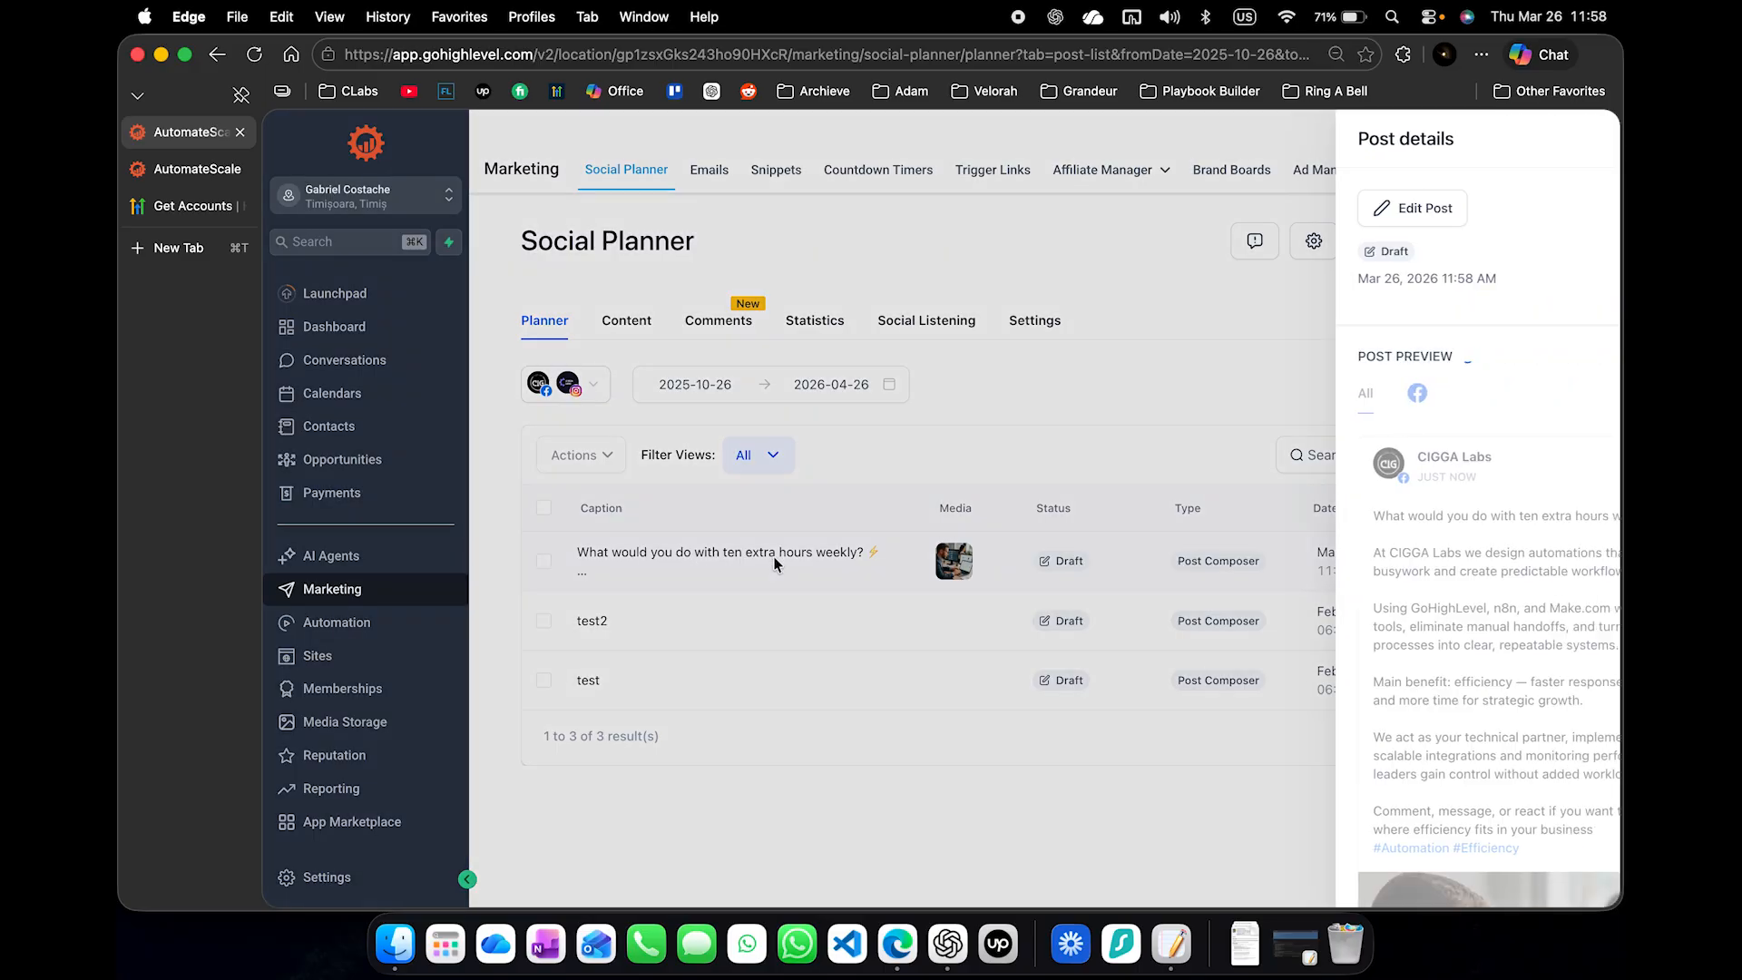
scroll(1397, 588, "down", 5)
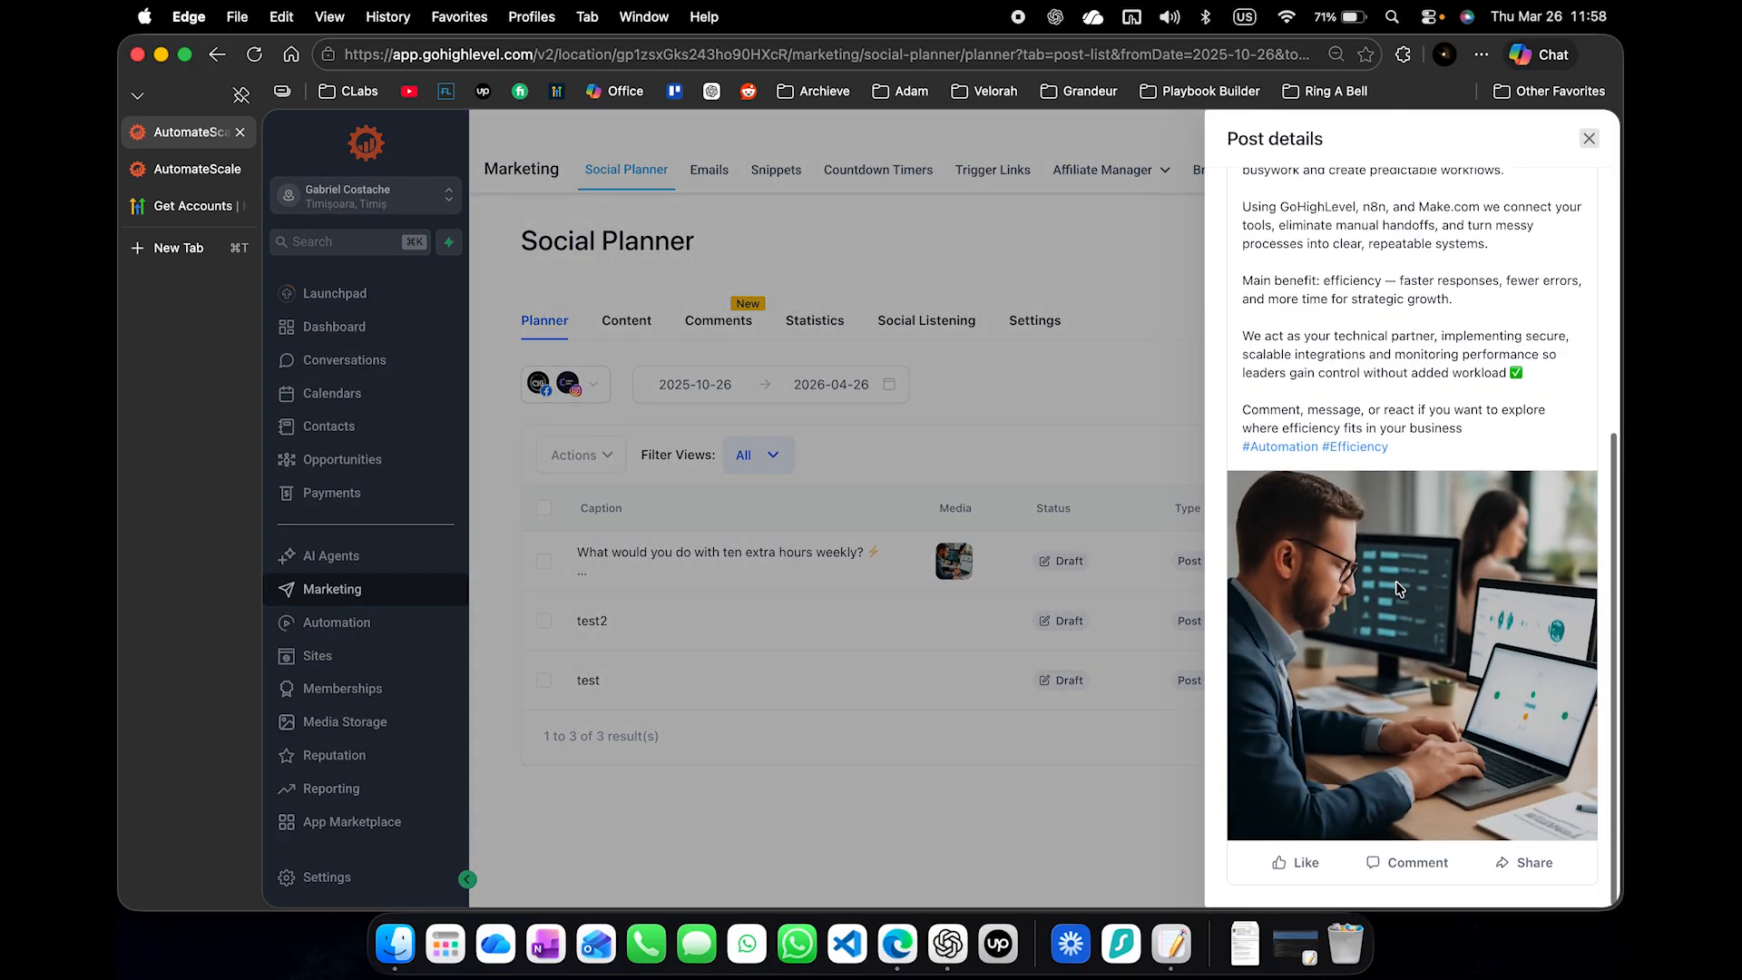
scroll(1353, 413, "up", 2)
left_click_drag(1260, 256, 1342, 390)
left_click(1340, 392)
scroll(1341, 399, "down", 5)
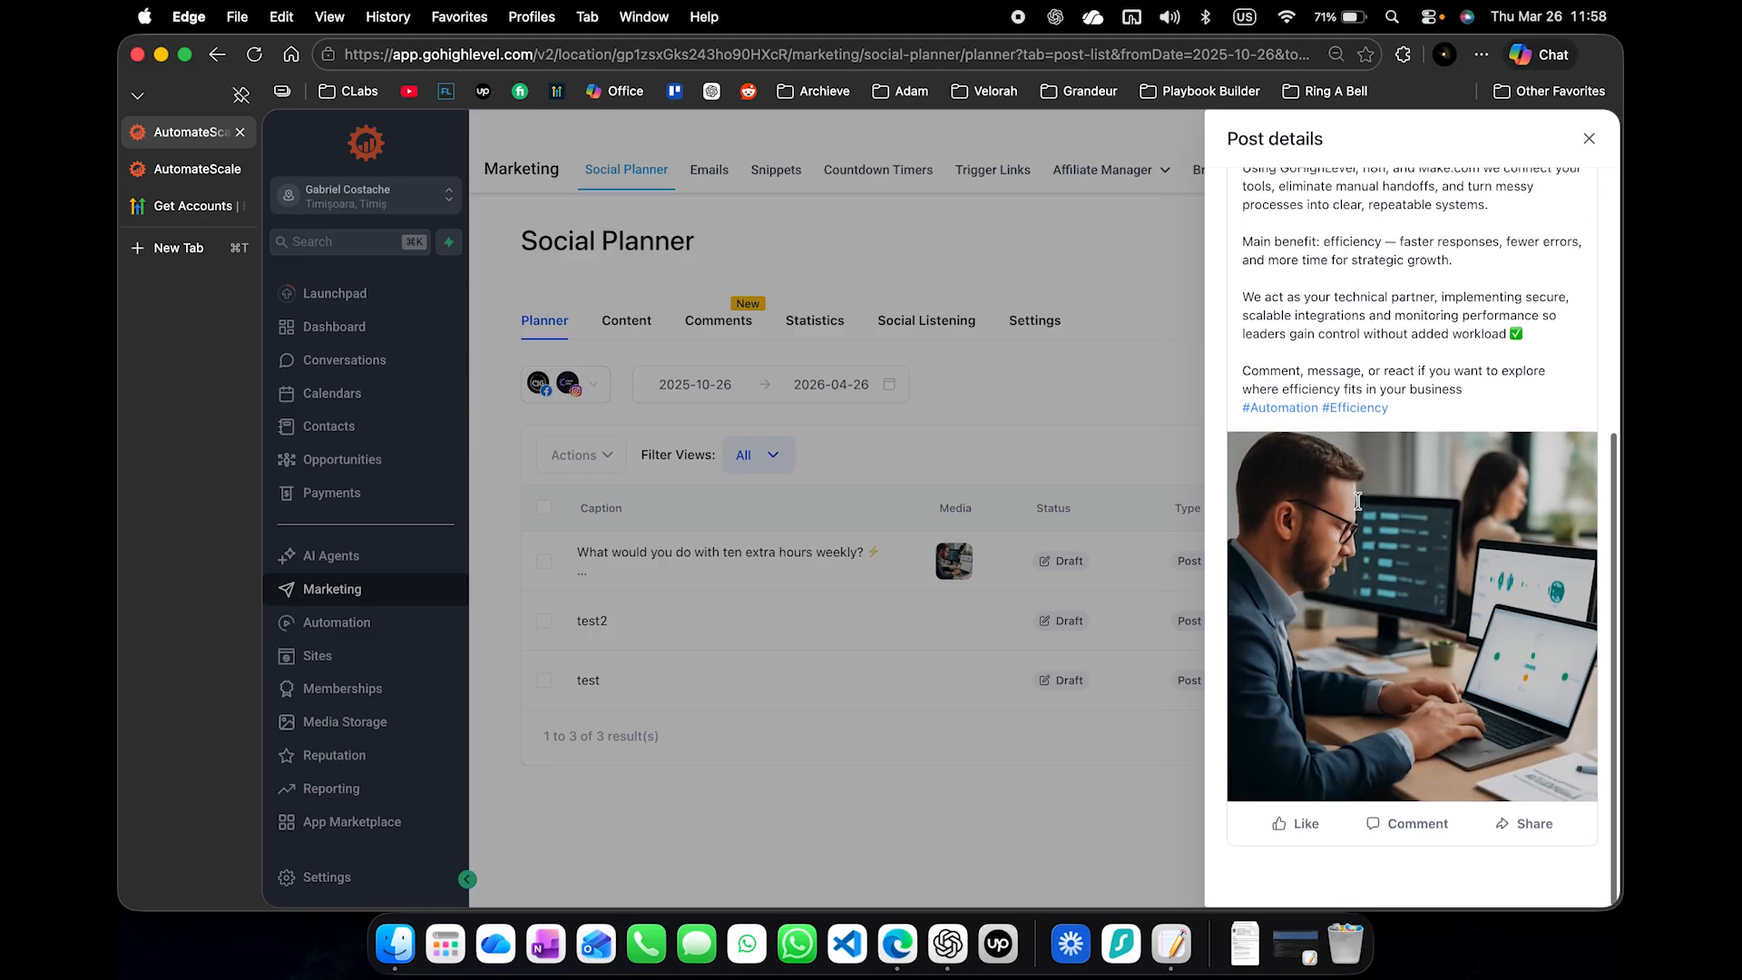
left_click(983, 828)
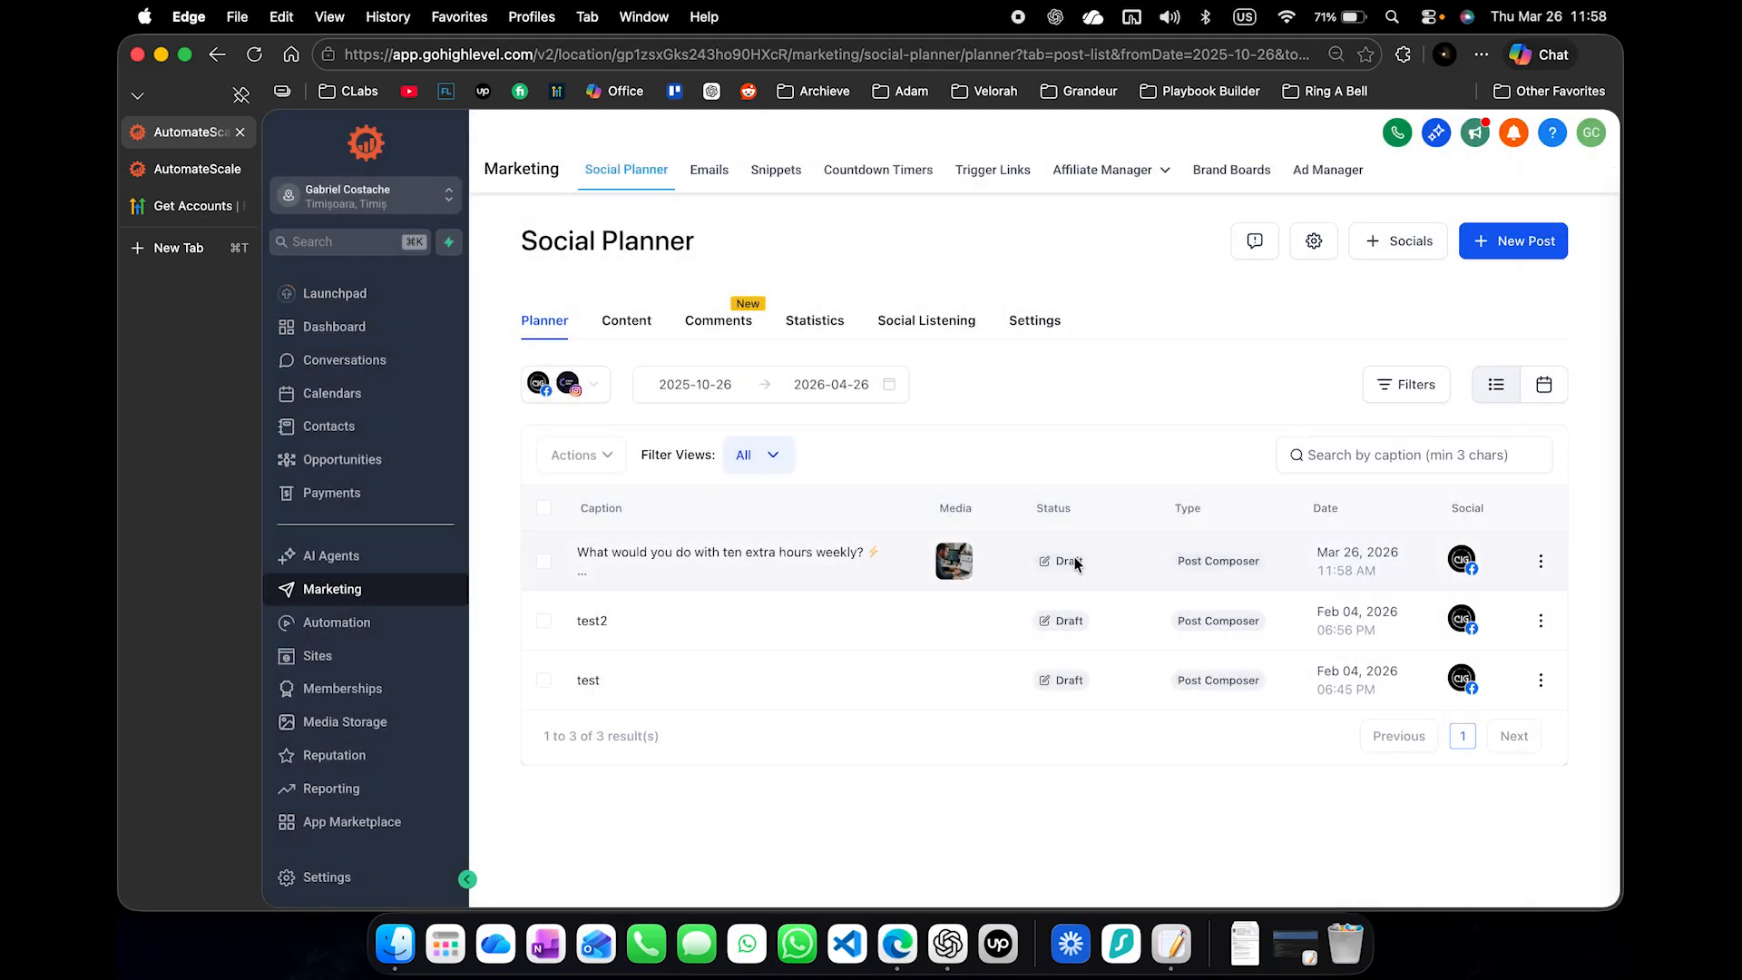
- Reload the Auto Social Post Loop workflow to examine where the contact is in the loop, and return to the Social Planner
left_click(191, 169)
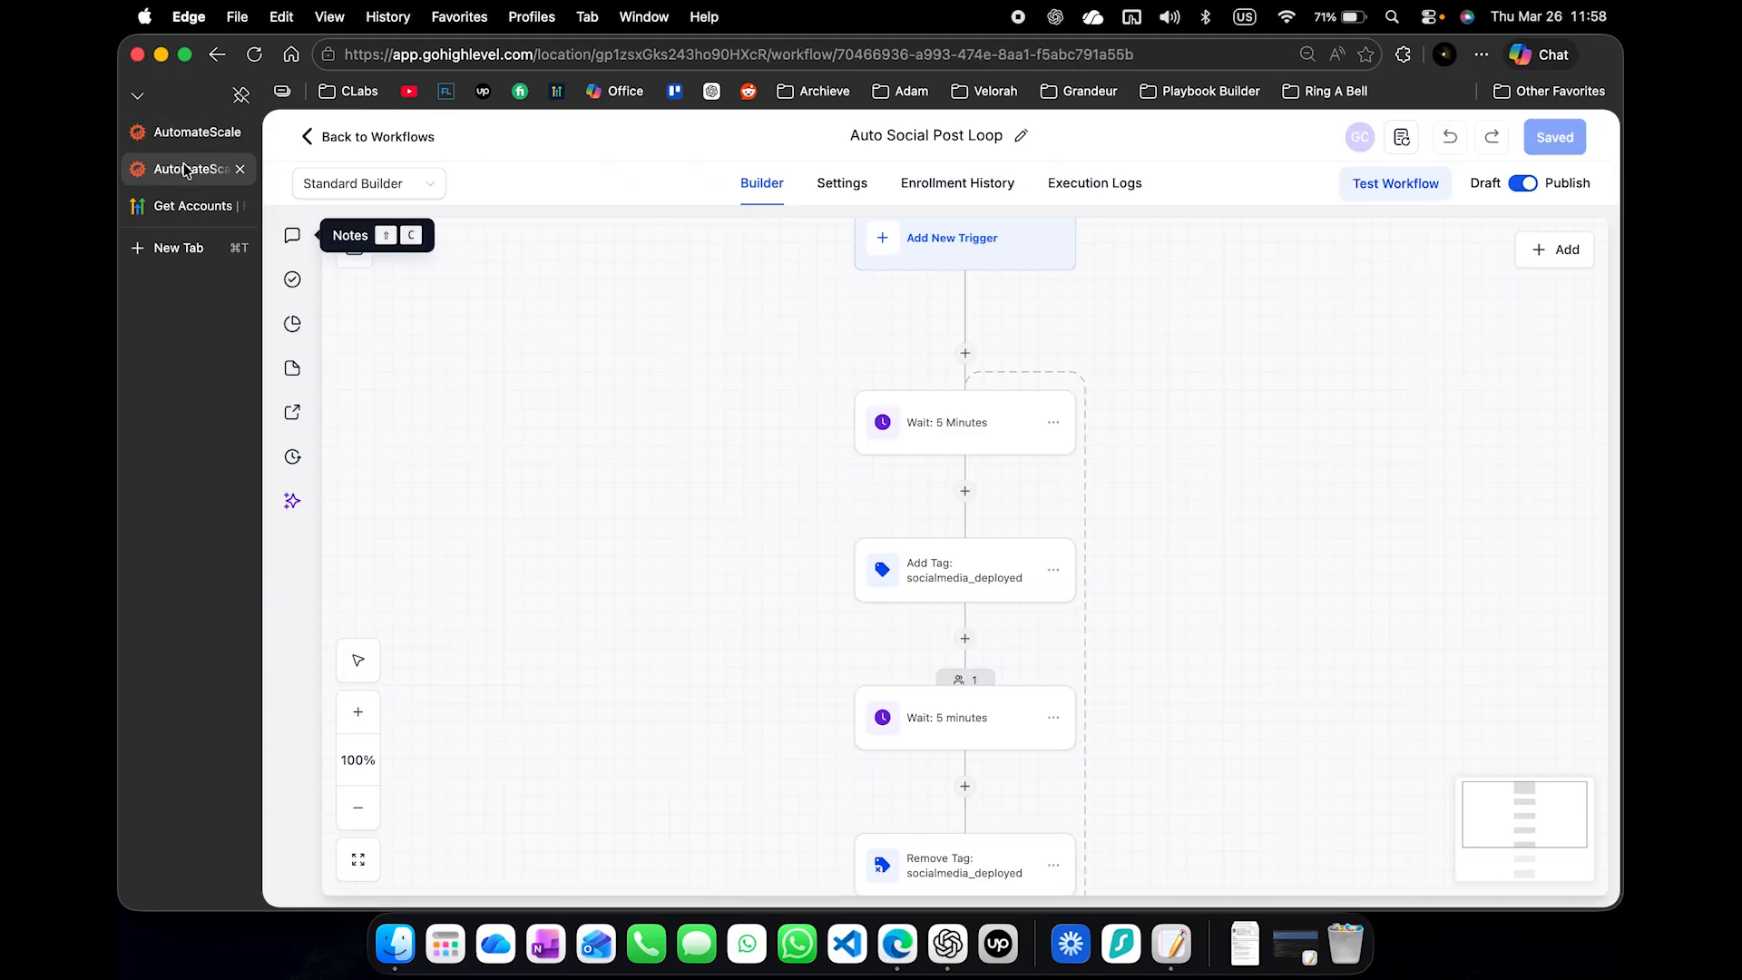
left_click(254, 54)
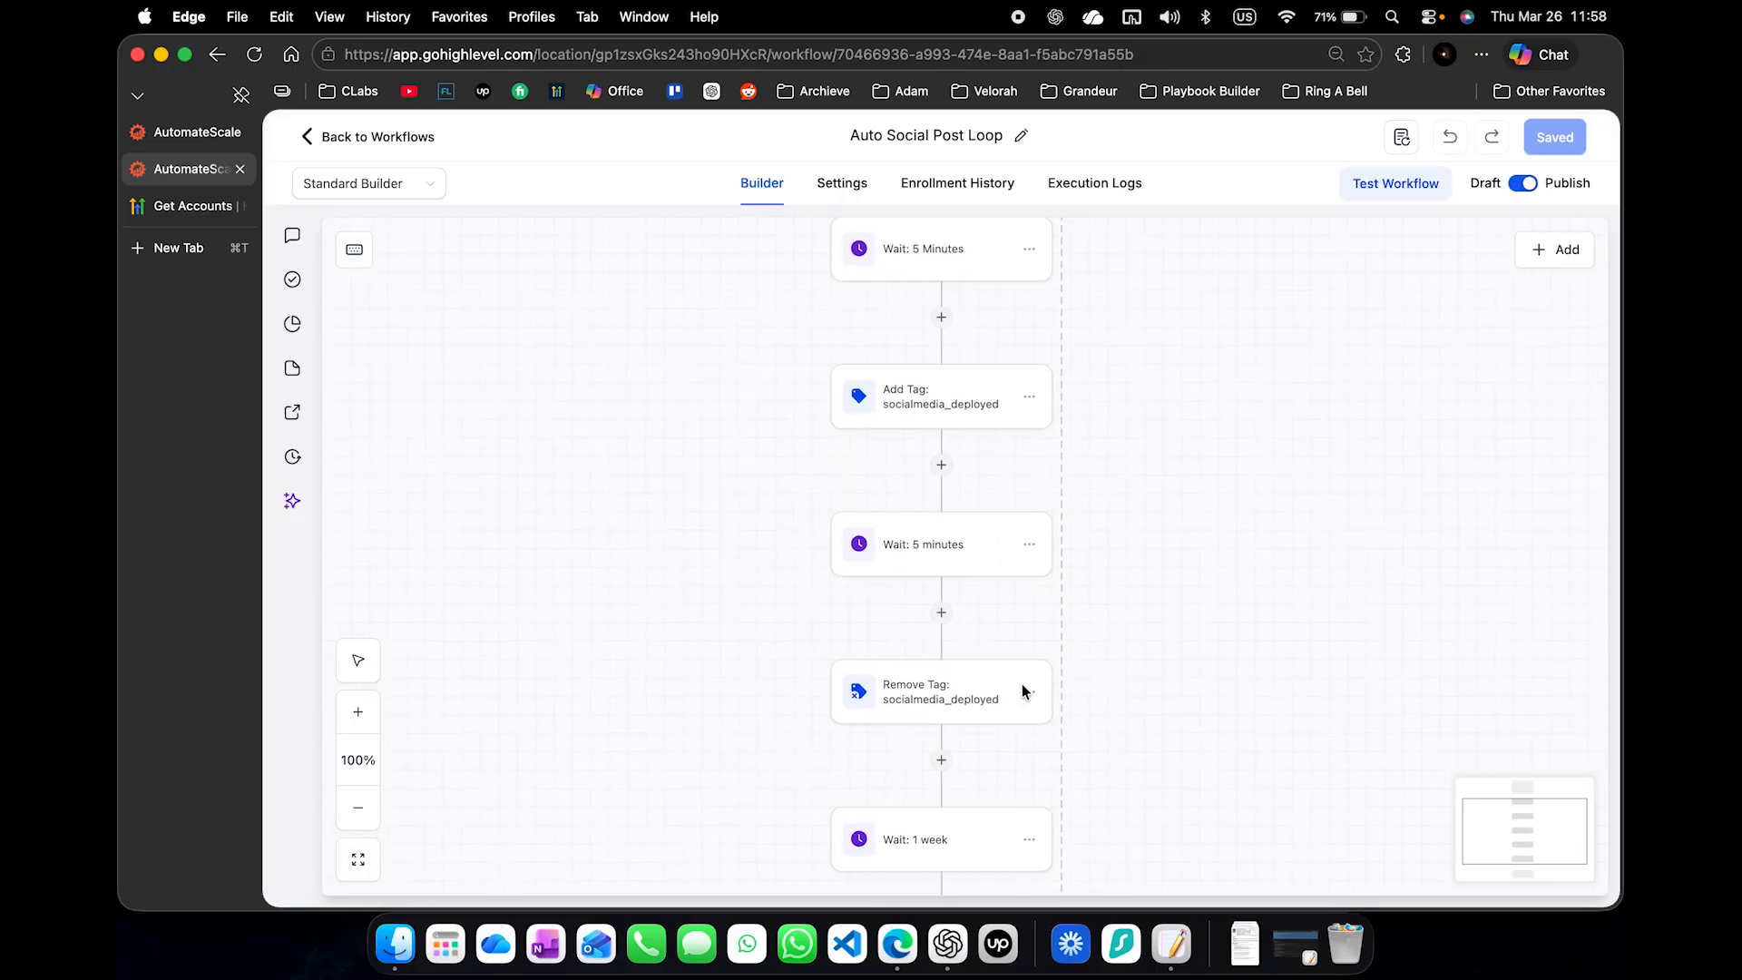
scroll(1022, 683, "down", 3)
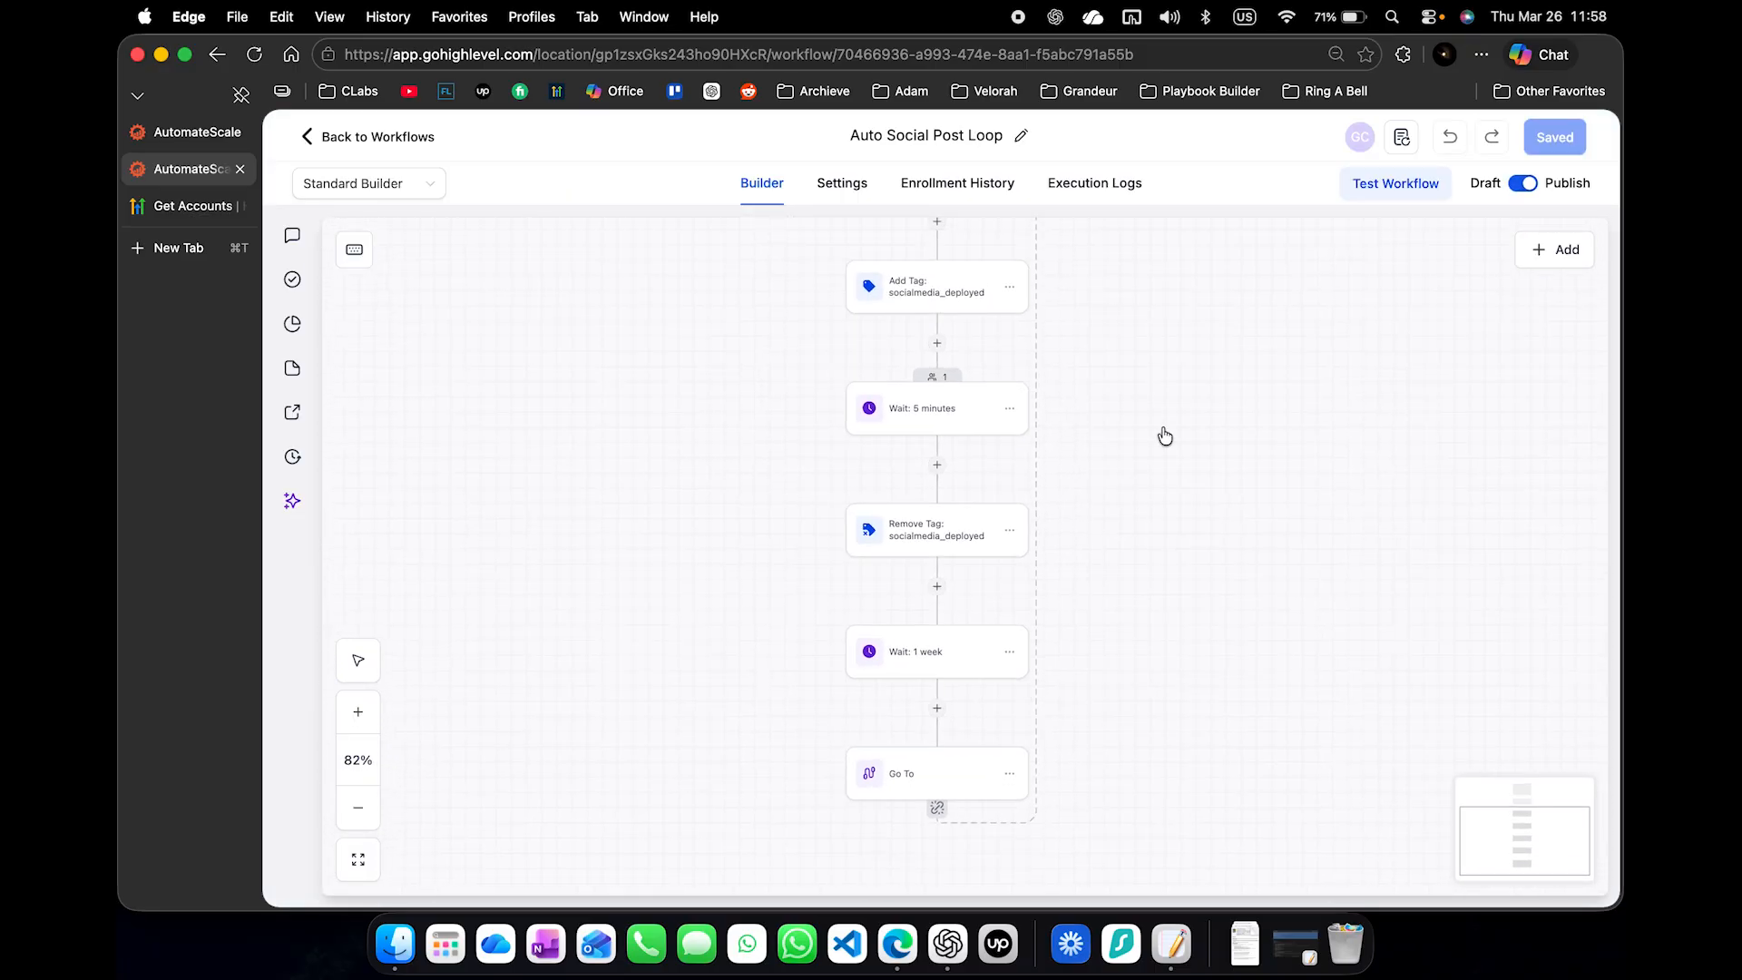
left_click_drag(1180, 402, 1057, 658)
scroll(1097, 623, "down", 3)
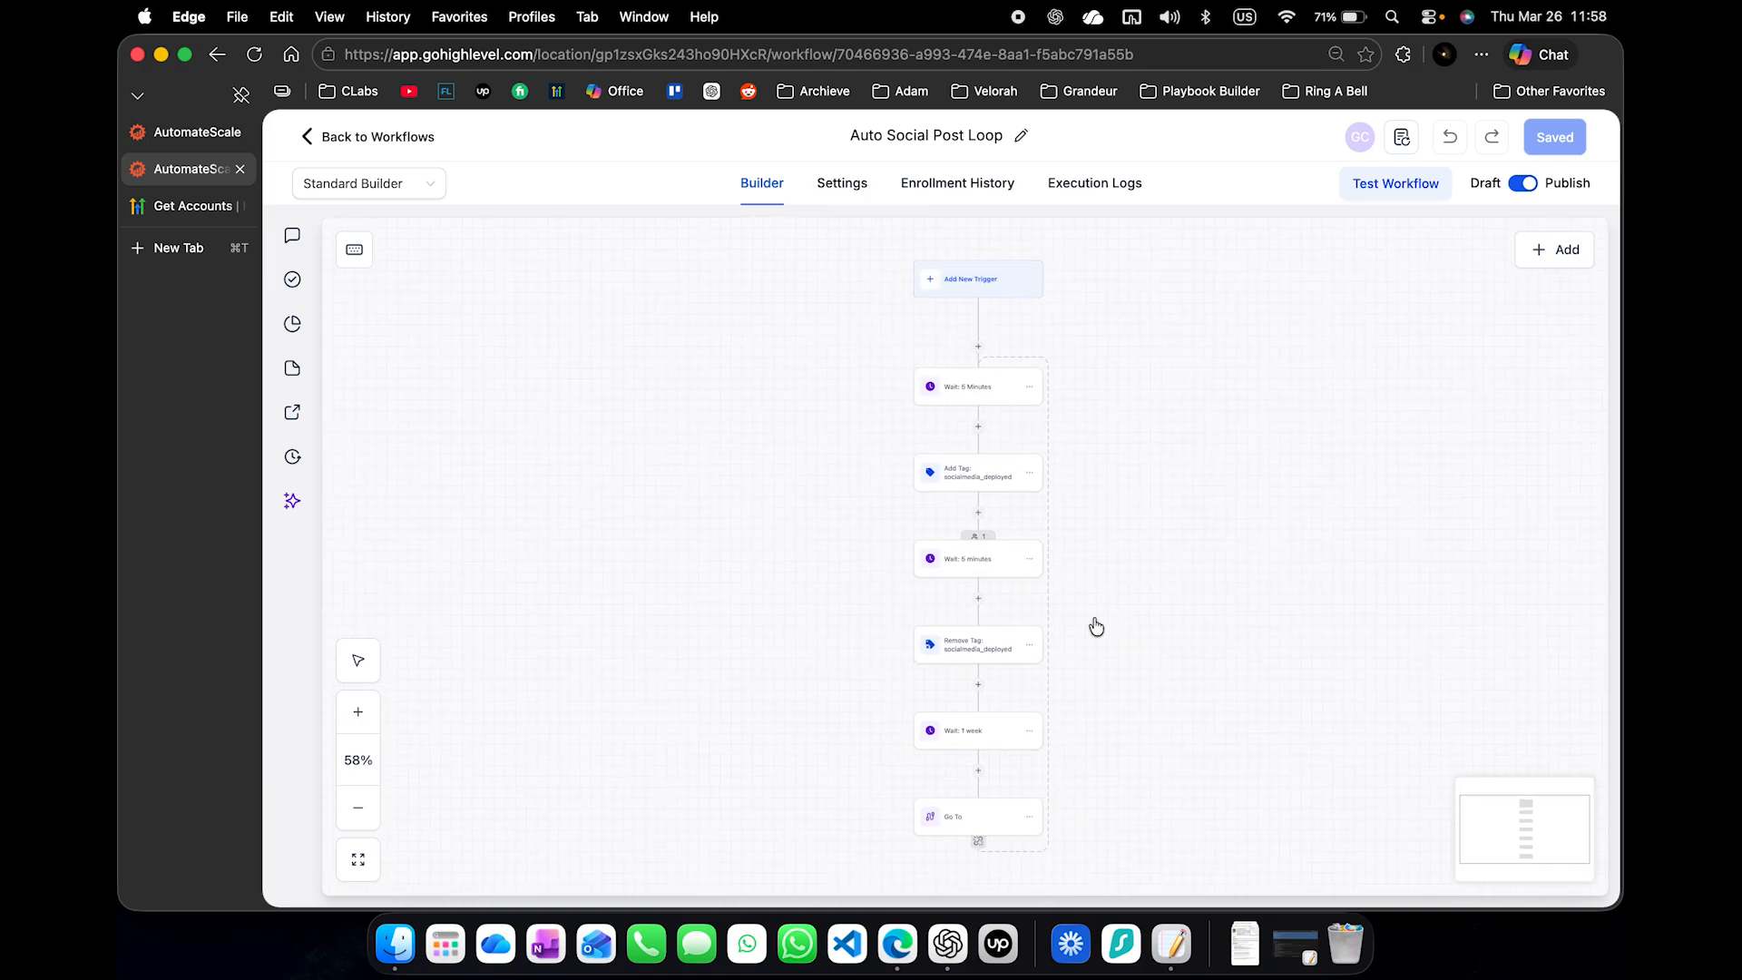
left_click(199, 147)
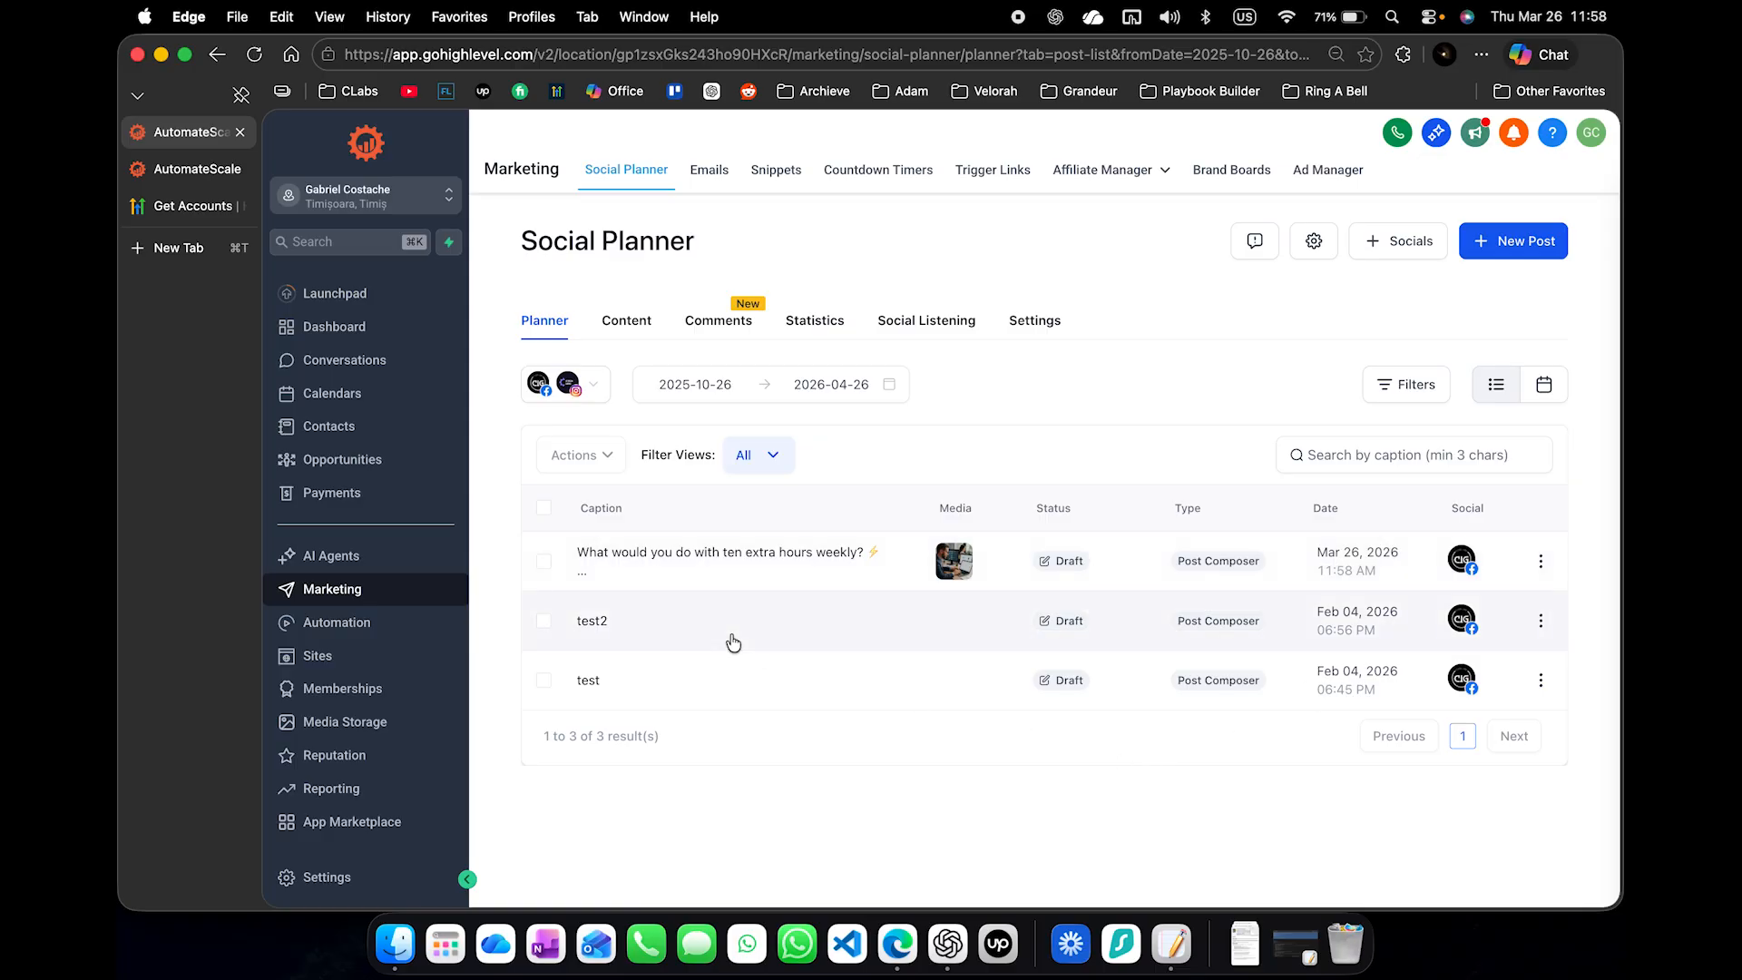
key("Tab")
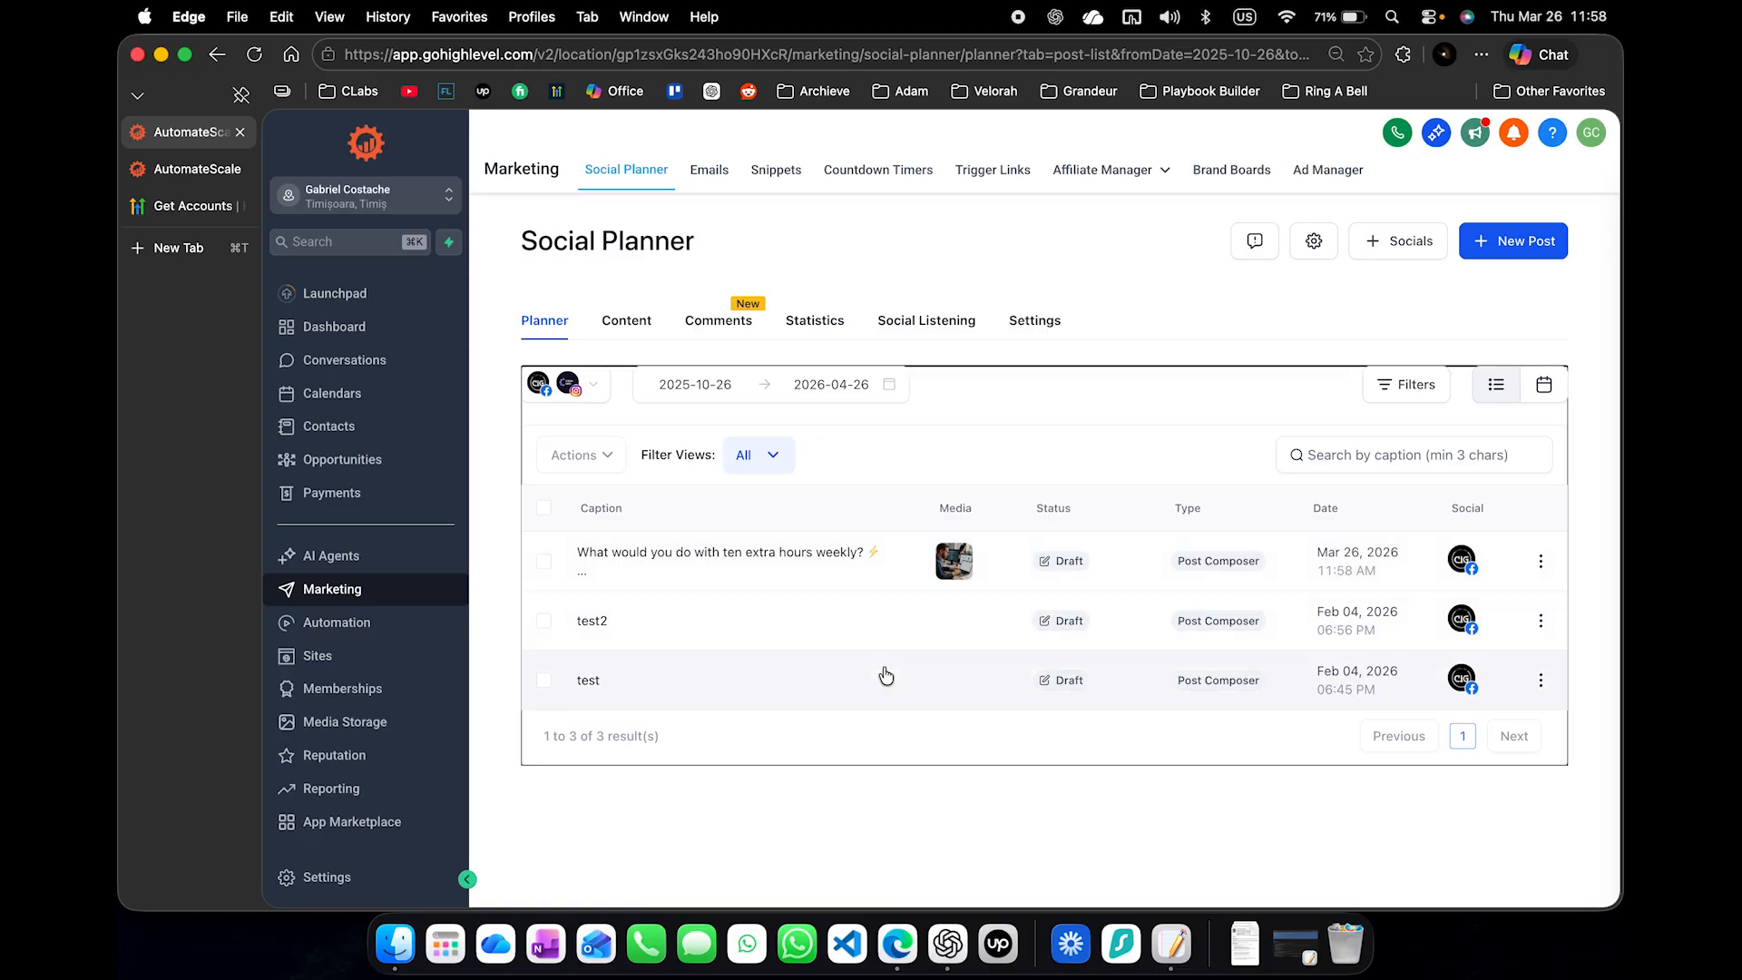